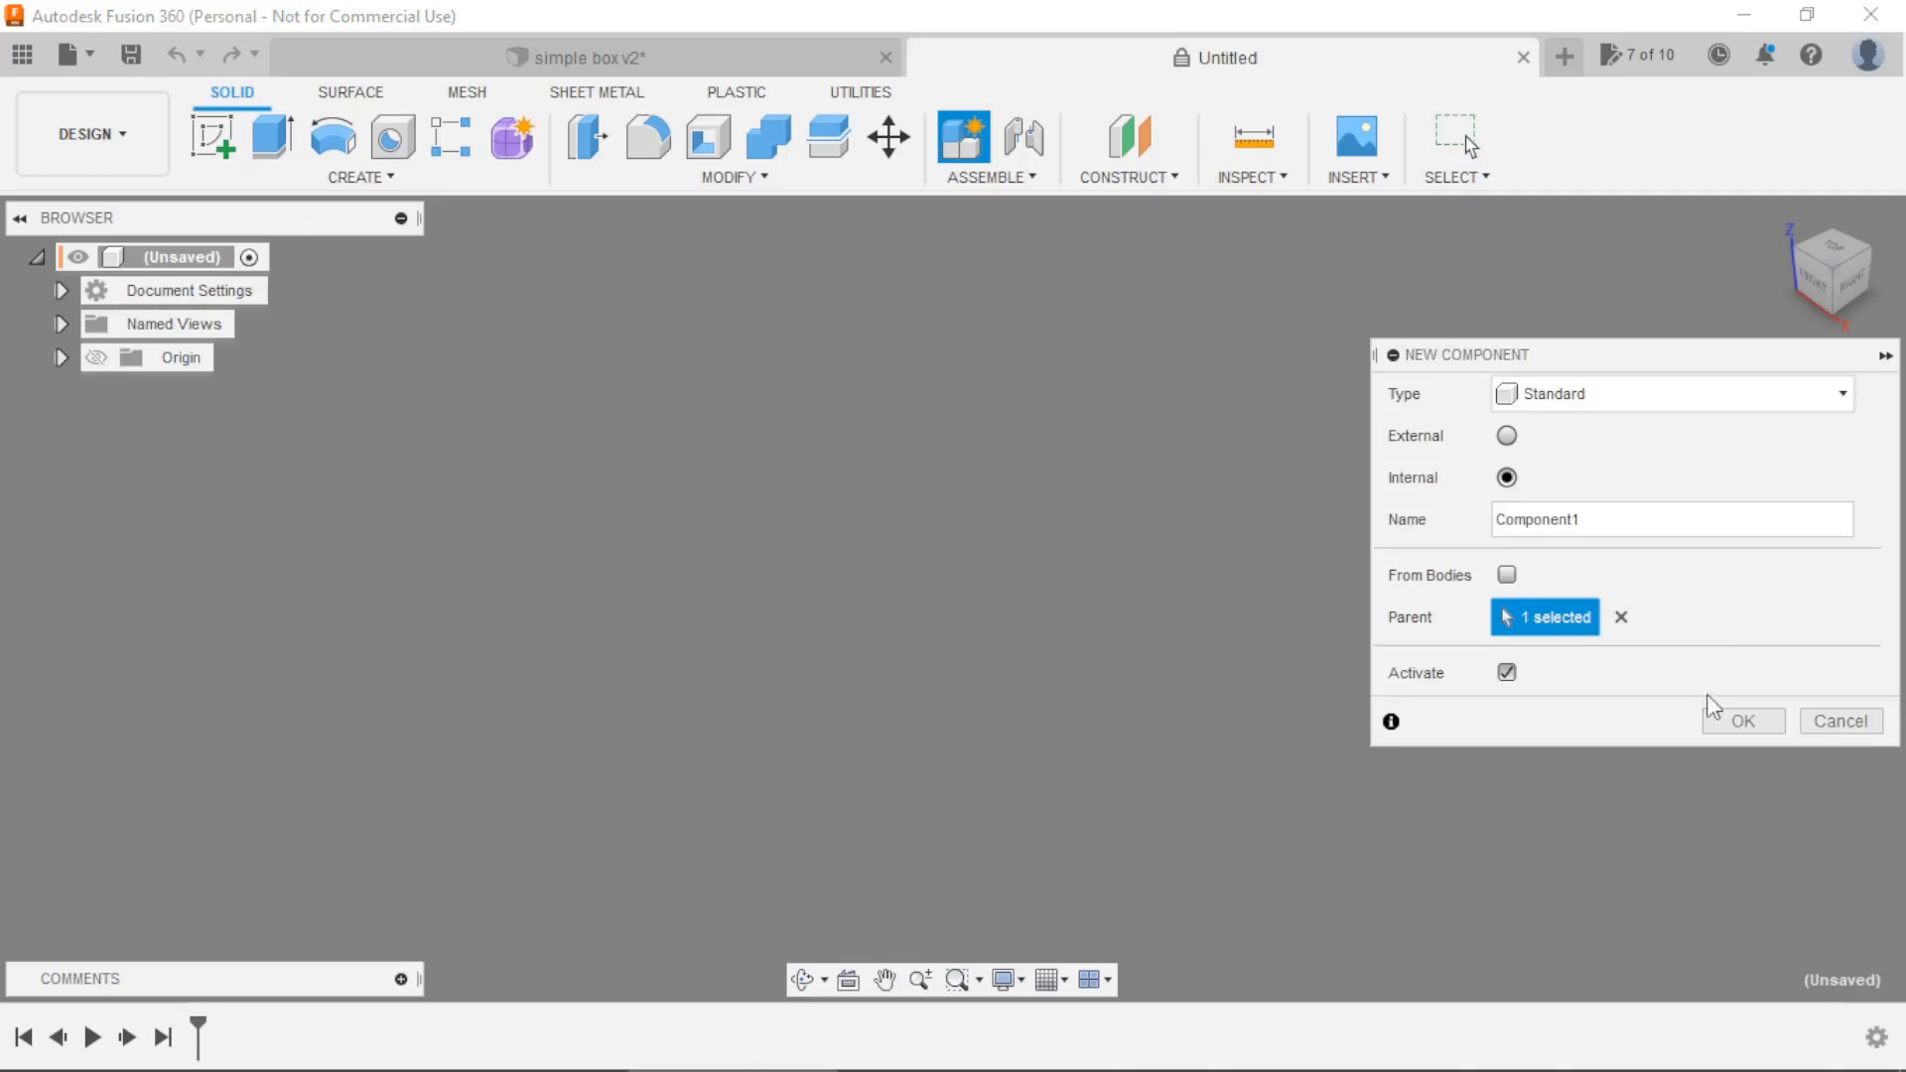
# Sketch a center rectangle 120 mm high and 200 mm wide at the origin on the horizontal plane, then finish the sketch.
pyautogui.click(209, 139)
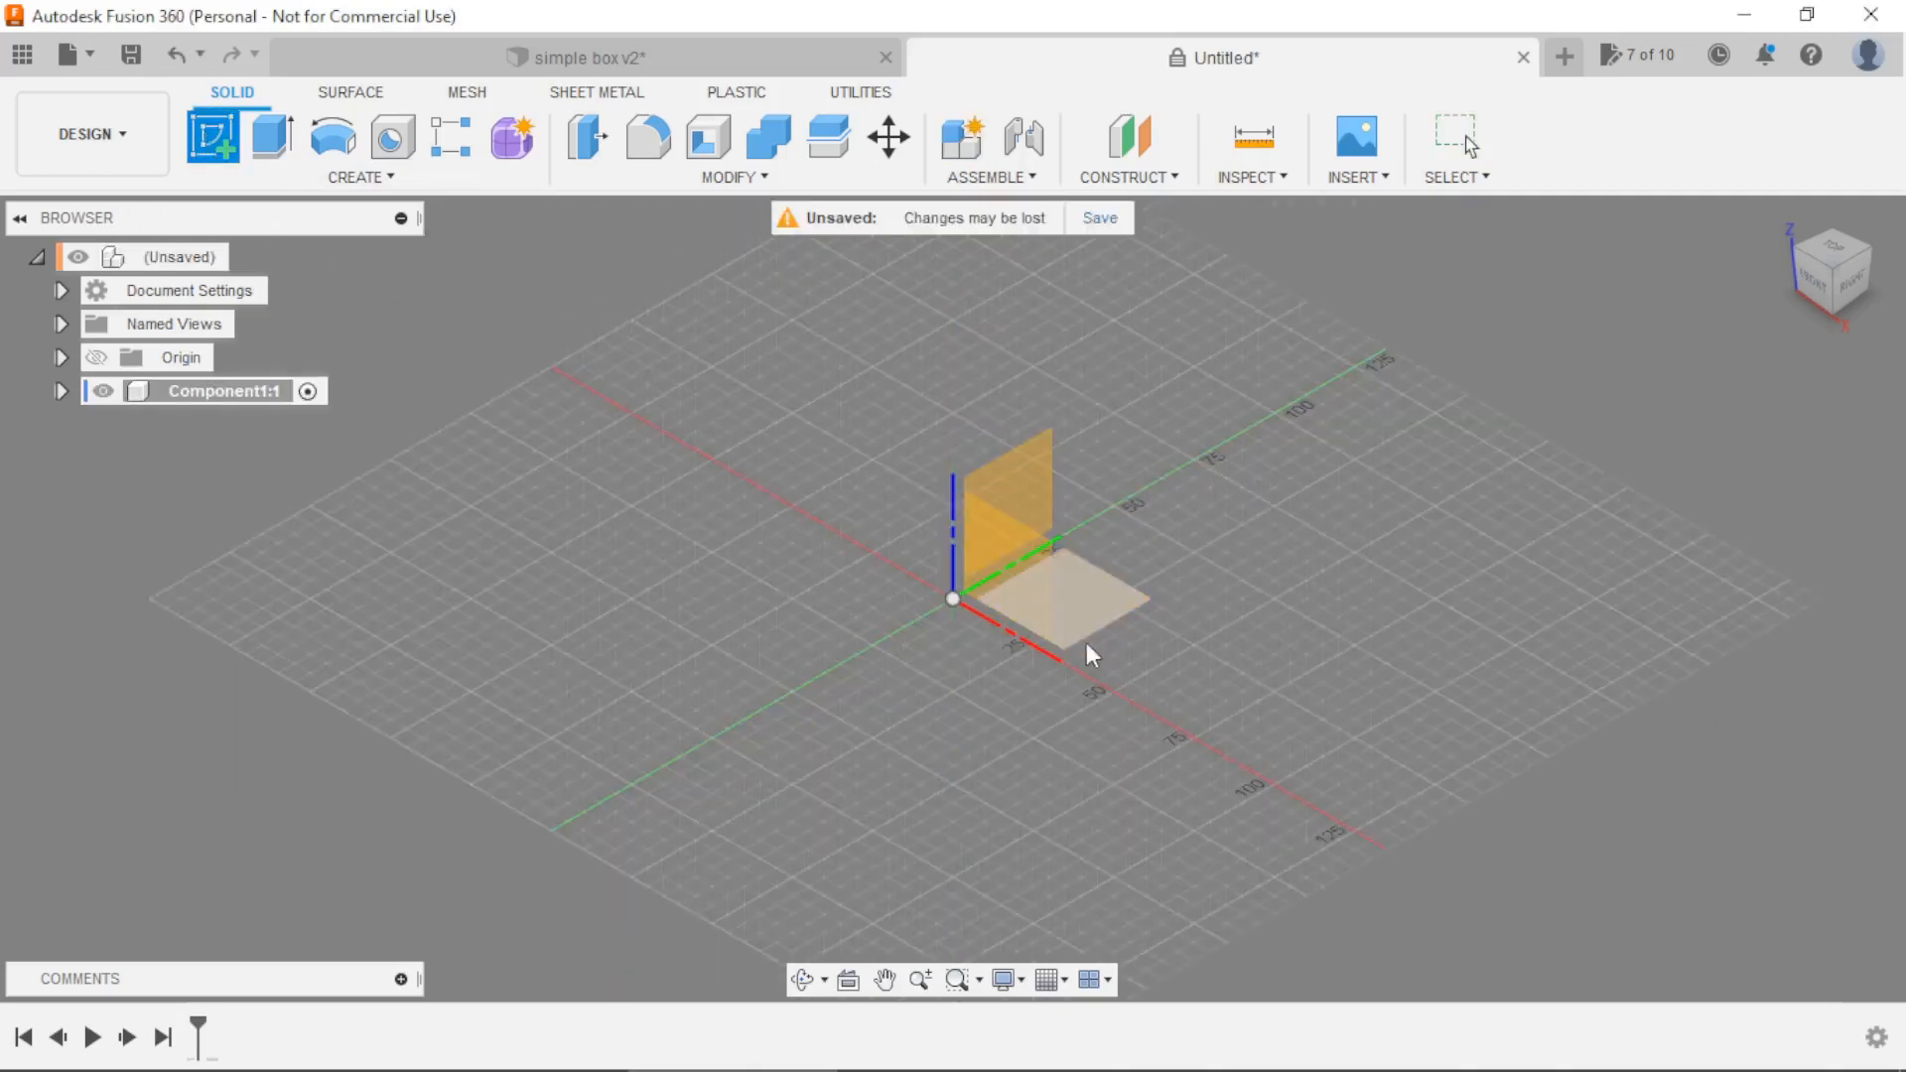
pyautogui.click(1120, 600)
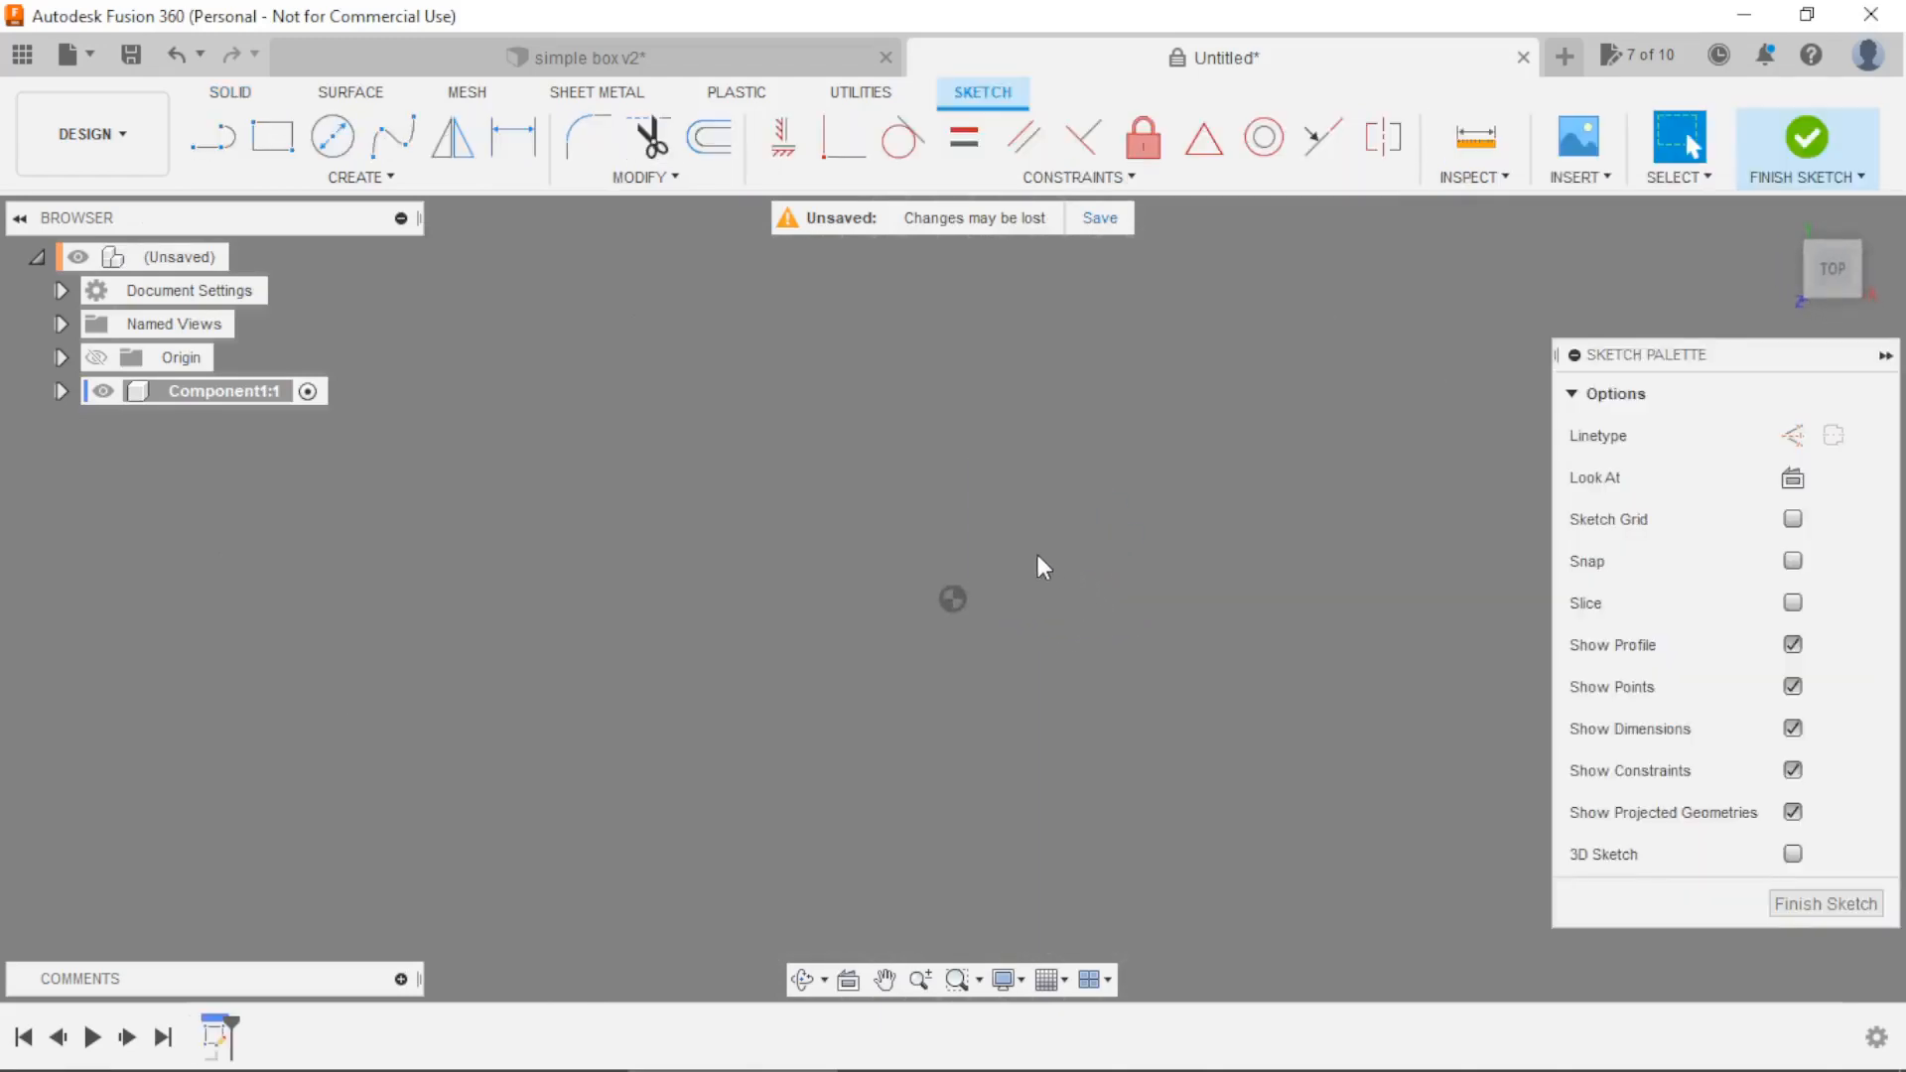
pyautogui.click(271, 139)
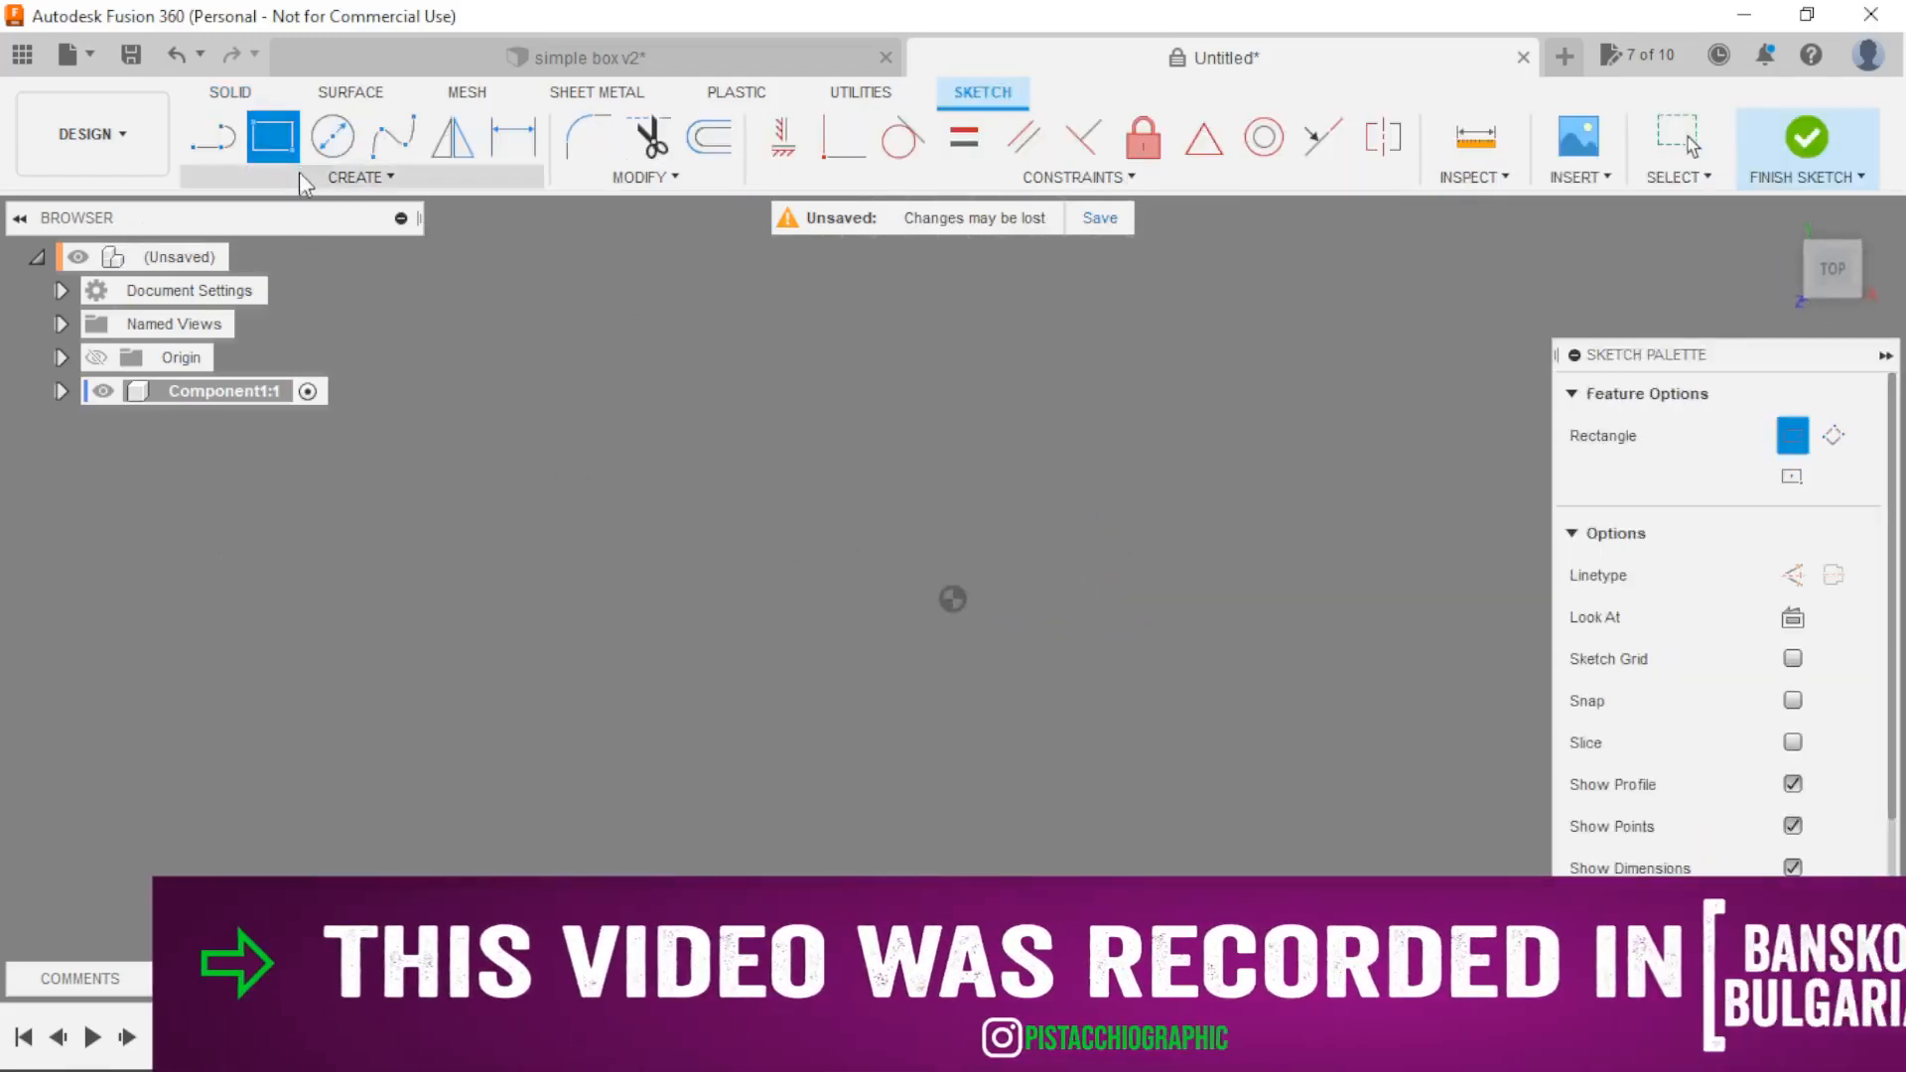
pyautogui.click(350, 179)
pyautogui.moveTo(319, 246)
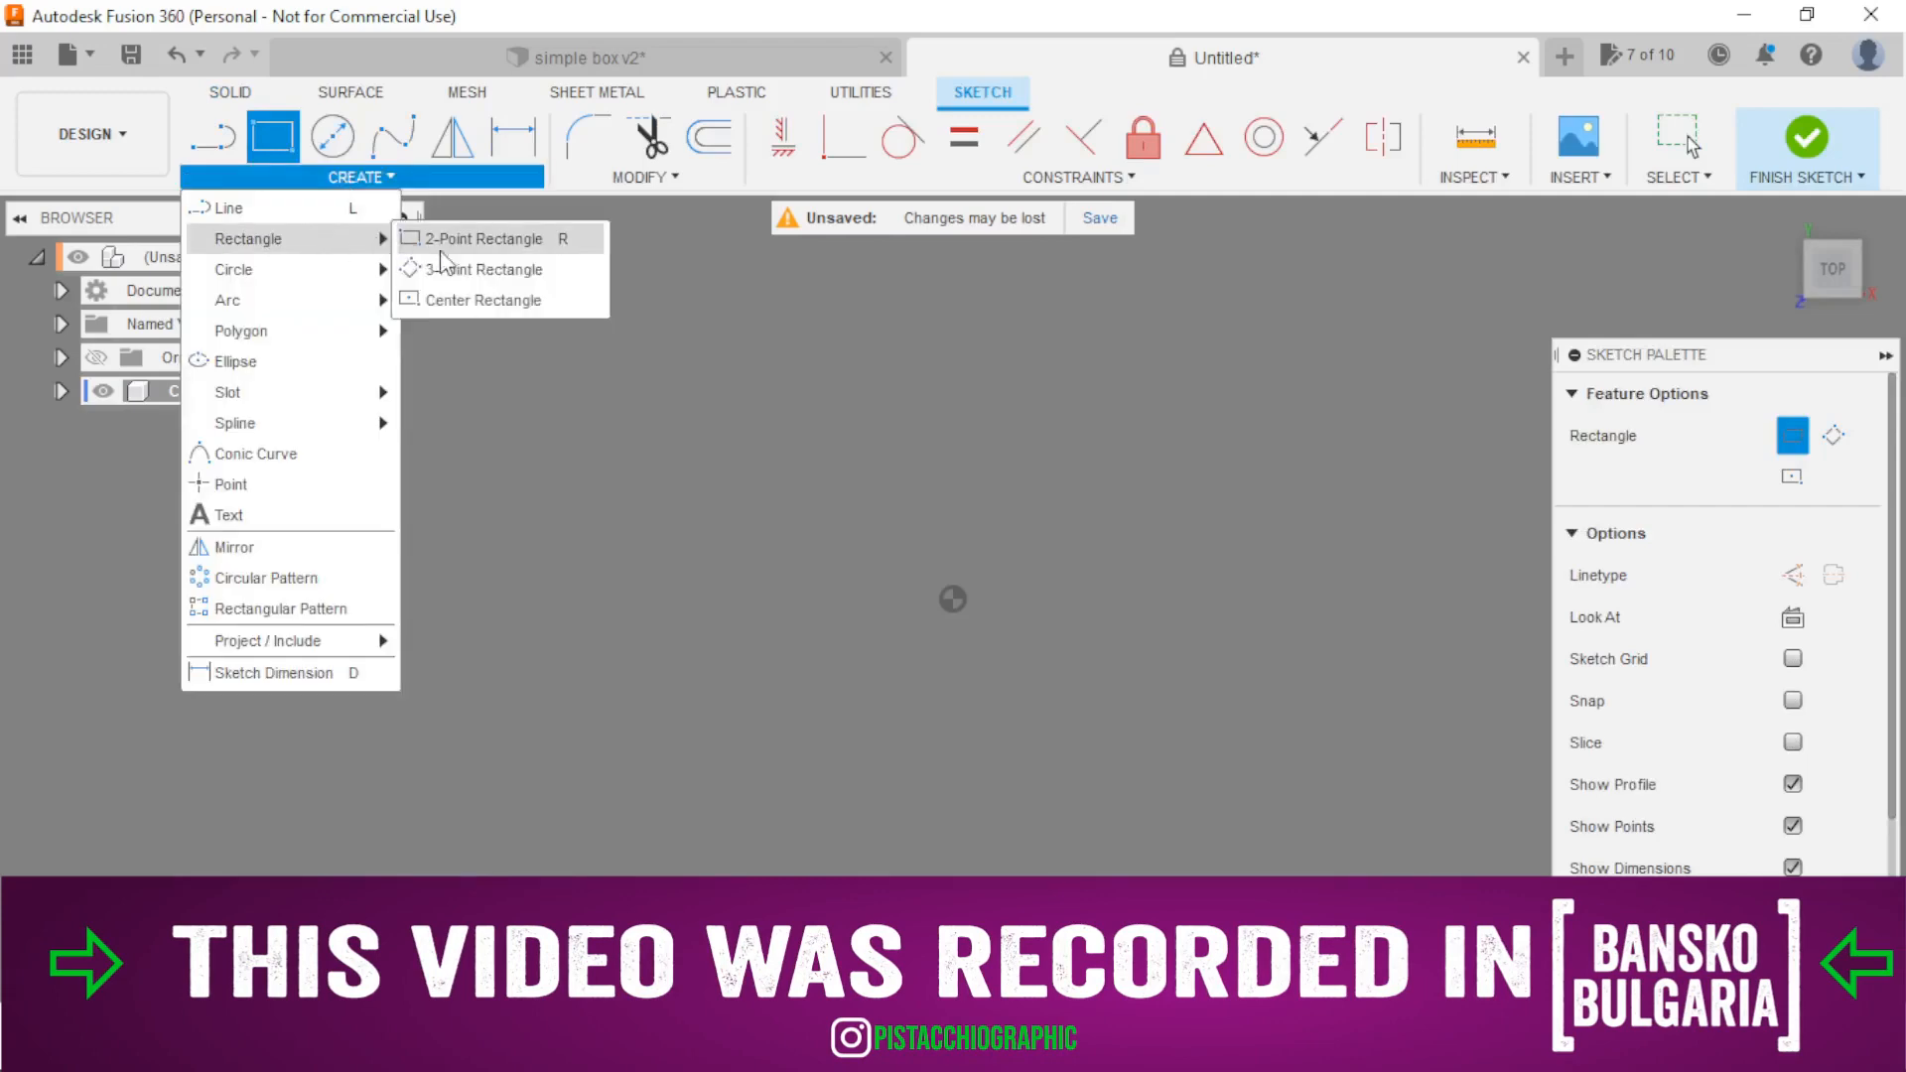
pyautogui.click(467, 300)
pyautogui.click(953, 598)
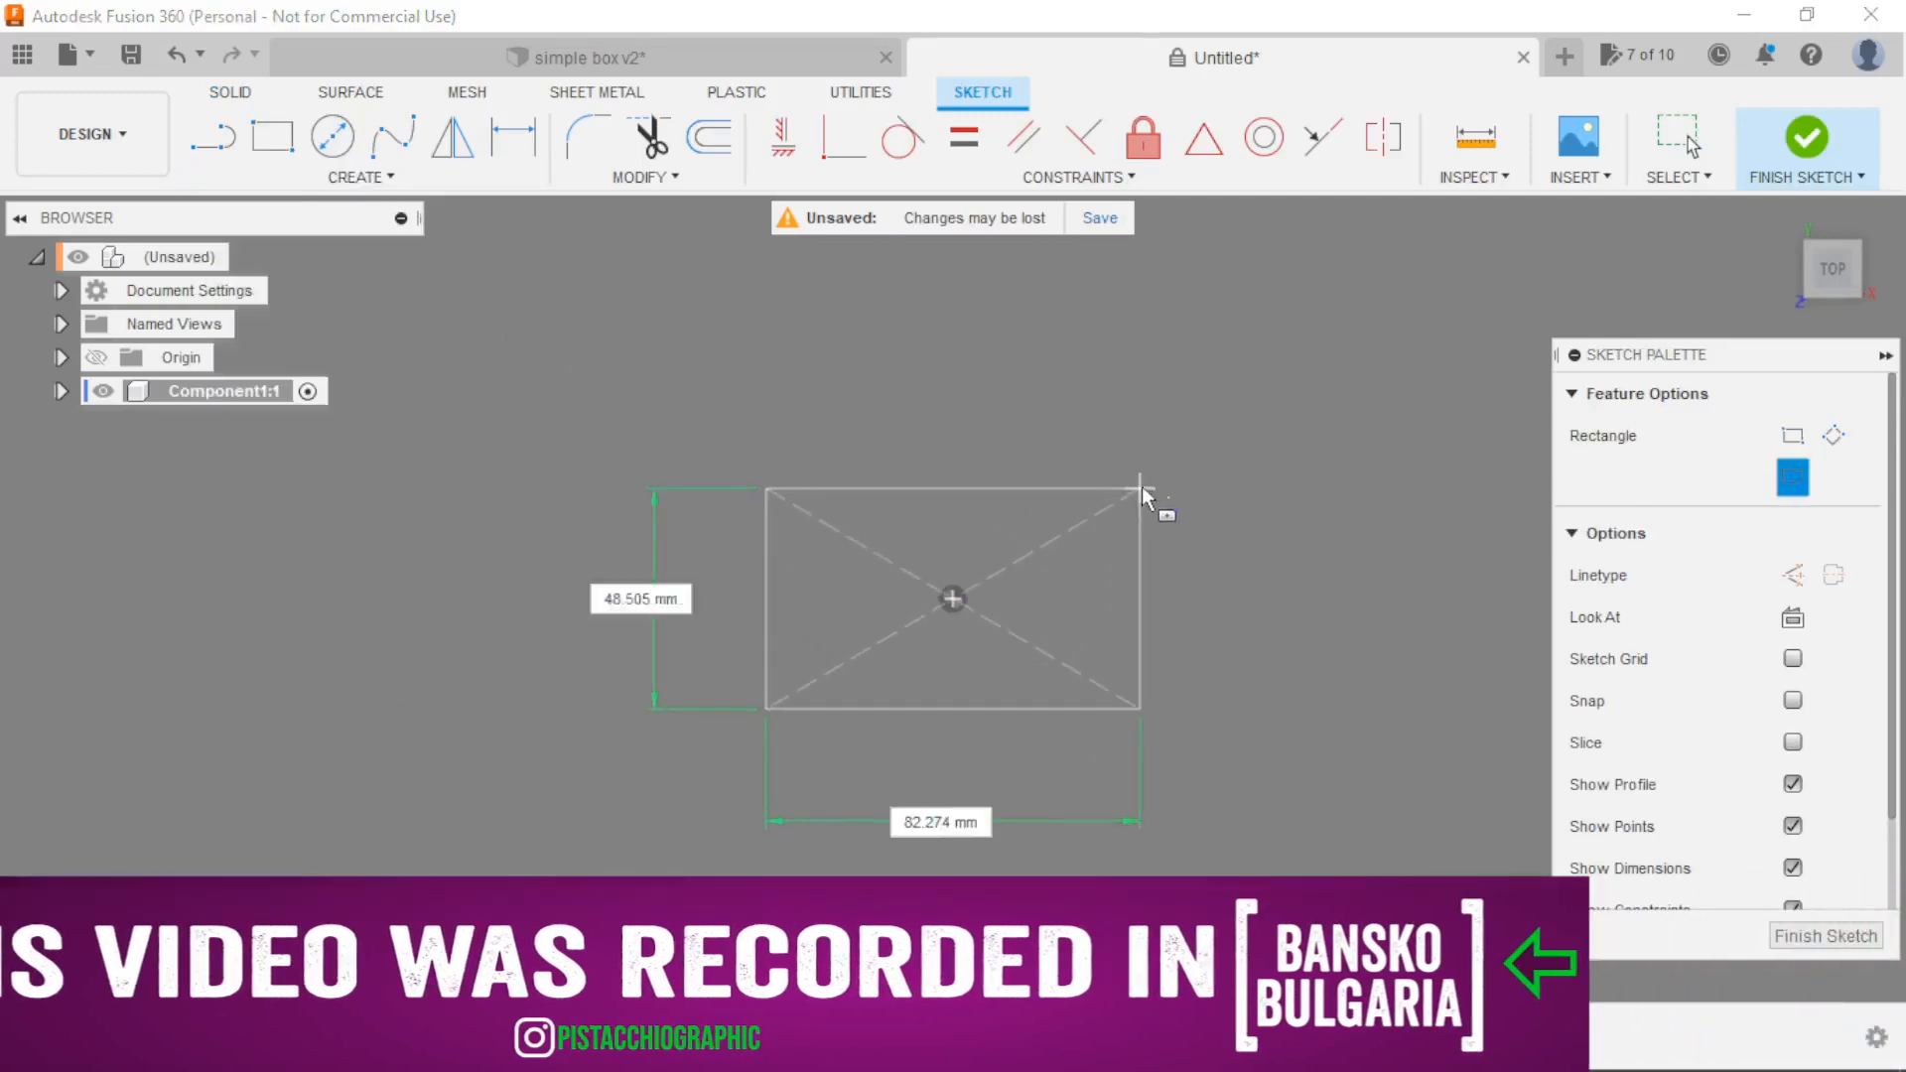
pyautogui.write('12')
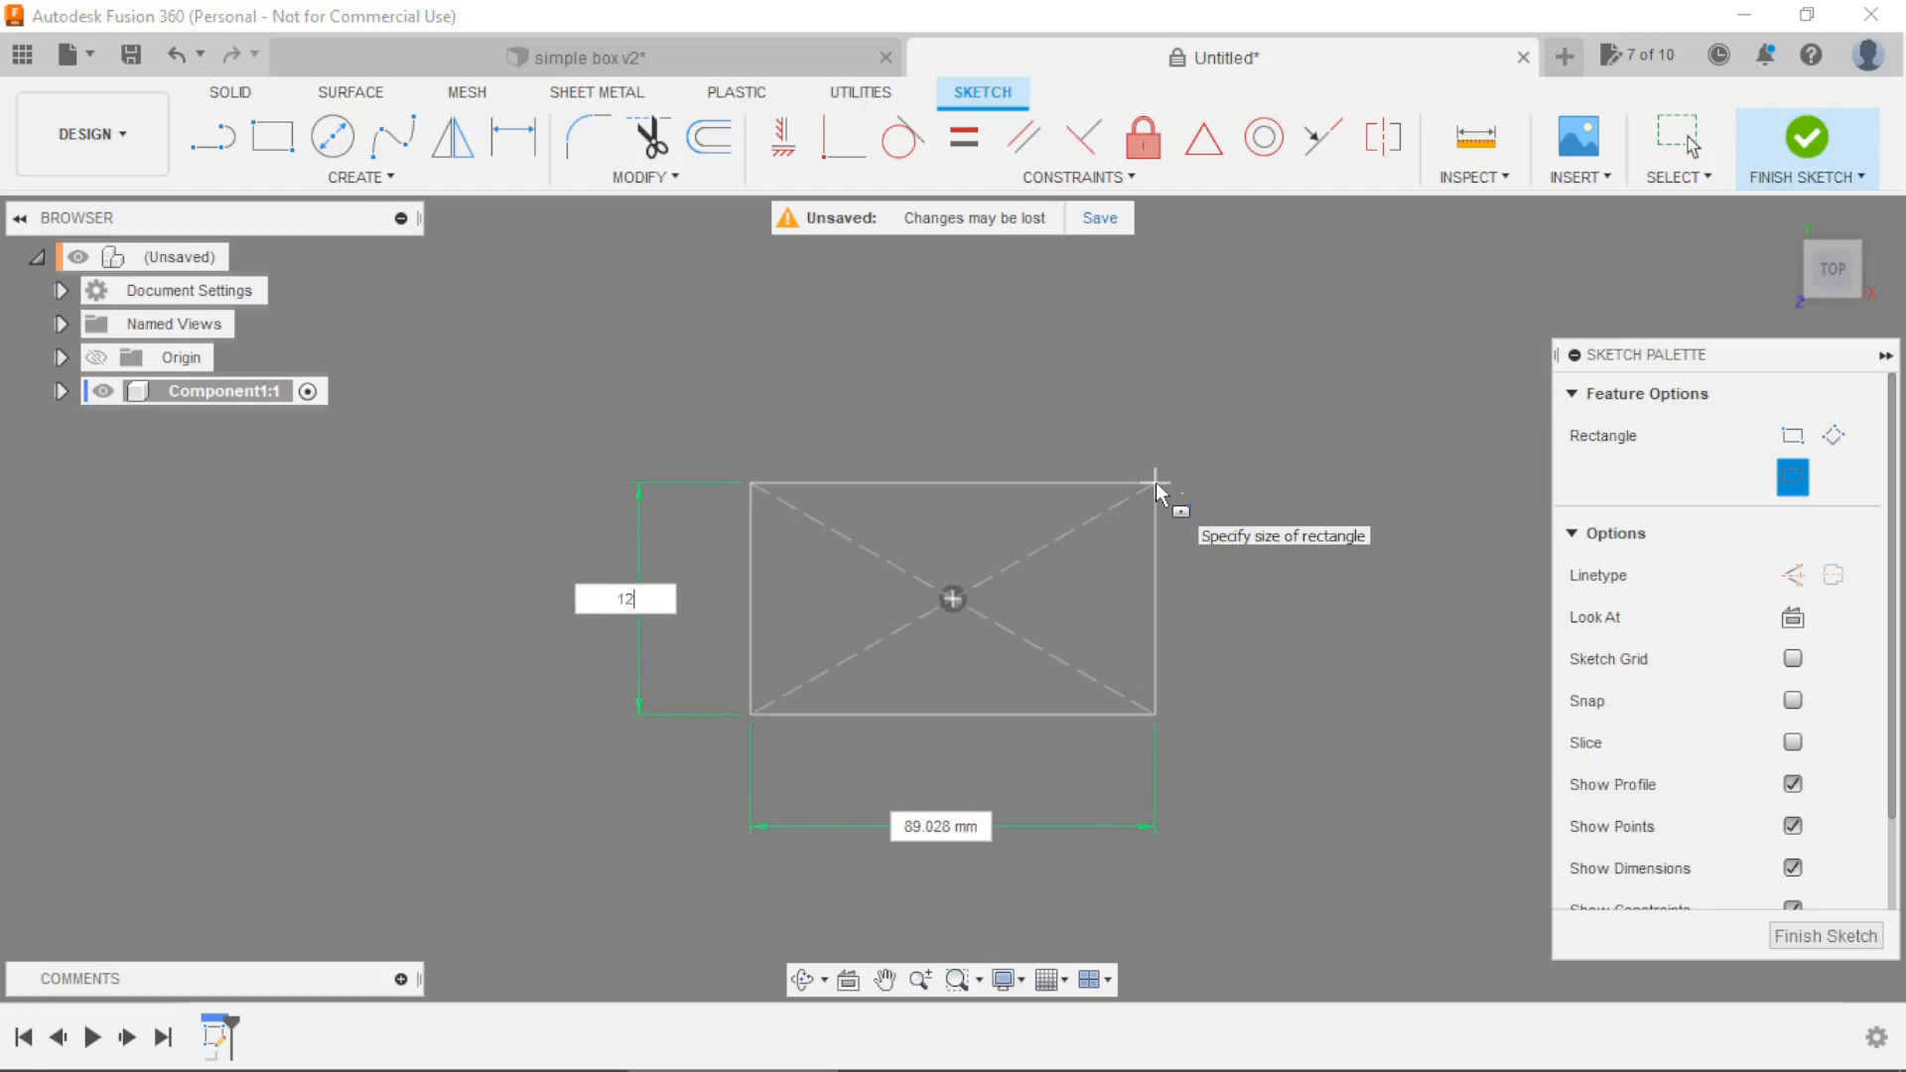
pyautogui.write('0')
pyautogui.press('Tab')
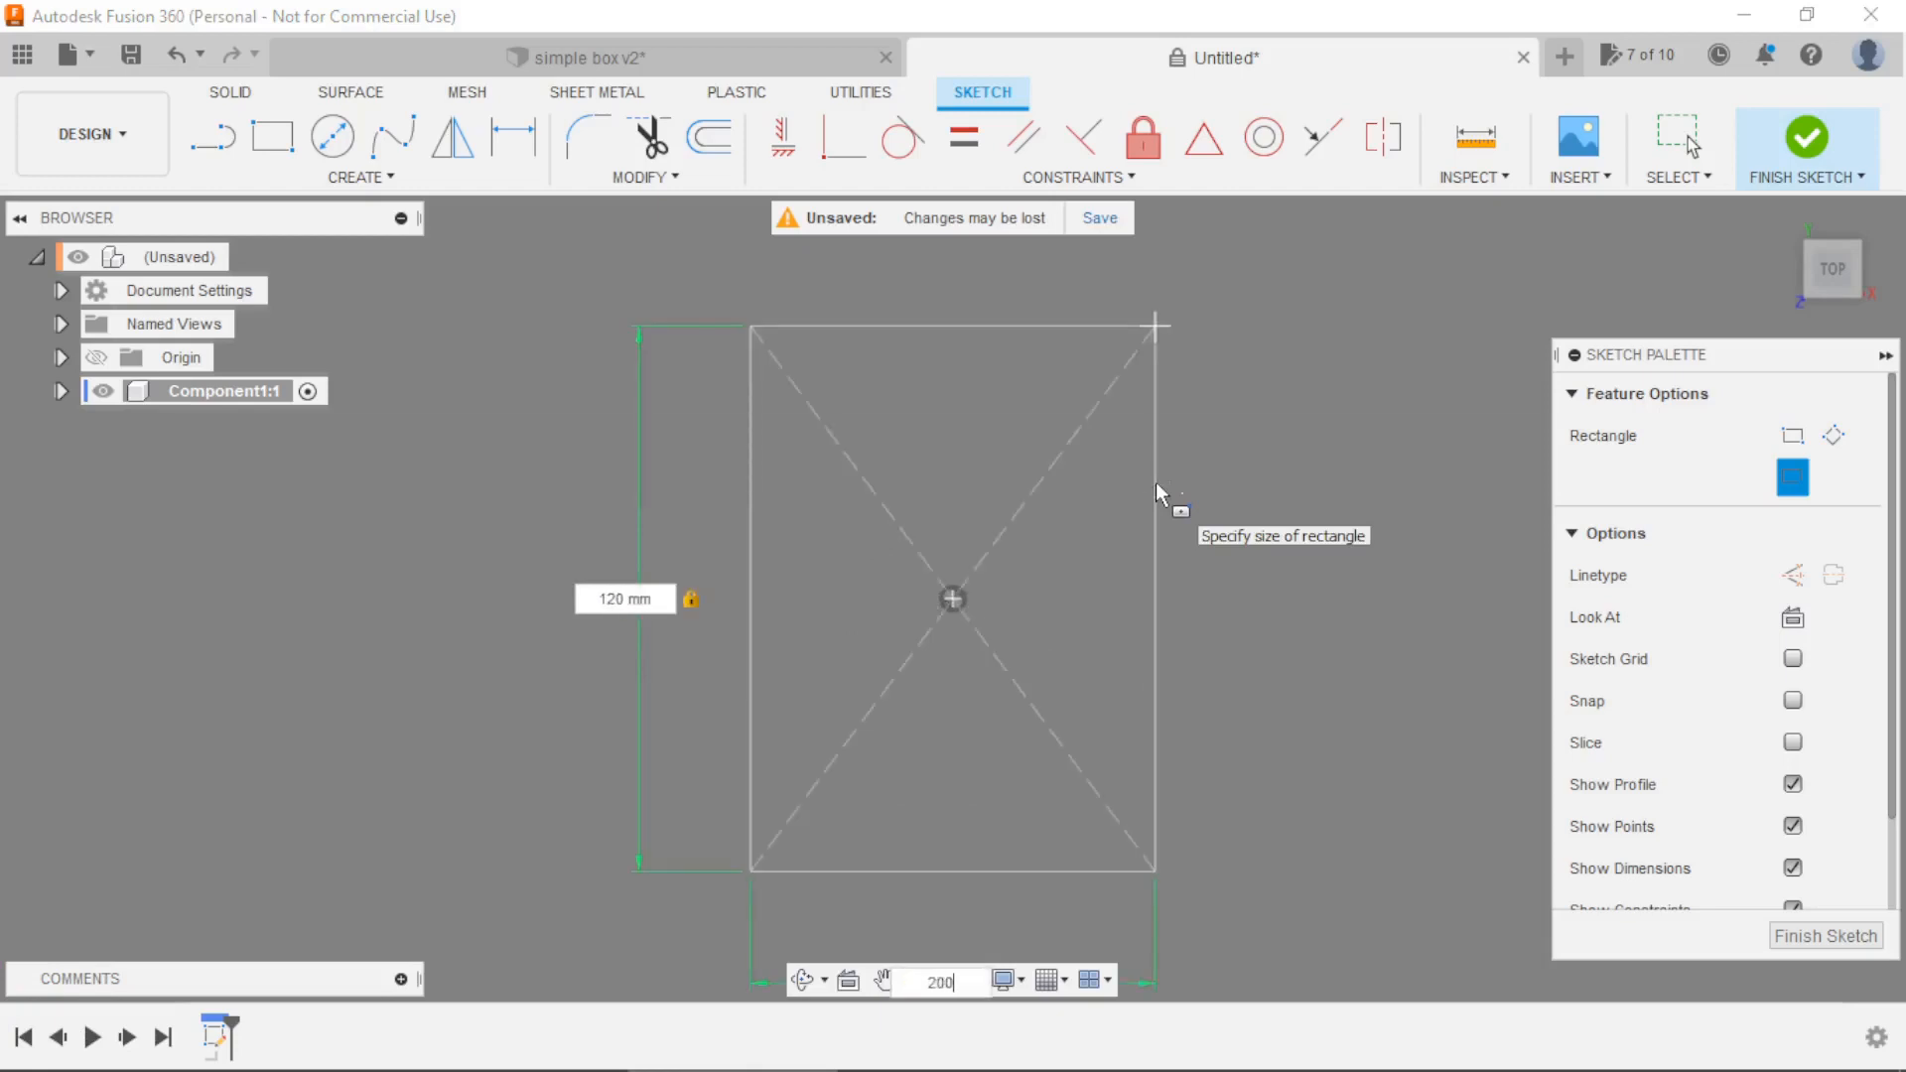
pyautogui.press('Return')
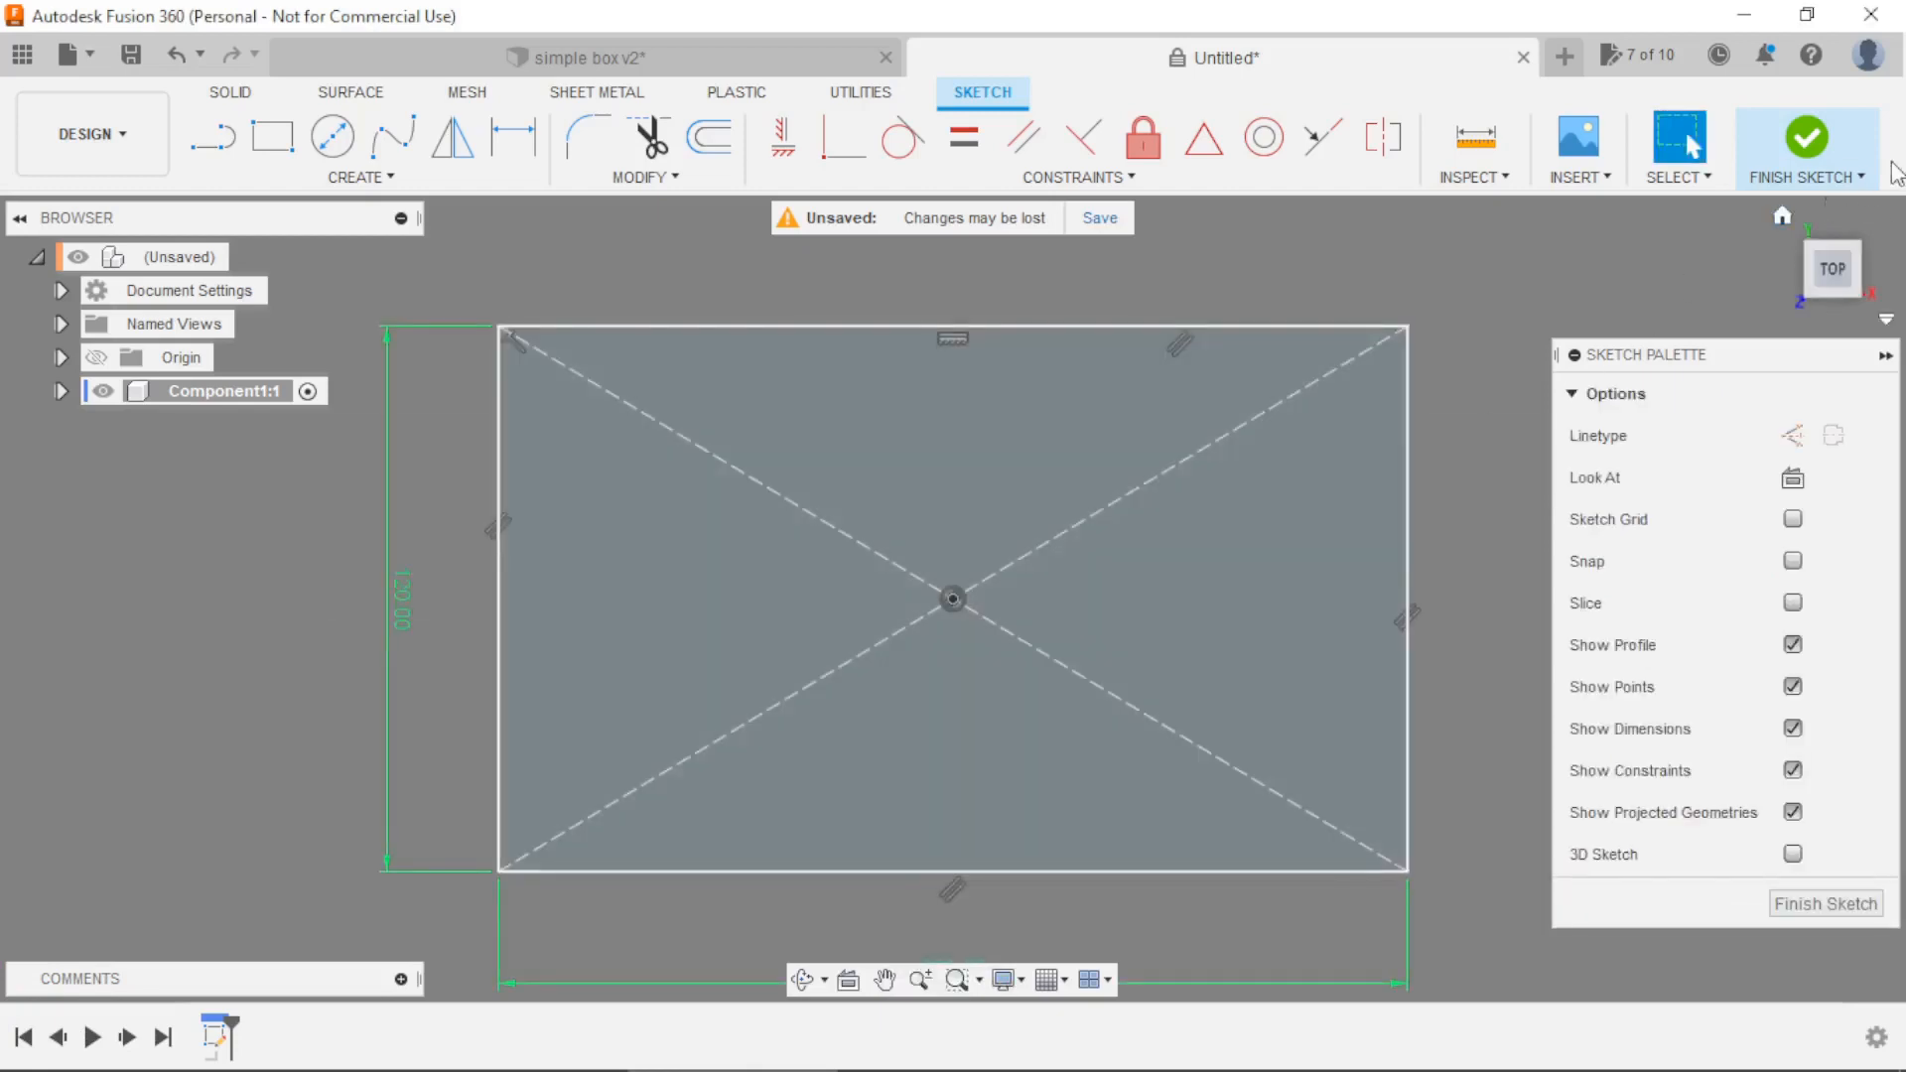
pyautogui.click(1816, 134)
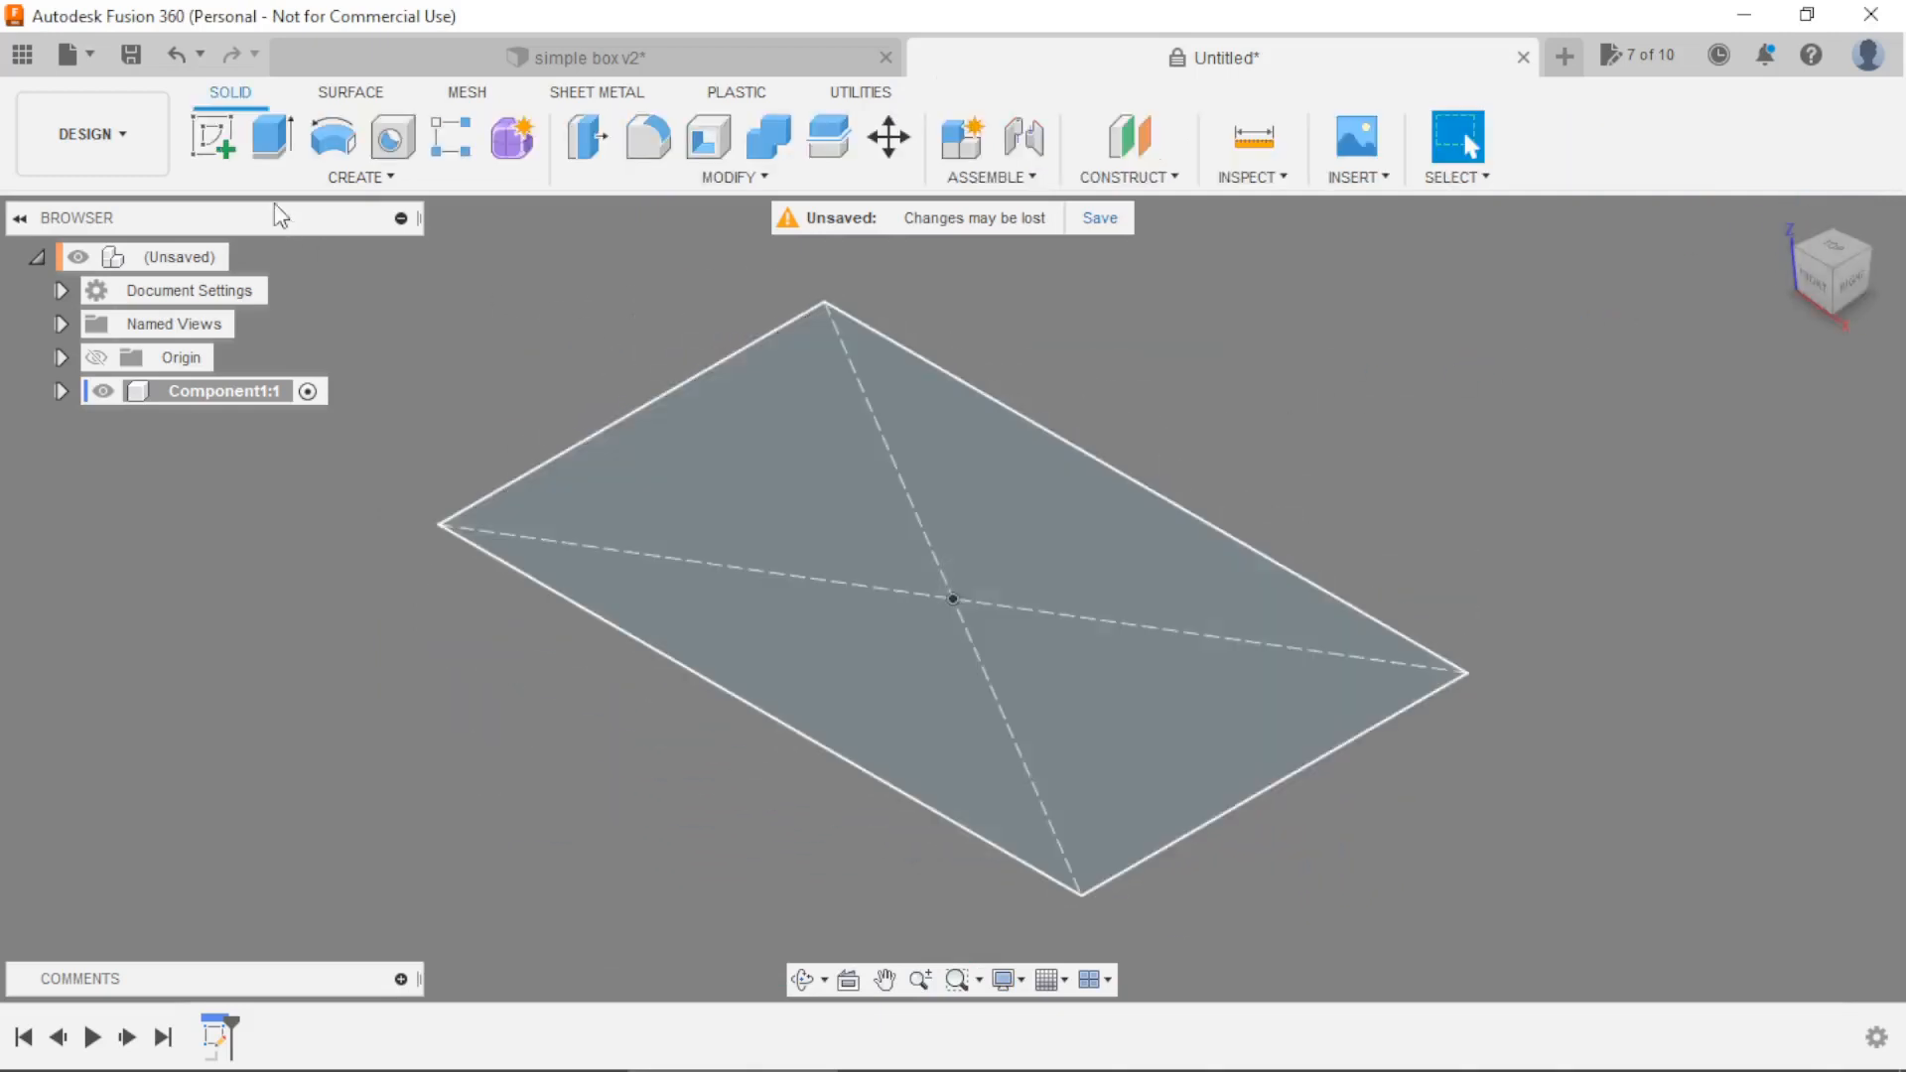
# Extrude the 120 by 200 mm rectangle profile 6 mm to form the base plate.
pyautogui.click(274, 136)
pyautogui.write('6')
pyautogui.press('Return')
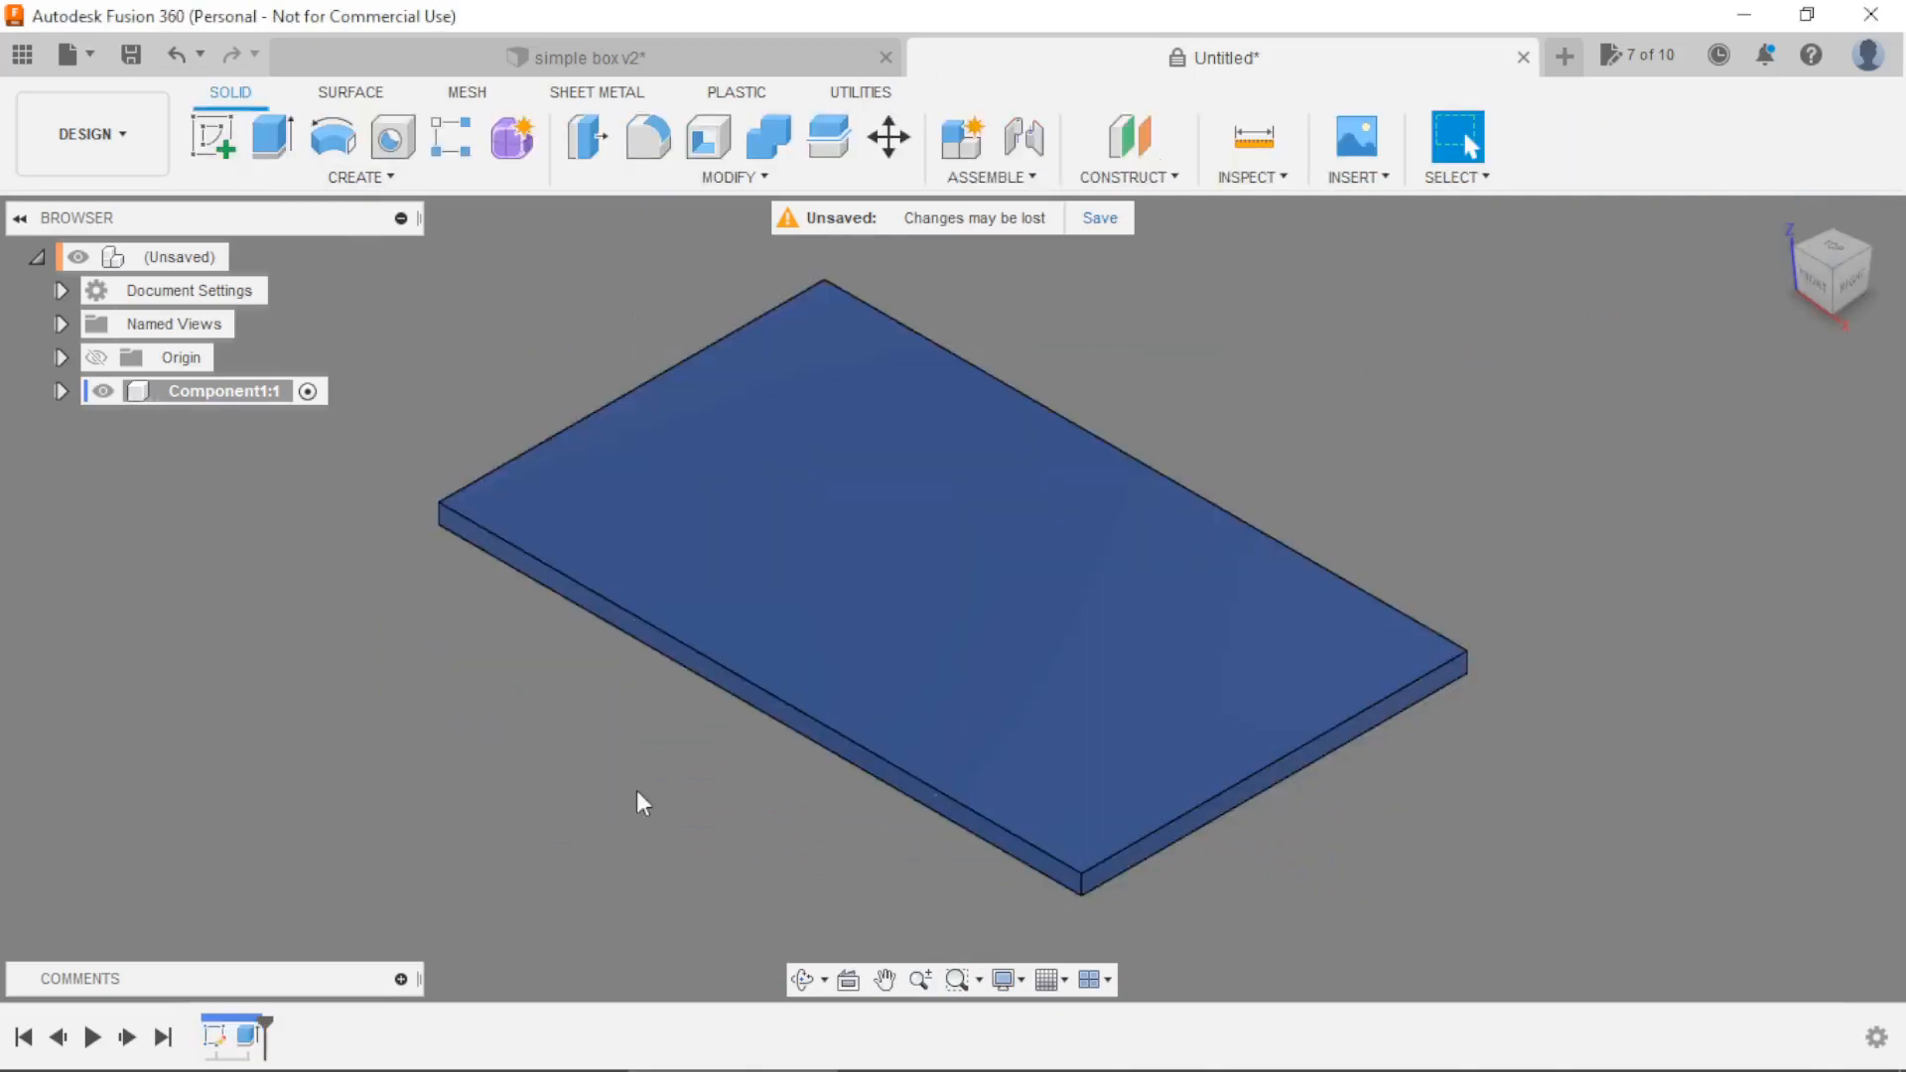
# Sketch a center rectangle 108 mm high and 188 mm wide at the origin on the plate's top face.
pyautogui.click(212, 136)
pyautogui.click(753, 502)
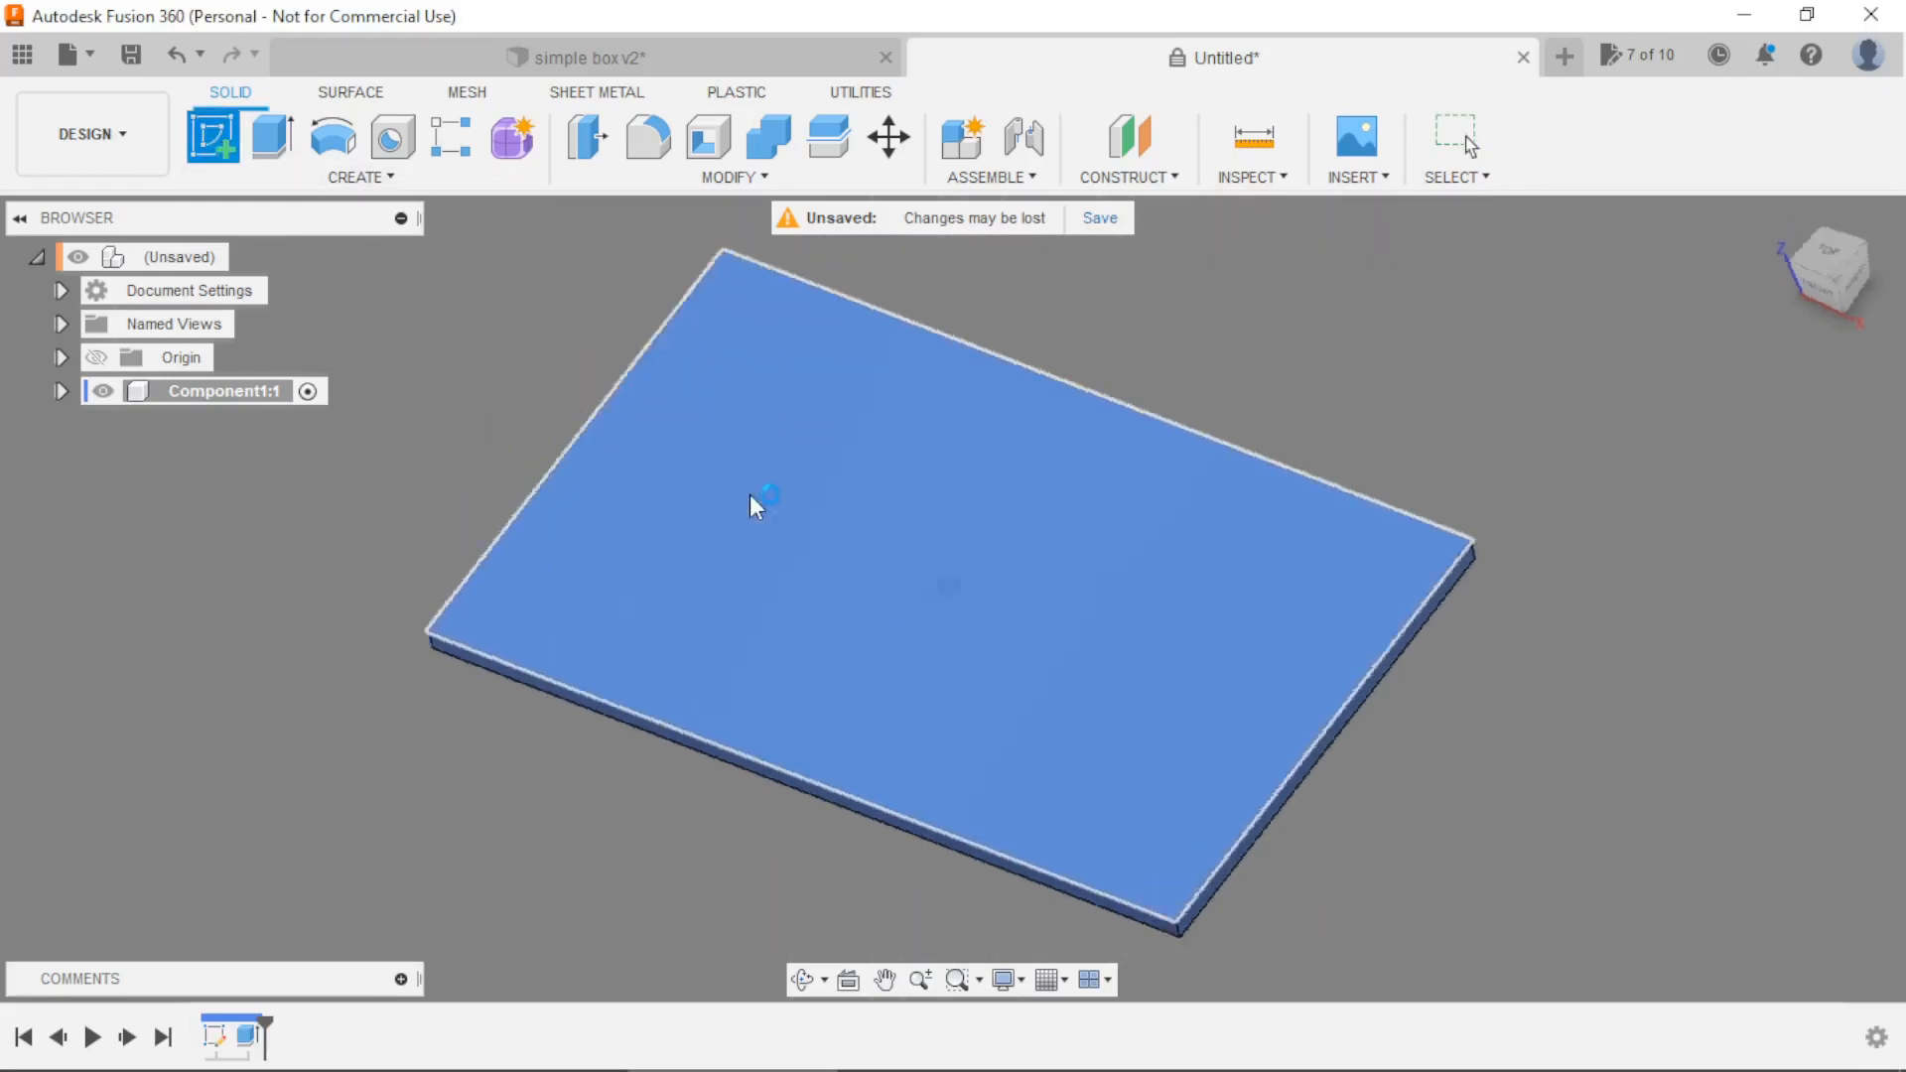
pyautogui.click(360, 177)
pyautogui.moveTo(318, 243)
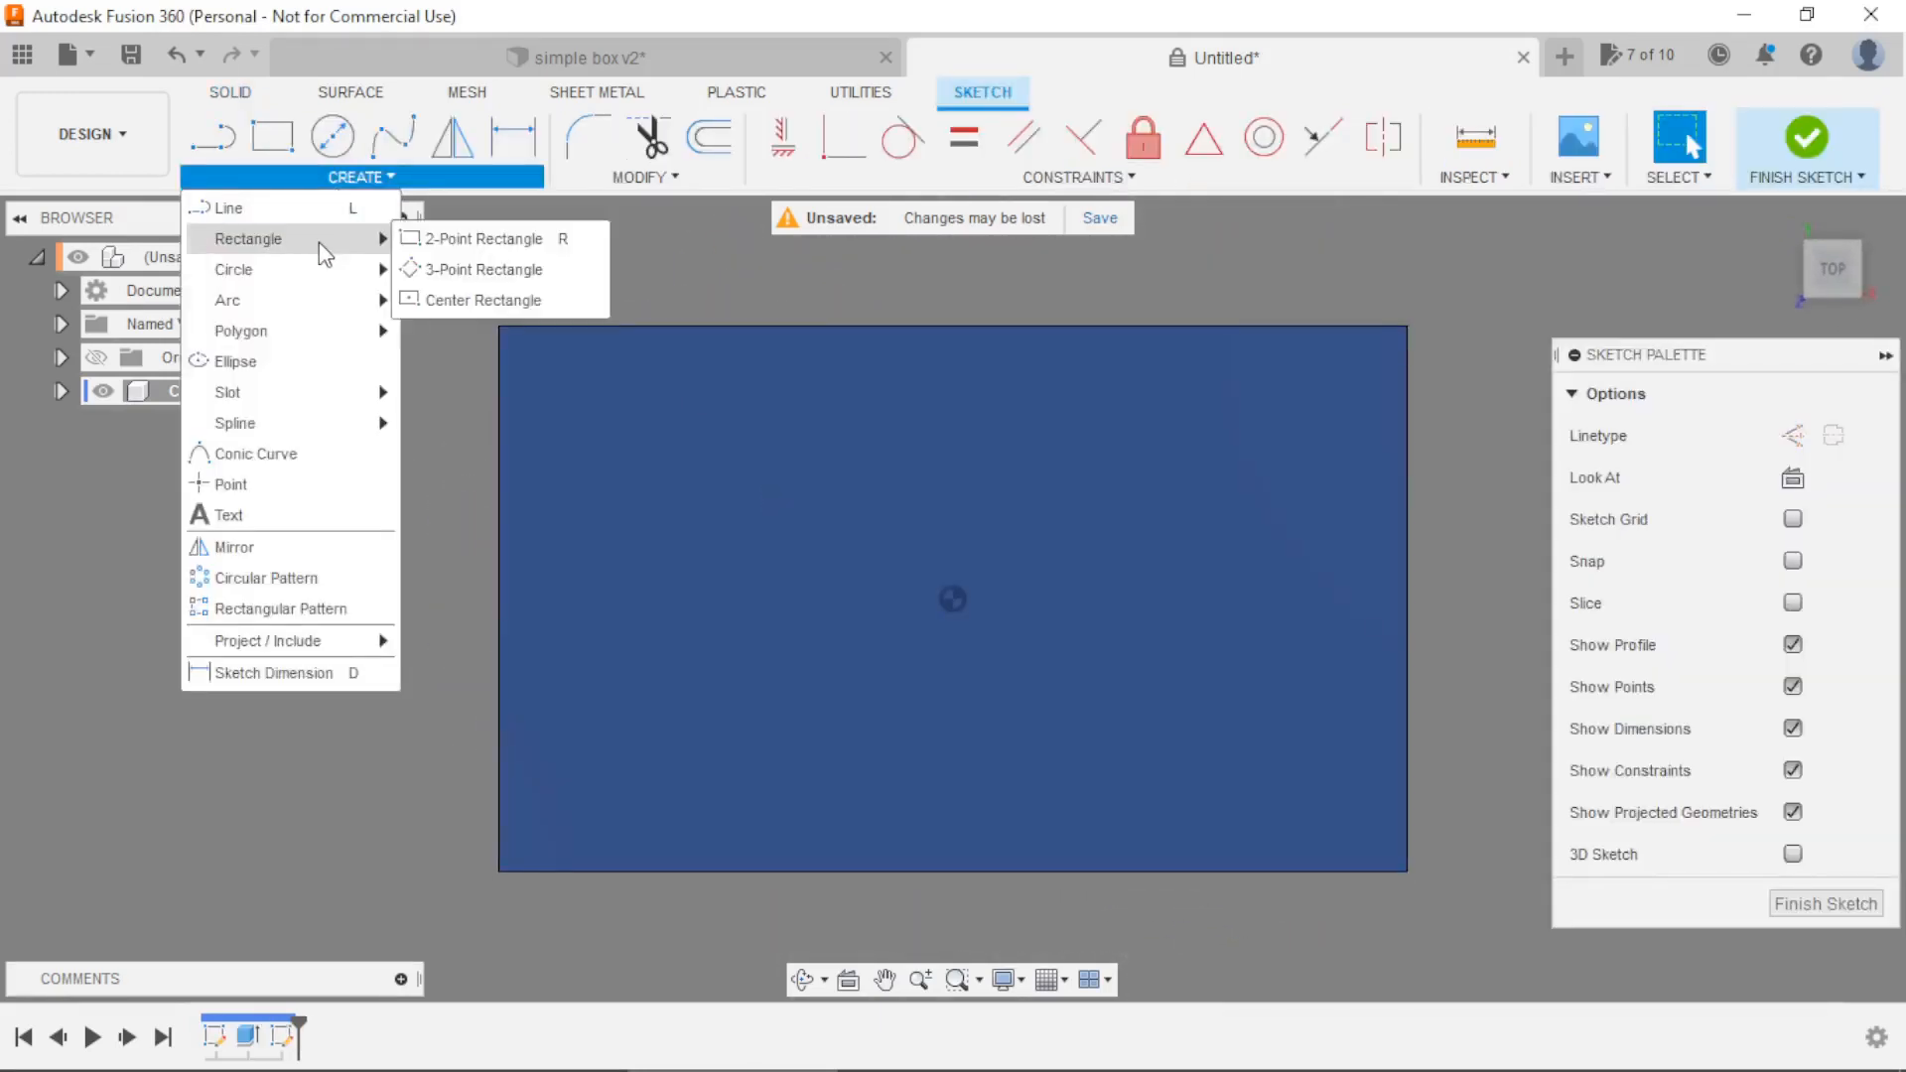
pyautogui.click(487, 299)
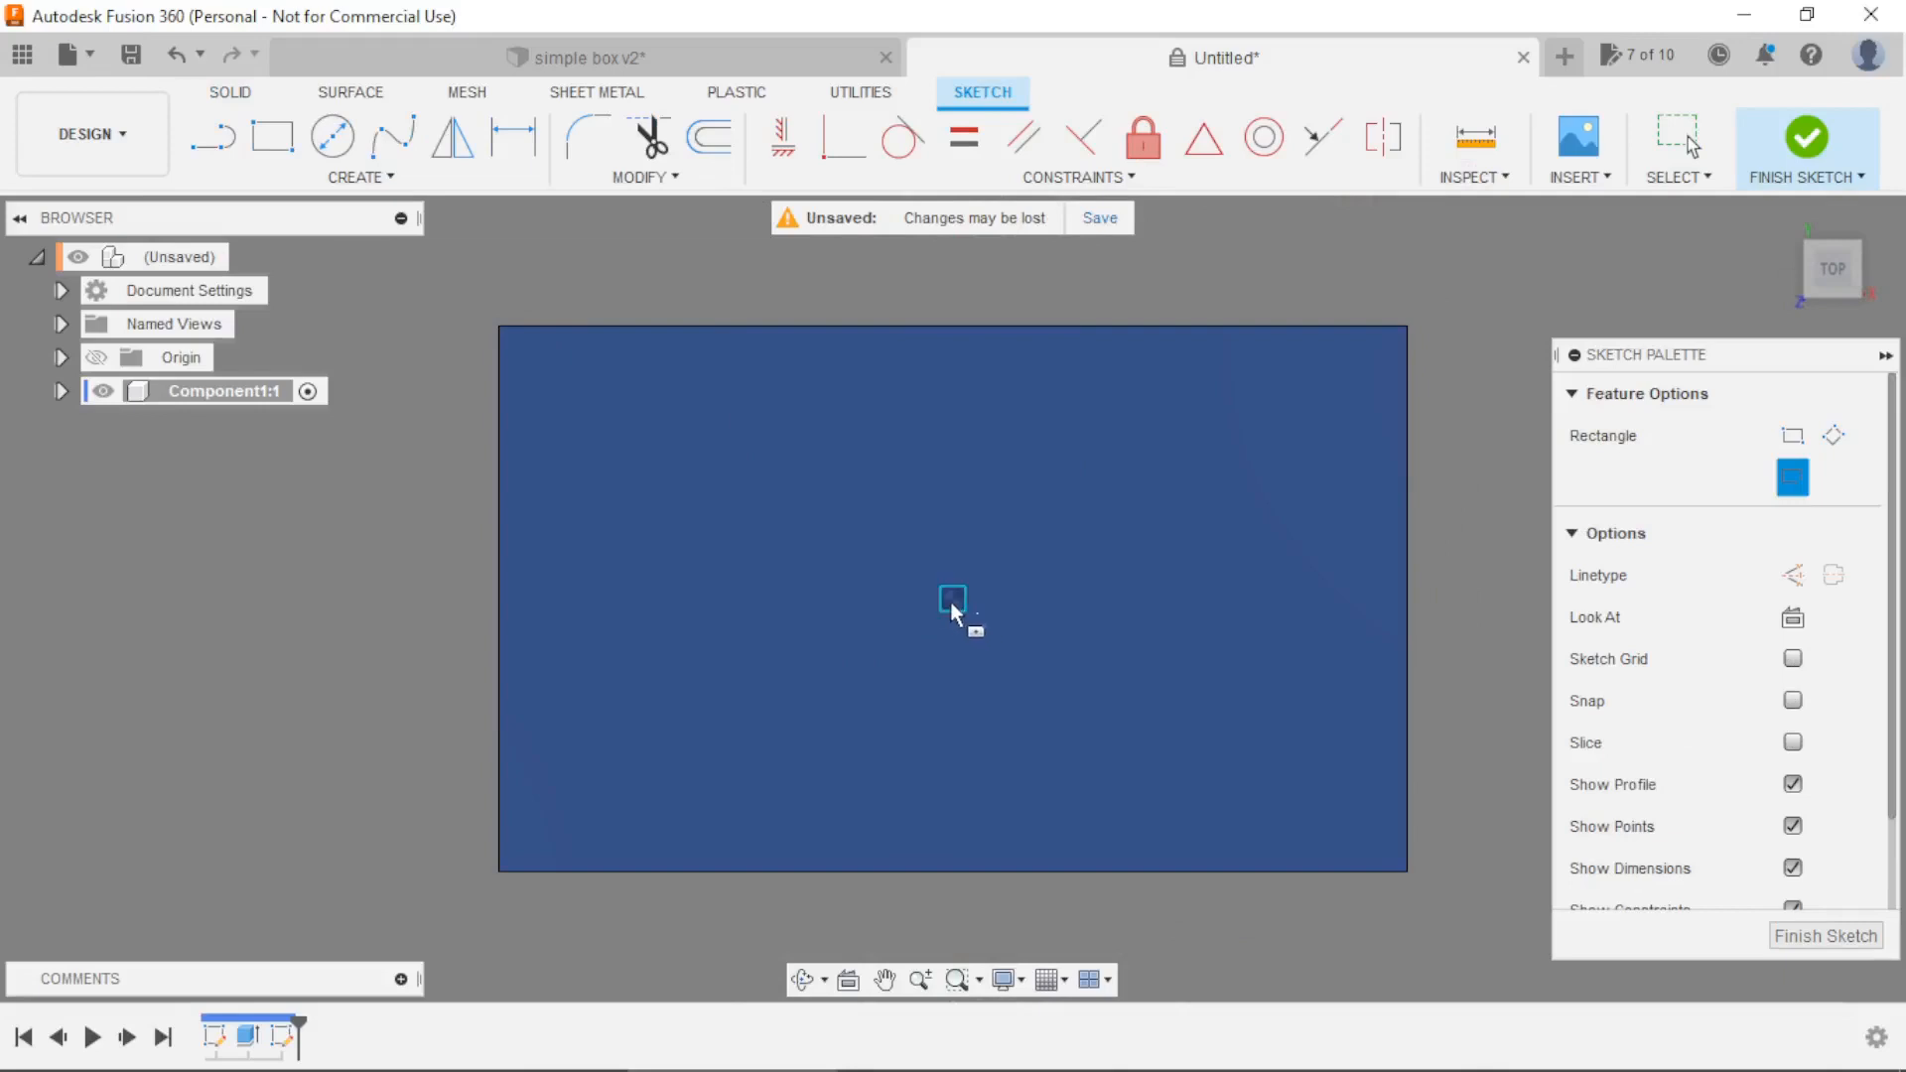
pyautogui.click(951, 600)
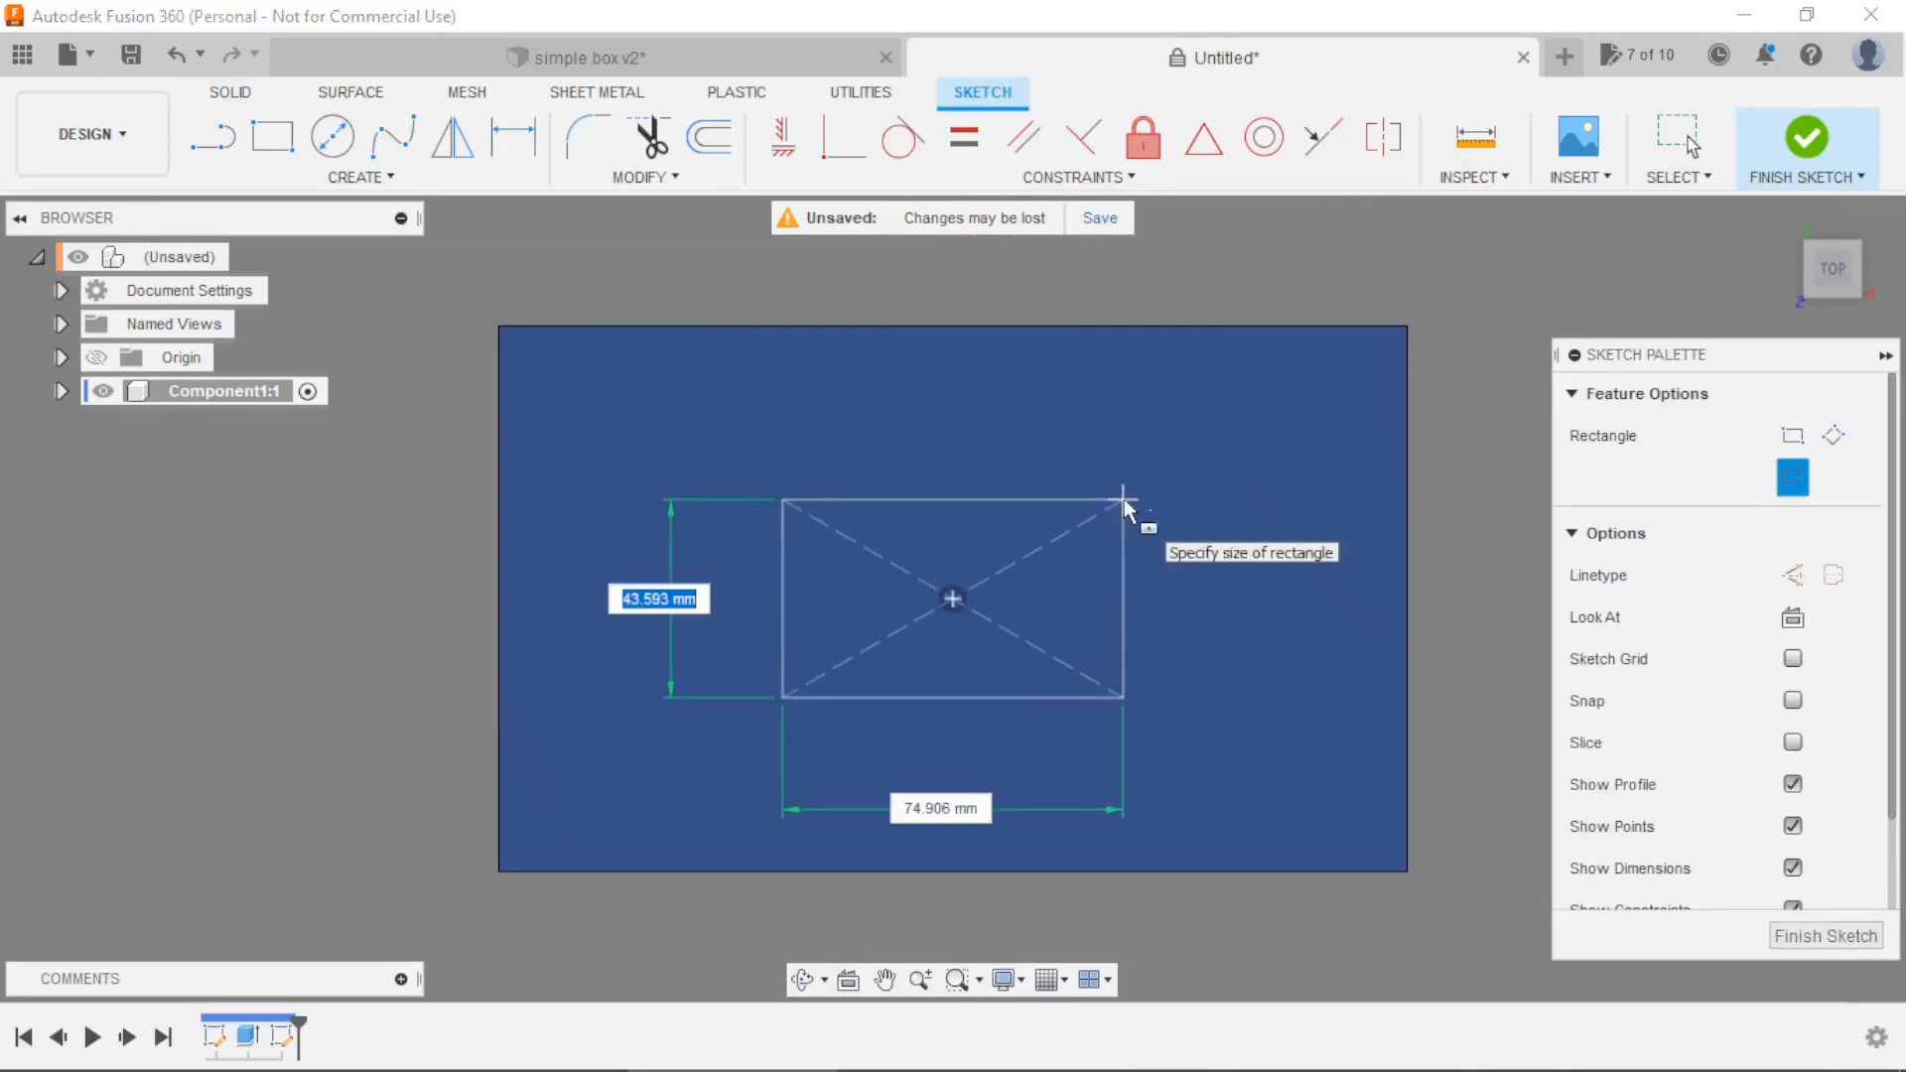
pyautogui.write('108')
pyautogui.press('Tab')
pyautogui.write('188')
pyautogui.press('Return')
pyautogui.press('Escape')
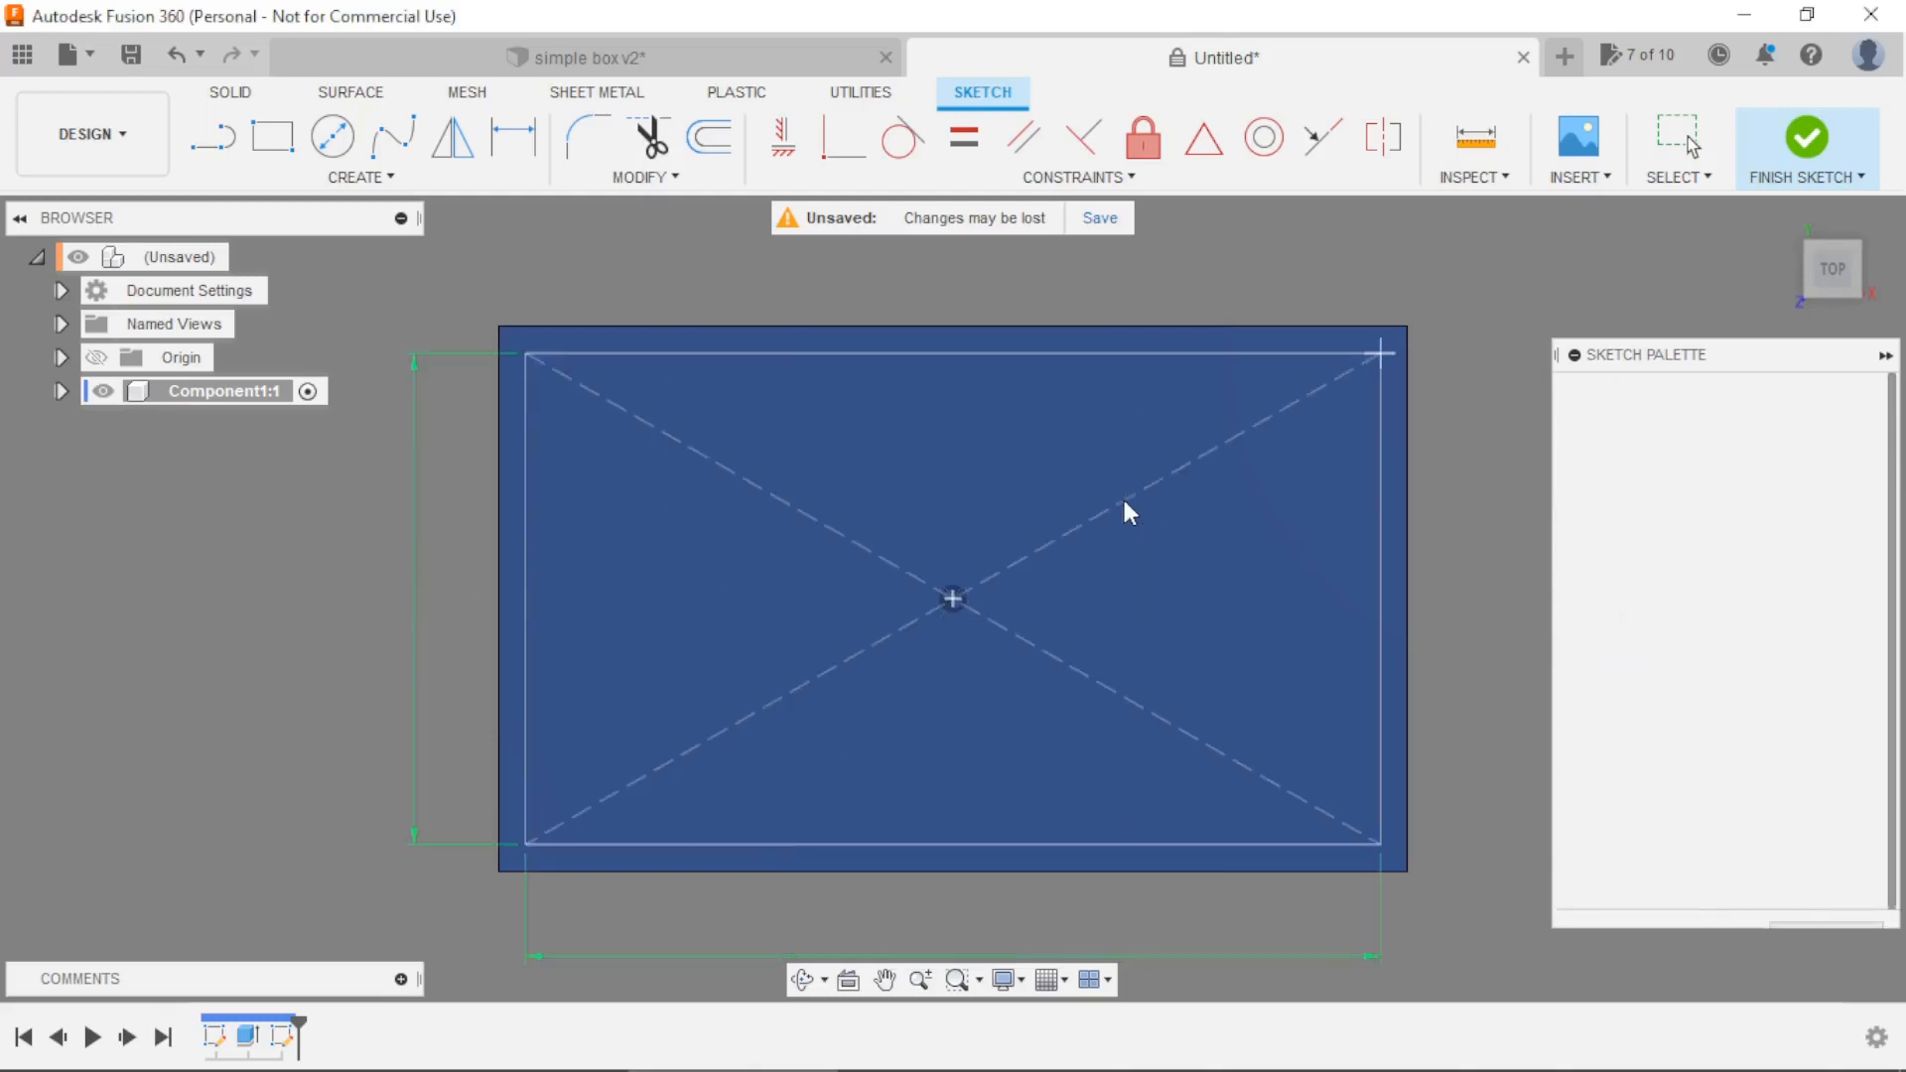
pyautogui.click(1806, 139)
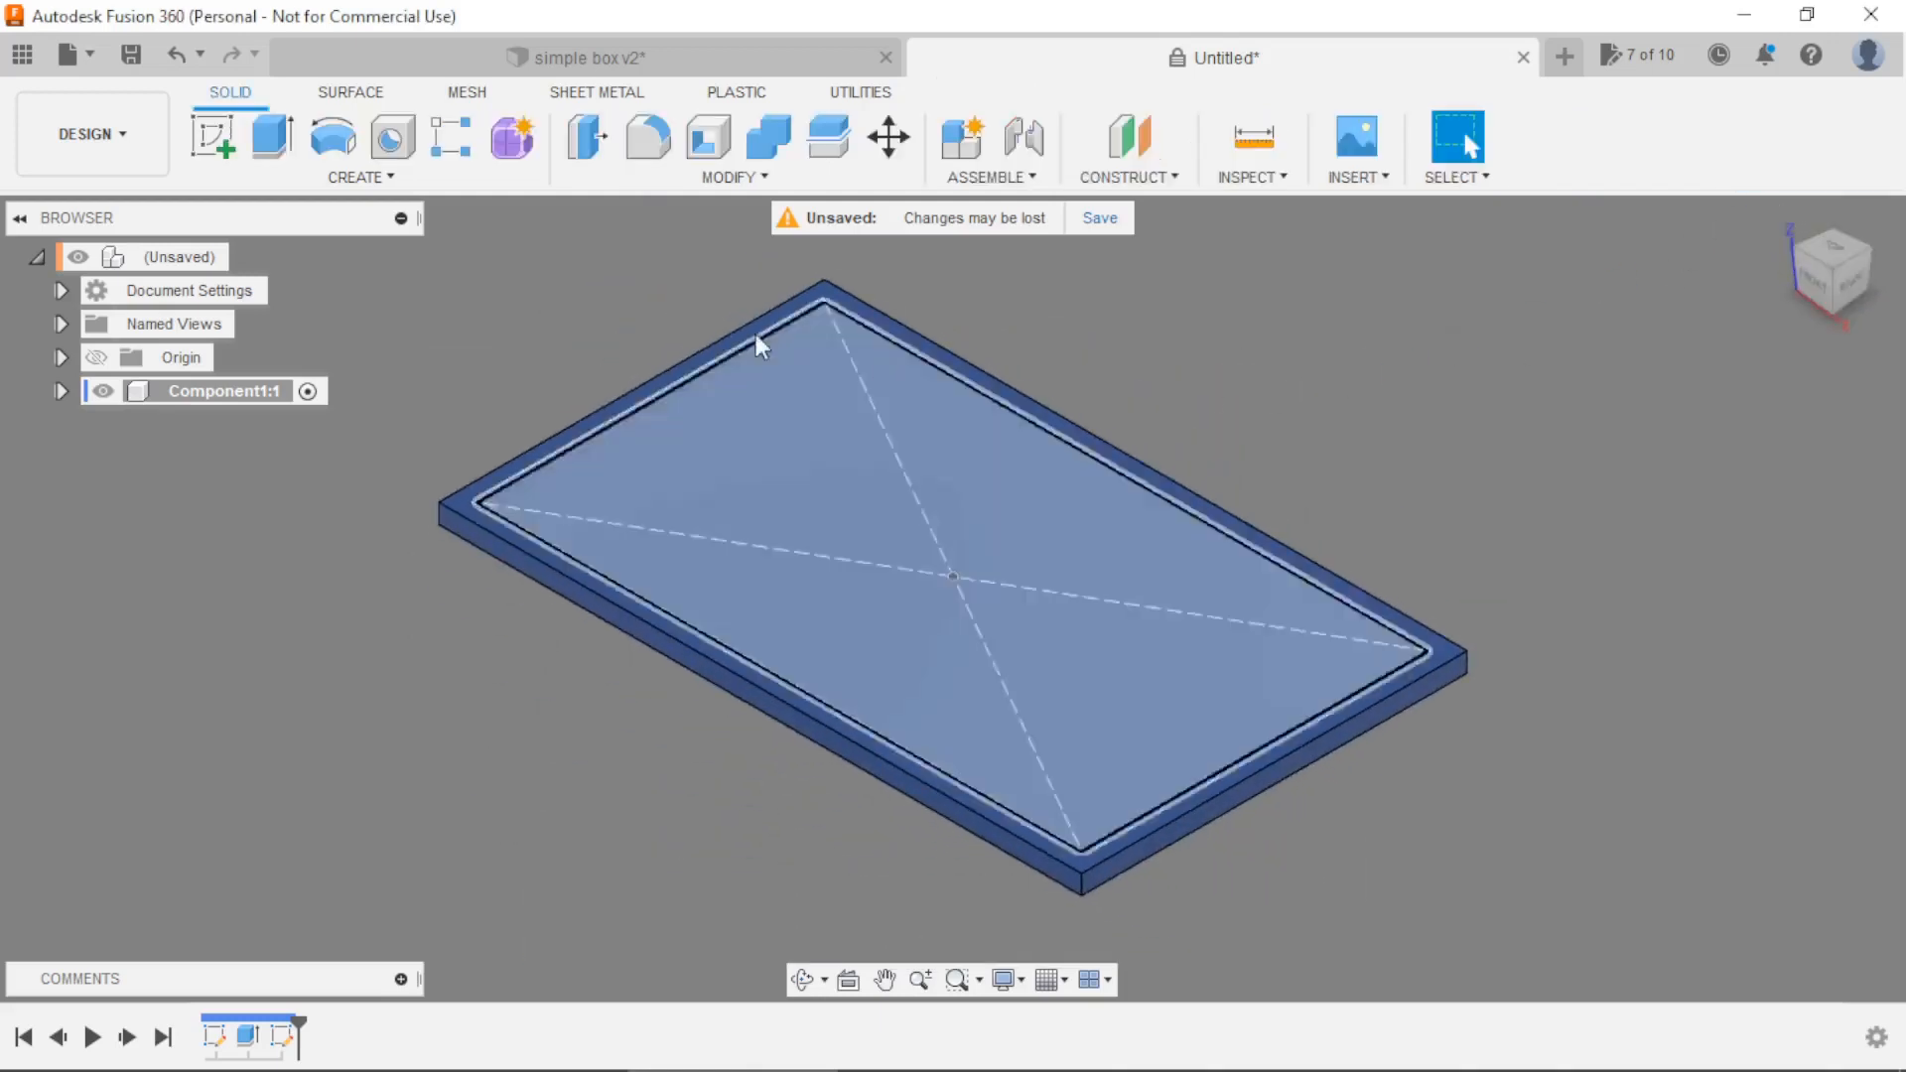
# Extrude the inner 108 by 188 mm rectangle 6 mm upward from the plate's top face.
pyautogui.click(271, 139)
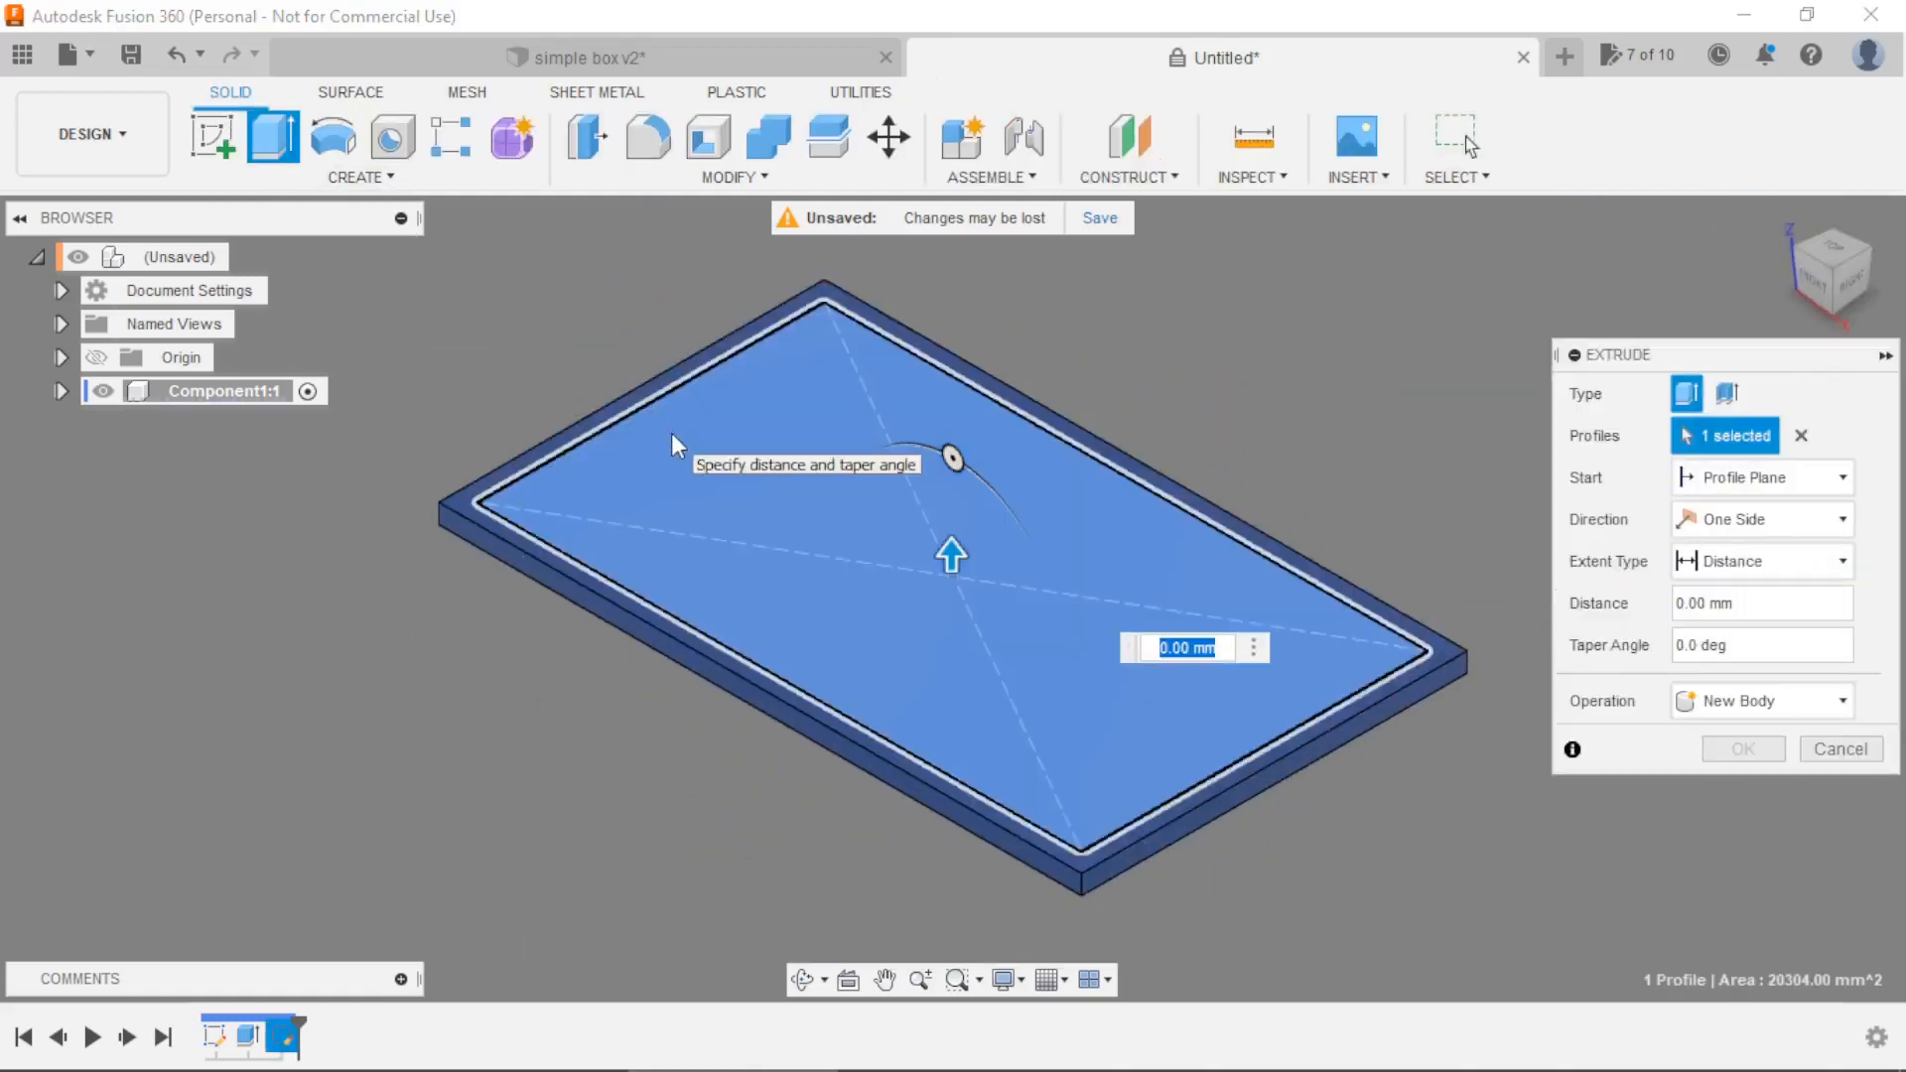
pyautogui.write('6')
pyautogui.press('Return')
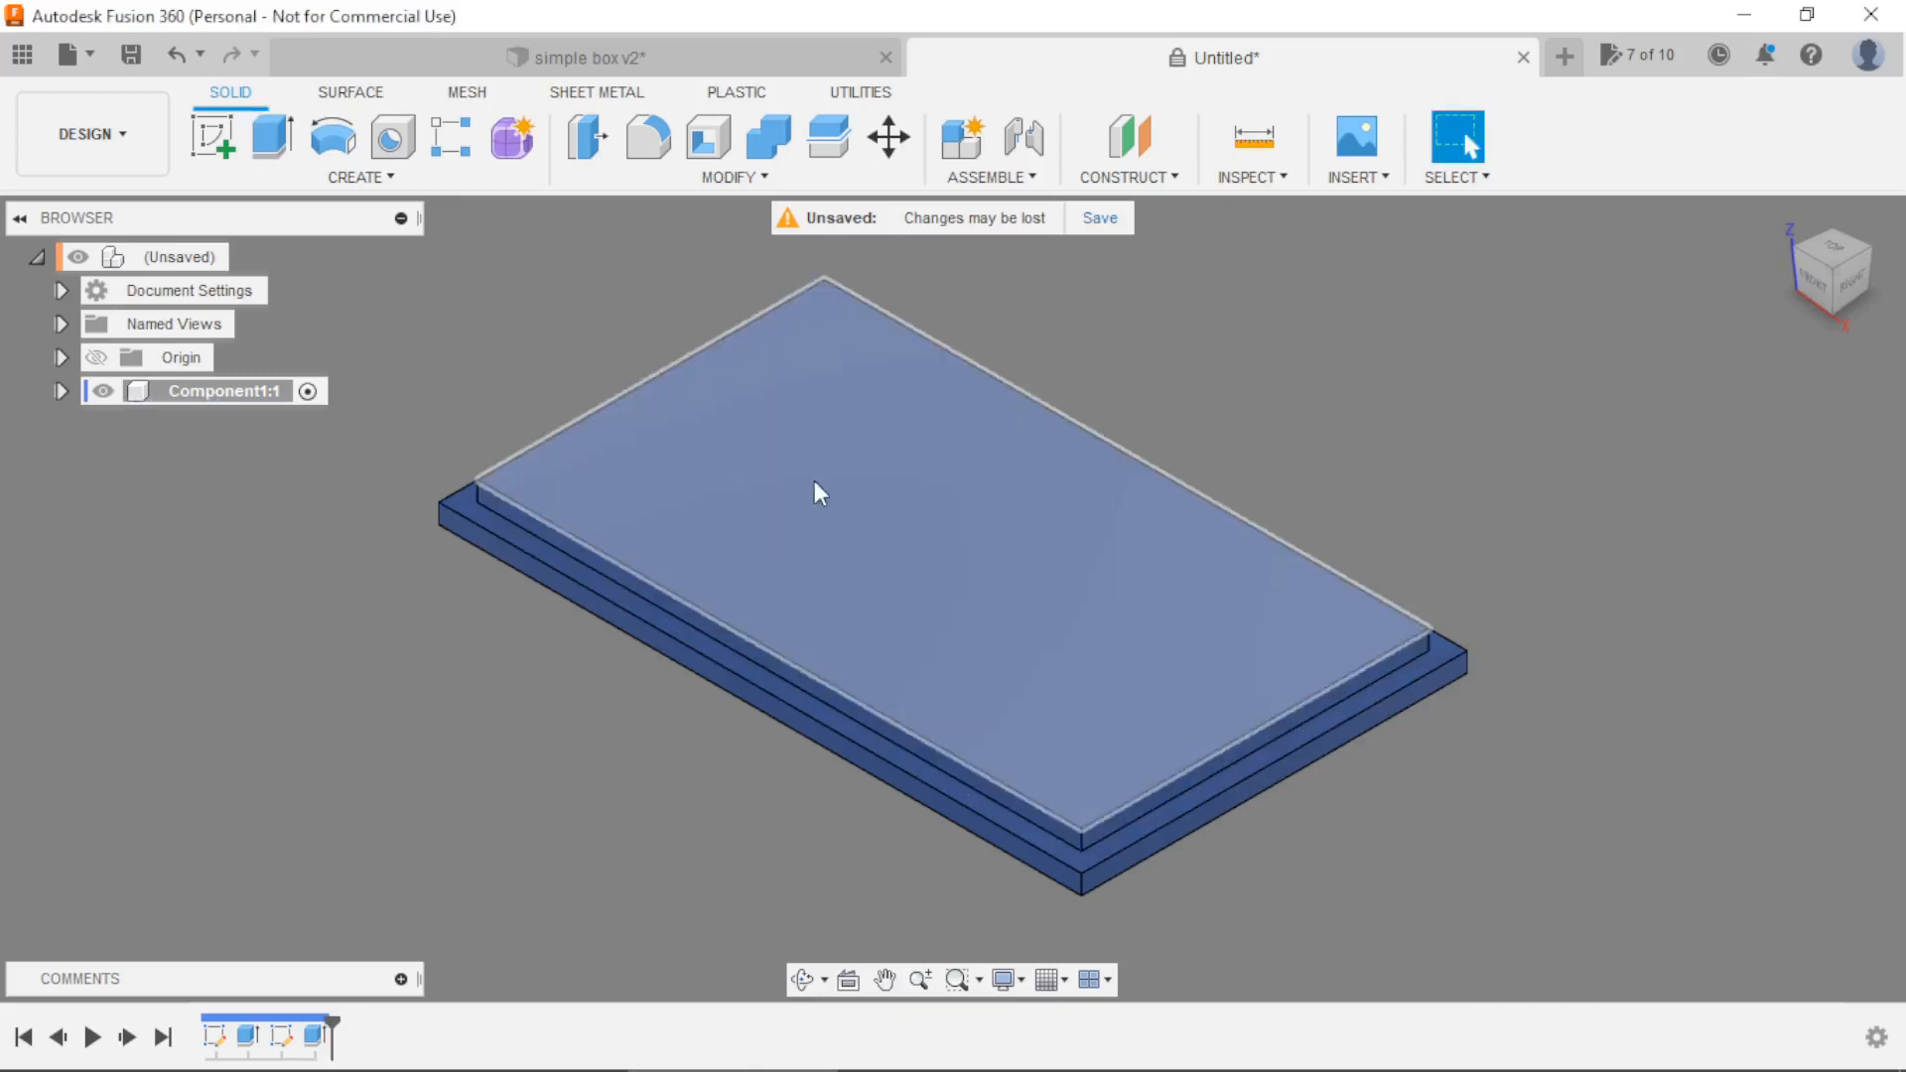
pyautogui.scroll(-2, 1211, 476)
pyautogui.scroll(2, 1307, 397)
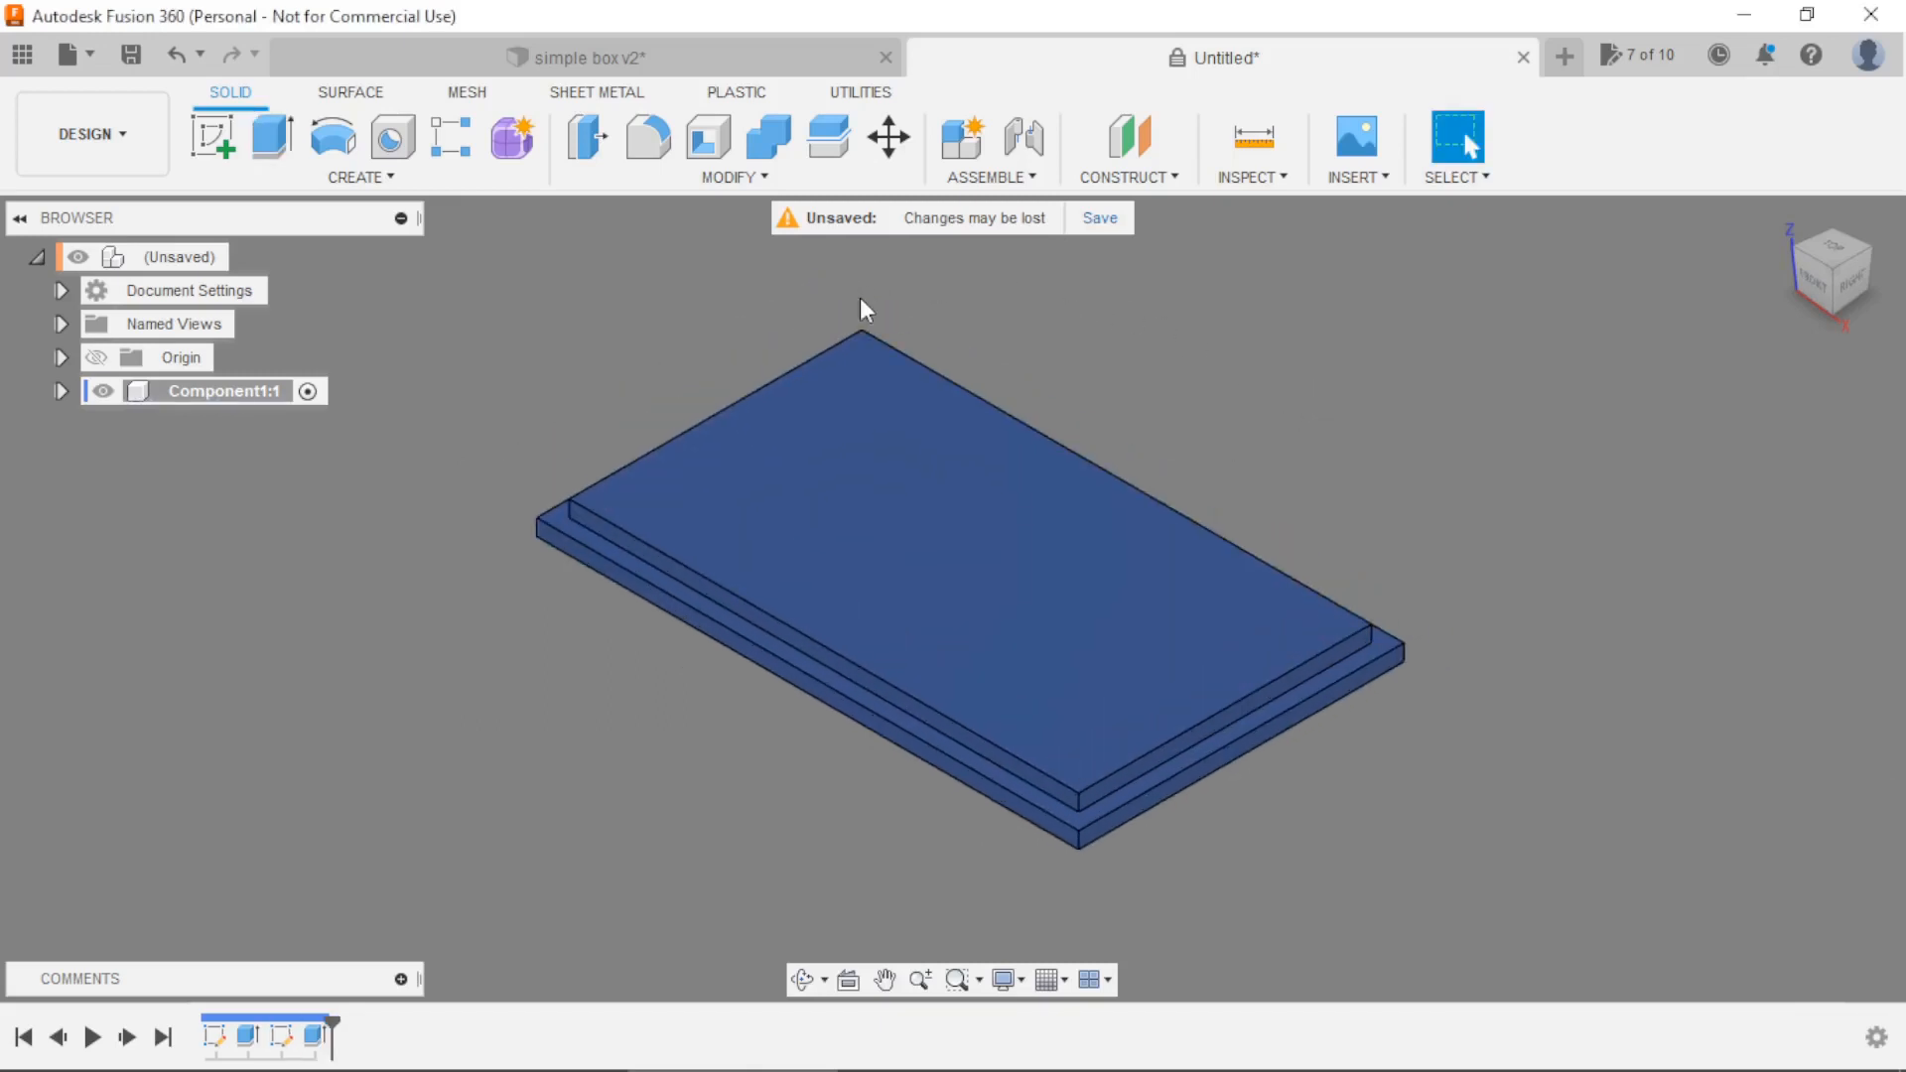
# Rename the stepped plate's component as fundo.
pyautogui.doubleClick(224, 391)
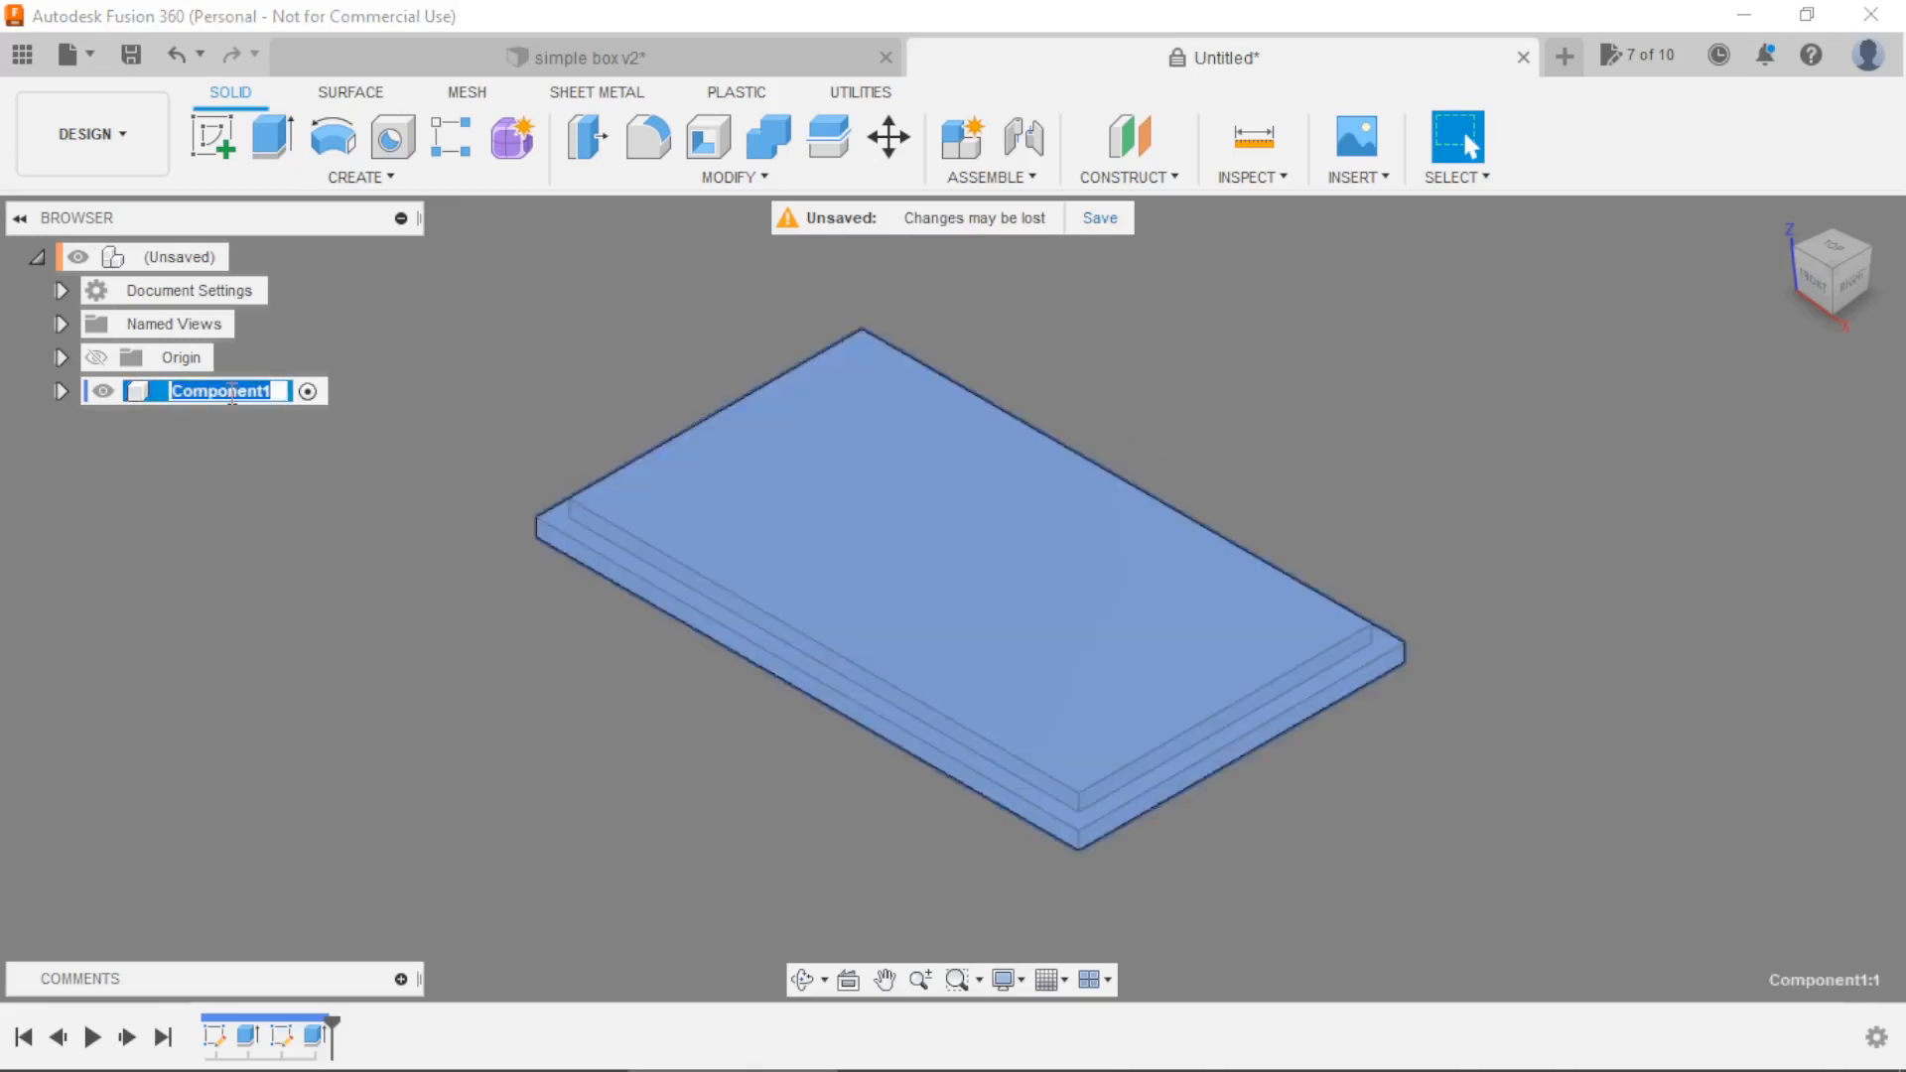
pyautogui.write('fundo:1')
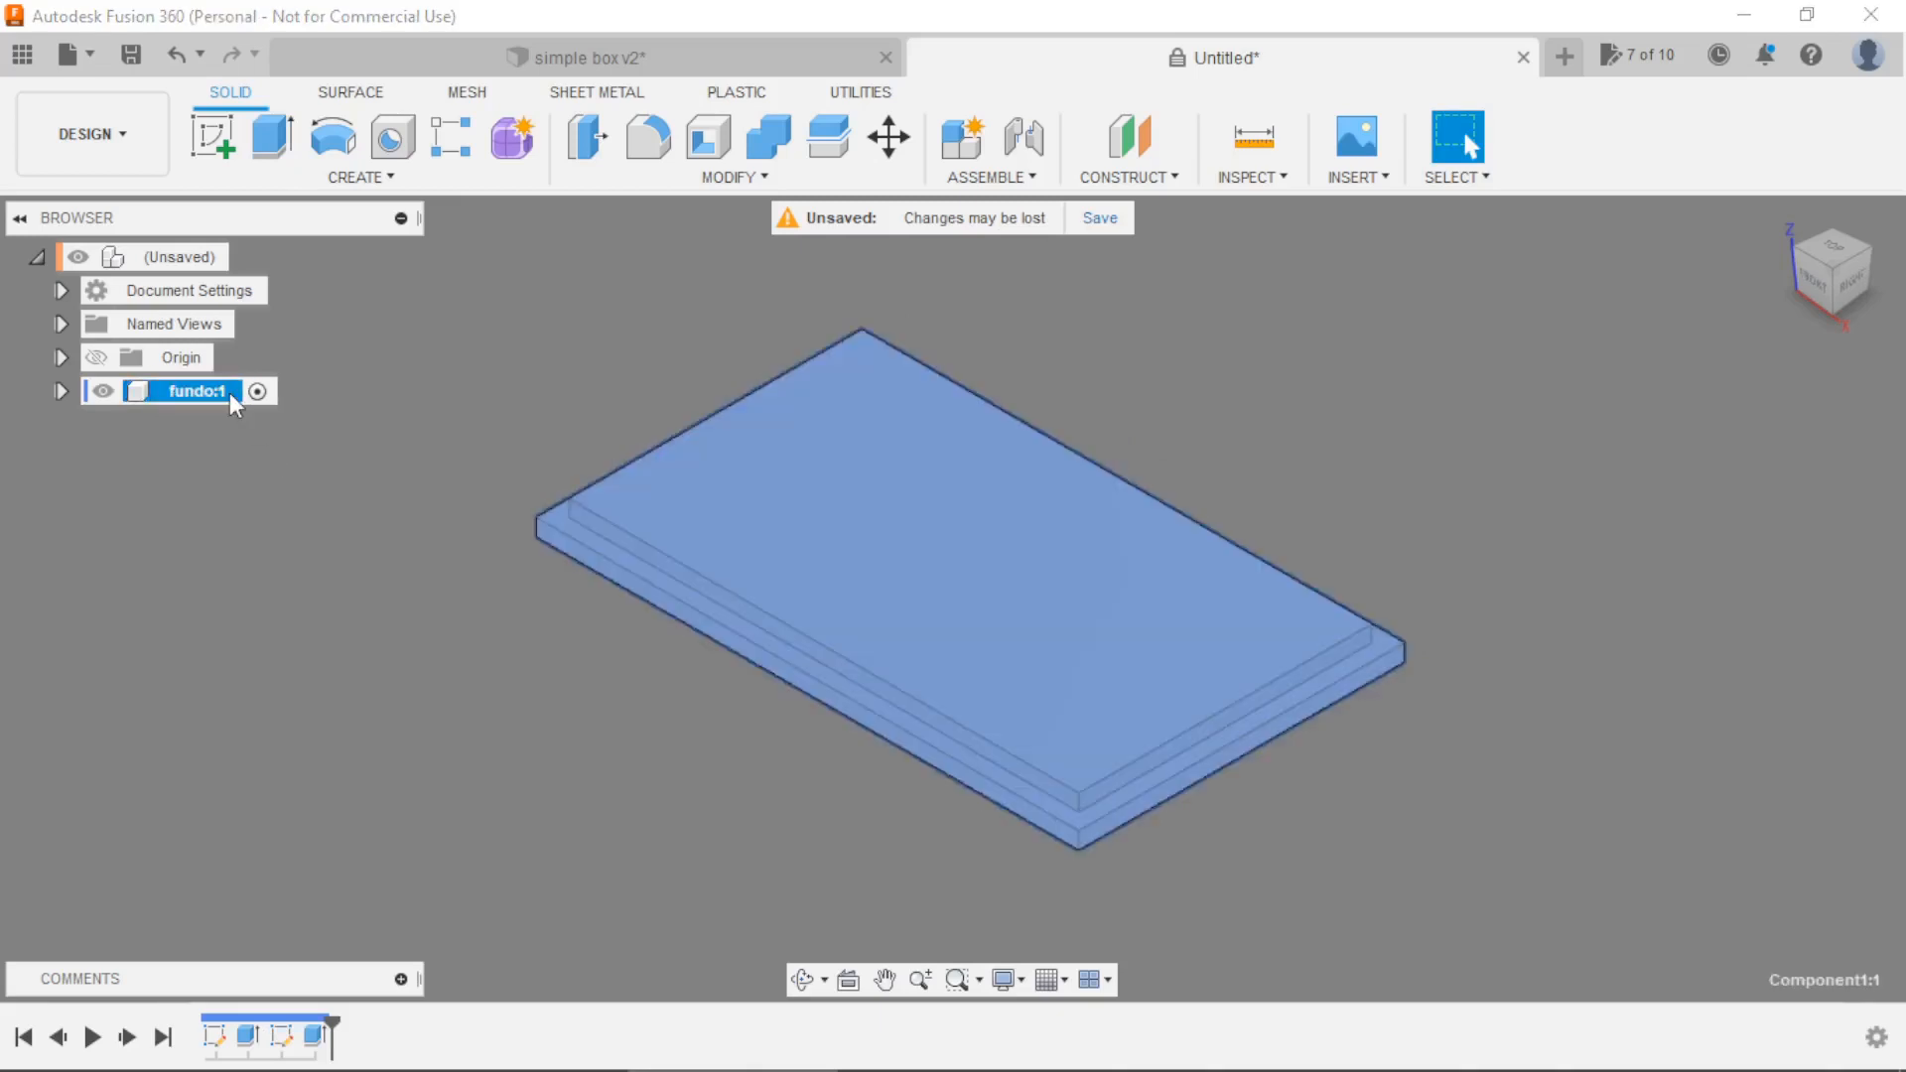
pyautogui.click(273, 535)
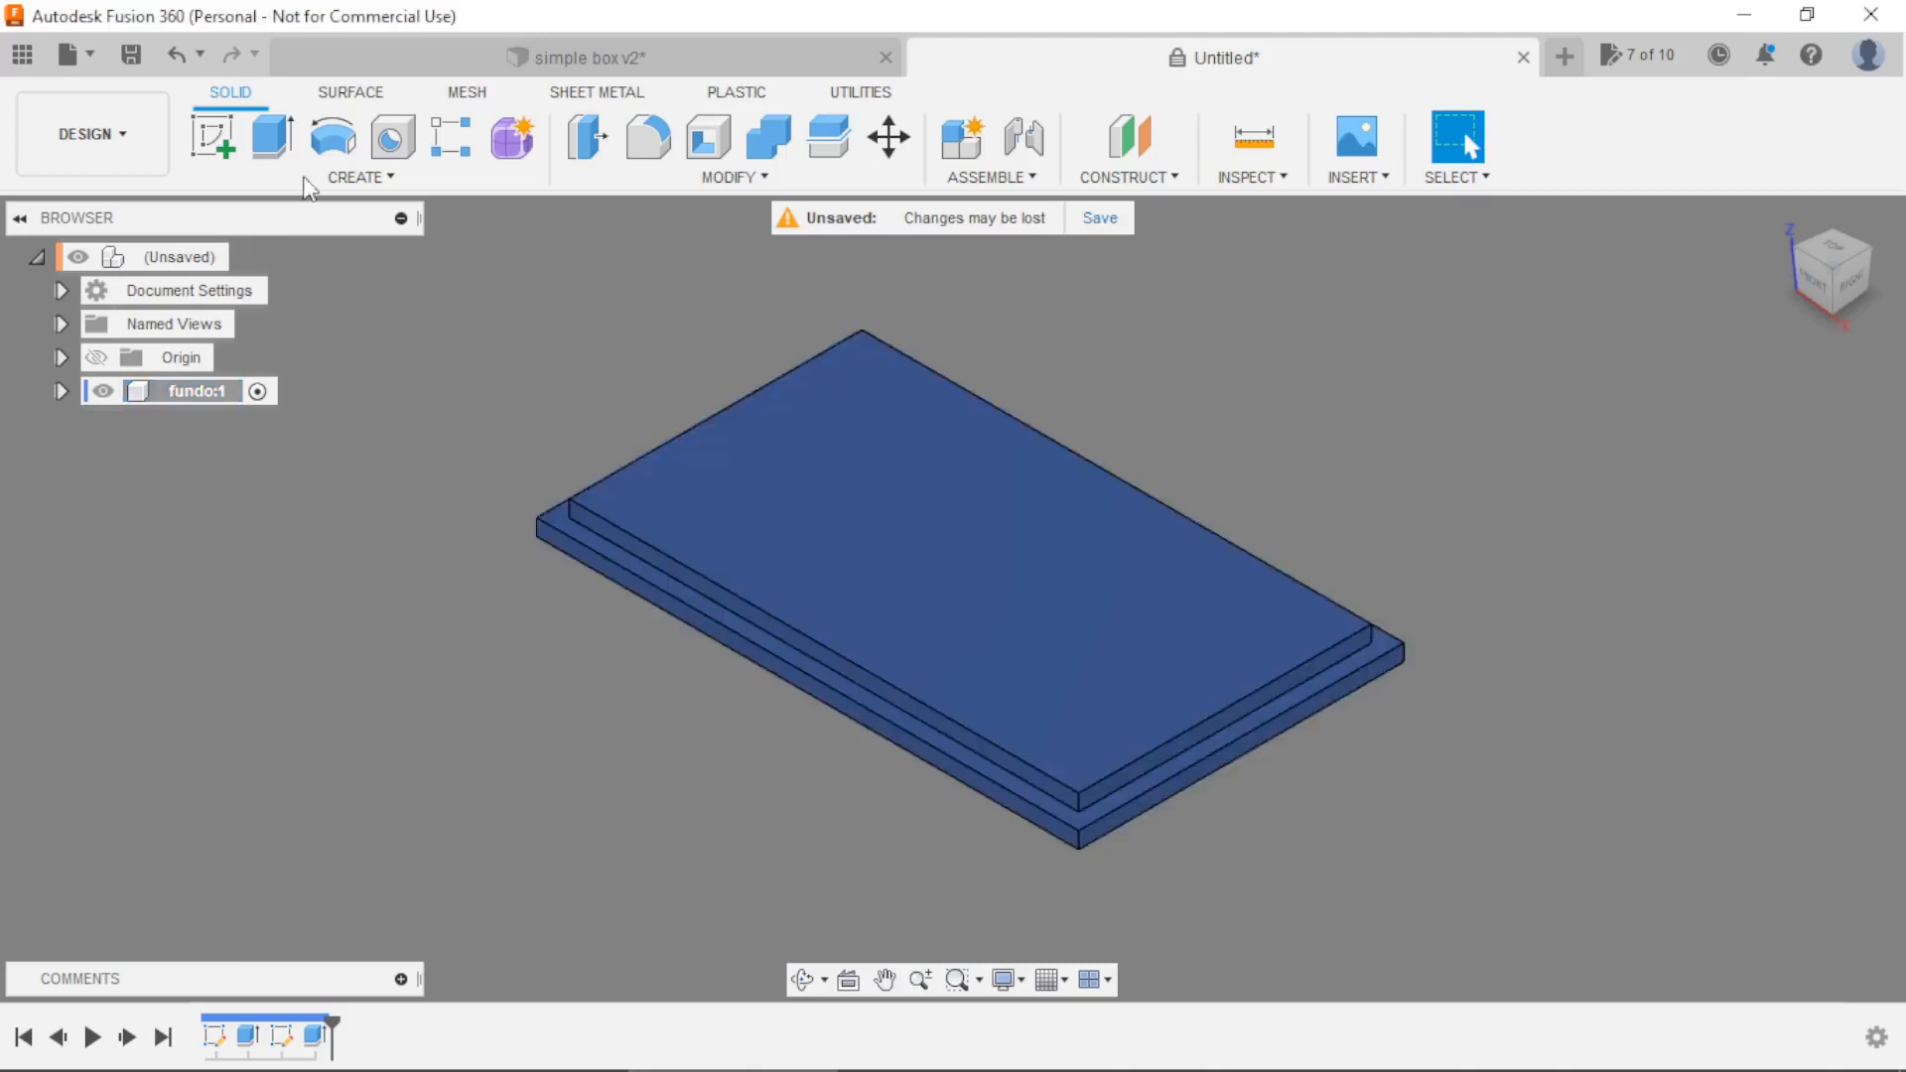
# Try to create a new standard internal component inside the fundo component.
pyautogui.click(347, 180)
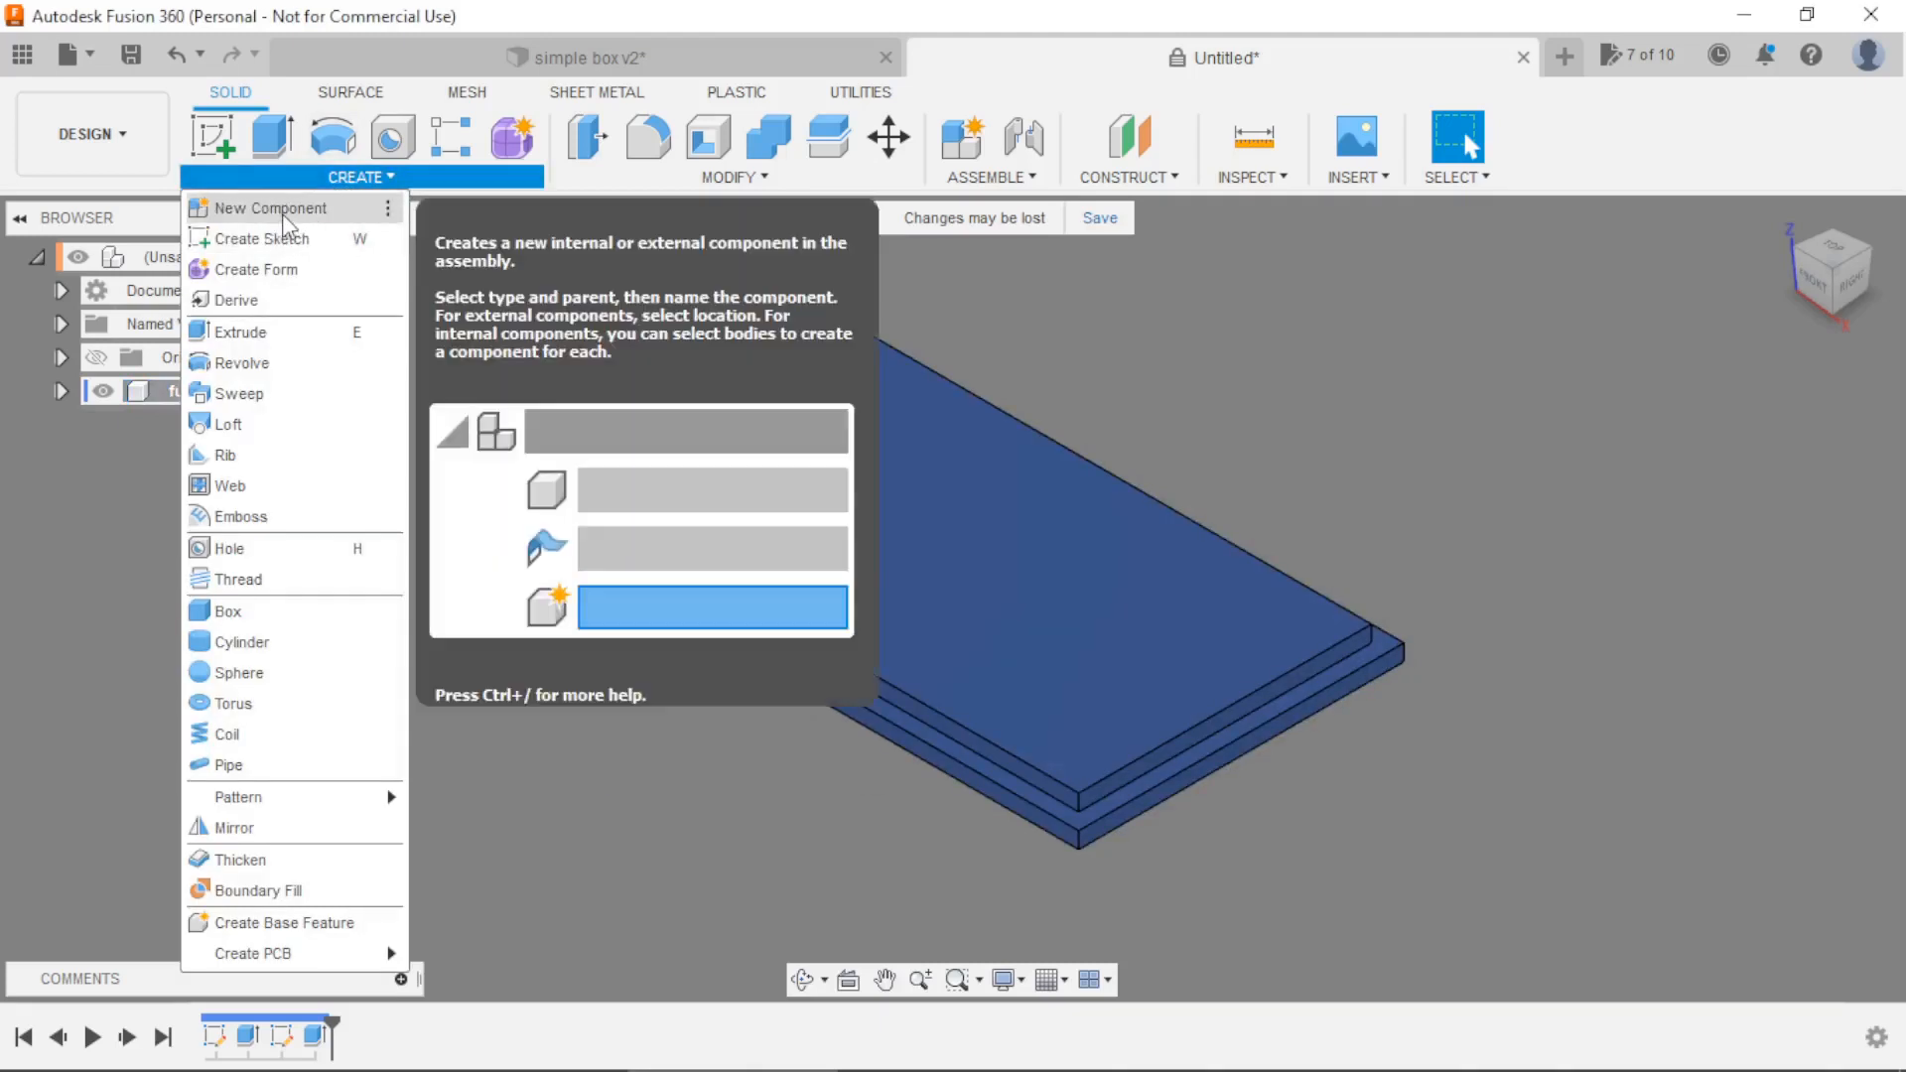
pyautogui.click(282, 210)
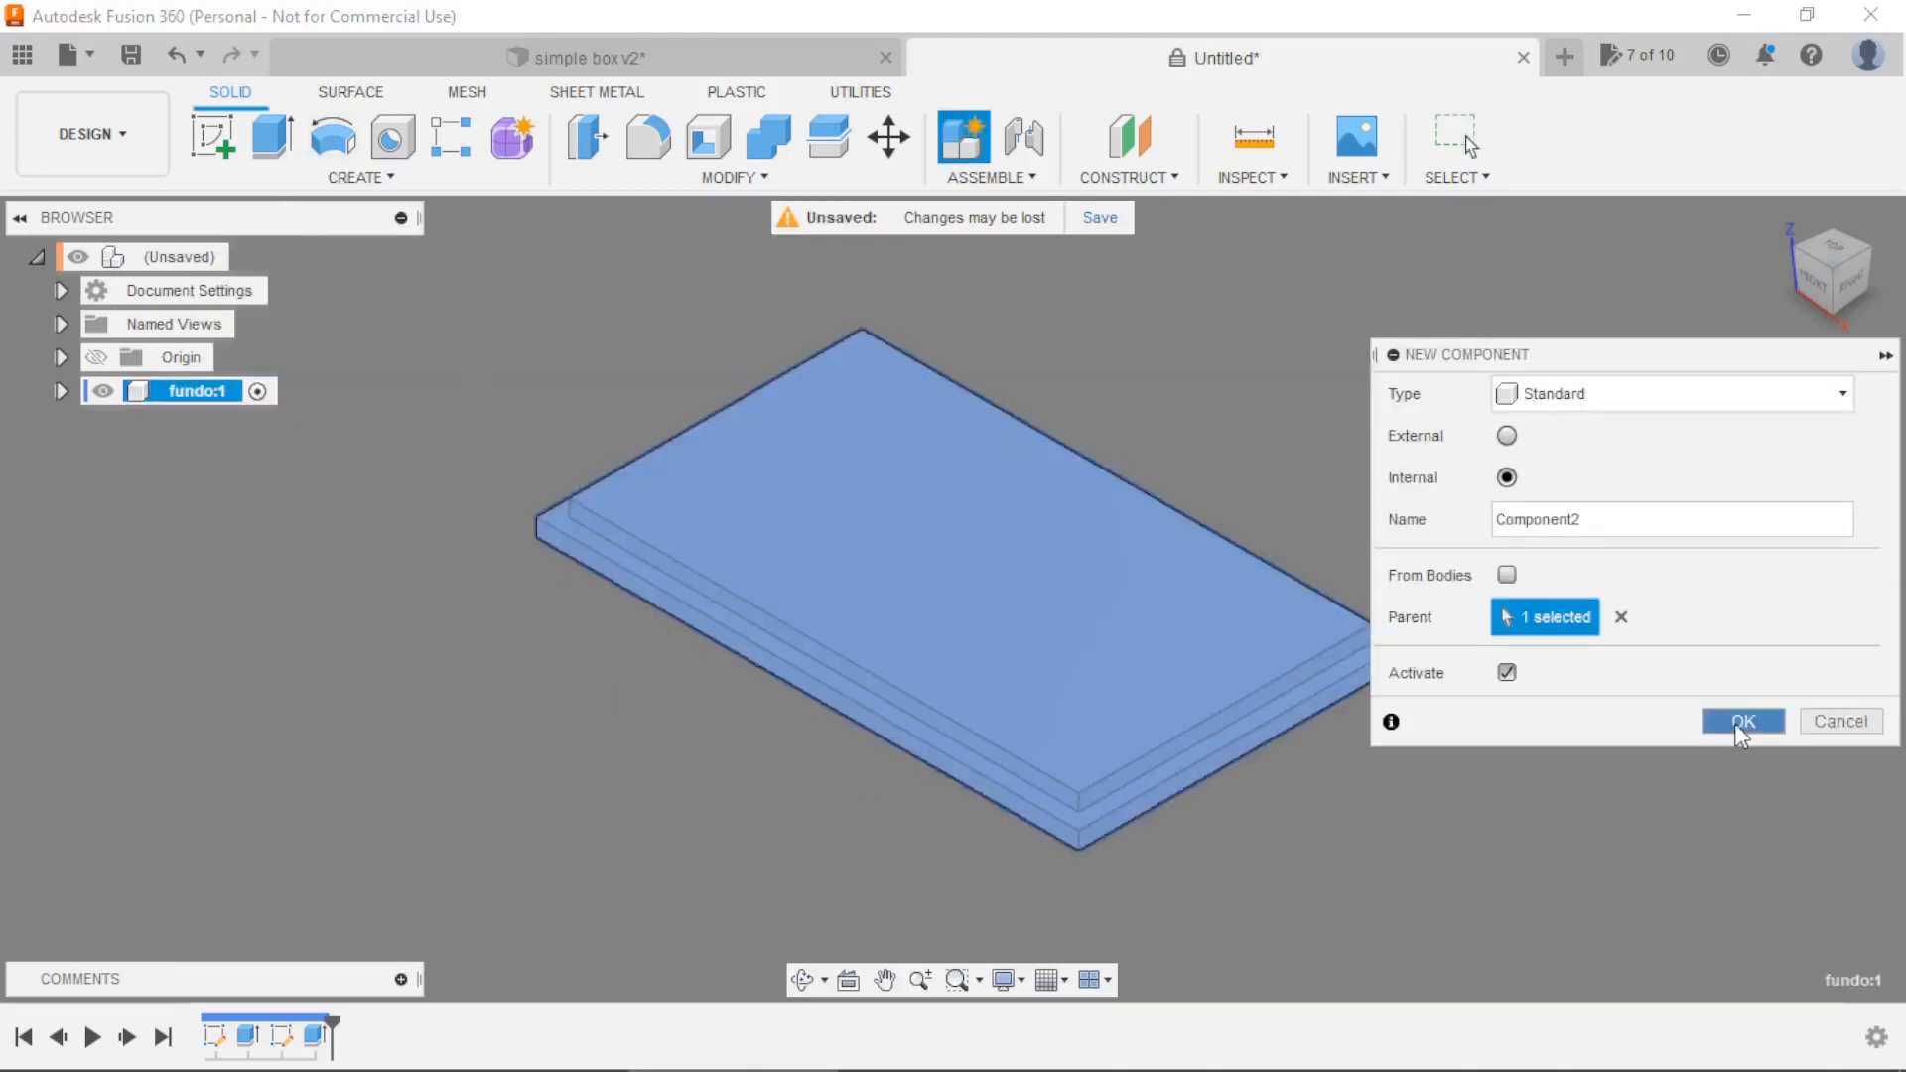
pyautogui.click(1743, 722)
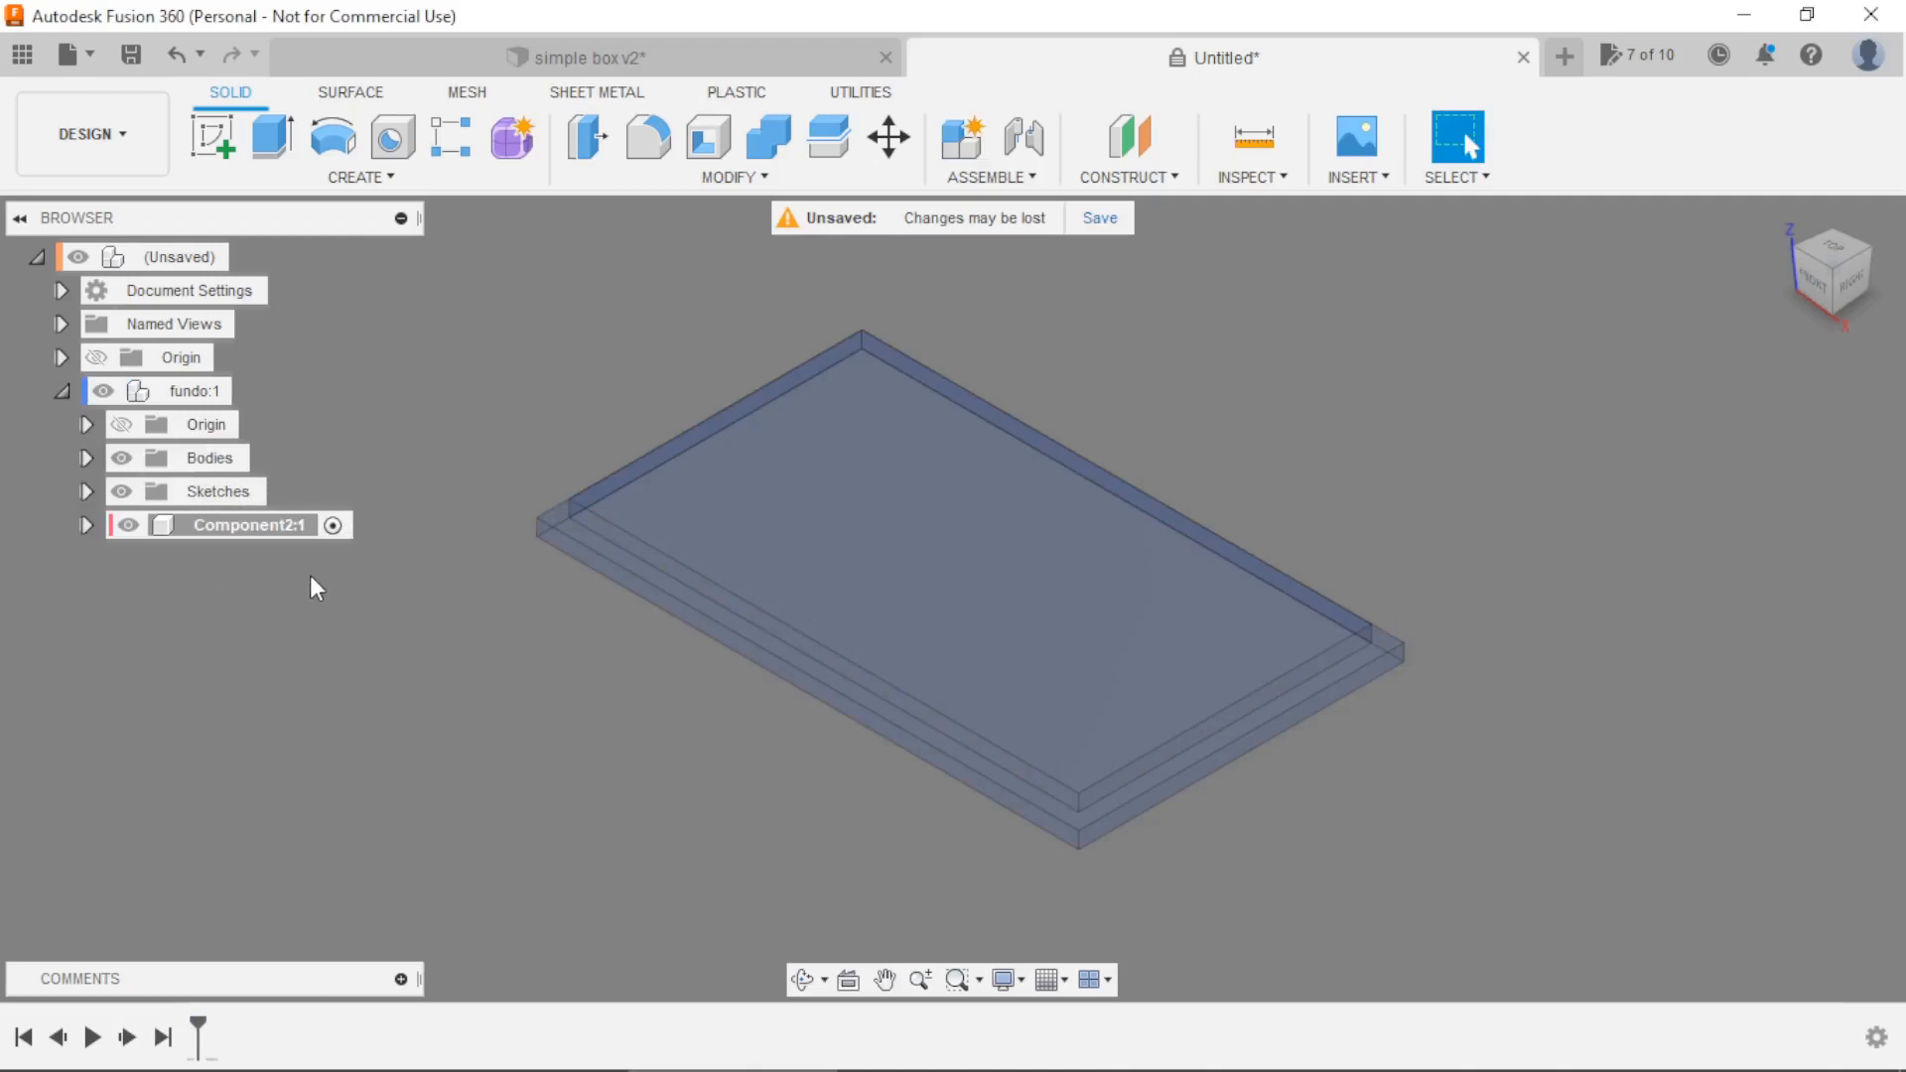
pyautogui.hotkey('ctrl', 'z')
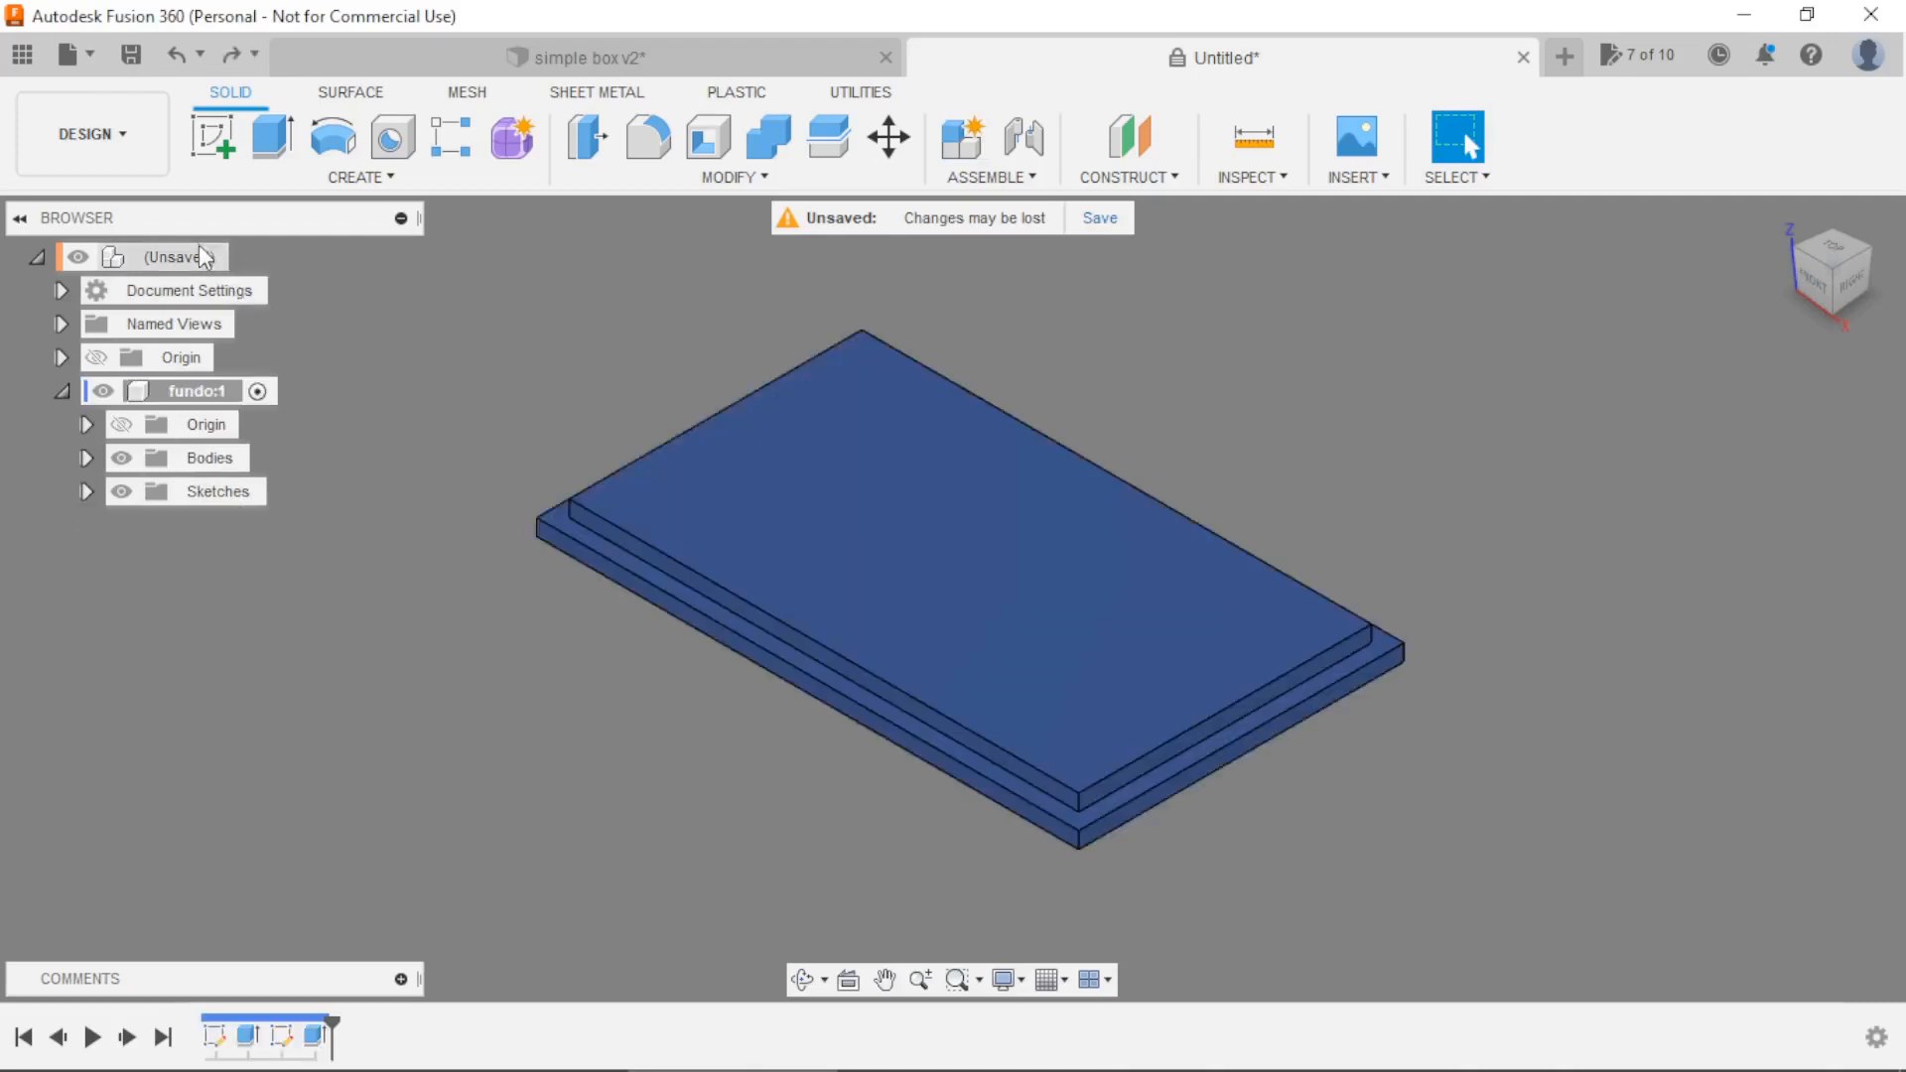
# Activate the top-level assembly and create an activated internal standard component named canto in it.
pyautogui.click(248, 258)
pyautogui.click(361, 176)
pyautogui.click(260, 205)
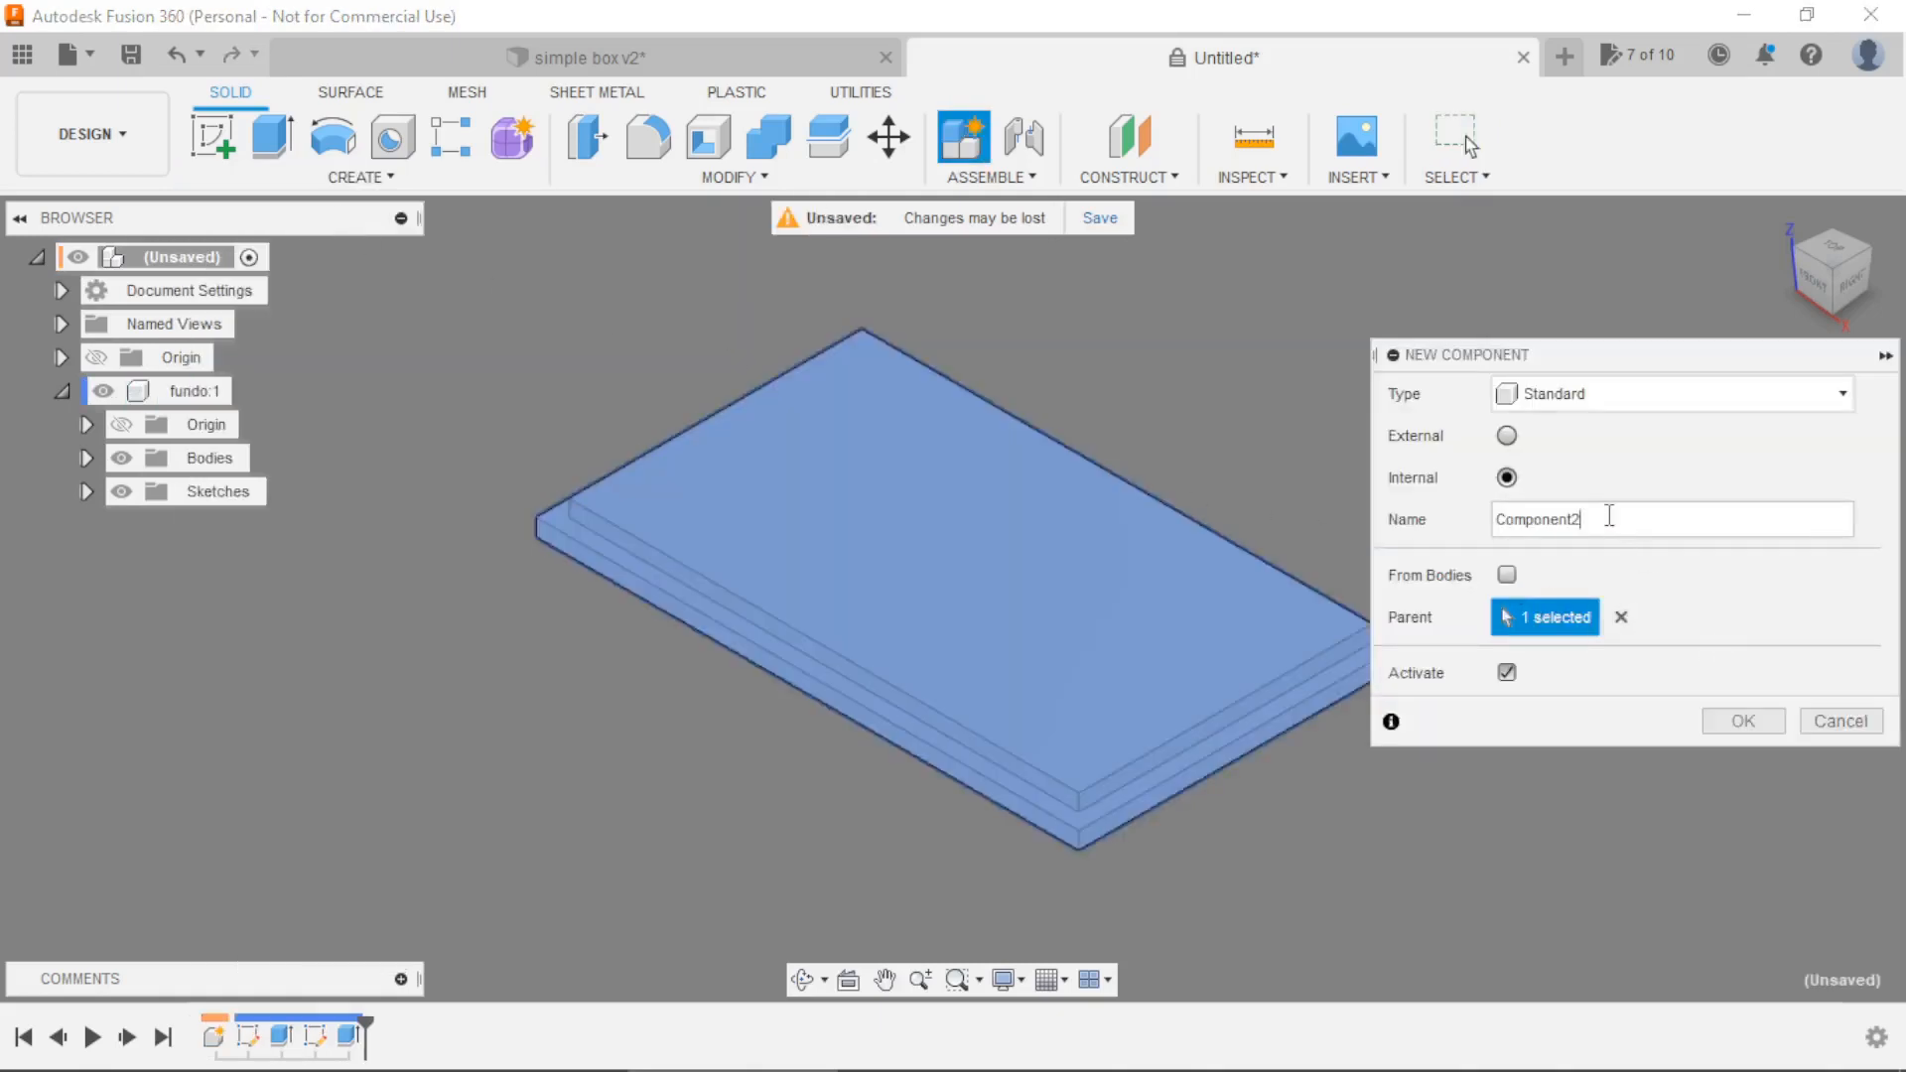
pyautogui.moveTo(1644, 519); pyautogui.dragTo(1477, 518)
pyautogui.write('canto')
pyautogui.click(1739, 719)
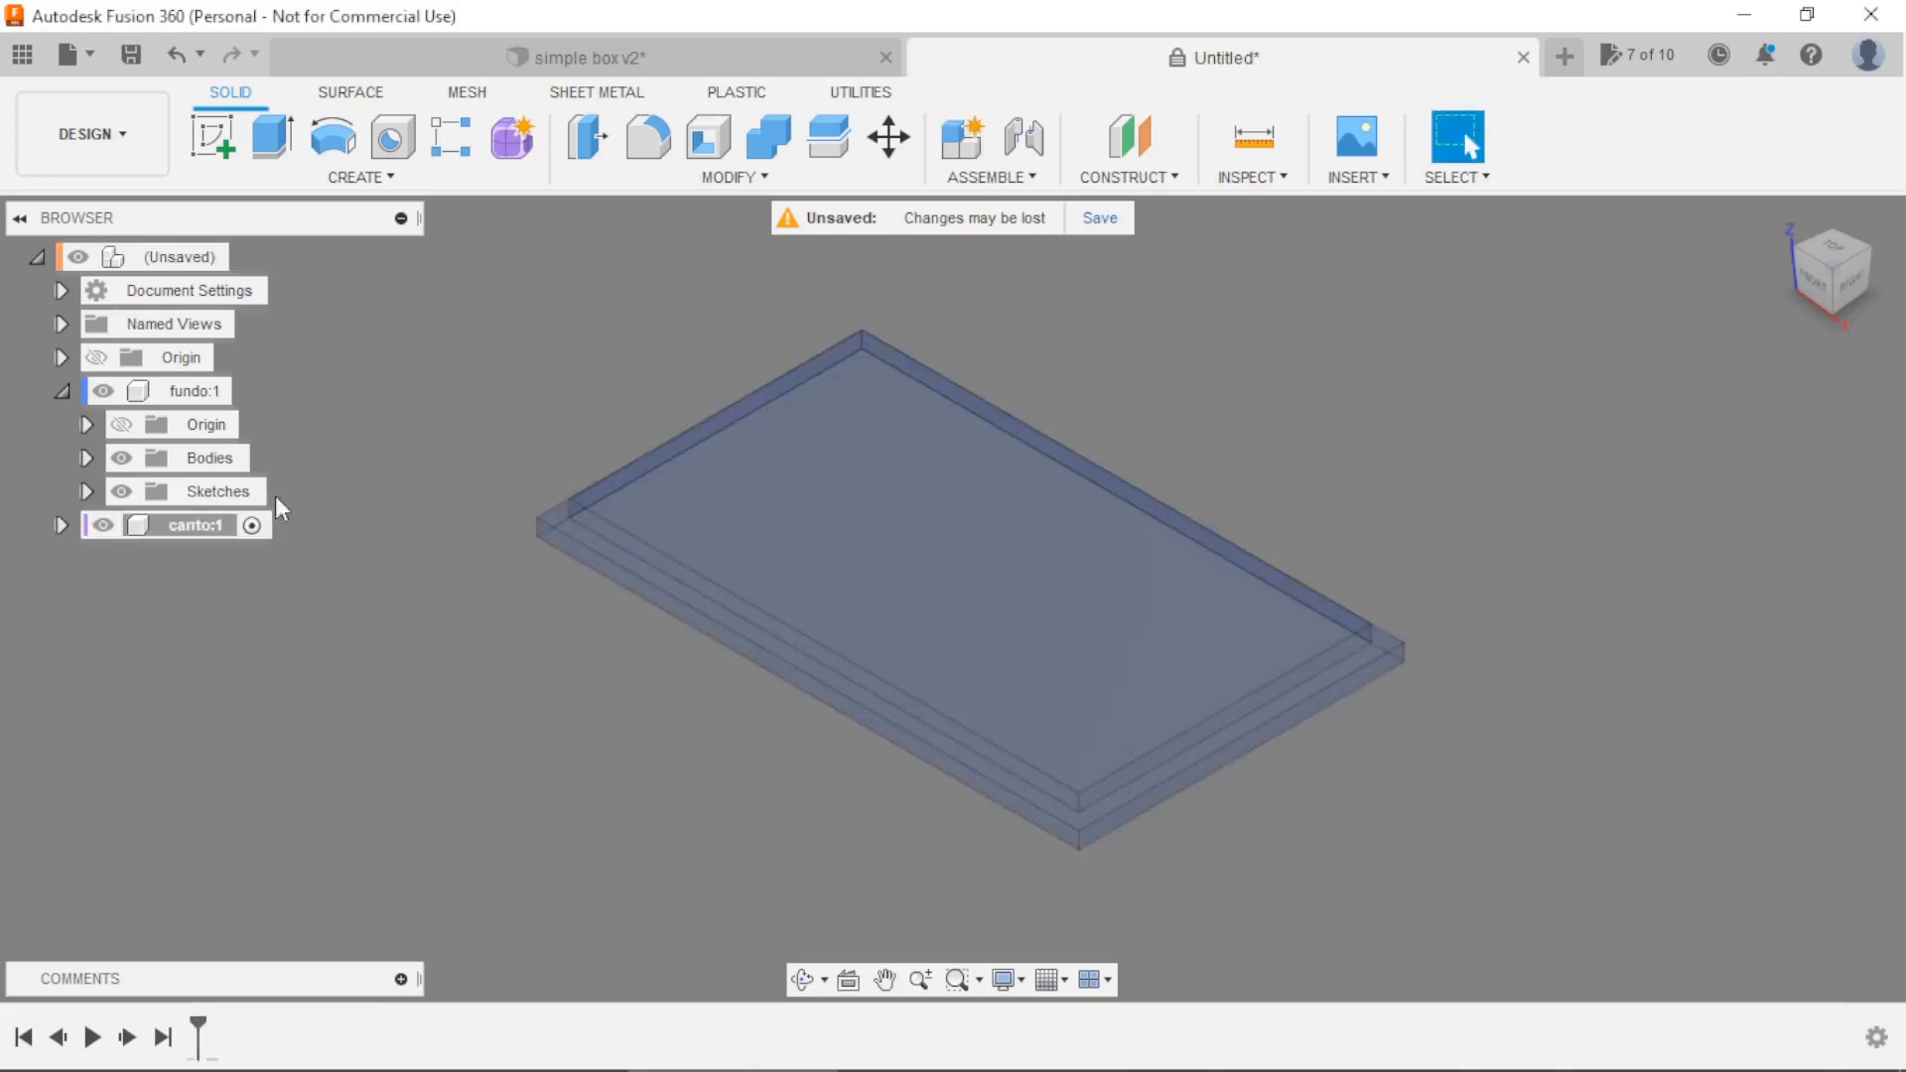
# Isolate the canto component and start a new sketch on the horizontal origin plane.
pyautogui.rightClick(151, 528)
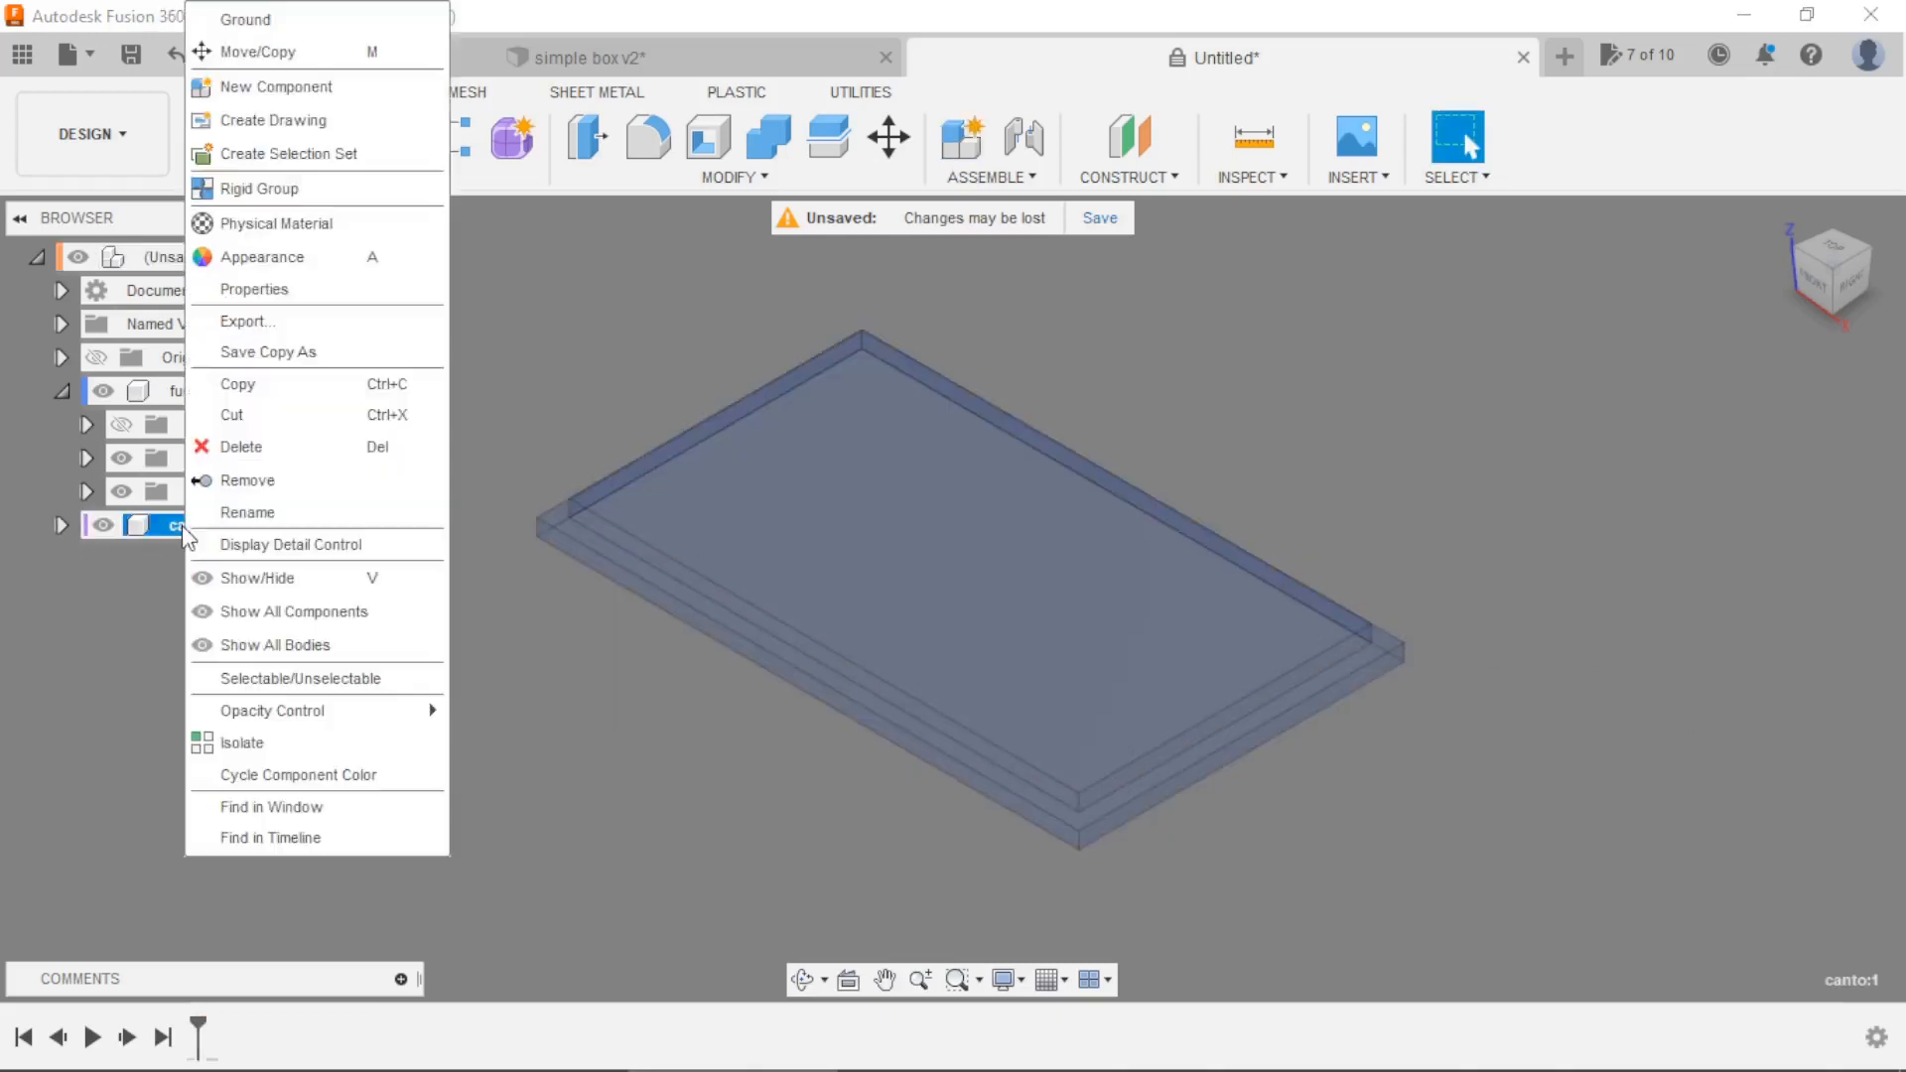
pyautogui.click(250, 739)
pyautogui.click(211, 140)
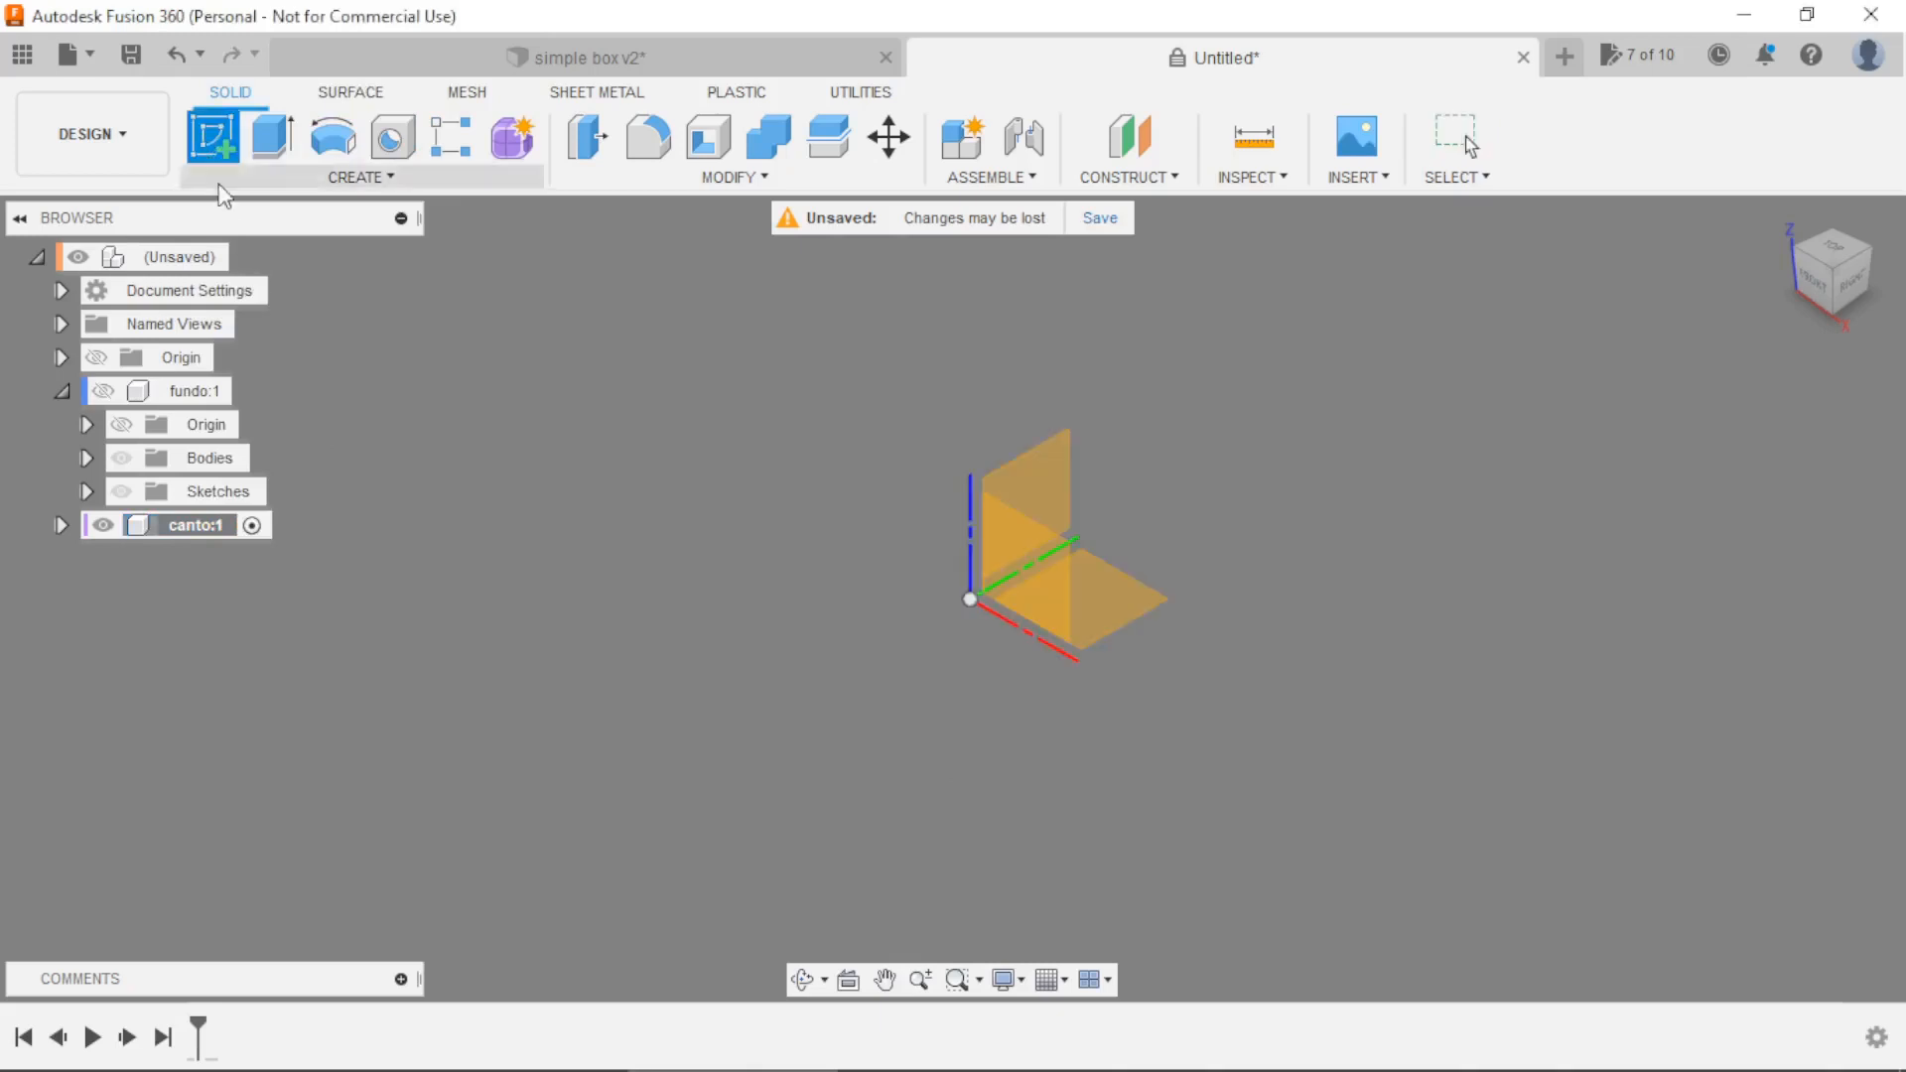
pyautogui.click(1106, 598)
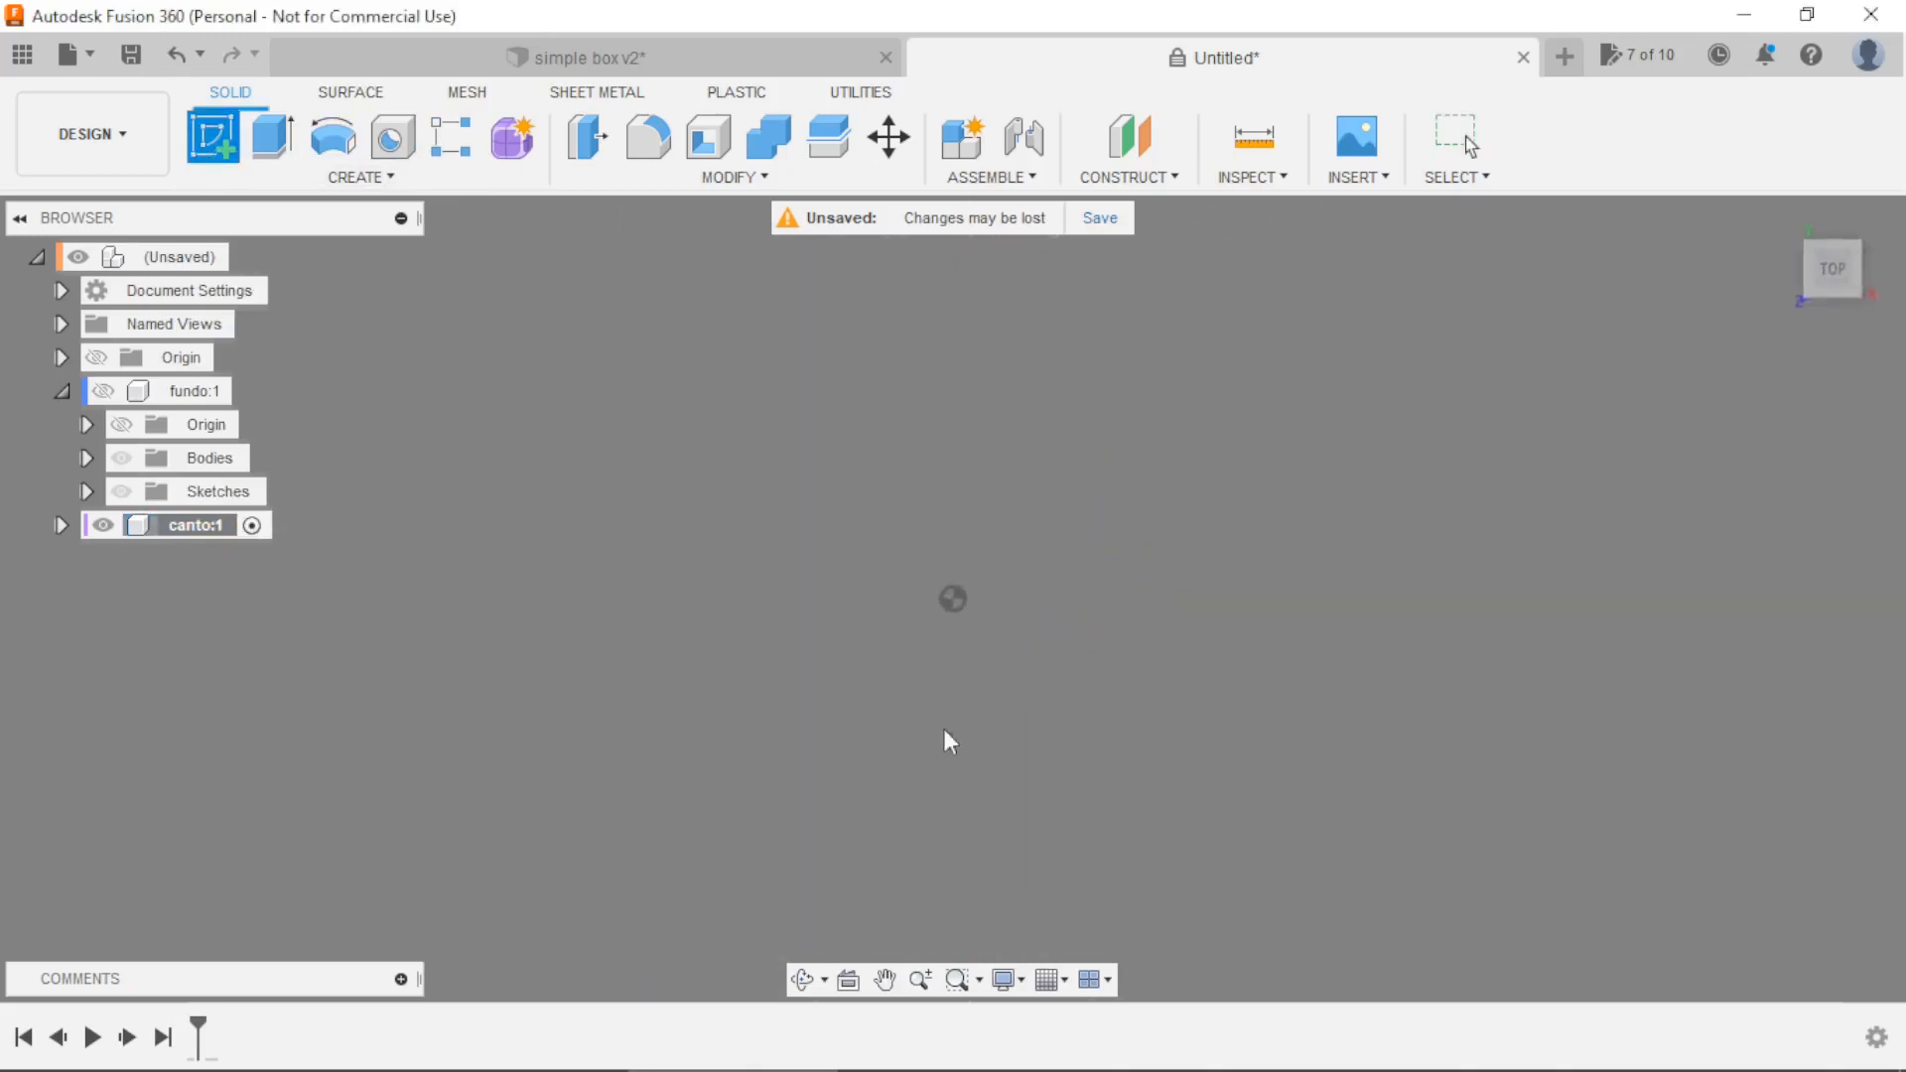
# Sketch a center rectangle 132 mm wide and 80 mm high on the origin and finish the sketch.
pyautogui.click(283, 176)
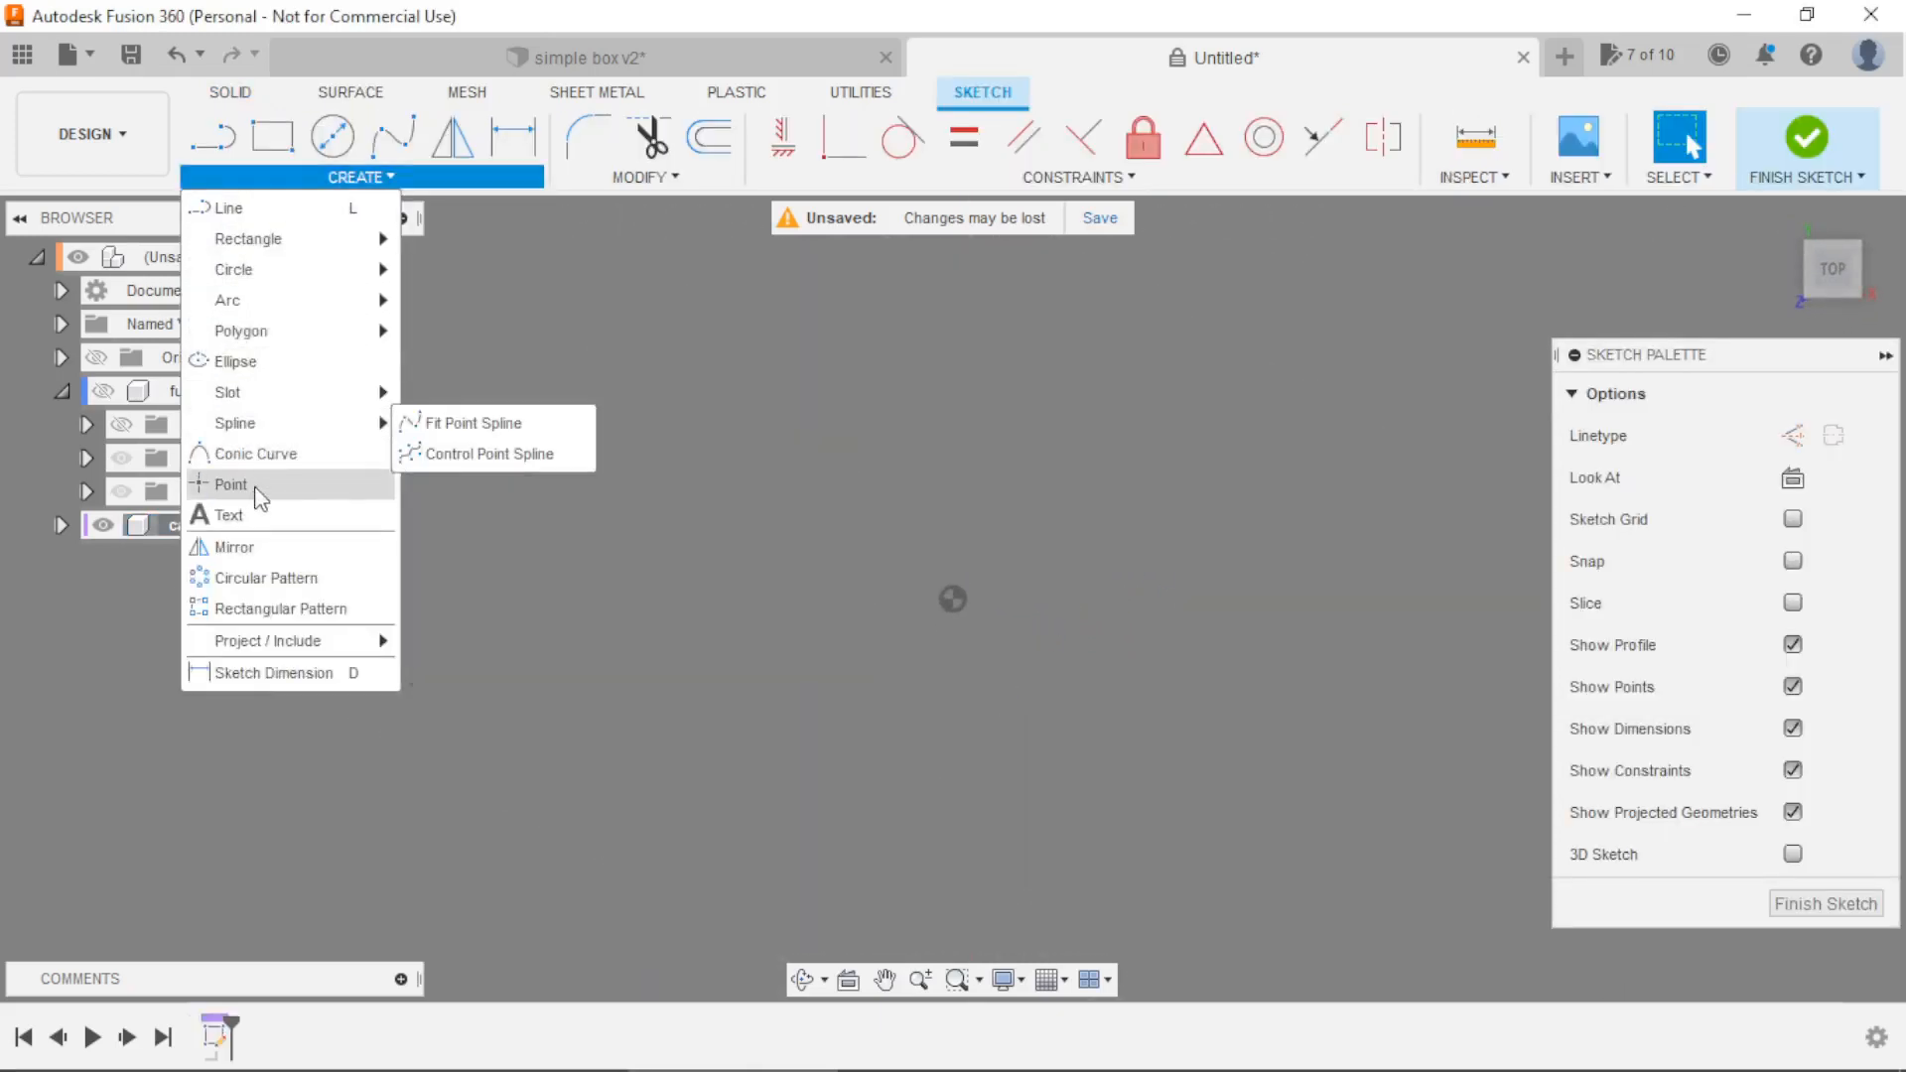
pyautogui.moveTo(292, 239)
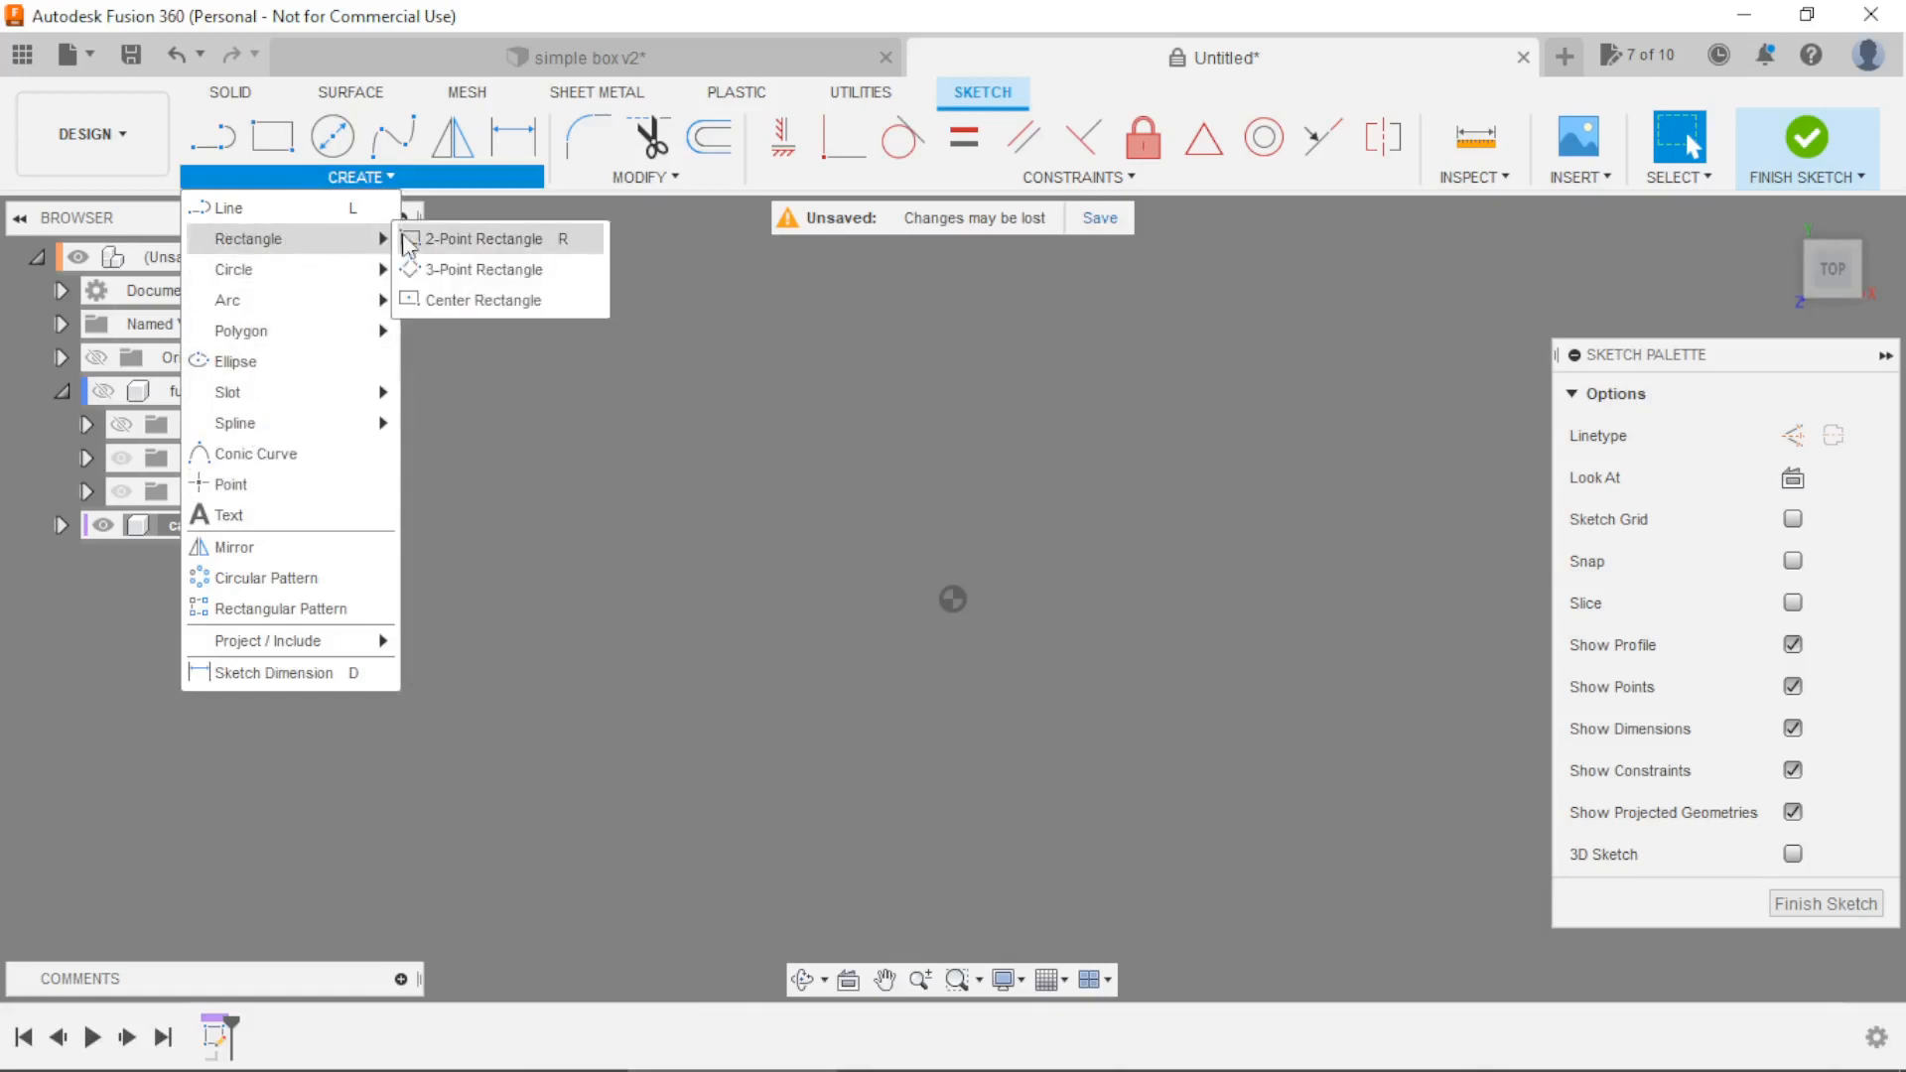
pyautogui.click(462, 302)
pyautogui.click(956, 603)
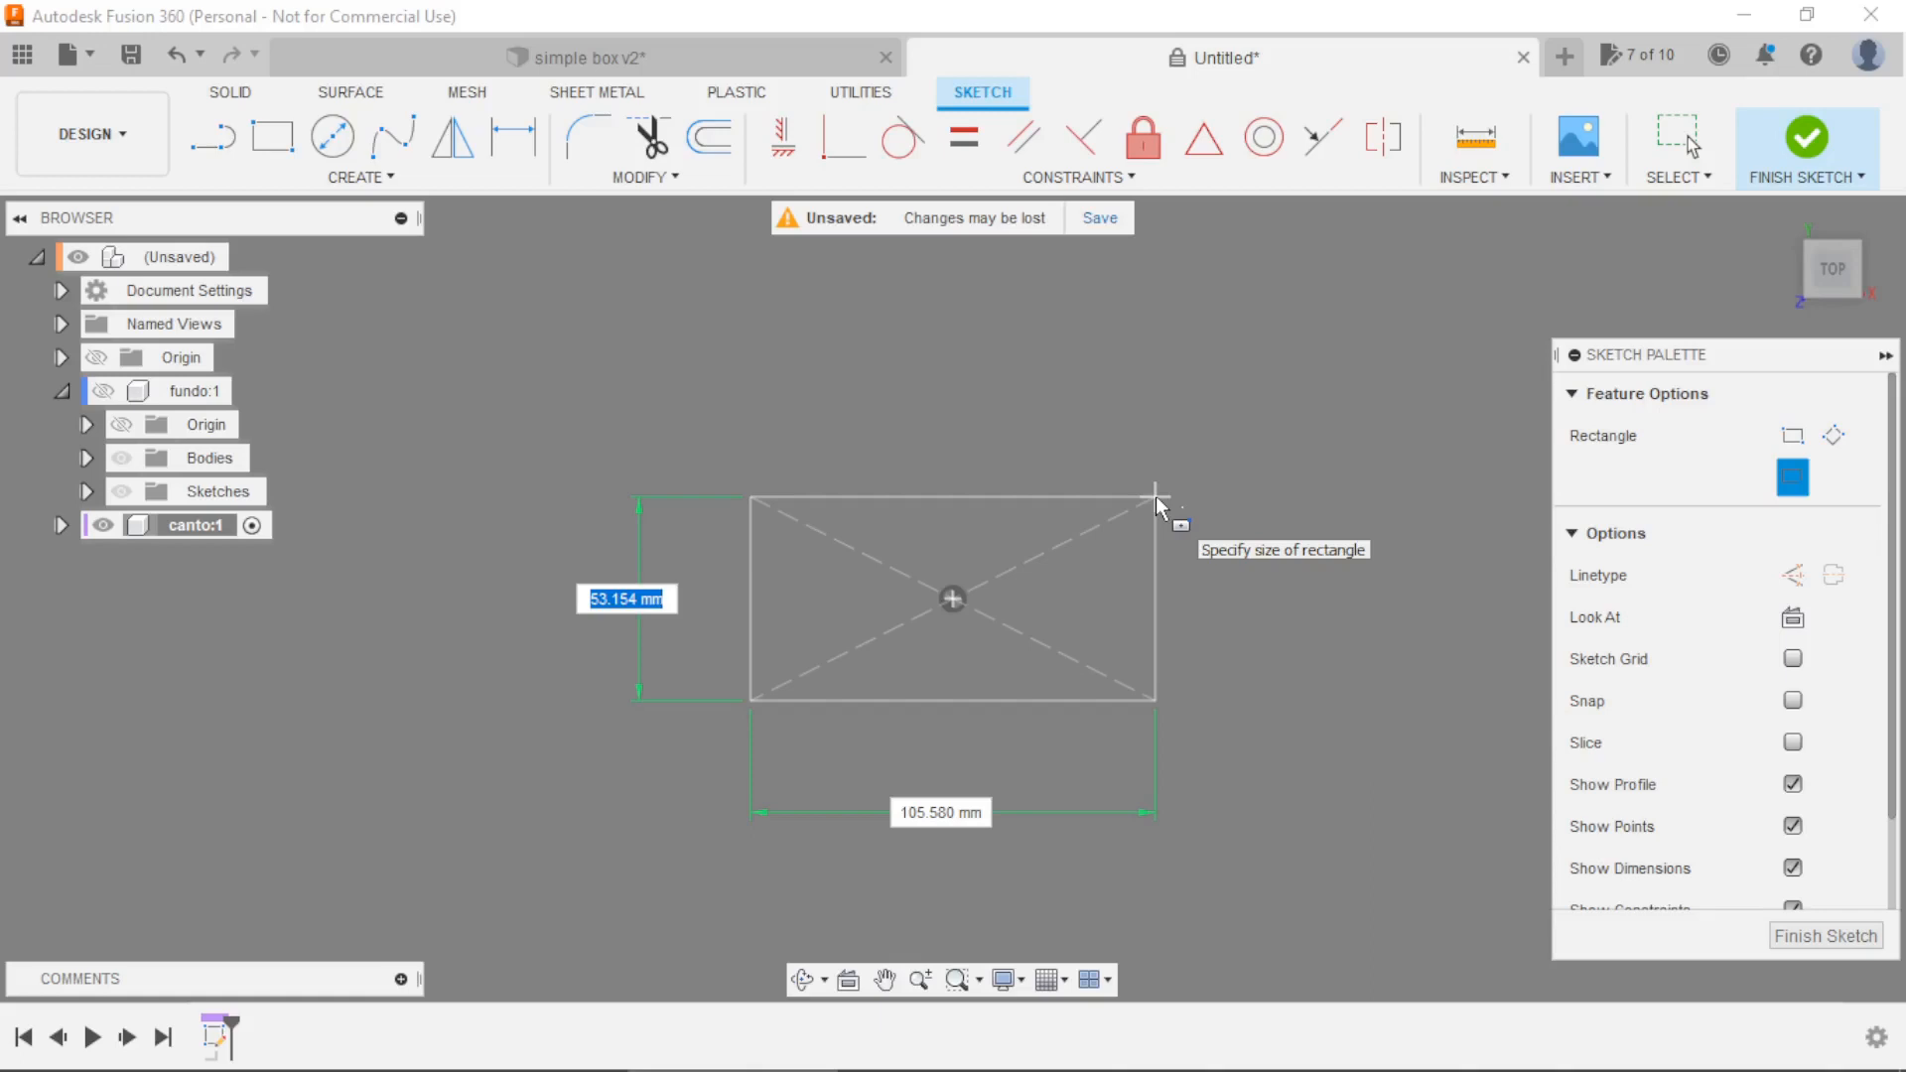
pyautogui.press('Tab')
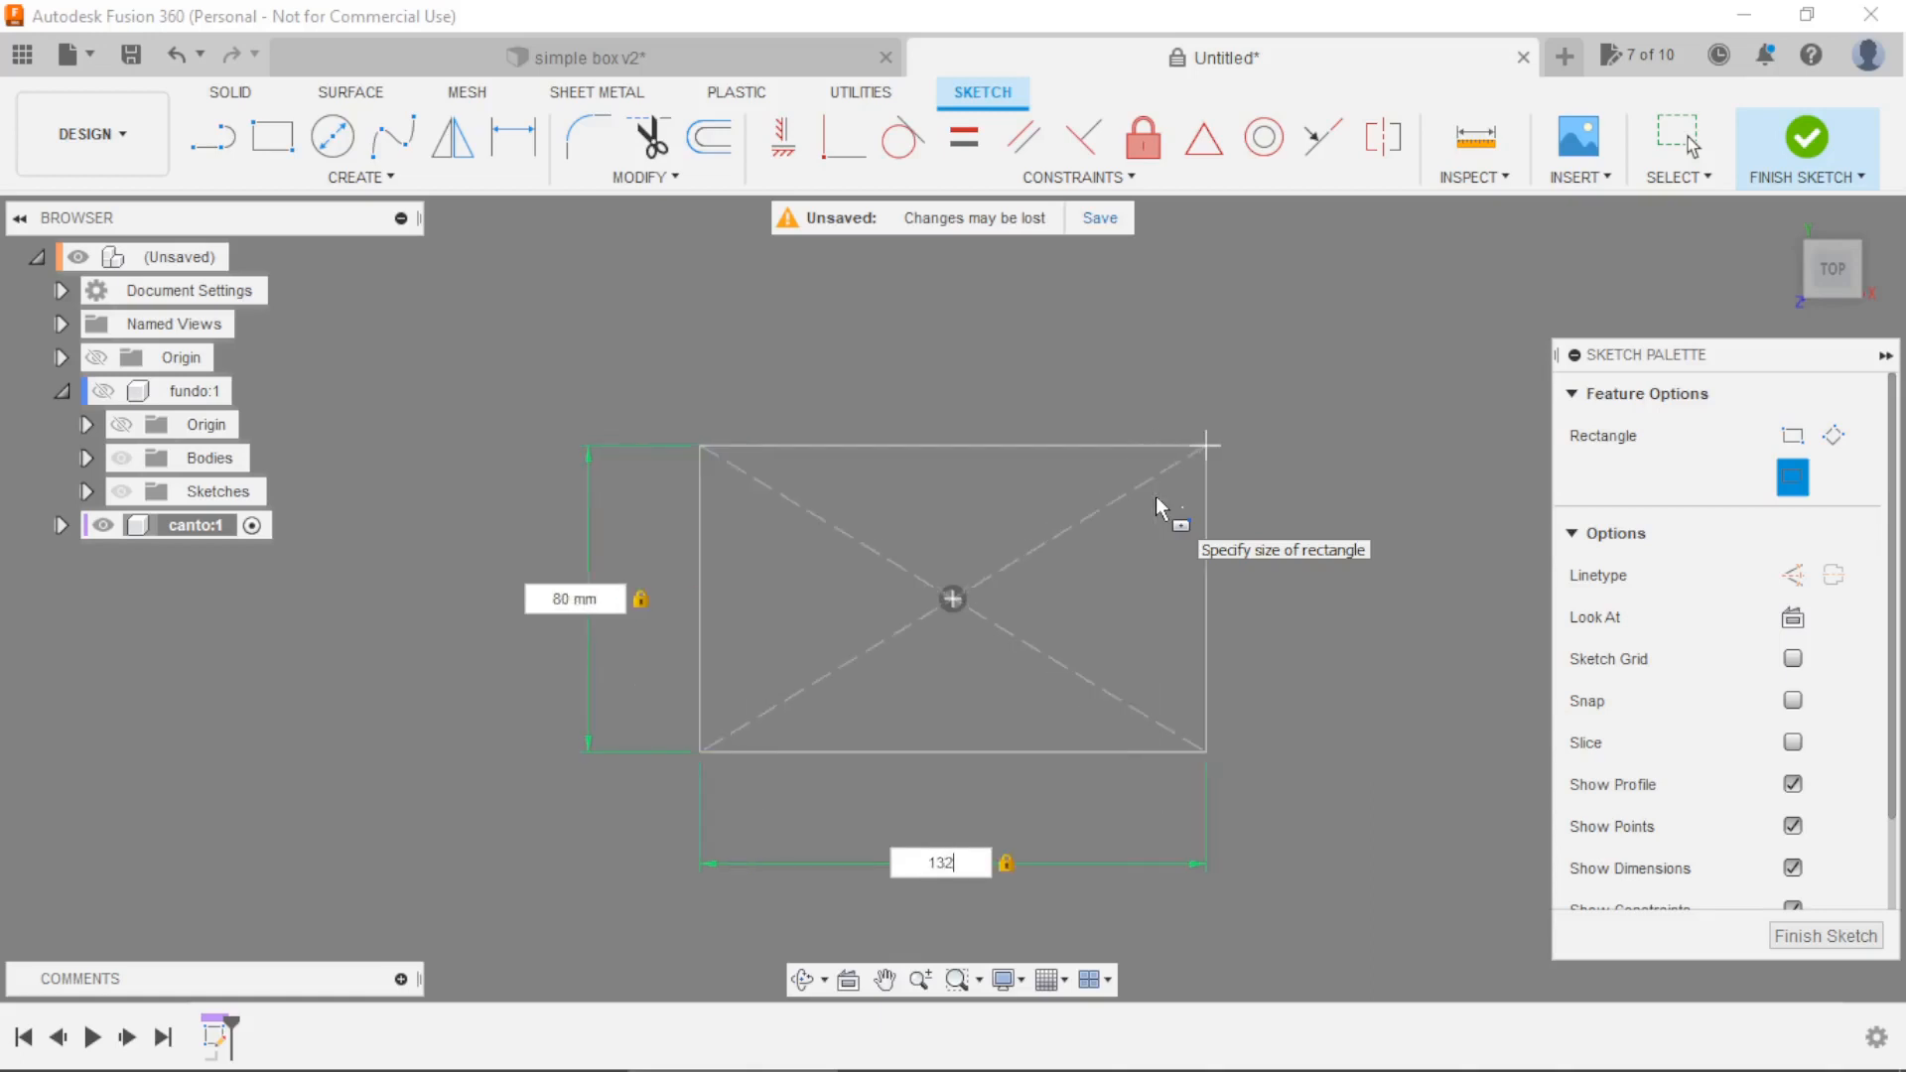
pyautogui.press('Return')
pyautogui.click(1797, 144)
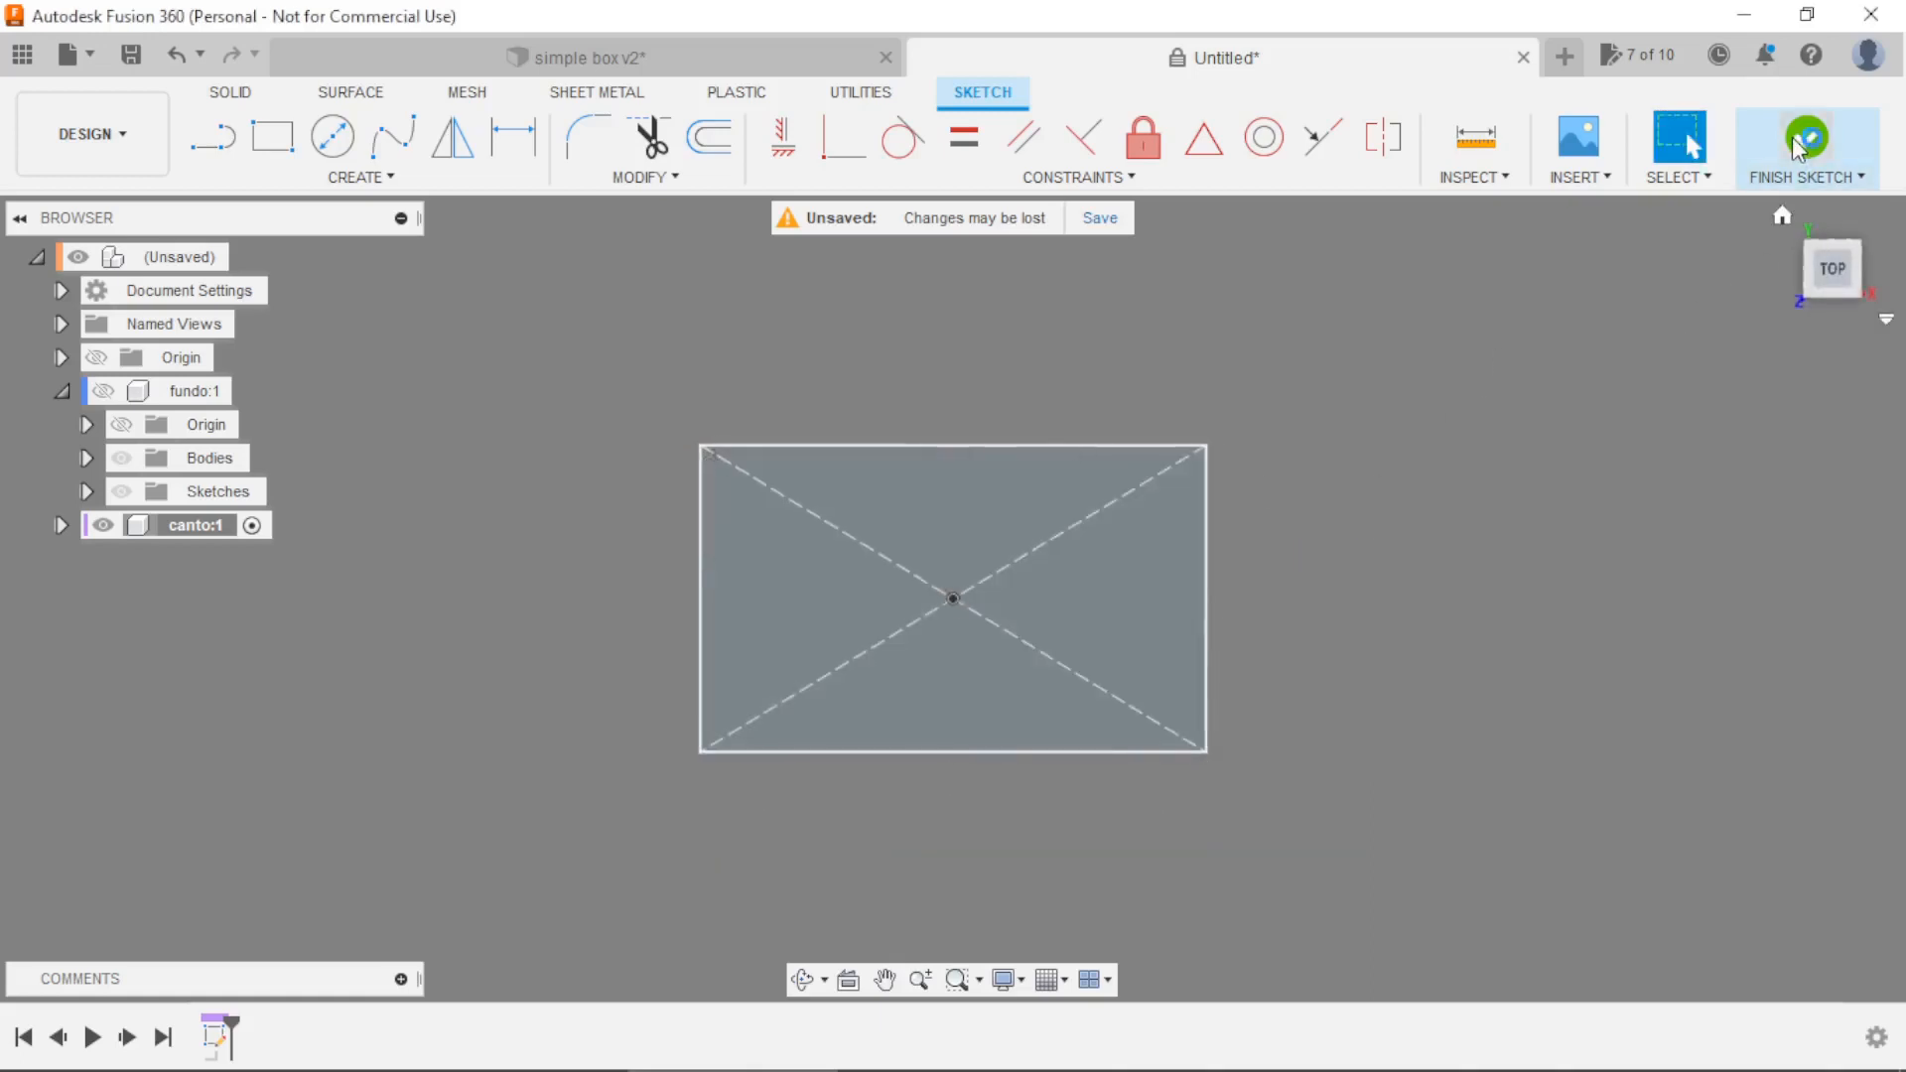
# Extrude the rectangle profile 6 mm into a plate.
pyautogui.press('e')
pyautogui.click(902, 485)
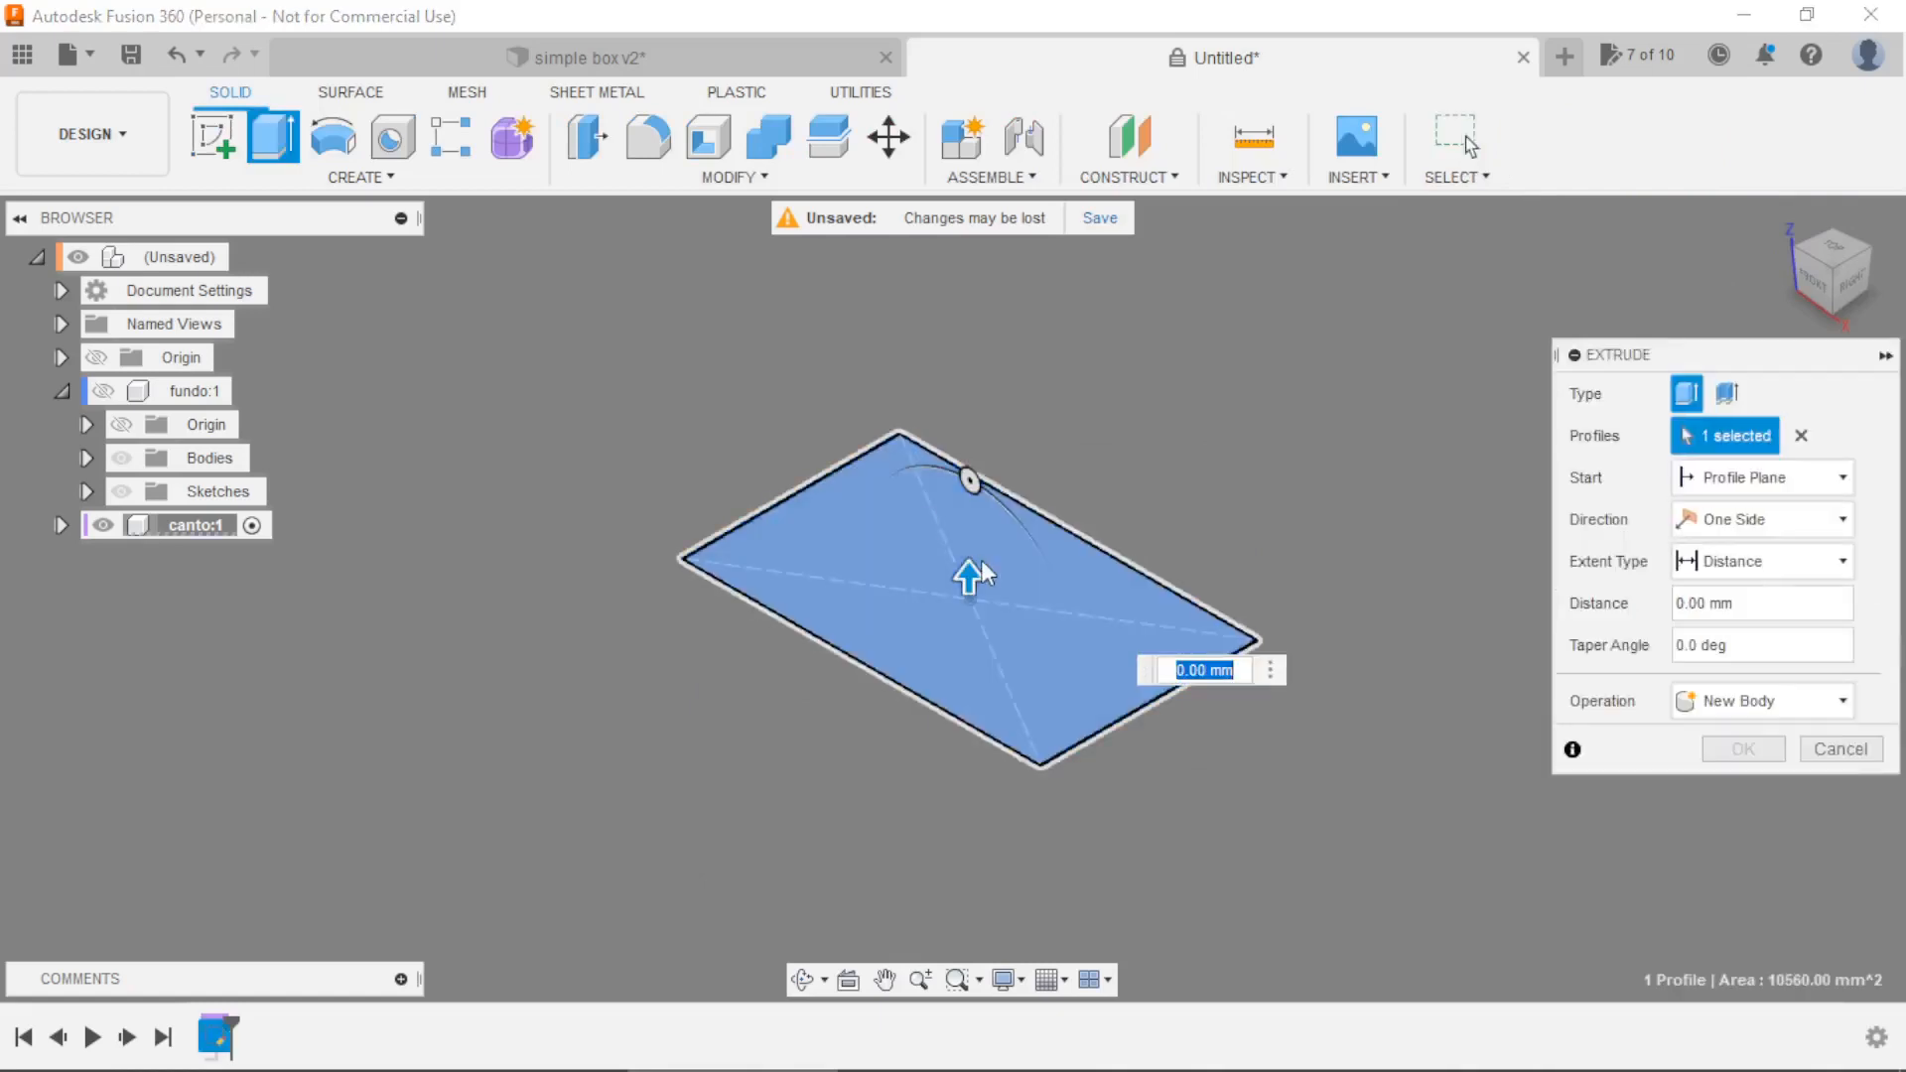
pyautogui.write('6')
pyautogui.press('Return')
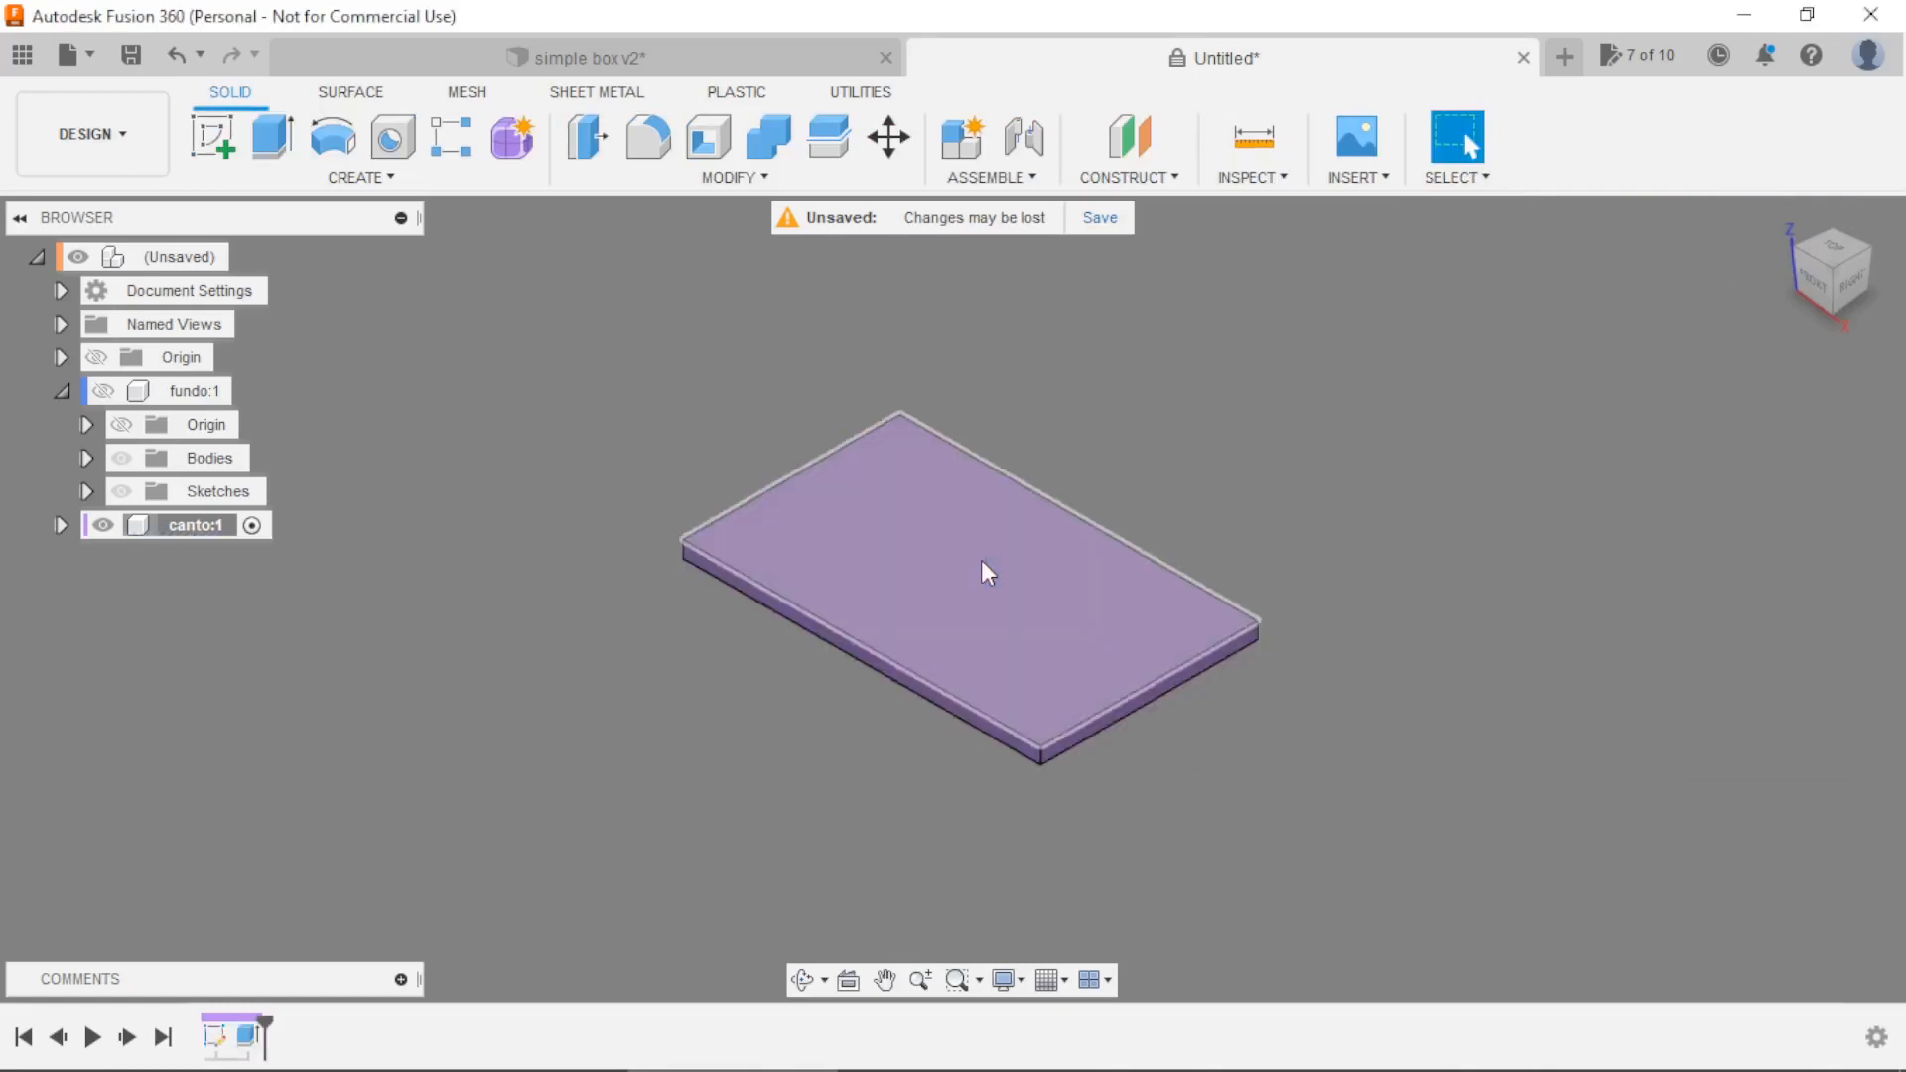
# Start a sketch on the plate's top face and draw a two-point rectangle of about 78 by 44 mm inside its outline.
pyautogui.click(212, 136)
pyautogui.click(884, 546)
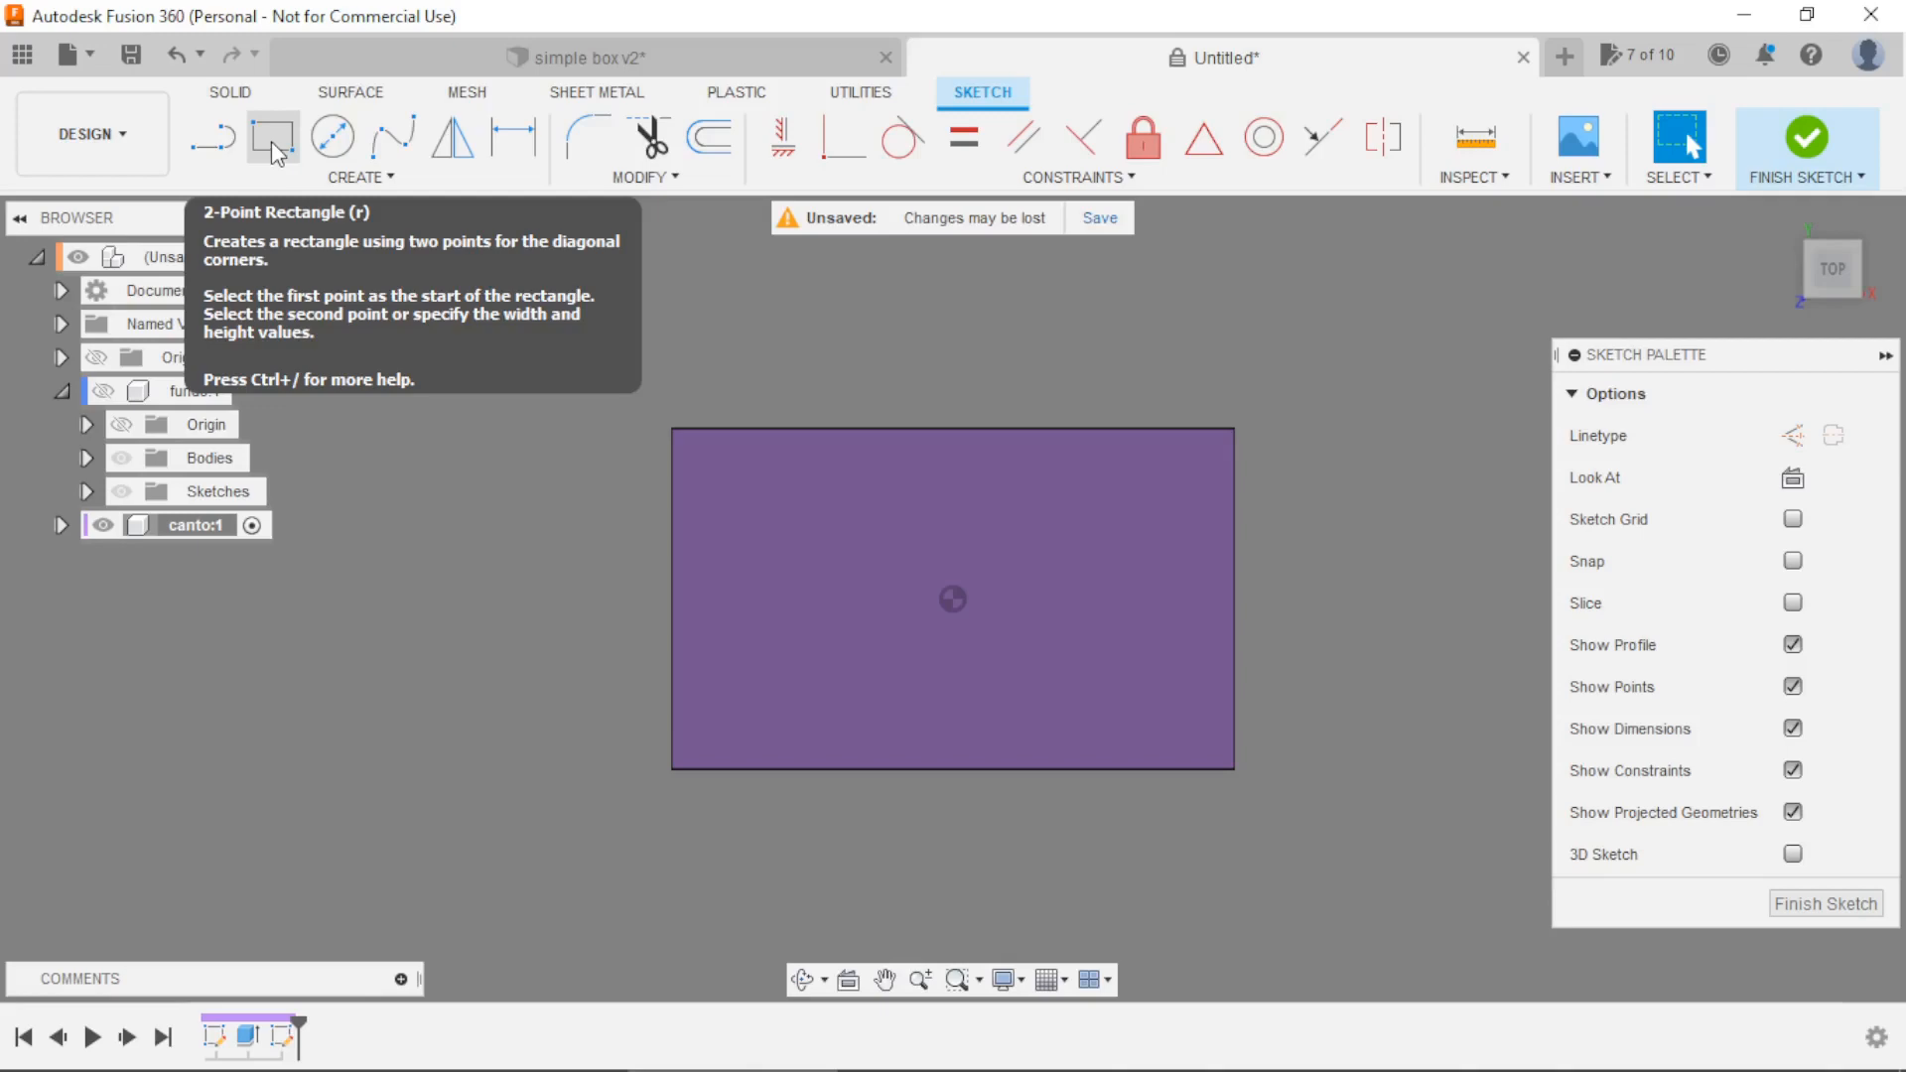
pyautogui.click(271, 141)
pyautogui.click(770, 491)
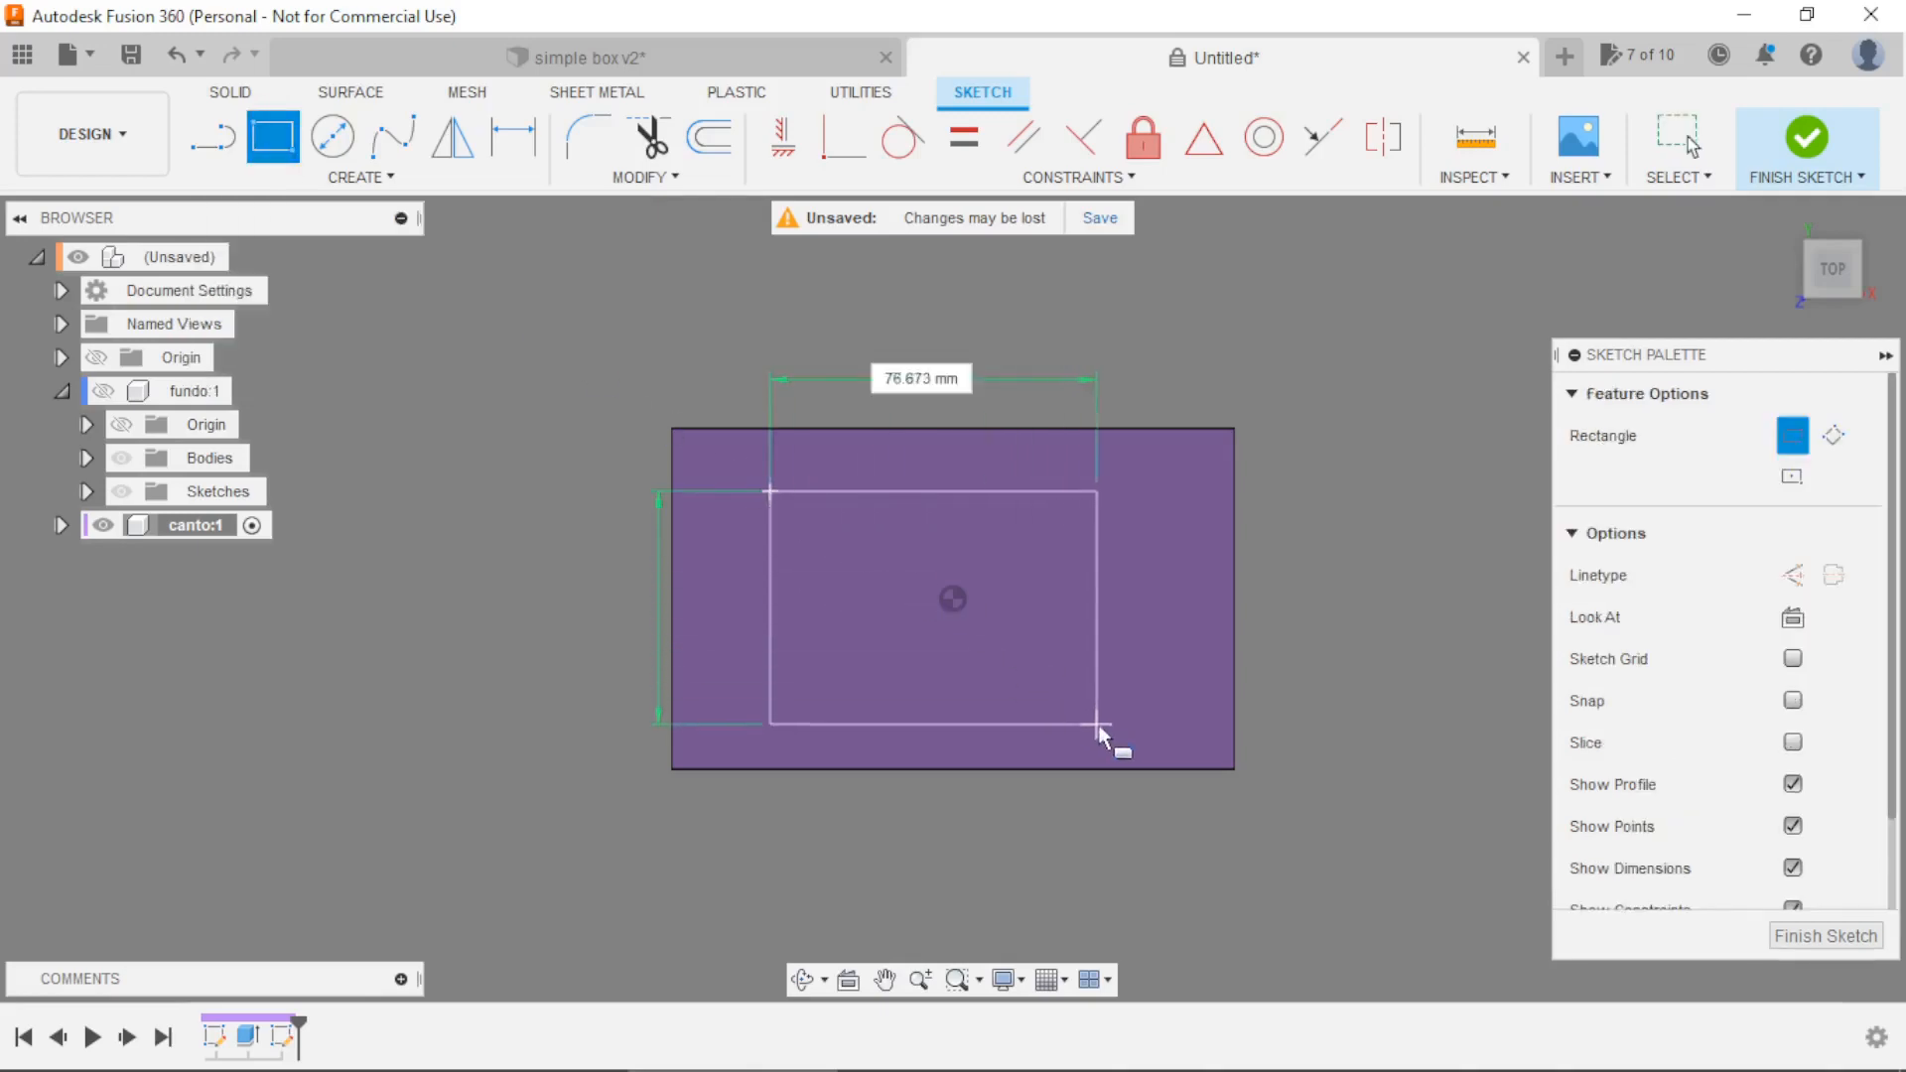
pyautogui.click(1102, 677)
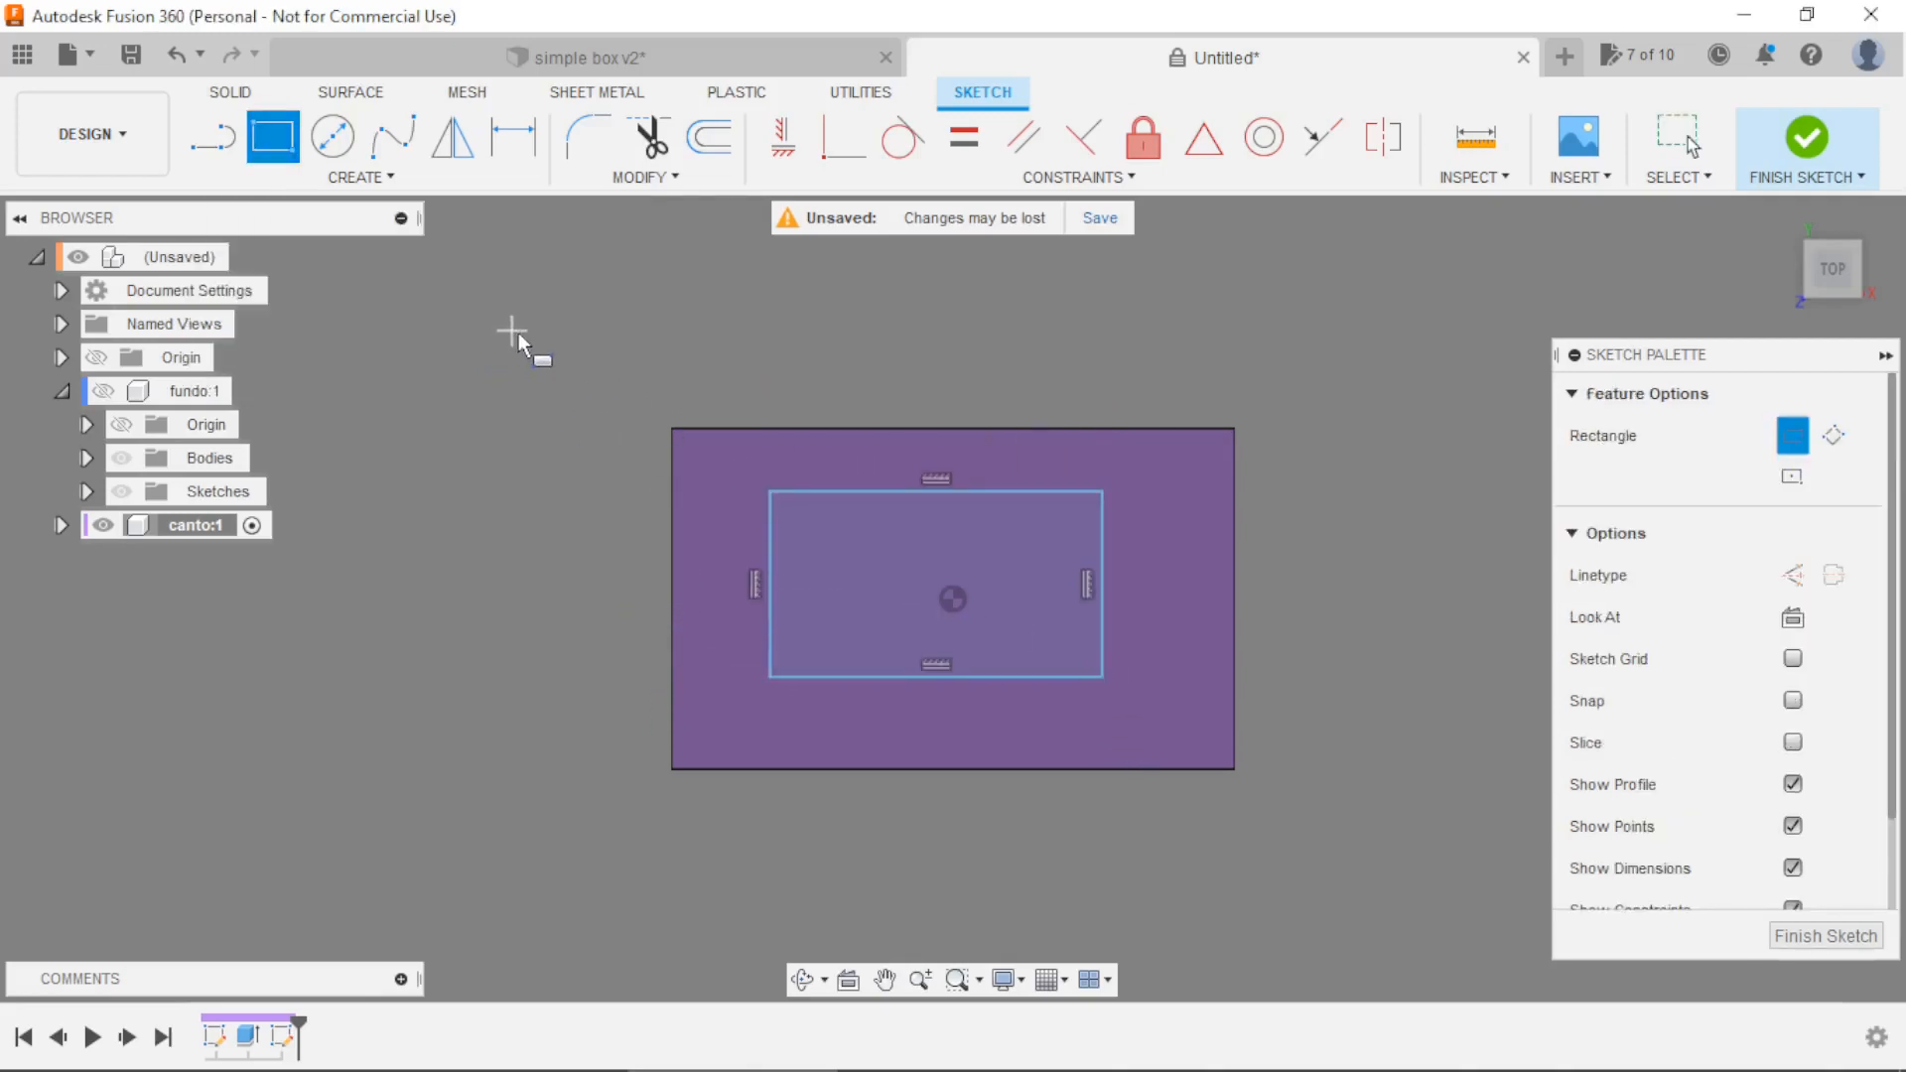
pyautogui.press('Escape')
# Project the plate's back long edge into the sketch.
pyautogui.press('p')
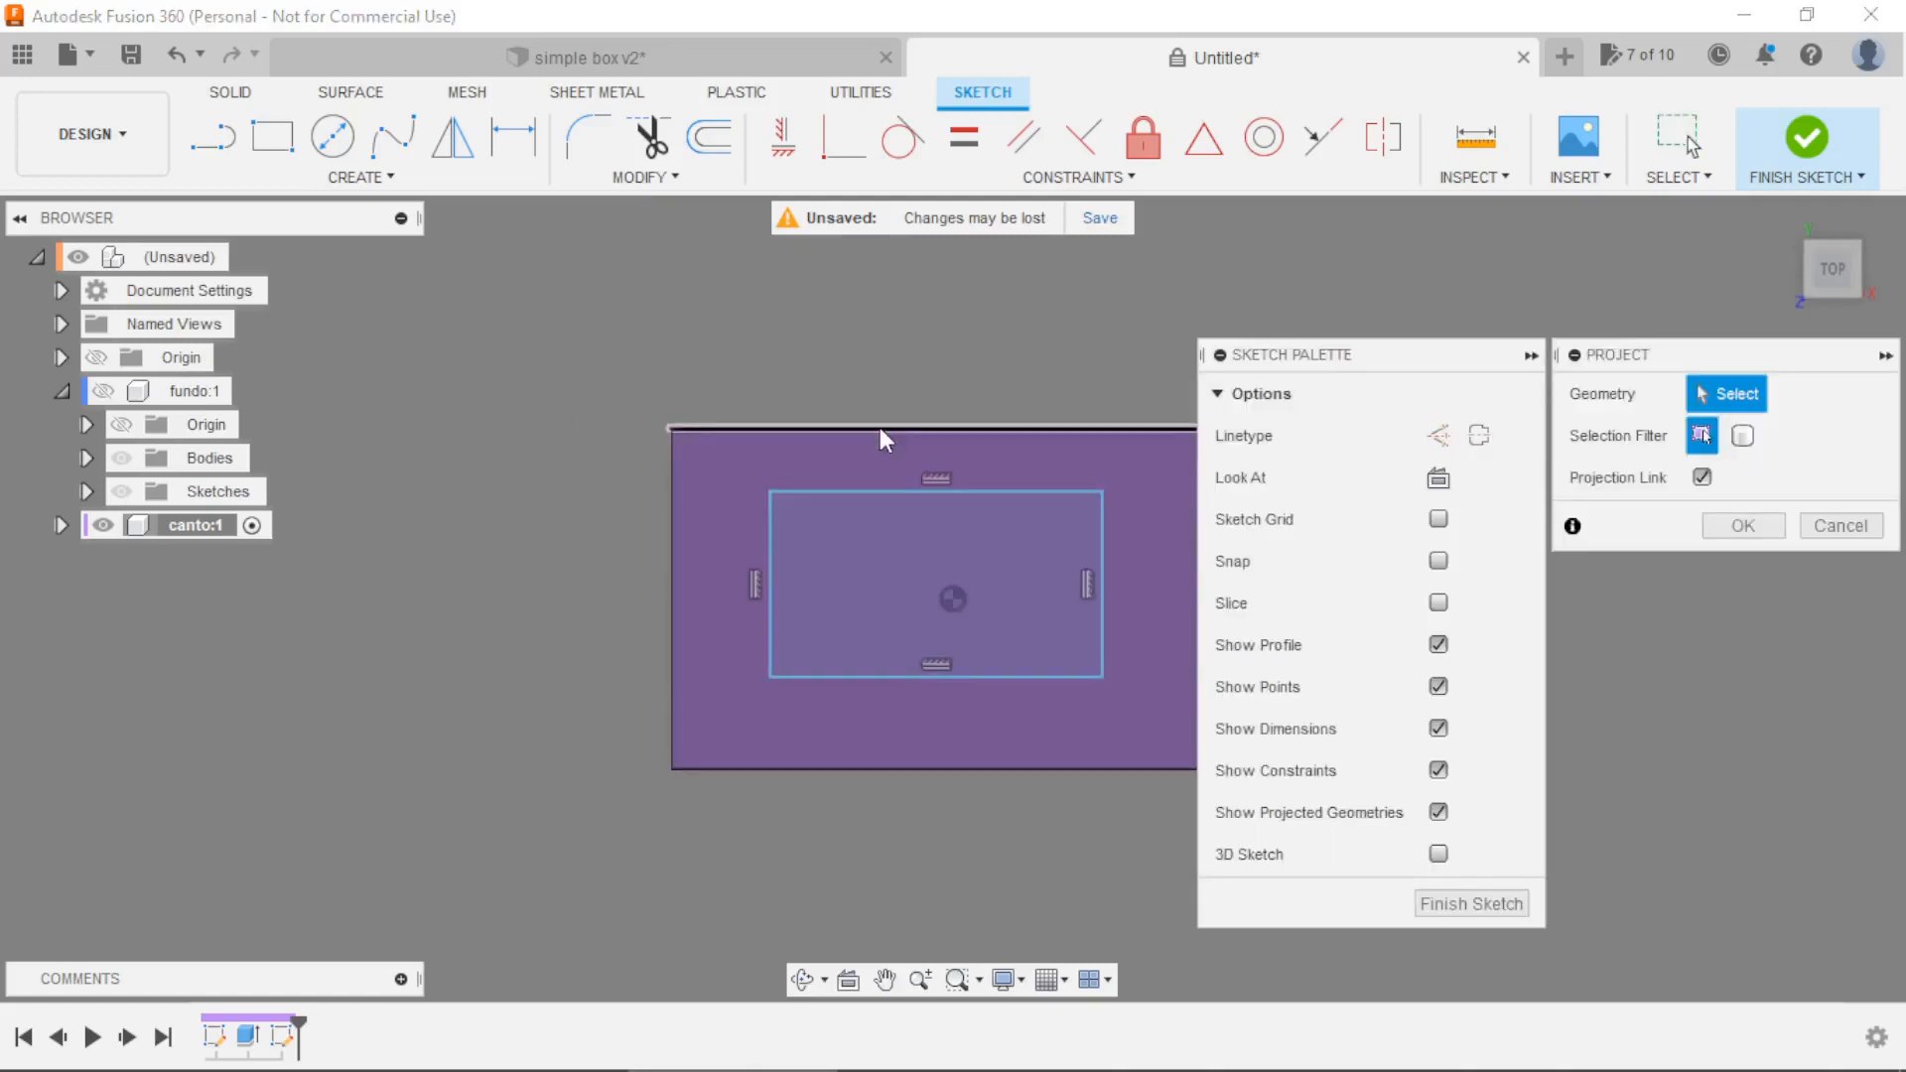
pyautogui.click(880, 427)
pyautogui.click(1731, 519)
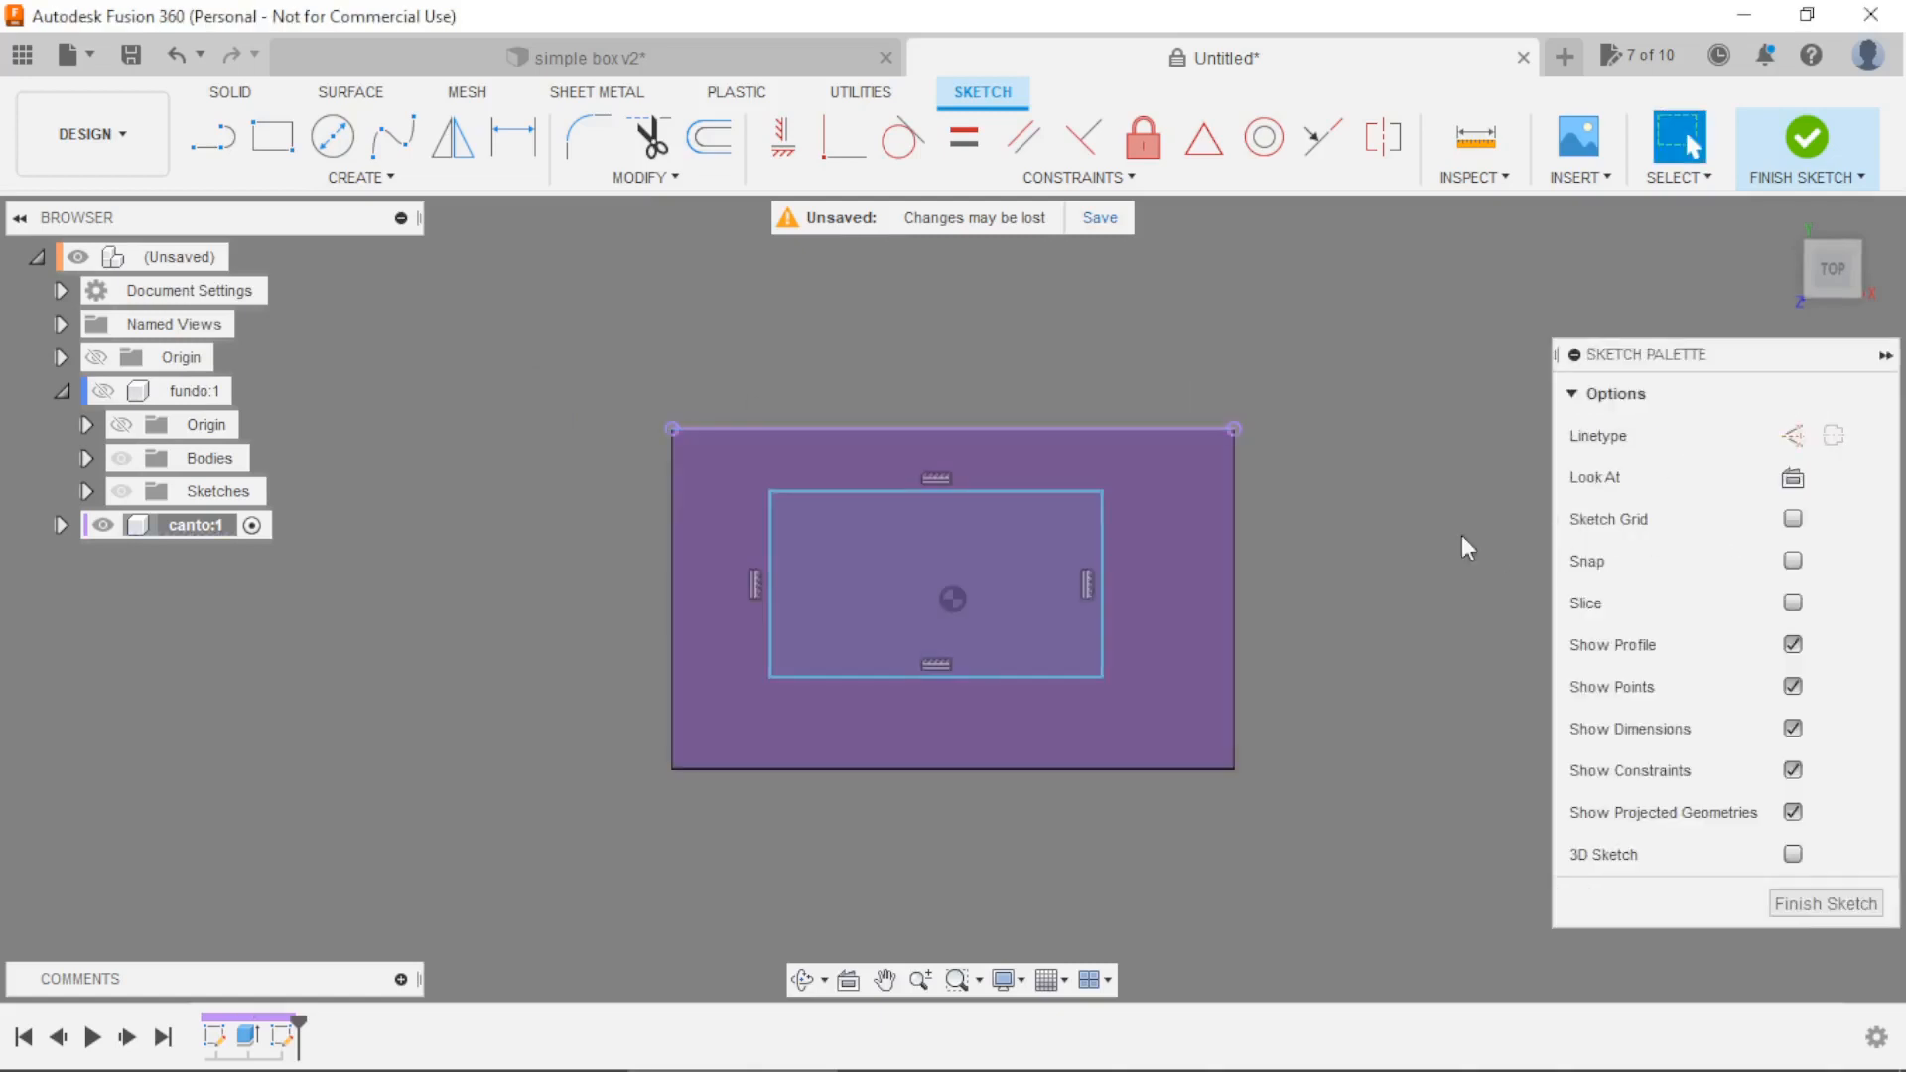
# Make the inner rectangle's back side collinear with the projected plate edge.
pyautogui.scroll(-2, 1181, 506)
pyautogui.scroll(3, 1164, 500)
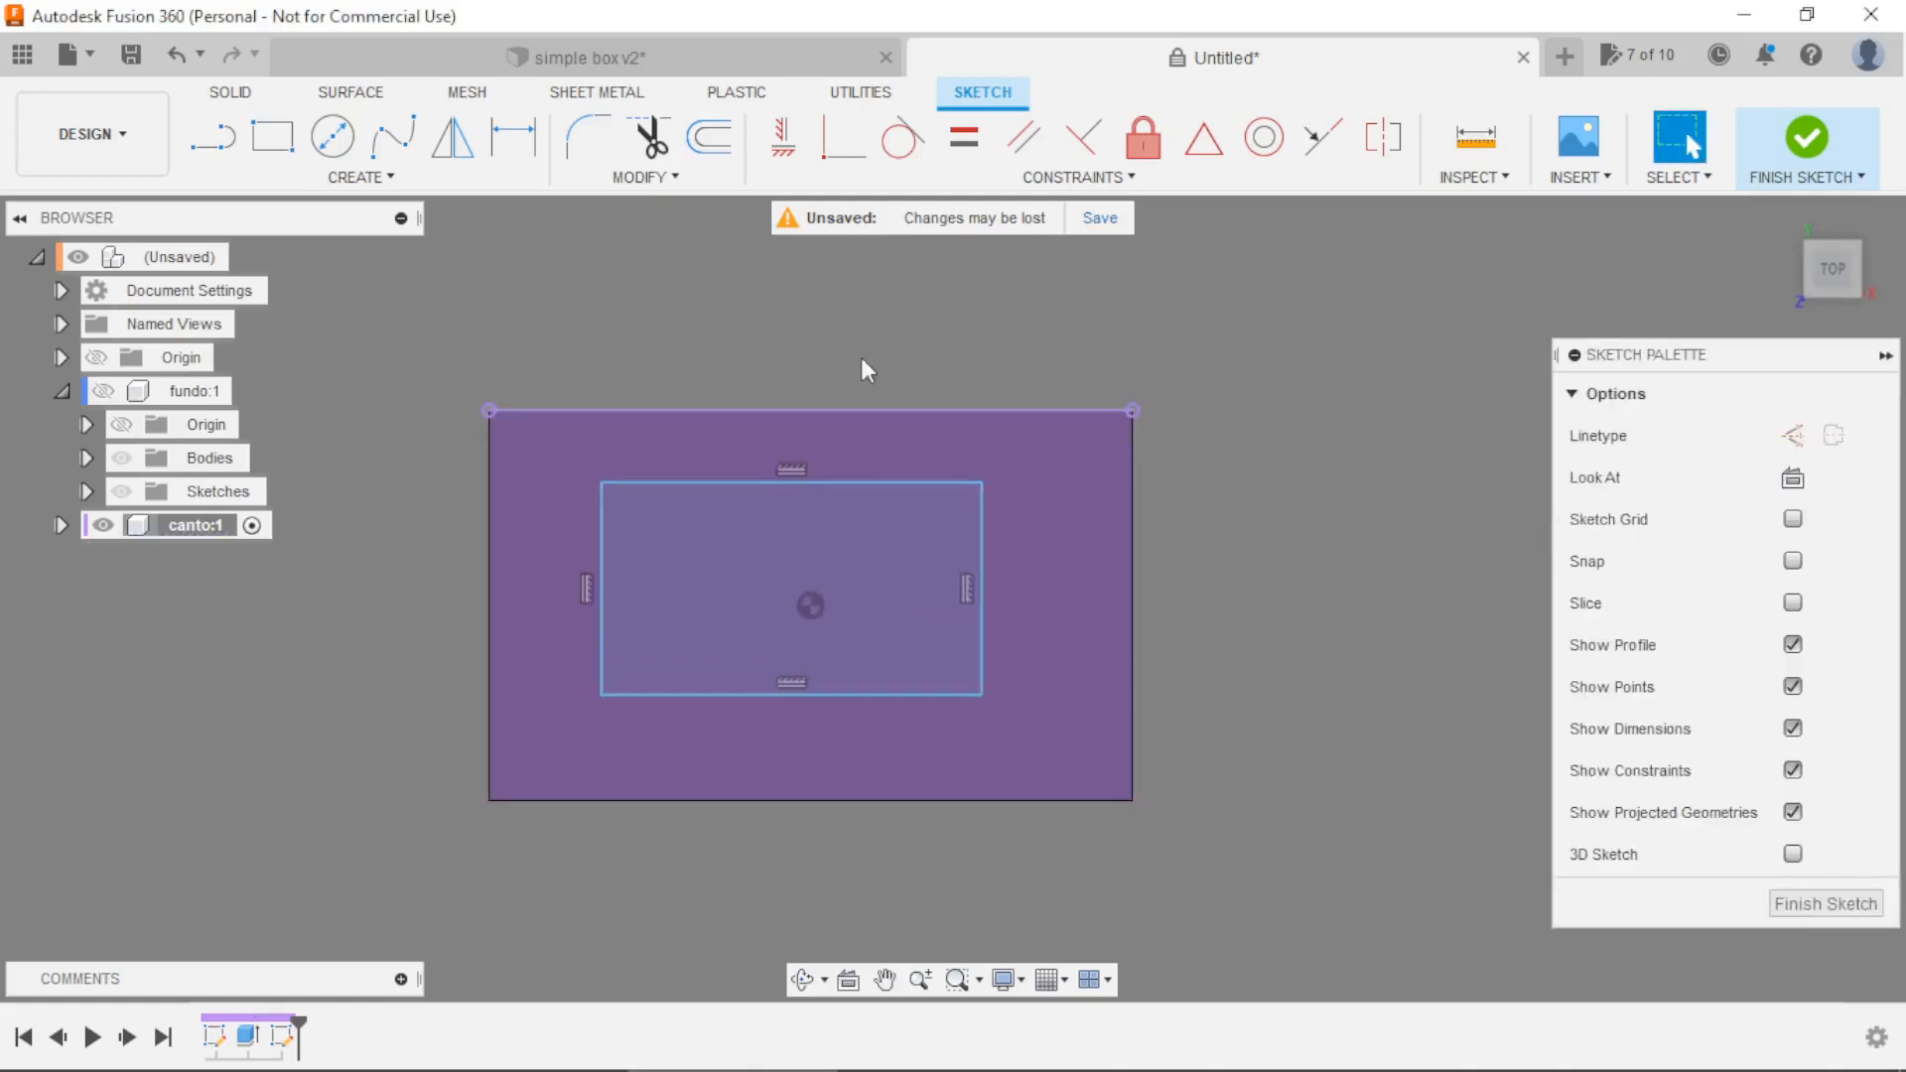
pyautogui.click(964, 177)
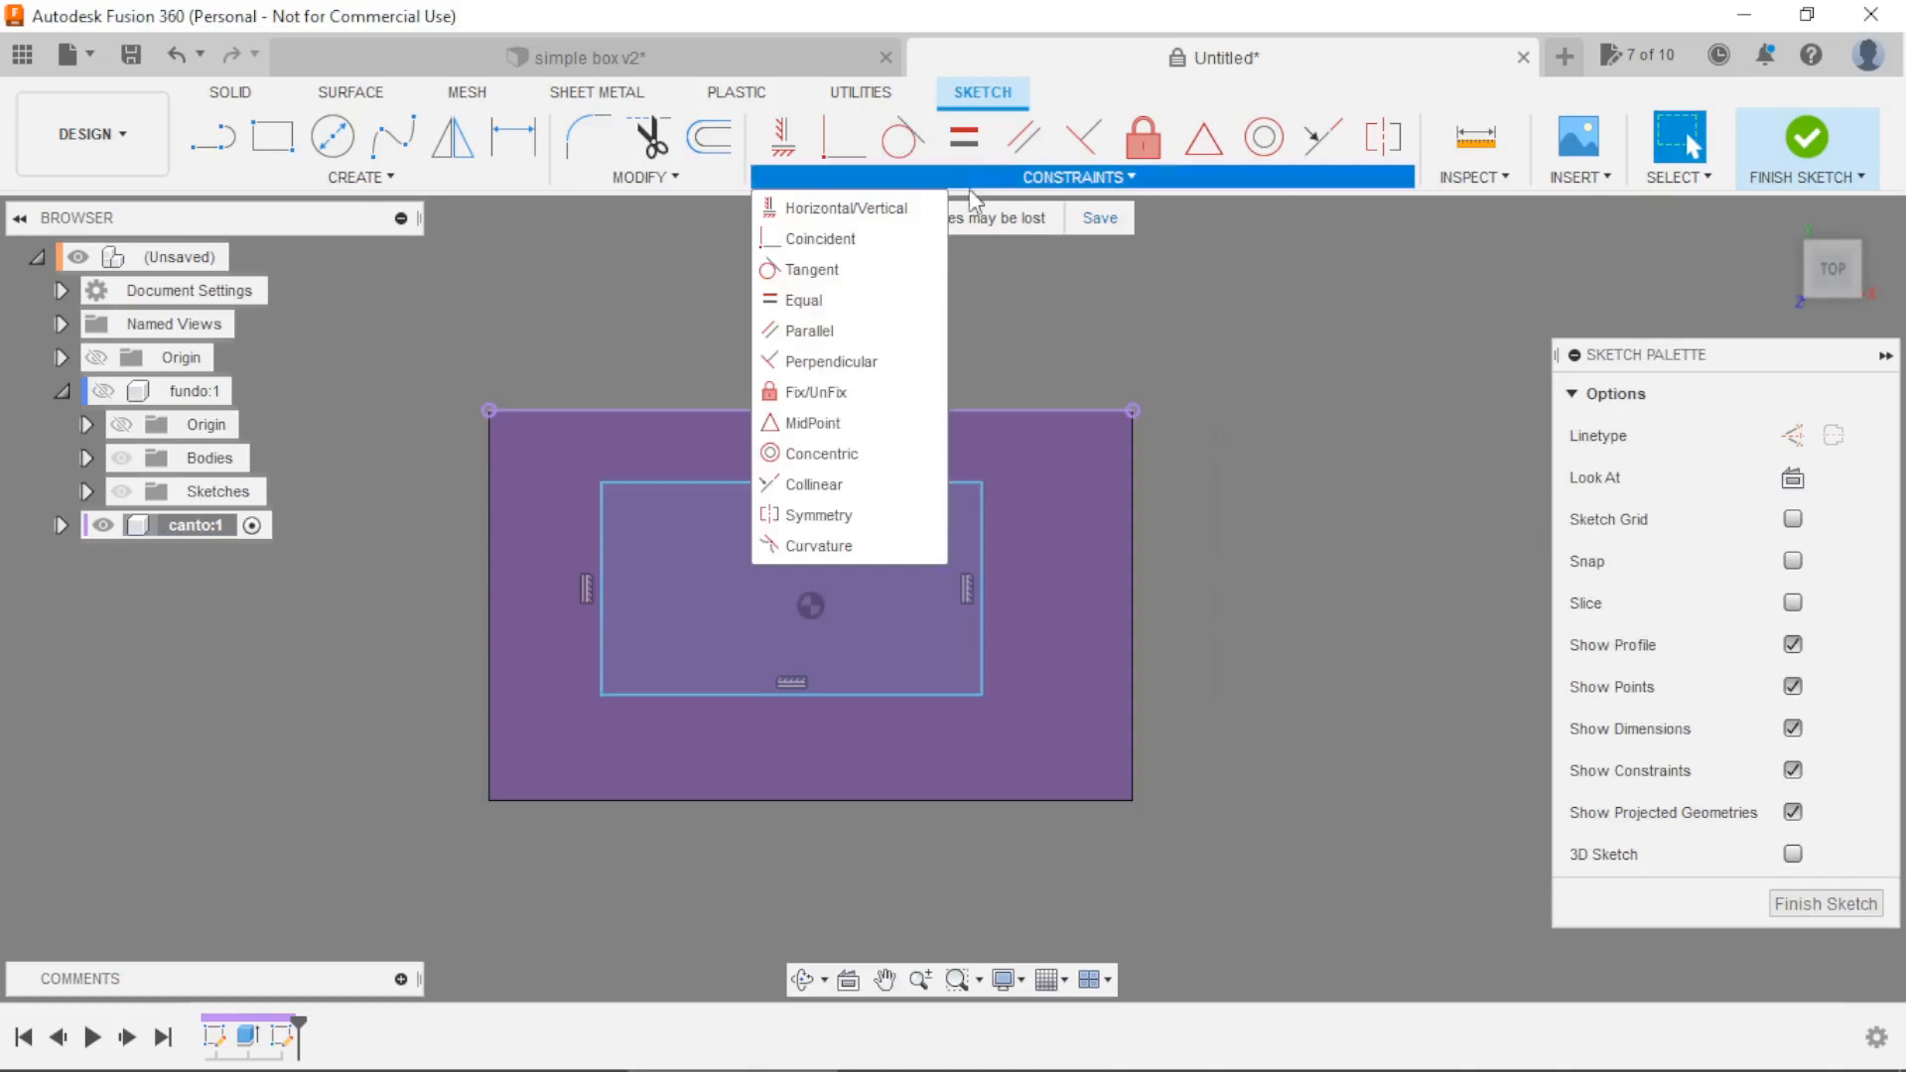
pyautogui.click(814, 484)
pyautogui.click(836, 482)
pyautogui.click(834, 411)
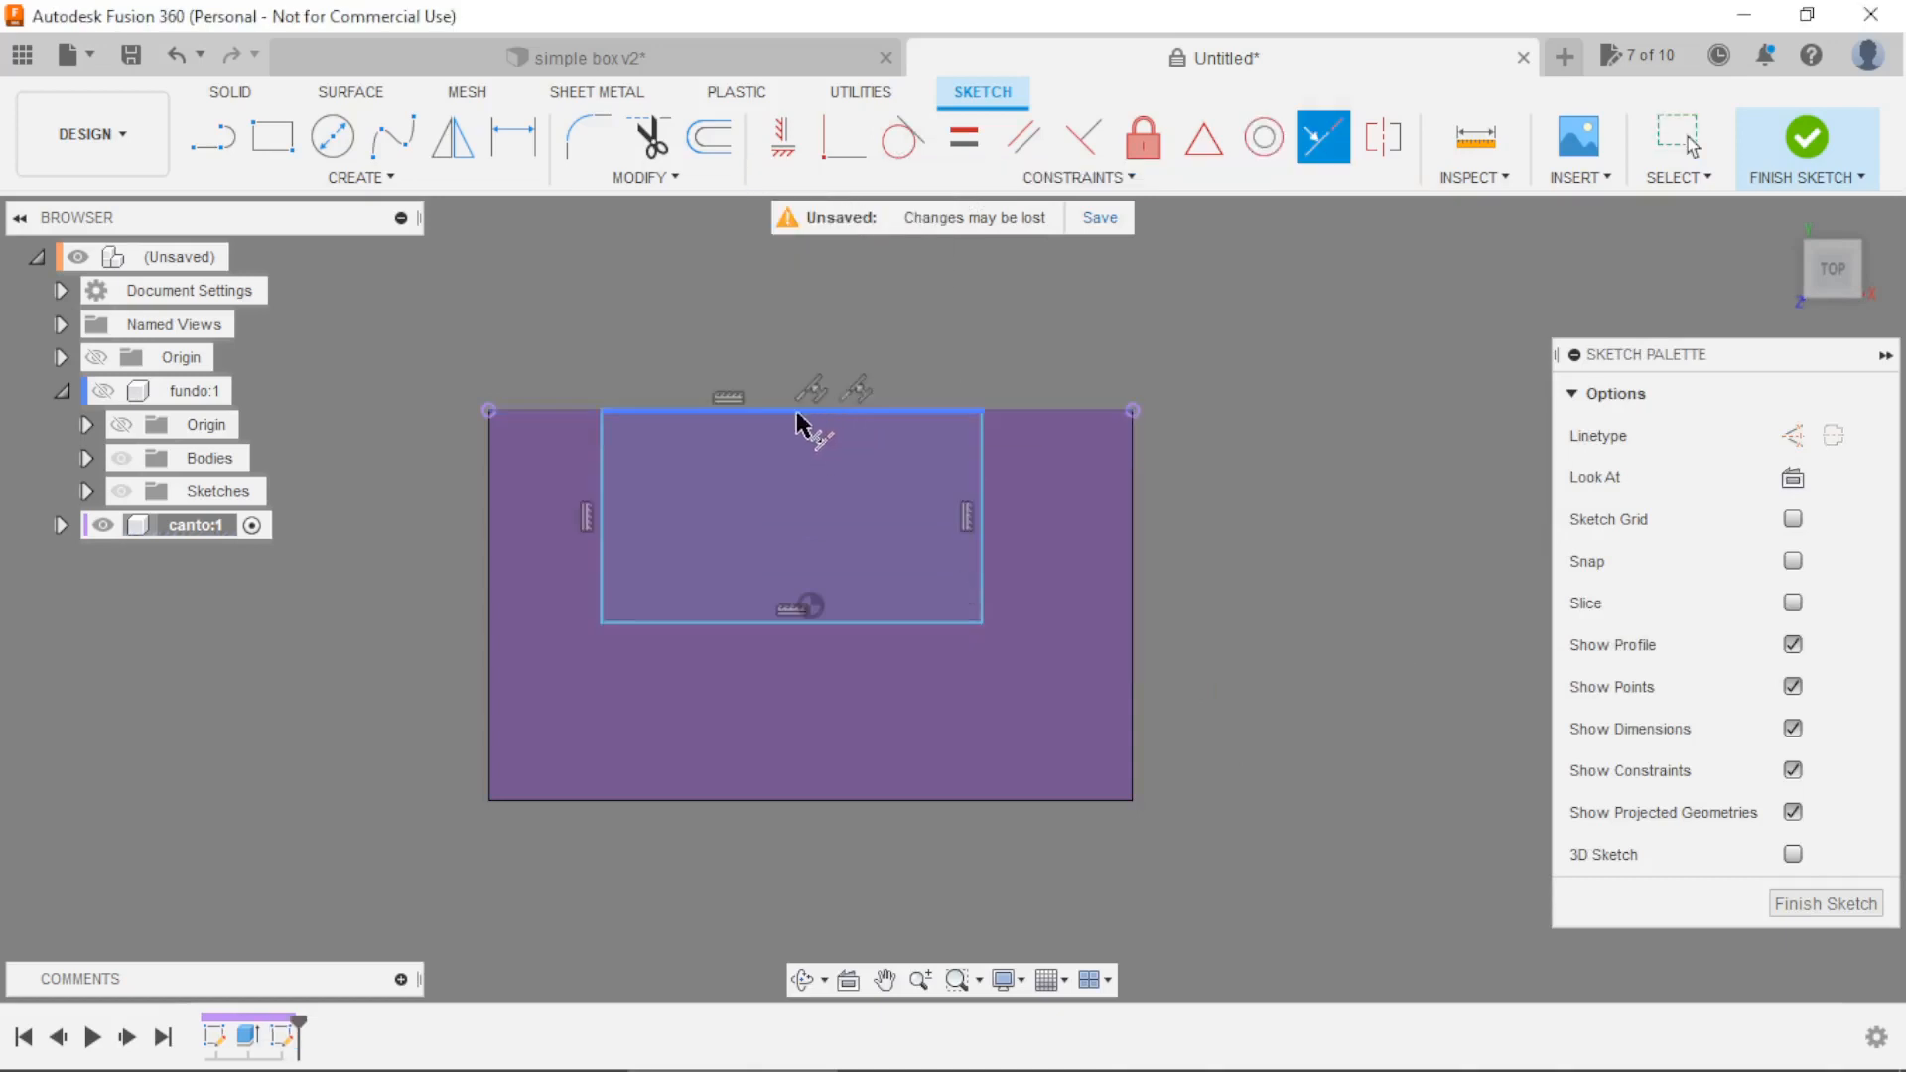
pyautogui.click(701, 624)
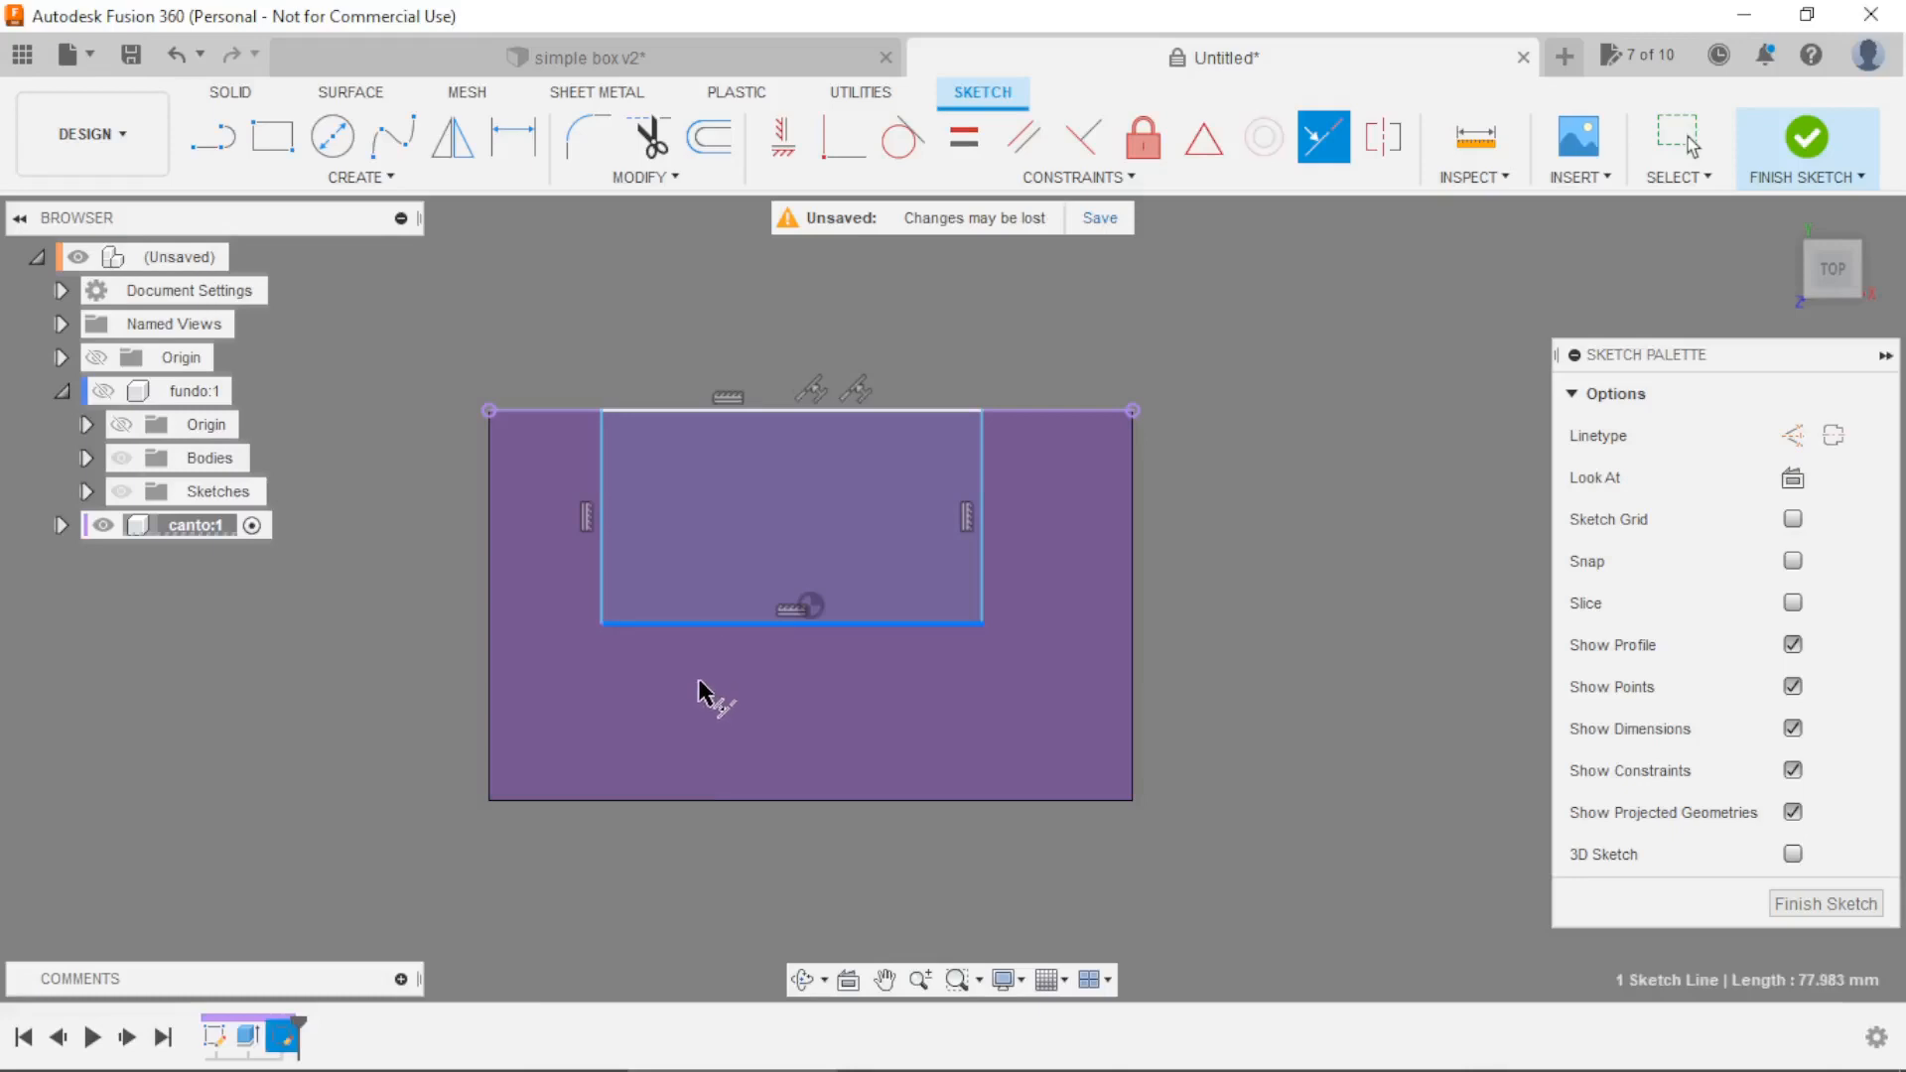
pyautogui.press('Escape')
# Dimension the inner rectangle's long side as 132-12 mm.
pyautogui.press('d')
pyautogui.click(711, 623)
pyautogui.click(723, 703)
pyautogui.write('132')
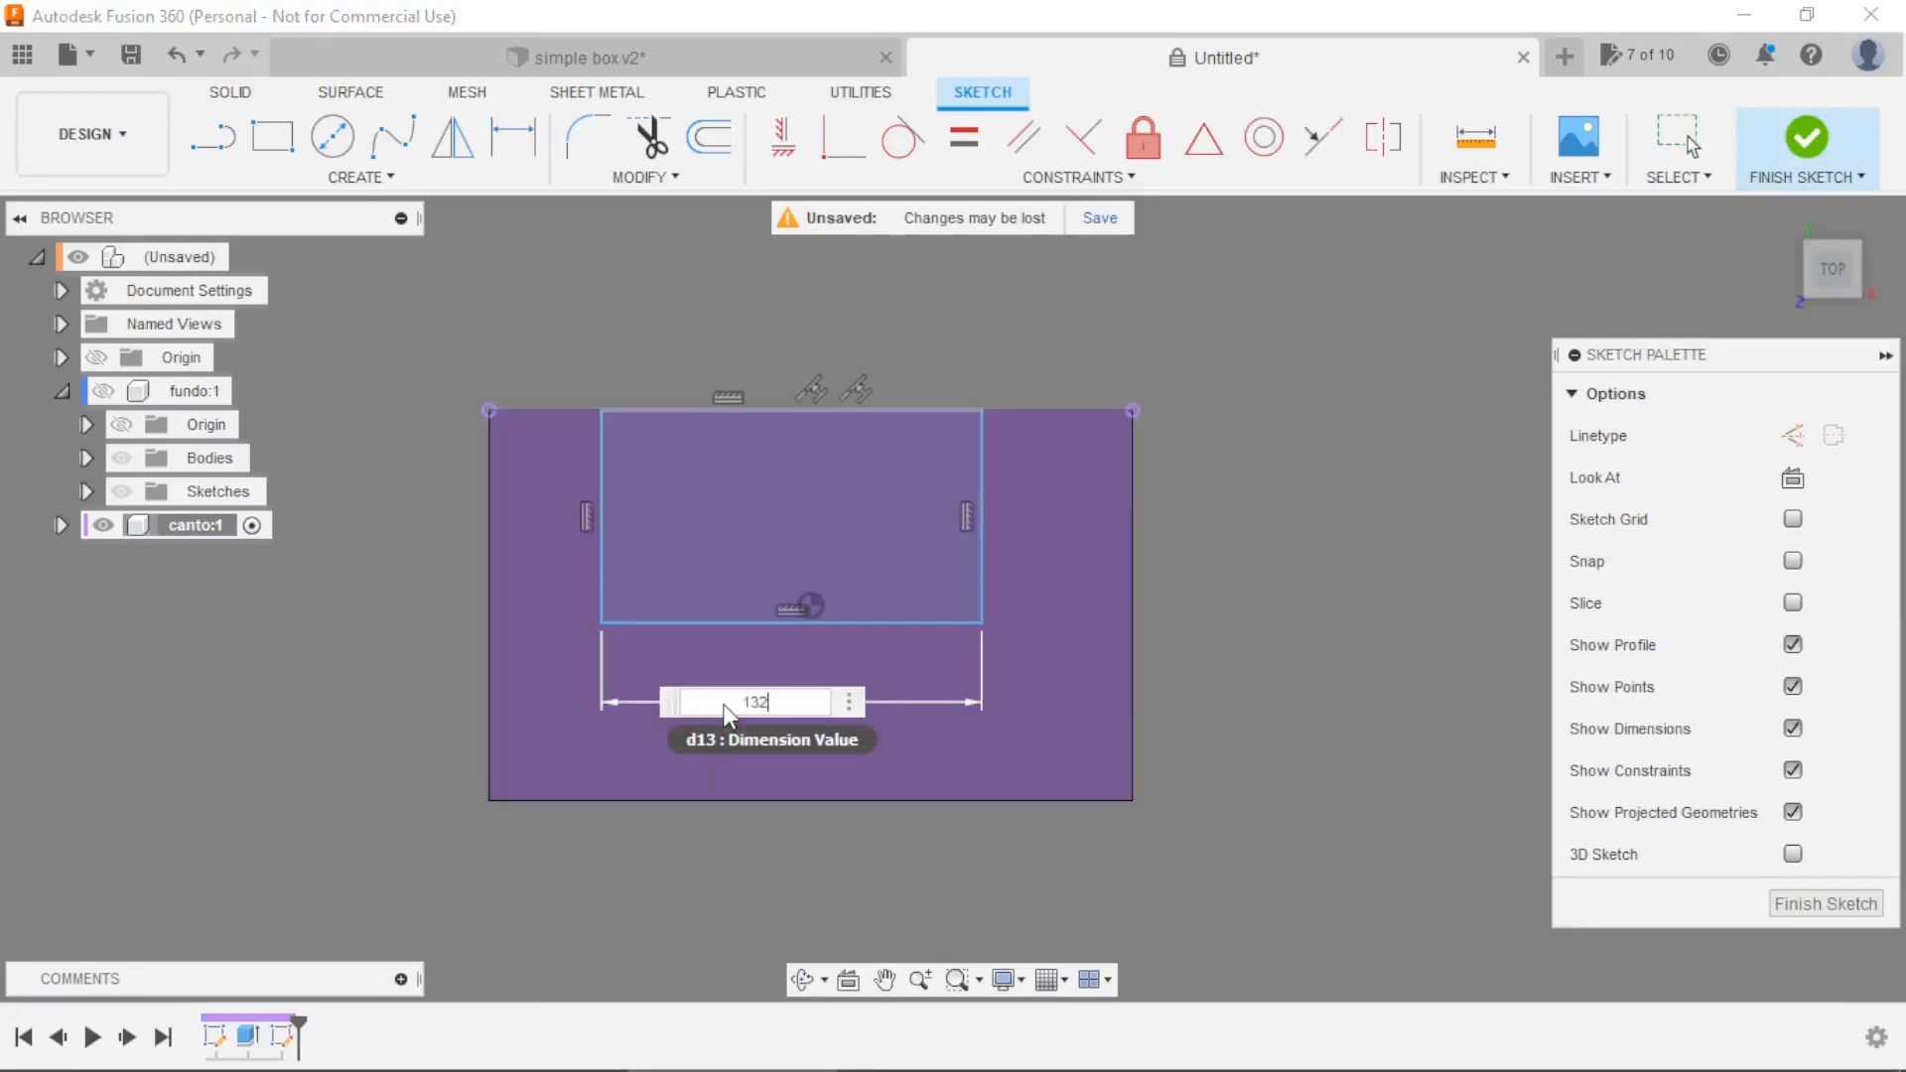
pyautogui.write('-12')
pyautogui.press('Return')
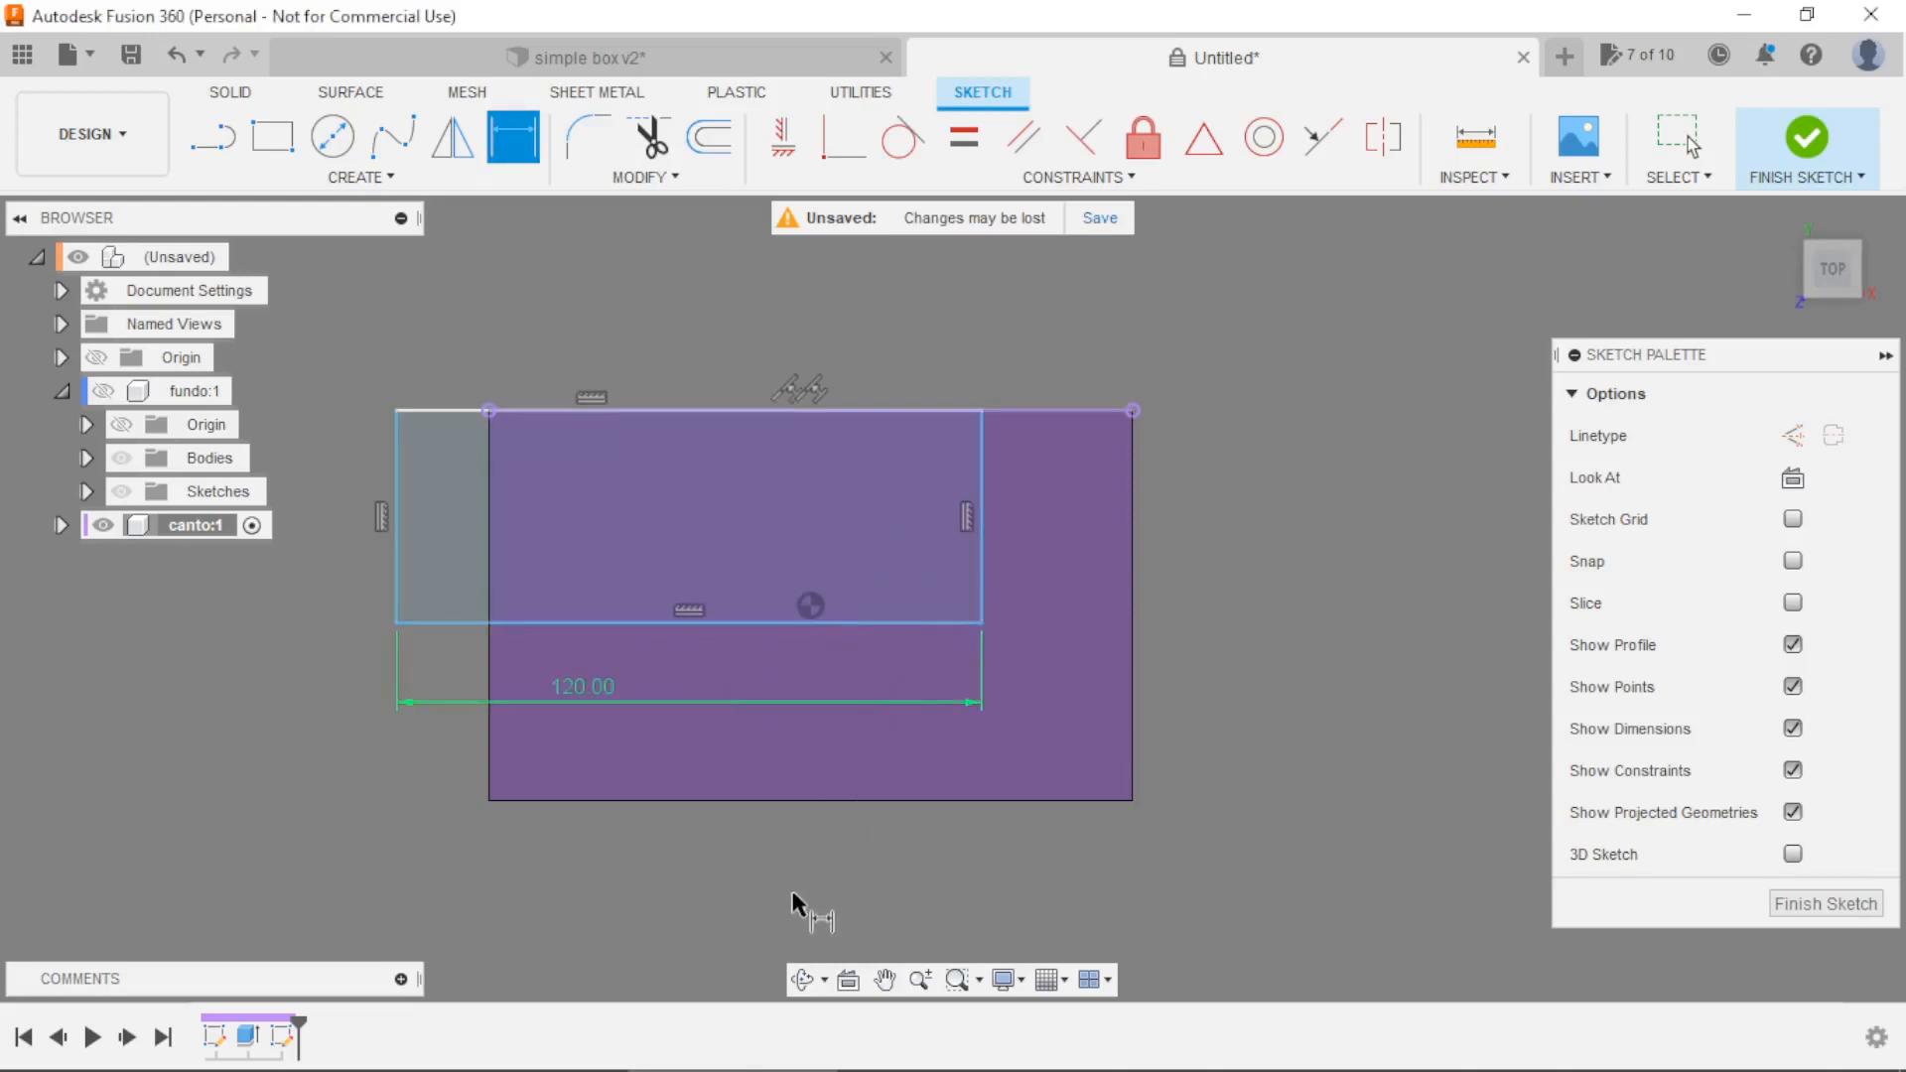
# Dimension the inner rectangle's short side to 74 mm.
pyautogui.click(977, 554)
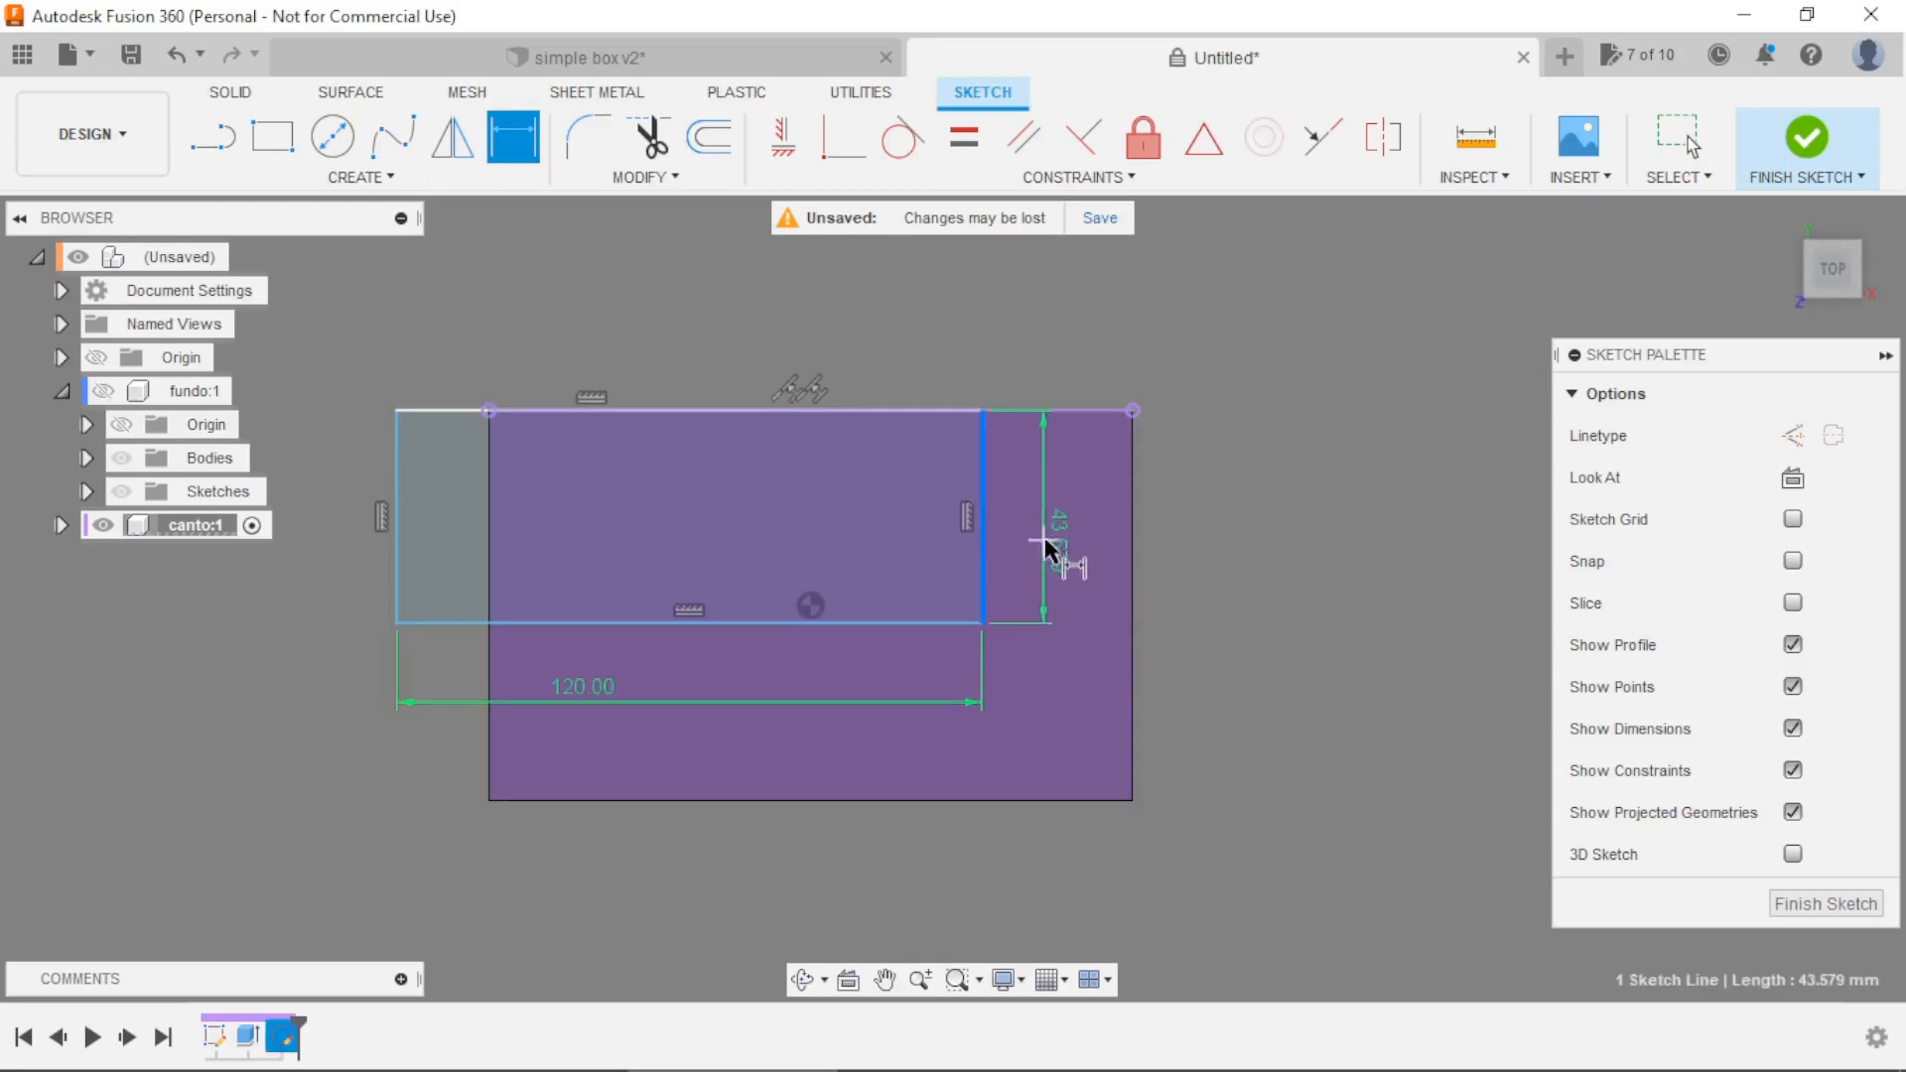
pyautogui.click(1045, 539)
pyautogui.write('1')
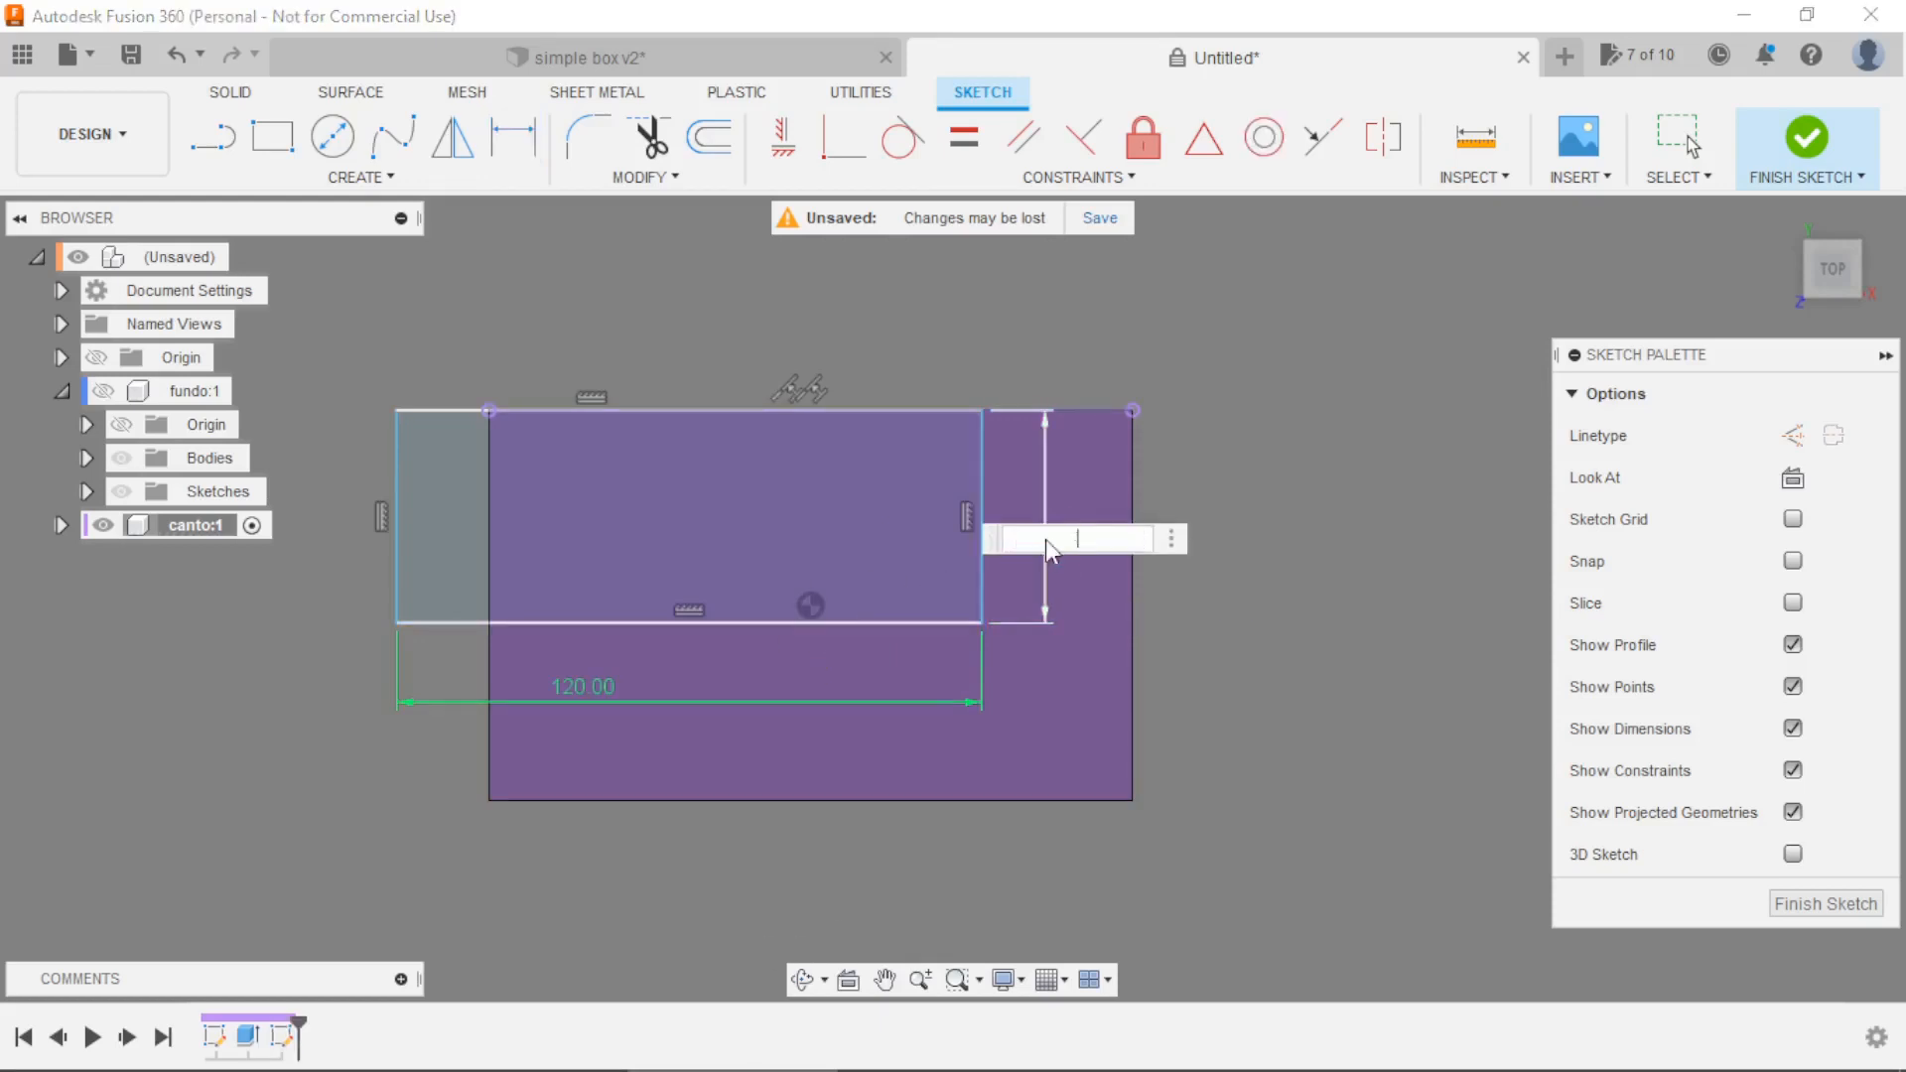
pyautogui.press('Return')
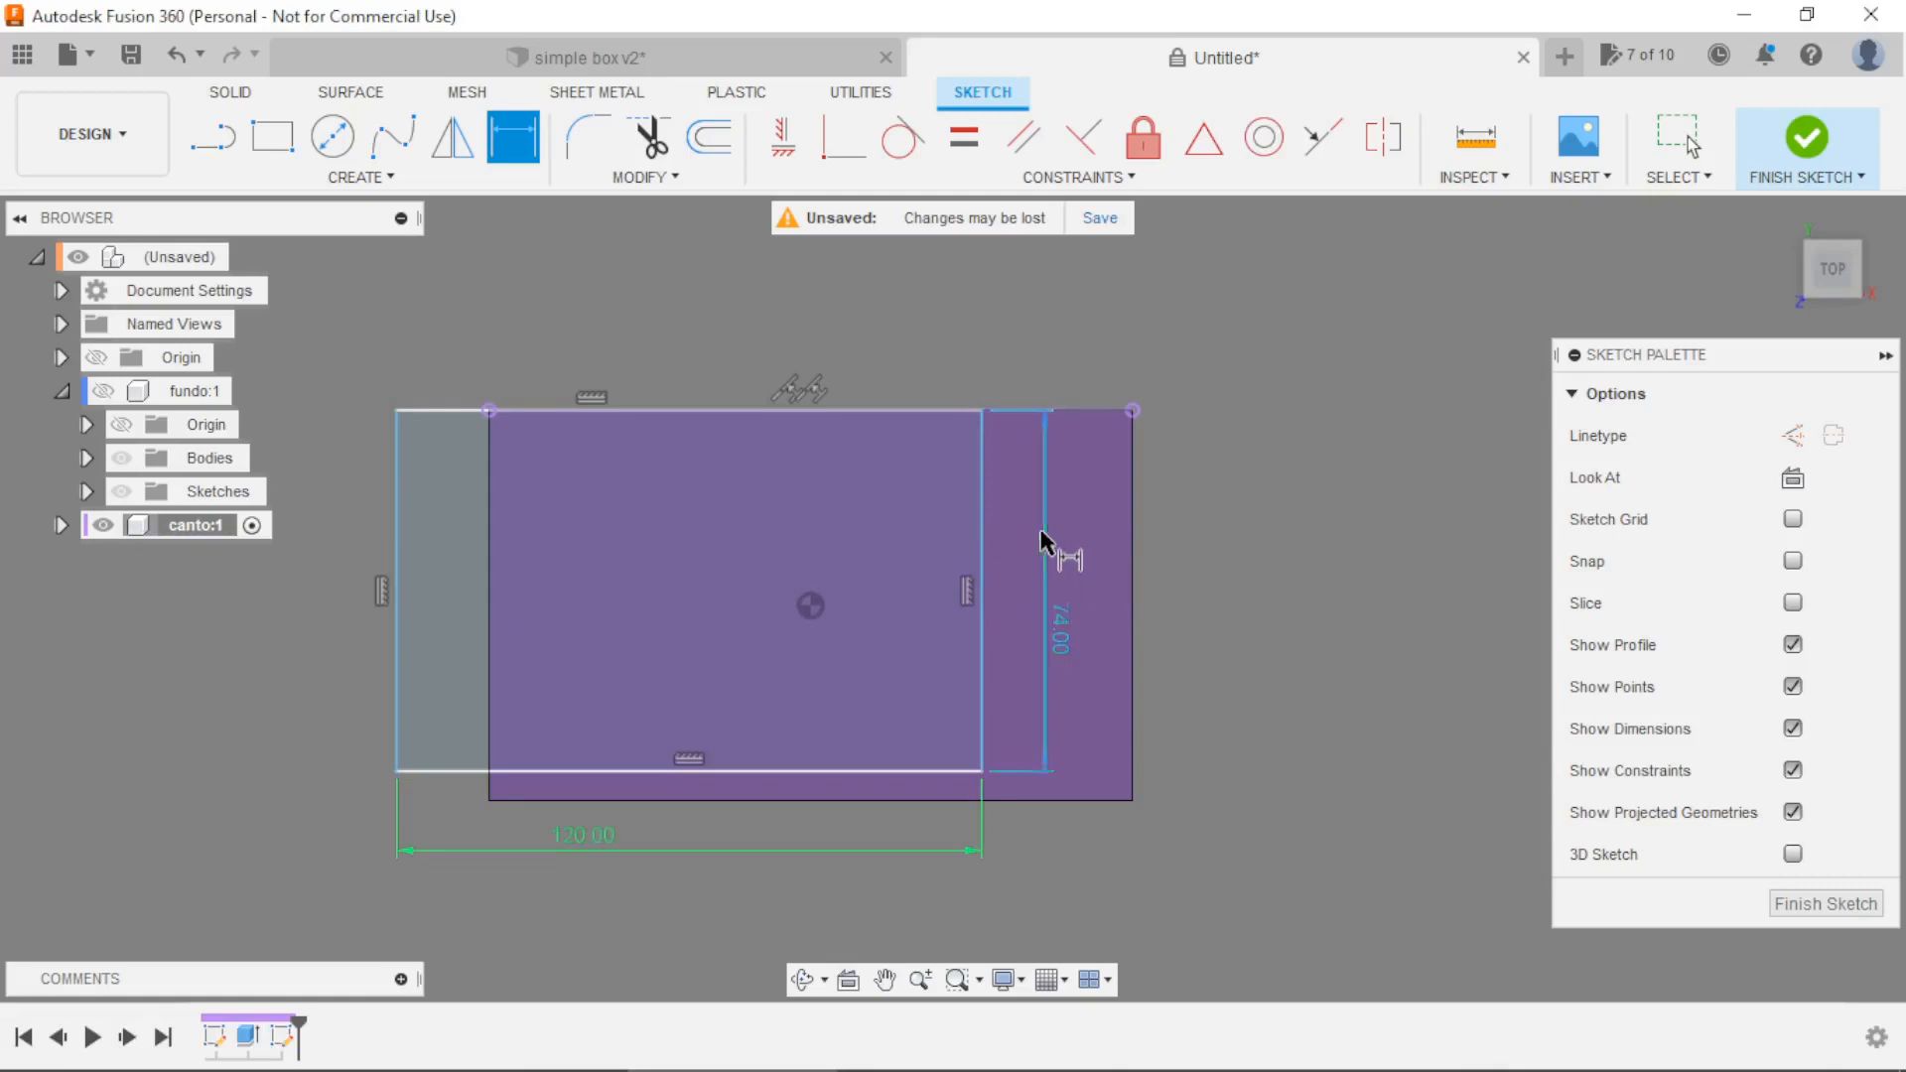
pyautogui.press('Escape')
# Set the inner rectangle's short side 6 mm from the plate's adjacent projected corner and finish the sketch.
pyautogui.press('d')
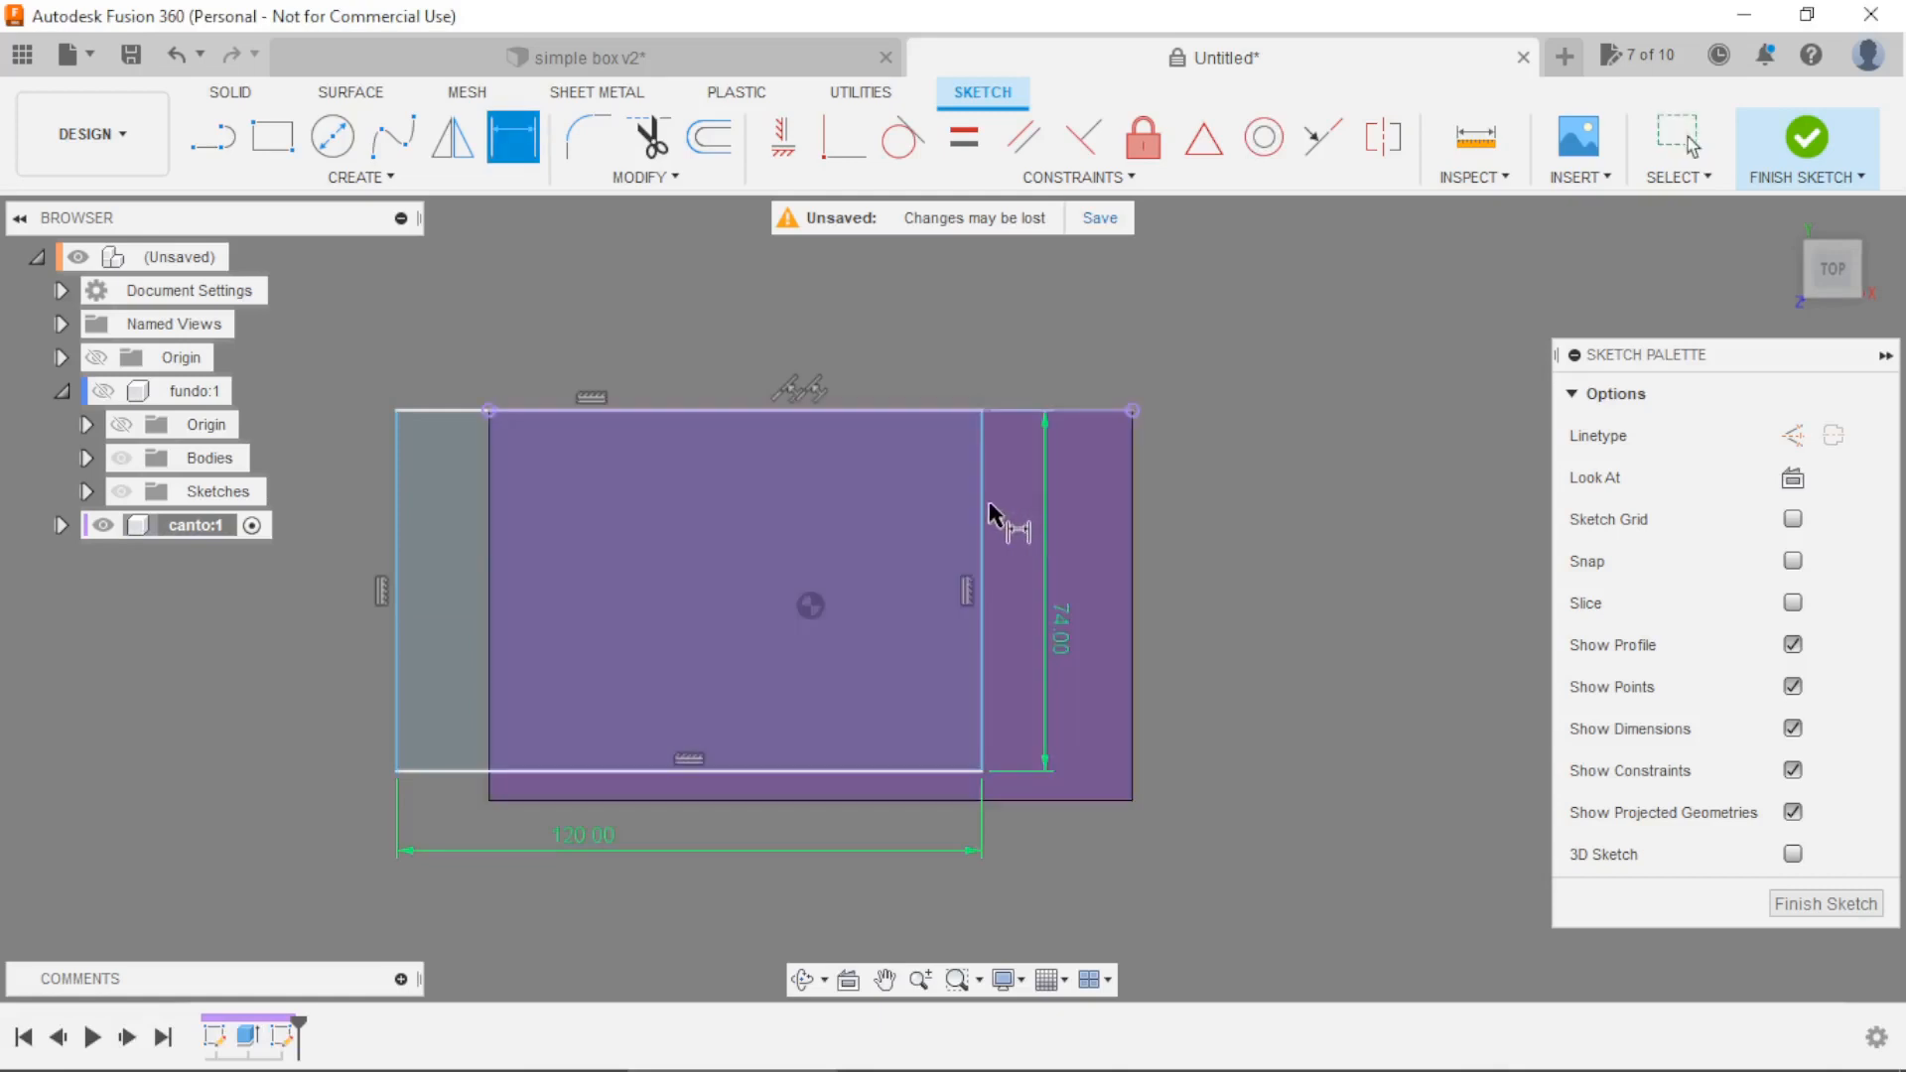
pyautogui.click(985, 501)
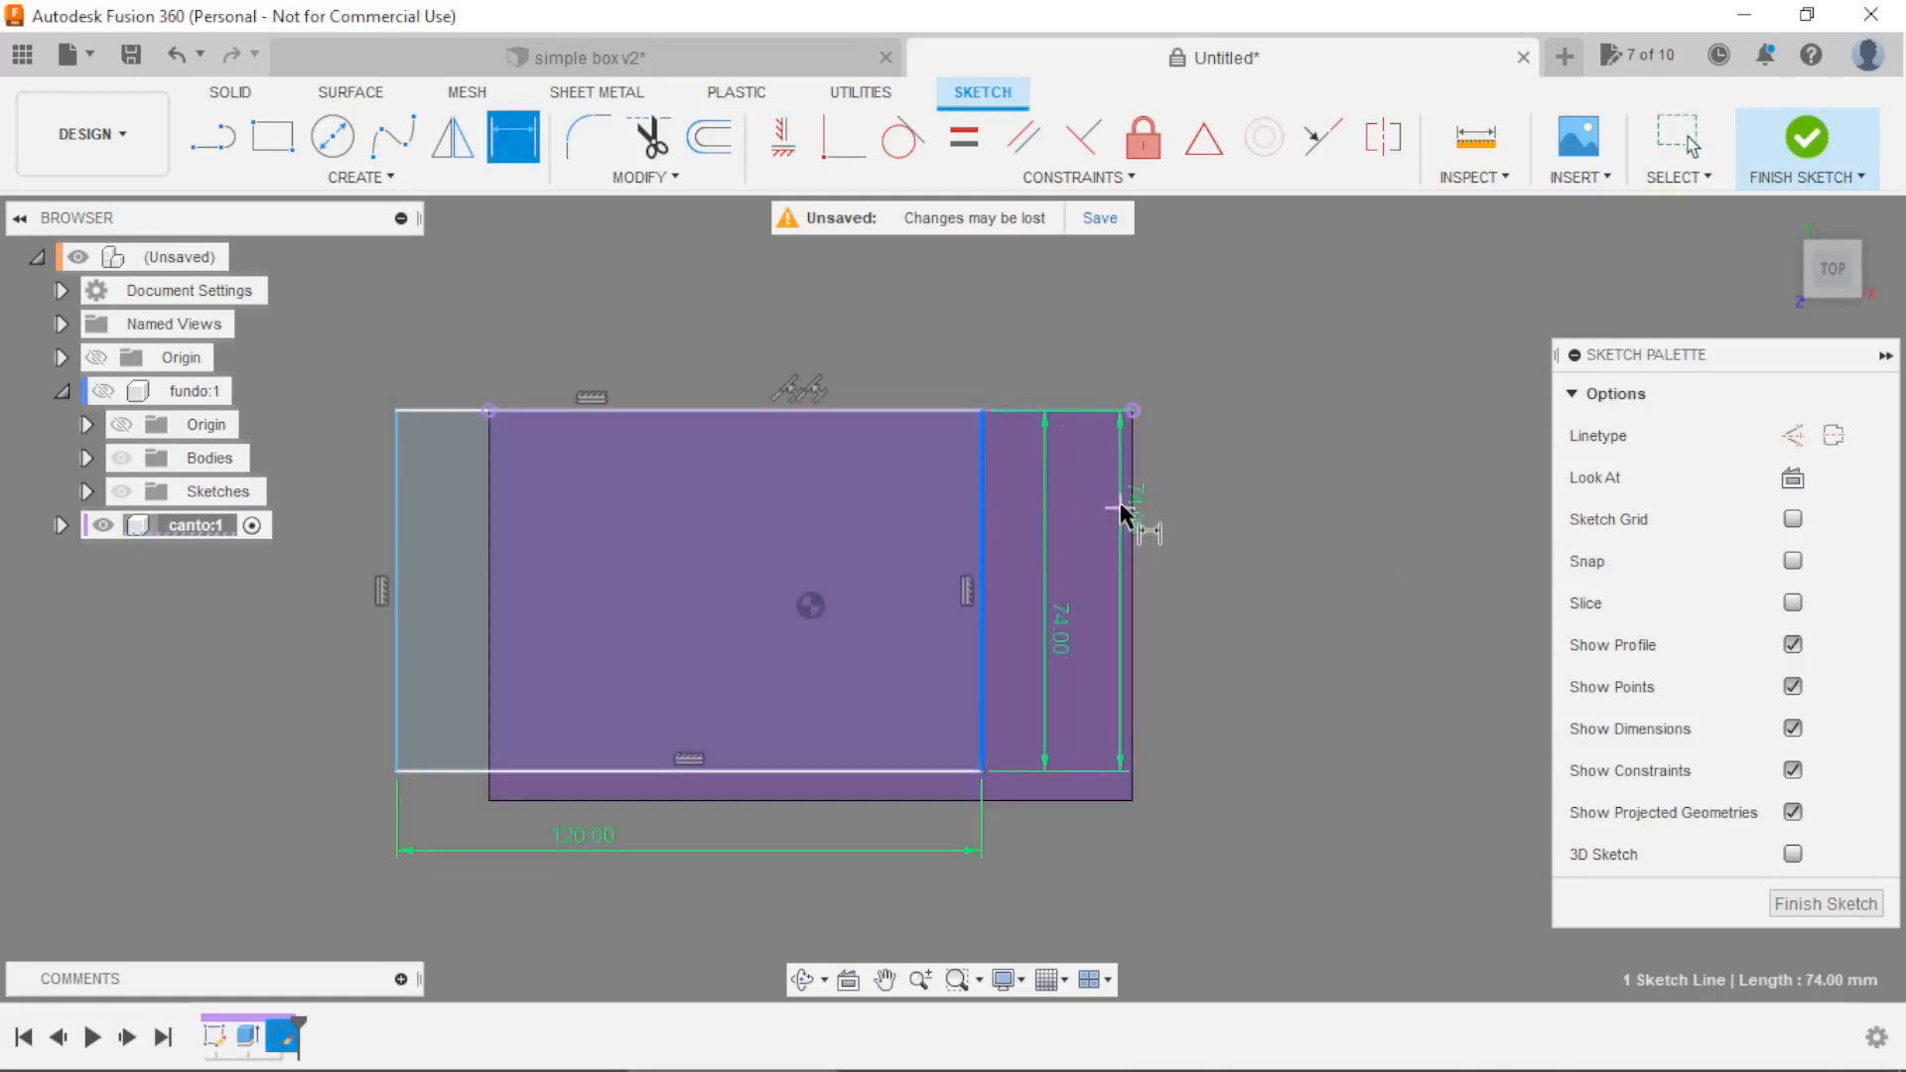
pyautogui.click(1133, 409)
pyautogui.click(1080, 326)
pyautogui.write('6')
pyautogui.press('Return')
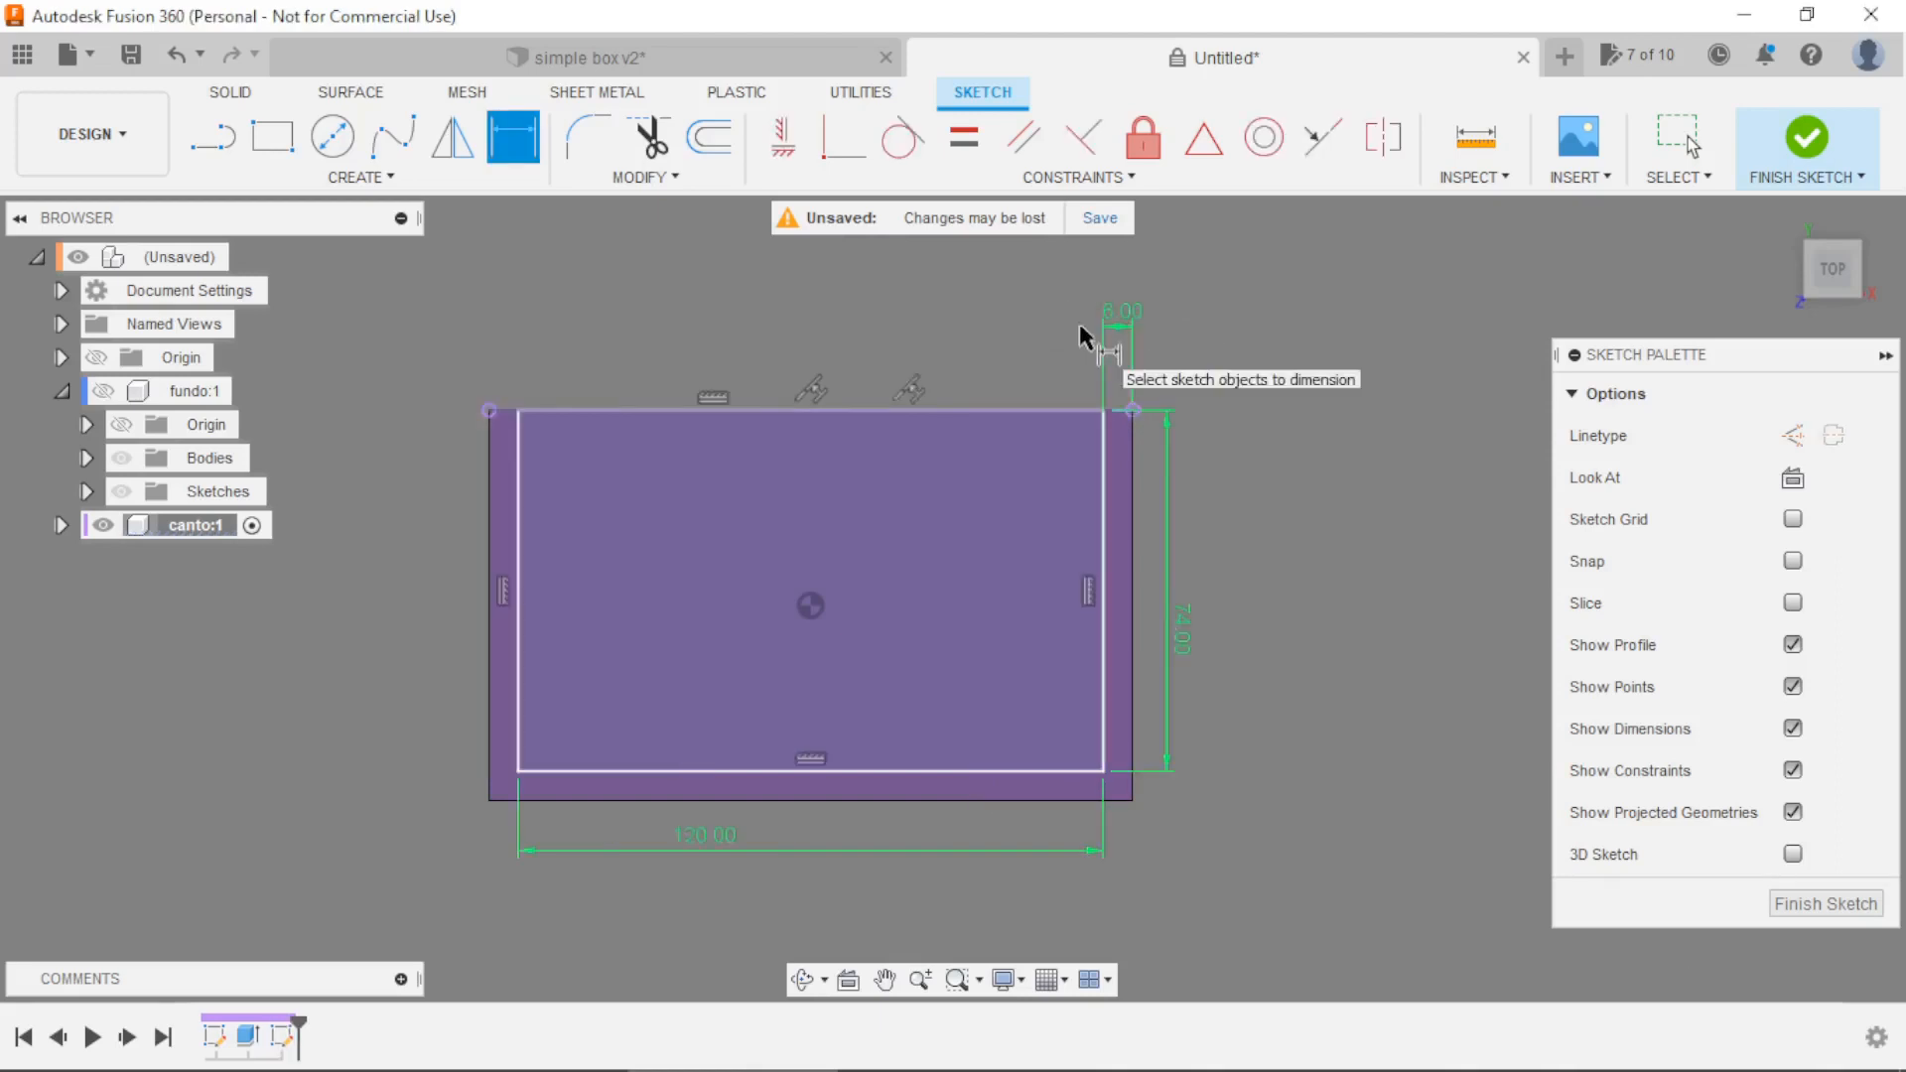
pyautogui.click(1807, 136)
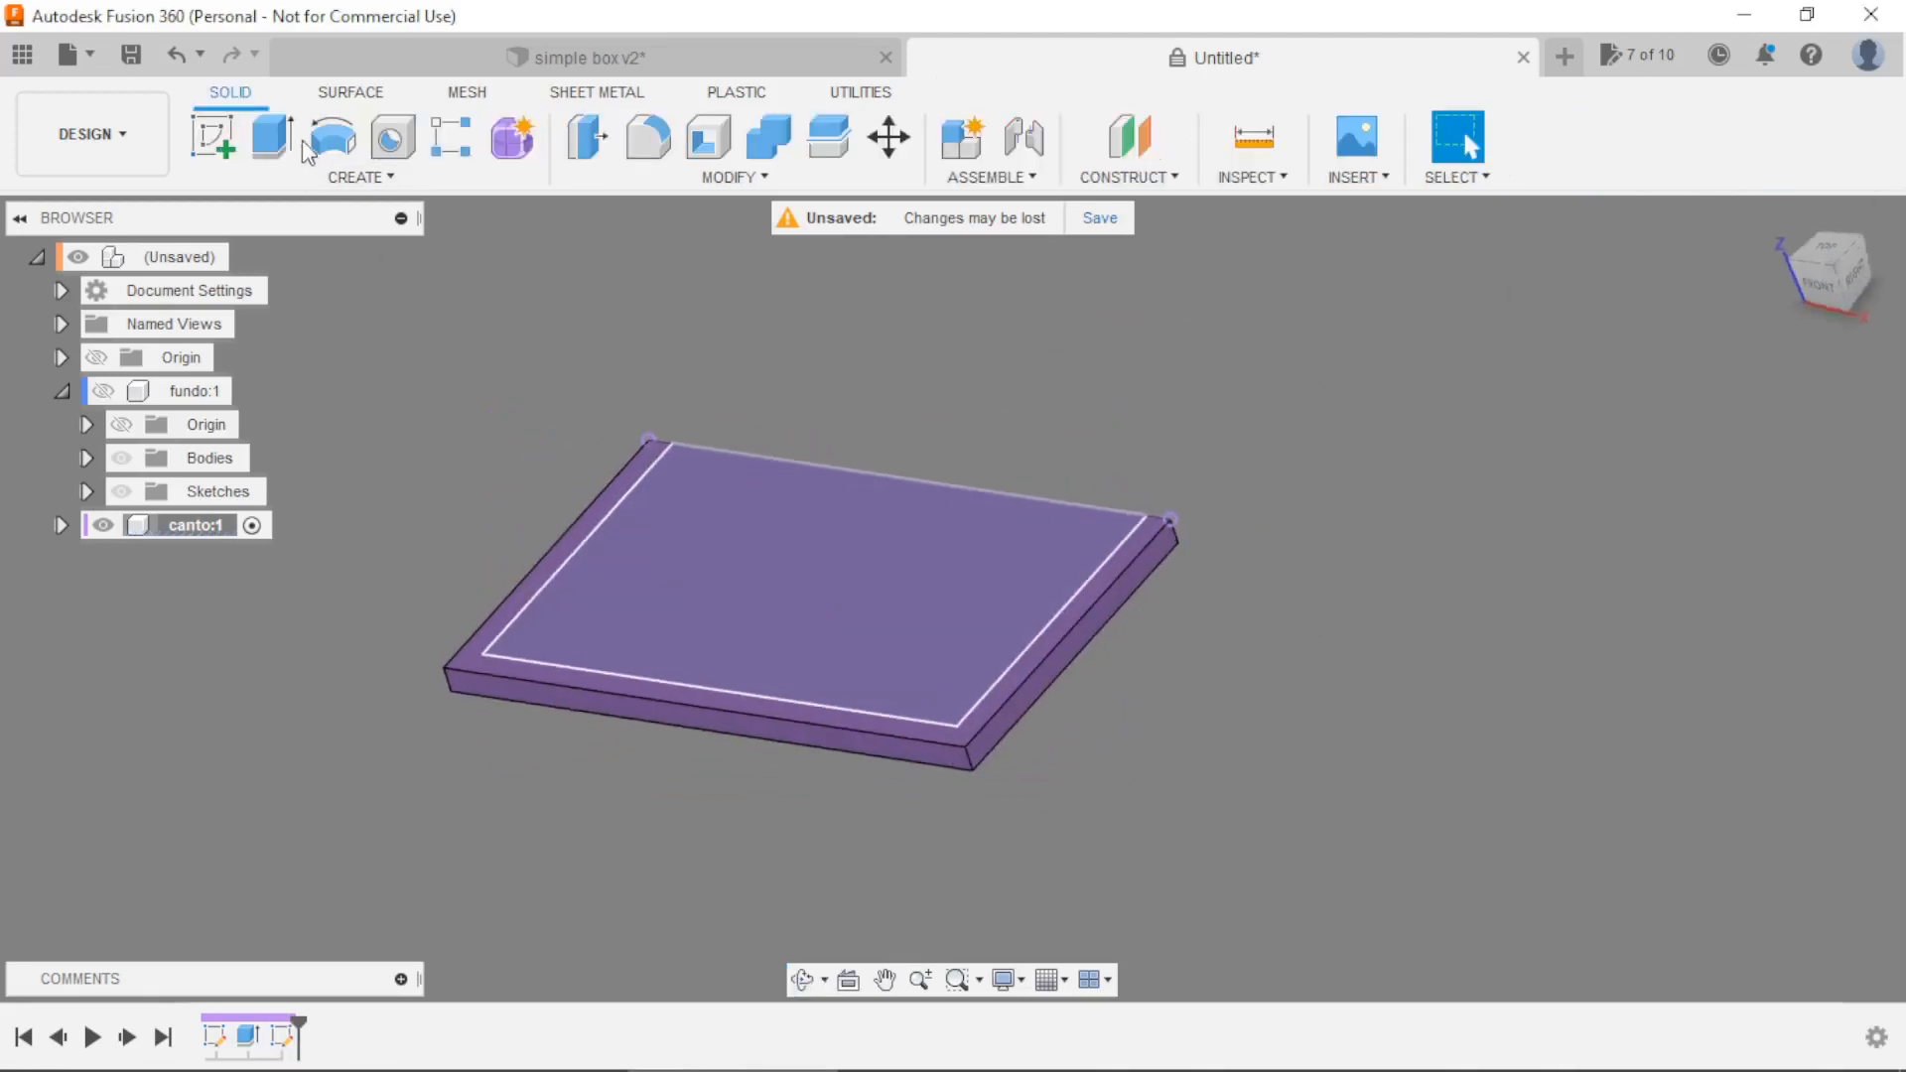
# Extrude the inner rectangle profile 6 mm upward to form the plate's raised step.
pyautogui.click(272, 136)
pyautogui.write('6')
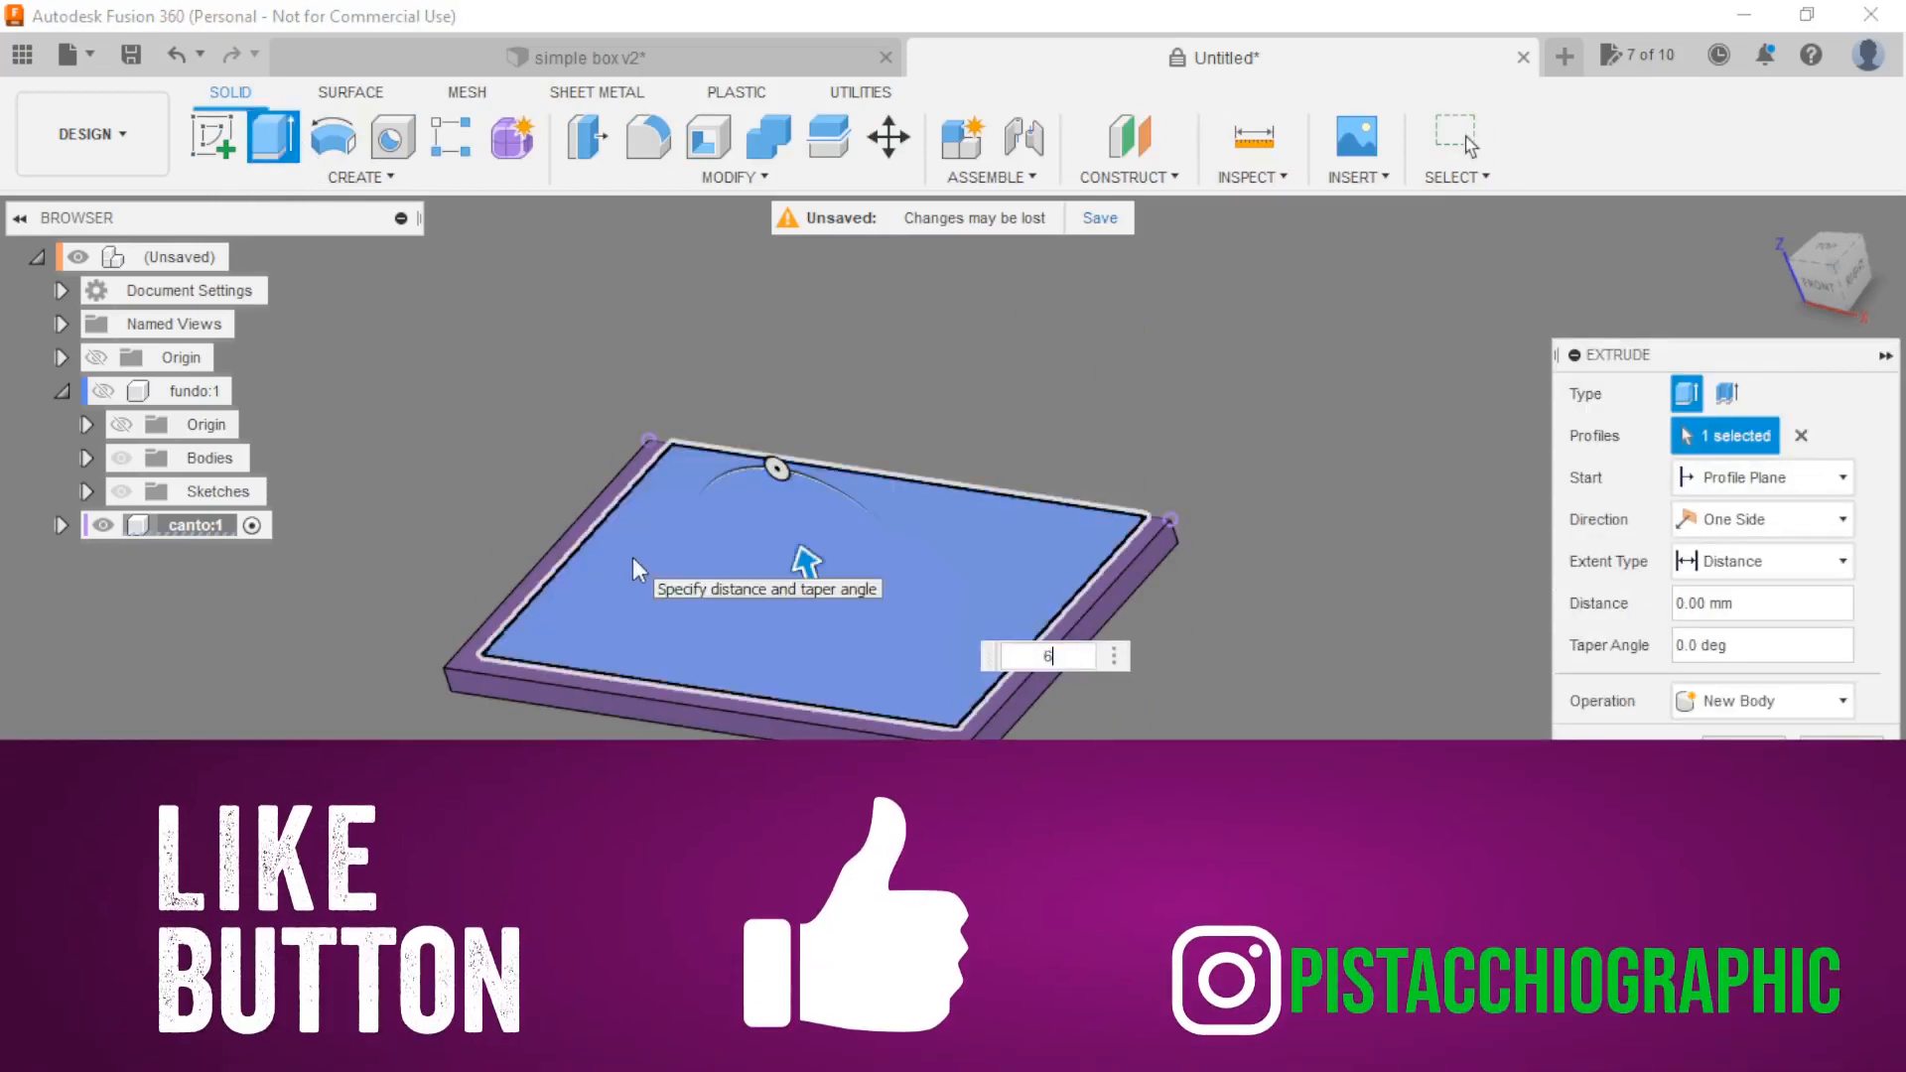
pyautogui.press('Return')
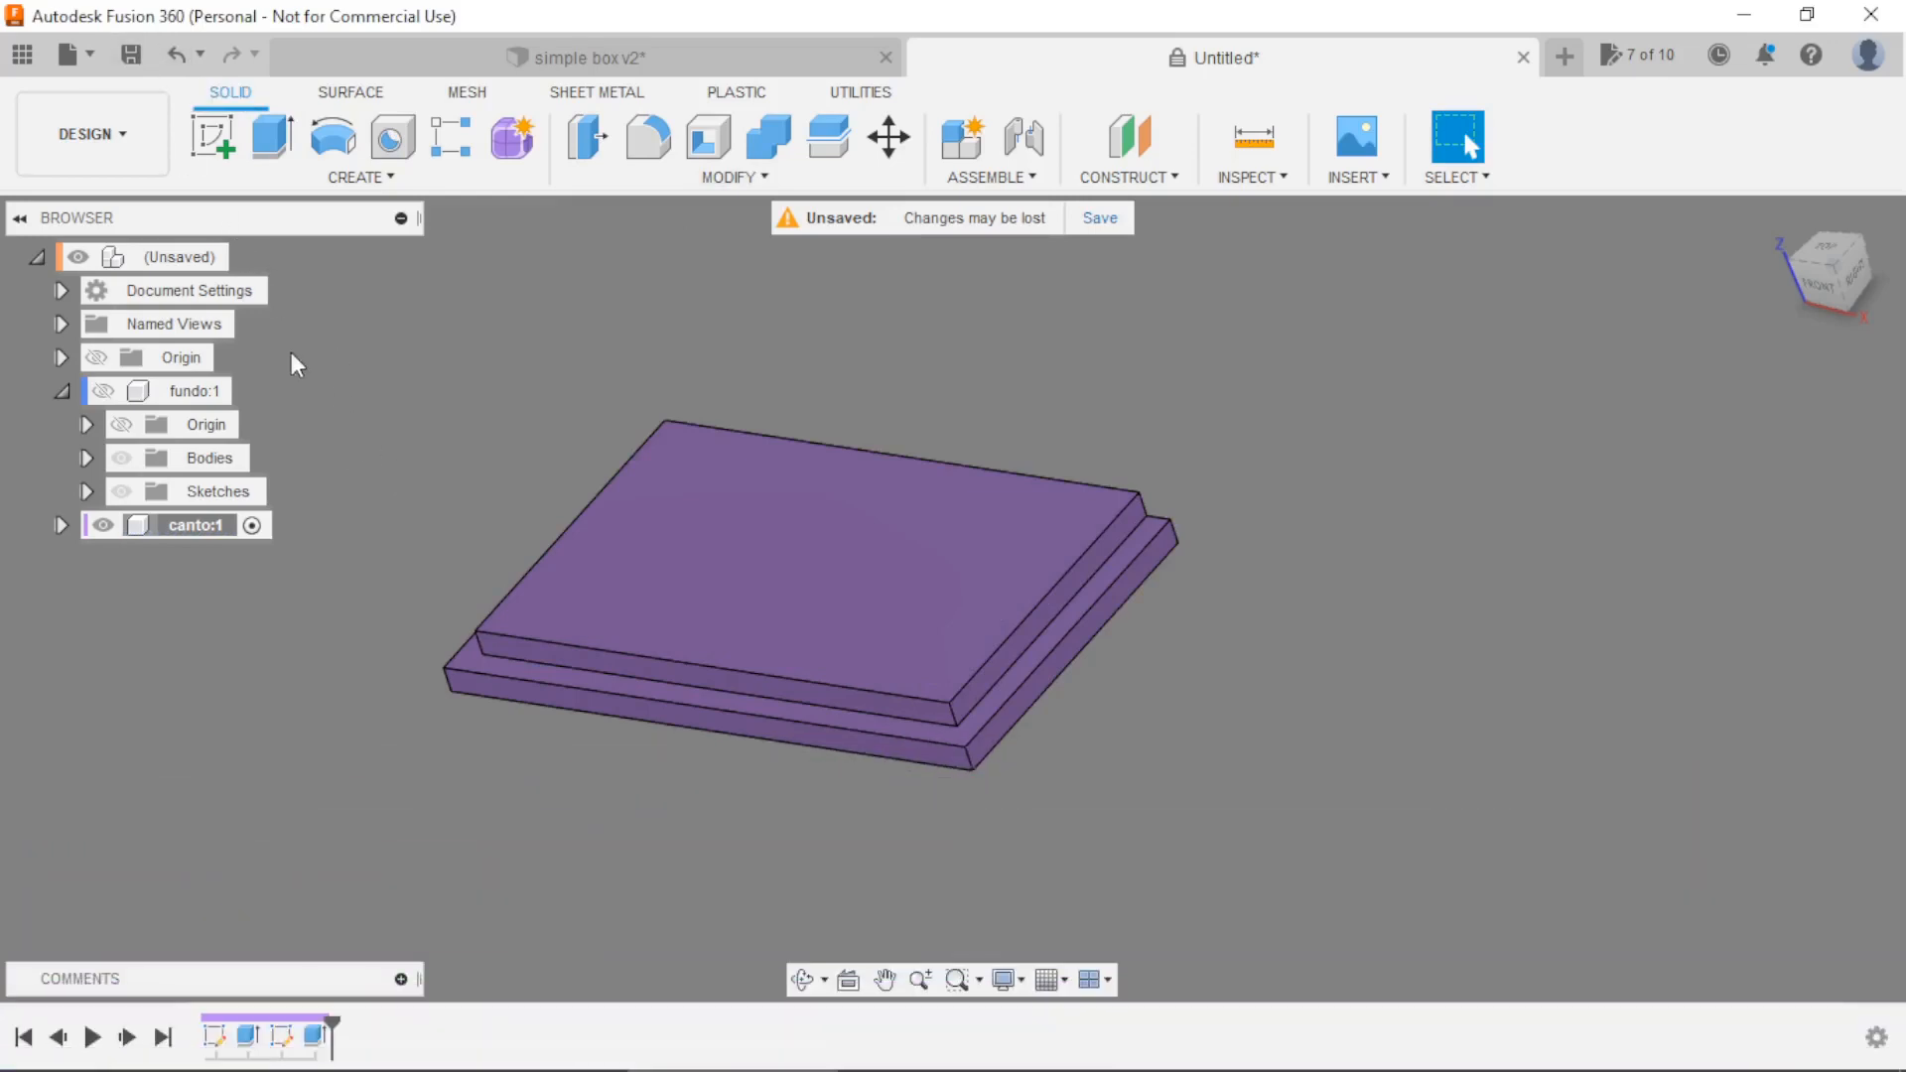
# Activate the top-level assembly and create an activated internal standard component named lateral in it.
pyautogui.click(243, 257)
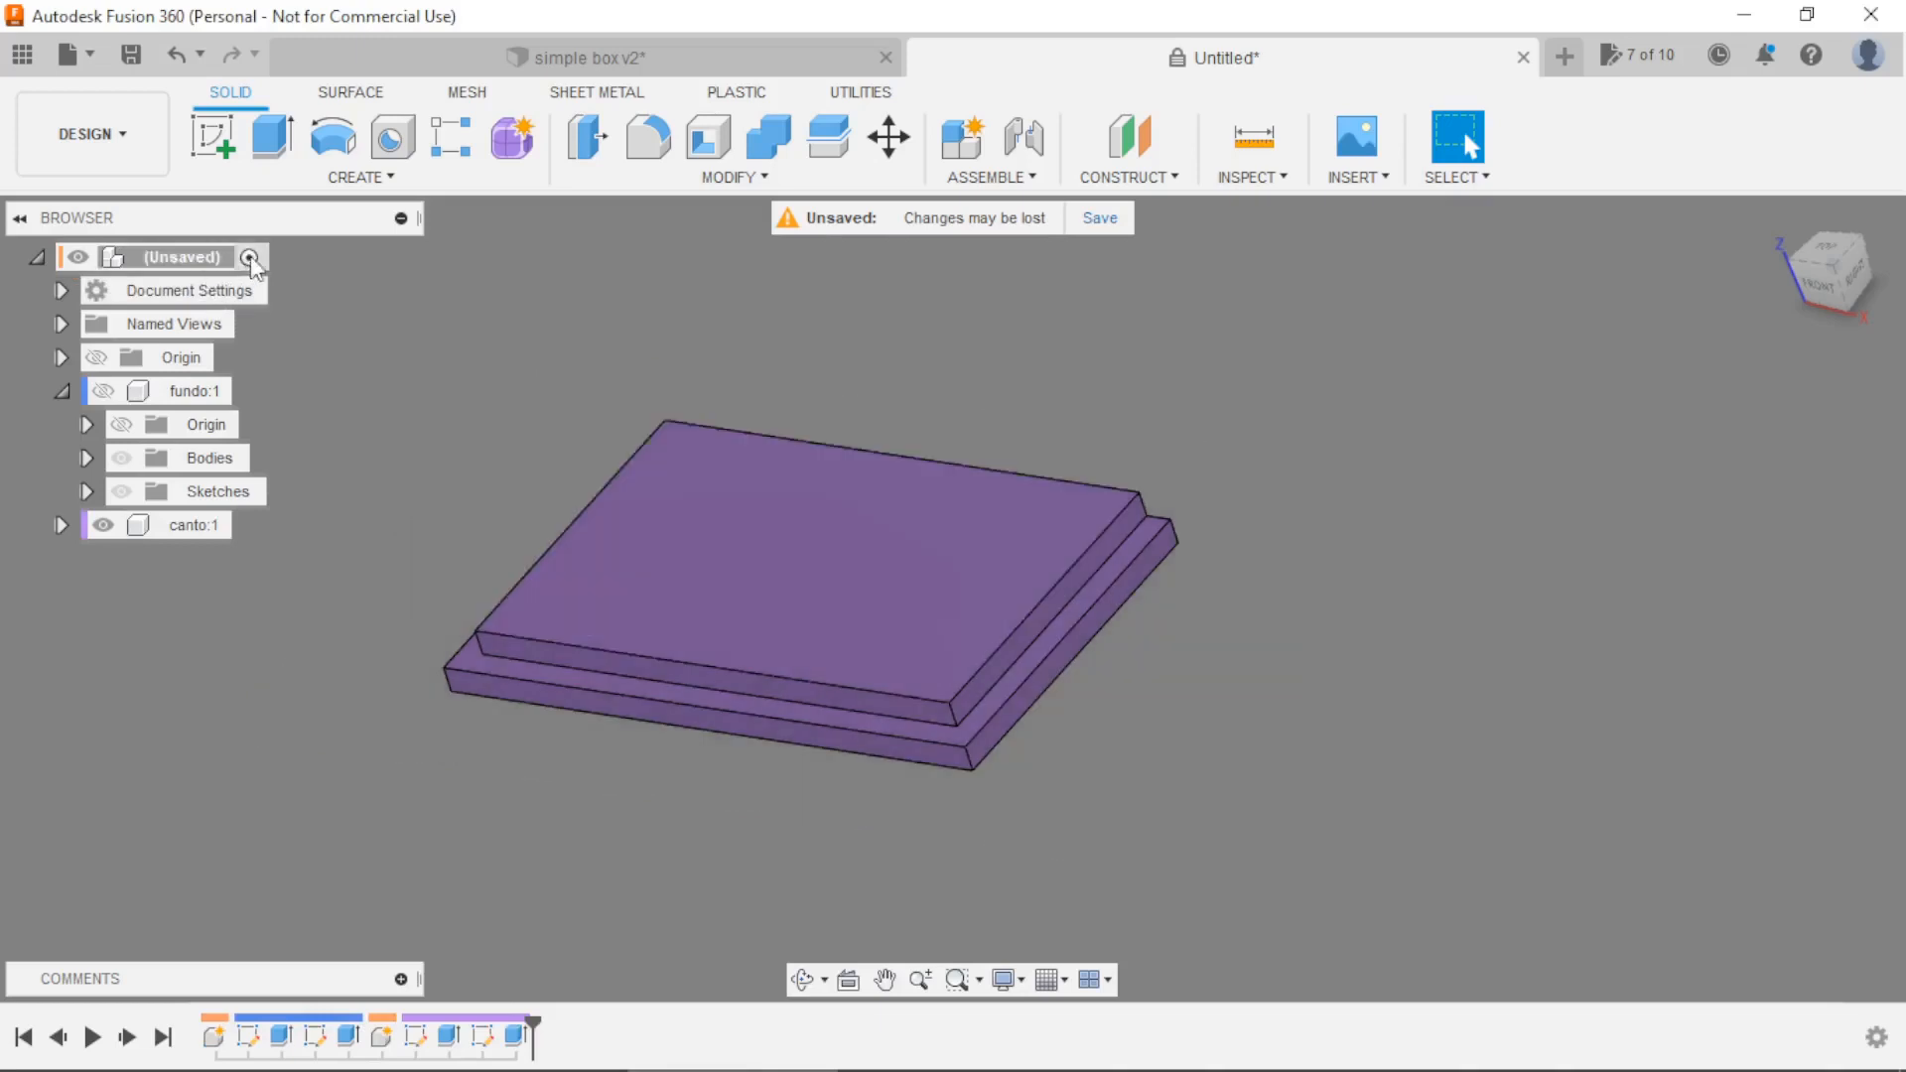
pyautogui.click(388, 179)
pyautogui.click(295, 212)
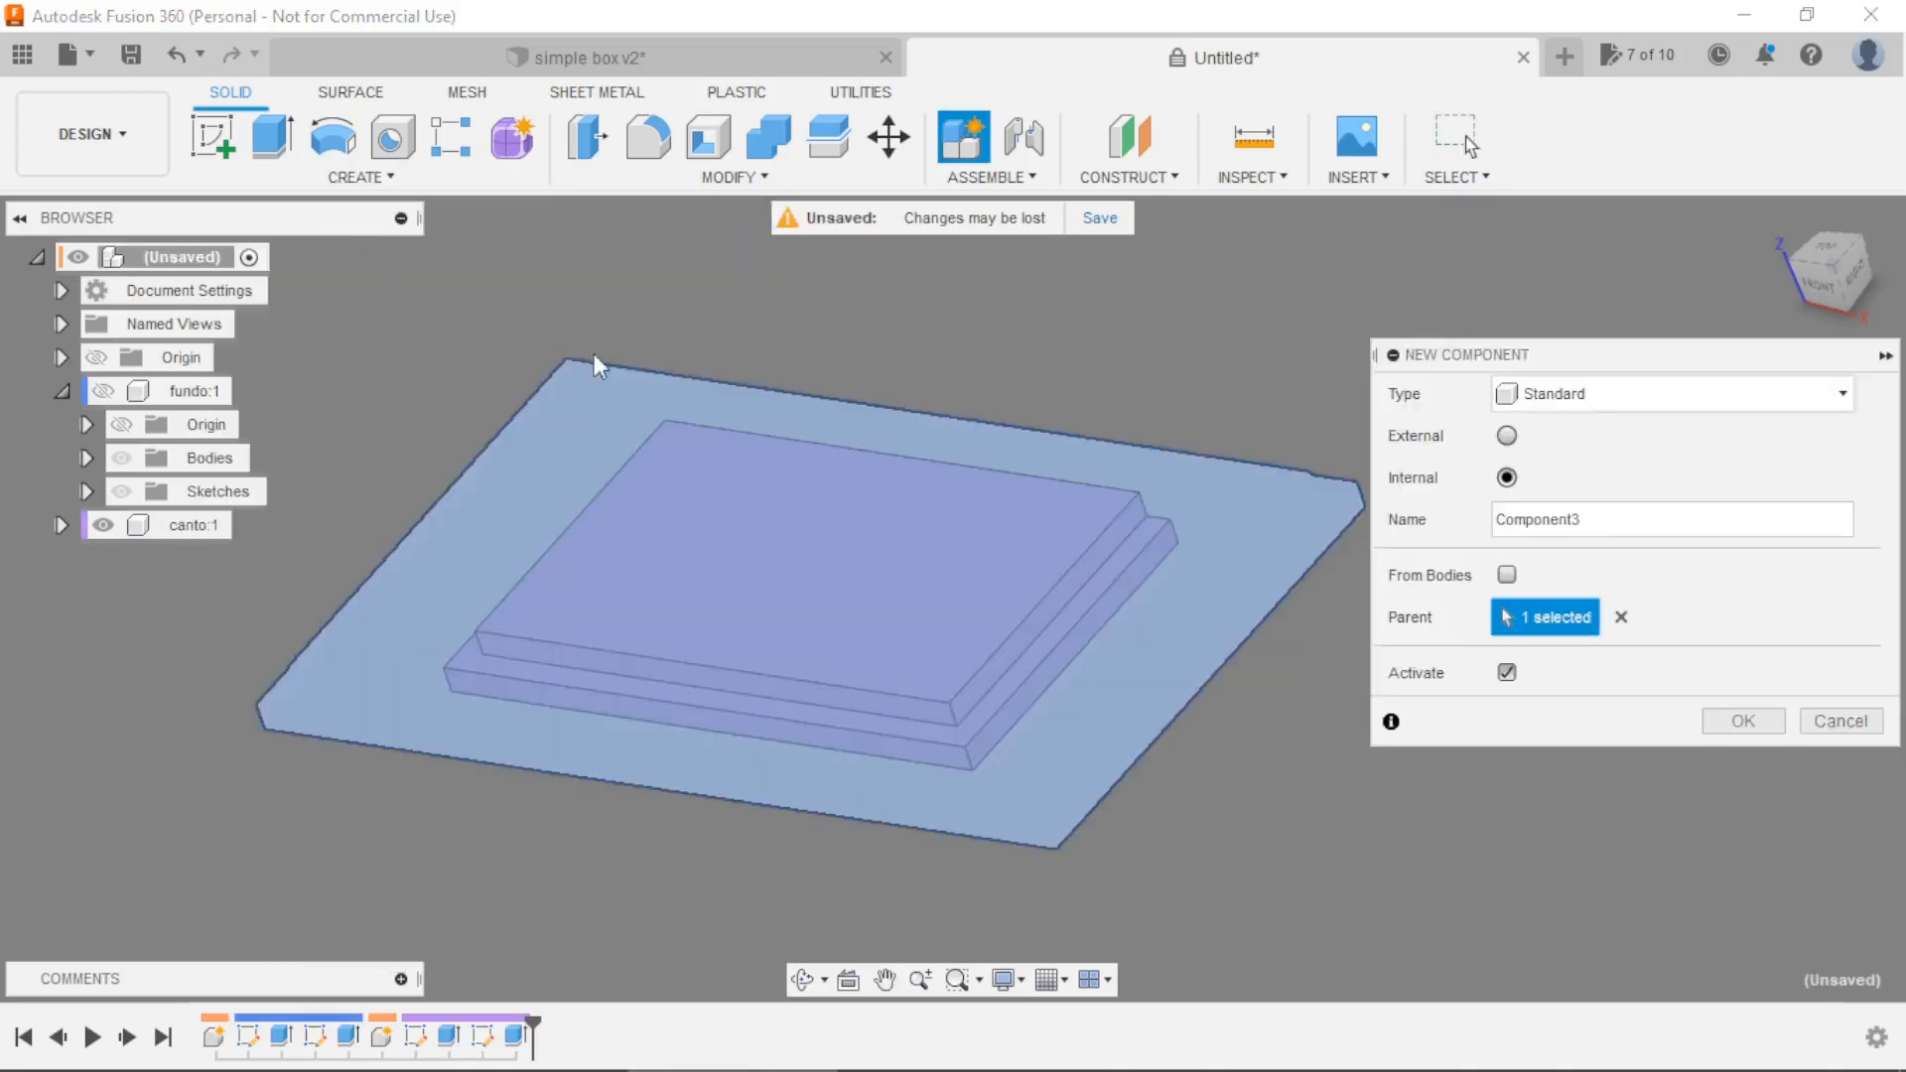
pyautogui.doubleClick(1627, 516)
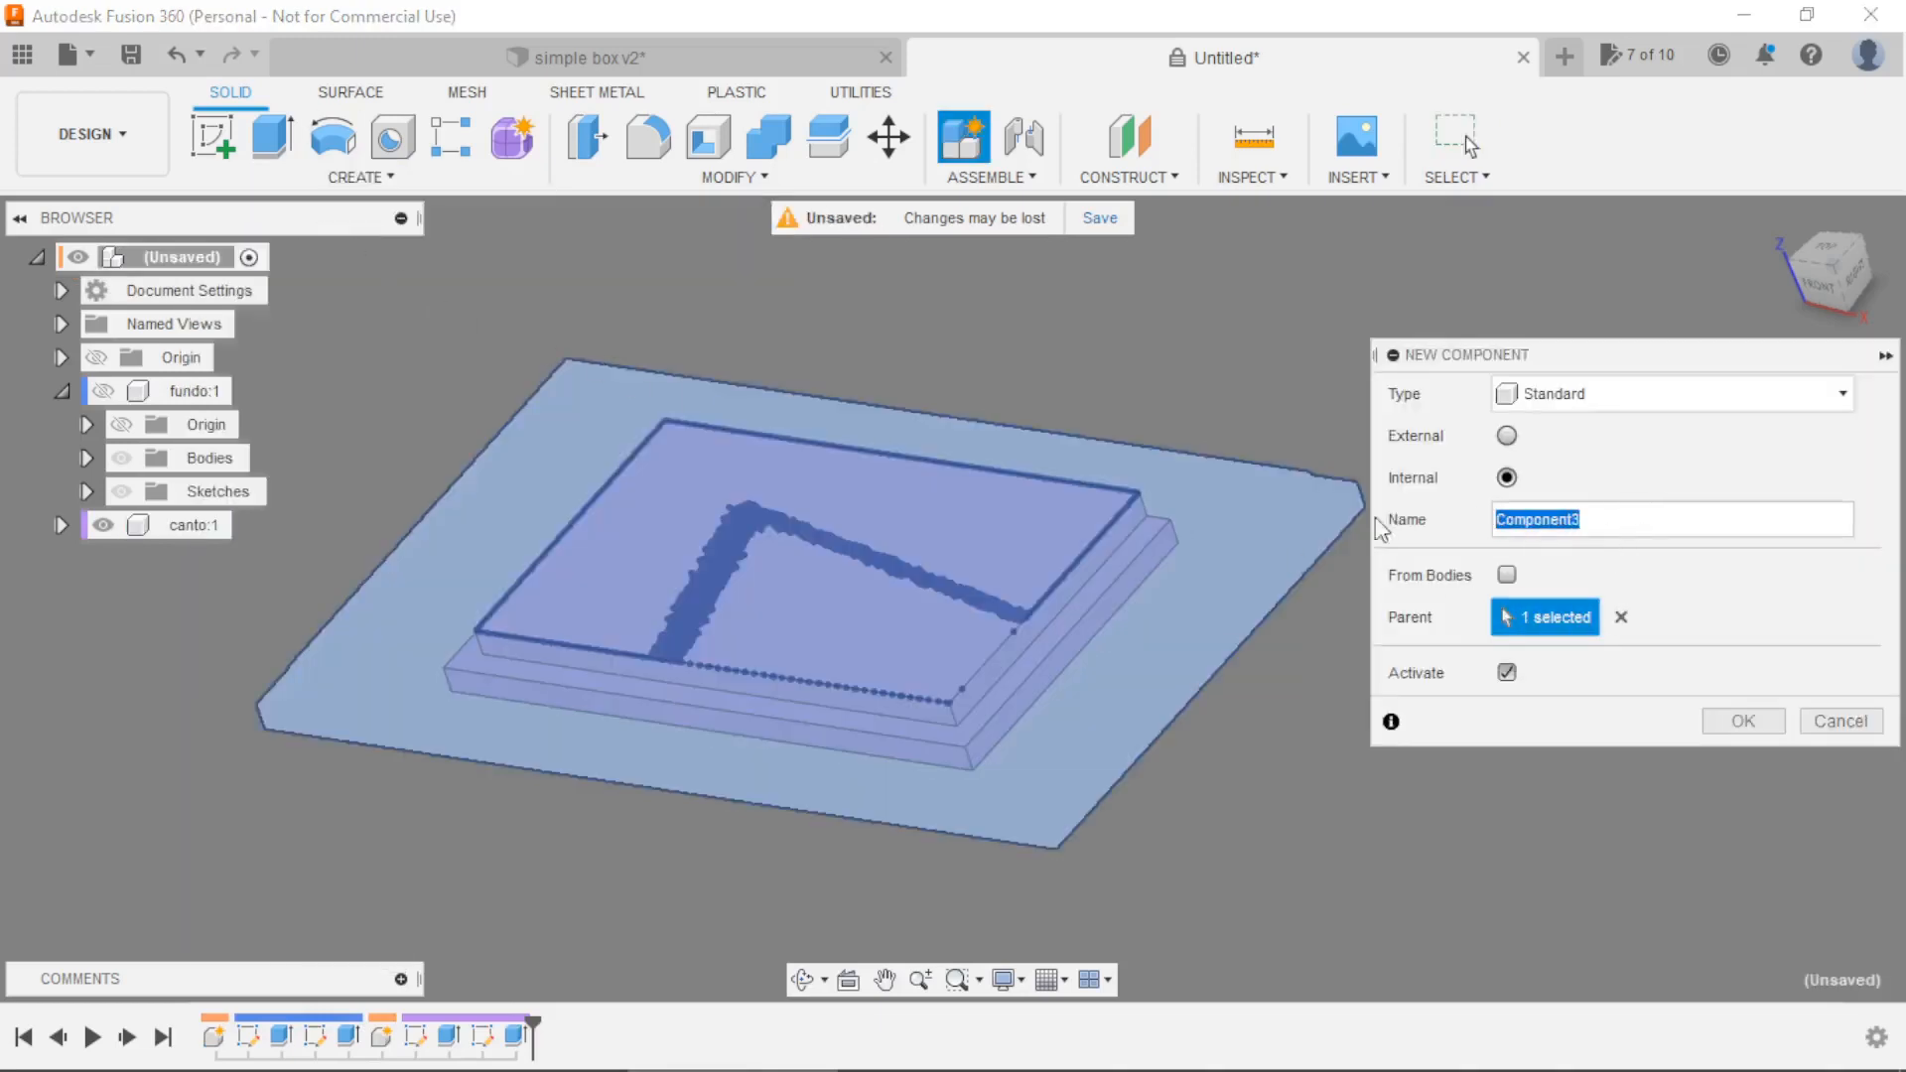
pyautogui.write('lateral')
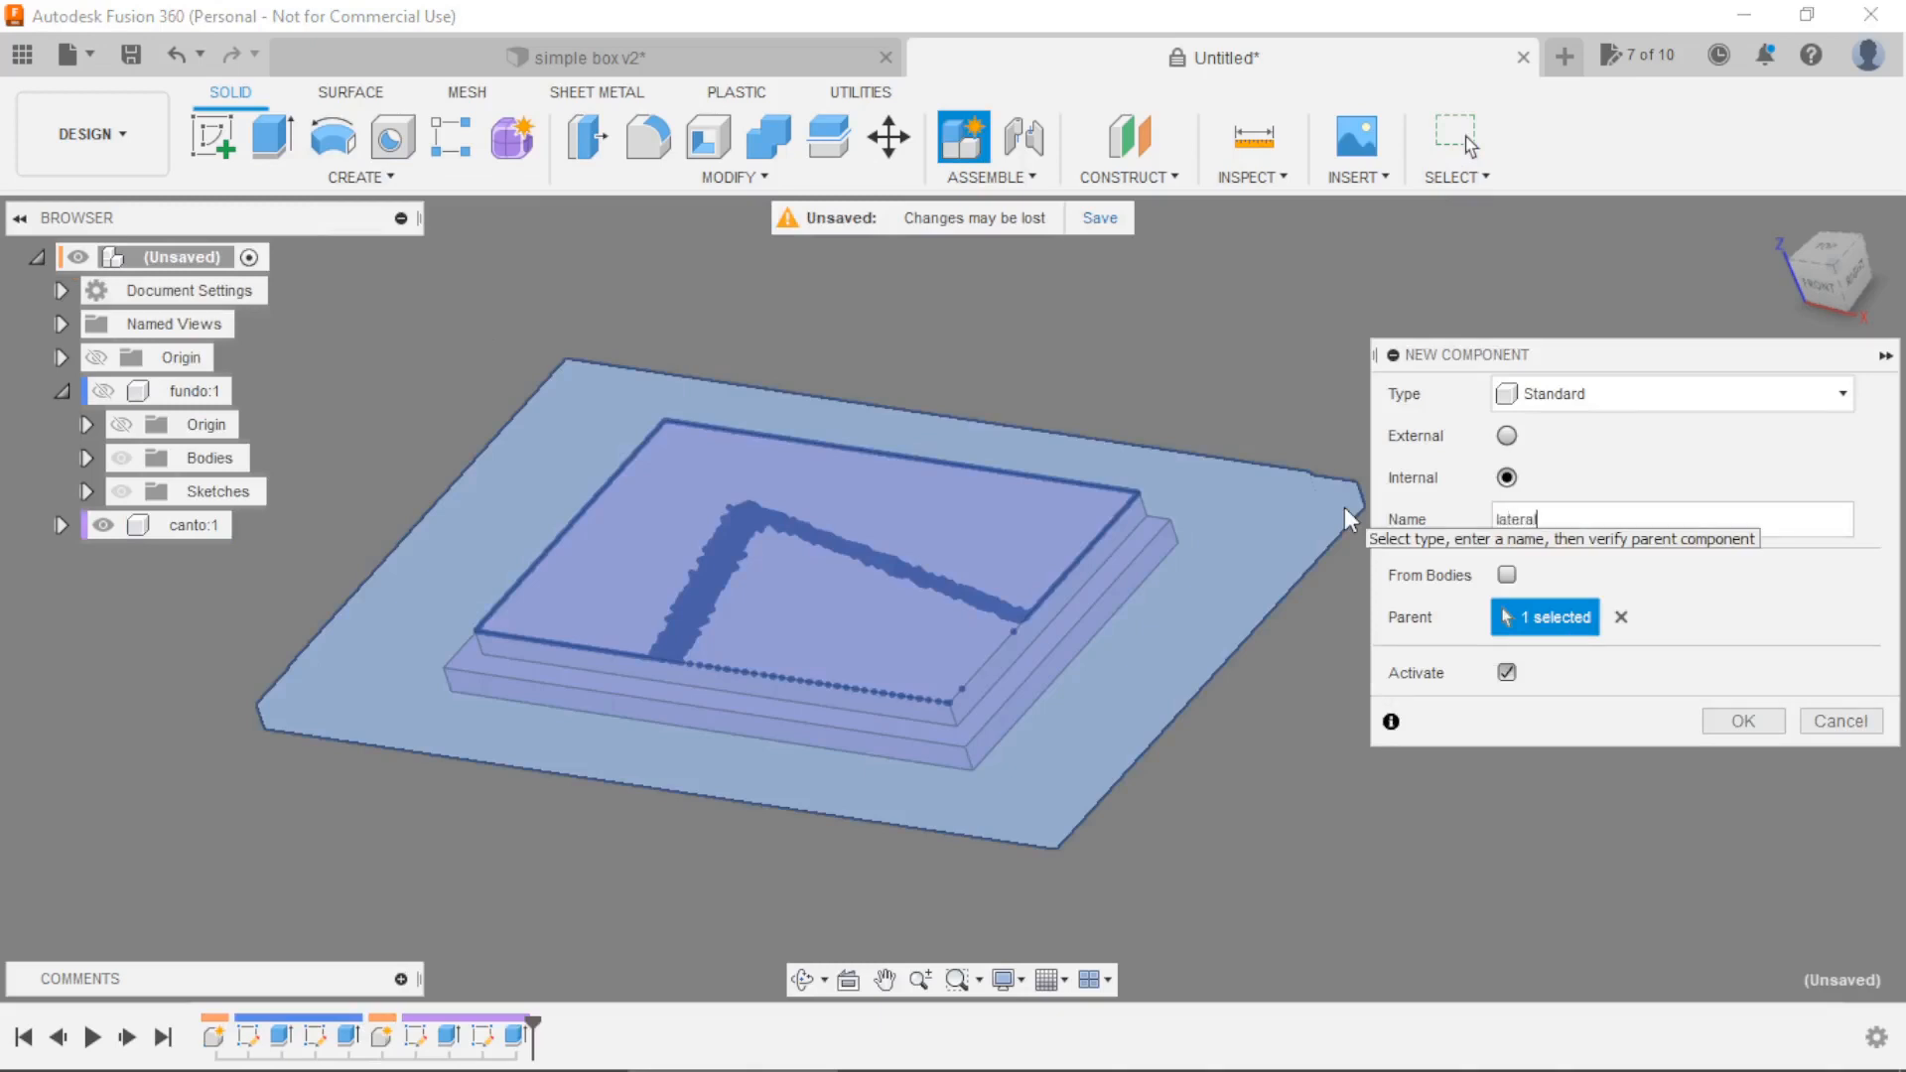
pyautogui.press('Return')
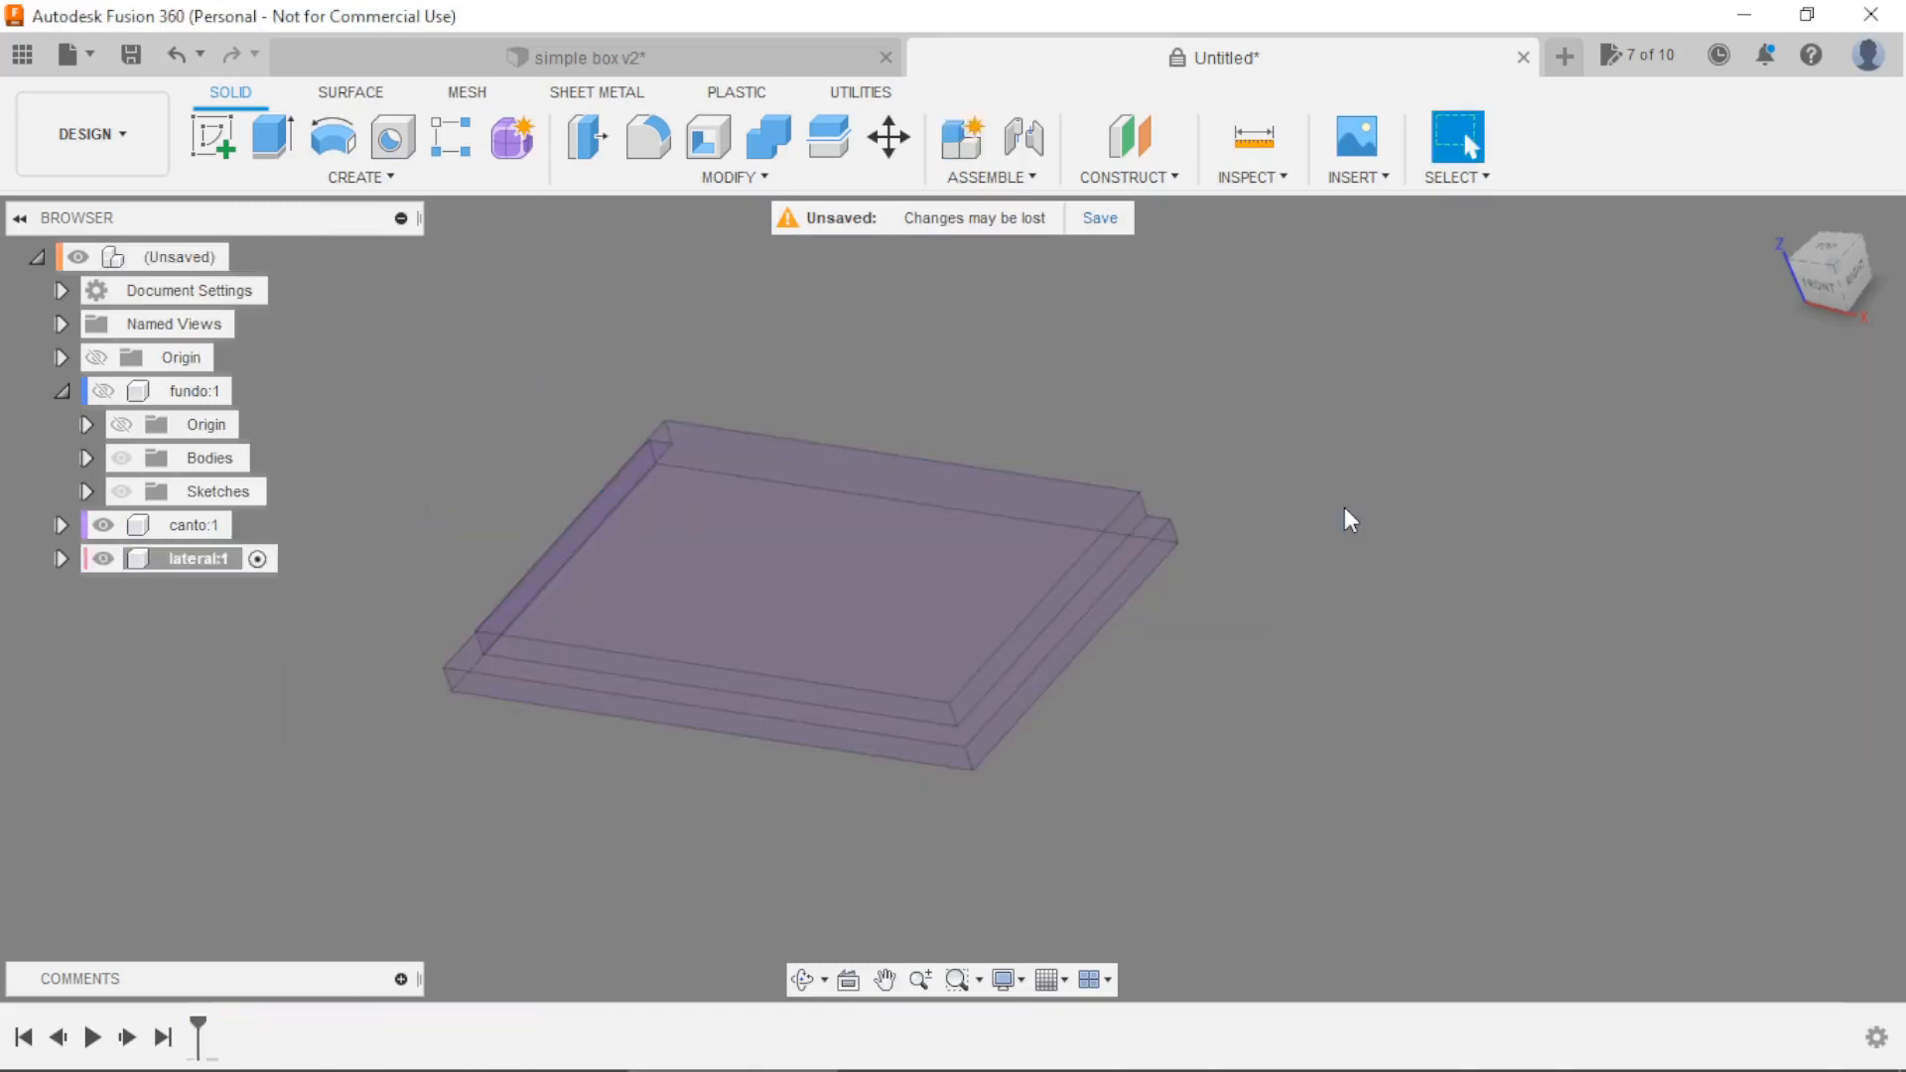
# Isolate the lateral component and start a sketch on its horizontal origin plane.
pyautogui.rightClick(204, 557)
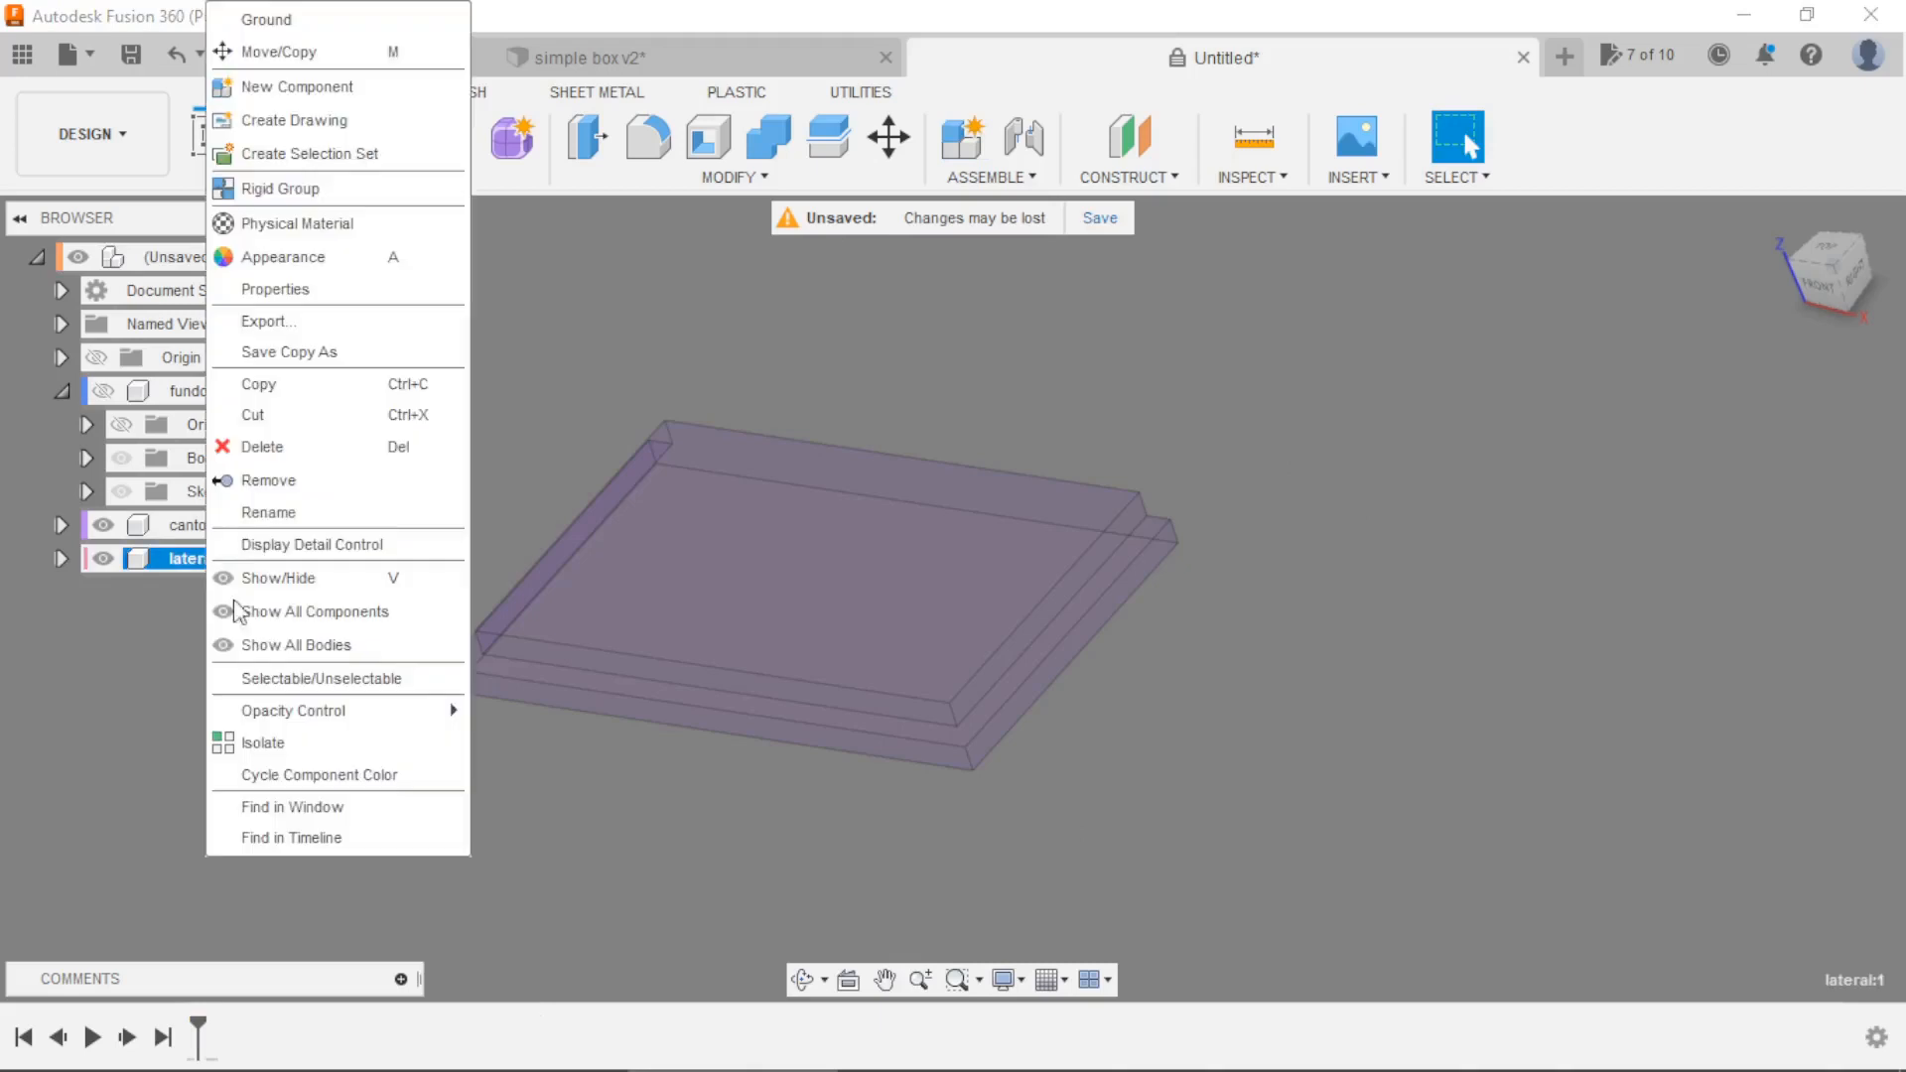
pyautogui.click(283, 740)
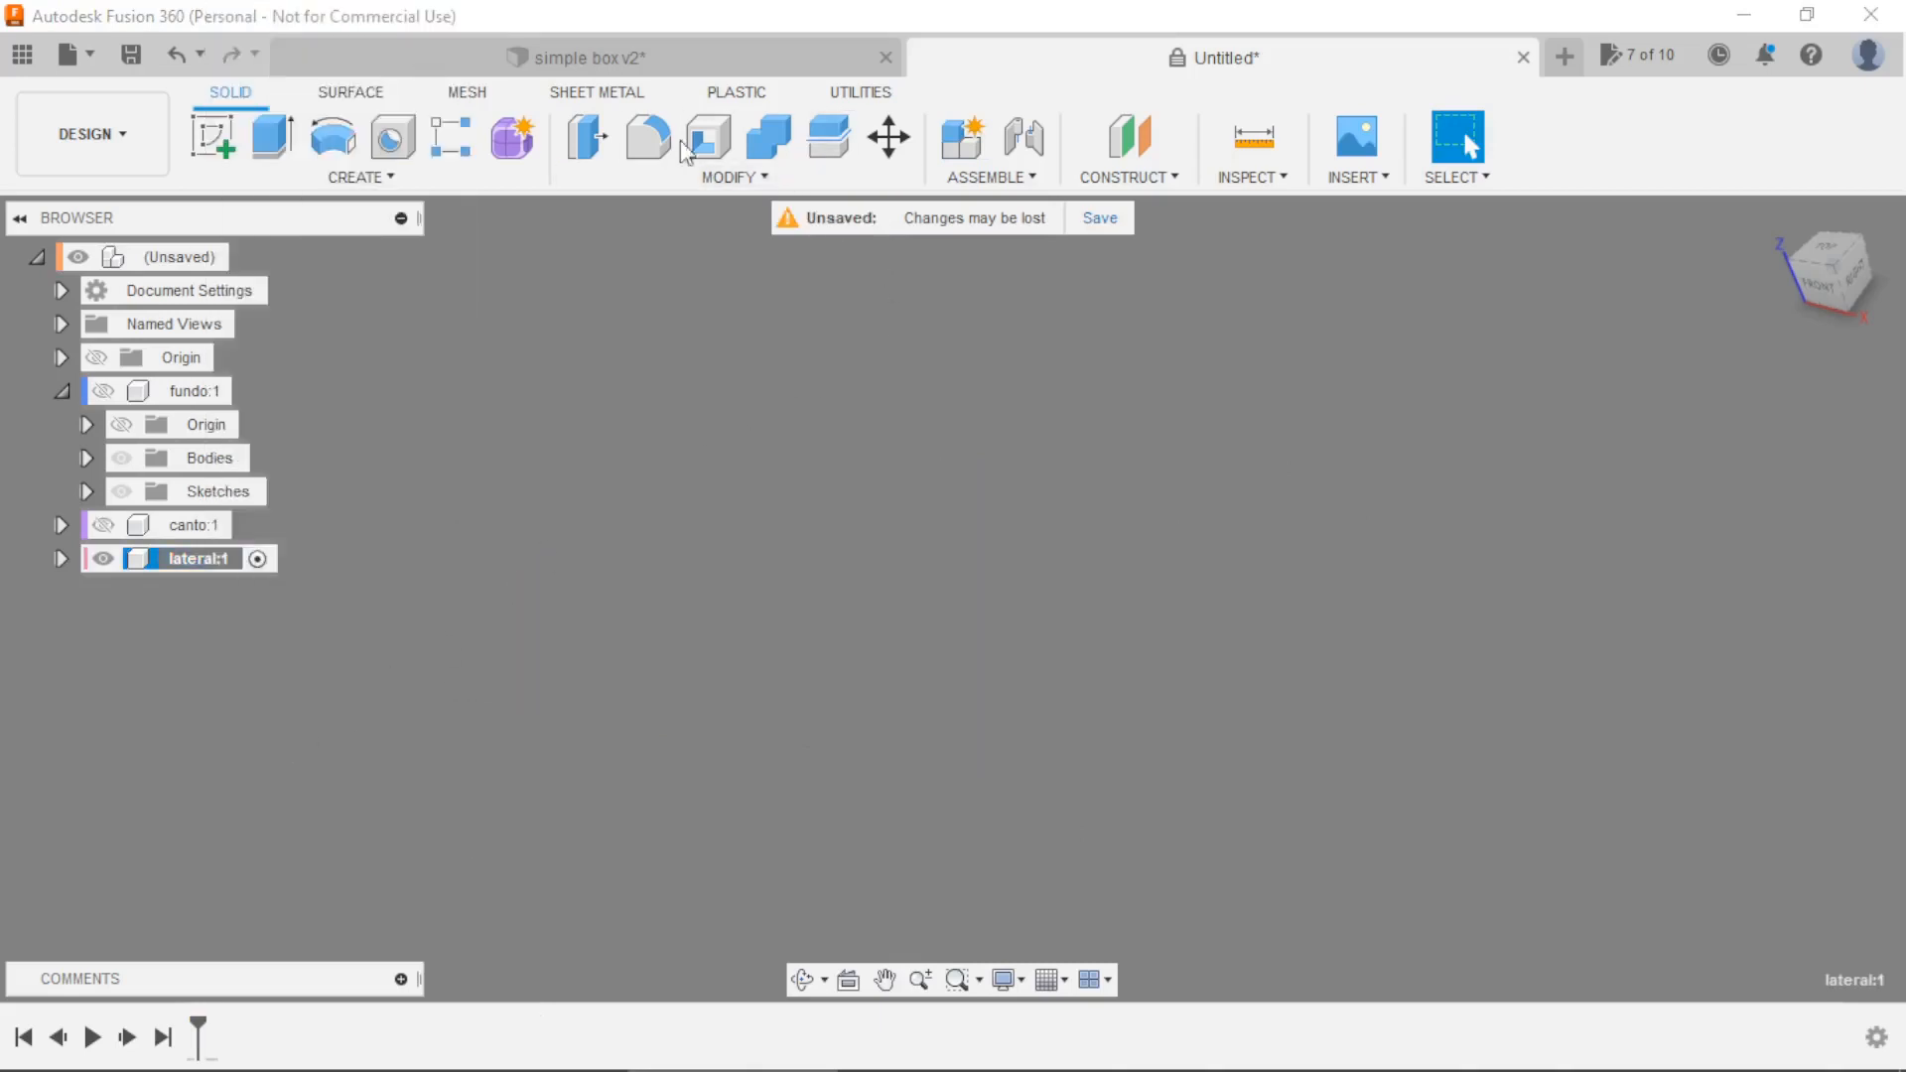
pyautogui.click(220, 149)
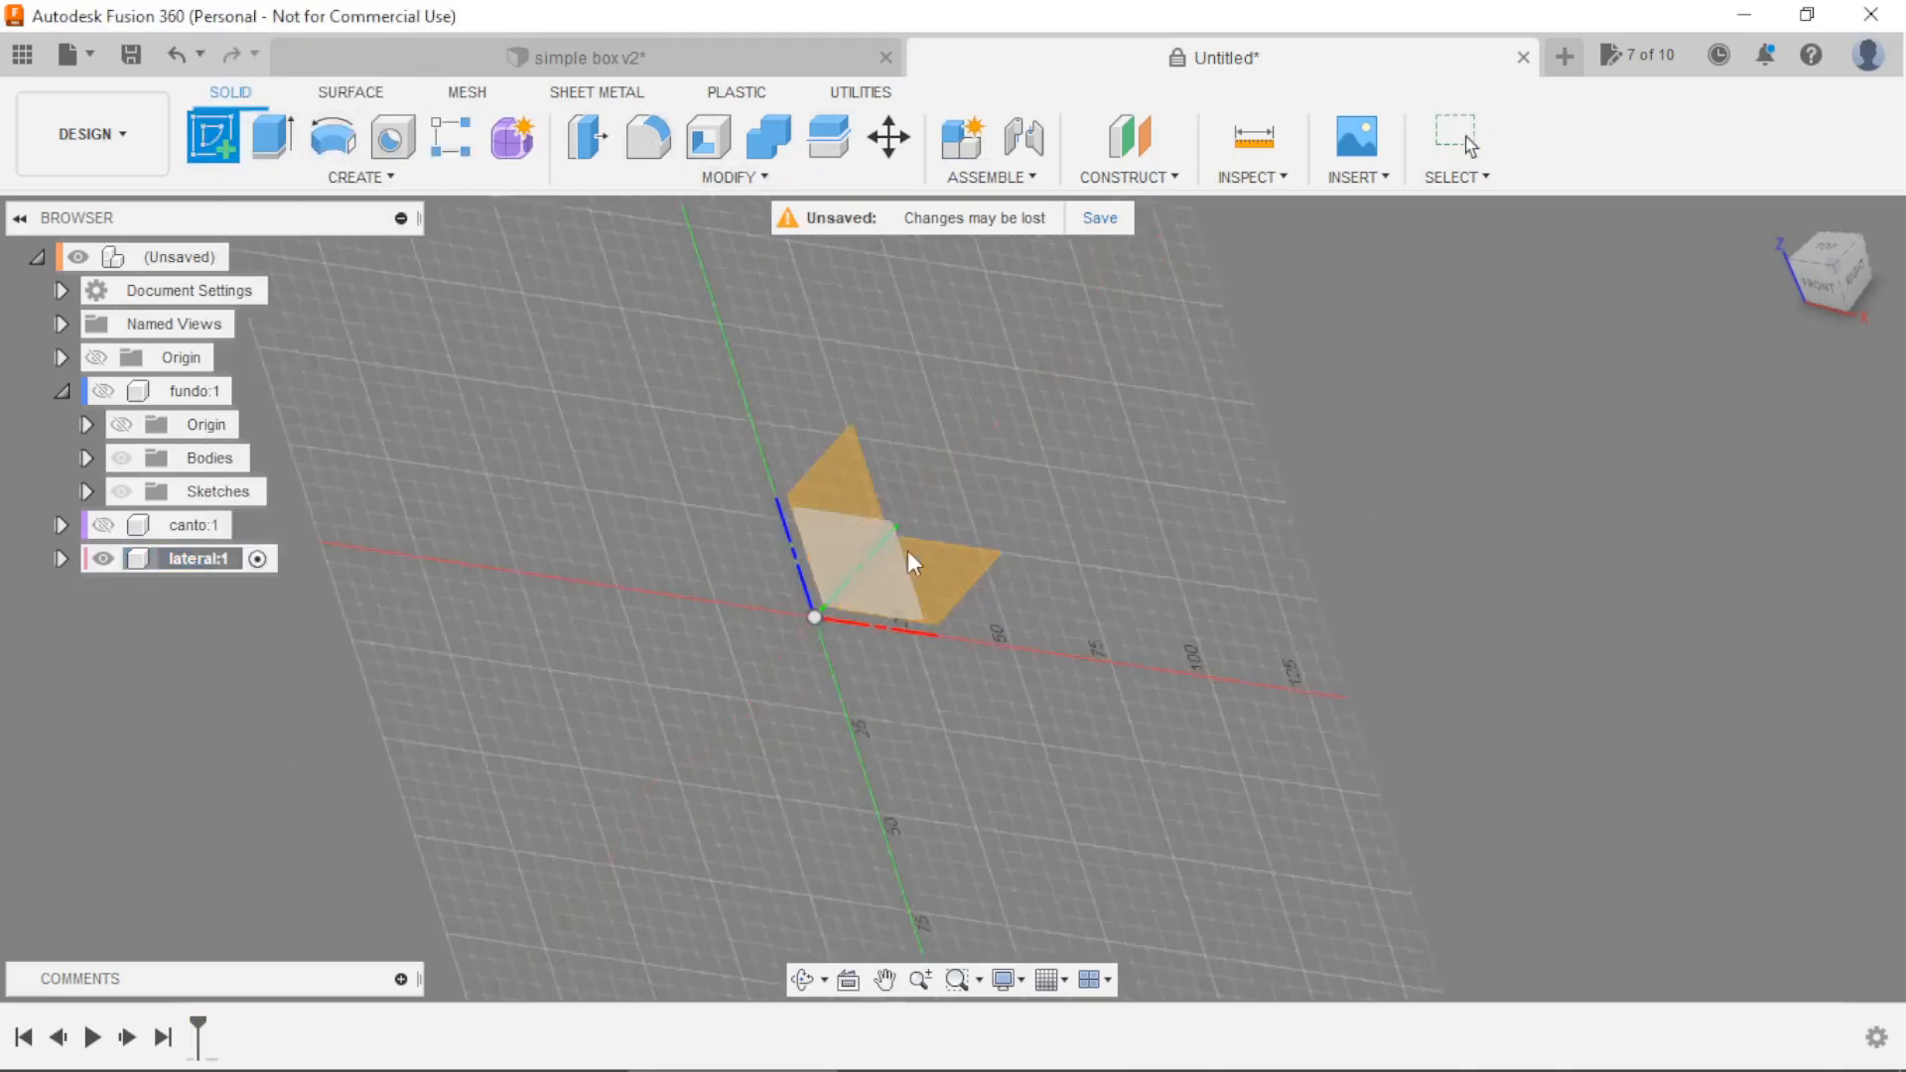
pyautogui.click(941, 570)
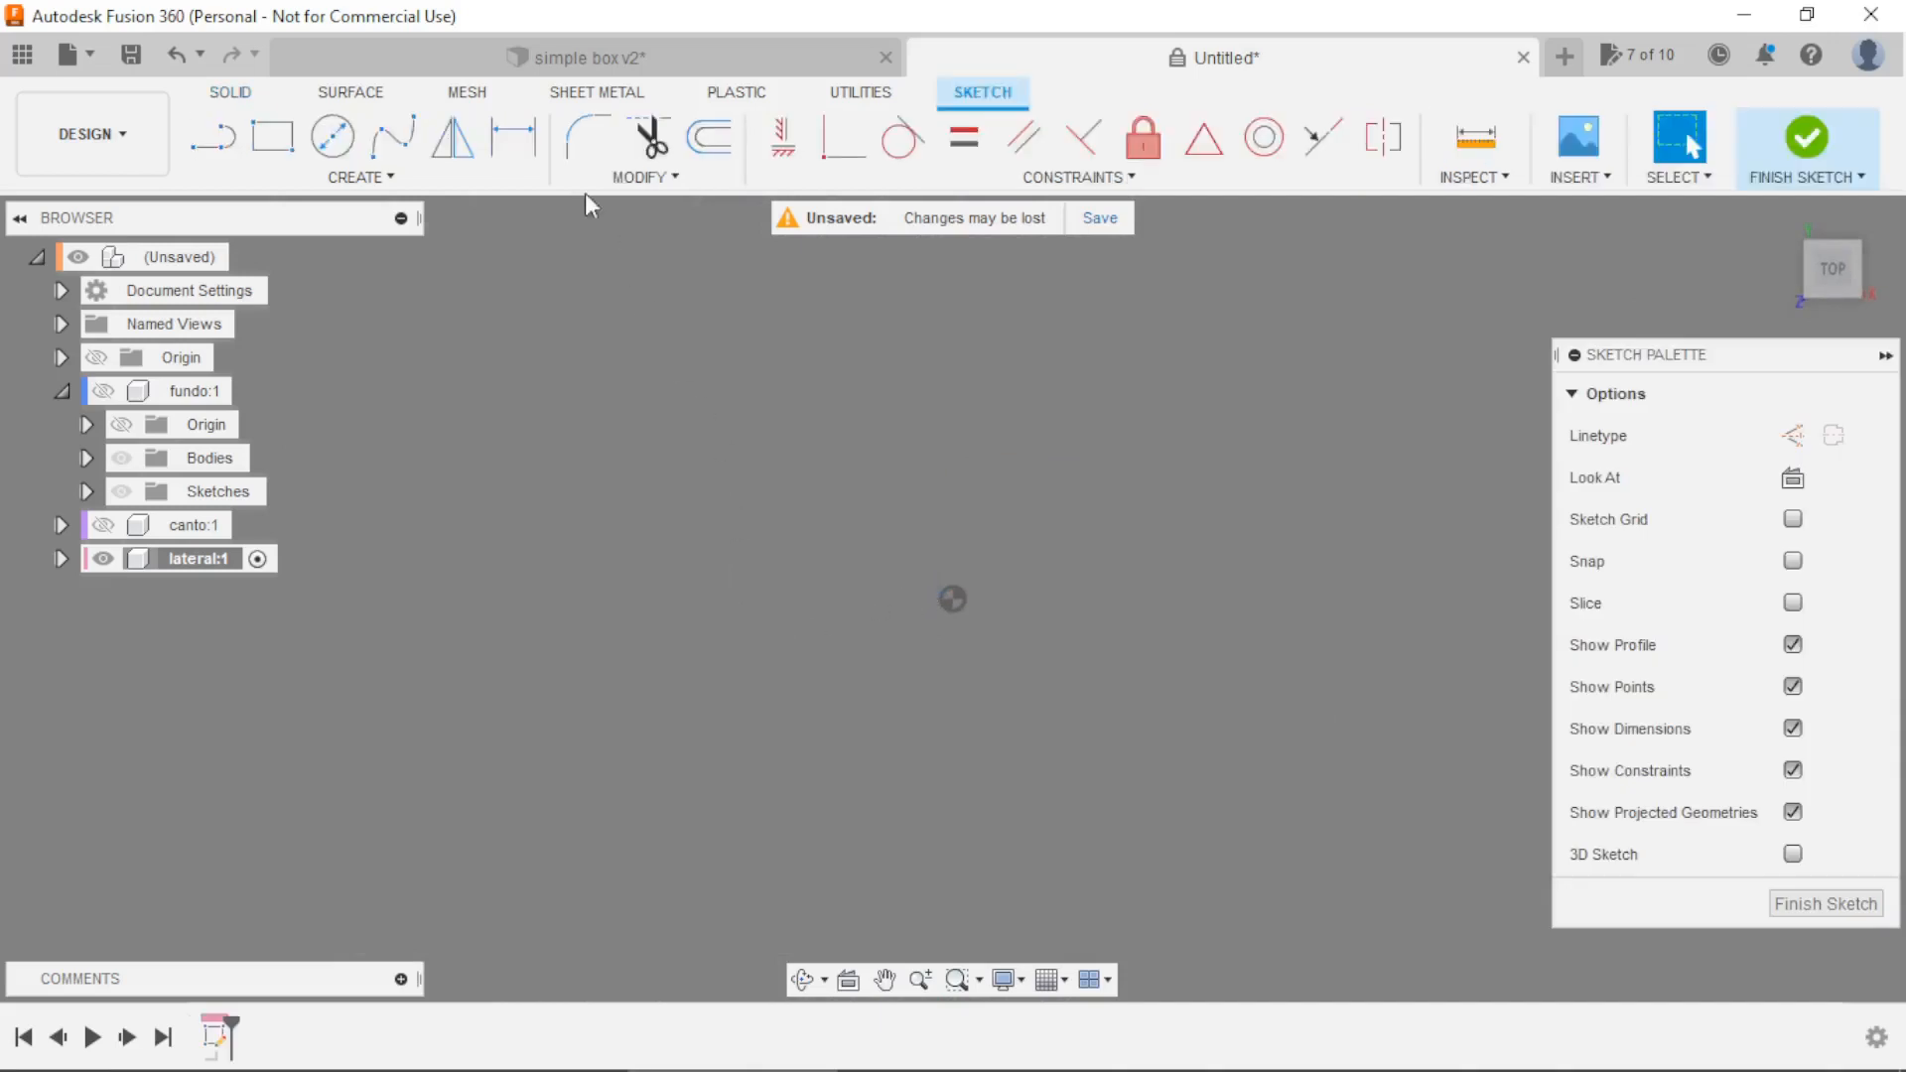
# Draw a center rectangle on the origin, 80 mm high and 200 mm wide.
pyautogui.click(298, 179)
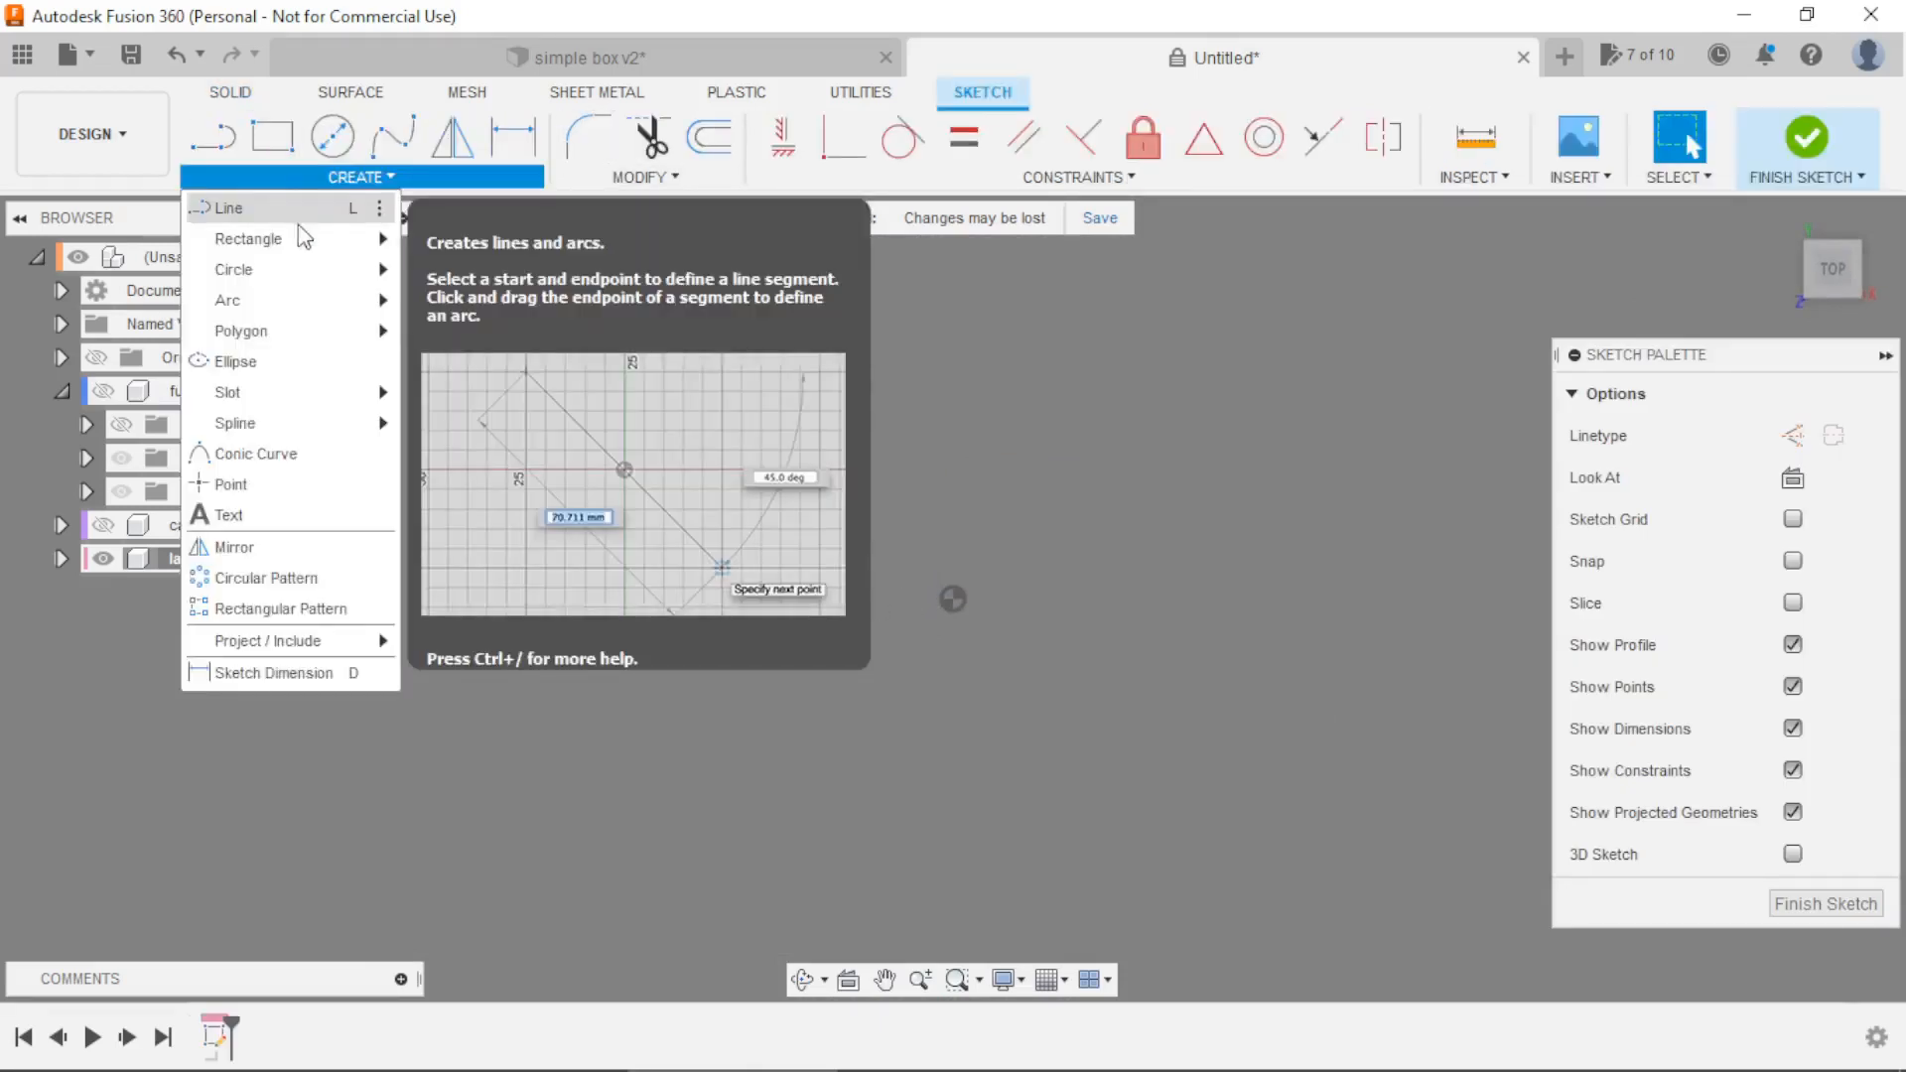
pyautogui.moveTo(299, 251)
pyautogui.click(451, 298)
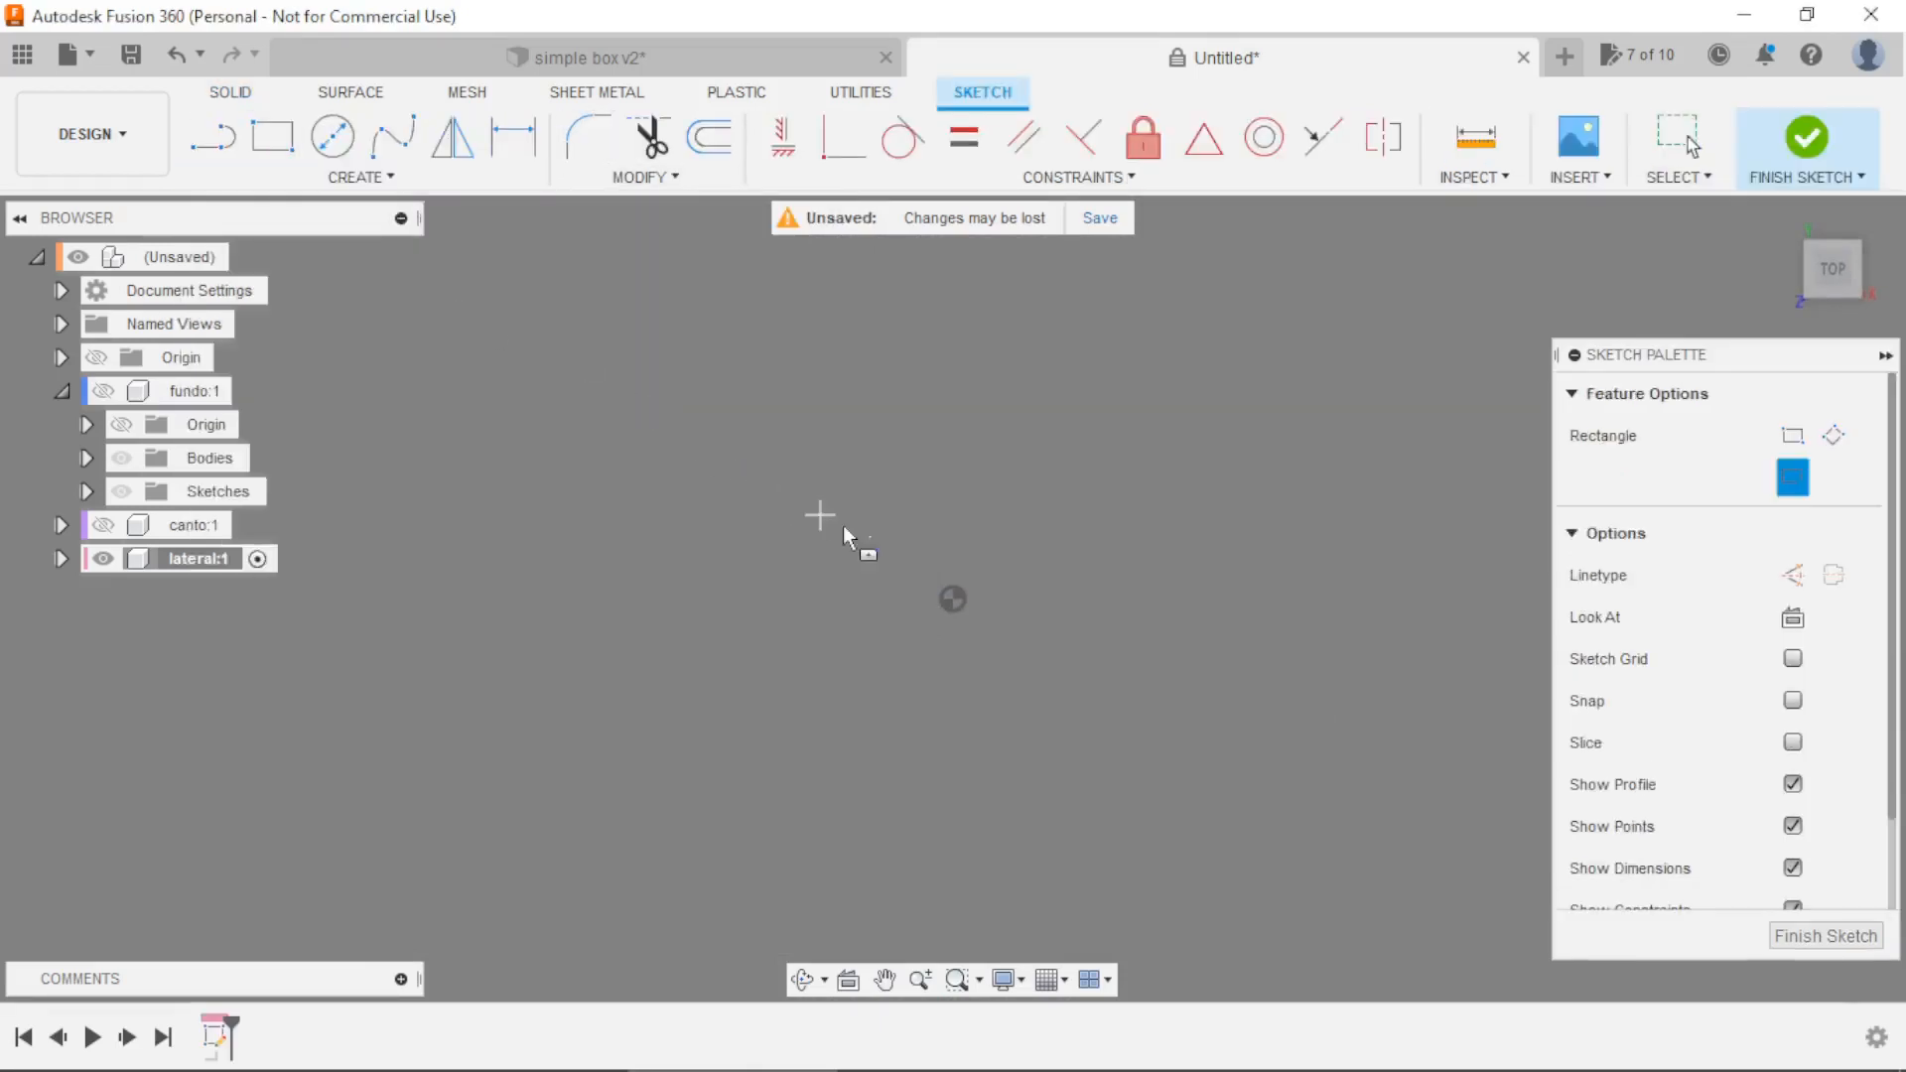
pyautogui.click(953, 598)
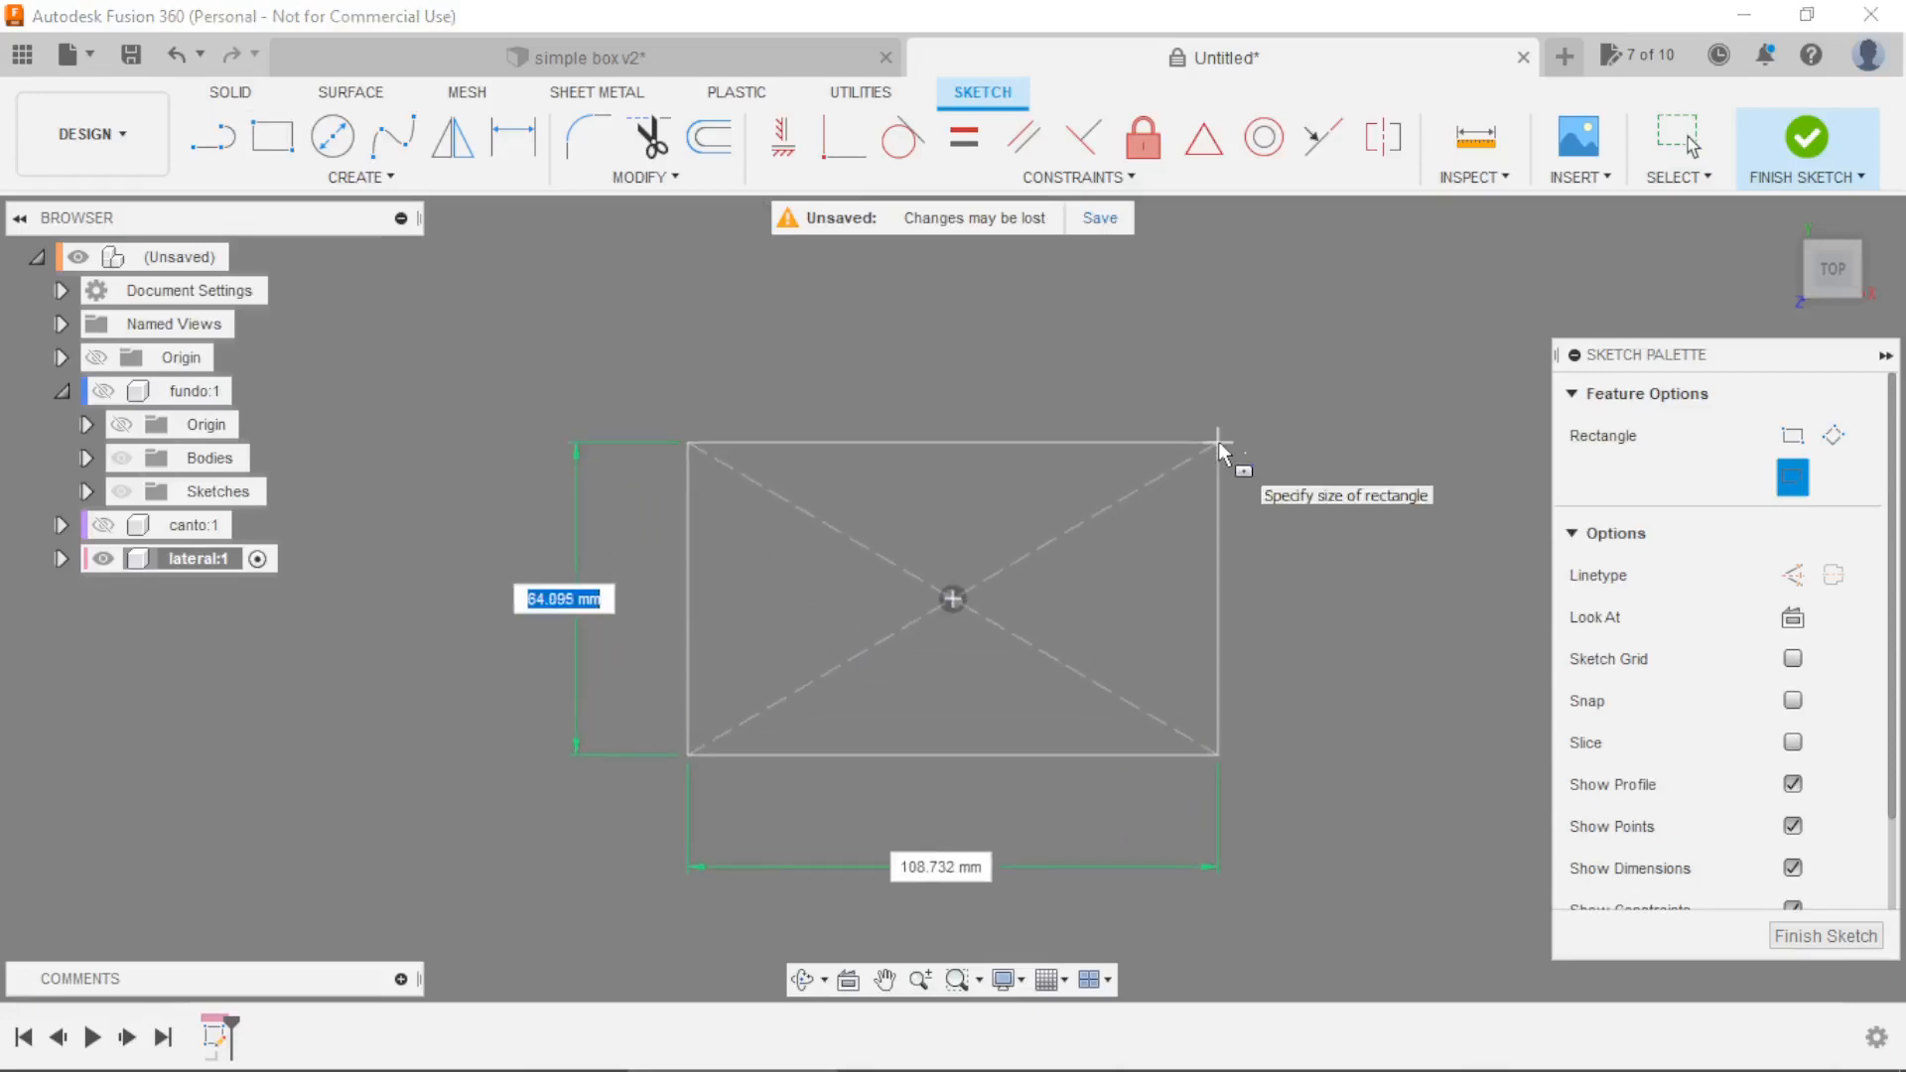
pyautogui.write('80')
pyautogui.press('Tab')
pyautogui.write('20')
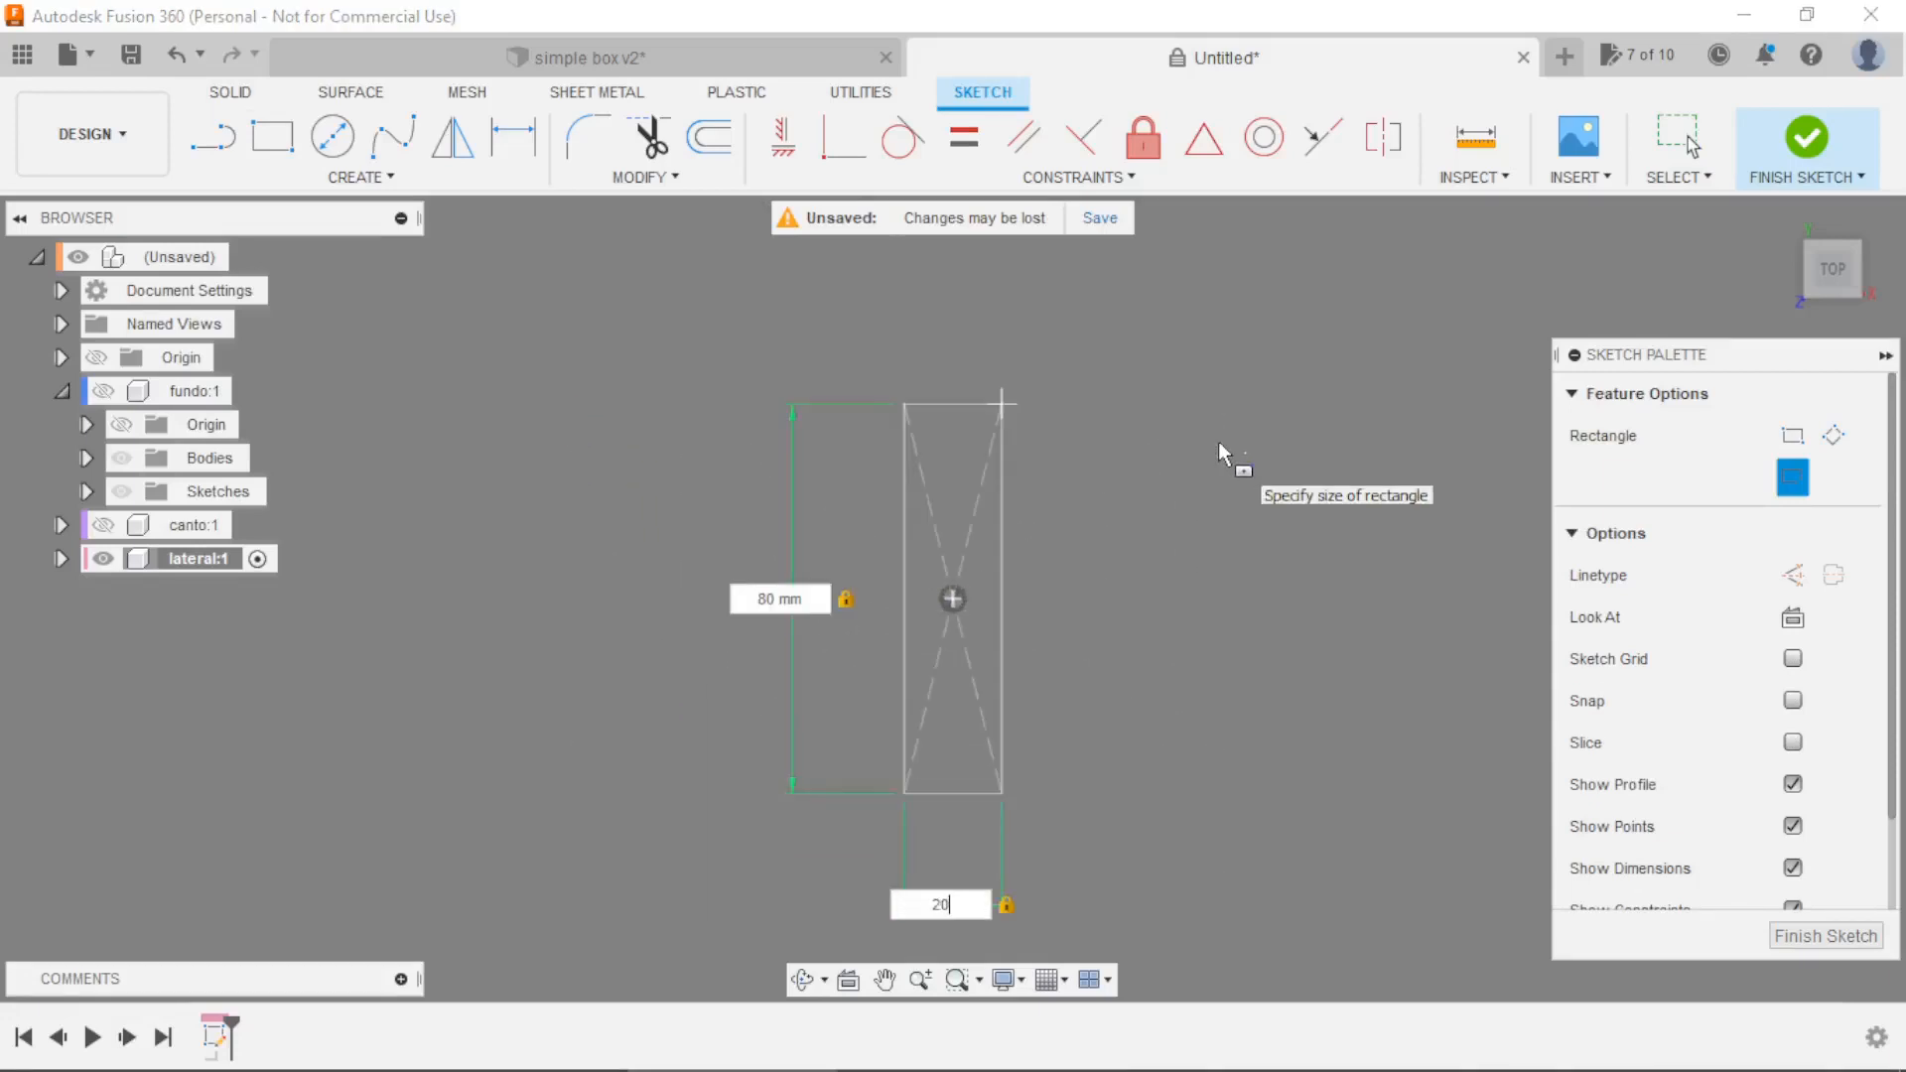
pyautogui.write('0')
pyautogui.press('Return')
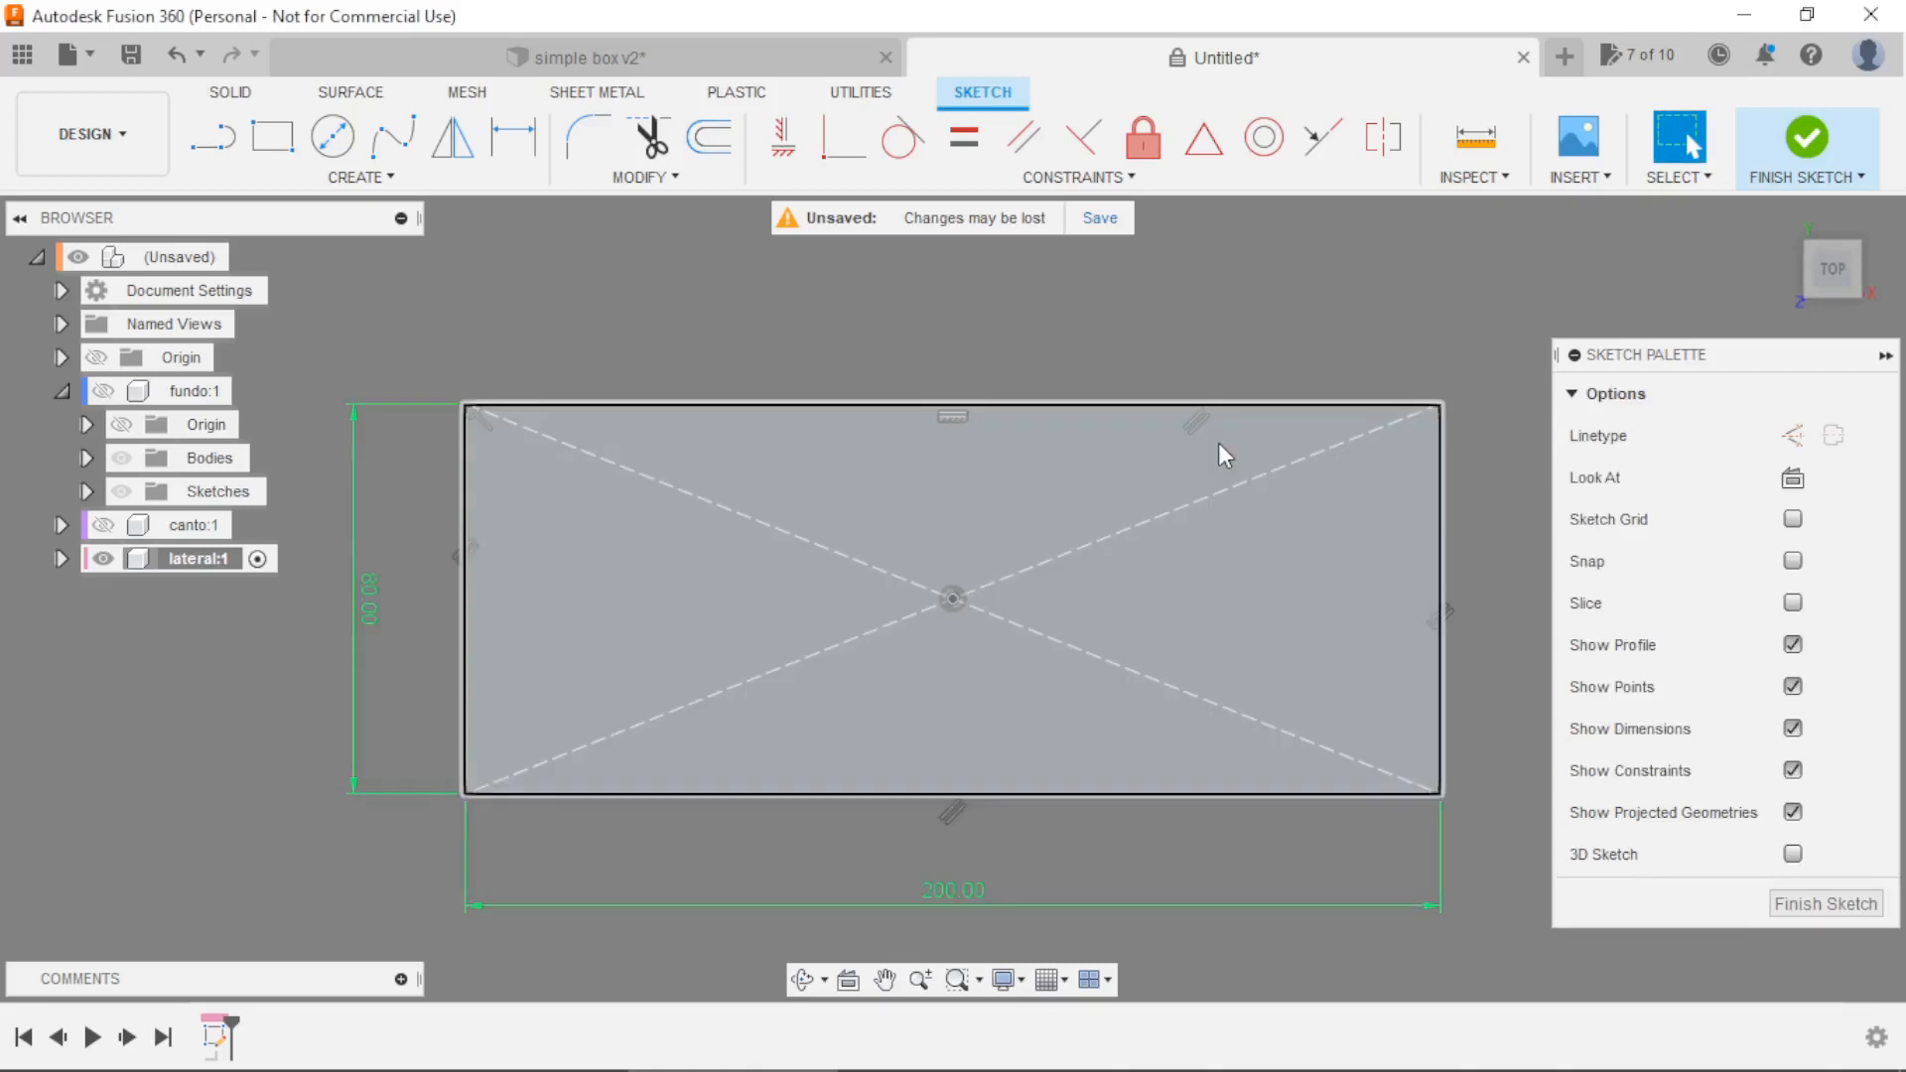
# Finish the sketch and extrude the rectangle upward to form the lateral component's base plate.
pyautogui.click(1807, 141)
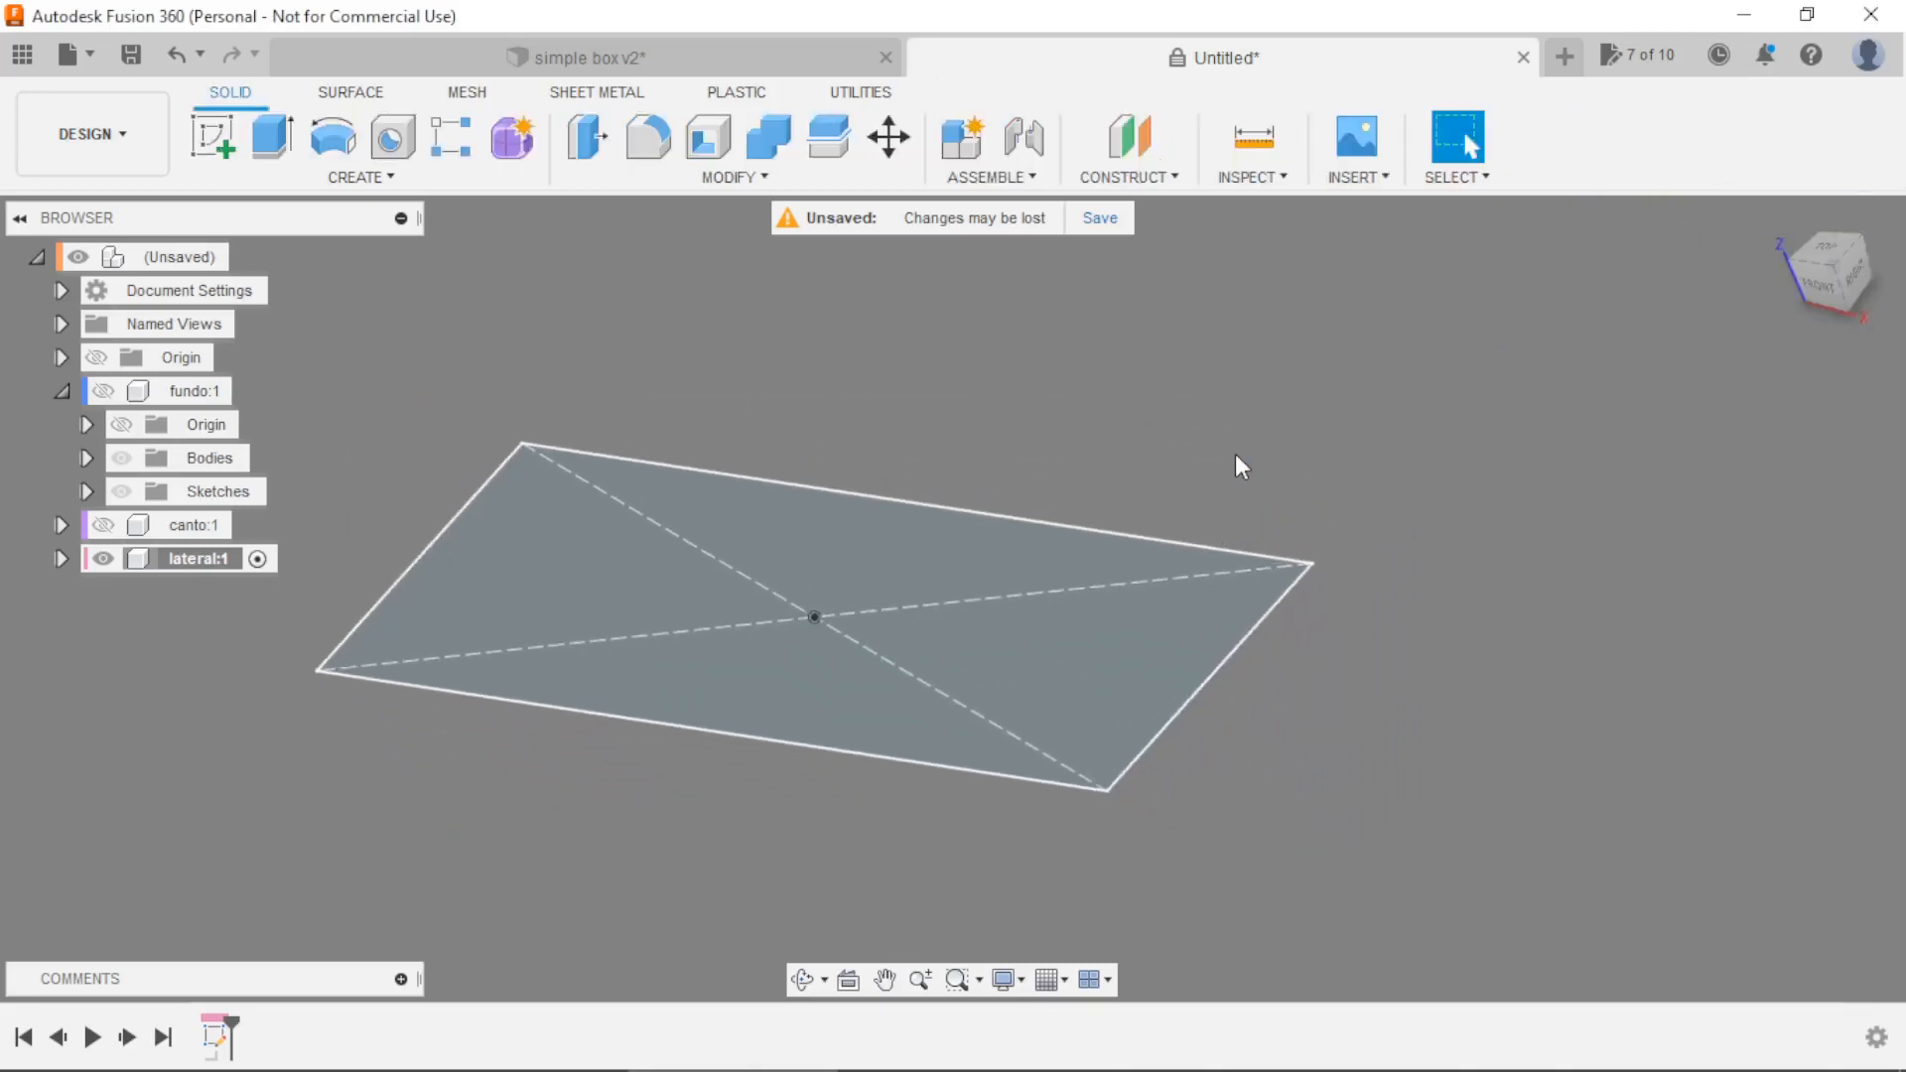
pyautogui.press('e')
pyautogui.write('4')
pyautogui.press('Return')
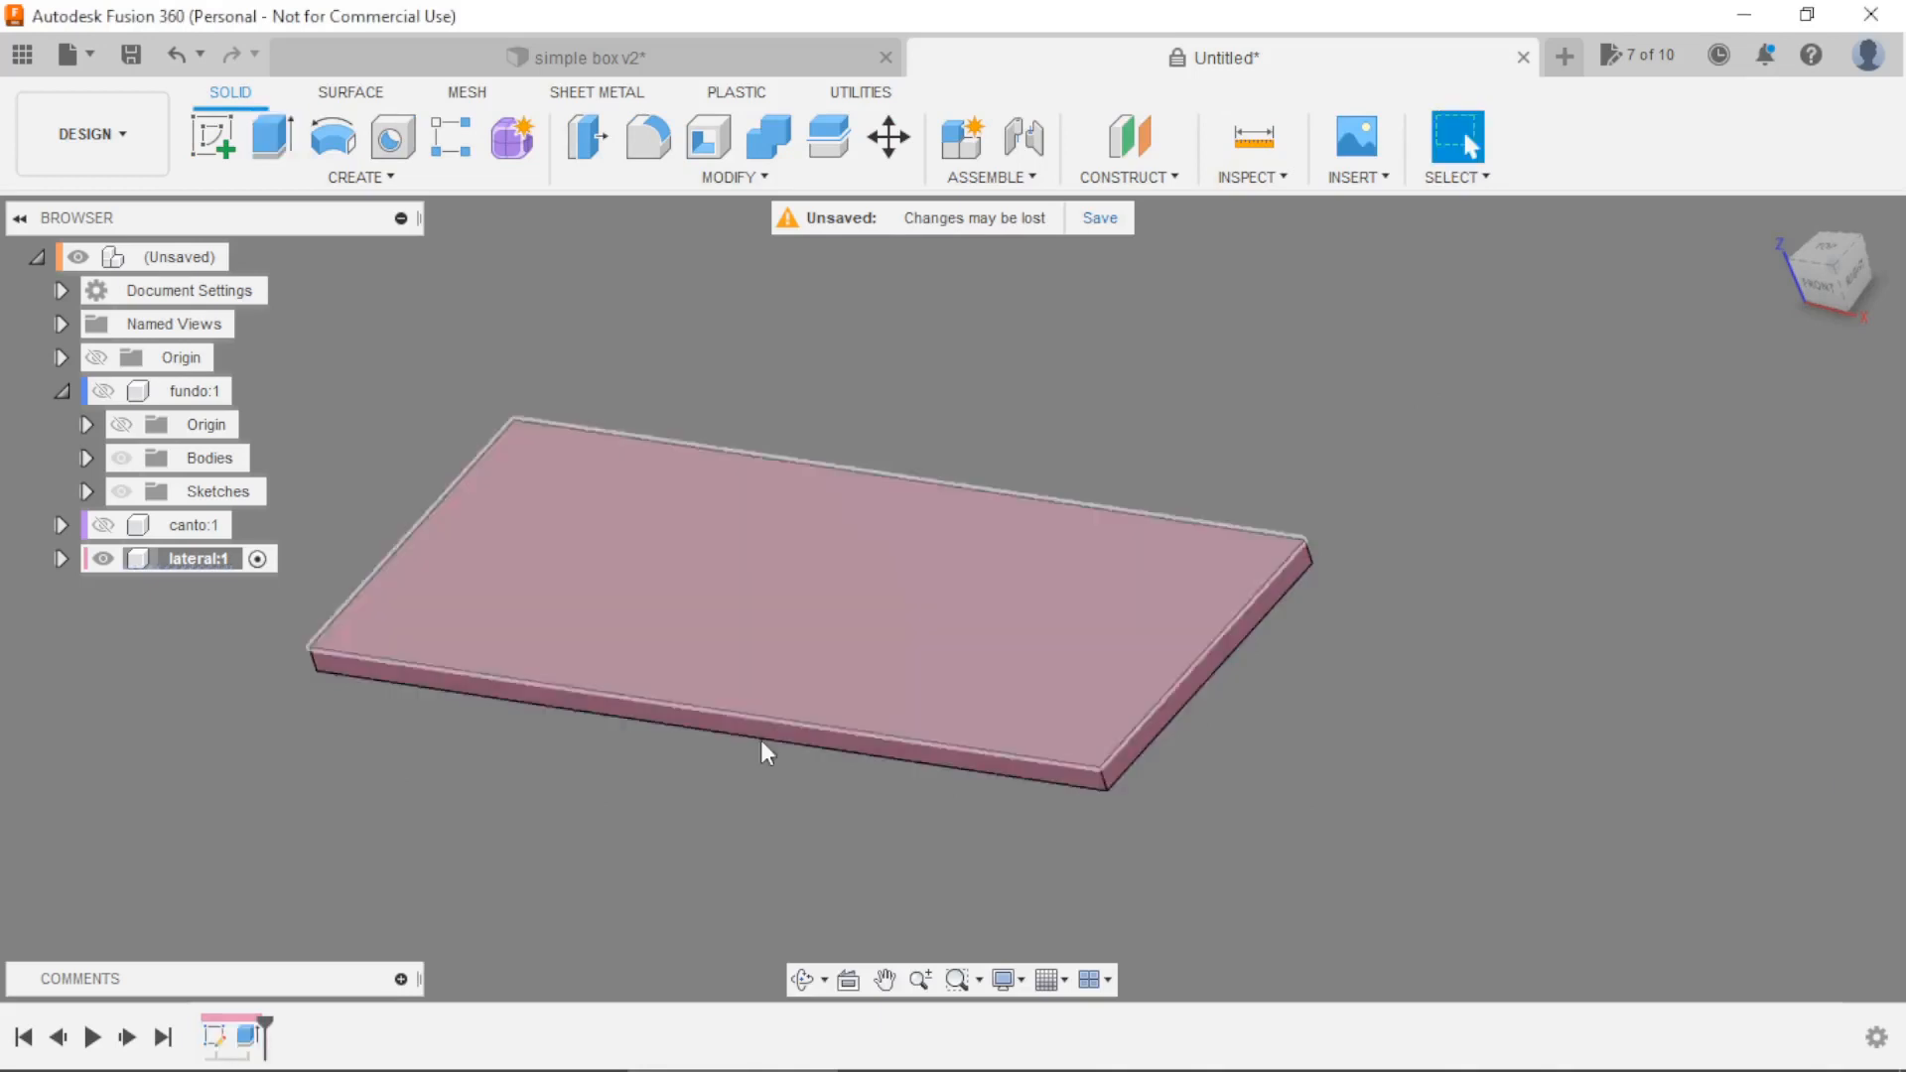
# Start a sketch on the lateral plate's upper face and draw a two-point rectangle inside its outline.
pyautogui.click(214, 137)
pyautogui.press('r')
pyautogui.click(597, 448)
pyautogui.click(1254, 720)
pyautogui.press('Escape')
# Dimension the inner rectangle's short side to 74 mm and its long side to 188 mm.
pyautogui.press('d')
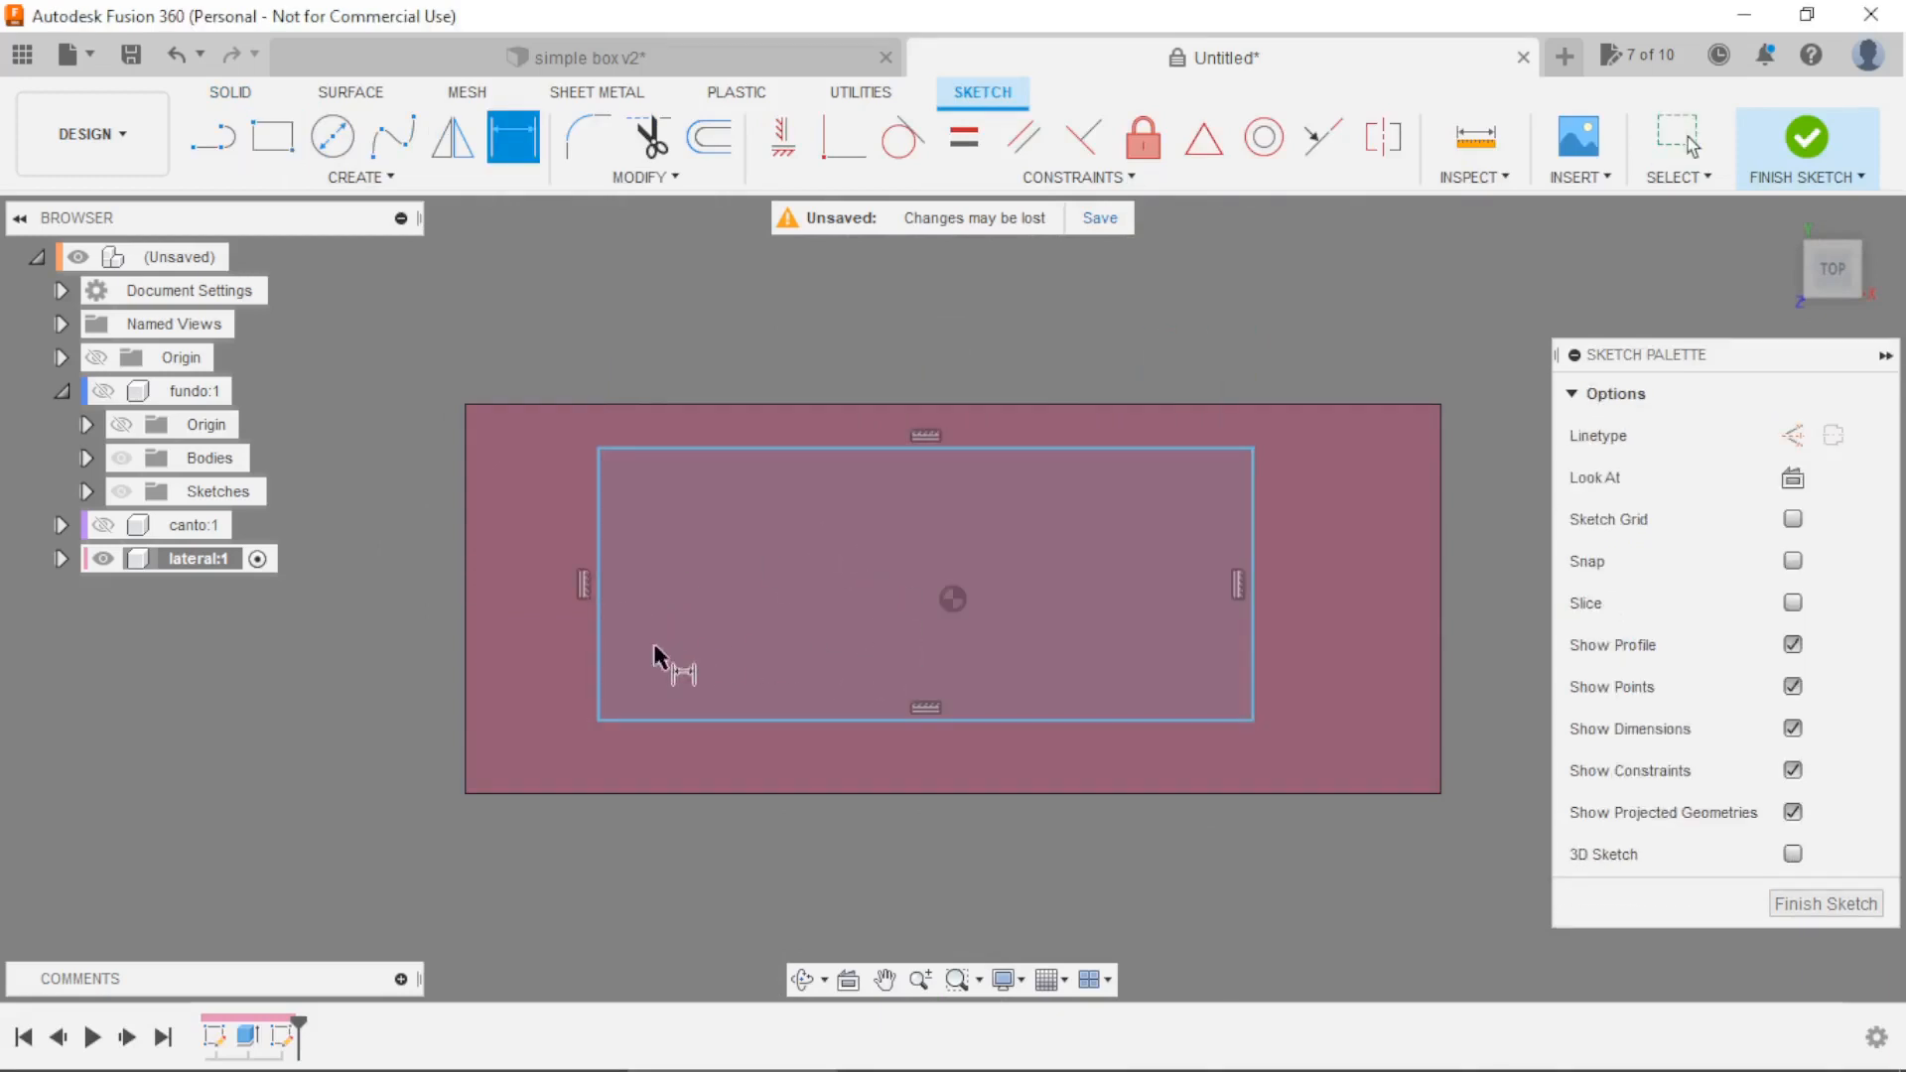
pyautogui.click(597, 658)
pyautogui.click(655, 640)
pyautogui.write('7')
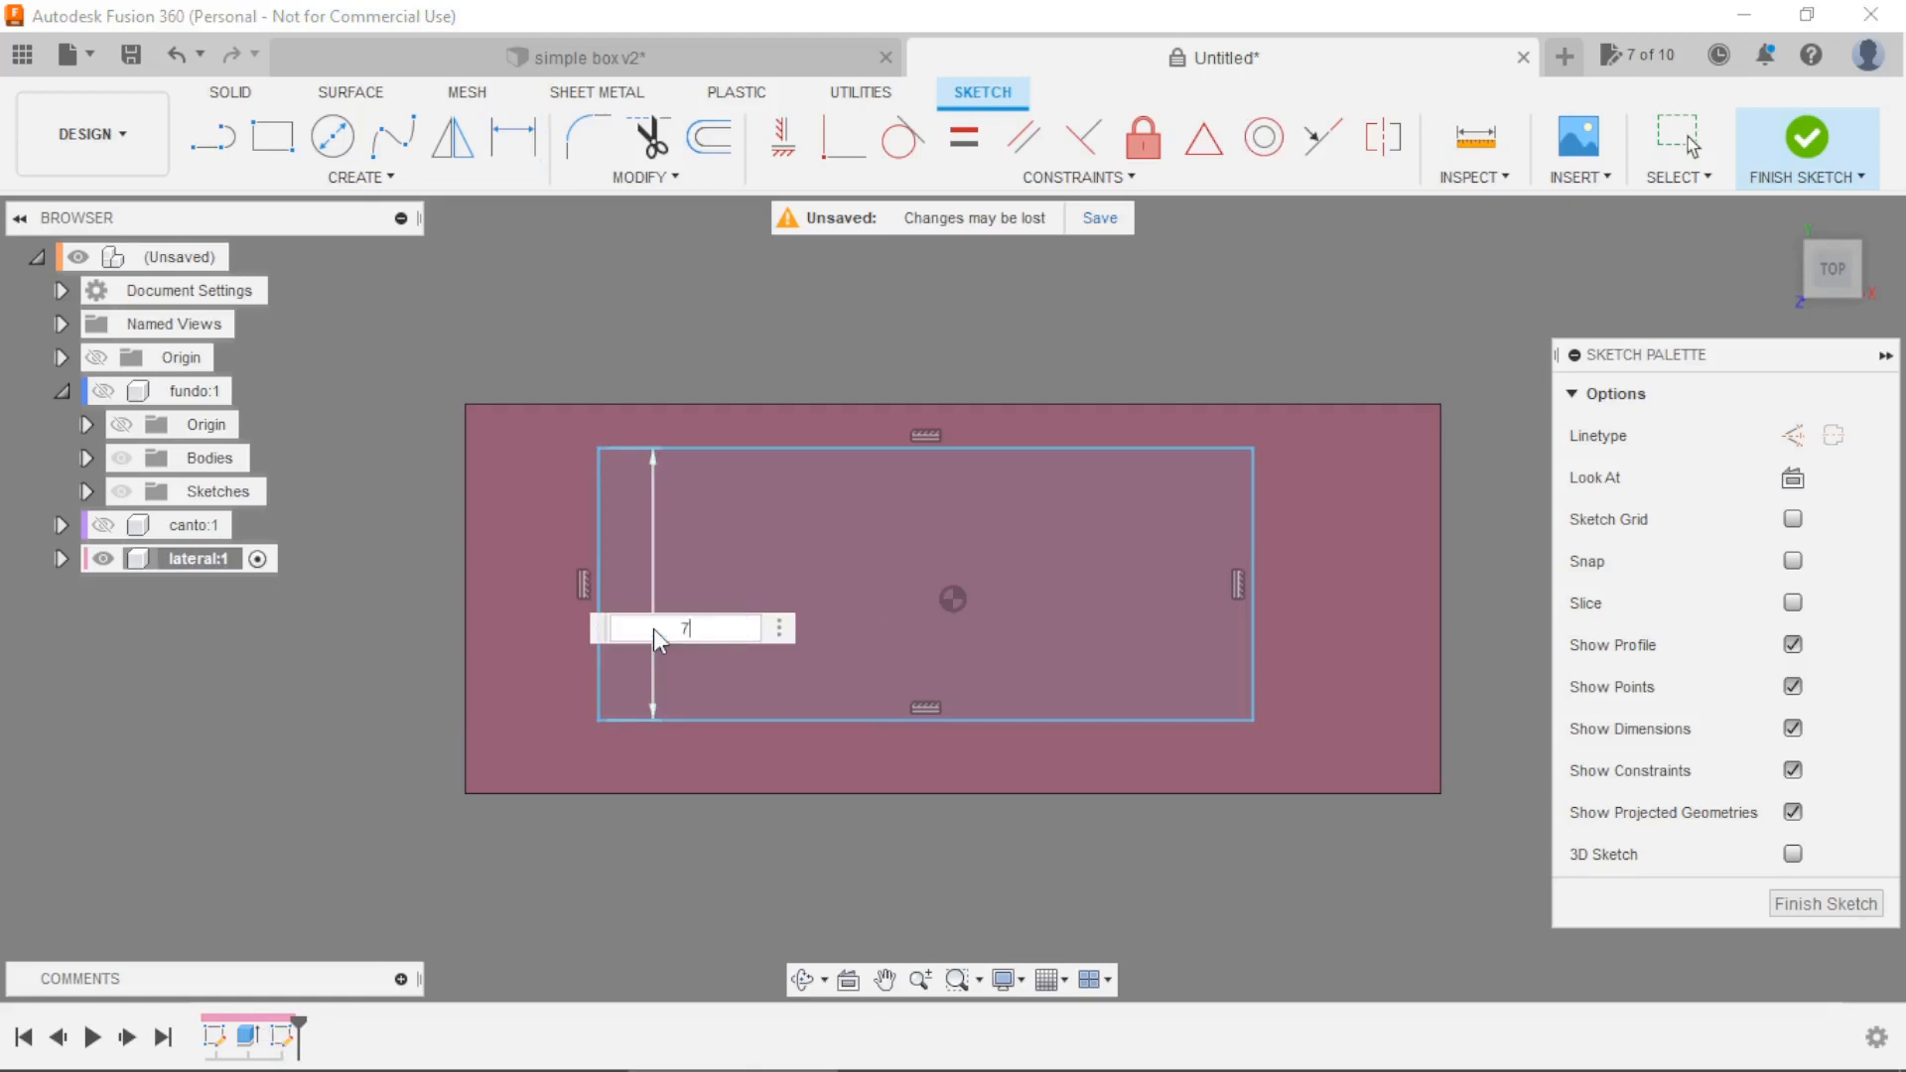
pyautogui.write('4')
pyautogui.press('Return')
pyautogui.click(735, 763)
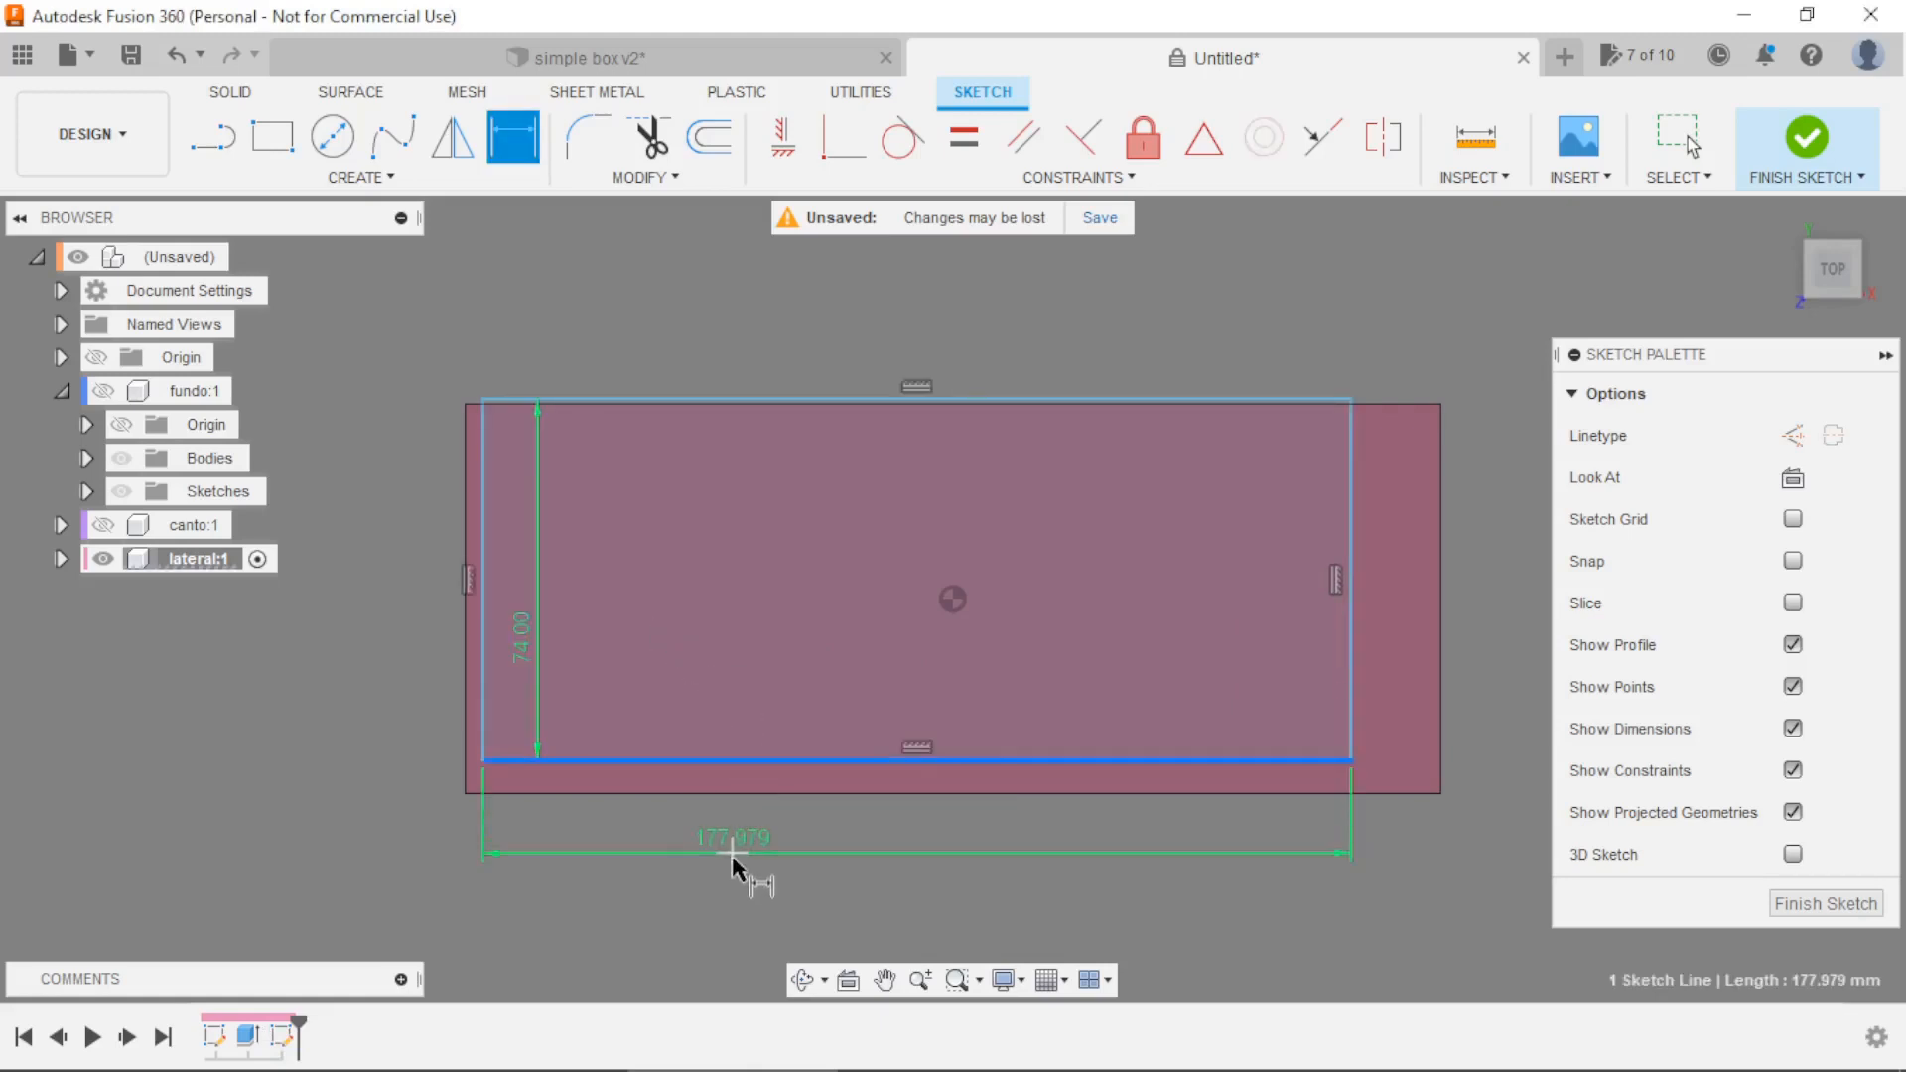
pyautogui.click(739, 887)
pyautogui.write('188')
pyautogui.press('Return')
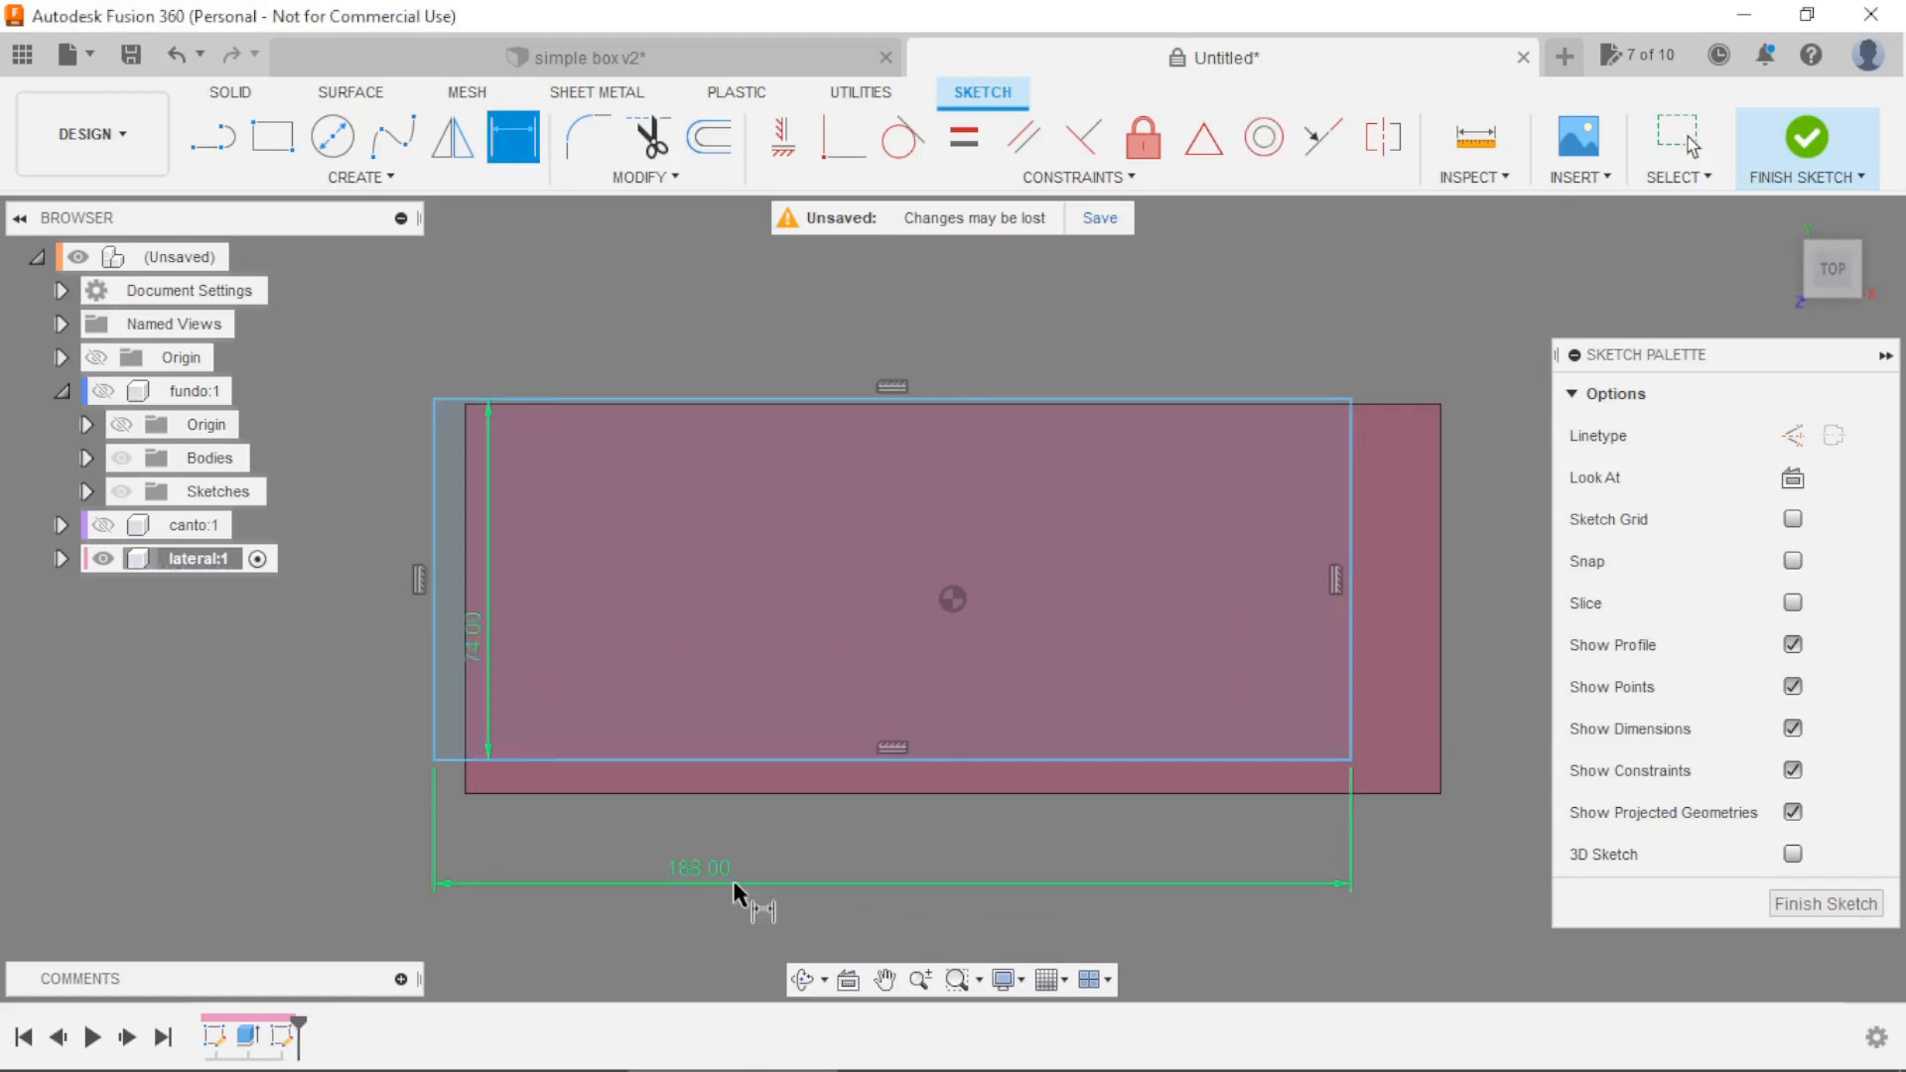
pyautogui.press('Escape')
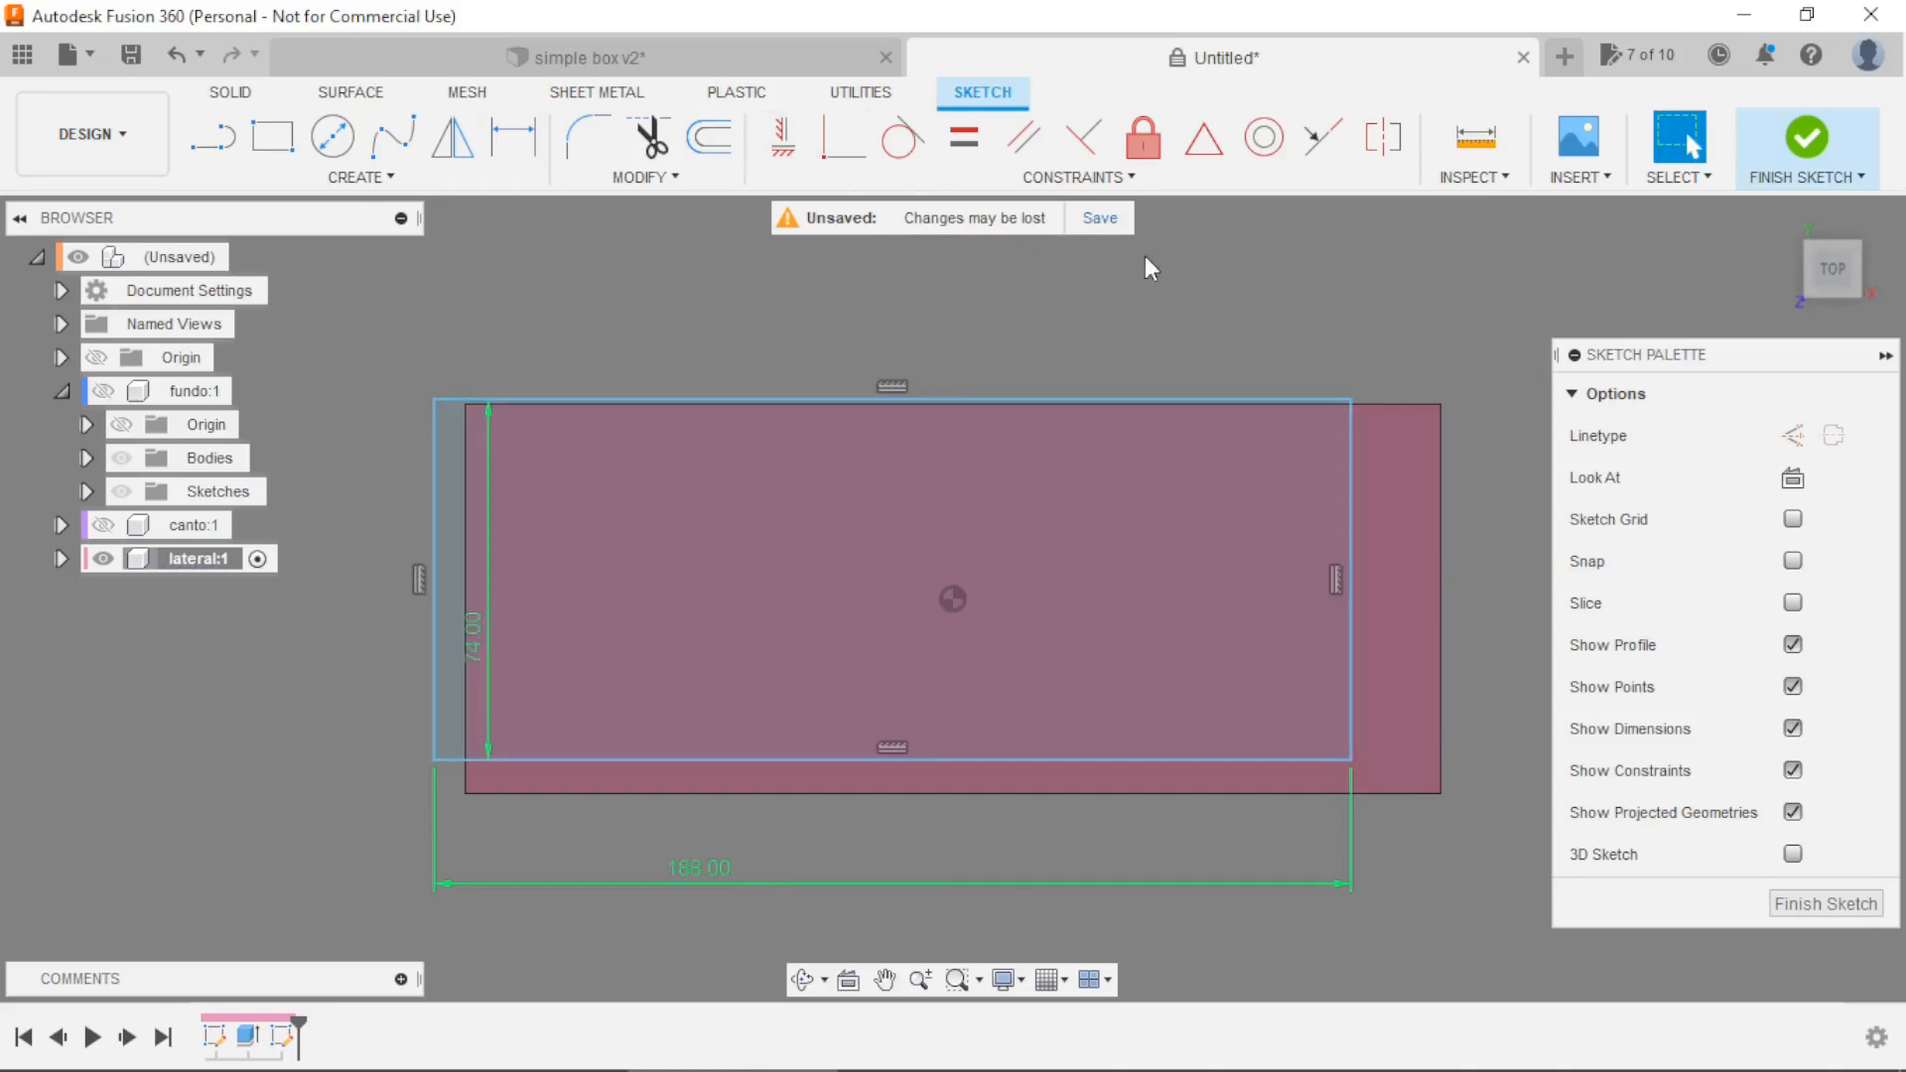
# Project the plate's upper long edge into the sketch and make the inner rectangle's upper side collinear with it.
pyautogui.press('p')
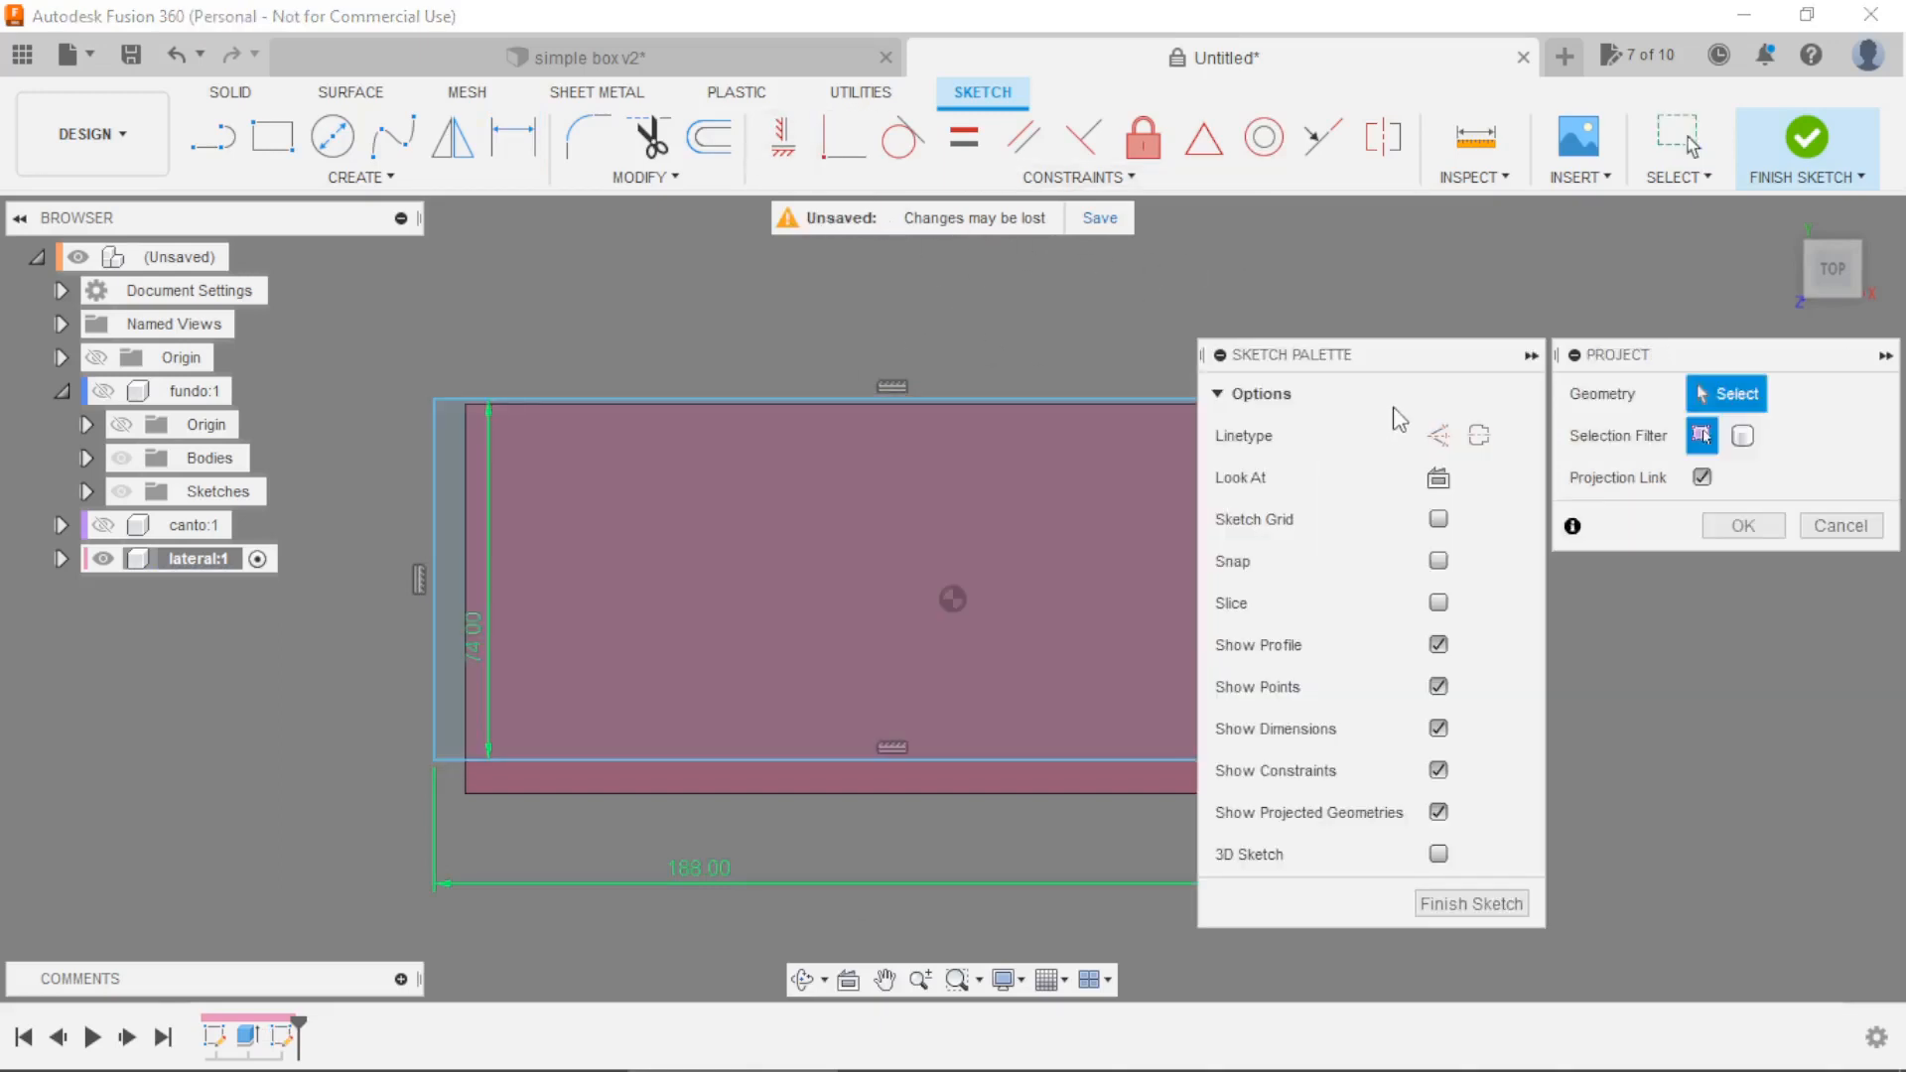
pyautogui.click(925, 403)
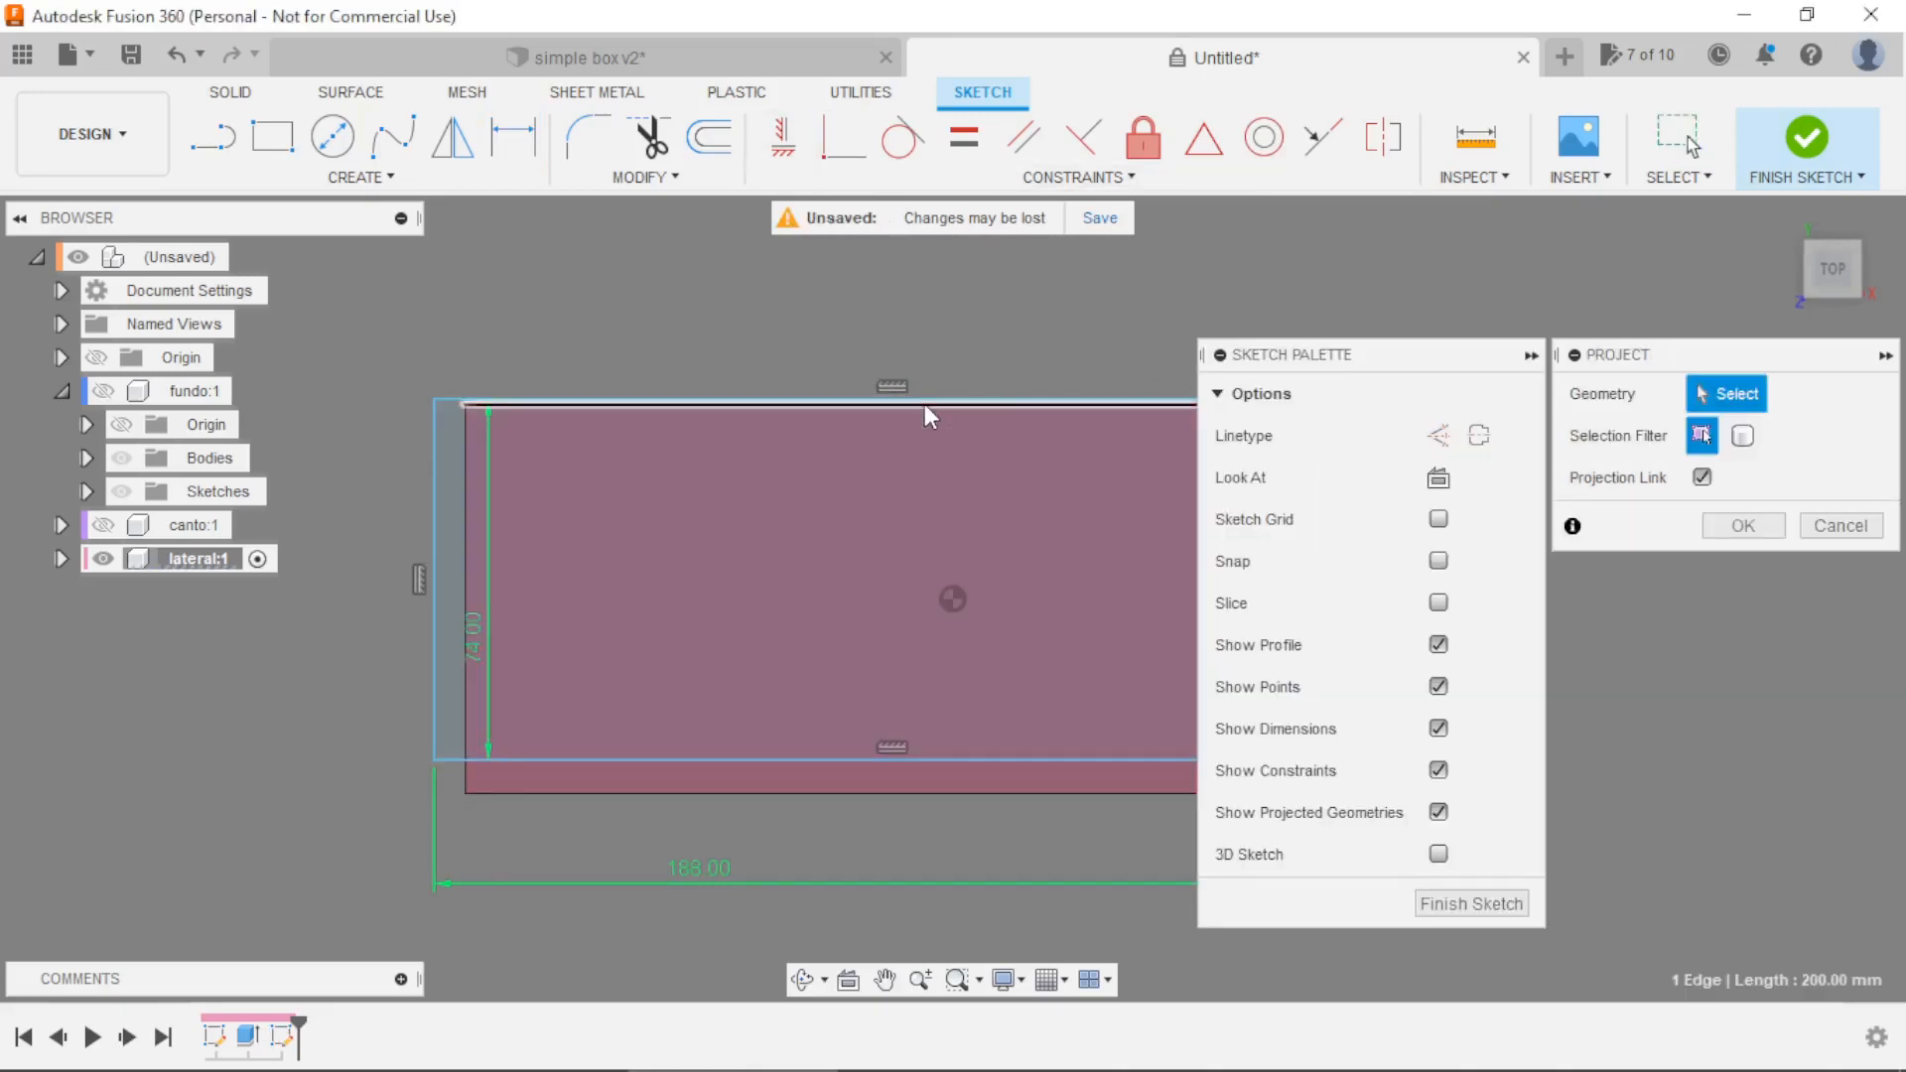
pyautogui.click(1757, 533)
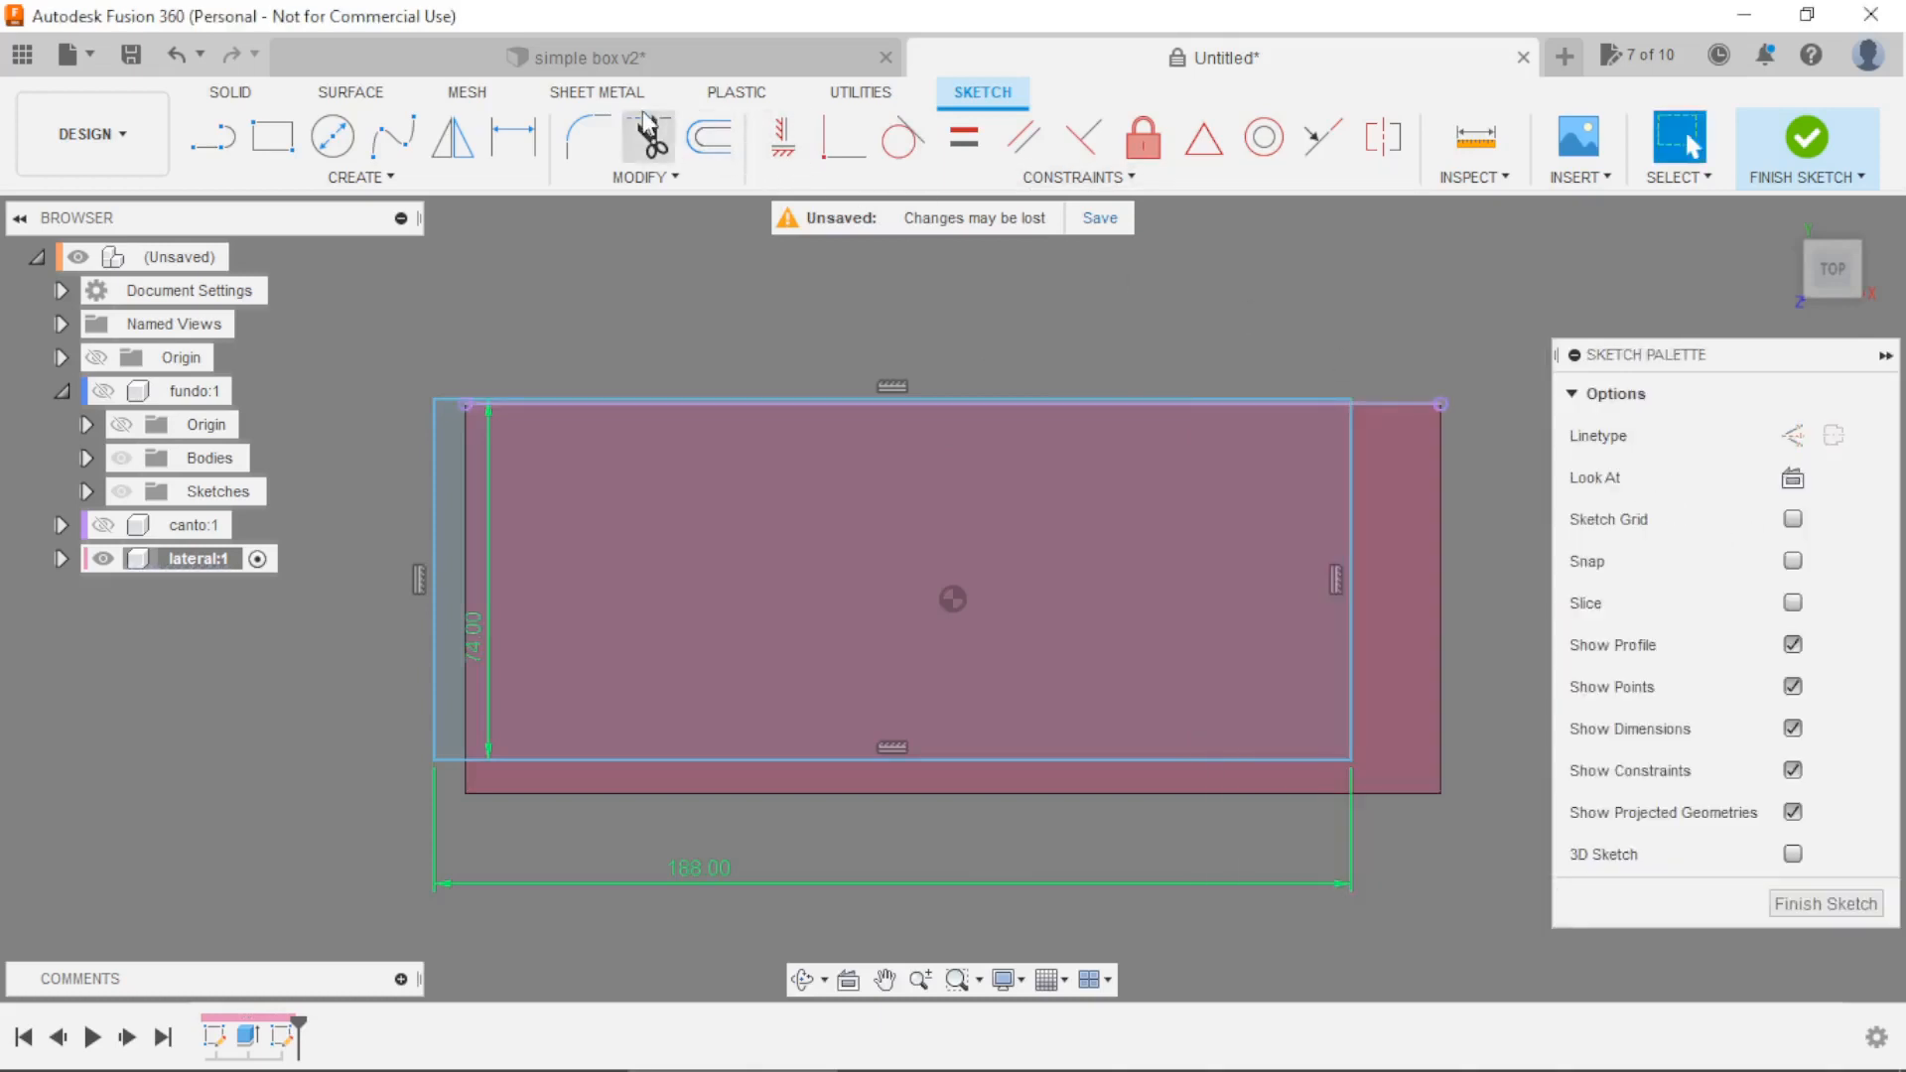
pyautogui.click(1028, 181)
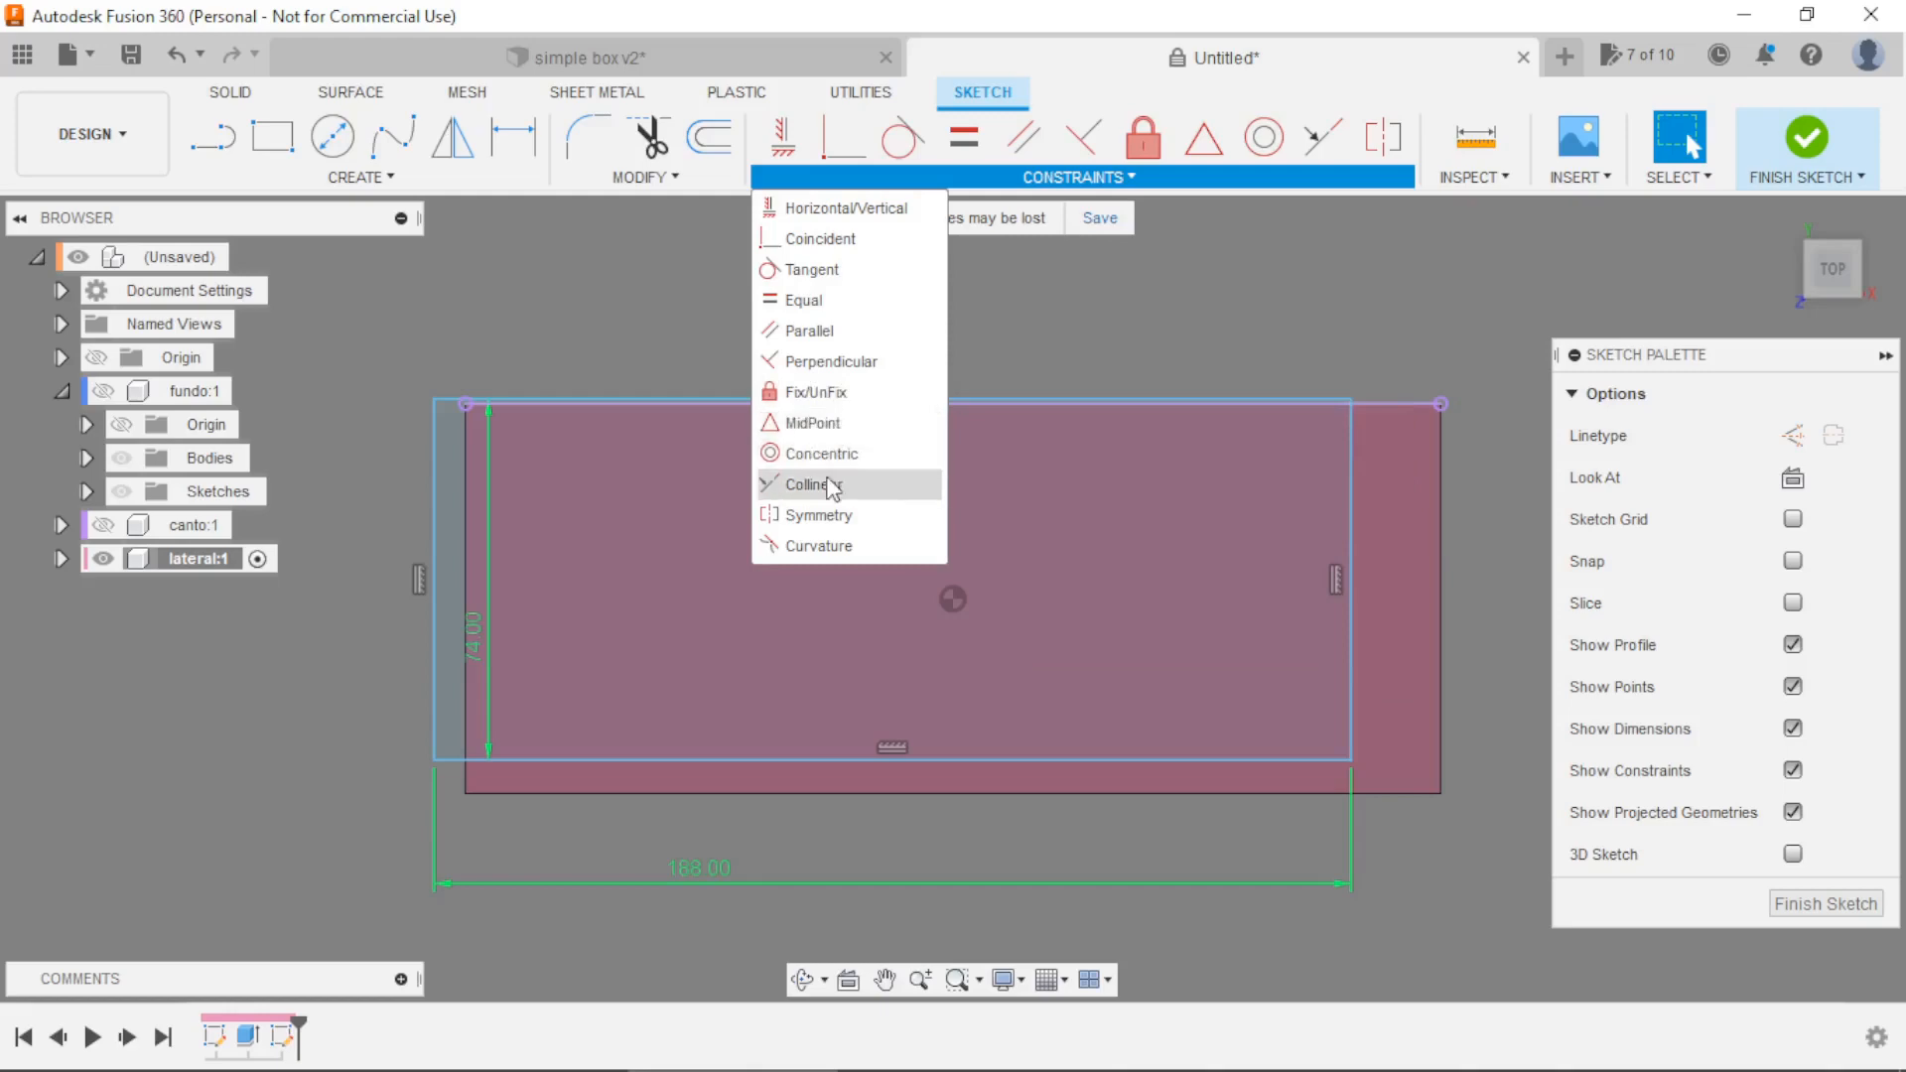
pyautogui.click(828, 486)
pyautogui.click(1342, 401)
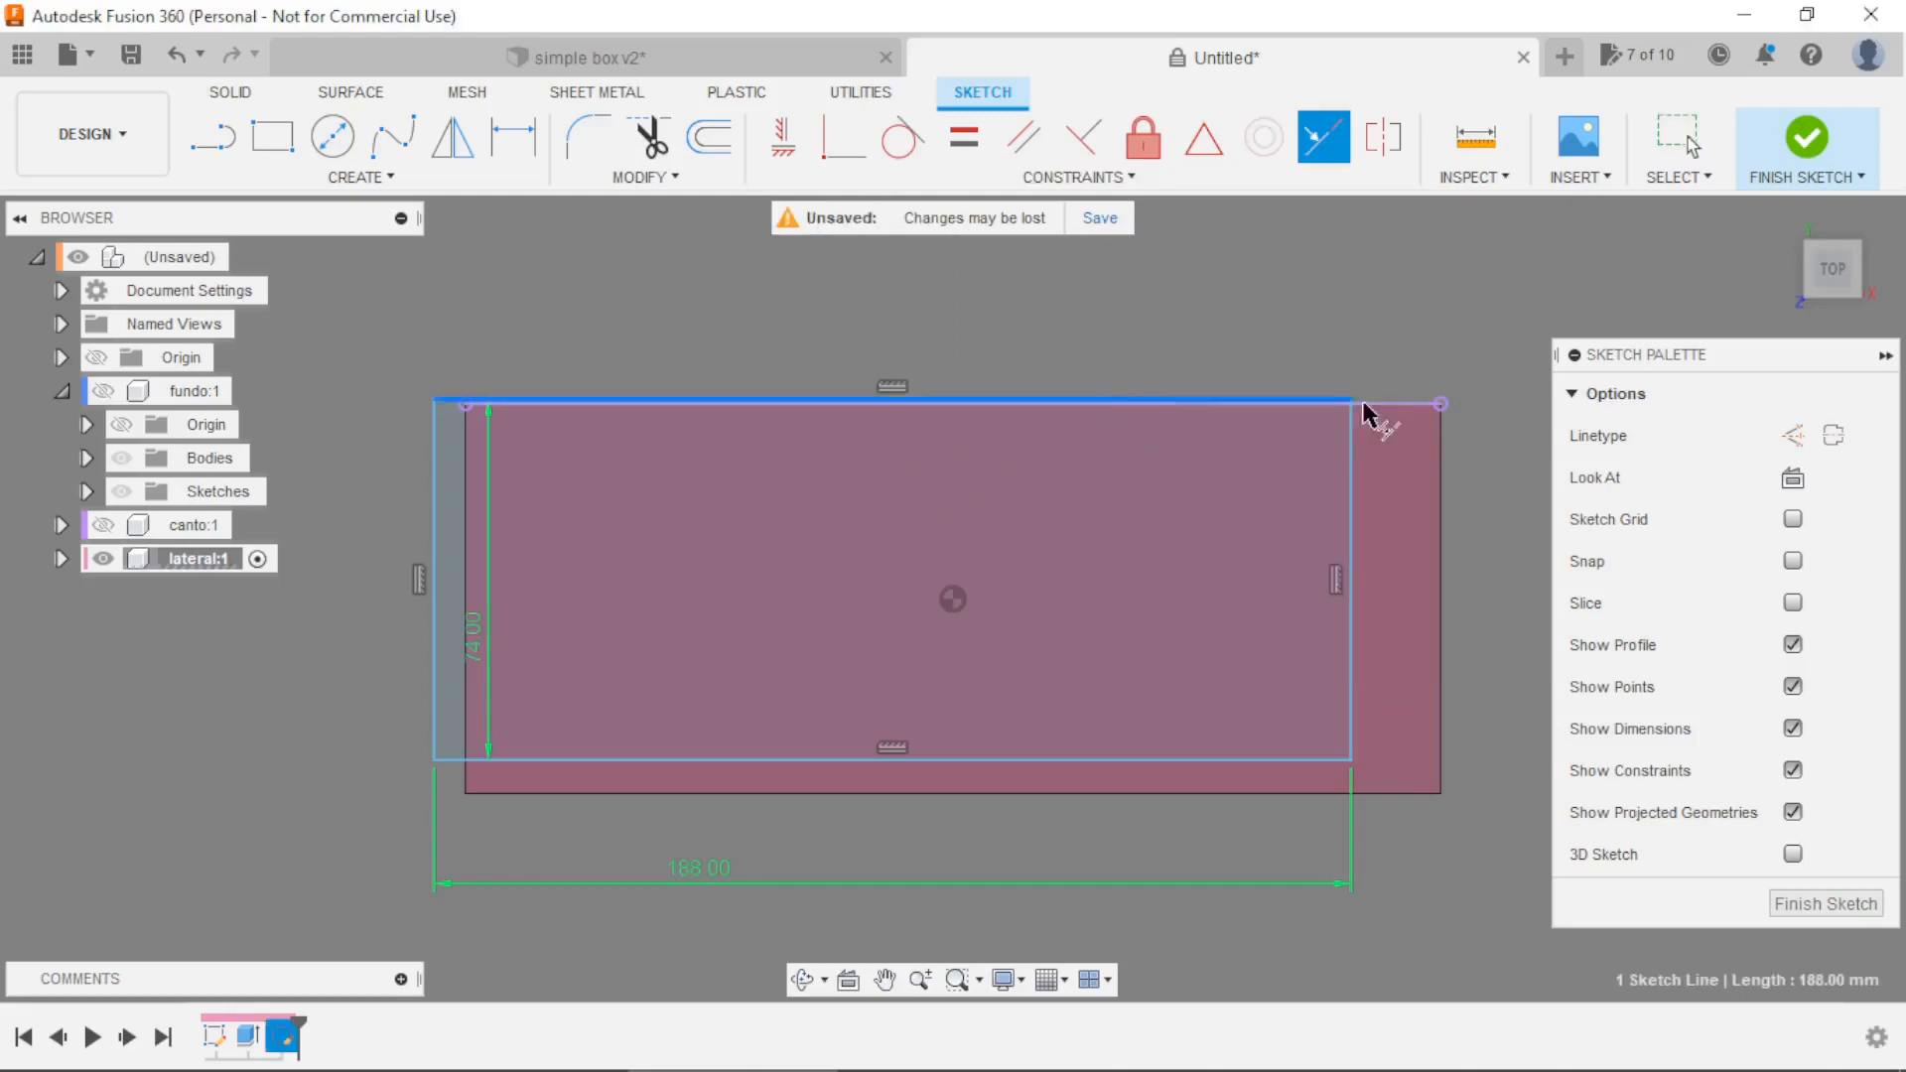
pyautogui.click(1389, 406)
pyautogui.click(1777, 905)
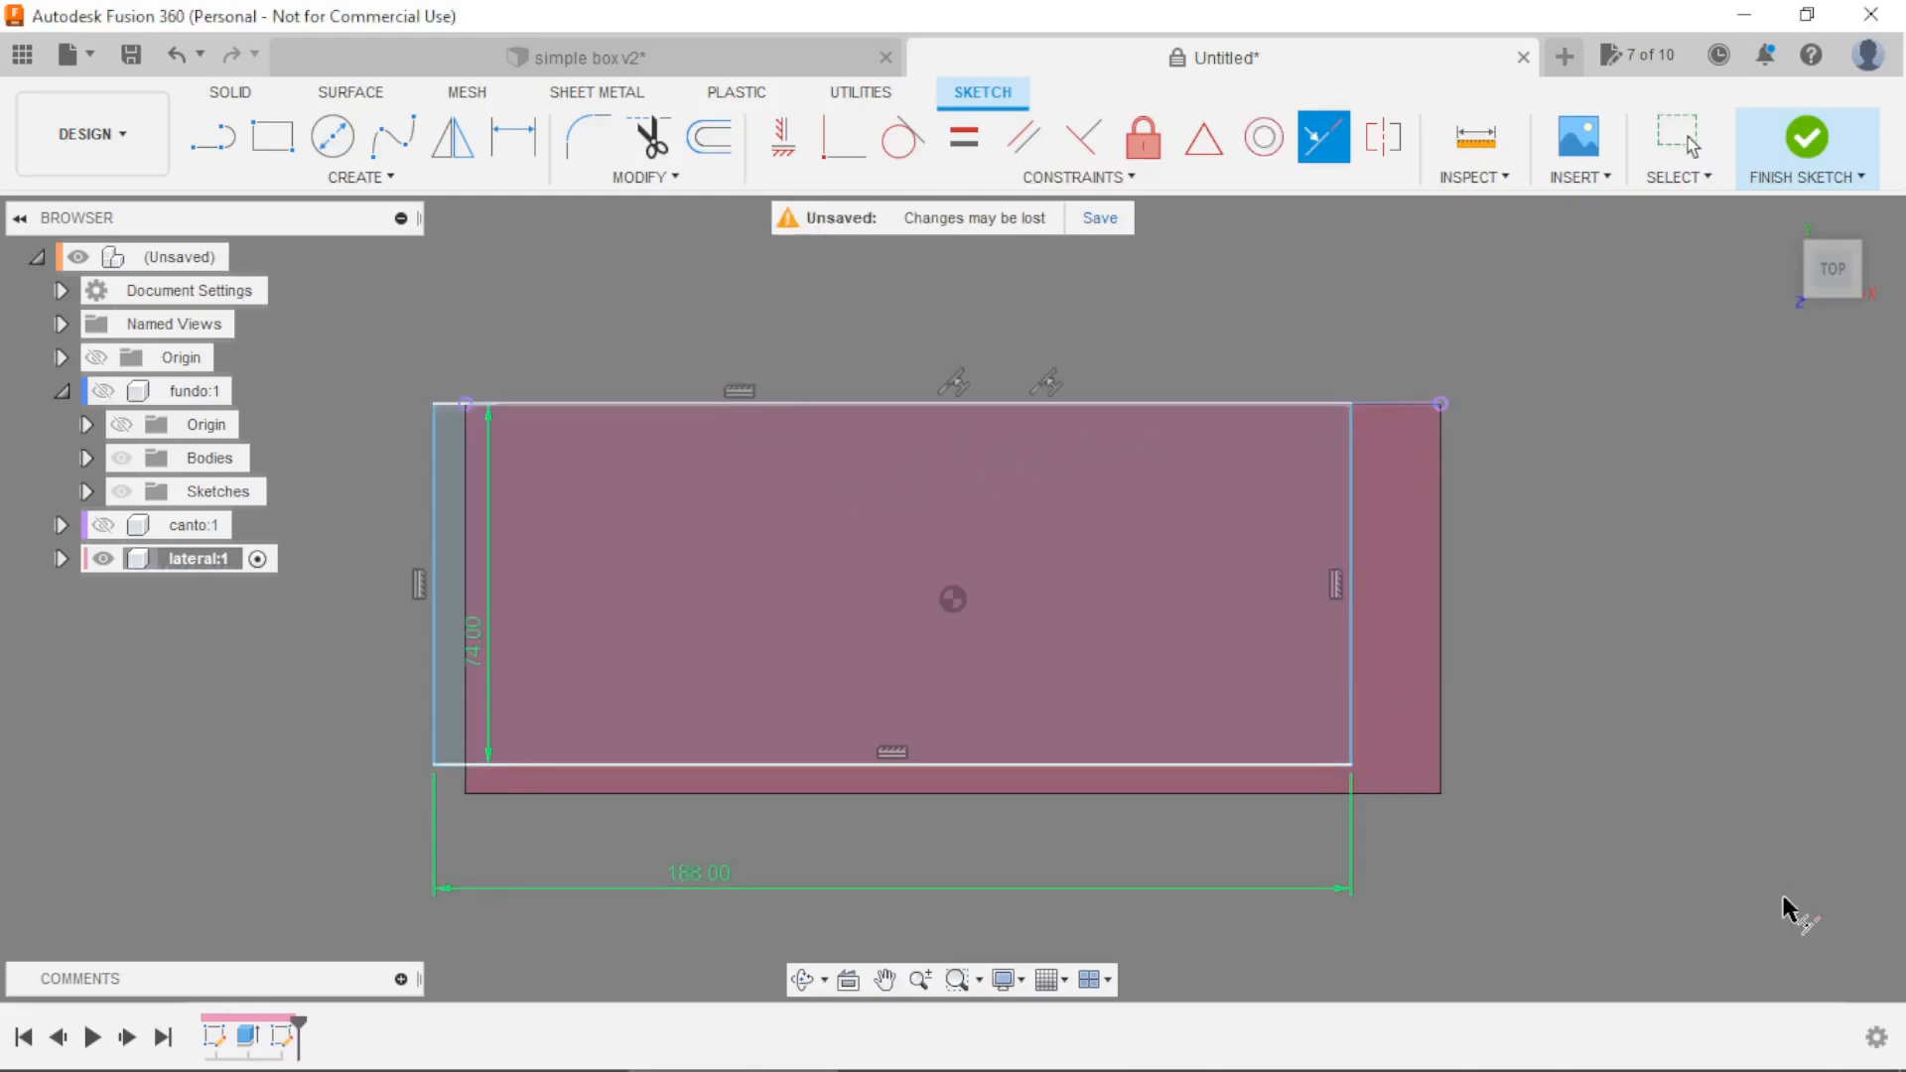
# Reopen the inner rectangle's sketch, set its right short side 6 mm from the plate's projected corner, and finish the sketch.
pyautogui.doubleClick(282, 1035)
pyautogui.press('d')
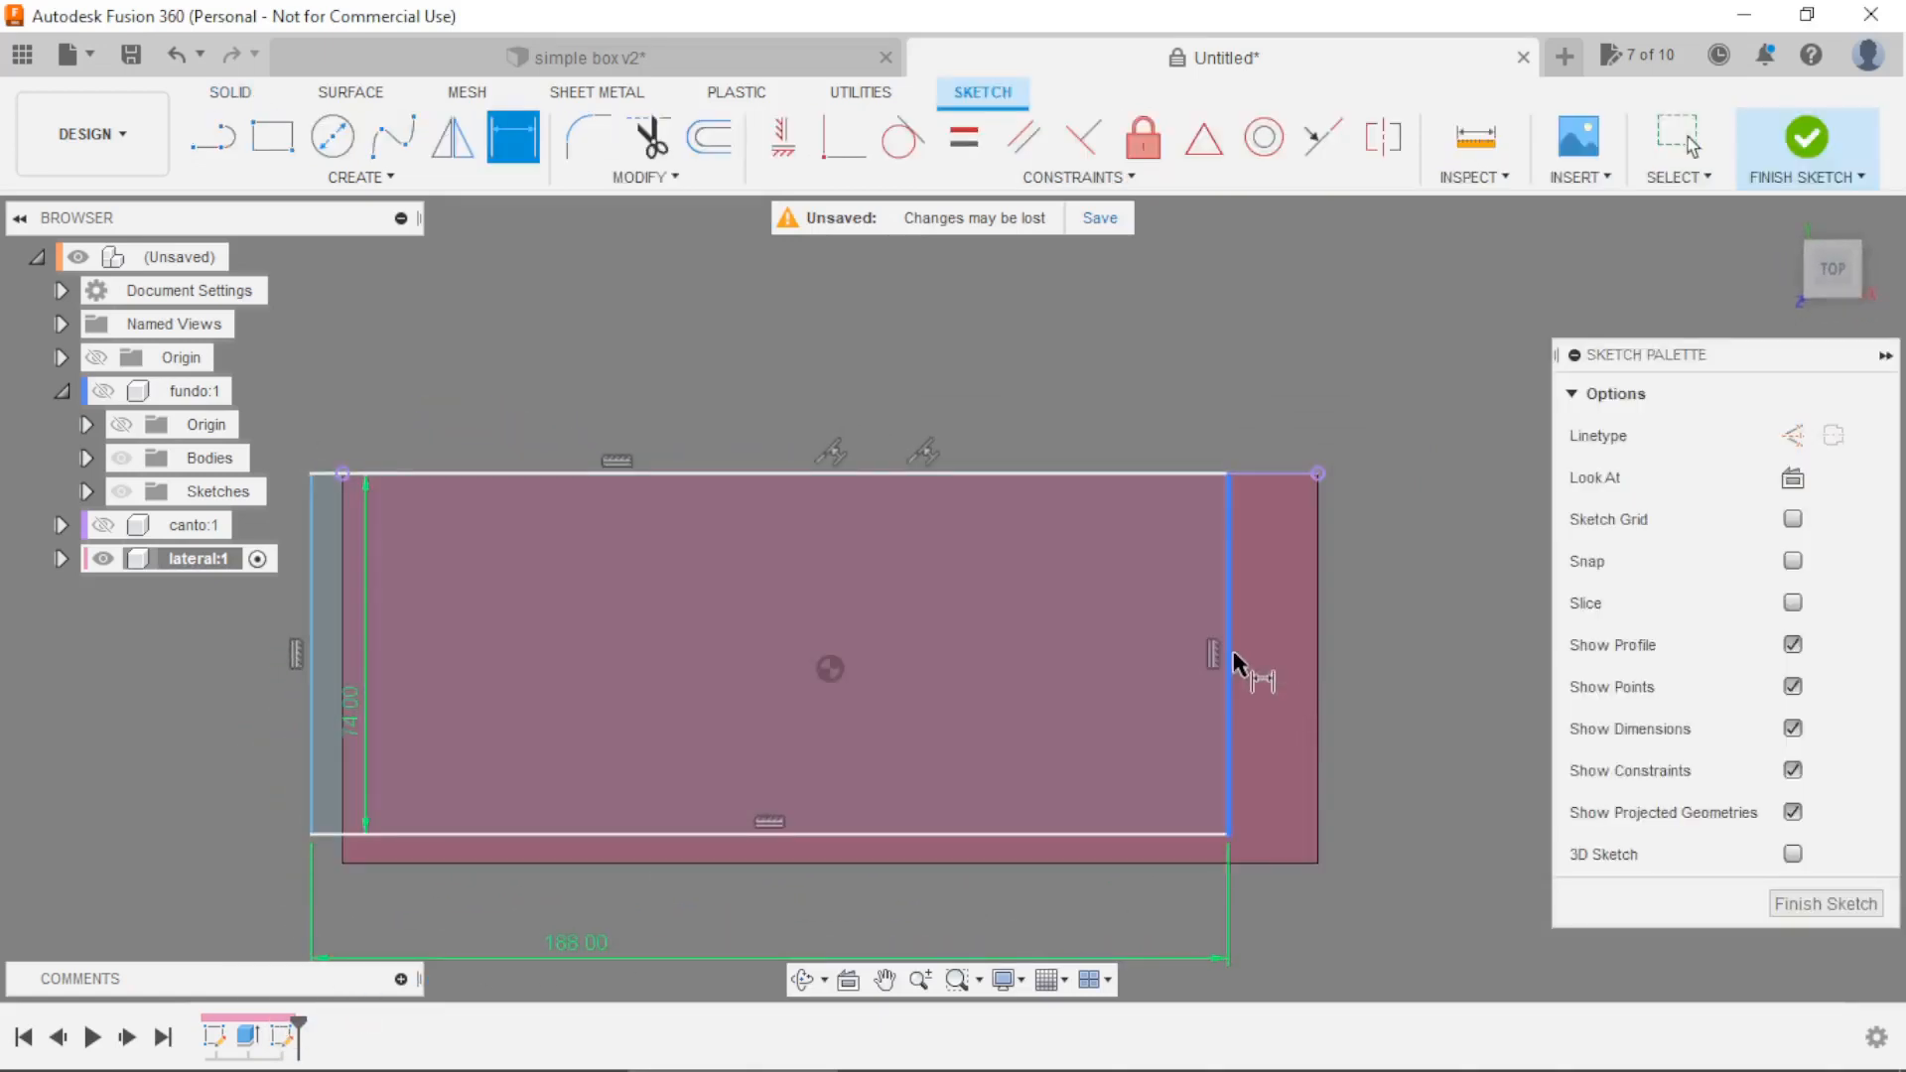
pyautogui.click(1231, 652)
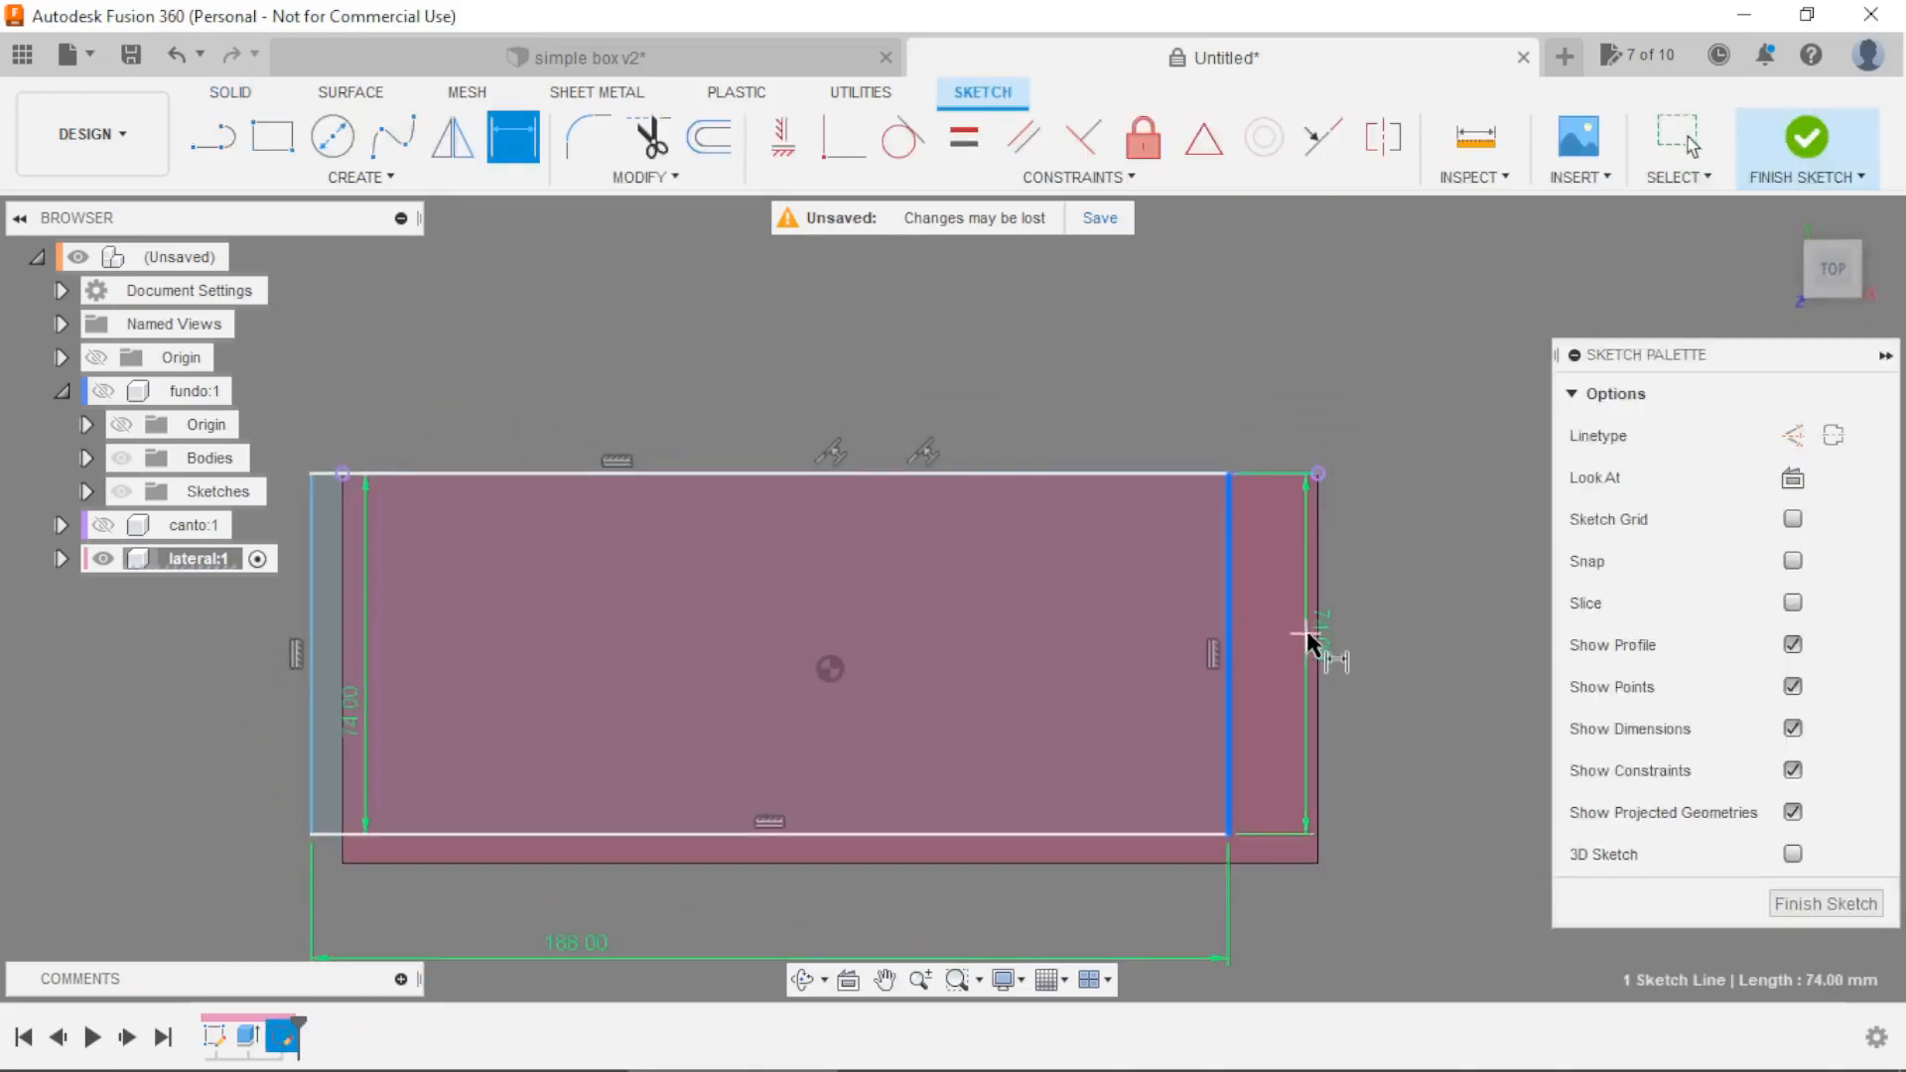
pyautogui.click(1317, 476)
pyautogui.click(1279, 382)
pyautogui.write('6')
pyautogui.press('Return')
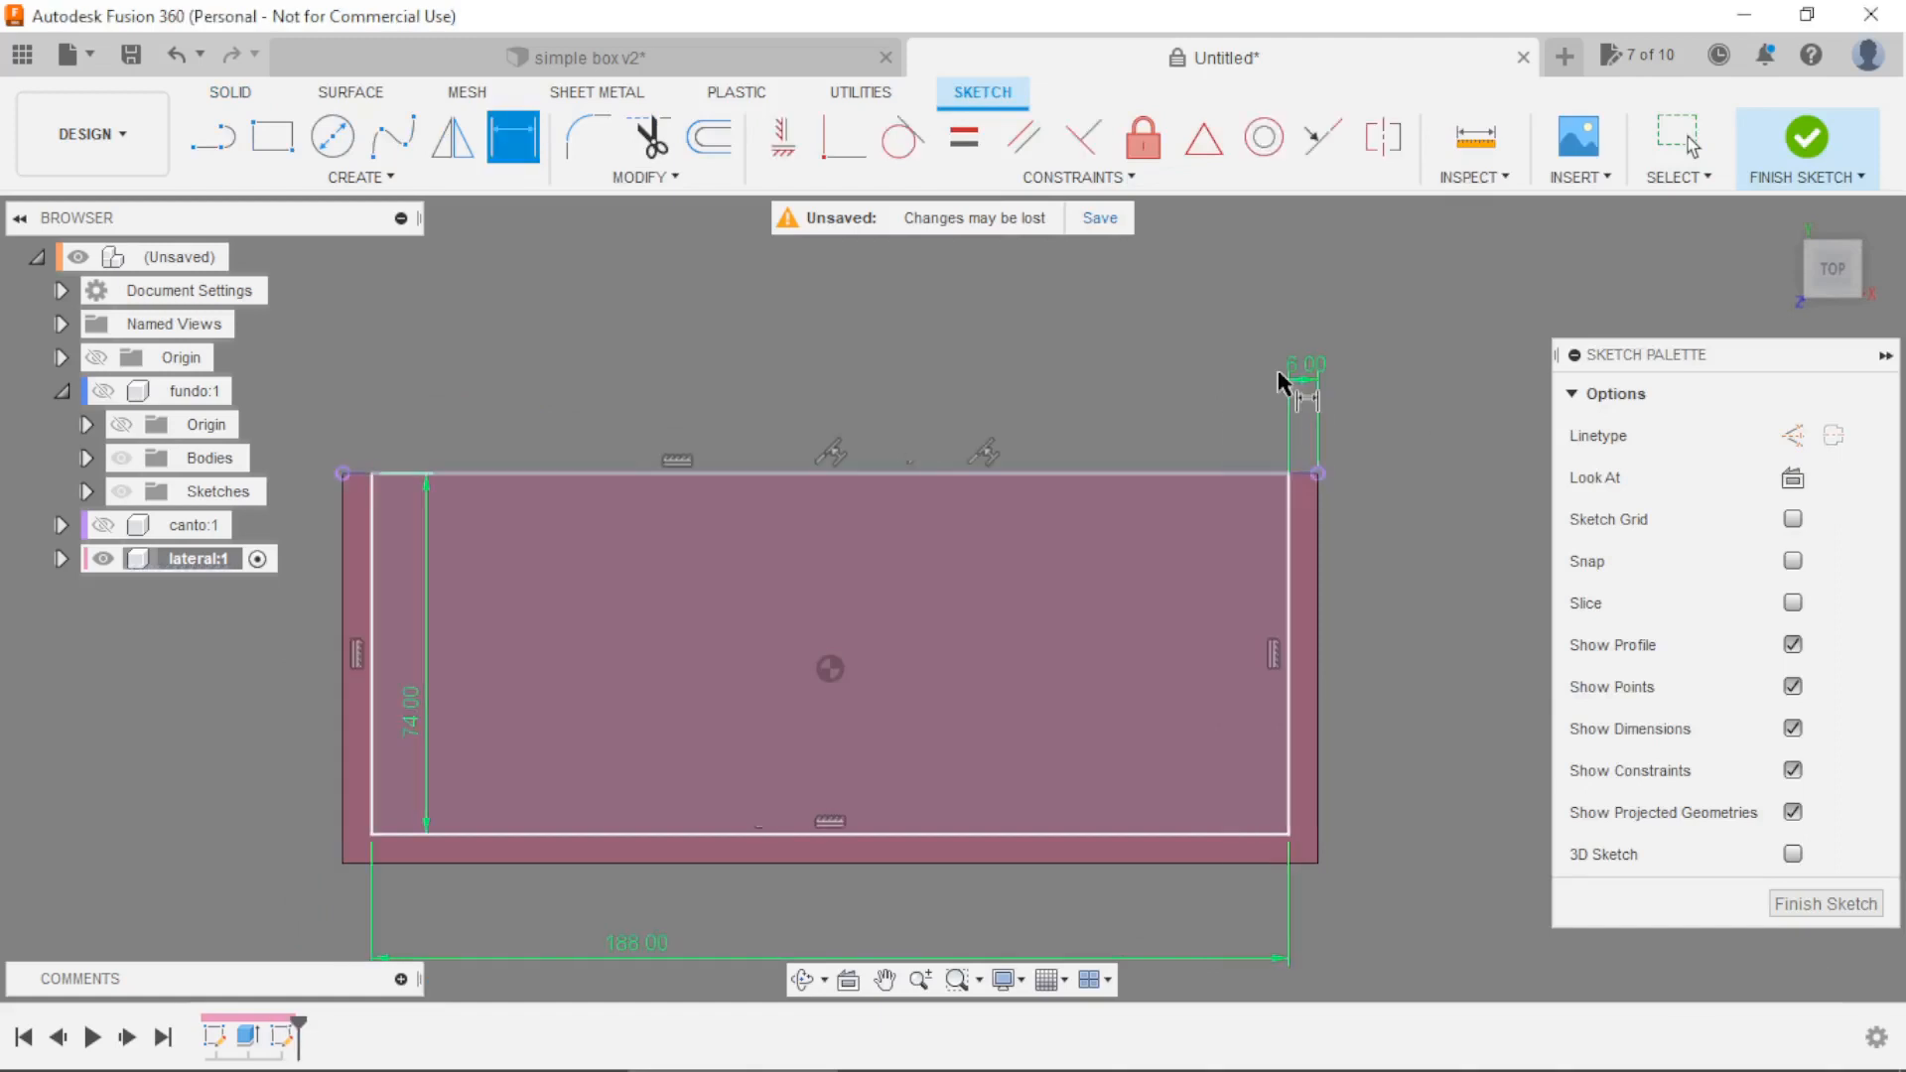
pyautogui.click(1807, 137)
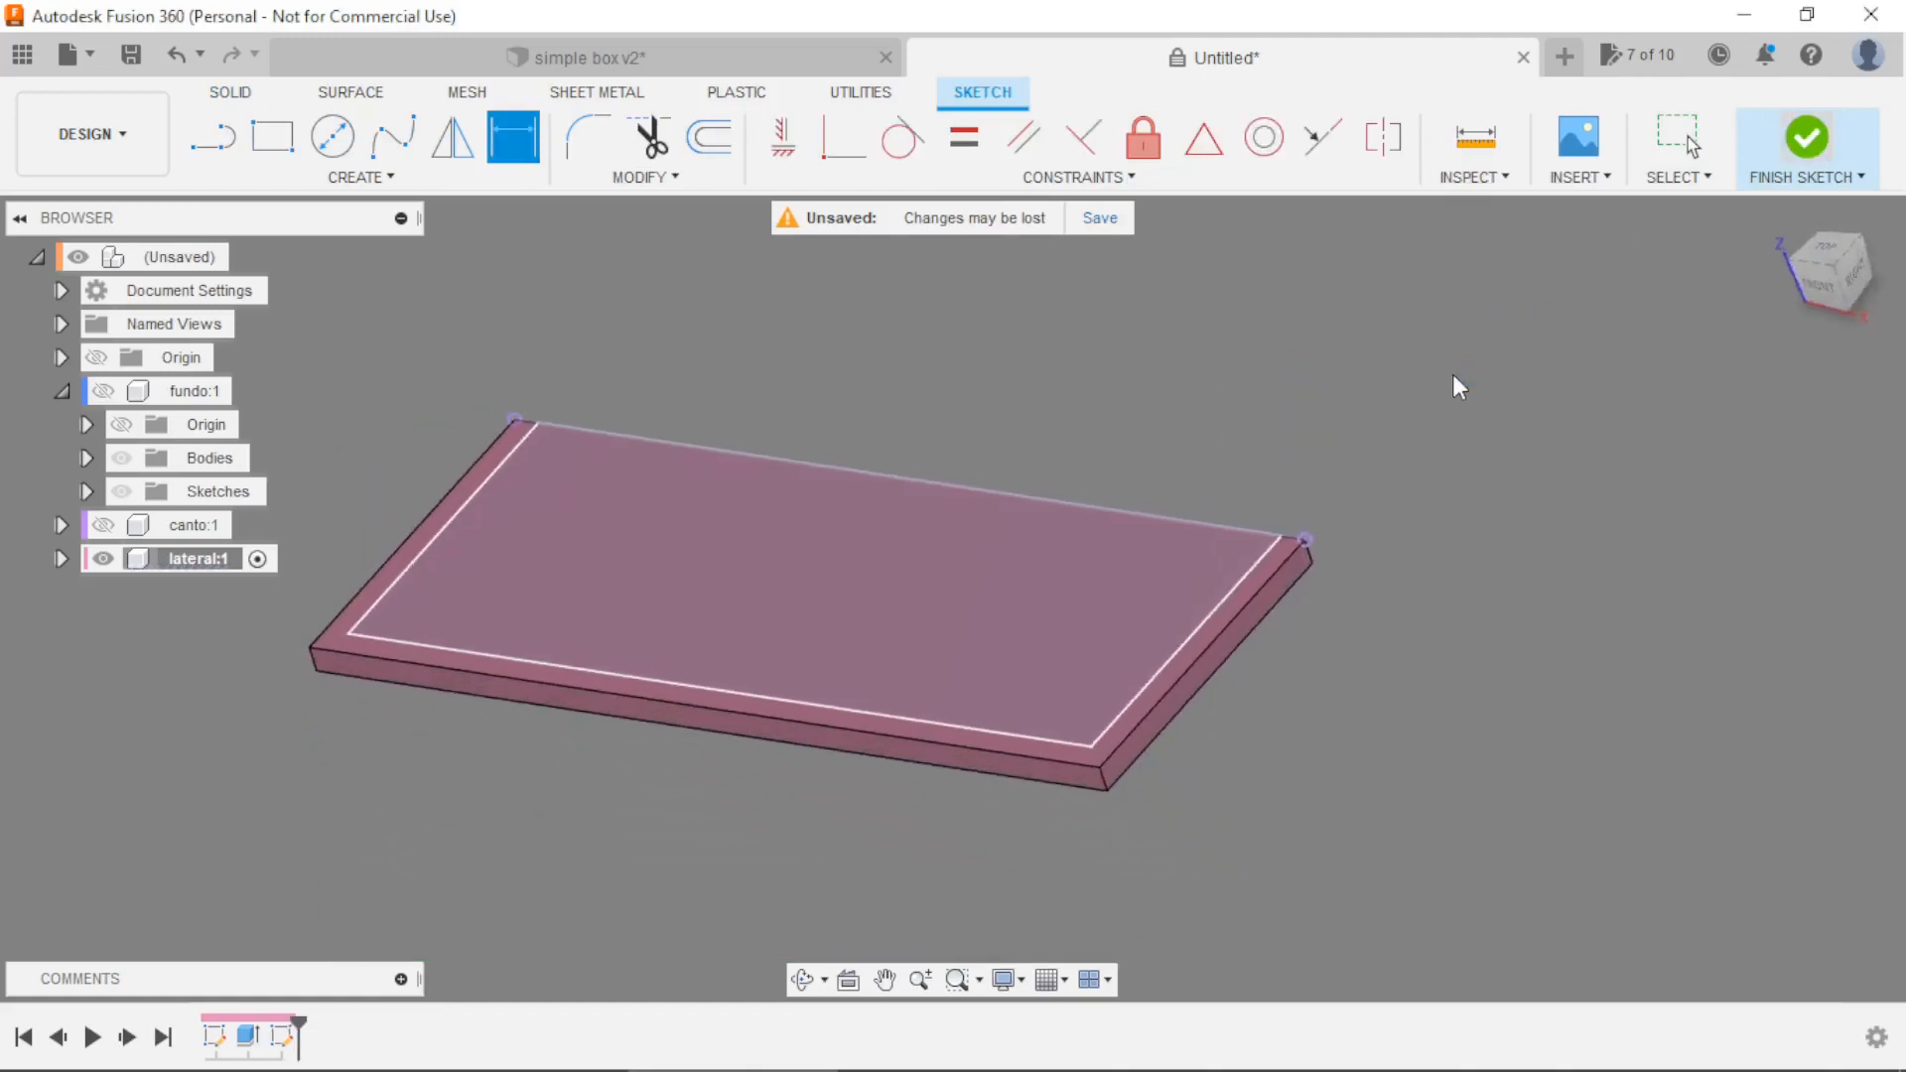
# Extrude the inner rectangle profile upward to form the lateral plate's raised step.
pyautogui.press('e')
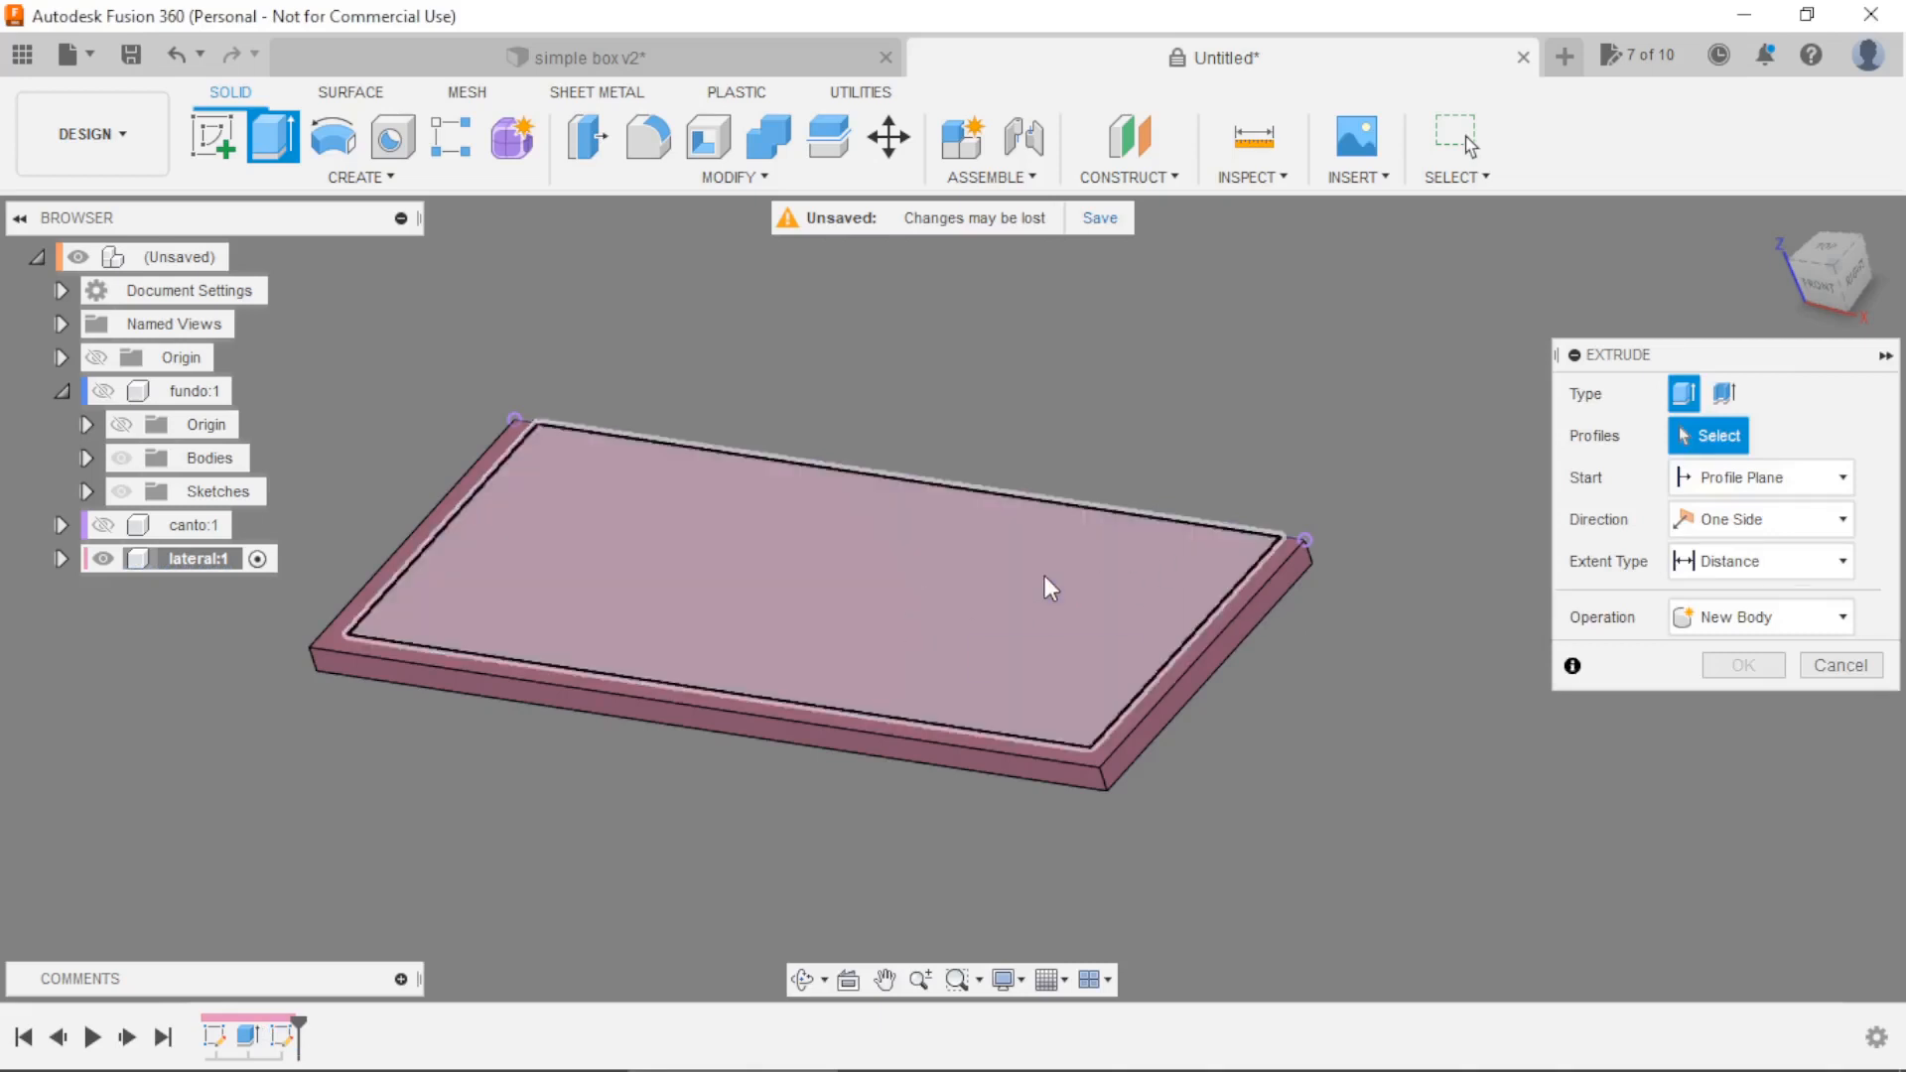
pyautogui.click(1046, 576)
pyautogui.write('4')
pyautogui.press('Return')
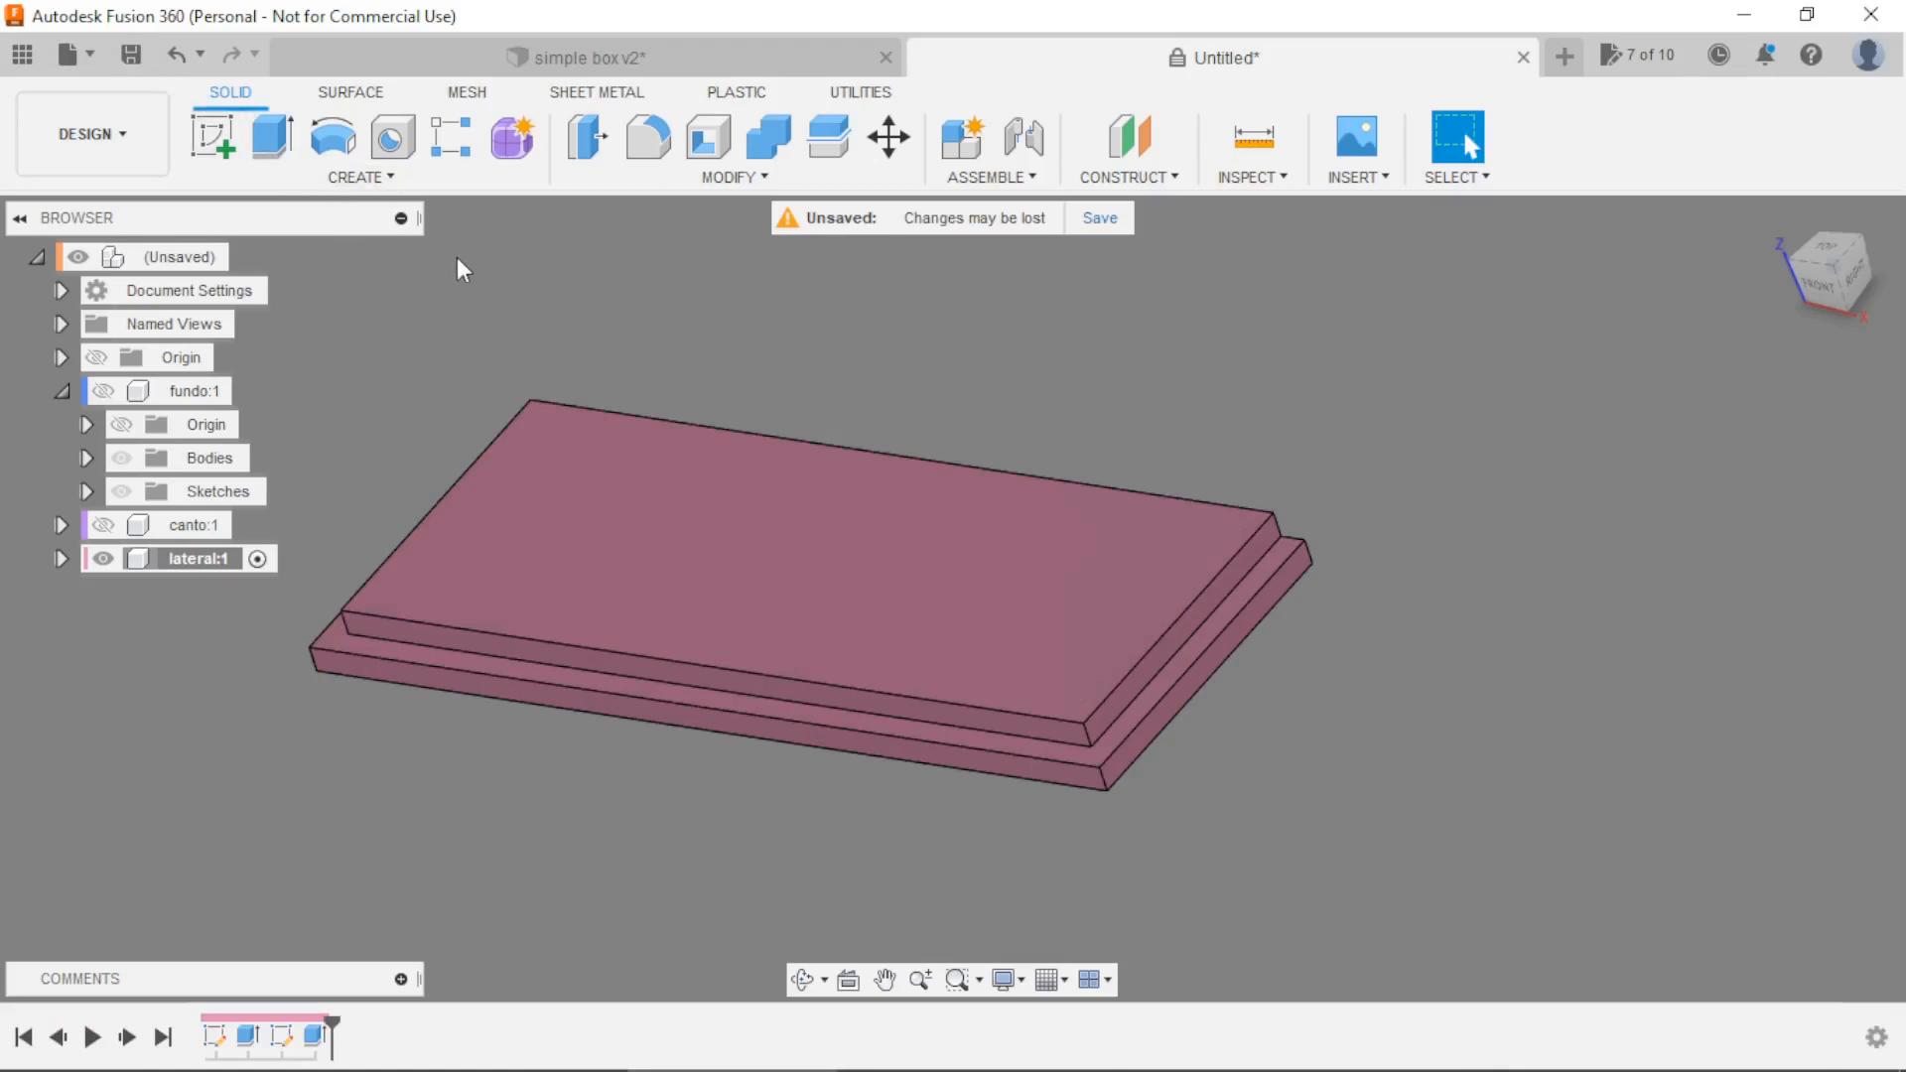
# Activate the top-level assembly and create an activated internal standard component named tampa in it.
pyautogui.click(250, 257)
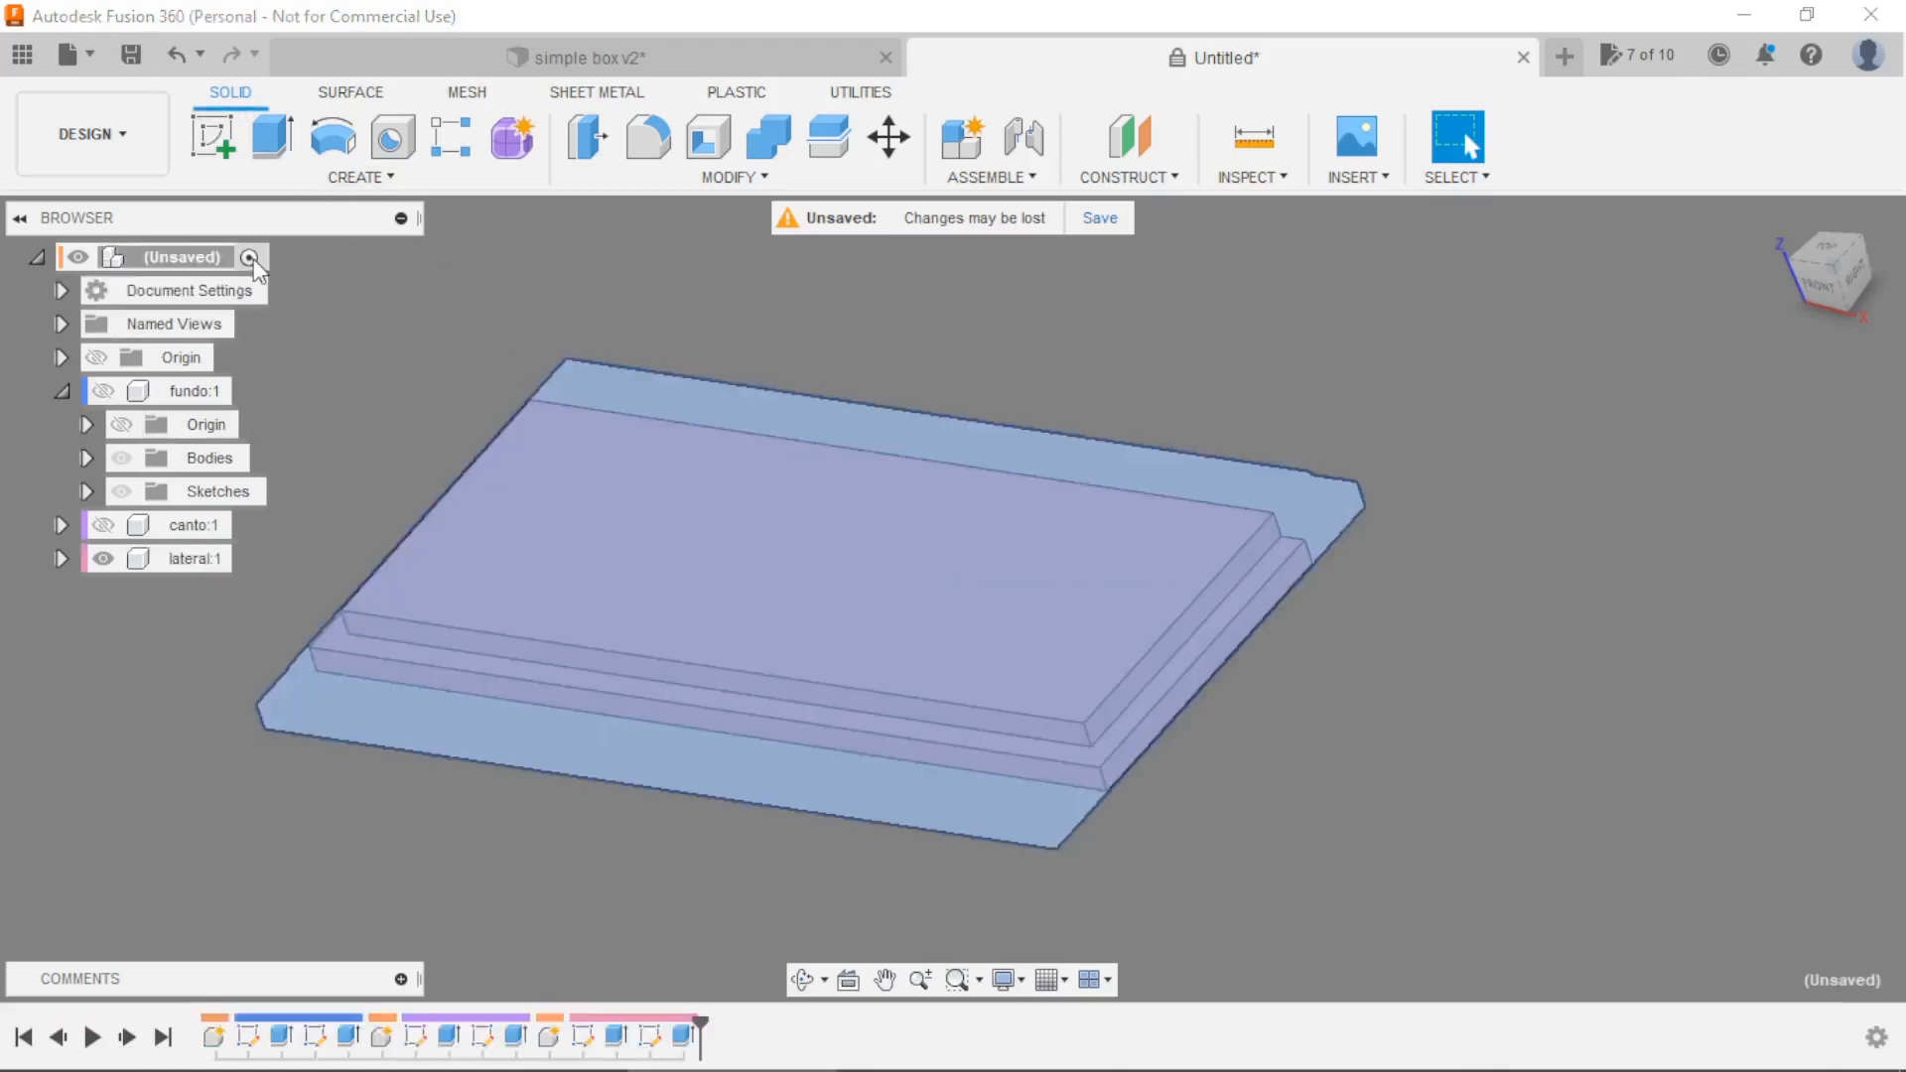
pyautogui.click(291, 182)
pyautogui.click(296, 211)
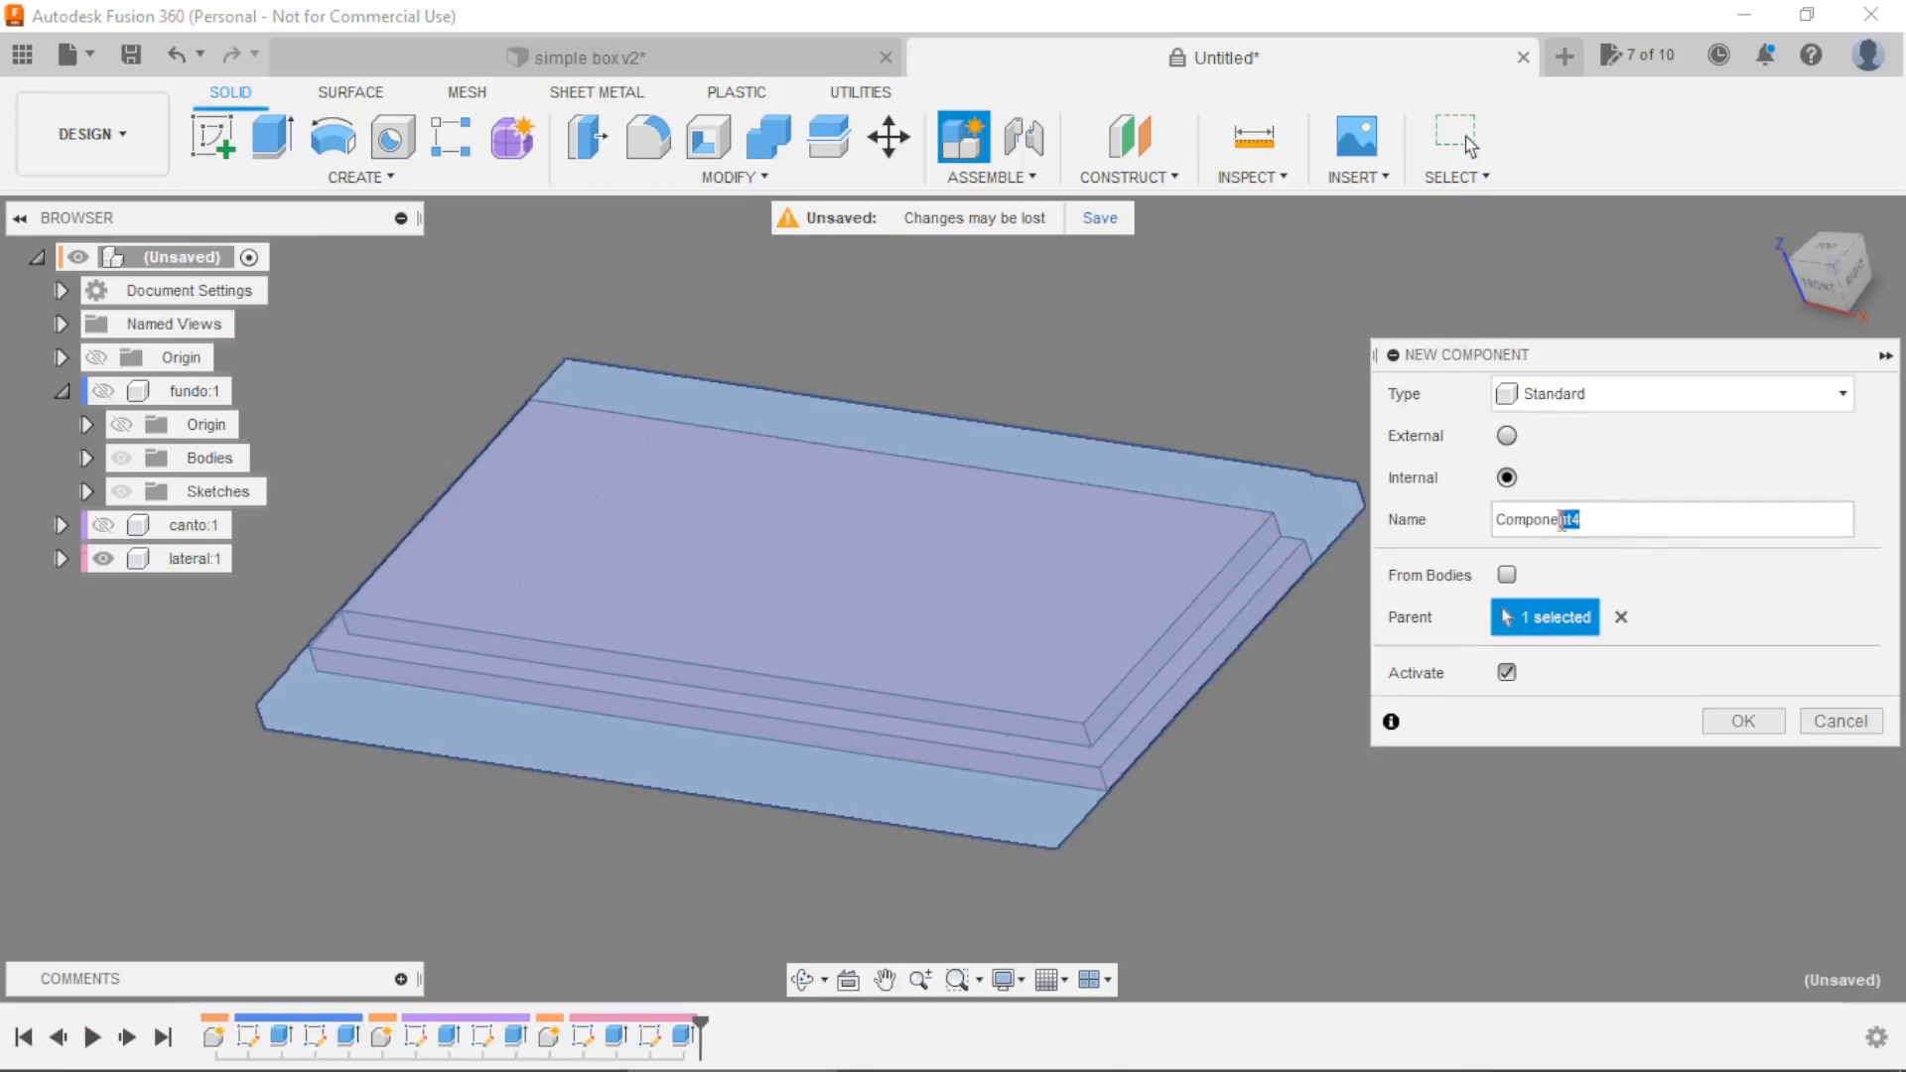
pyautogui.write('tampa')
pyautogui.press('Return')
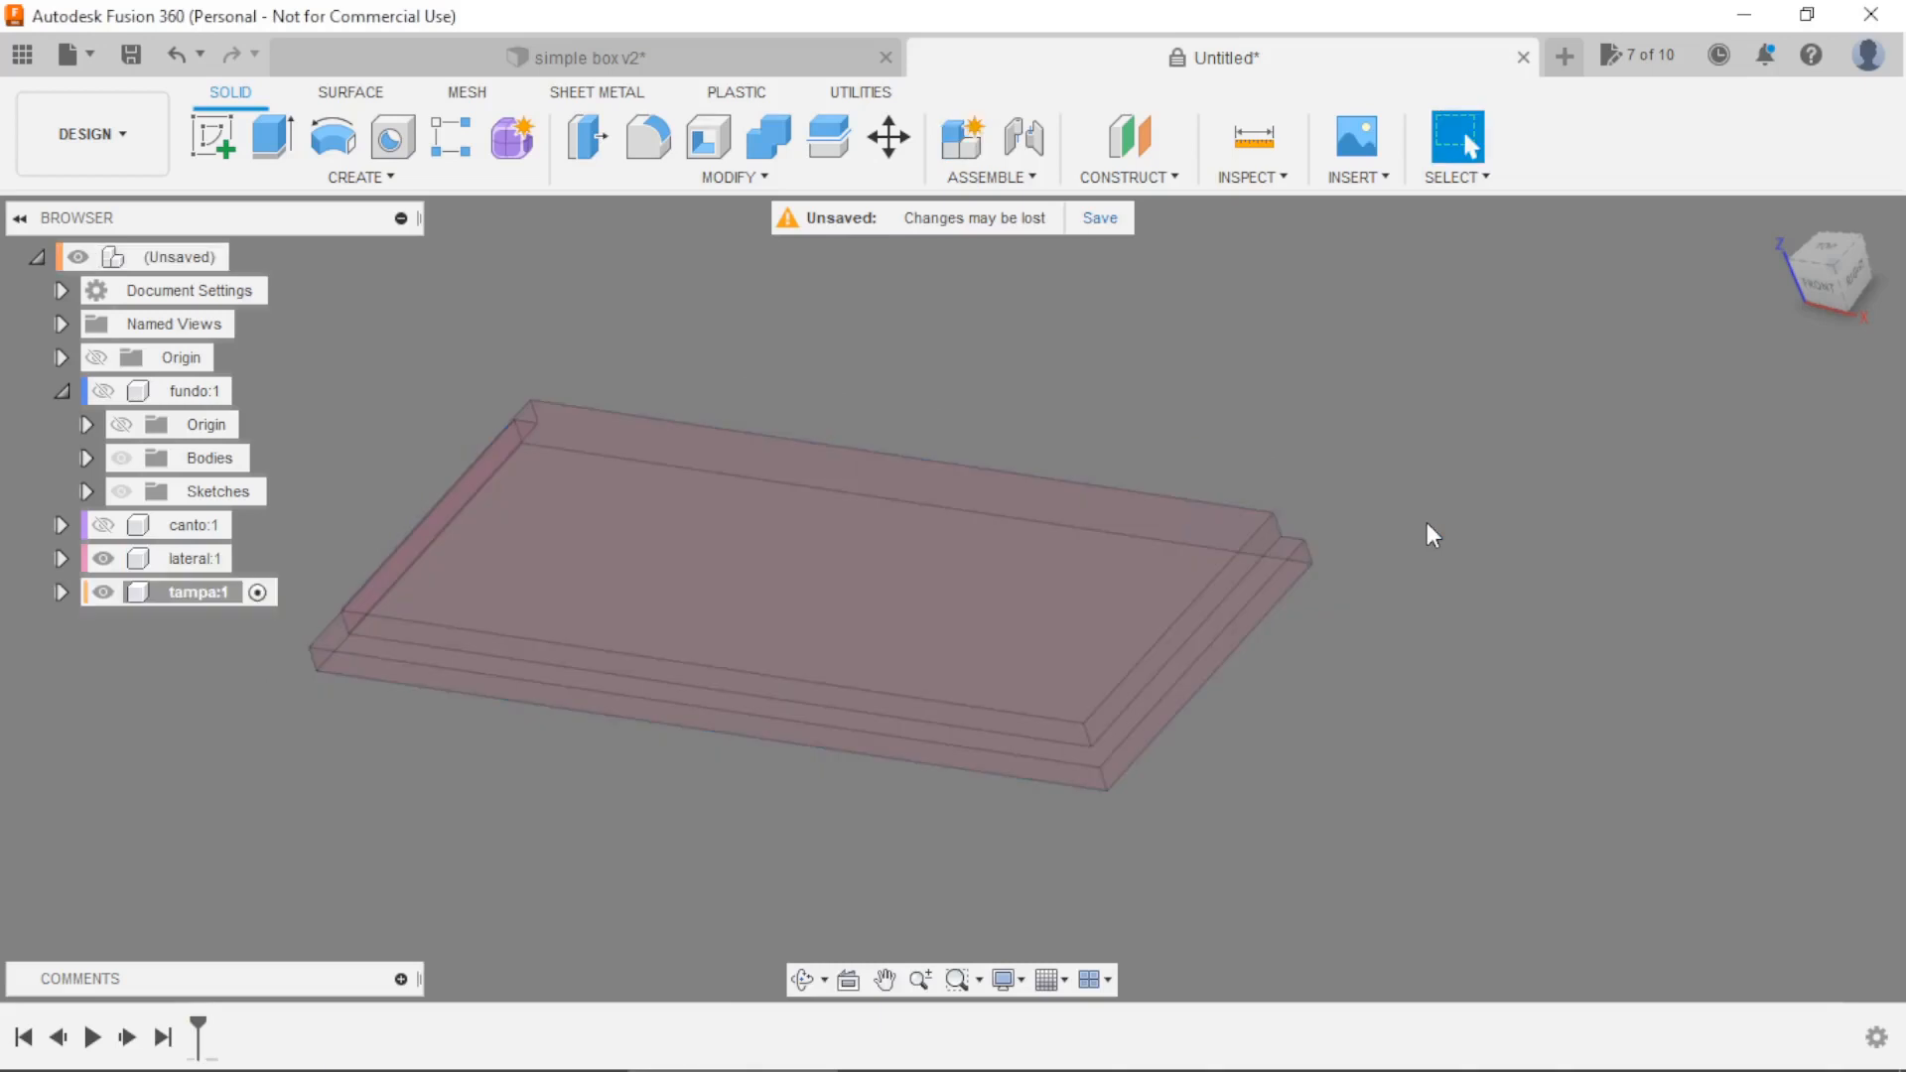
# Isolate the tampa component and start a sketch on its horizontal origin plane.
pyautogui.rightClick(222, 592)
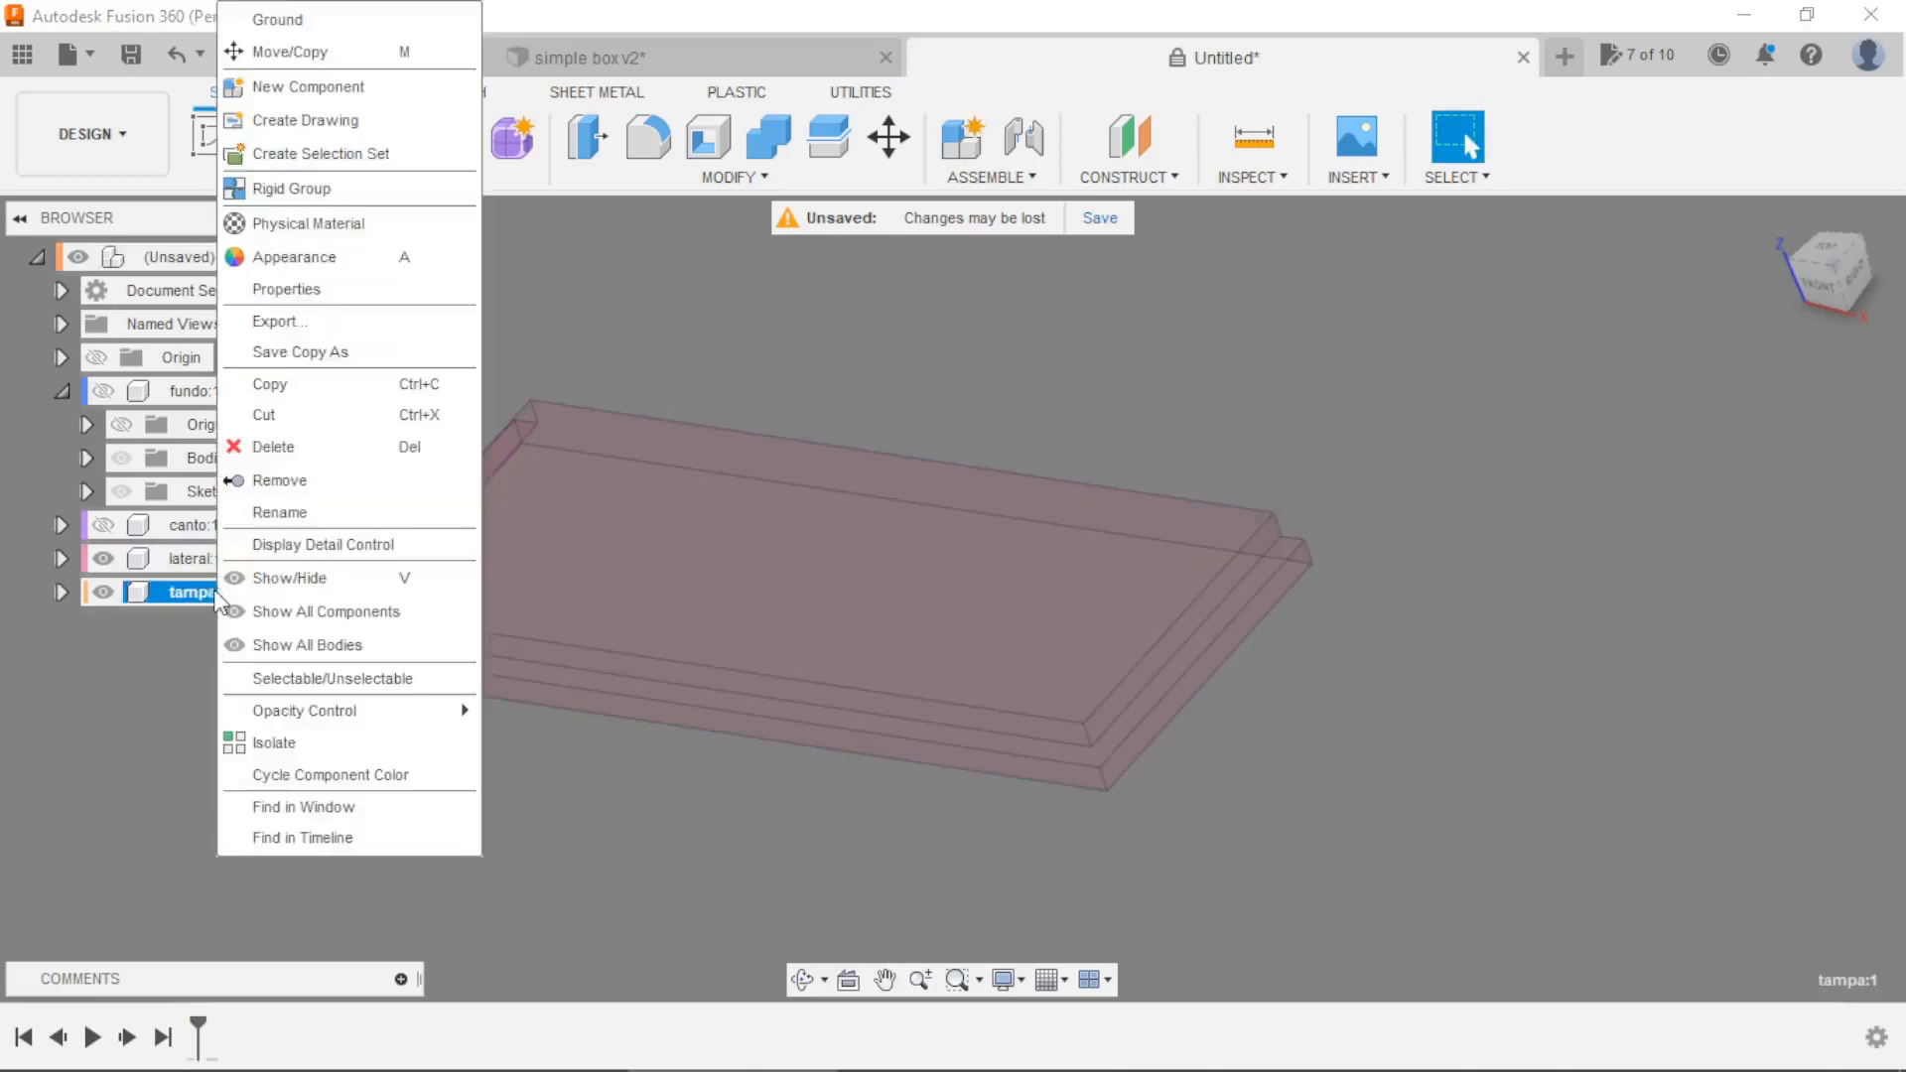
pyautogui.click(257, 743)
pyautogui.click(212, 136)
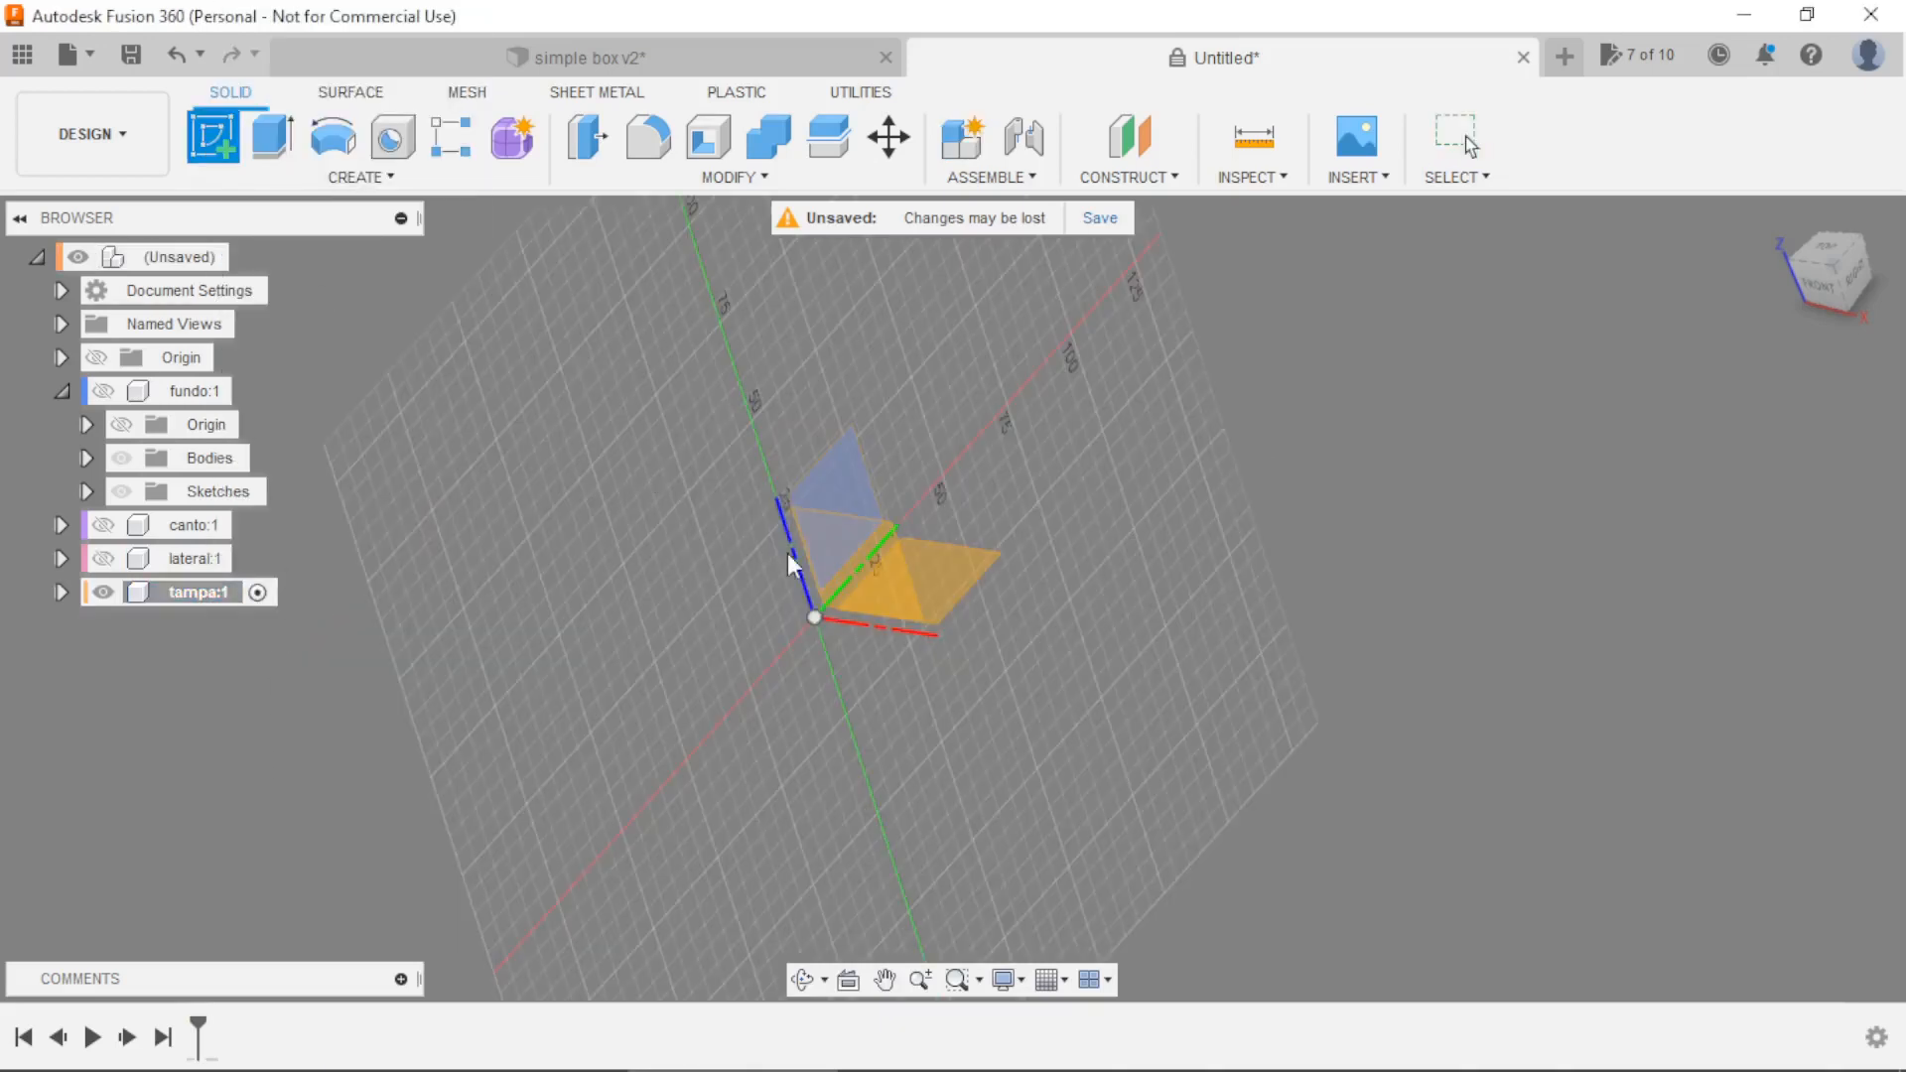
pyautogui.click(943, 591)
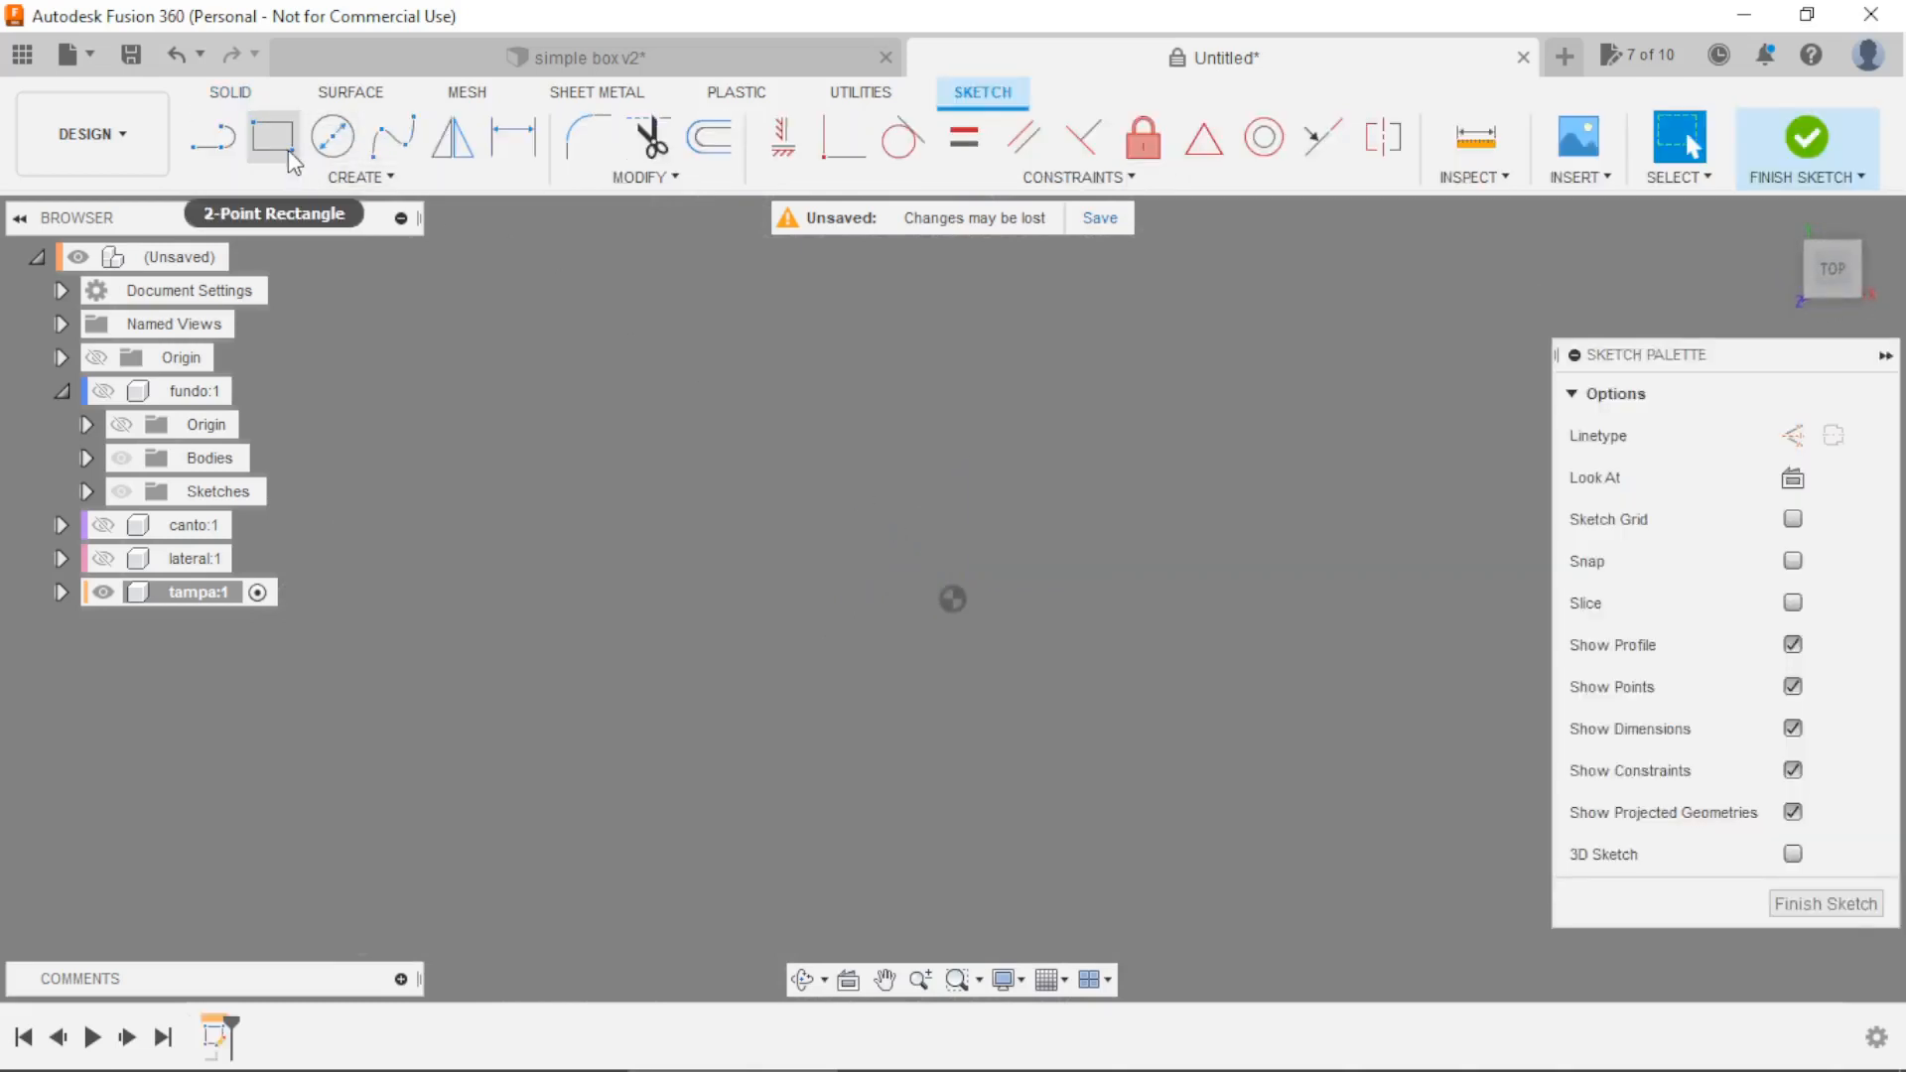
# Sketch a centre rectangle at the origin, 132 mm high and 212 mm wide.
pyautogui.click(359, 176)
pyautogui.moveTo(298, 239)
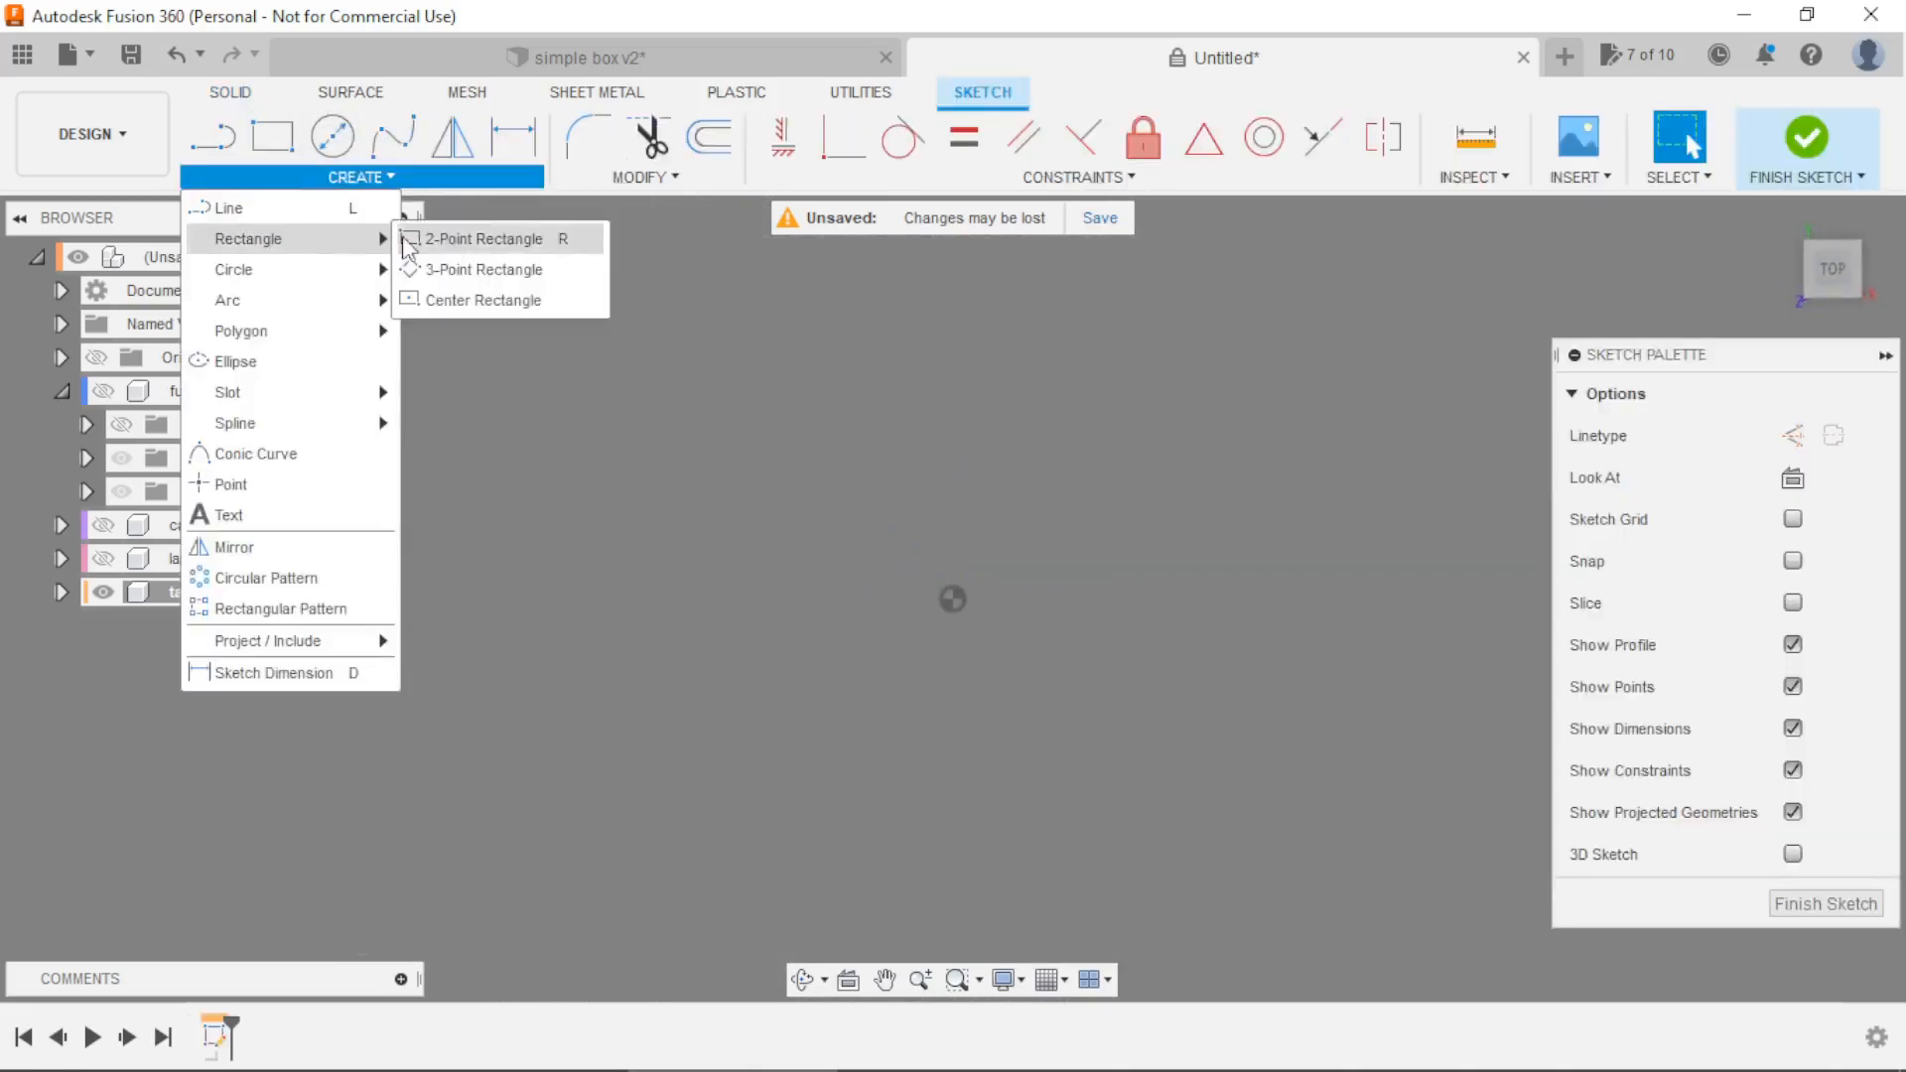
pyautogui.click(460, 301)
pyautogui.click(953, 600)
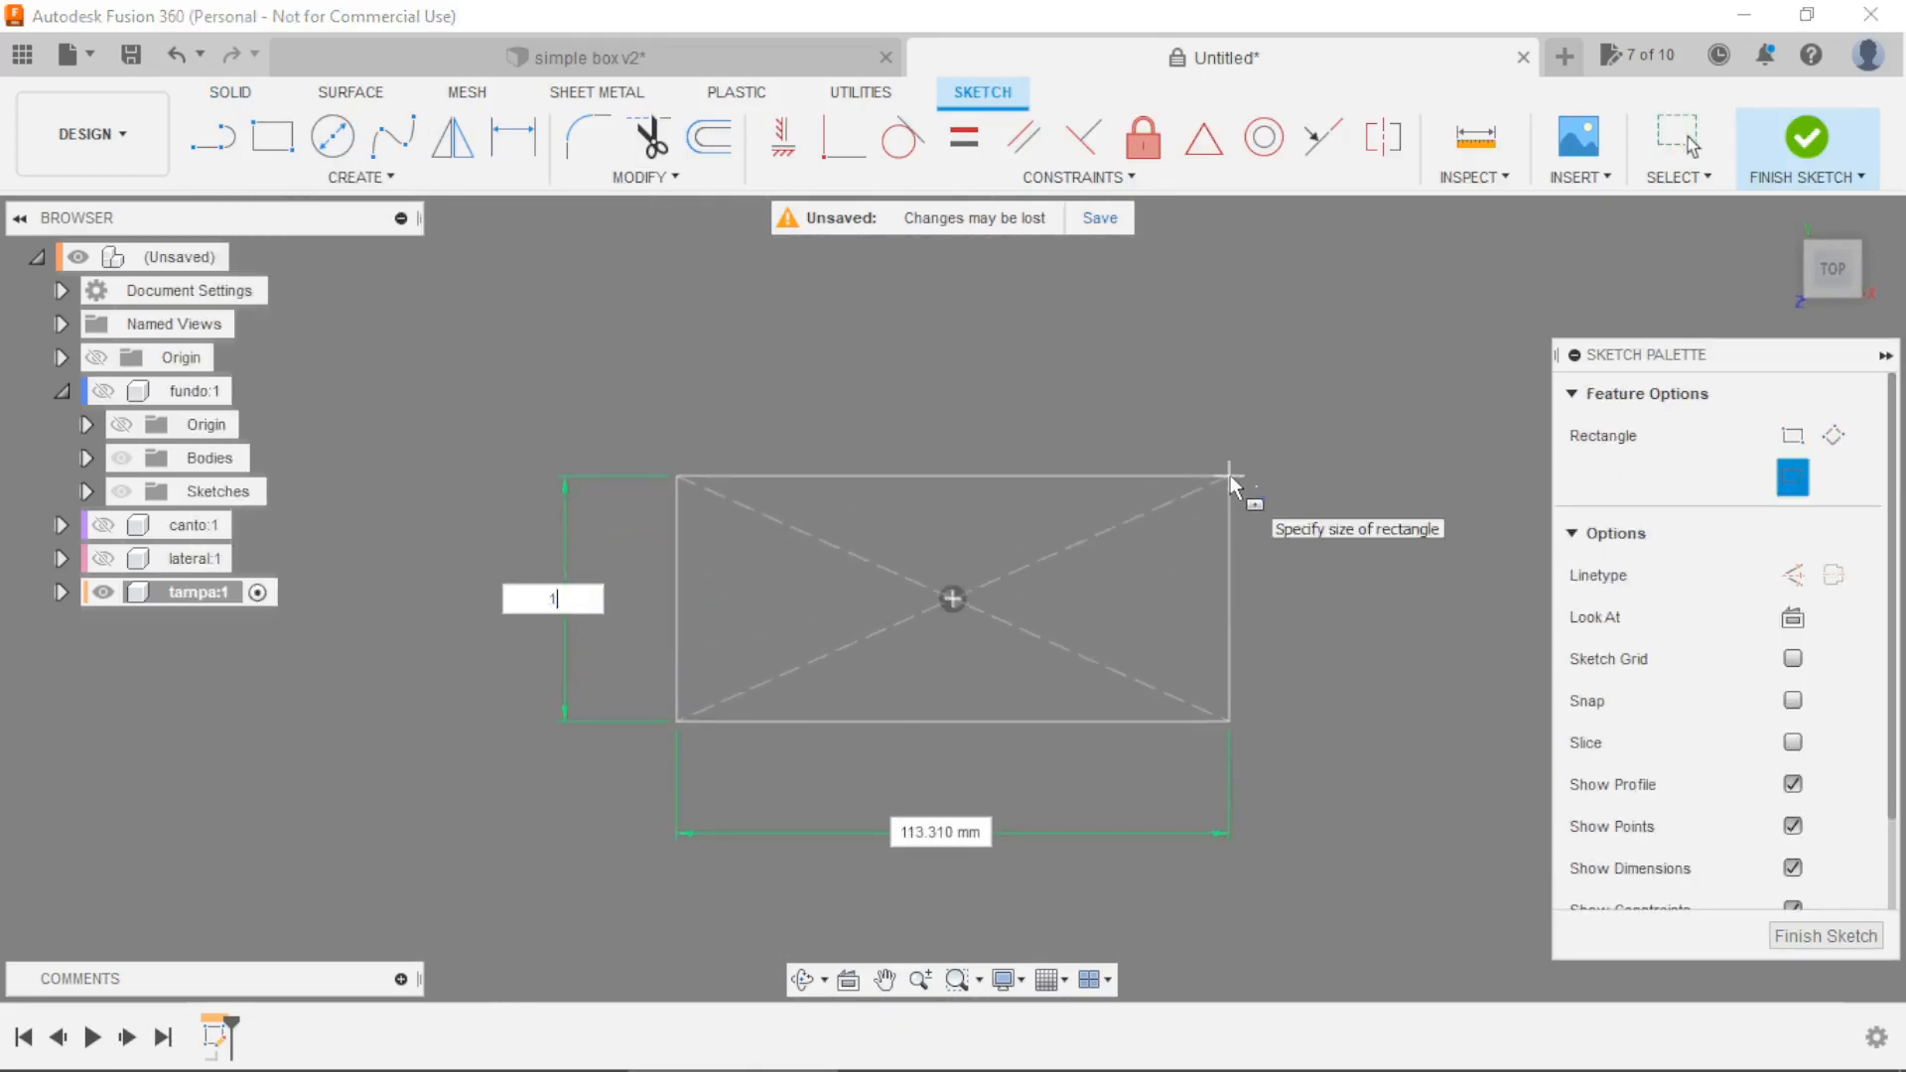
pyautogui.write('132')
pyautogui.press('Tab')
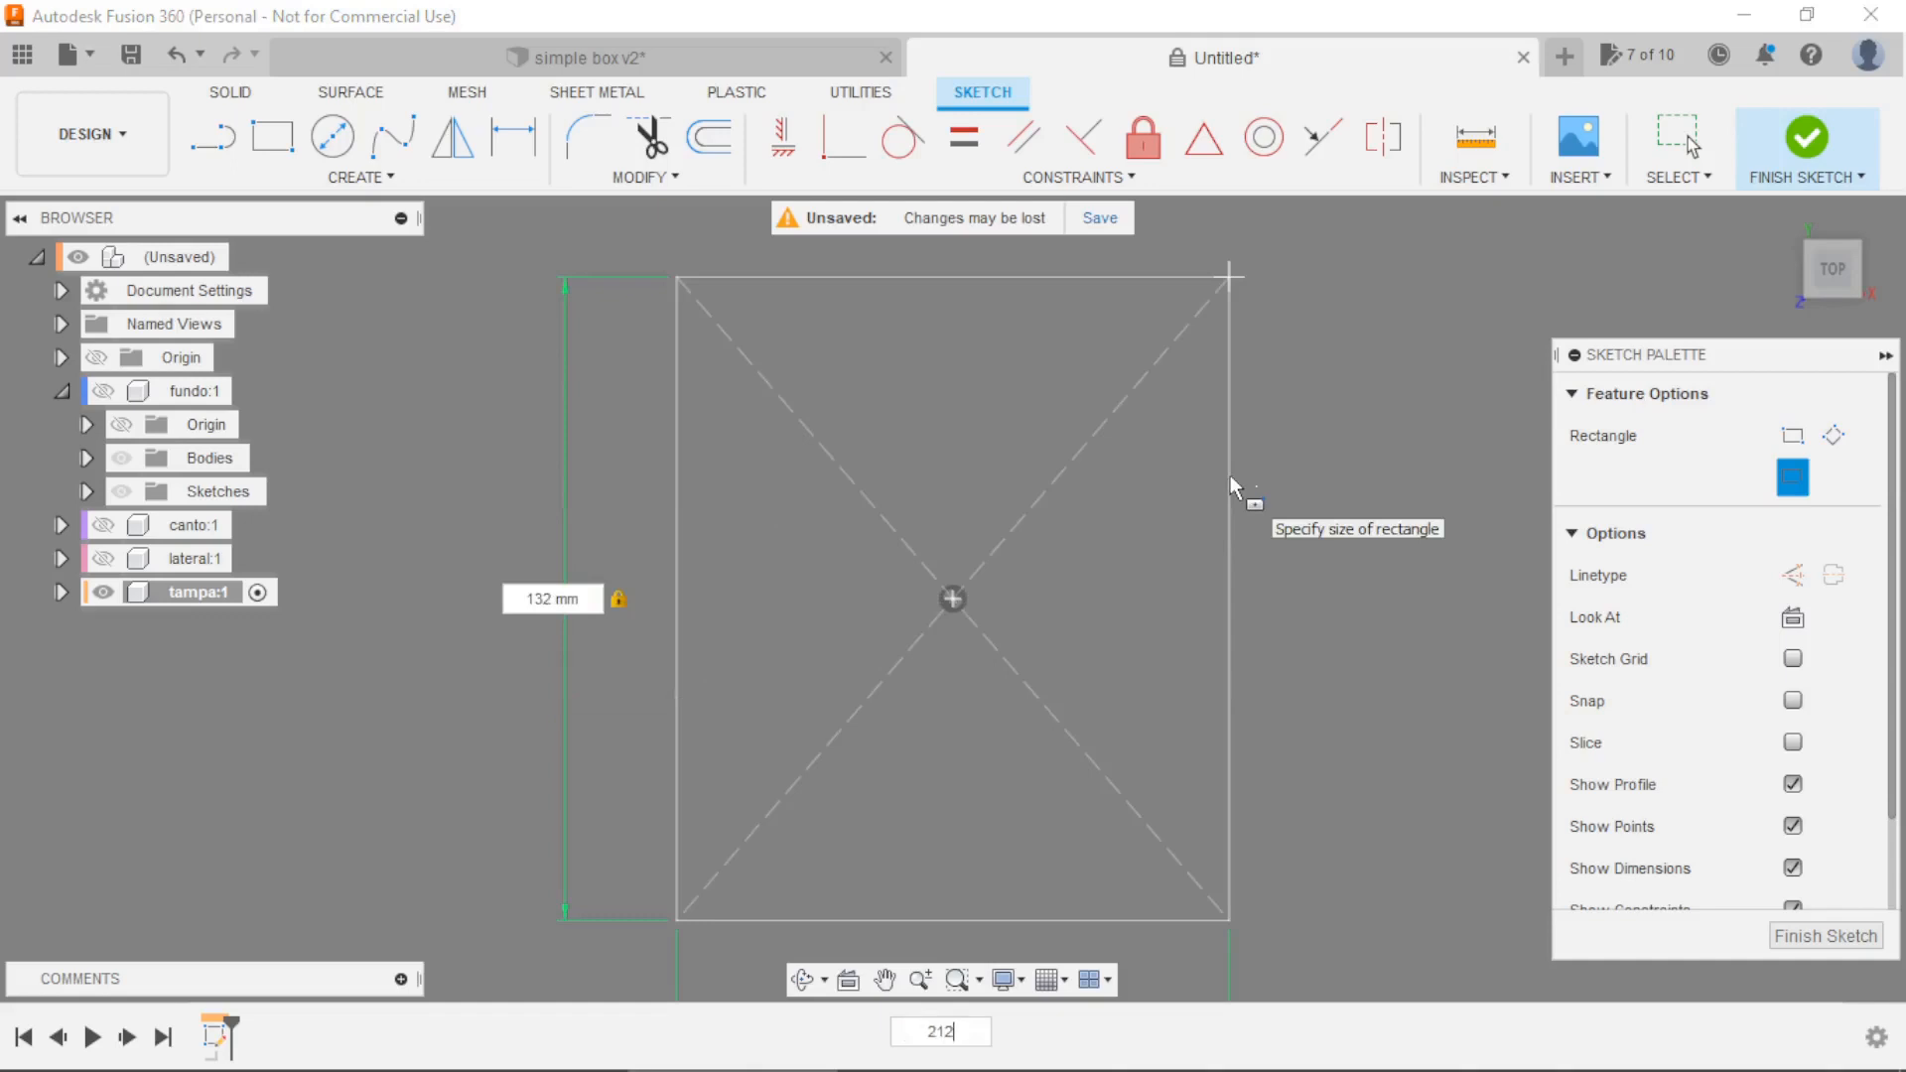
pyautogui.press('Return')
pyautogui.press('Escape')
pyautogui.scroll(-3, 1161, 516)
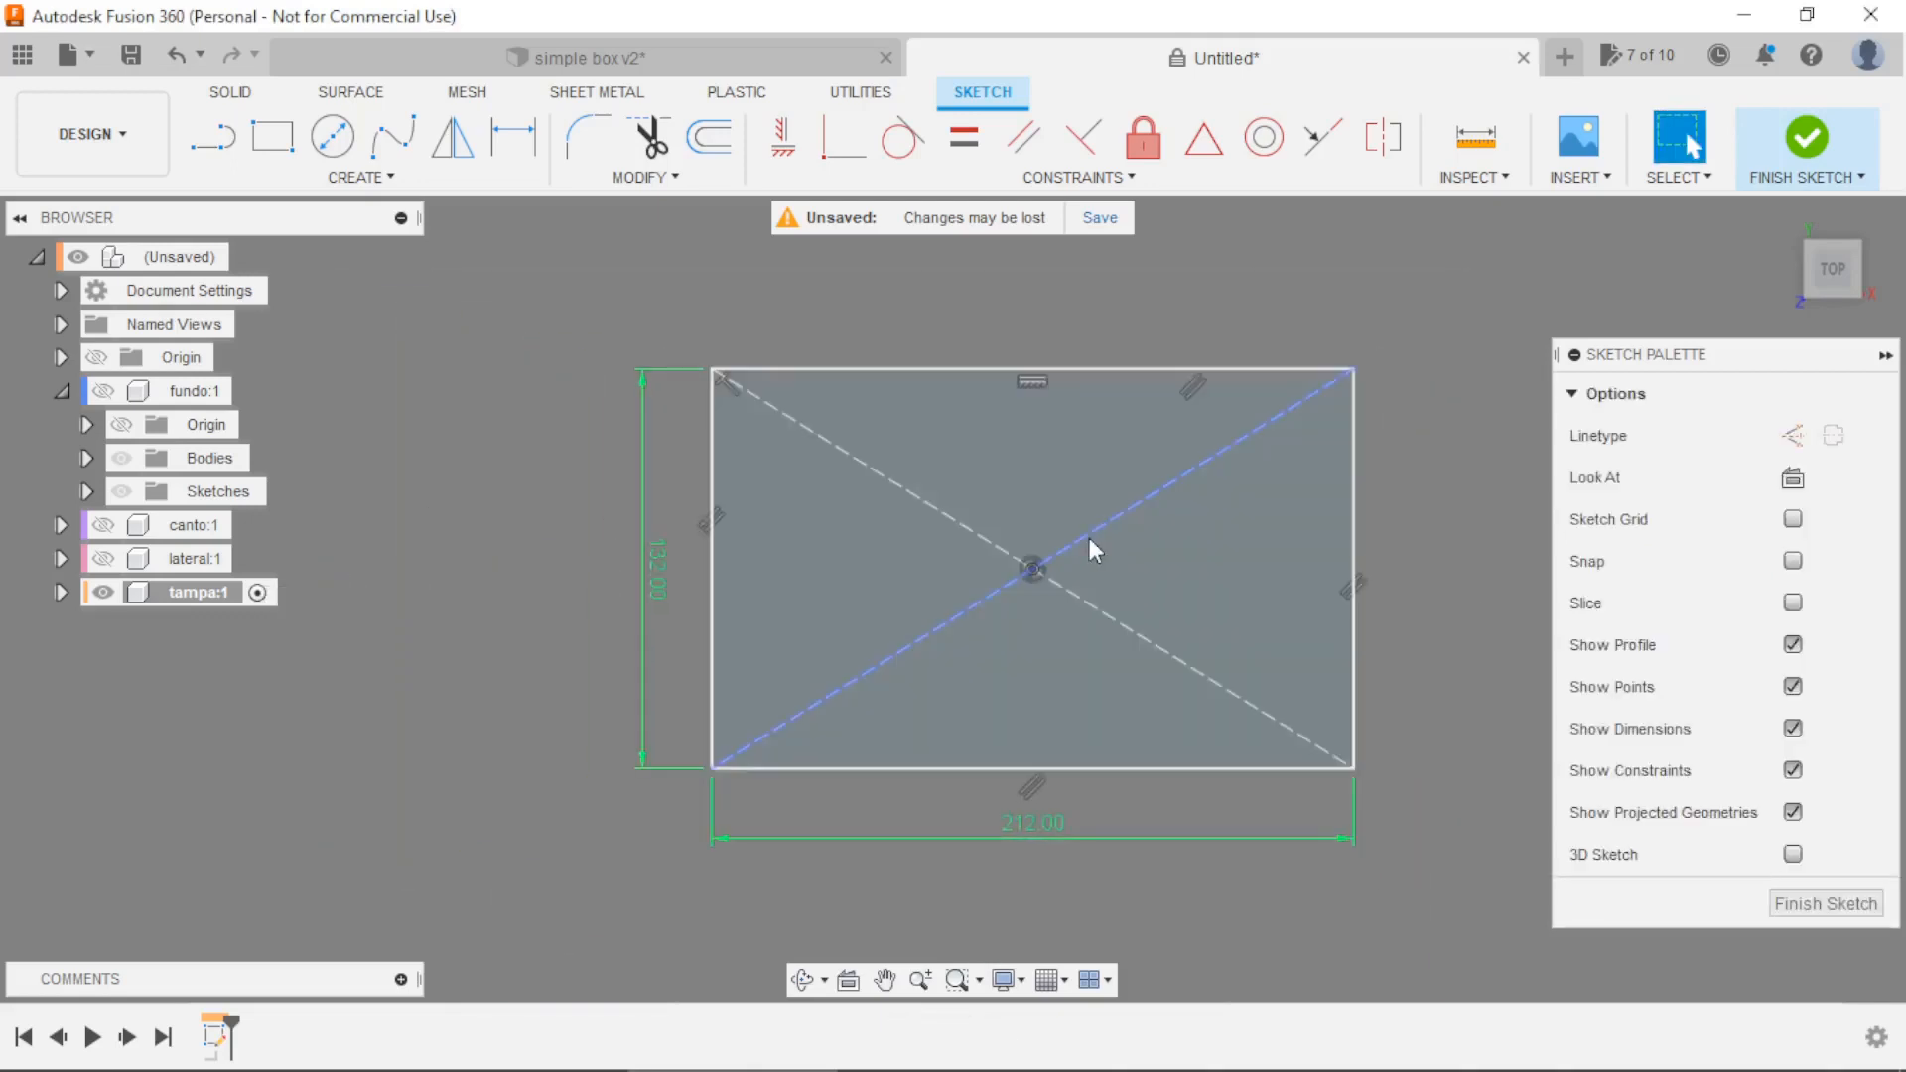
# Finish the sketch and extrude the rectangle profile into the lid's base plate.
pyautogui.click(1795, 149)
pyautogui.click(294, 149)
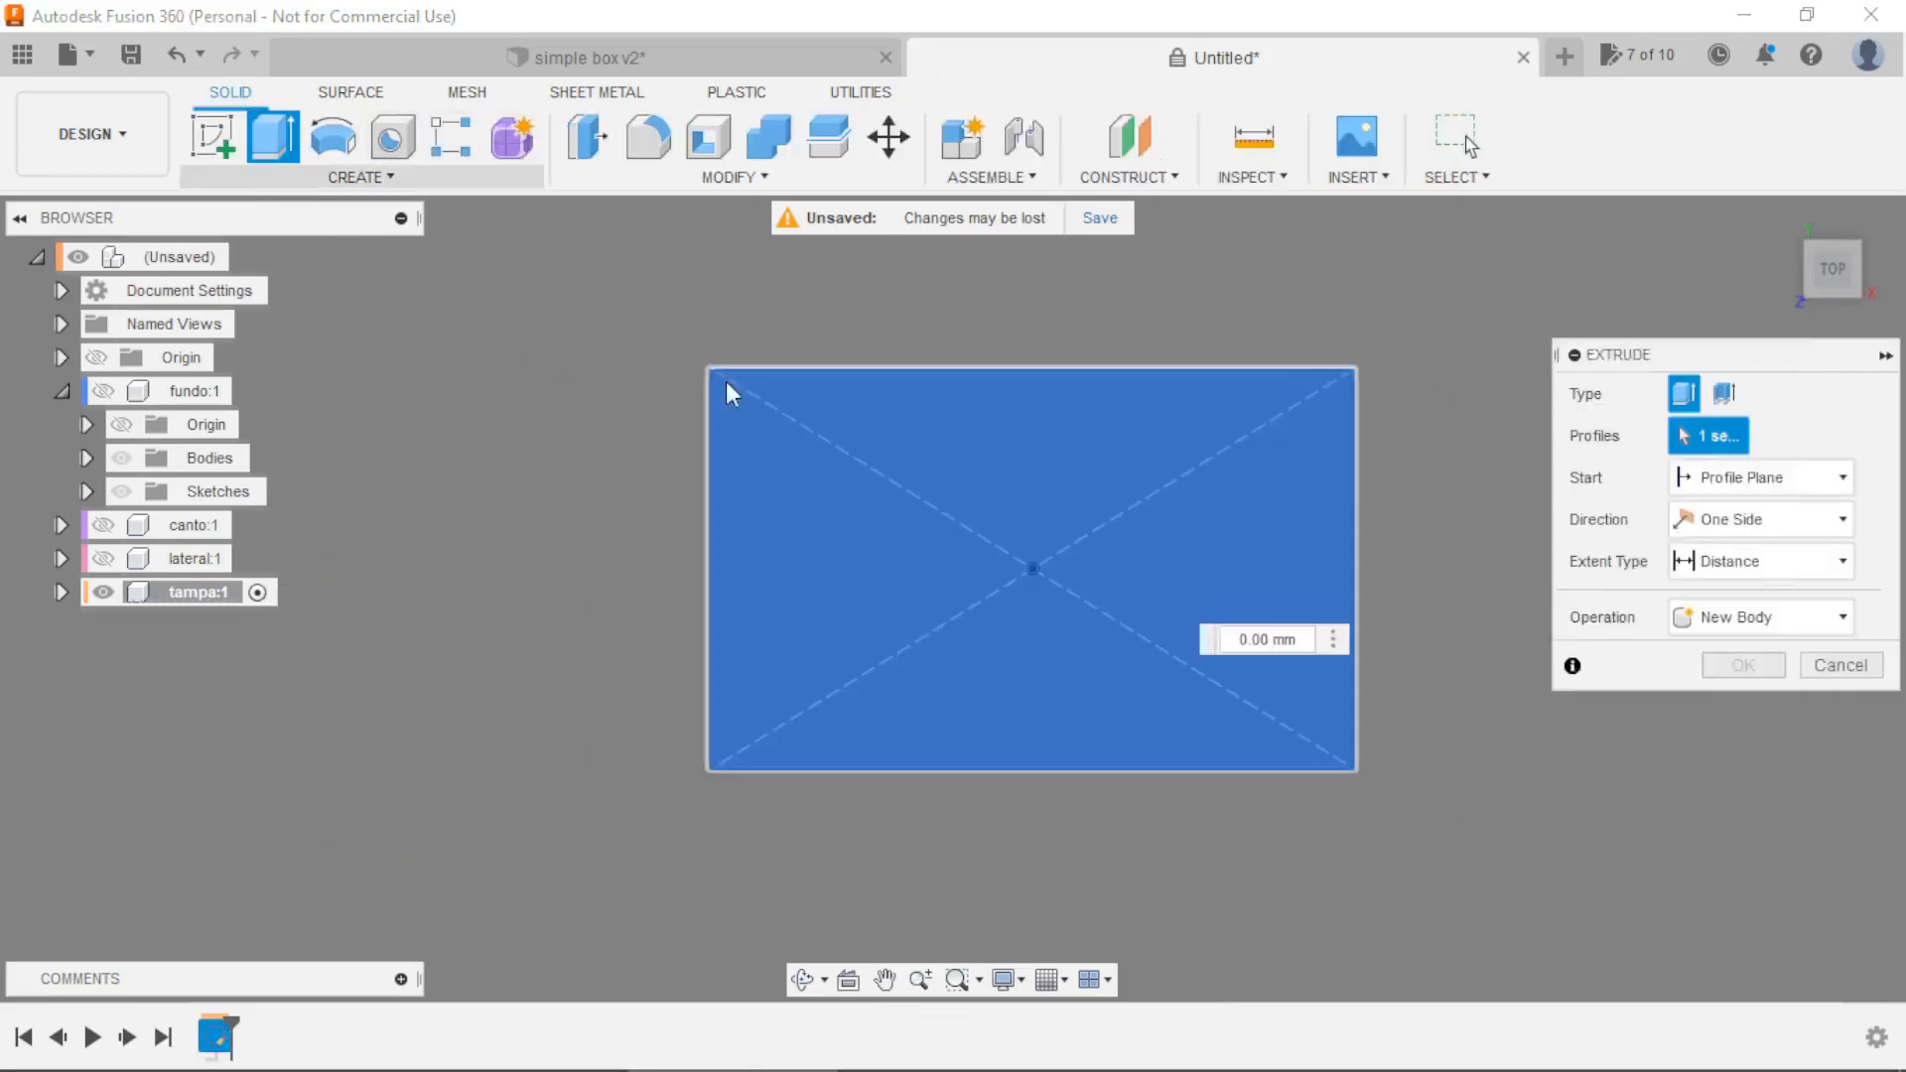
pyautogui.press('Escape')
pyautogui.keyDown('shift'); pyautogui.moveTo(1231, 641); pyautogui.dragTo(934, 504, button='middle'); pyautogui.keyUp('shift')
# On the lid plate's upper face, sketch a centre rectangle at the origin, 108 mm high and 188 mm wide.
pyautogui.click(233, 147)
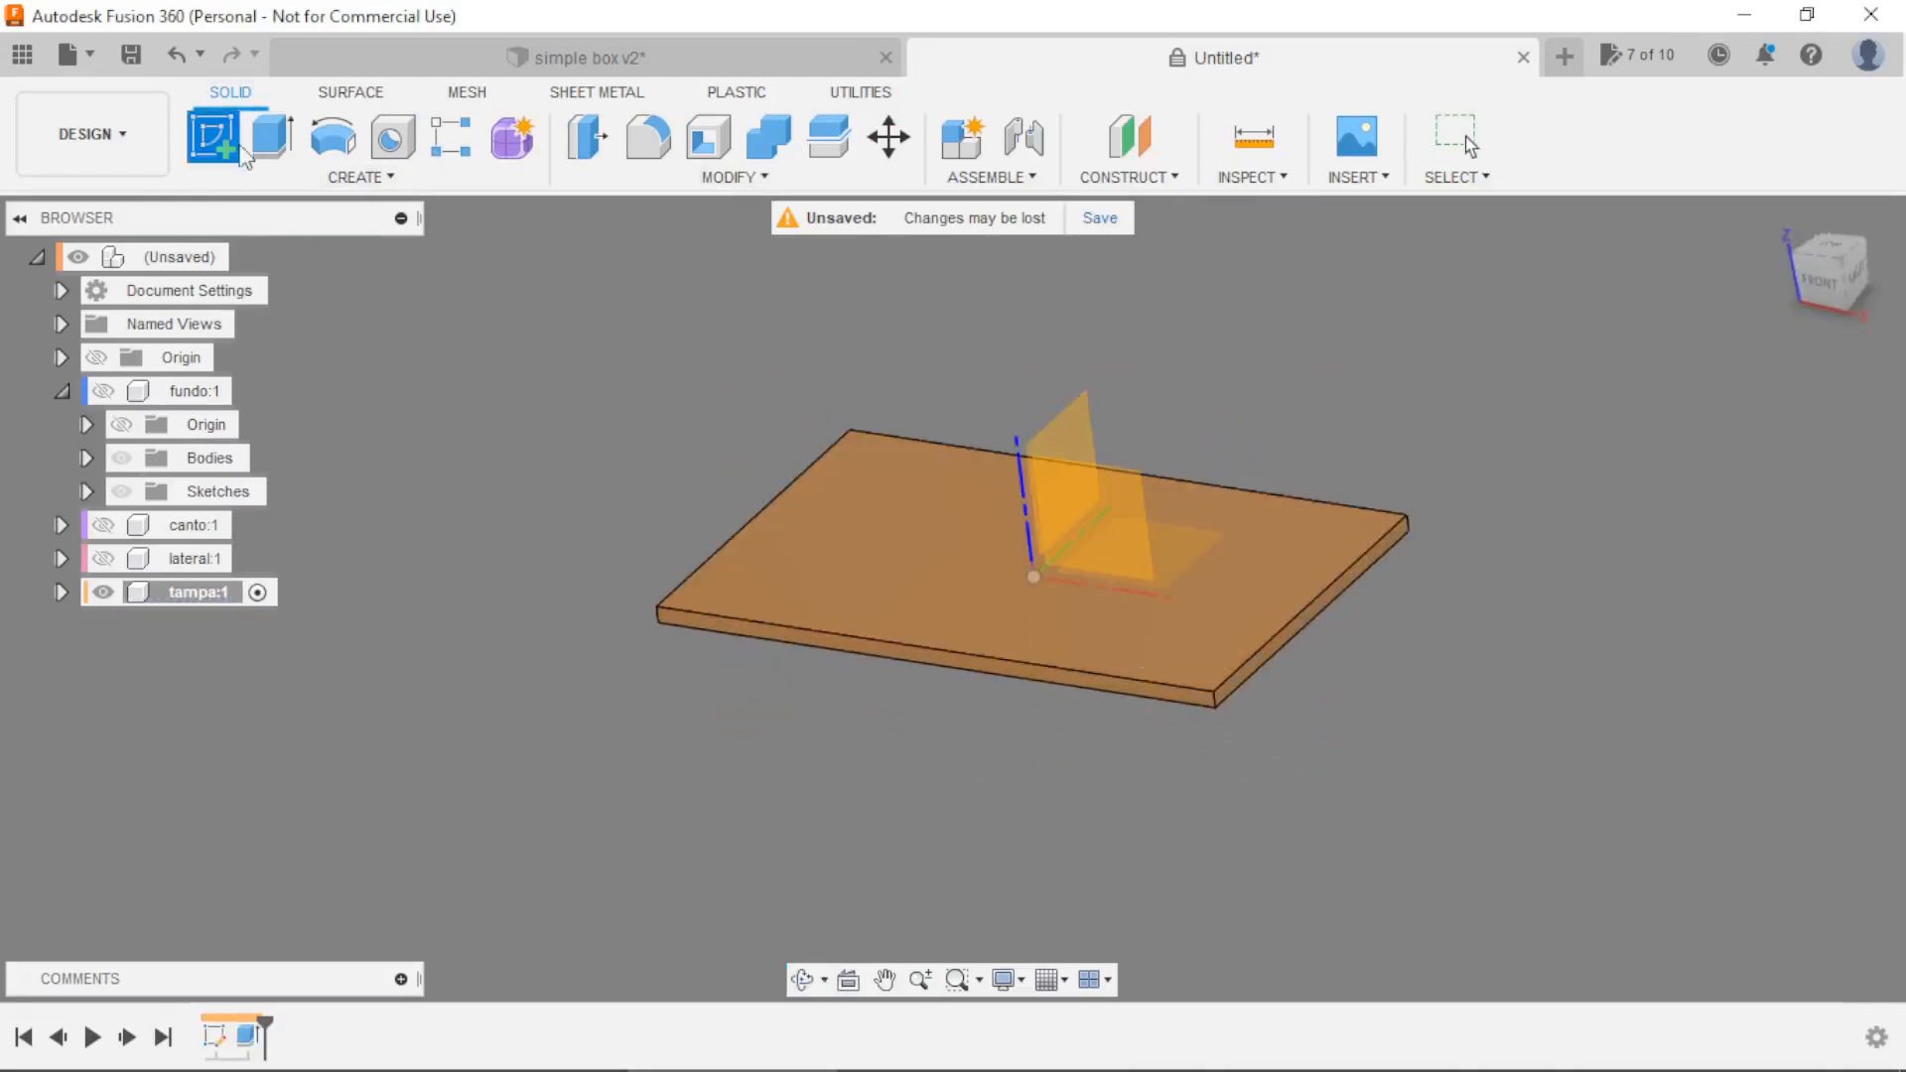
pyautogui.click(852, 599)
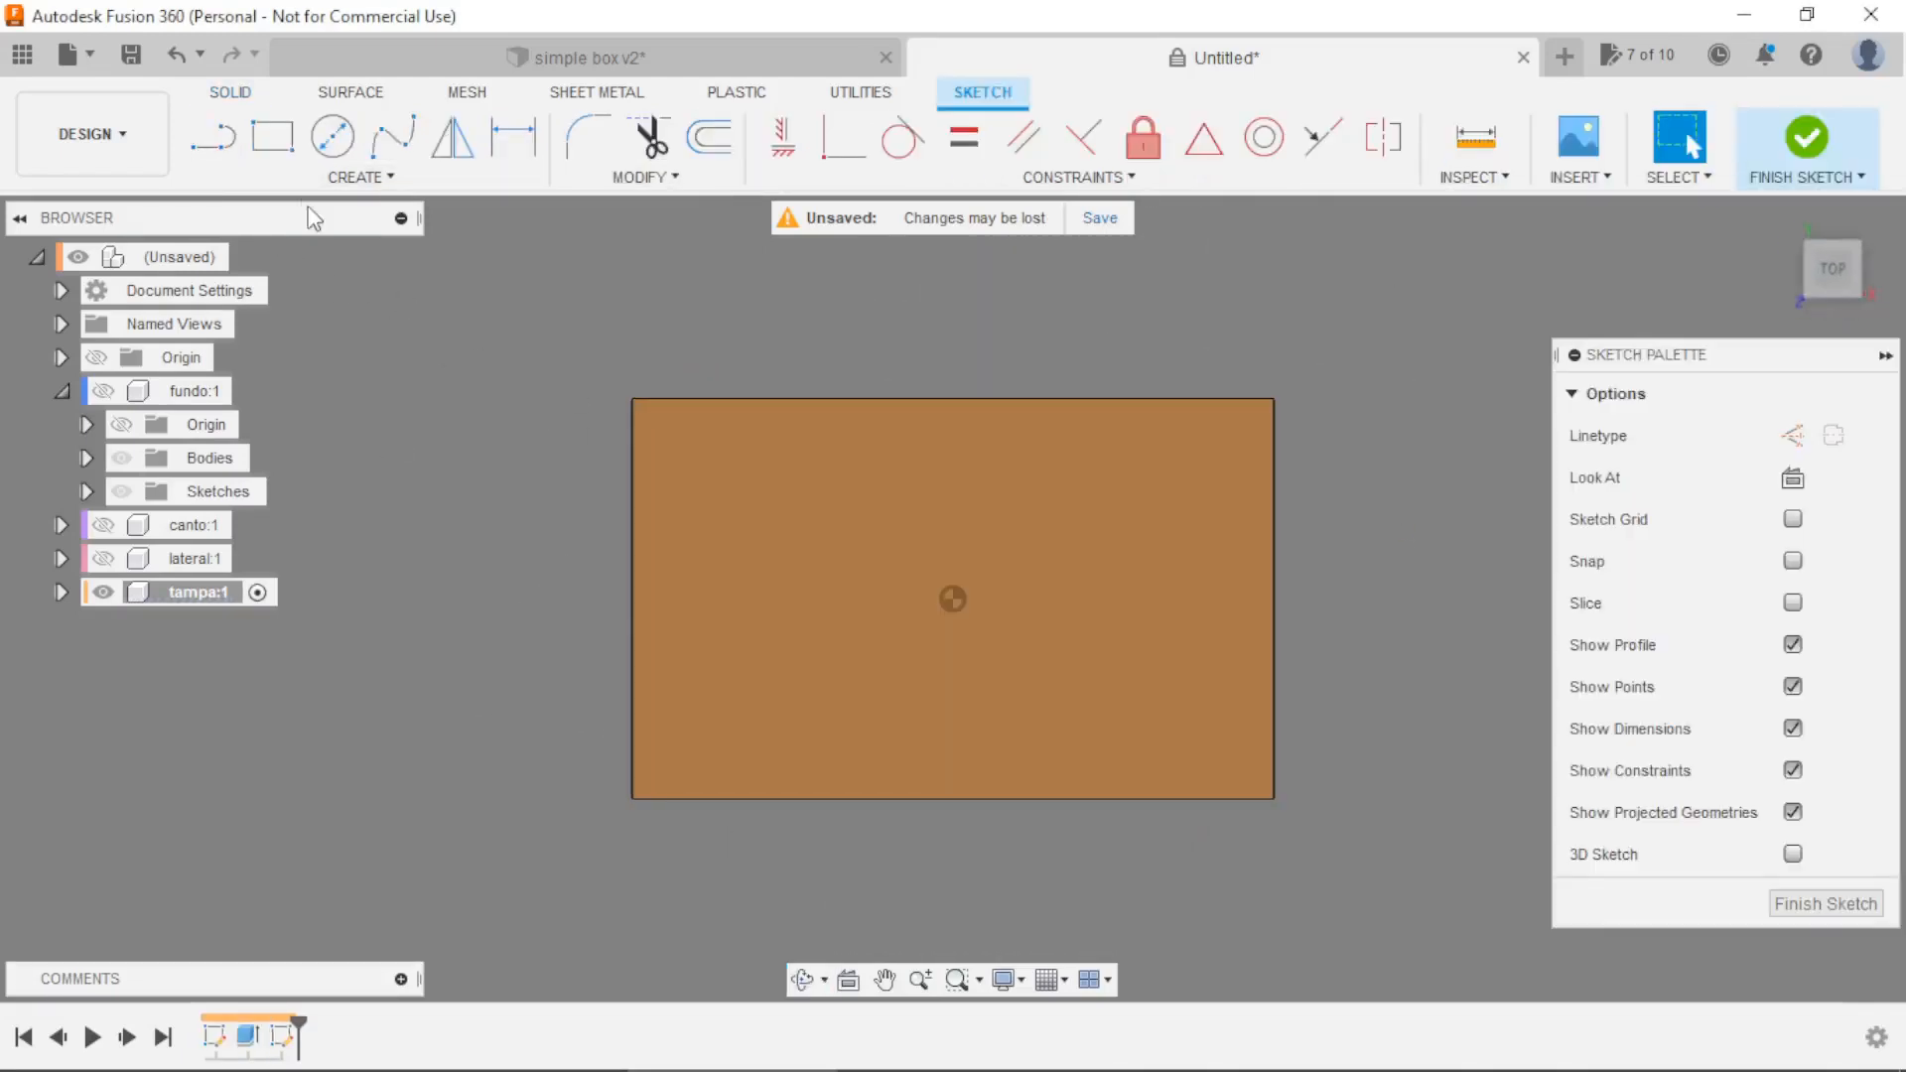
pyautogui.click(288, 182)
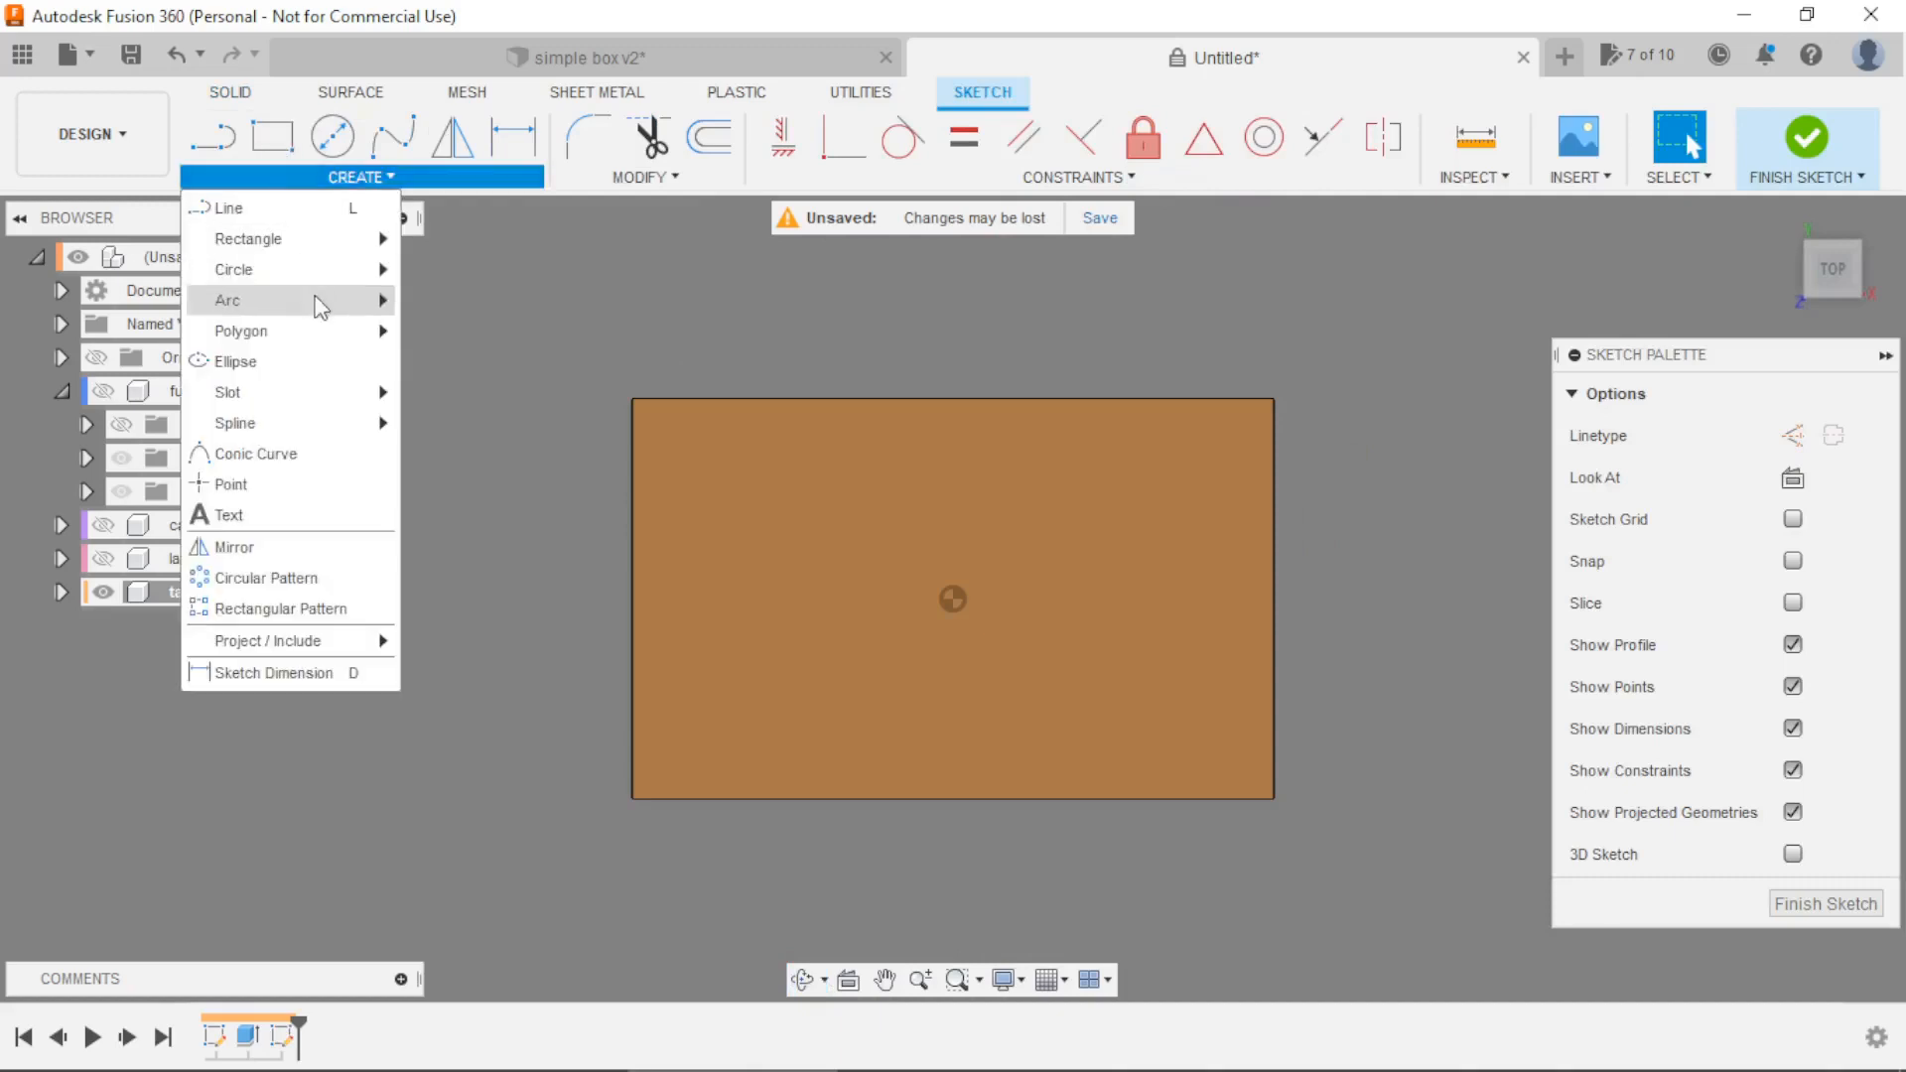
pyautogui.moveTo(328, 240)
pyautogui.click(459, 302)
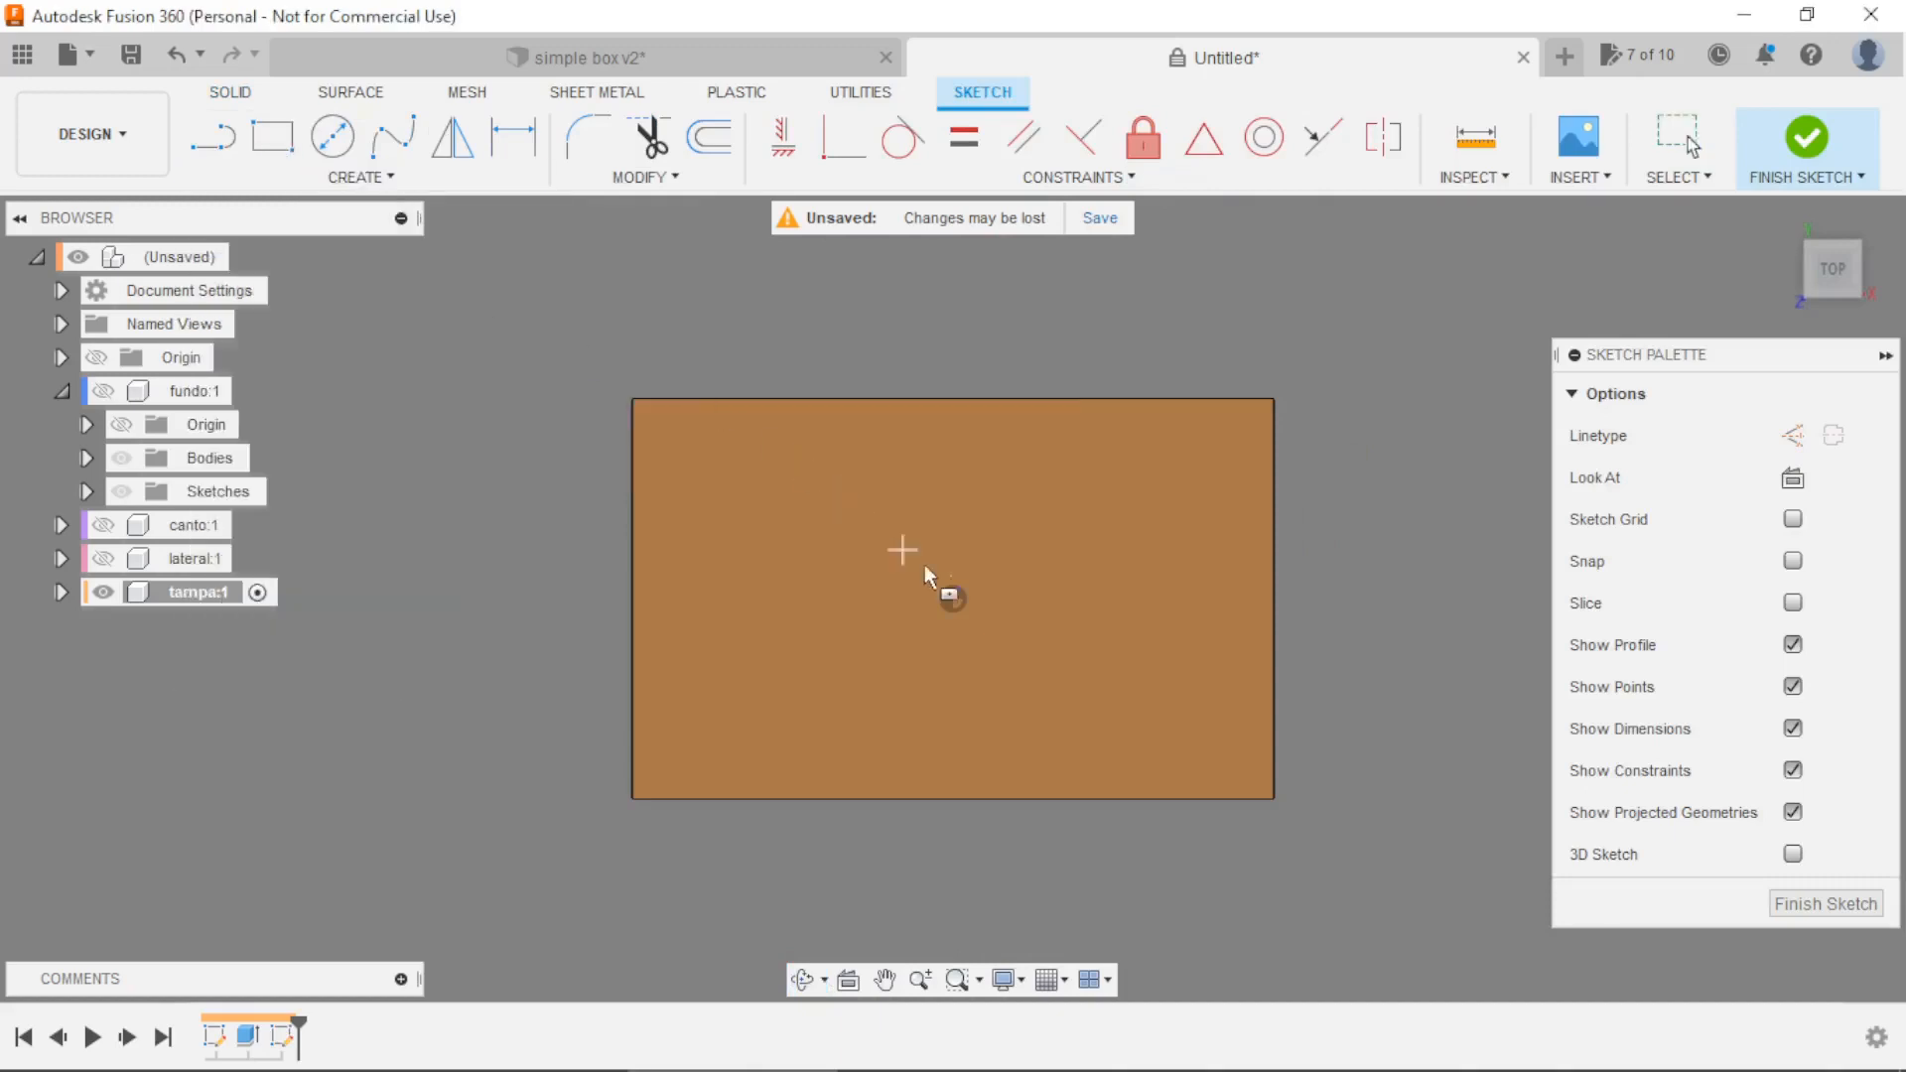
pyautogui.click(952, 599)
pyautogui.write('108')
pyautogui.press('Tab')
pyautogui.write('1')
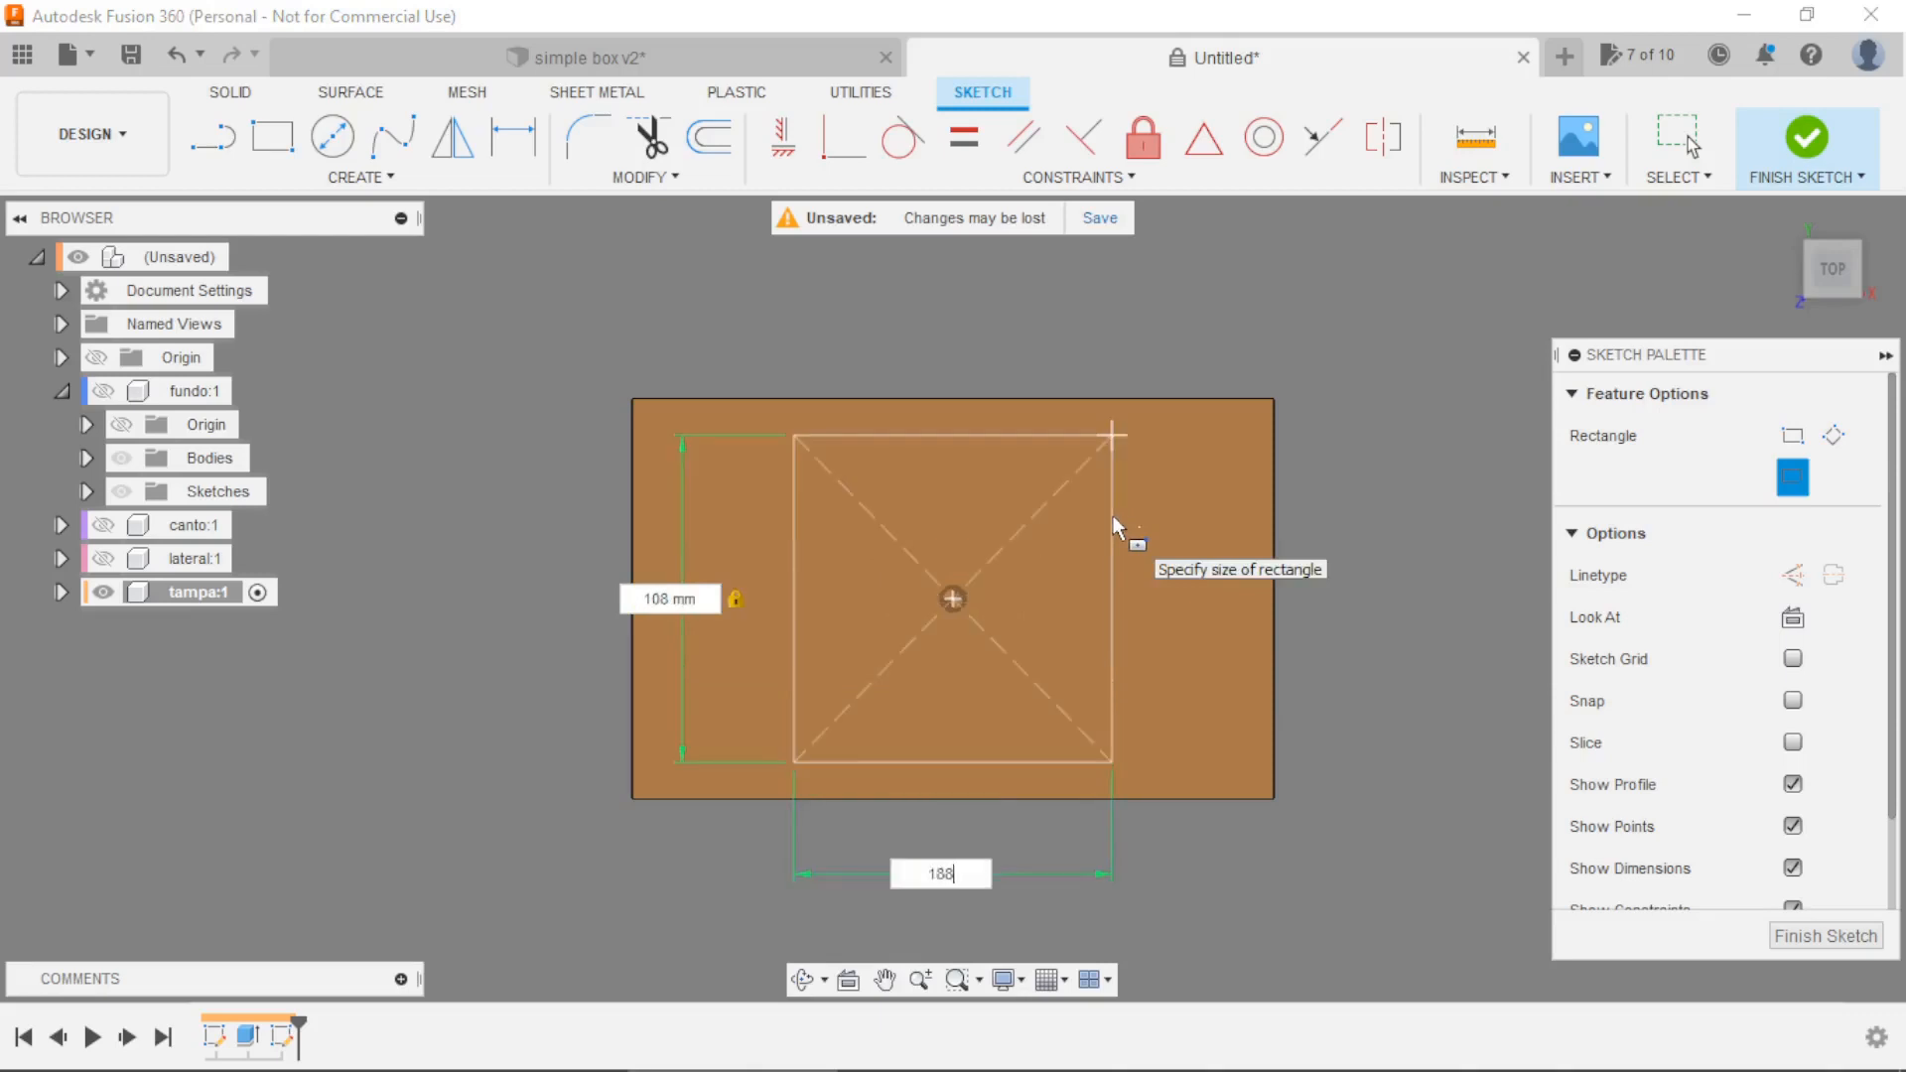
pyautogui.write('88')
pyautogui.press('Return')
pyautogui.press('Escape')
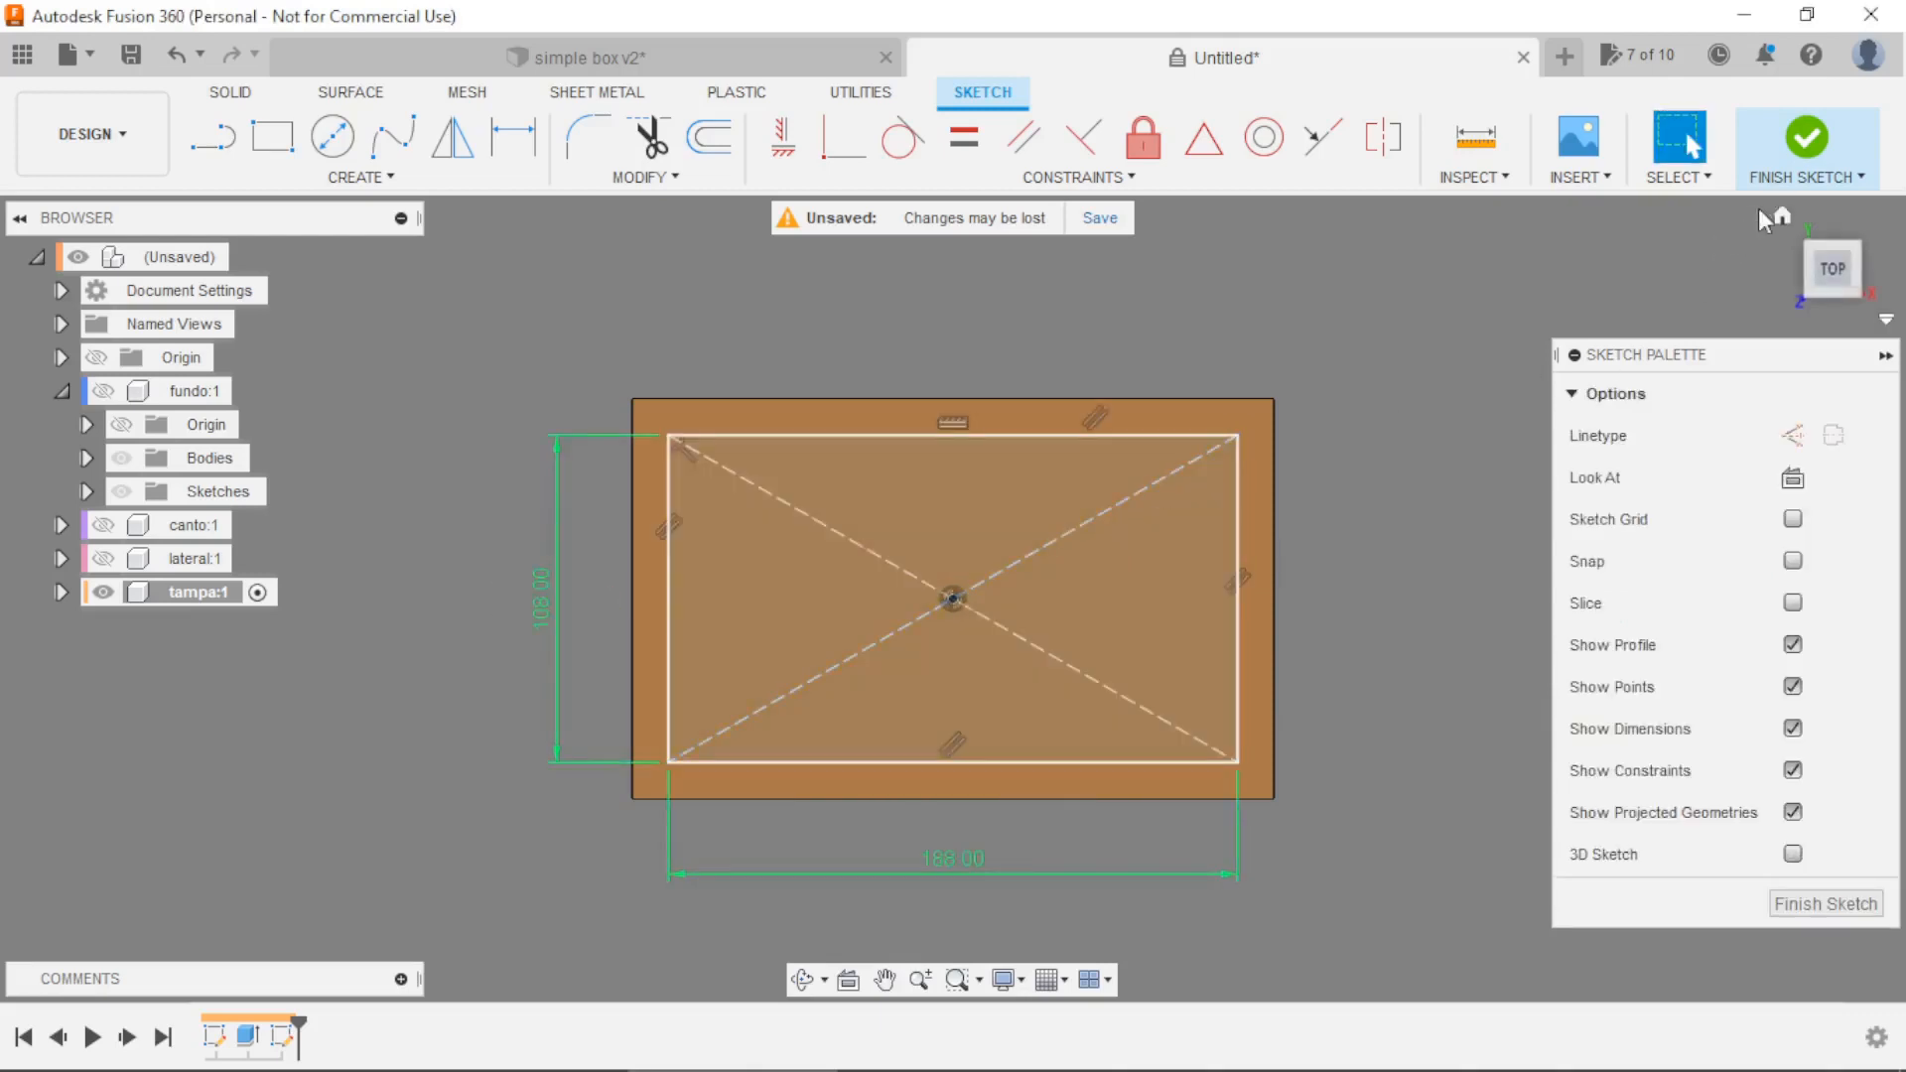
# Finish the sketch and extrude the inner rectangle profile 6 mm upward to form the lid's raised step.
pyautogui.click(1807, 144)
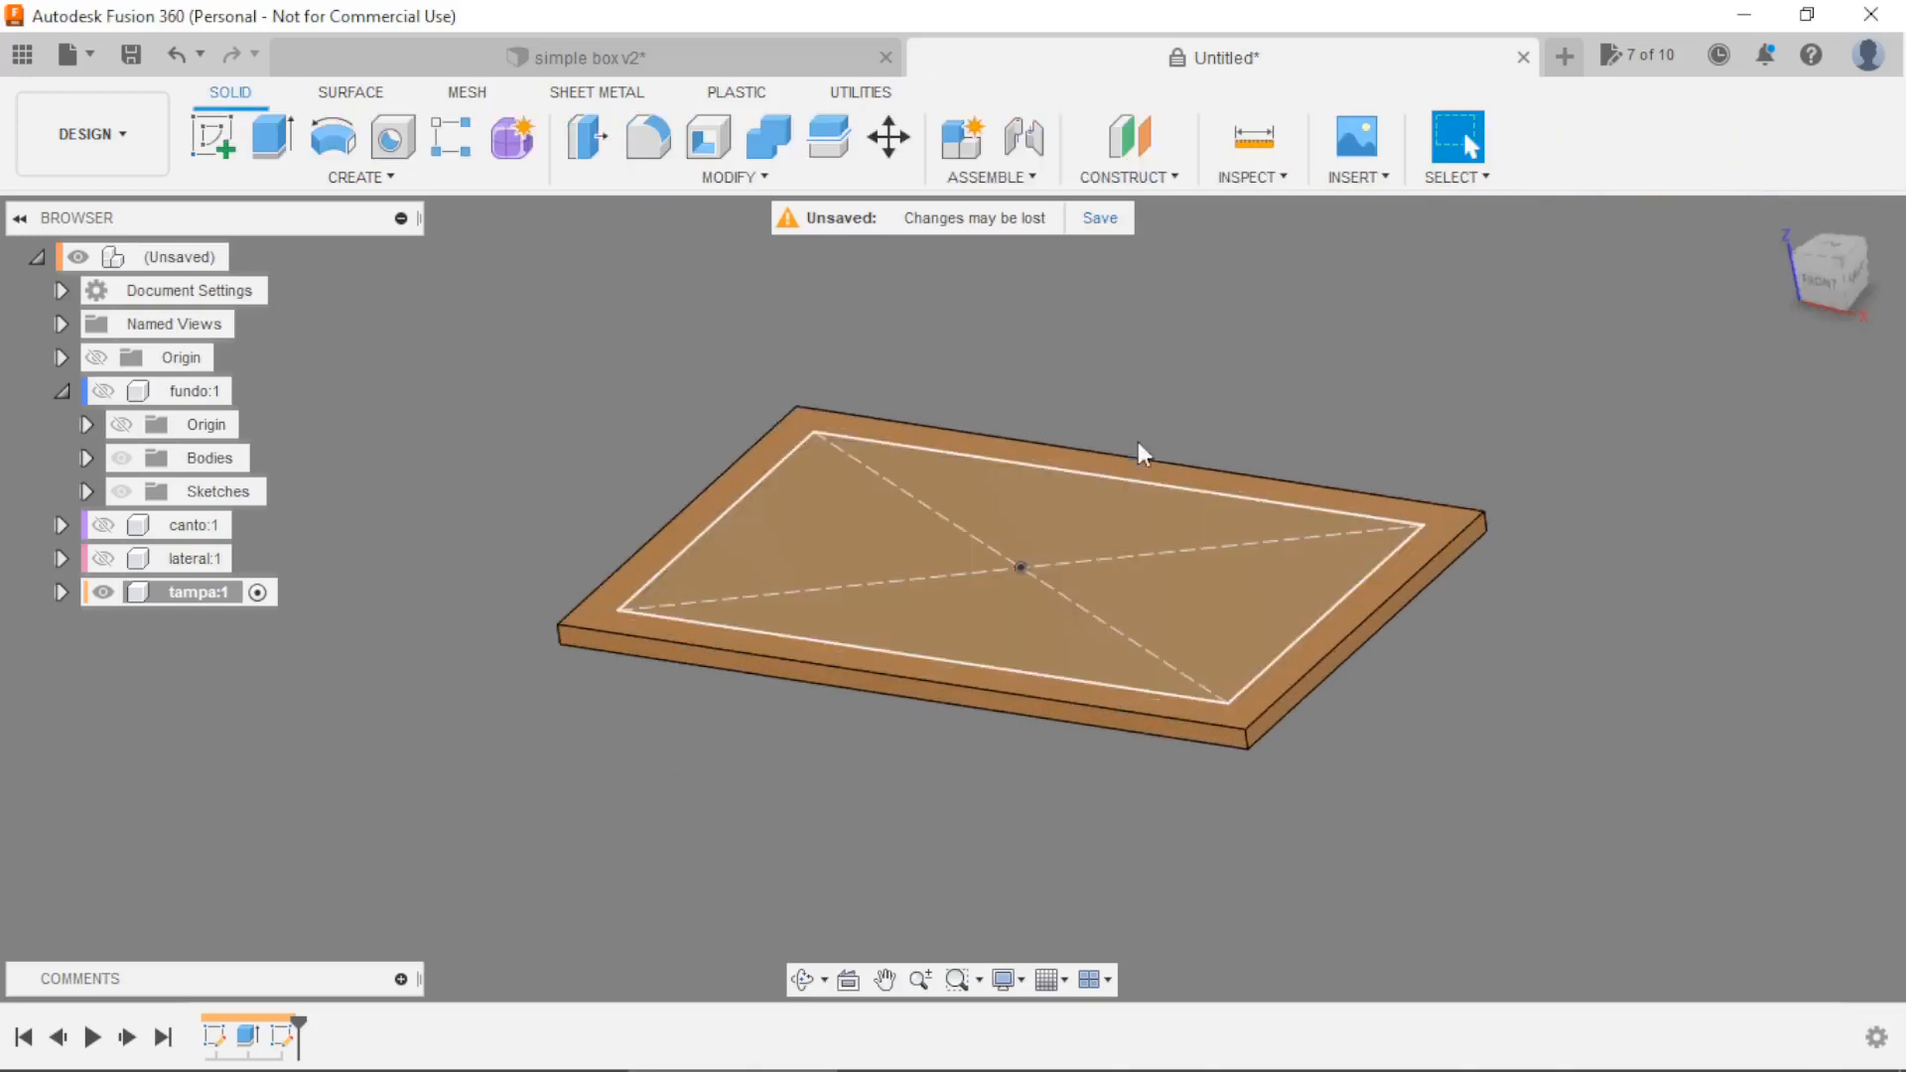
pyautogui.press('e')
pyautogui.click(943, 488)
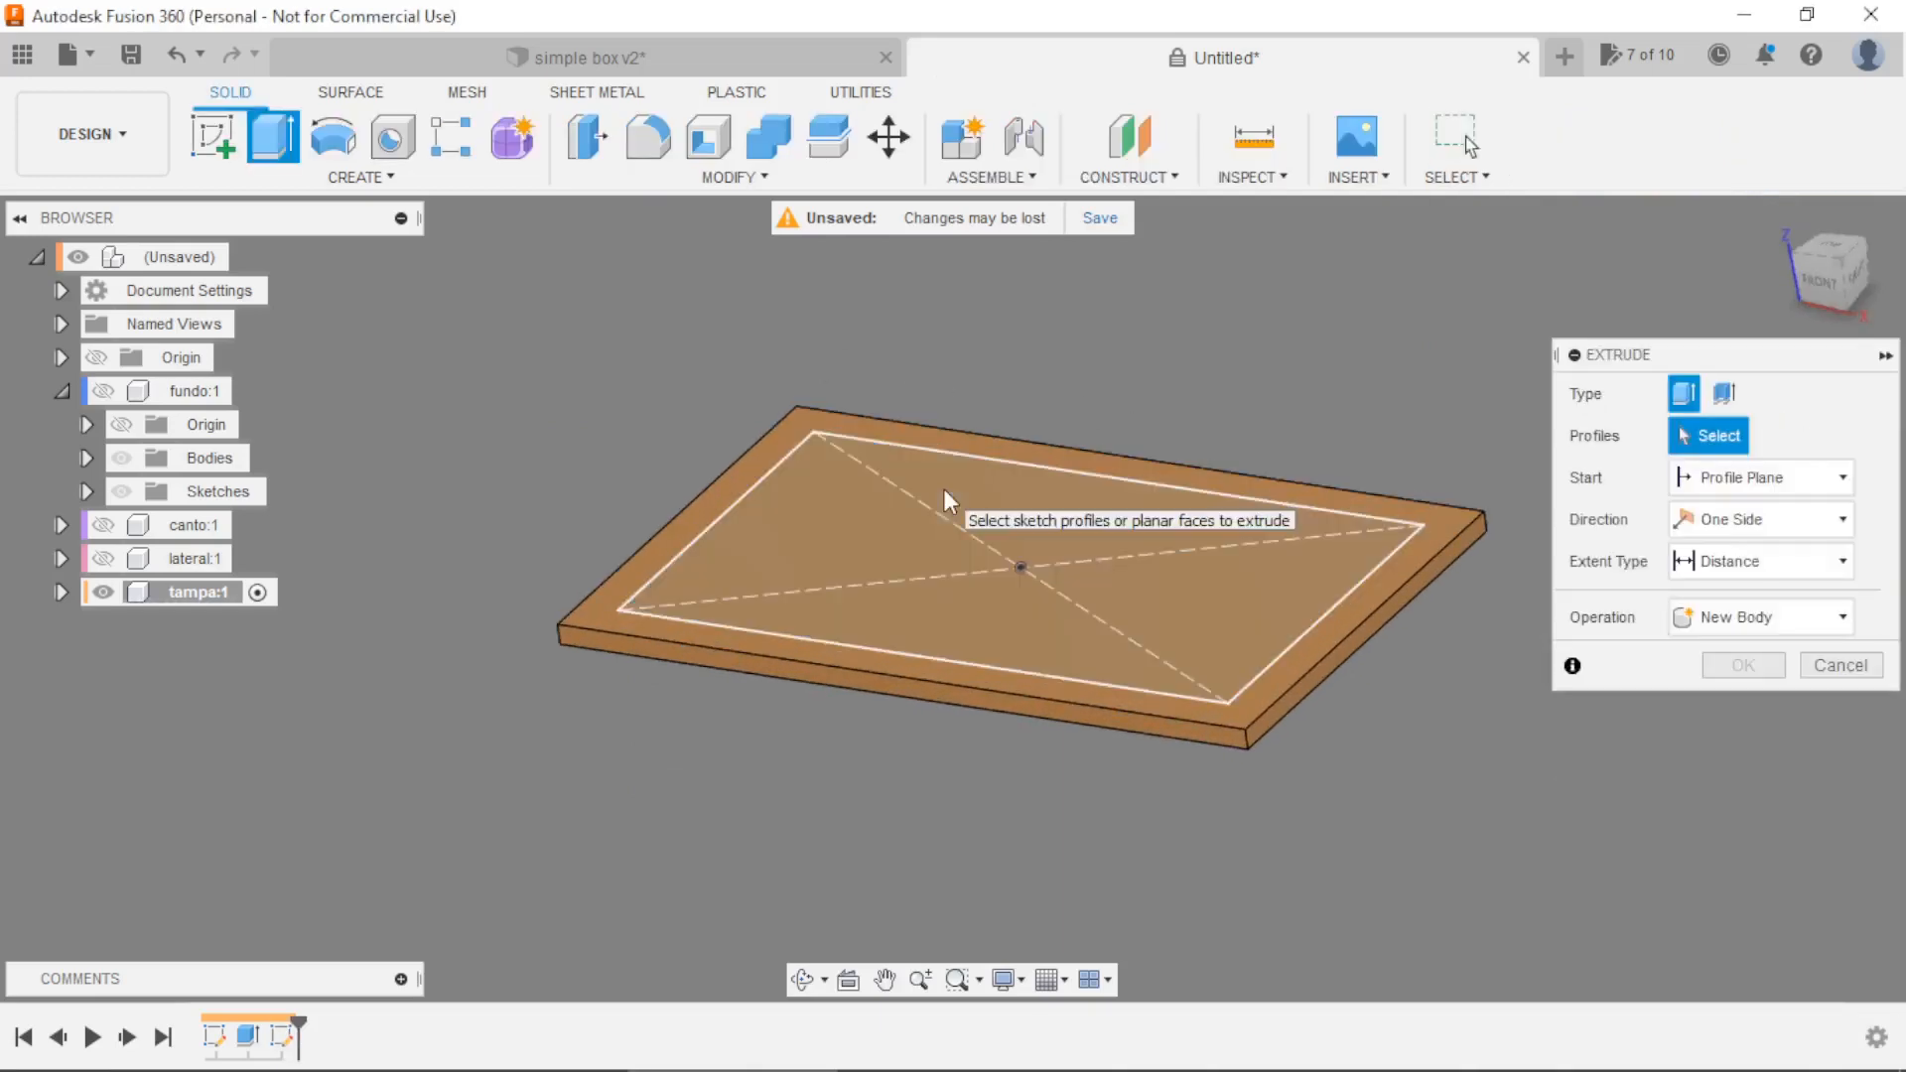
pyautogui.click(987, 504)
pyautogui.write('6')
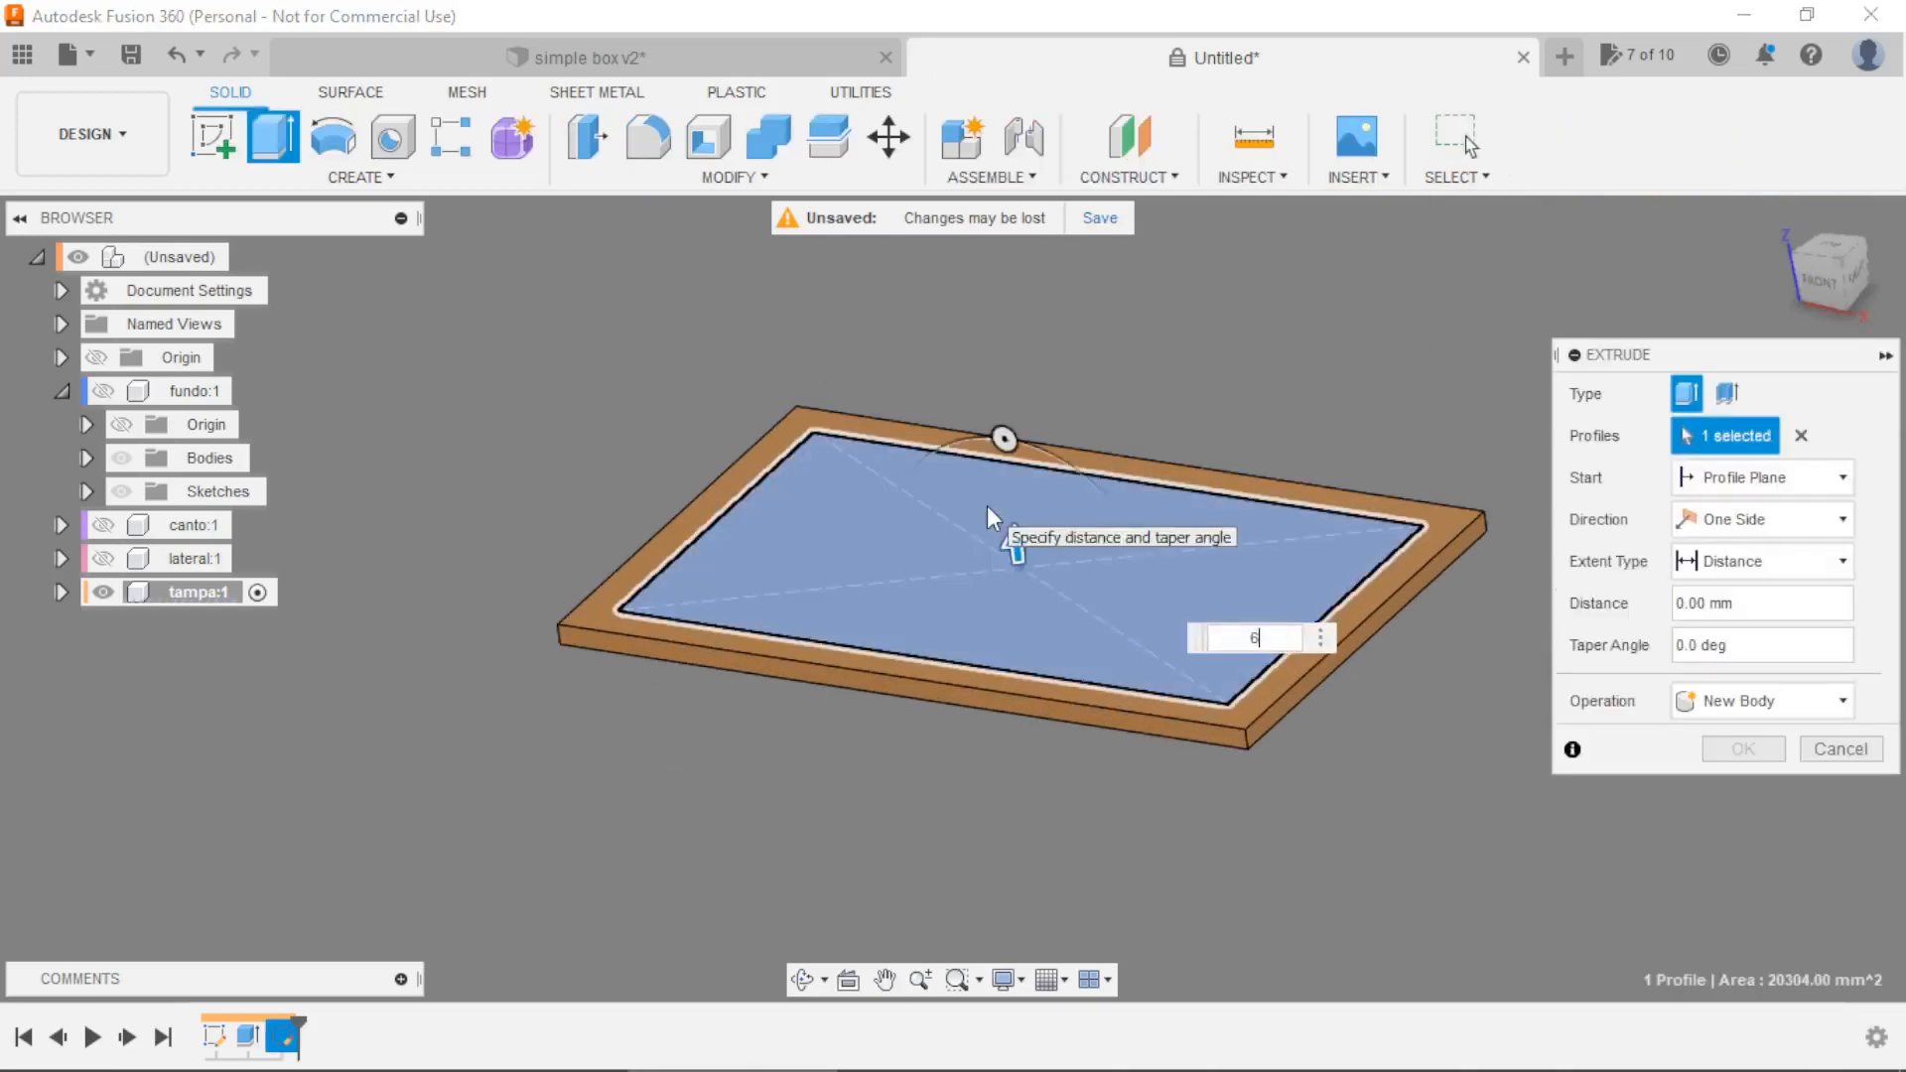
pyautogui.press('Return')
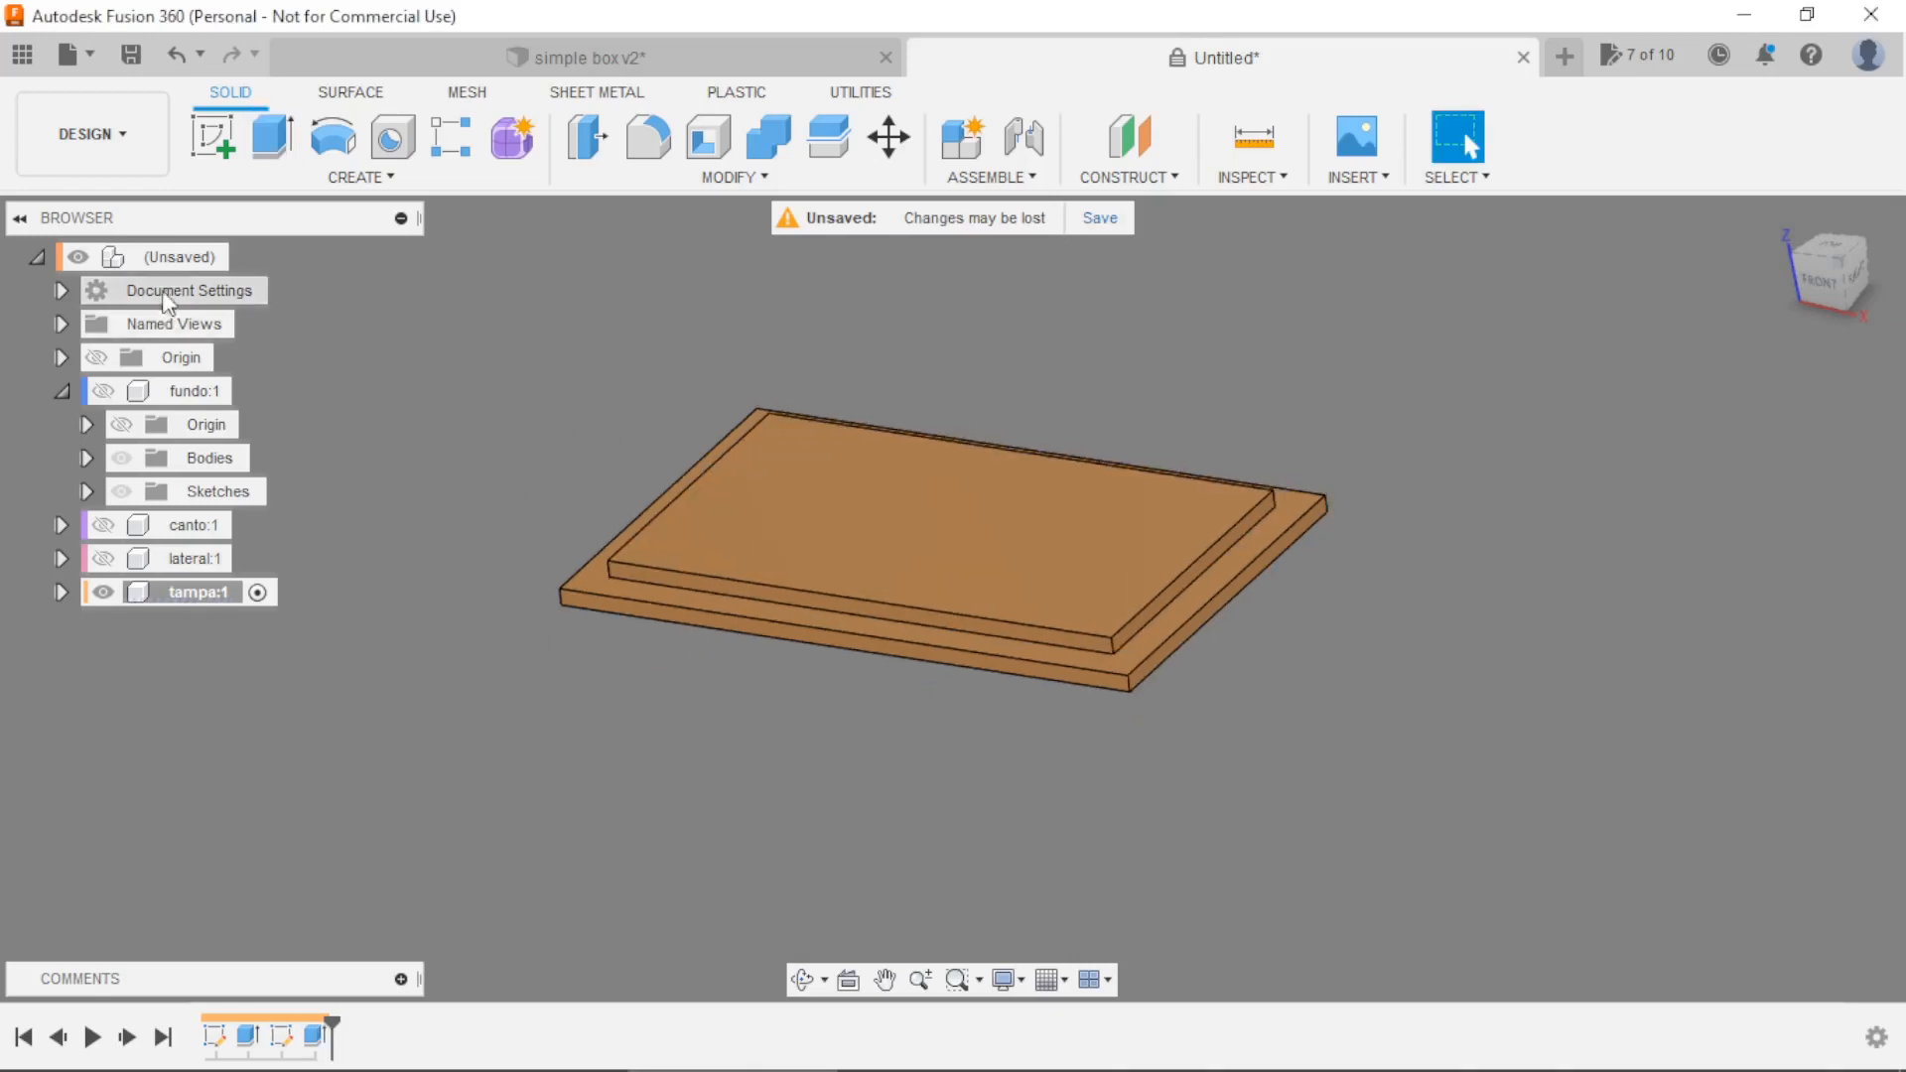
# Activate the top-level assembly and create an activated internal standard component named puxador in it.
pyautogui.click(243, 257)
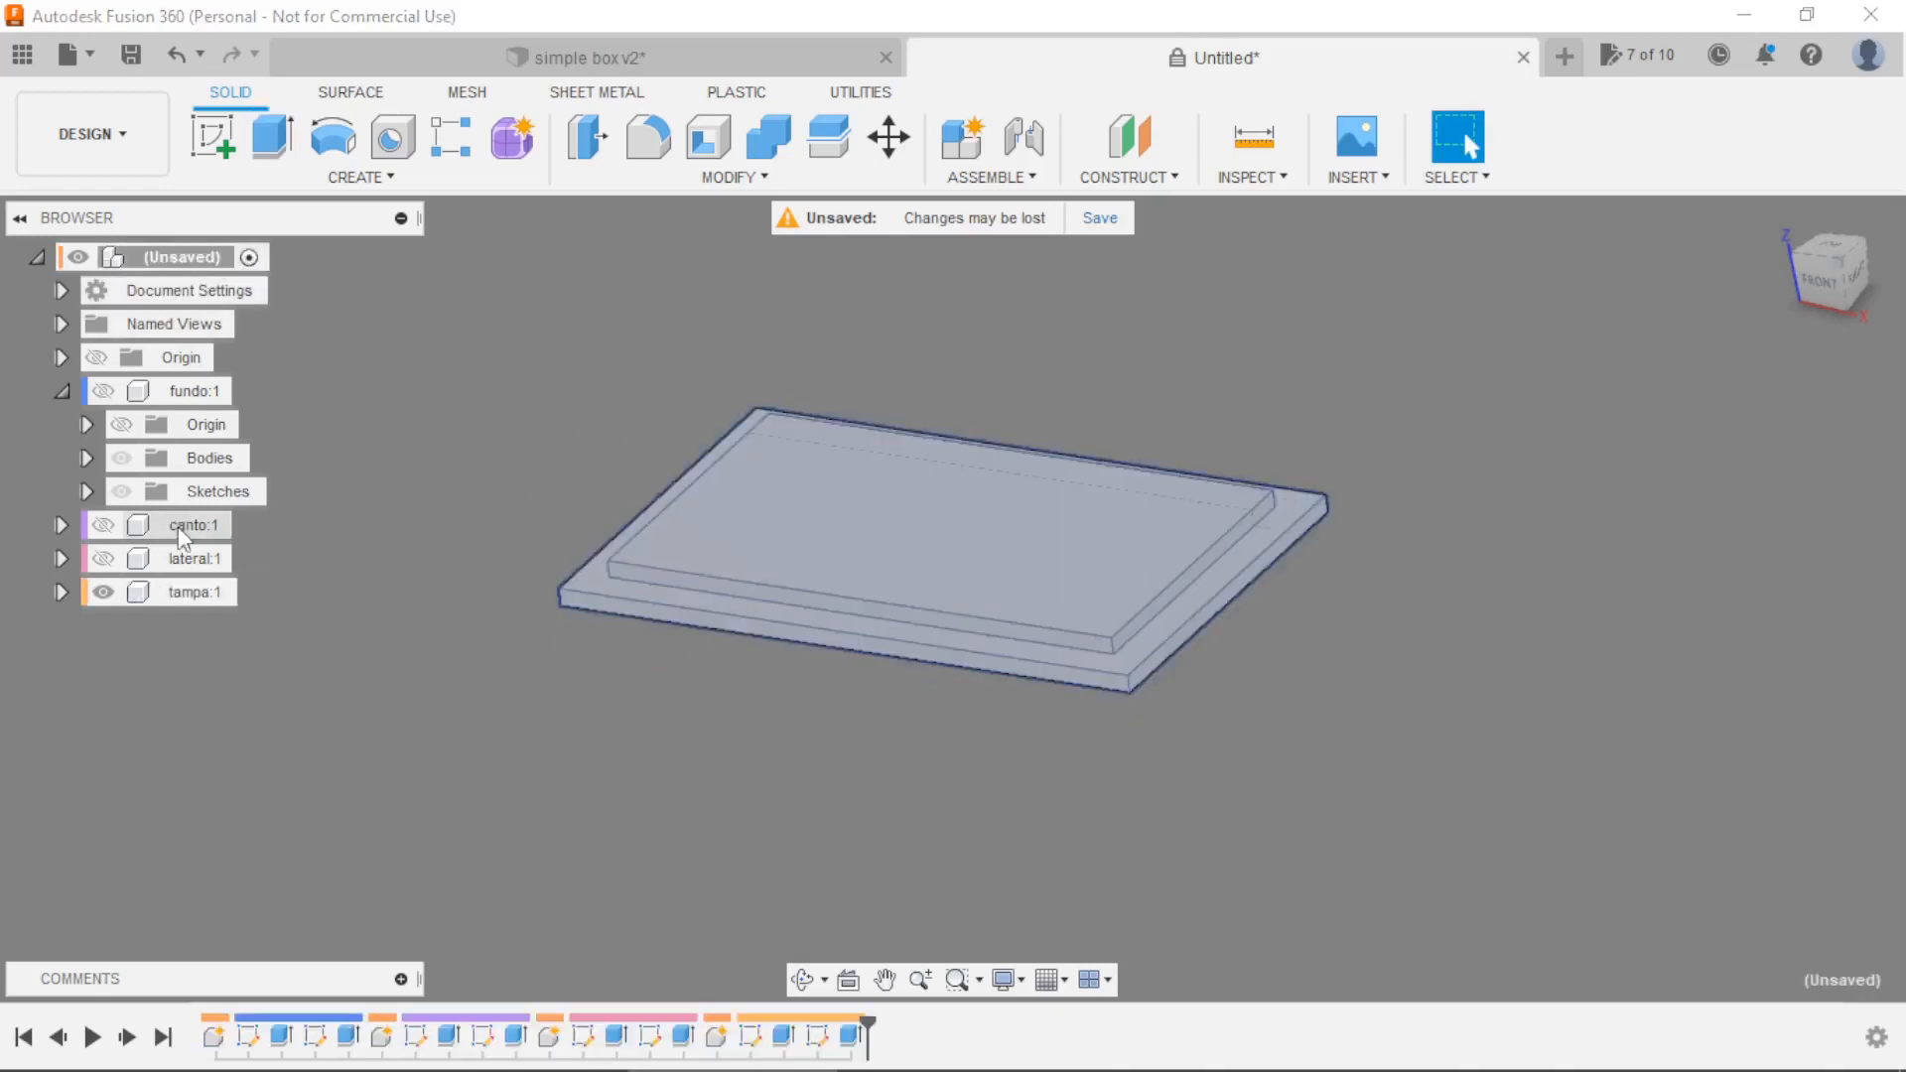
pyautogui.click(341, 178)
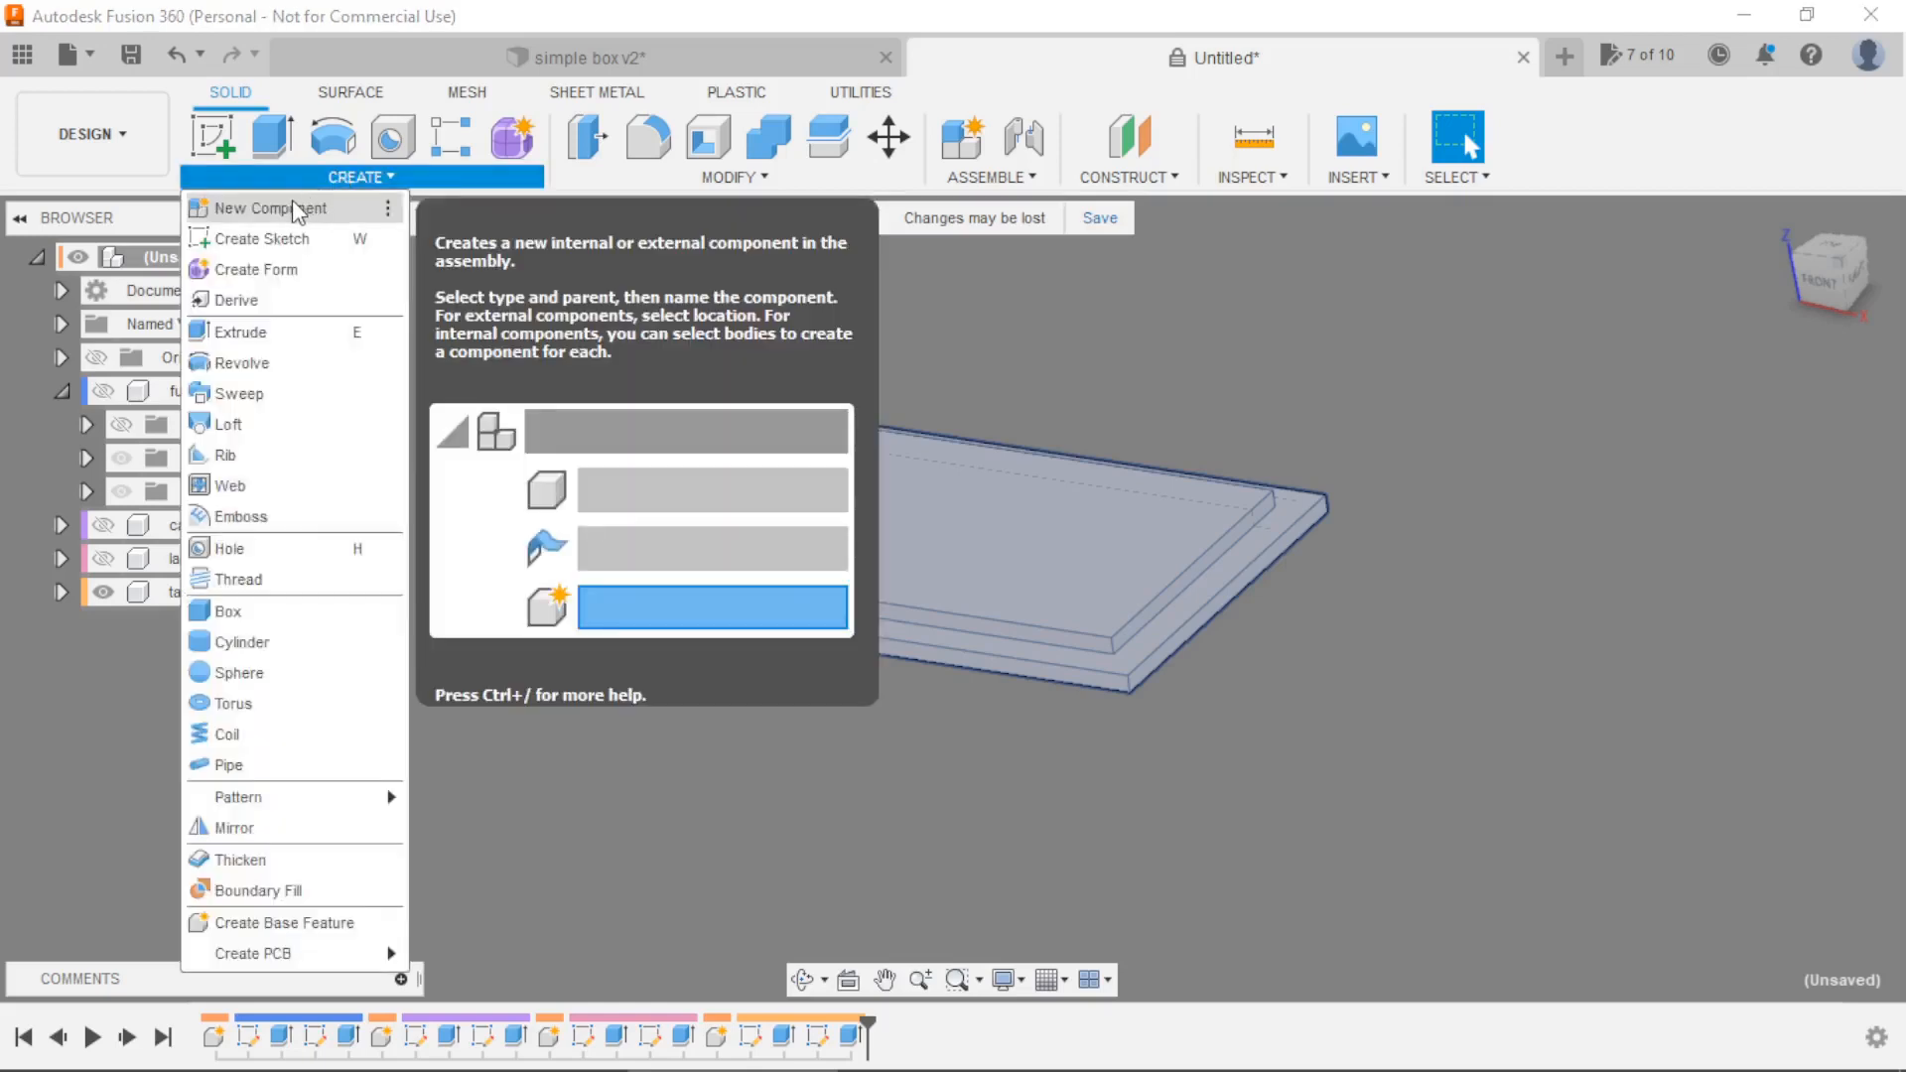
pyautogui.click(297, 208)
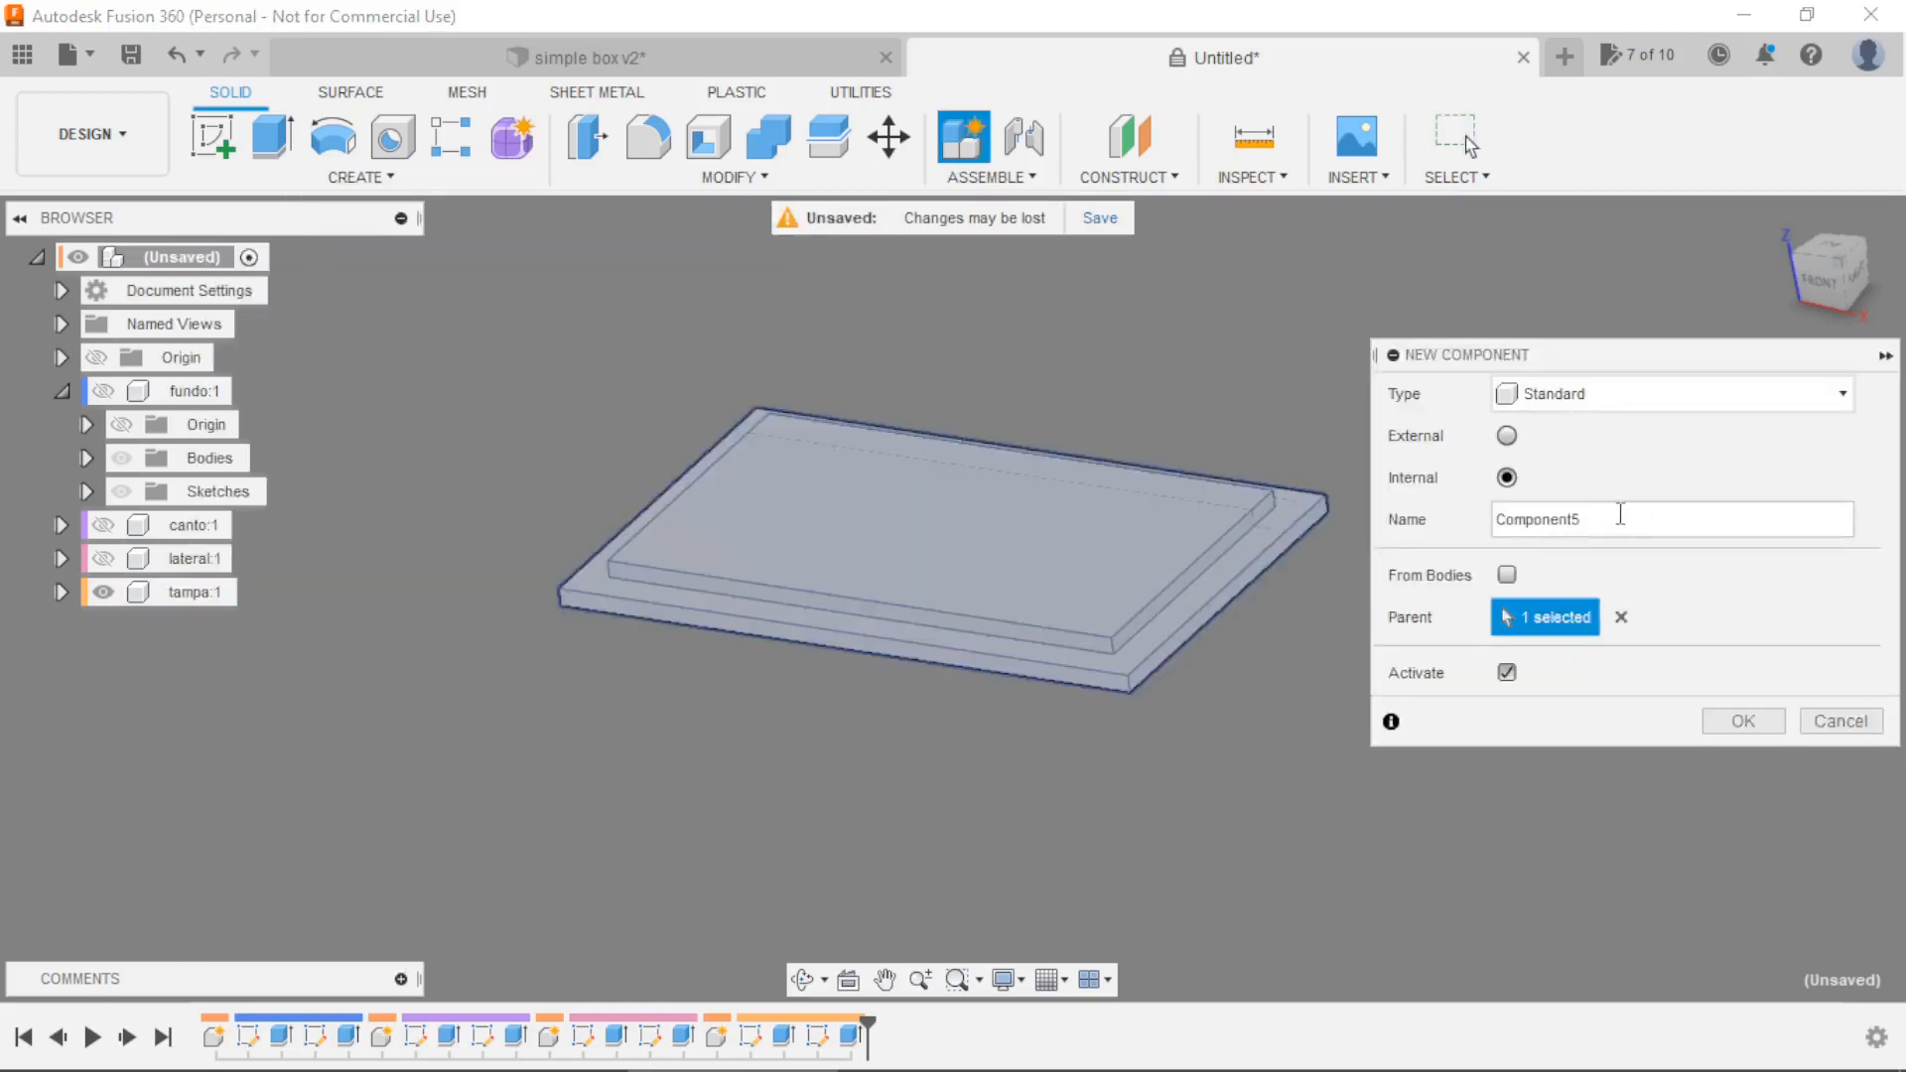
pyautogui.moveTo(1647, 507); pyautogui.dragTo(1467, 527)
pyautogui.write('puxador')
pyautogui.press('Return')
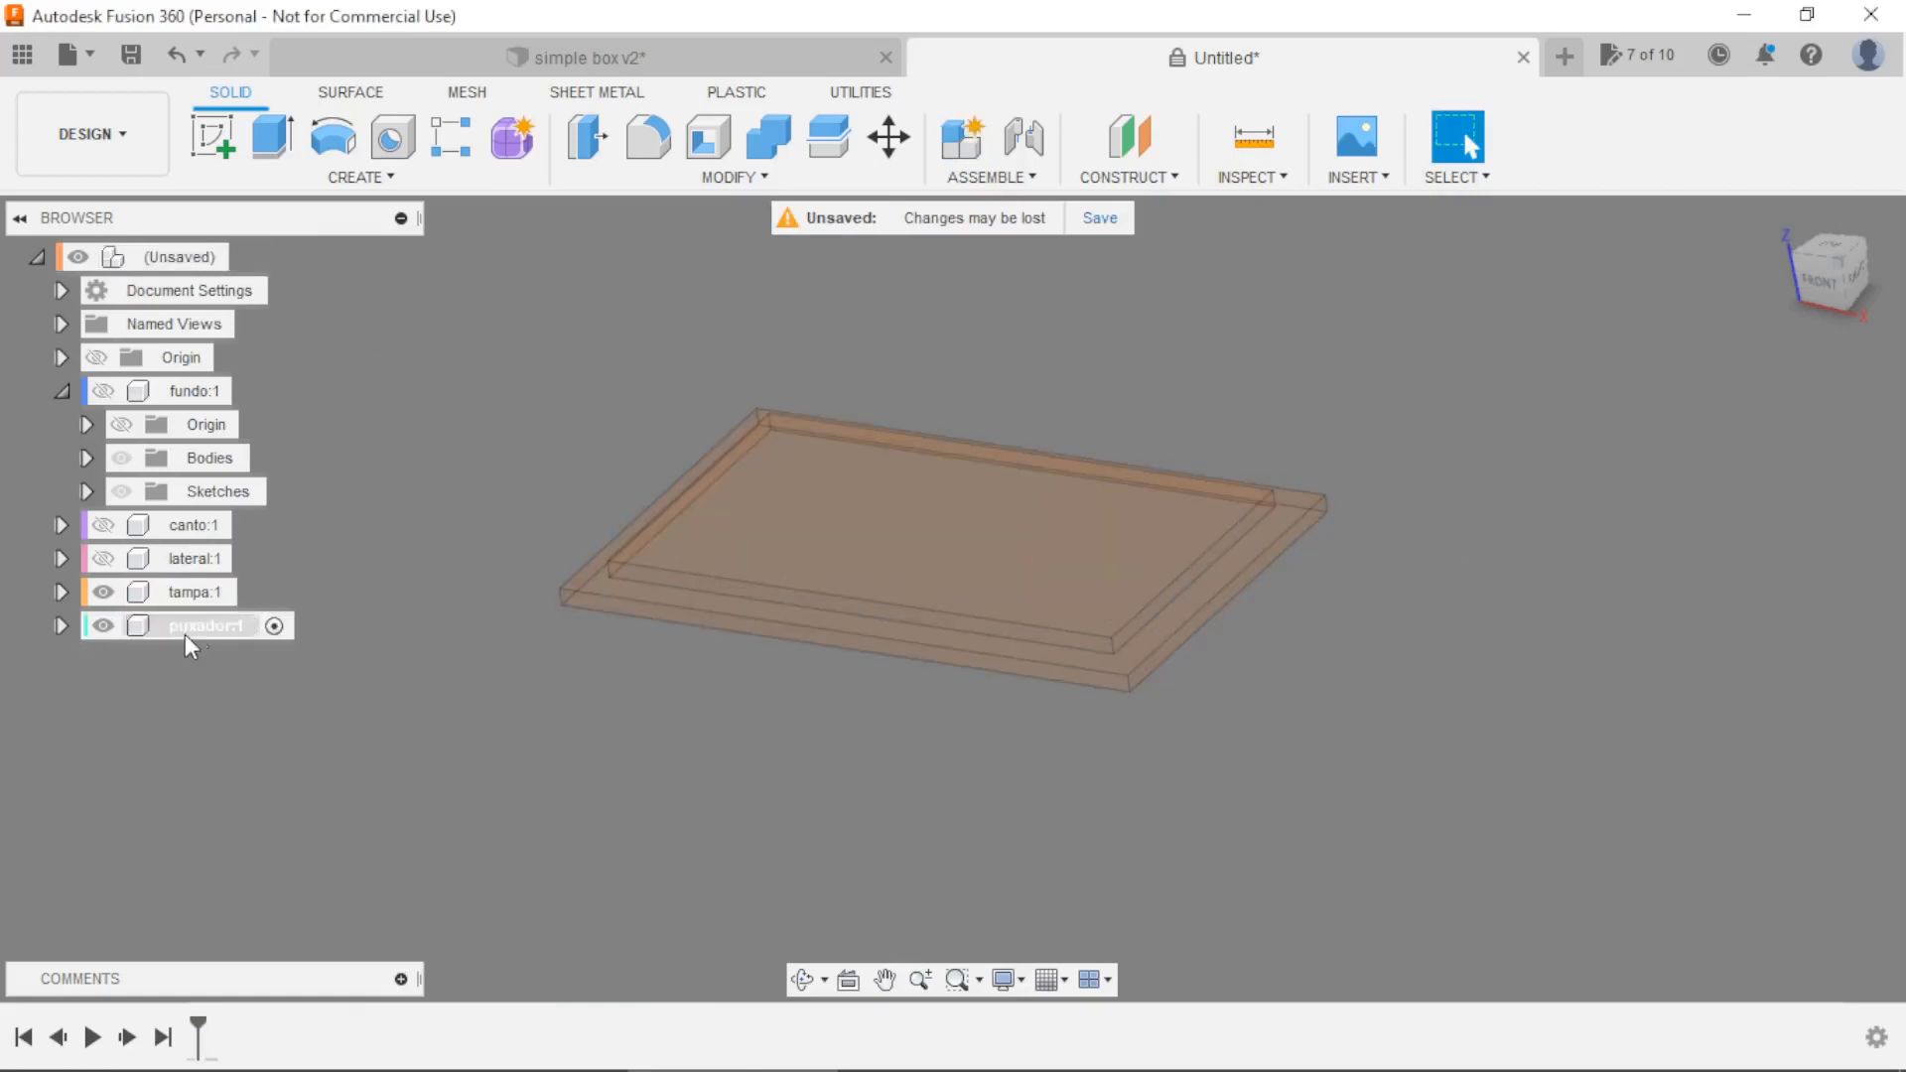
# Isolate the puxador component and create a 10 x 10 x 10 mm box from the origin on the horizontal origin plane.
pyautogui.rightClick(196, 641)
pyautogui.click(280, 743)
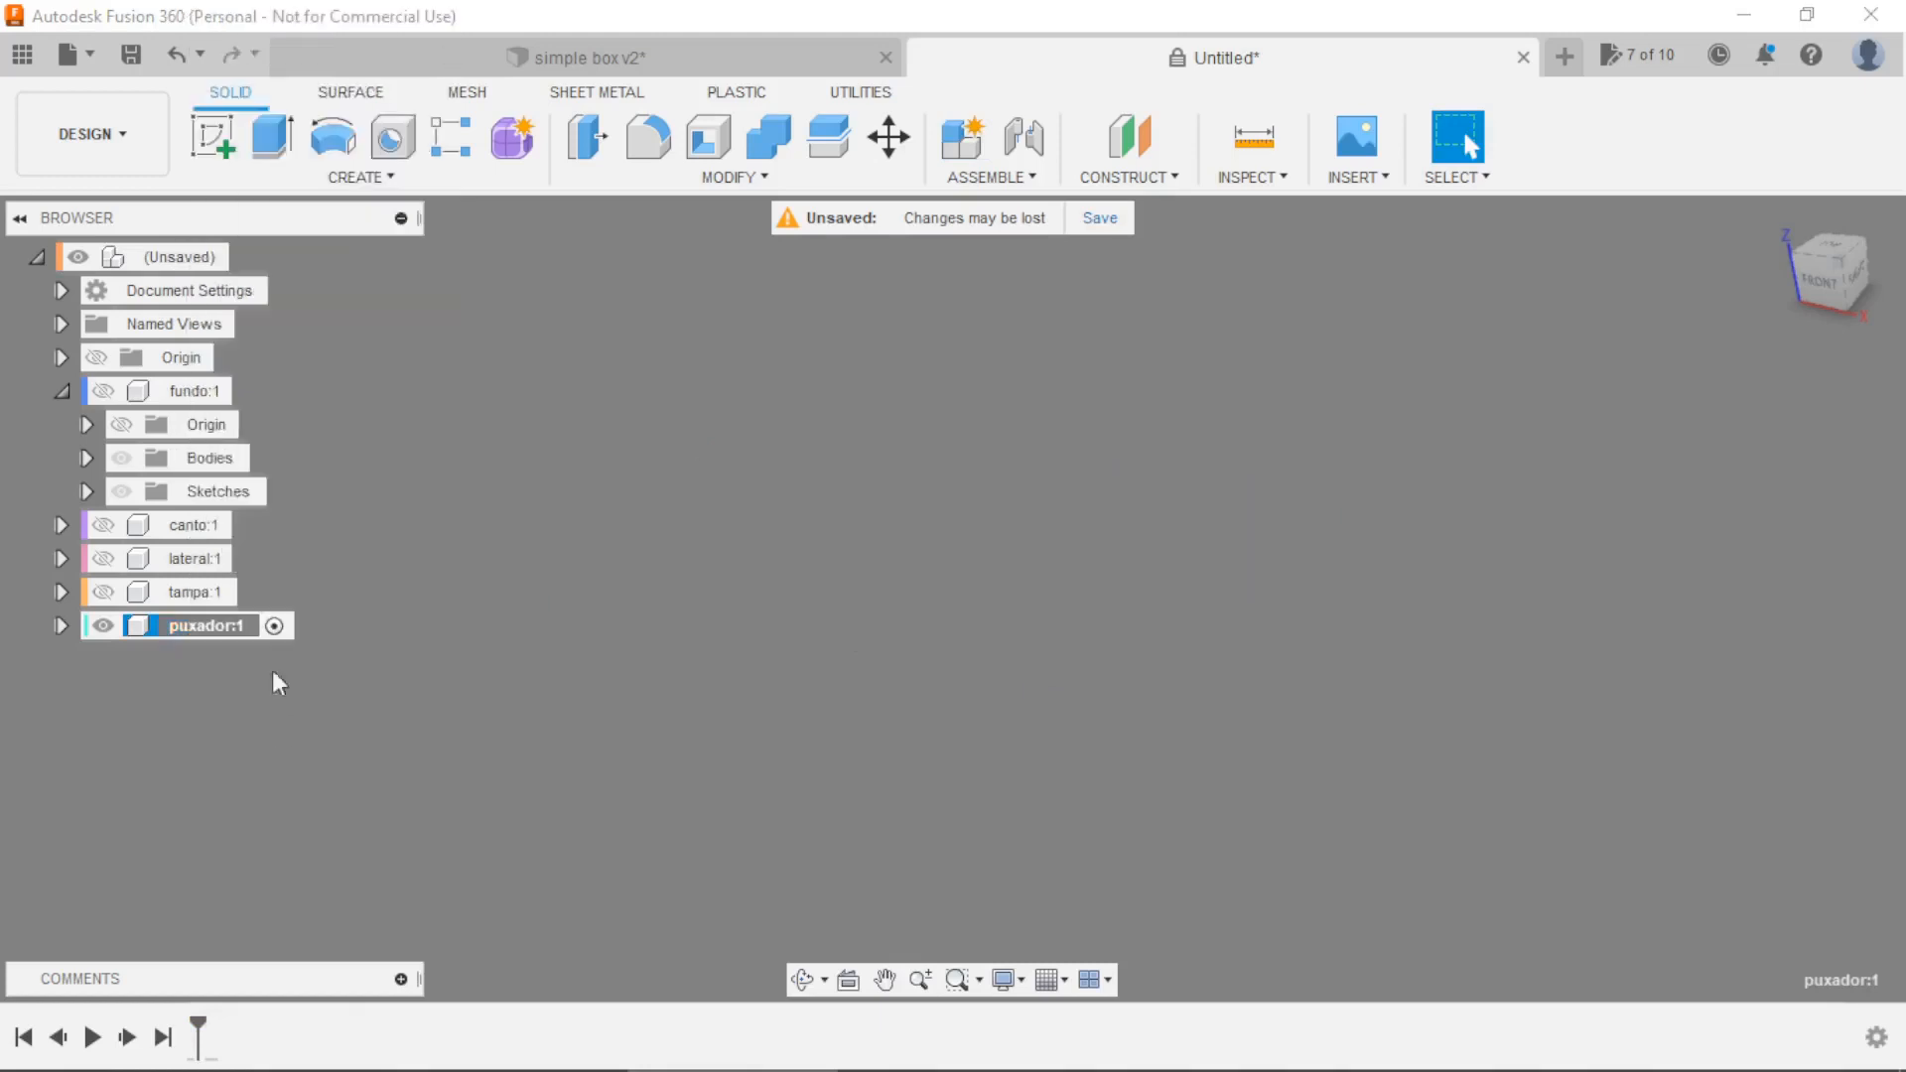
pyautogui.click(333, 176)
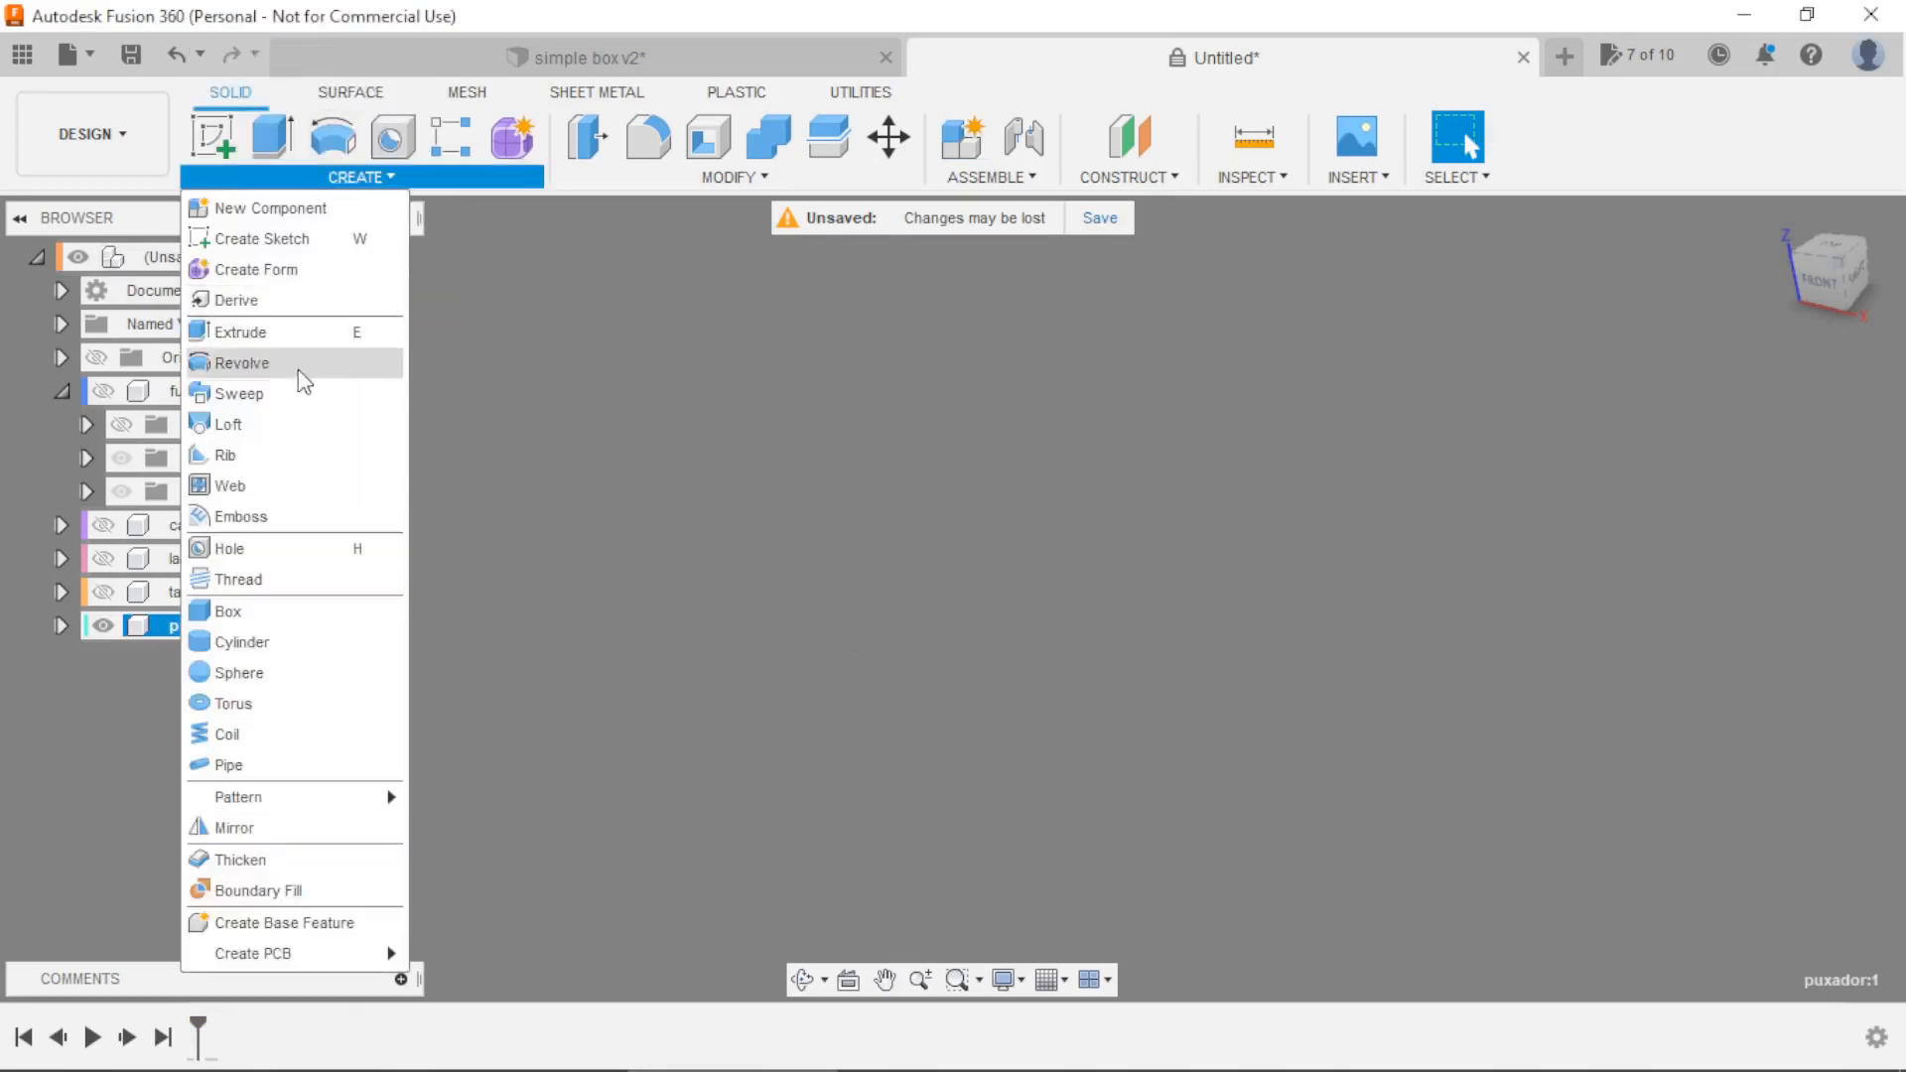
pyautogui.click(250, 606)
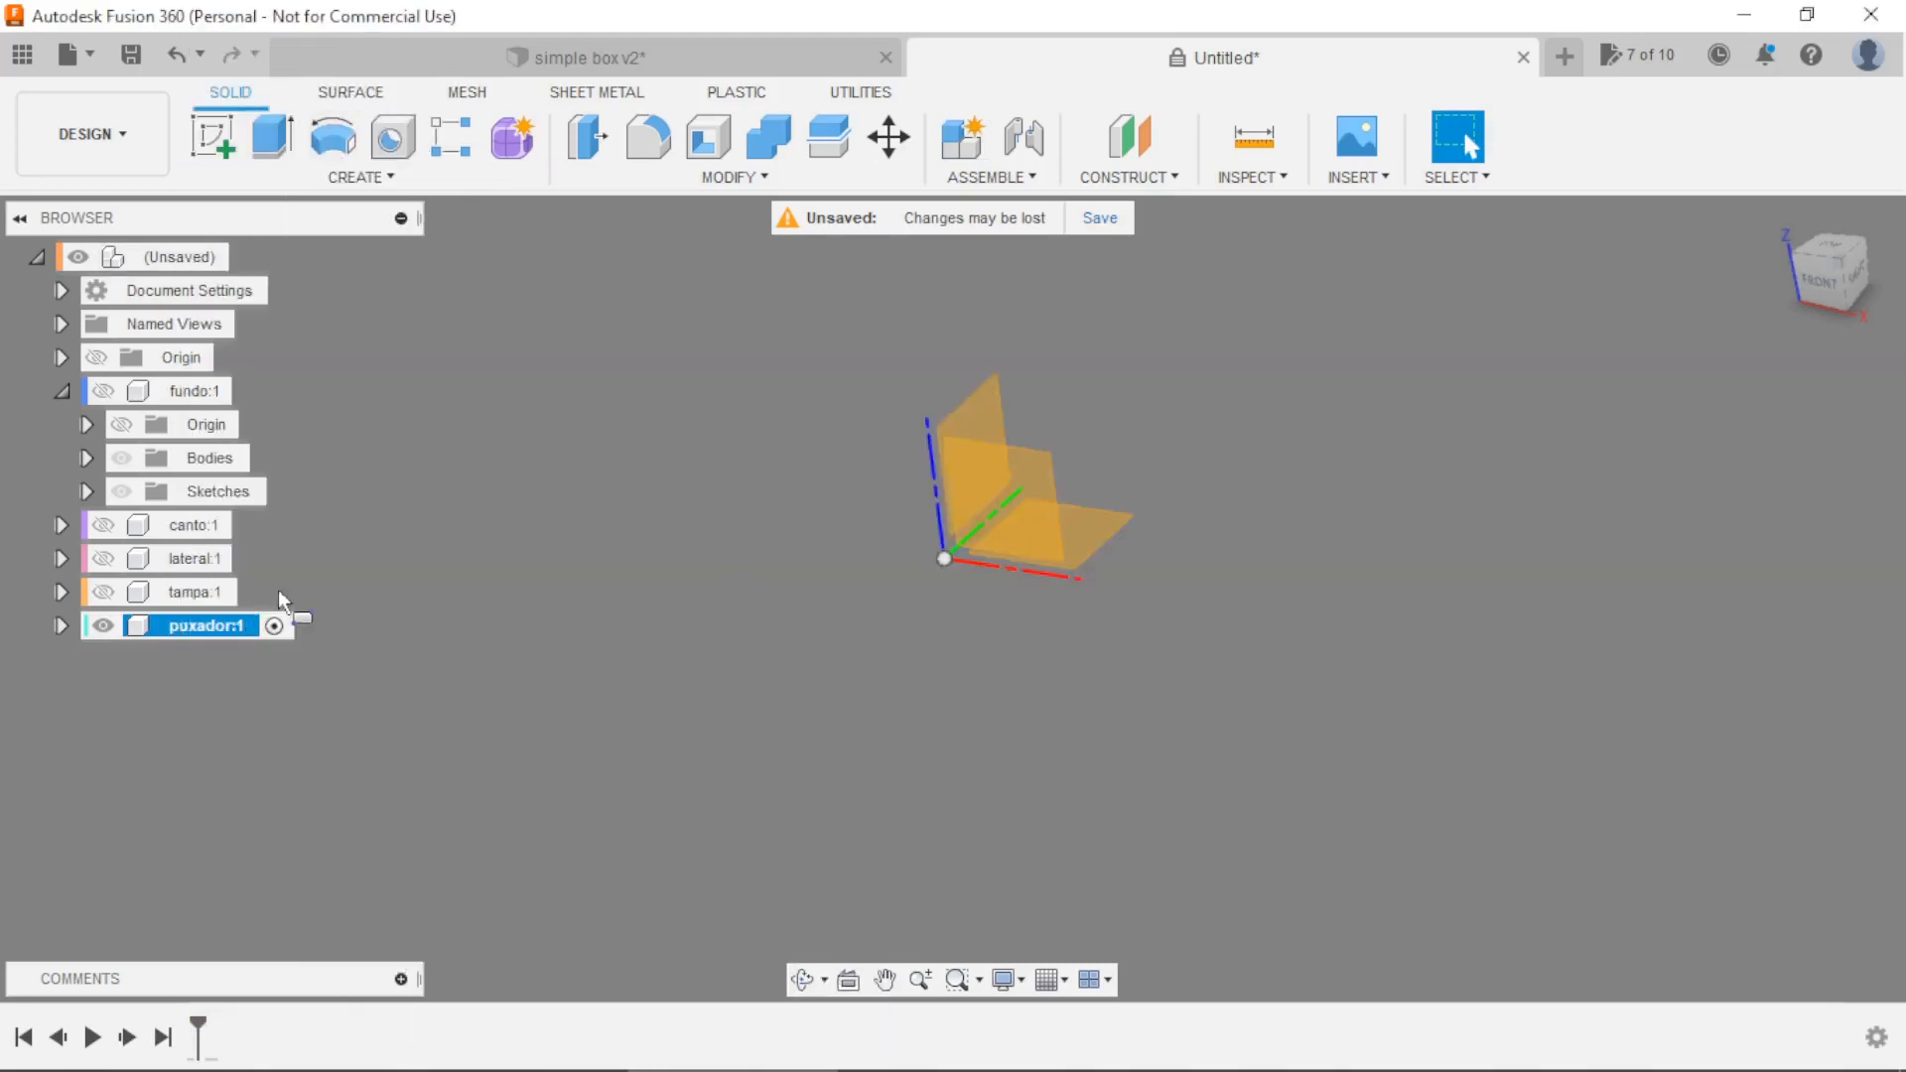
pyautogui.click(1096, 536)
pyautogui.click(949, 560)
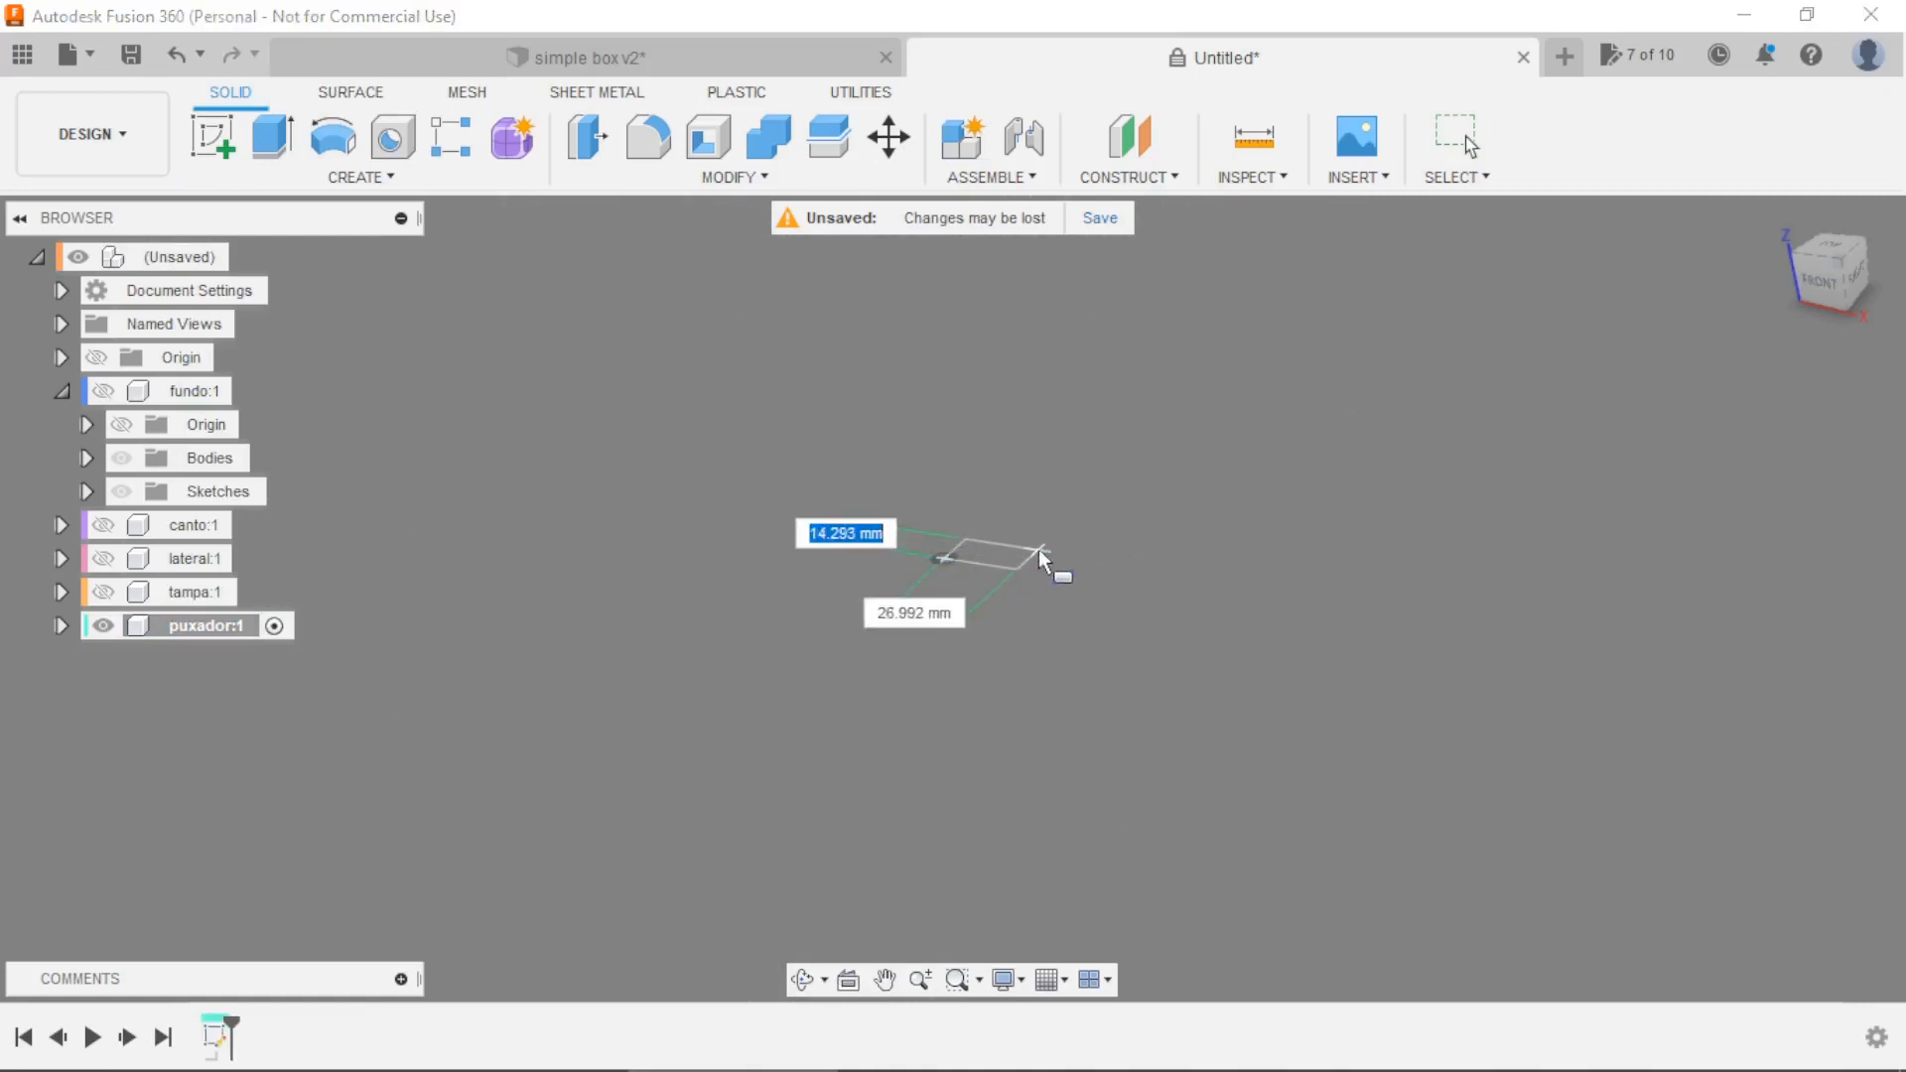
pyautogui.write('10')
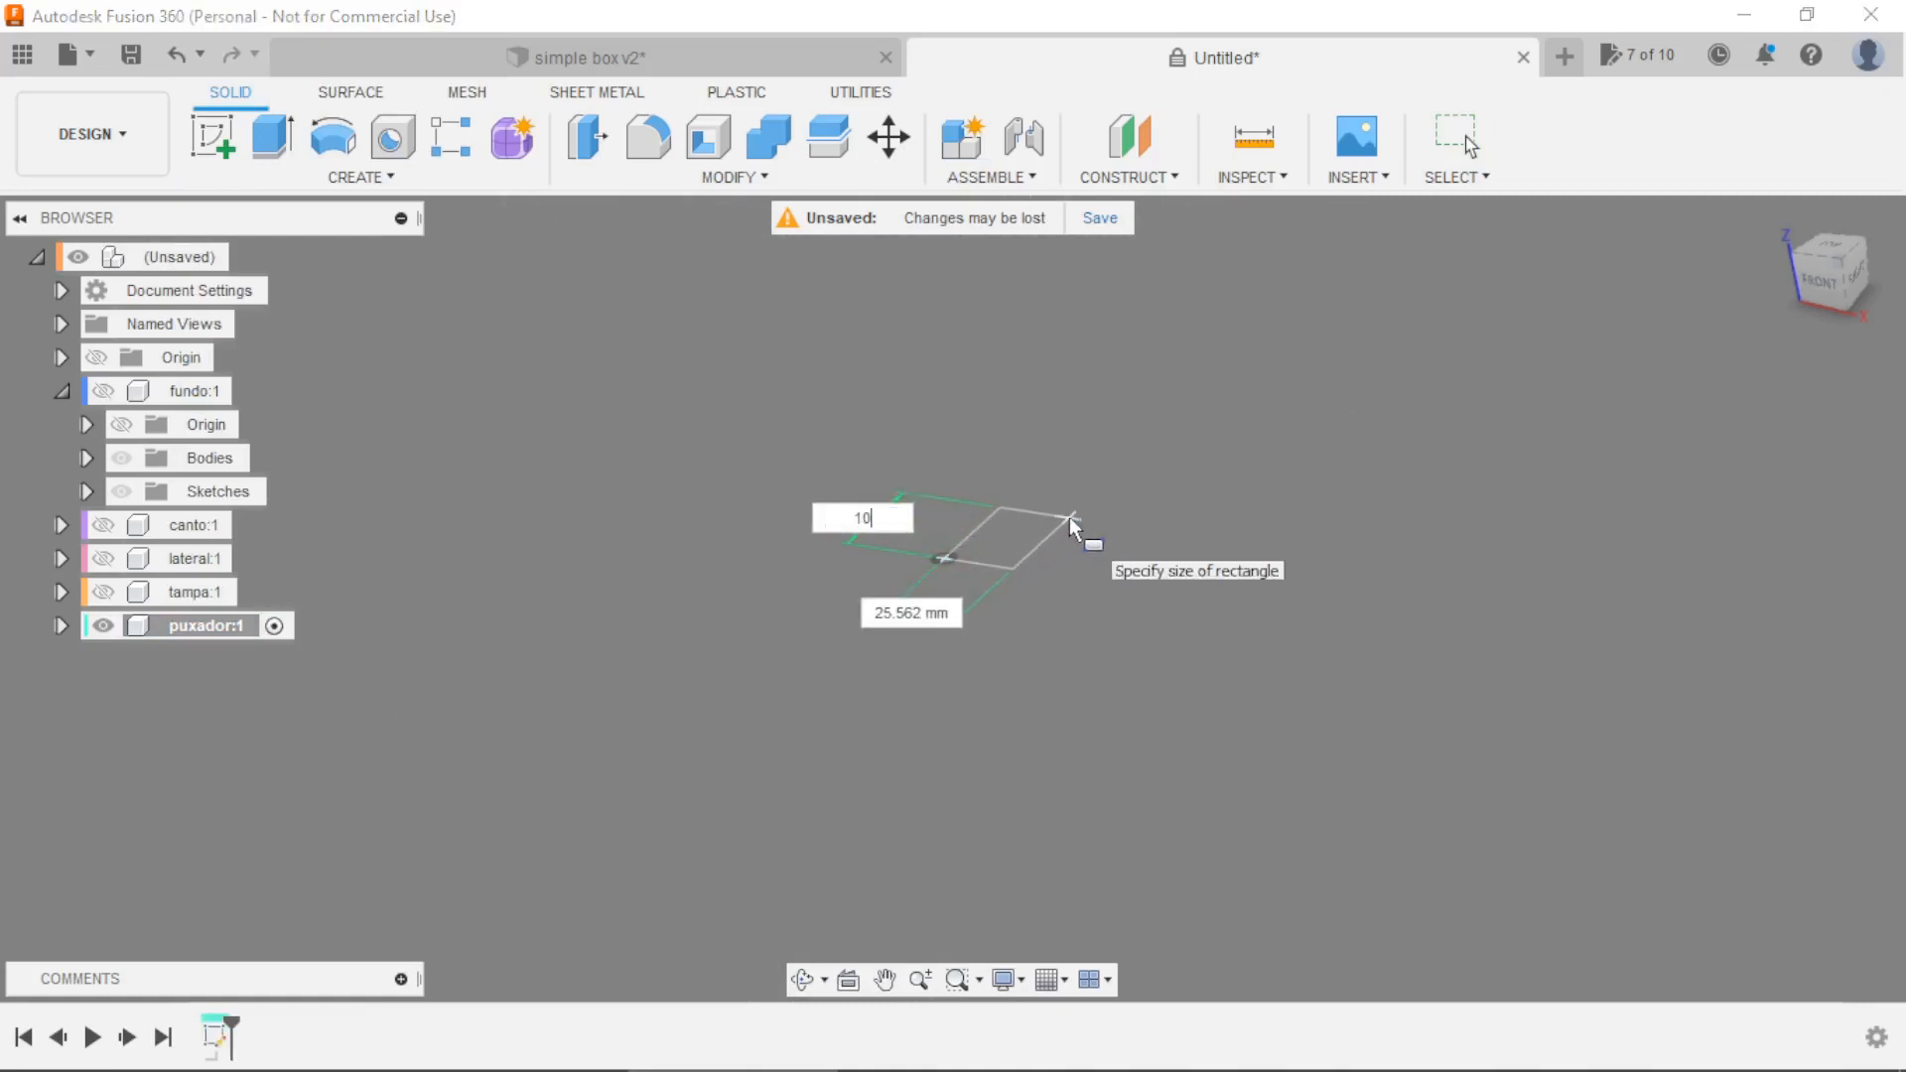
pyautogui.press('Tab')
pyautogui.write('10')
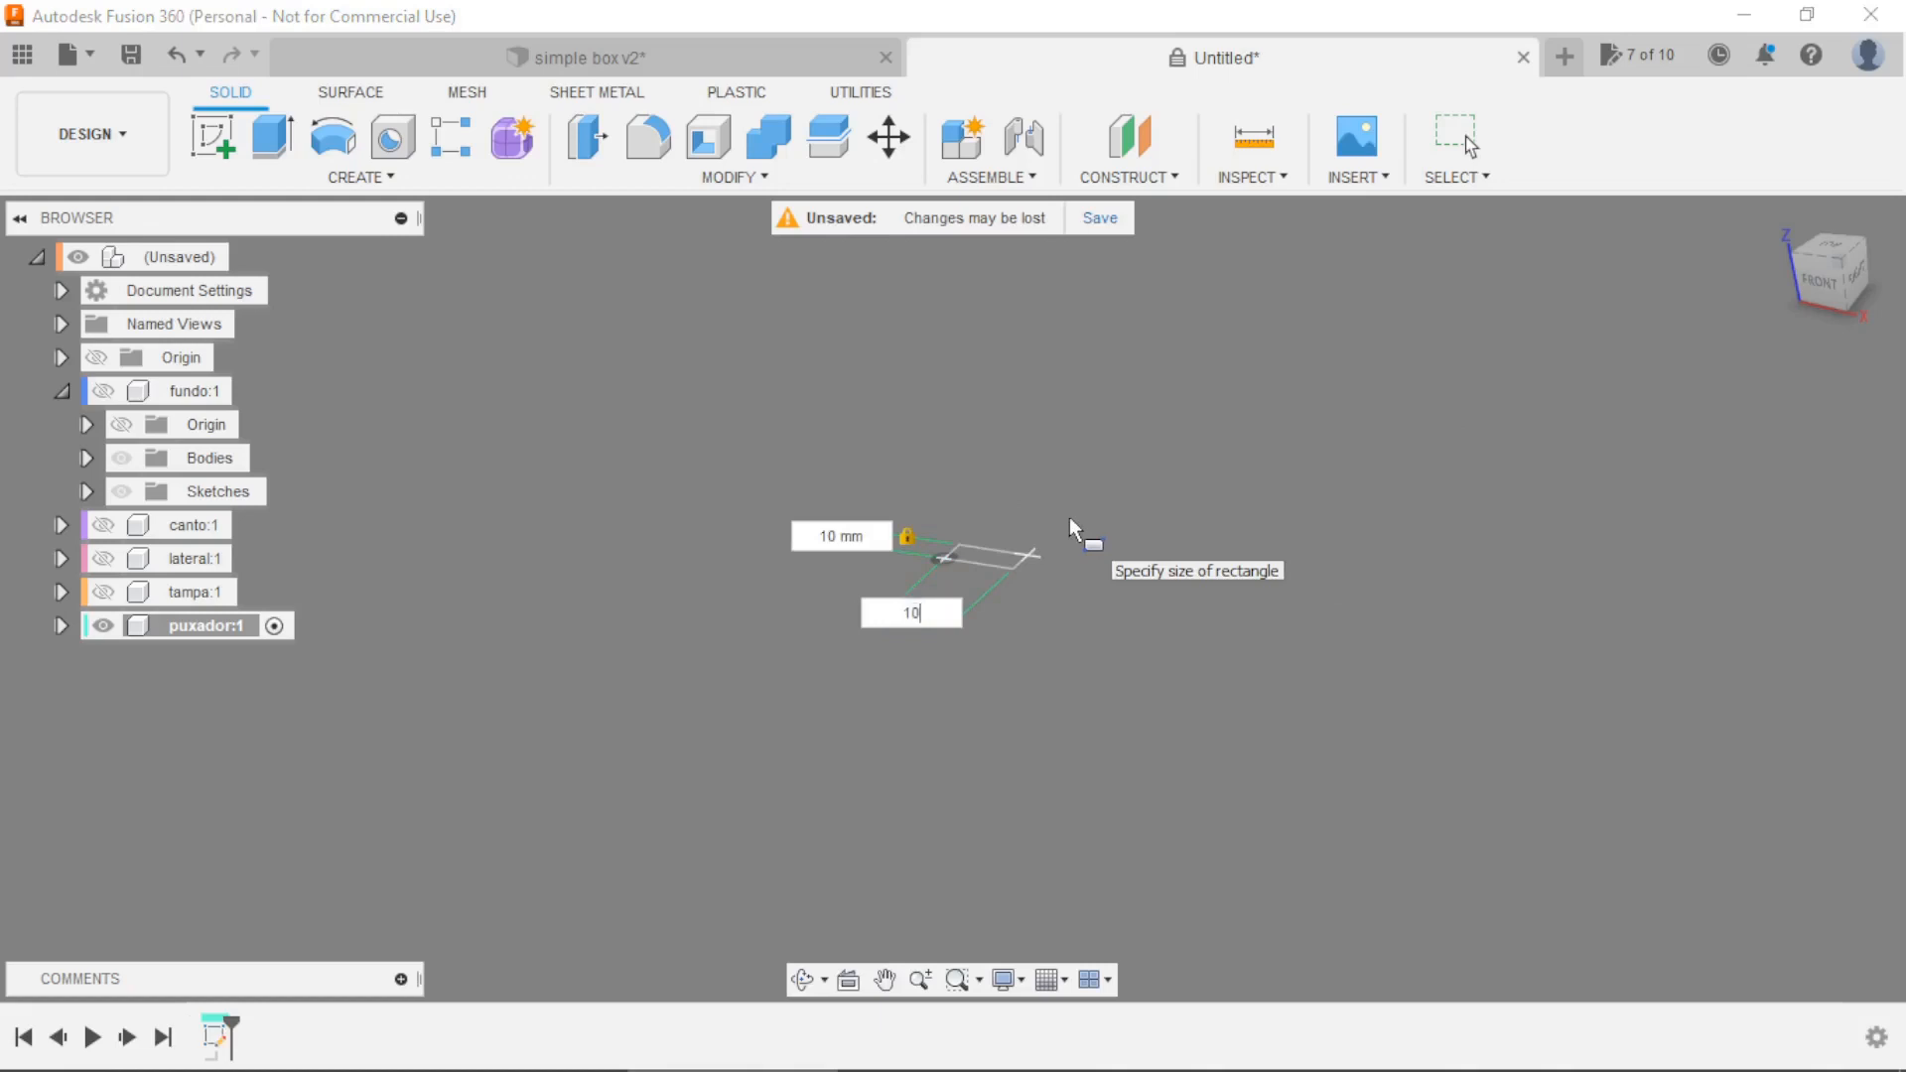
pyautogui.press('Return')
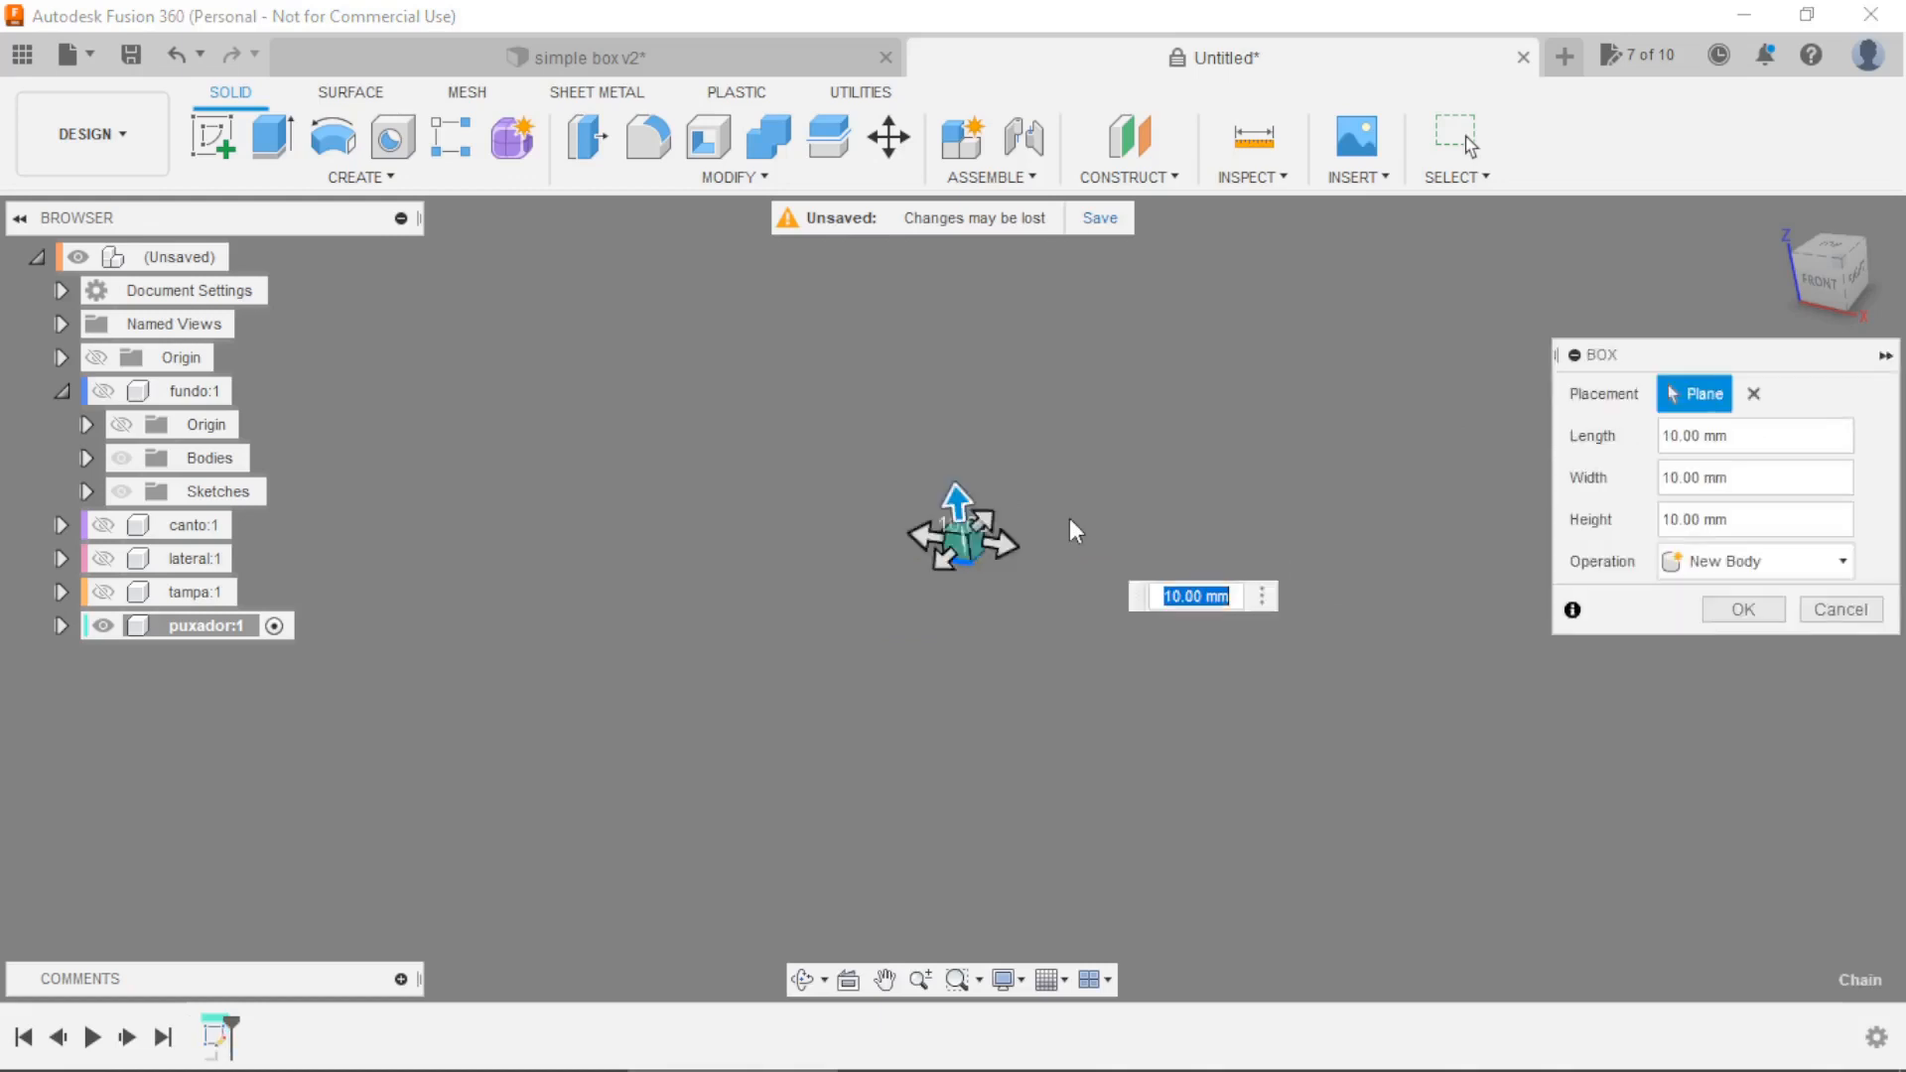
pyautogui.press('Return')
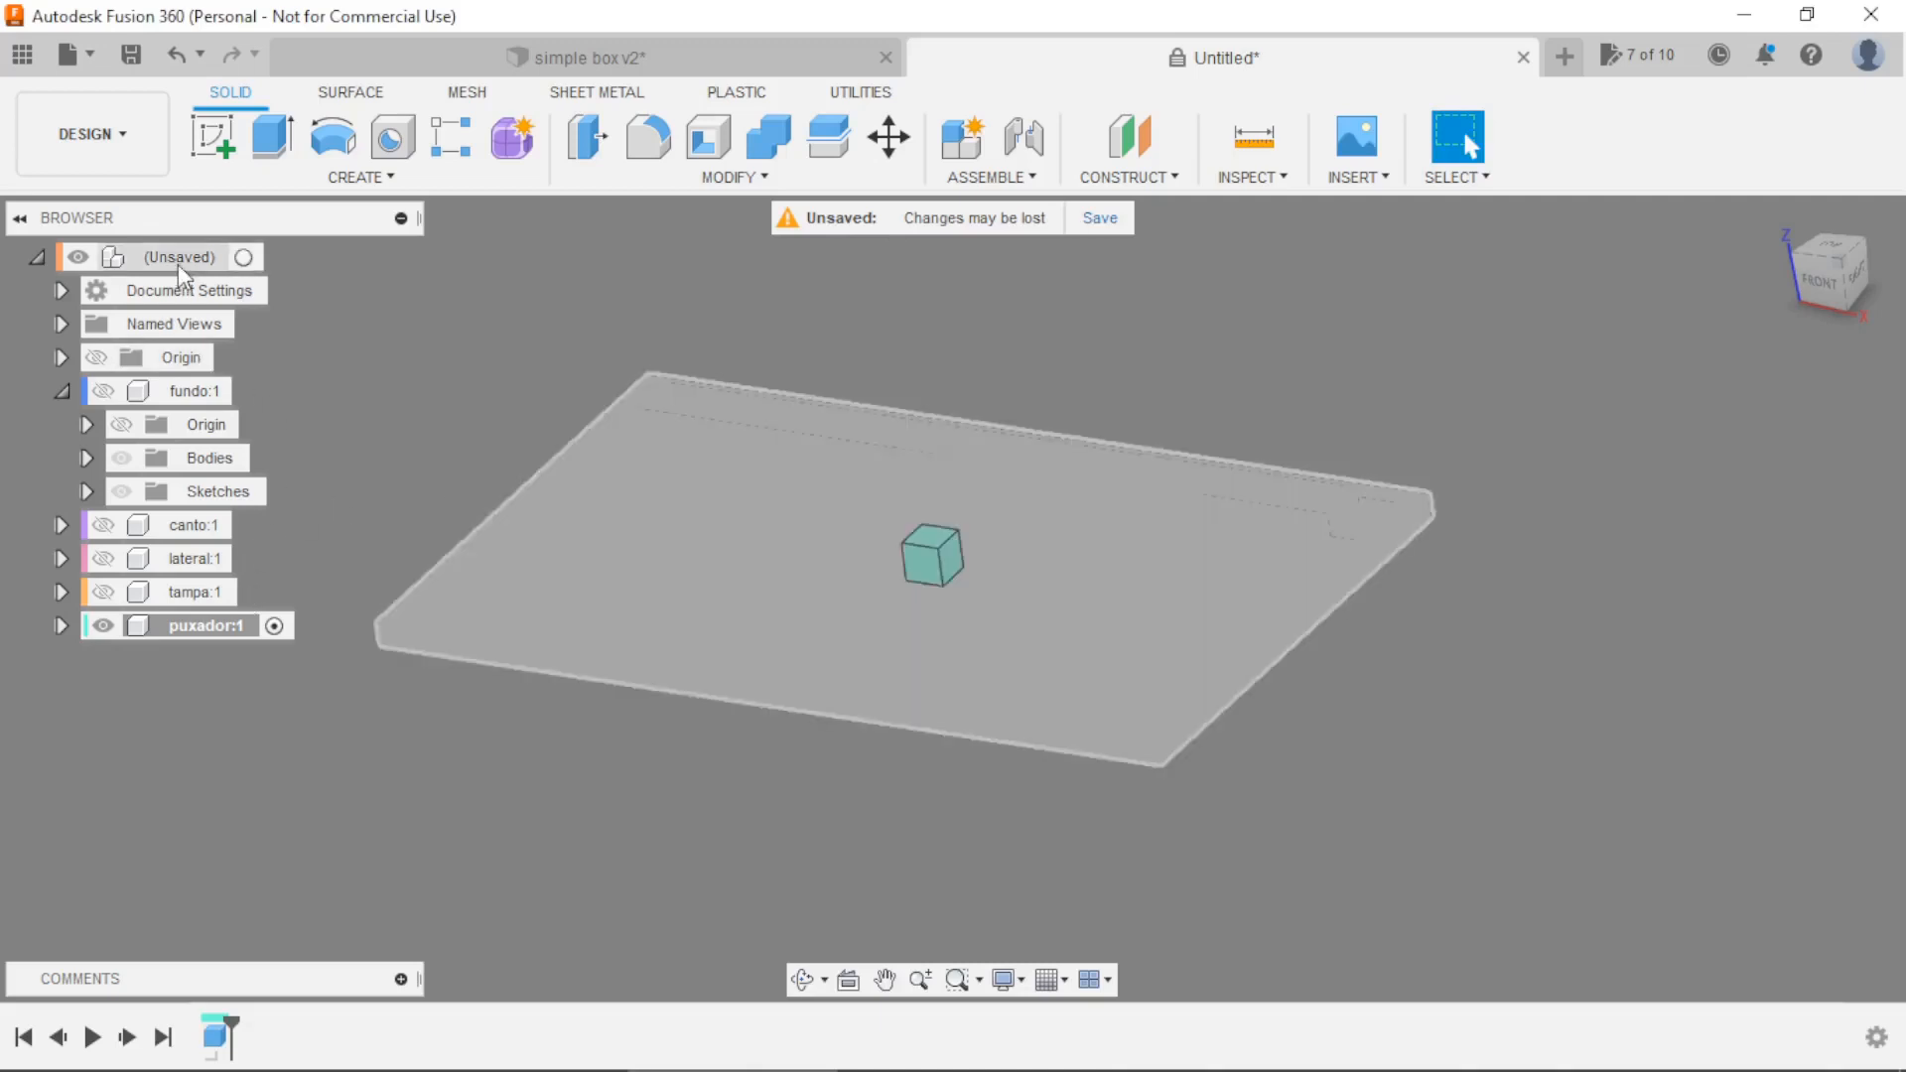
# Activate the top-level assembly and unisolate all components.
pyautogui.click(249, 257)
pyautogui.rightClick(176, 260)
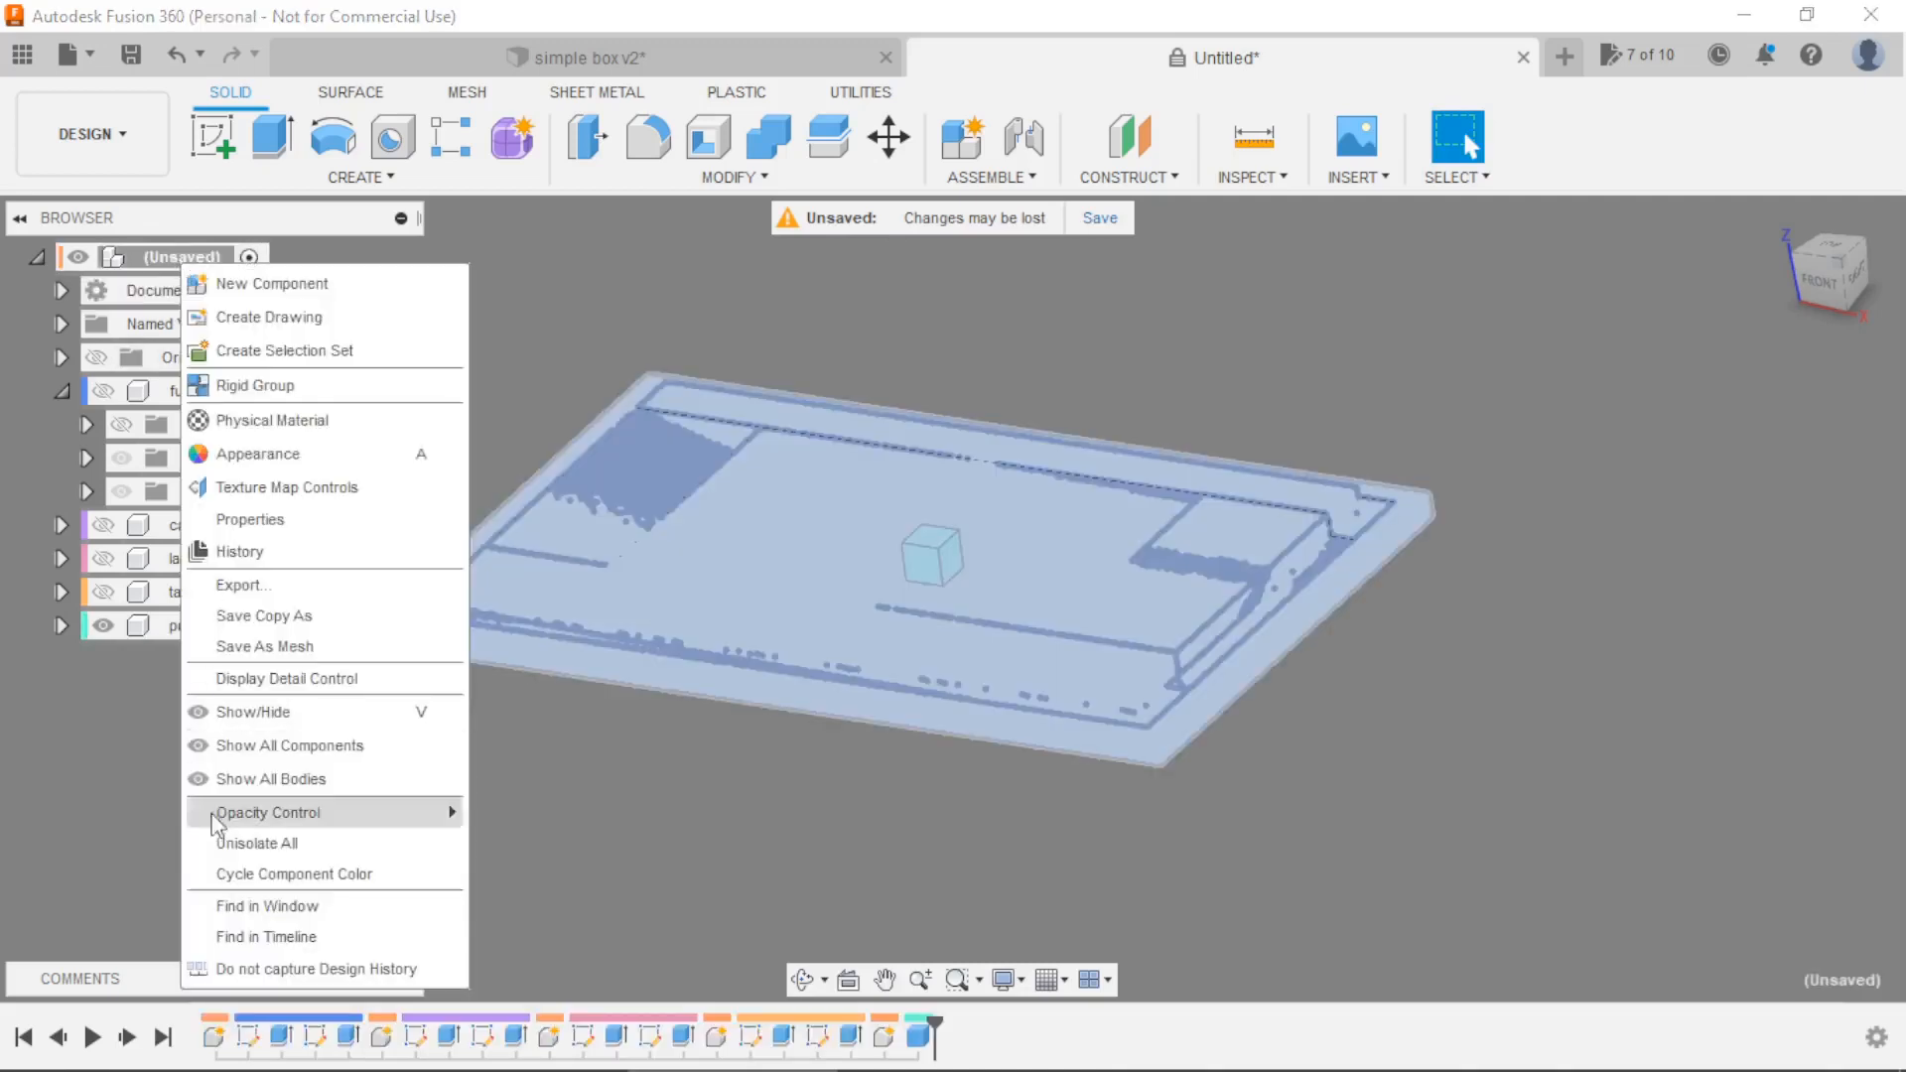
pyautogui.click(250, 845)
pyautogui.scroll(-3, 1132, 828)
pyautogui.moveTo(1132, 828)
pyautogui.keyDown('shift'); pyautogui.mouseDown(button='middle')
pyautogui.moveTo(1123, 873)
pyautogui.moveTo(1155, 838)
pyautogui.mouseUp(button='middle'); pyautogui.keyUp('shift')
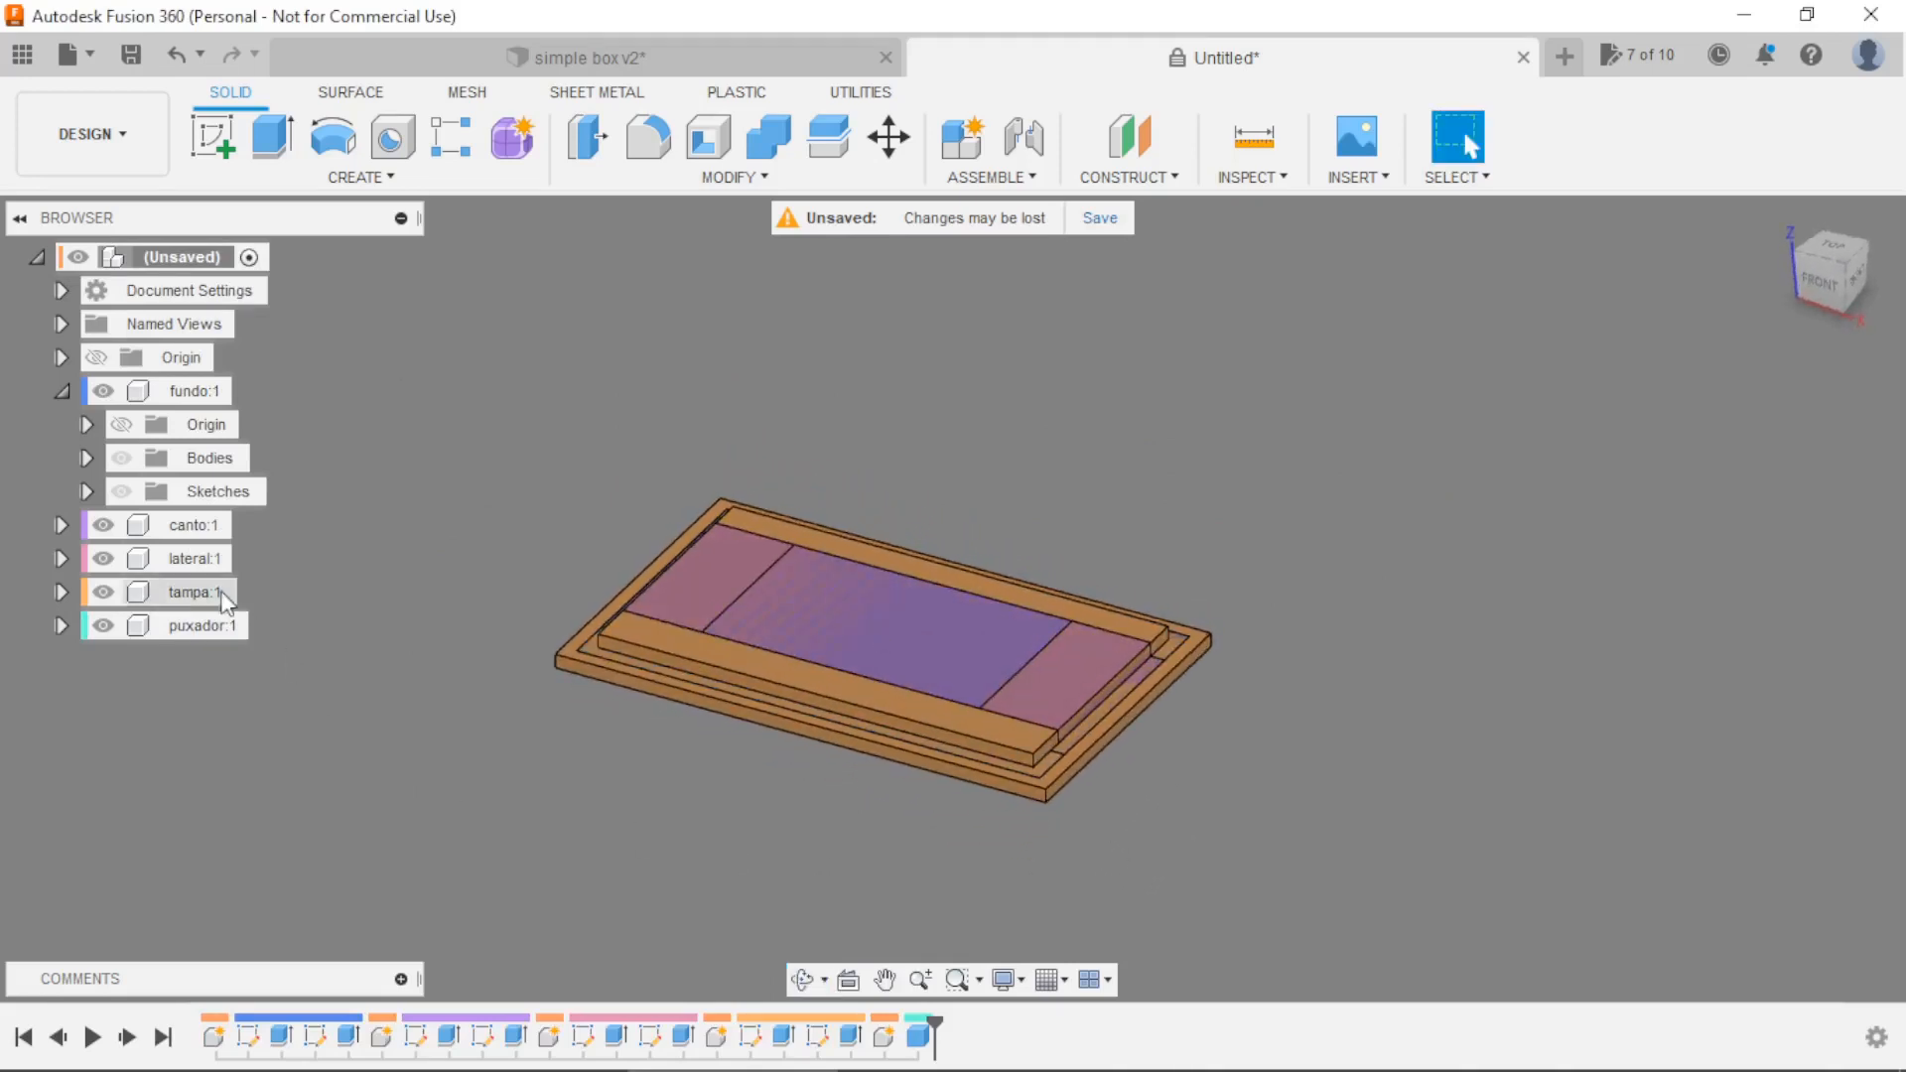
# Collapse the fundo component's contents in the browser and ground that component.
pyautogui.click(62, 392)
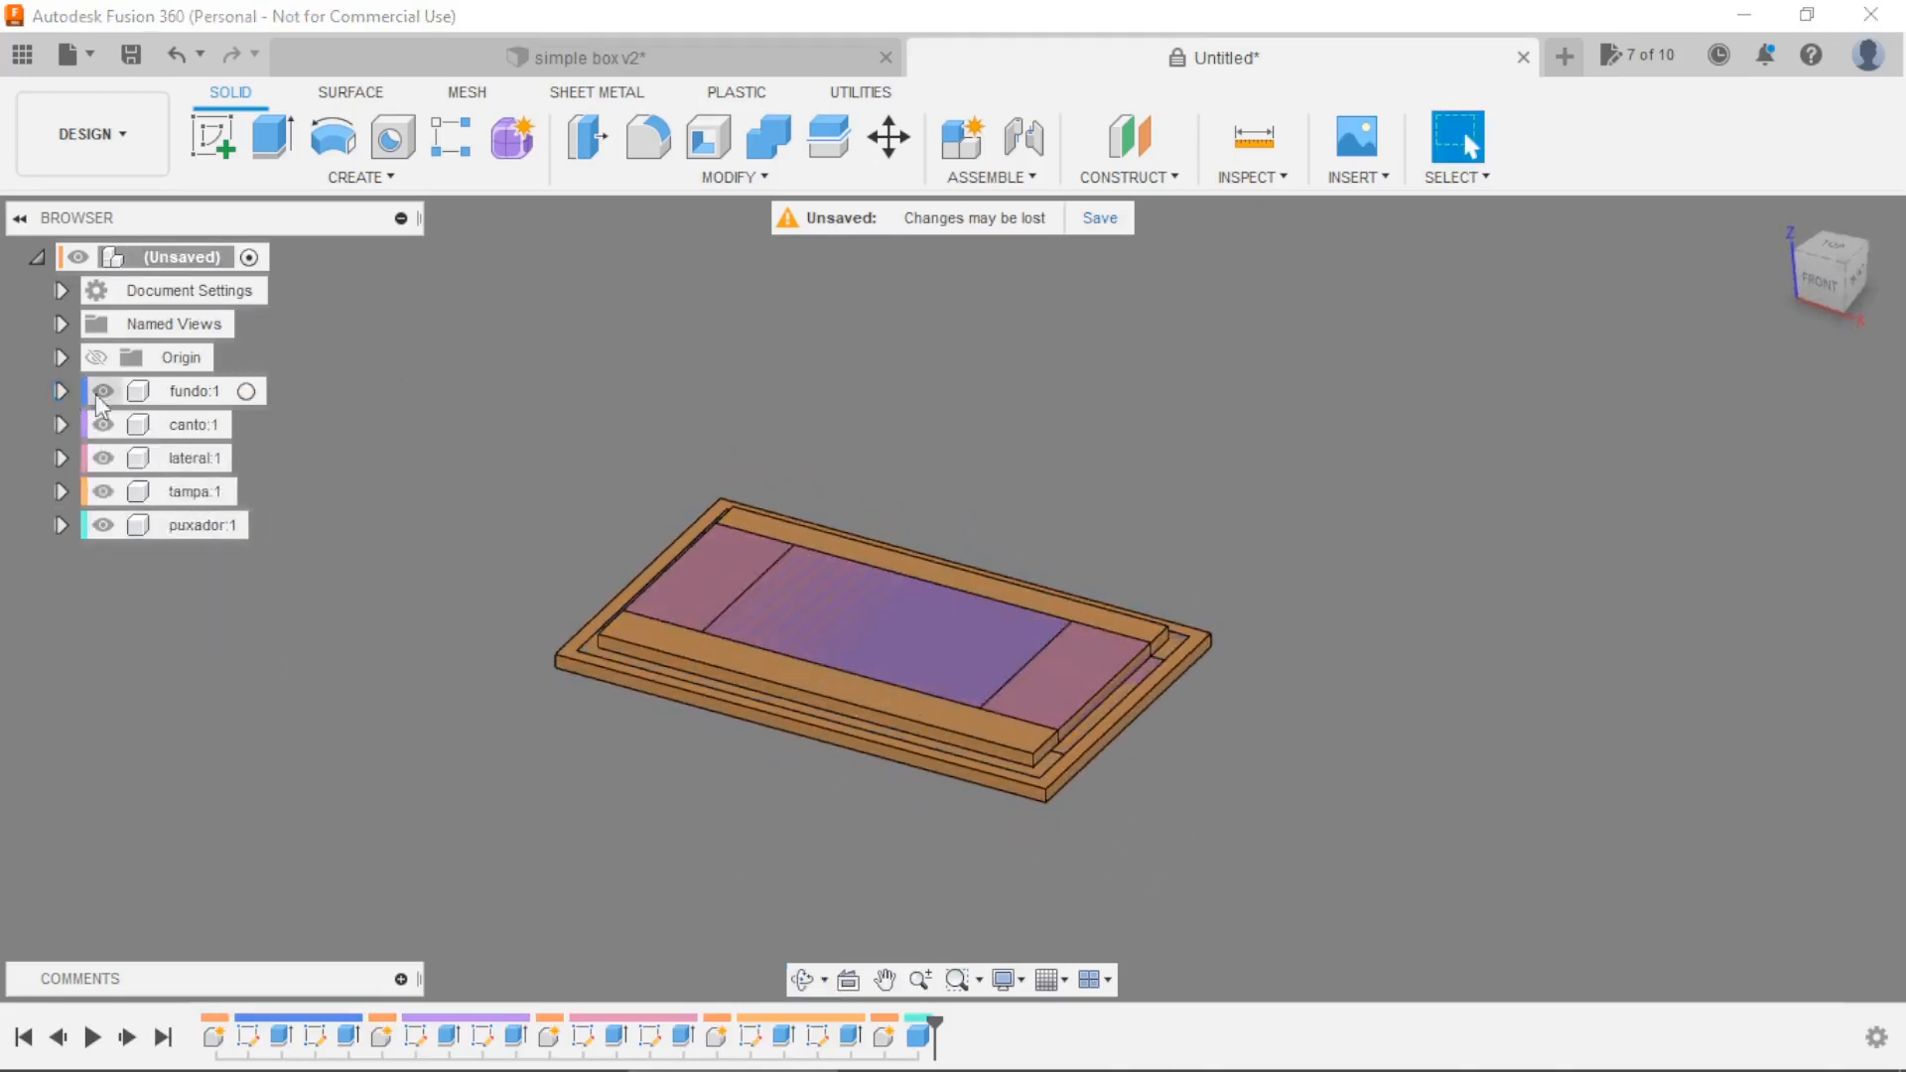
pyautogui.rightClick(200, 393)
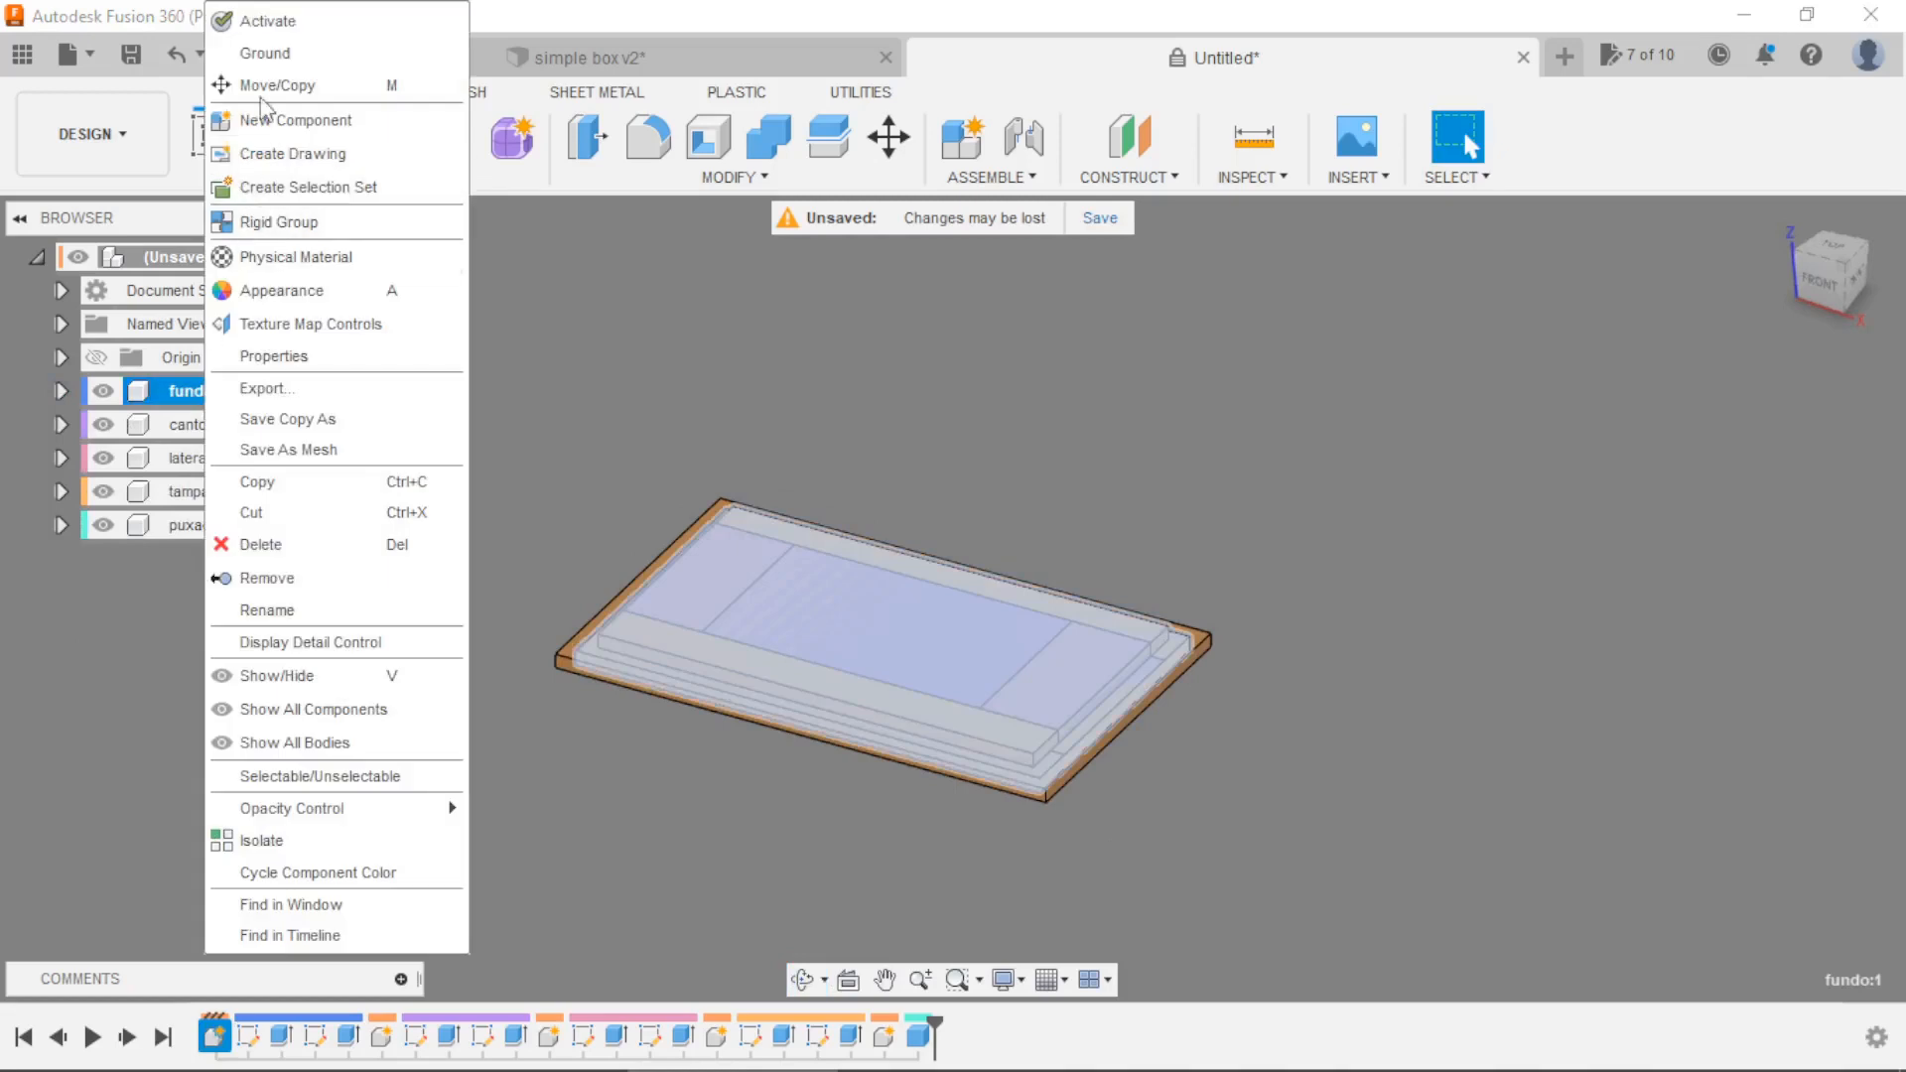
pyautogui.click(264, 52)
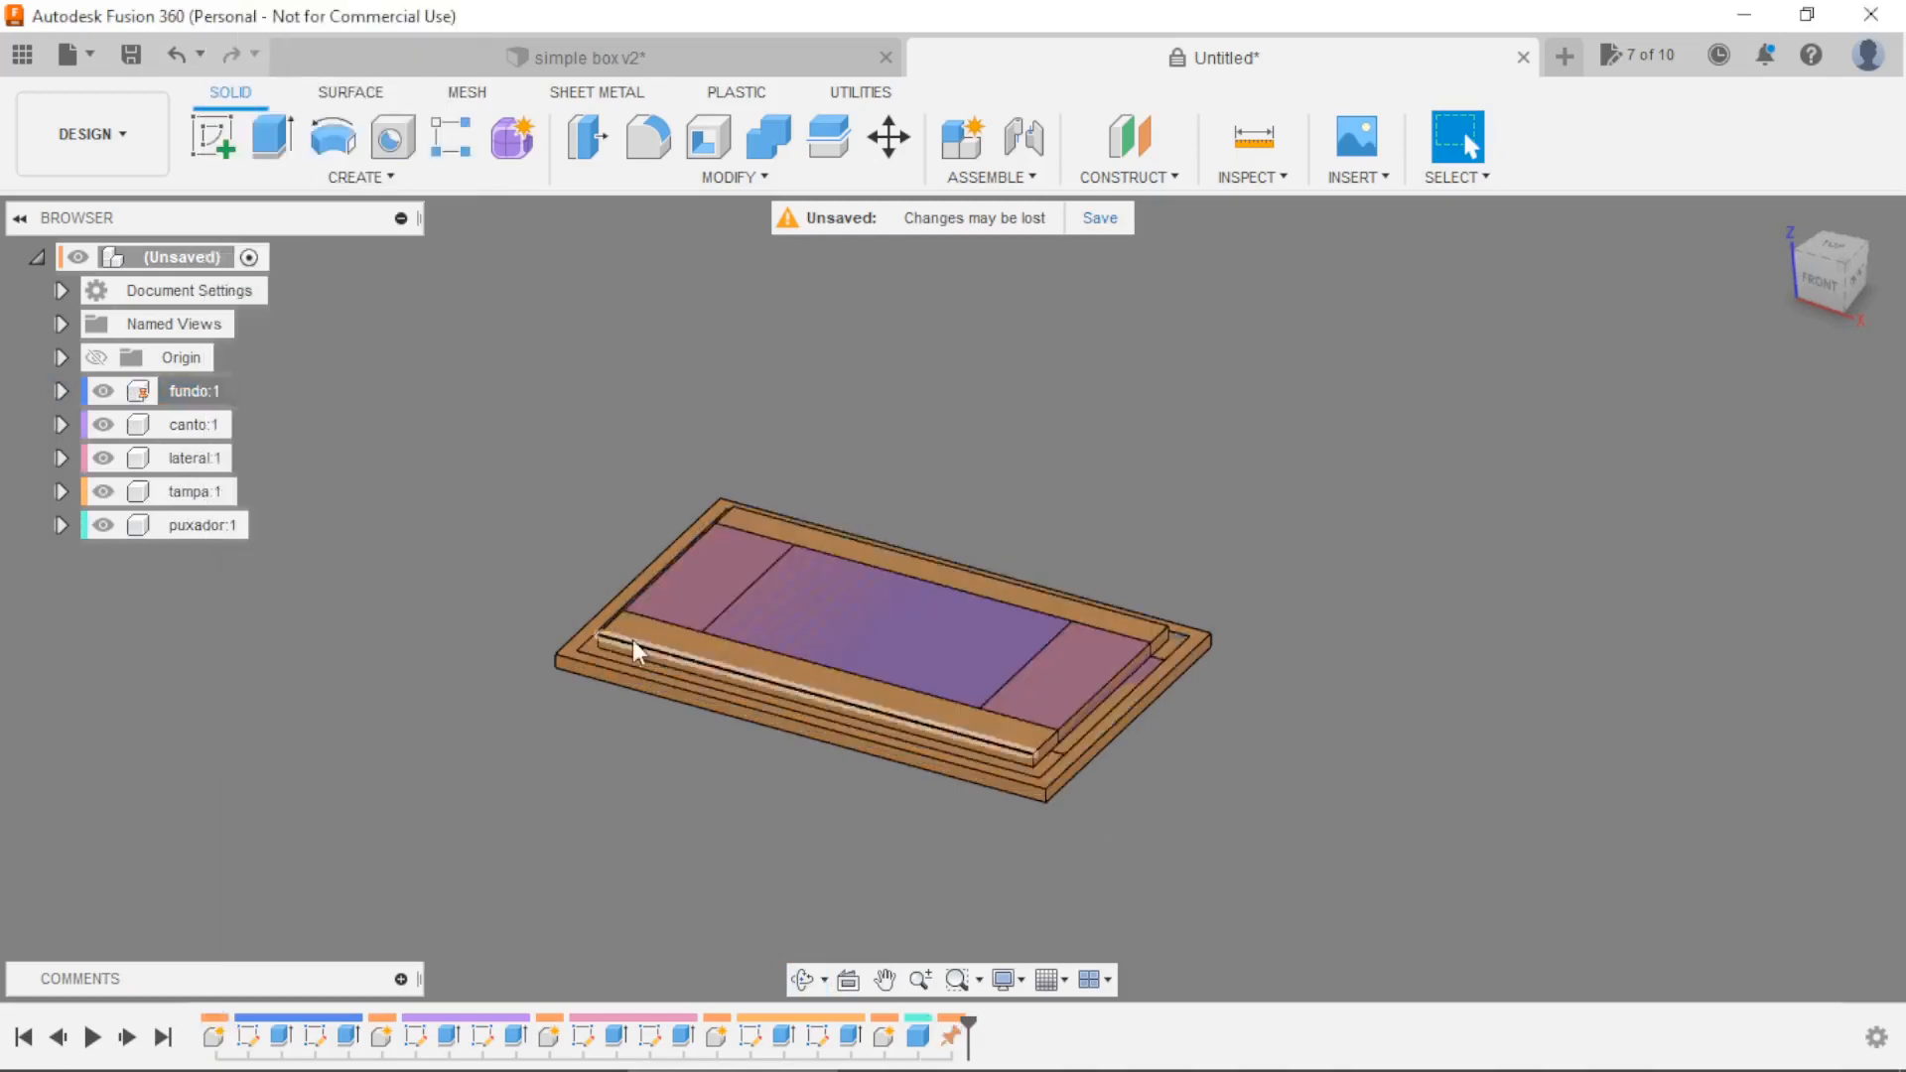
# Move the canto and lateral panels out of the stack, one to each side of the base.
pyautogui.moveTo(729, 607); pyautogui.dragTo(415, 350)
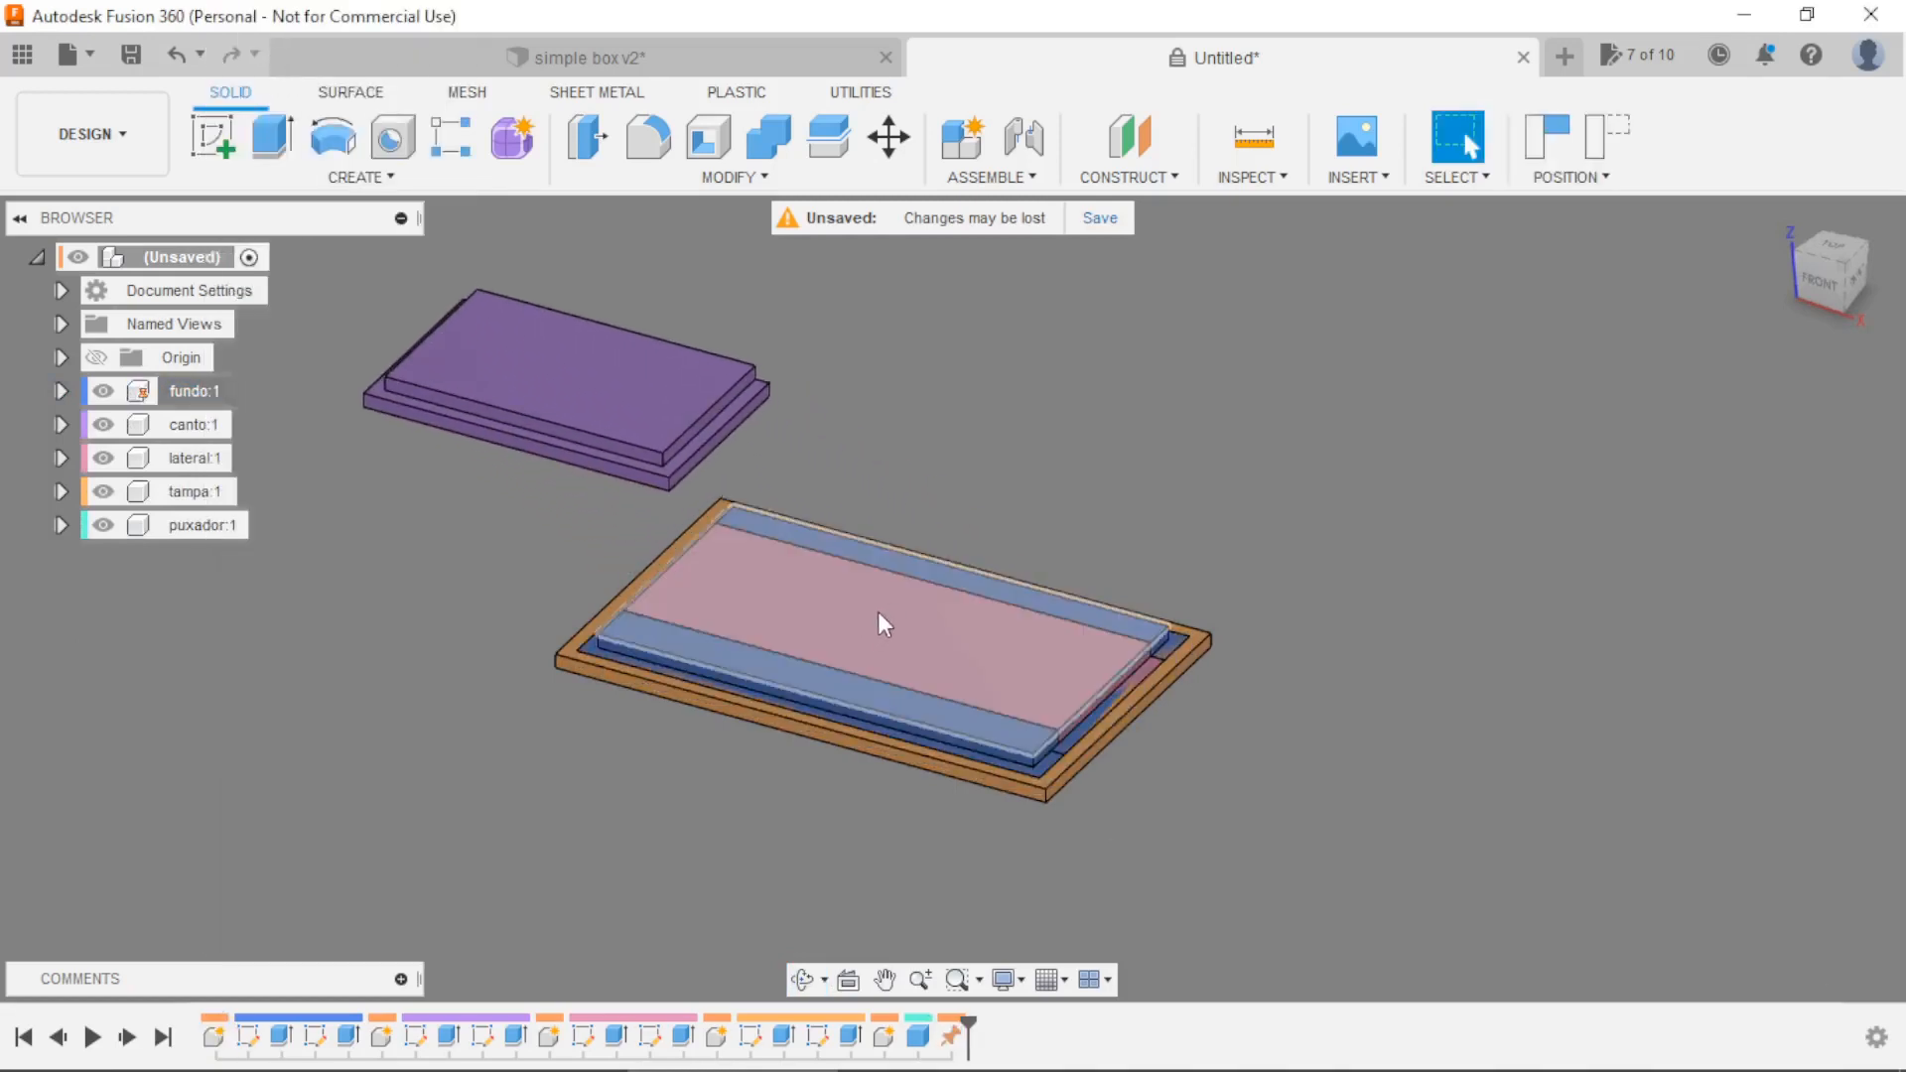
pyautogui.moveTo(894, 578); pyautogui.dragTo(1457, 366)
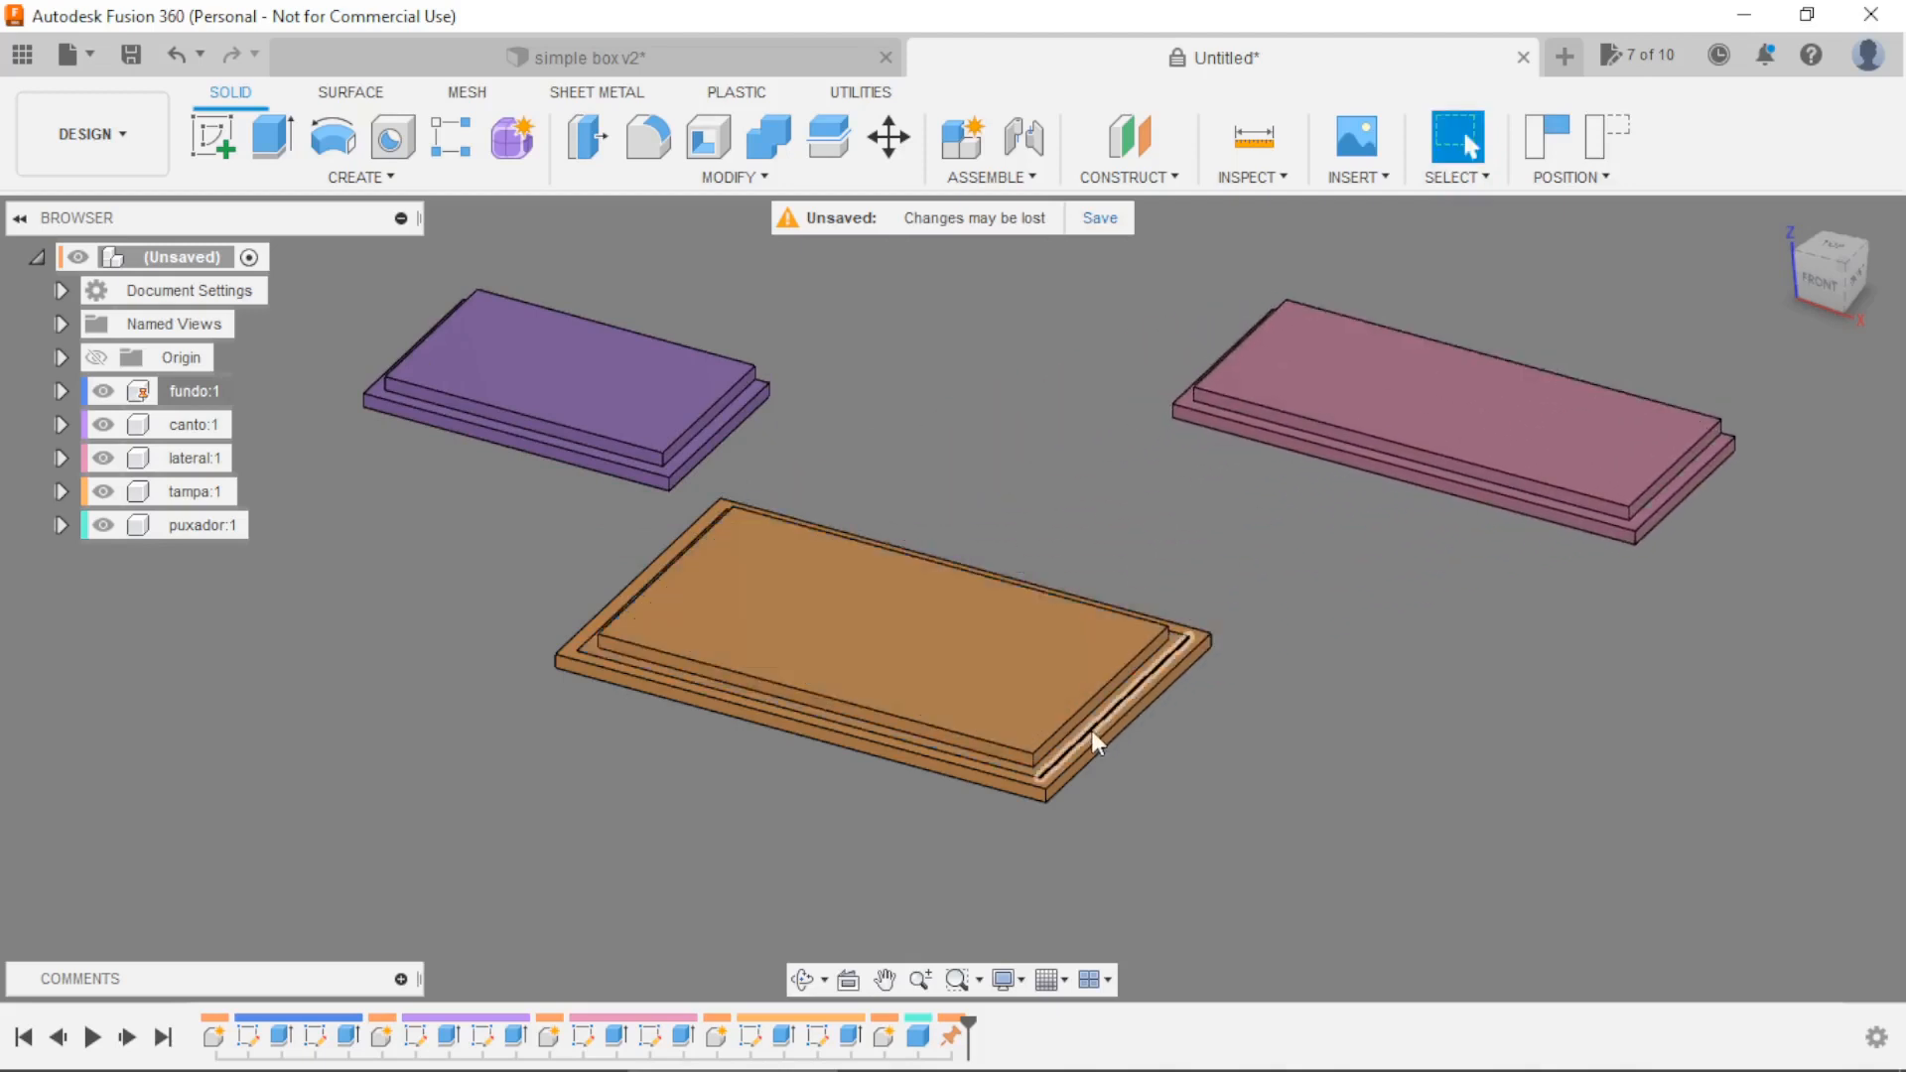
pyautogui.keyDown('shift'); pyautogui.moveTo(1051, 796); pyautogui.dragTo(970, 426, button='middle'); pyautogui.keyUp('shift')
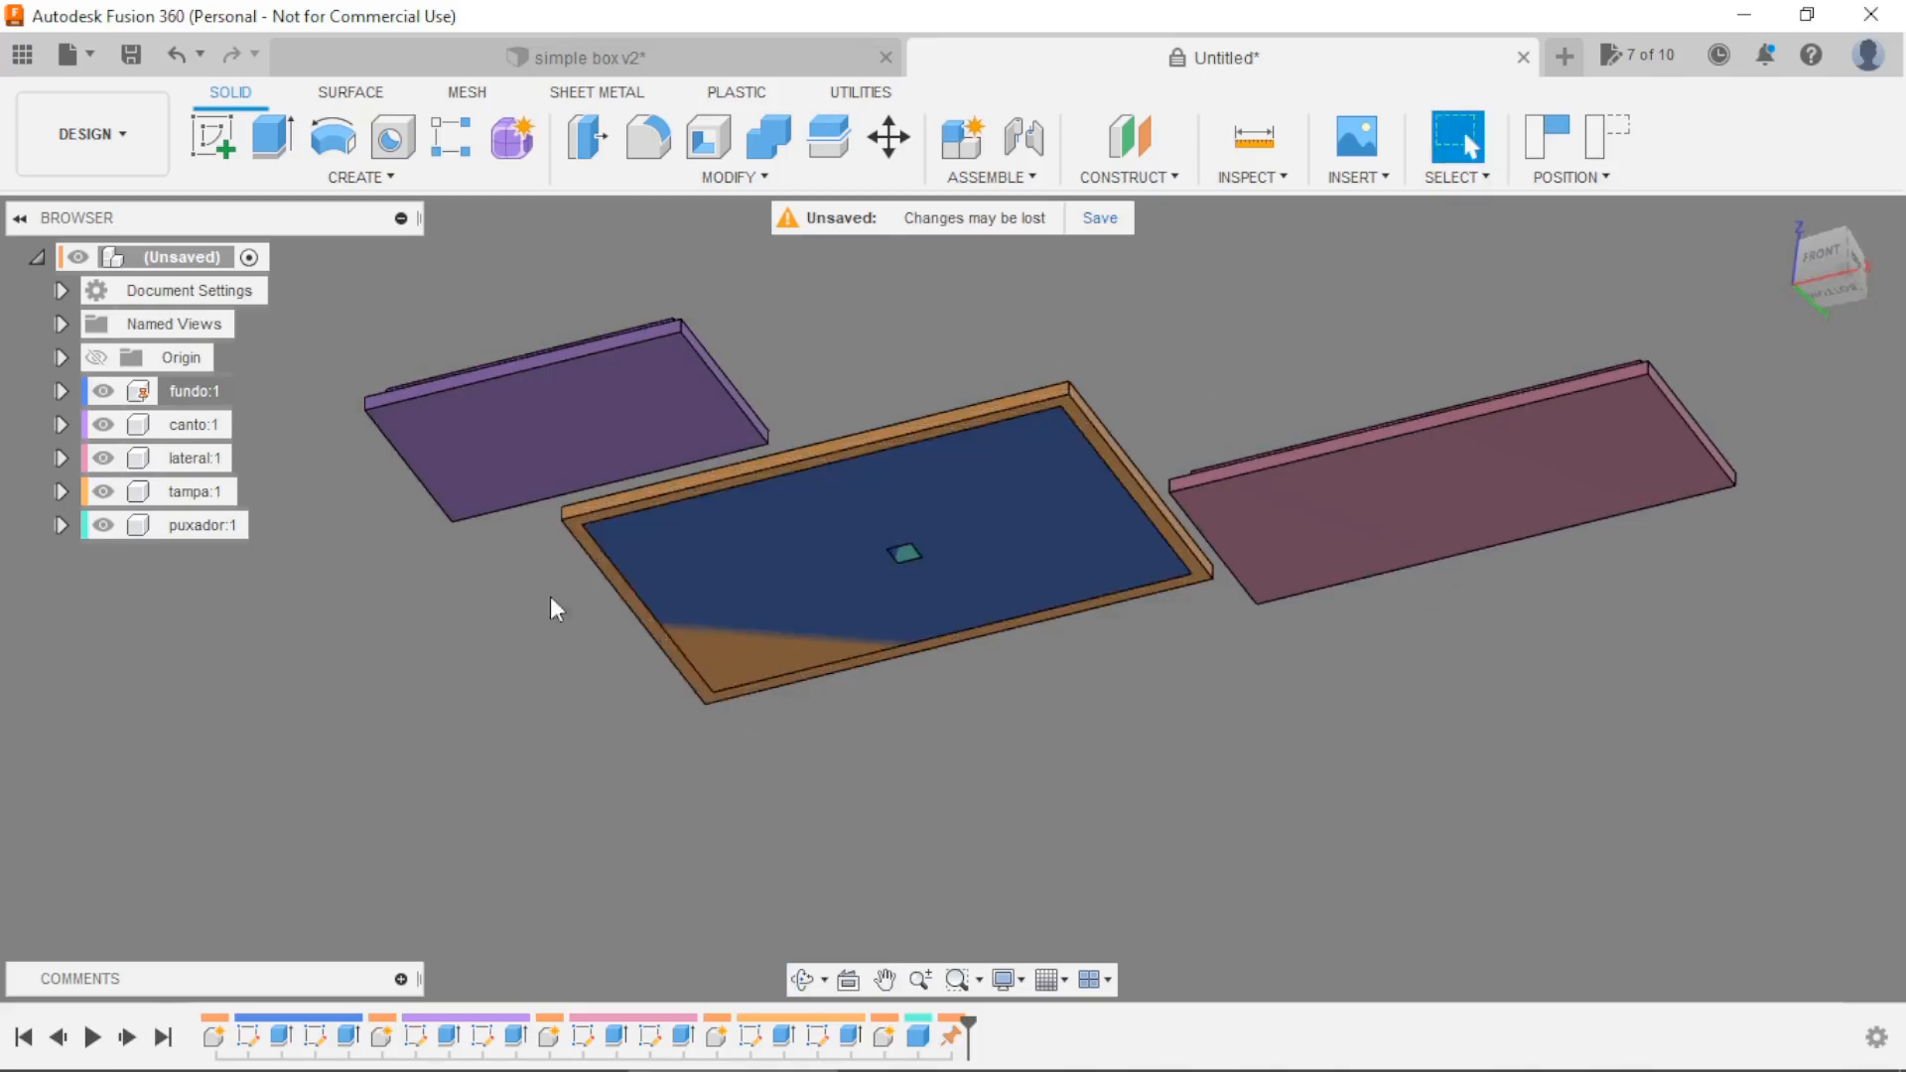
# Move the tampa lid out of the stack so that it lies clear of the base.
pyautogui.moveTo(588, 550); pyautogui.dragTo(417, 838)
pyautogui.keyDown('shift'); pyautogui.moveTo(1092, 609); pyautogui.dragTo(1036, 816, button='middle'); pyautogui.keyUp('shift')
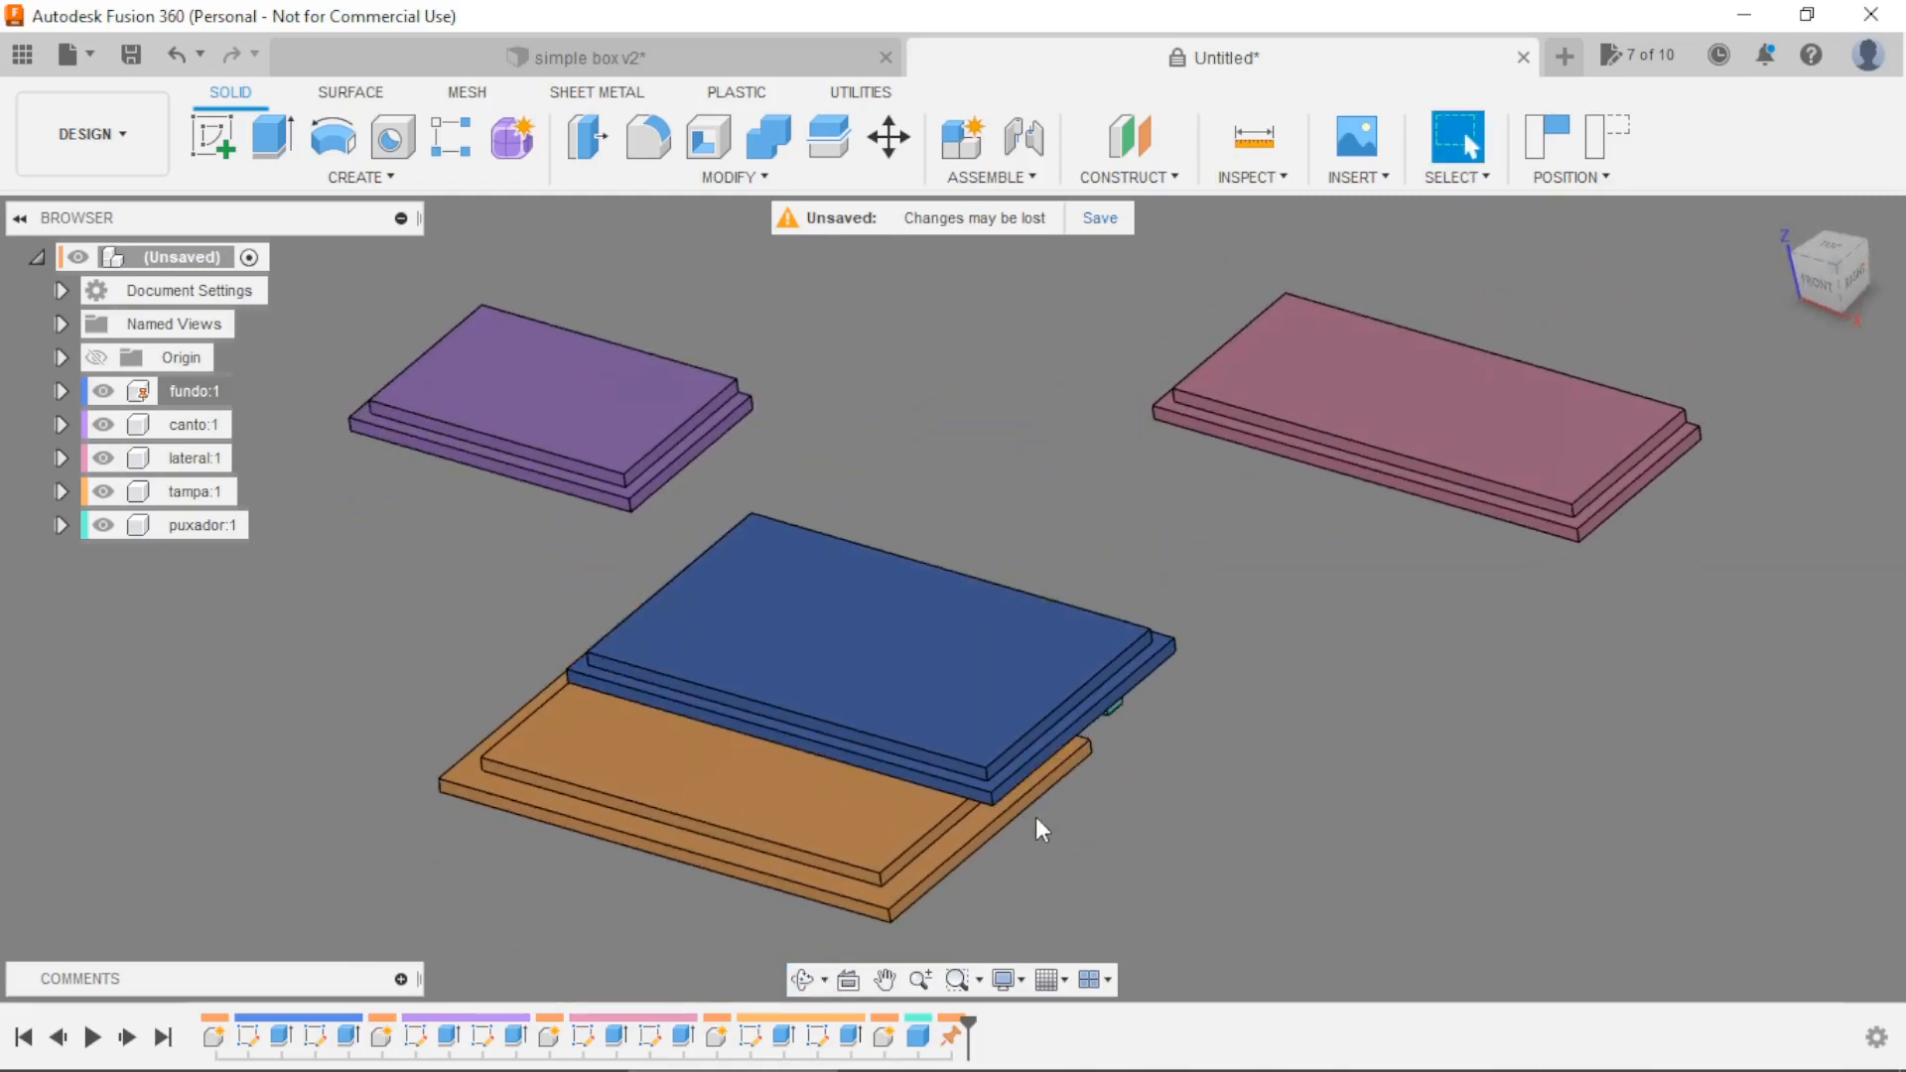
# Start a joint on the canto panel, snapping to the outer edge midpoint of its long rebate ledge.
pyautogui.scroll(2, 536, 559)
pyautogui.keyDown('shift'); pyautogui.moveTo(651, 598); pyautogui.dragTo(626, 532, button='middle'); pyautogui.keyUp('shift')
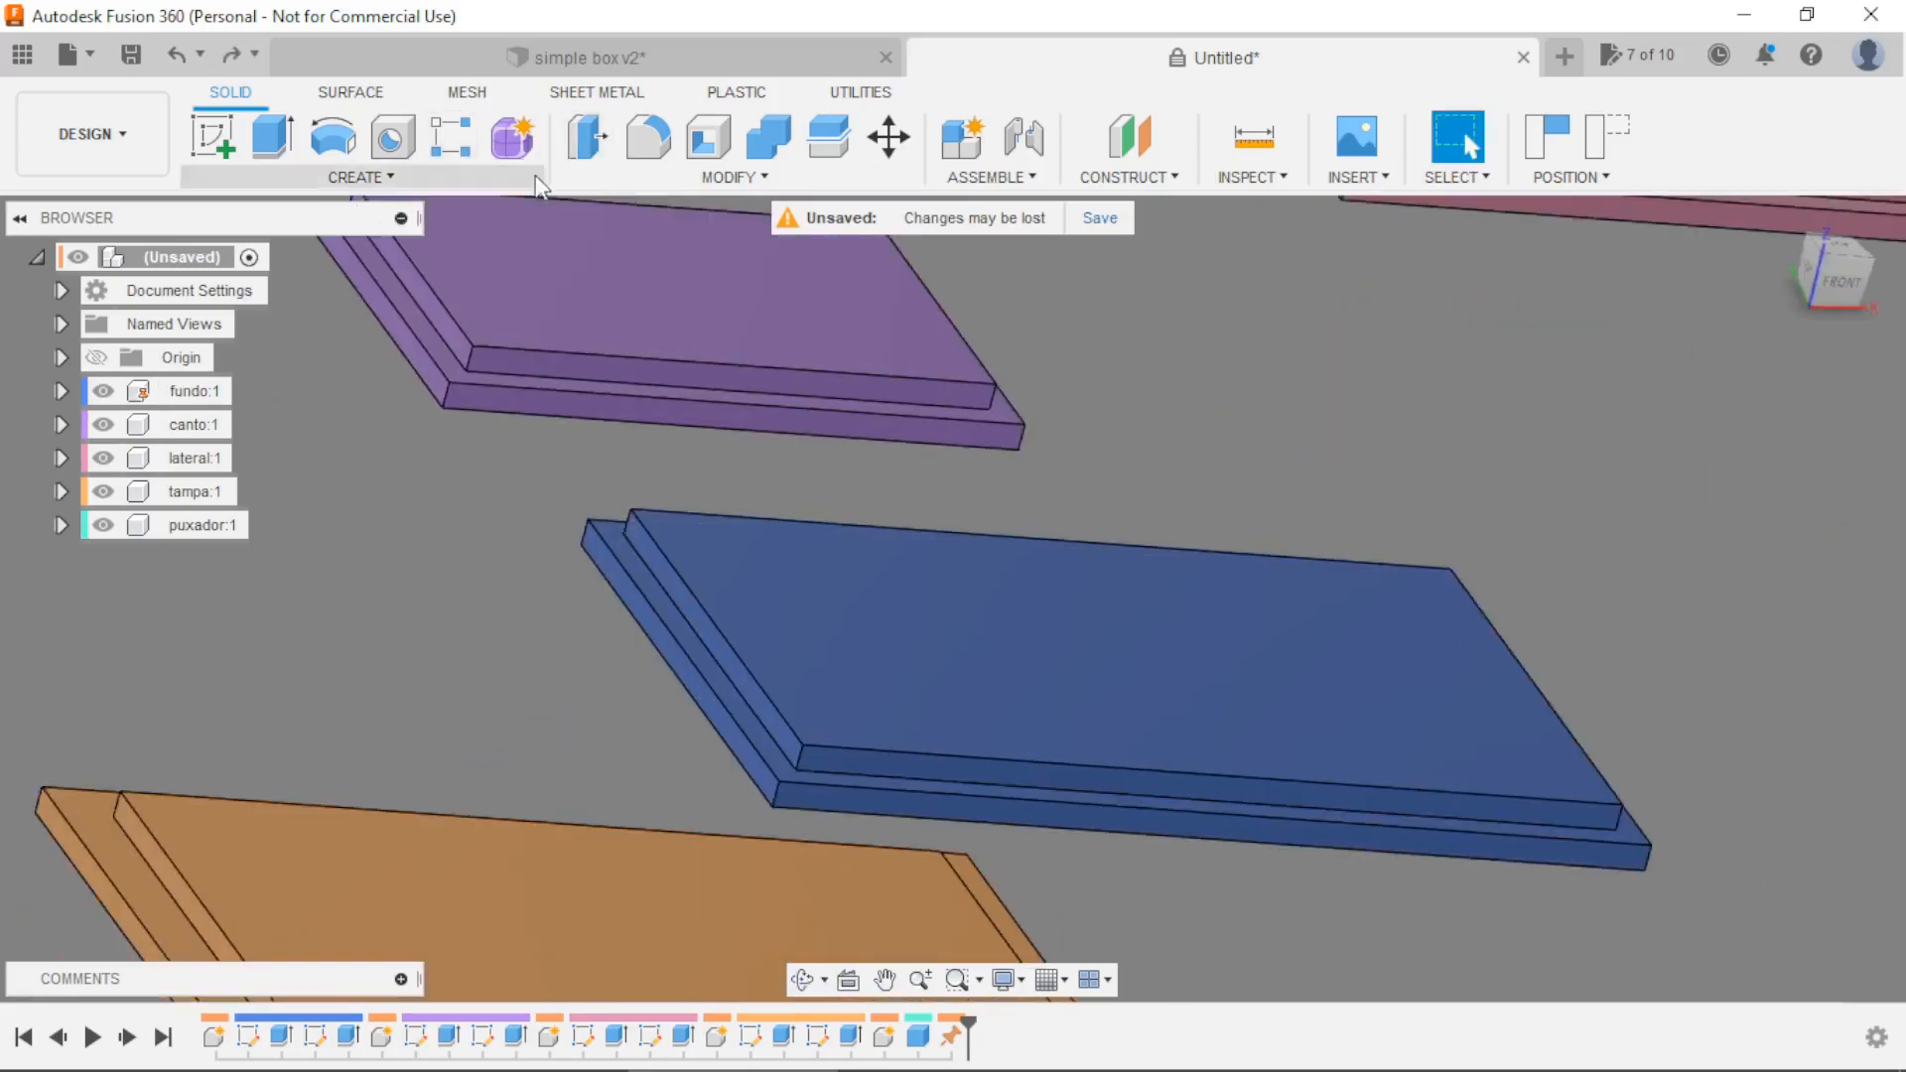
pyautogui.click(1024, 137)
pyautogui.keyDown('shift'); pyautogui.moveTo(635, 655); pyautogui.dragTo(756, 586, button='middle'); pyautogui.keyUp('shift')
pyautogui.scroll(5, 742, 377)
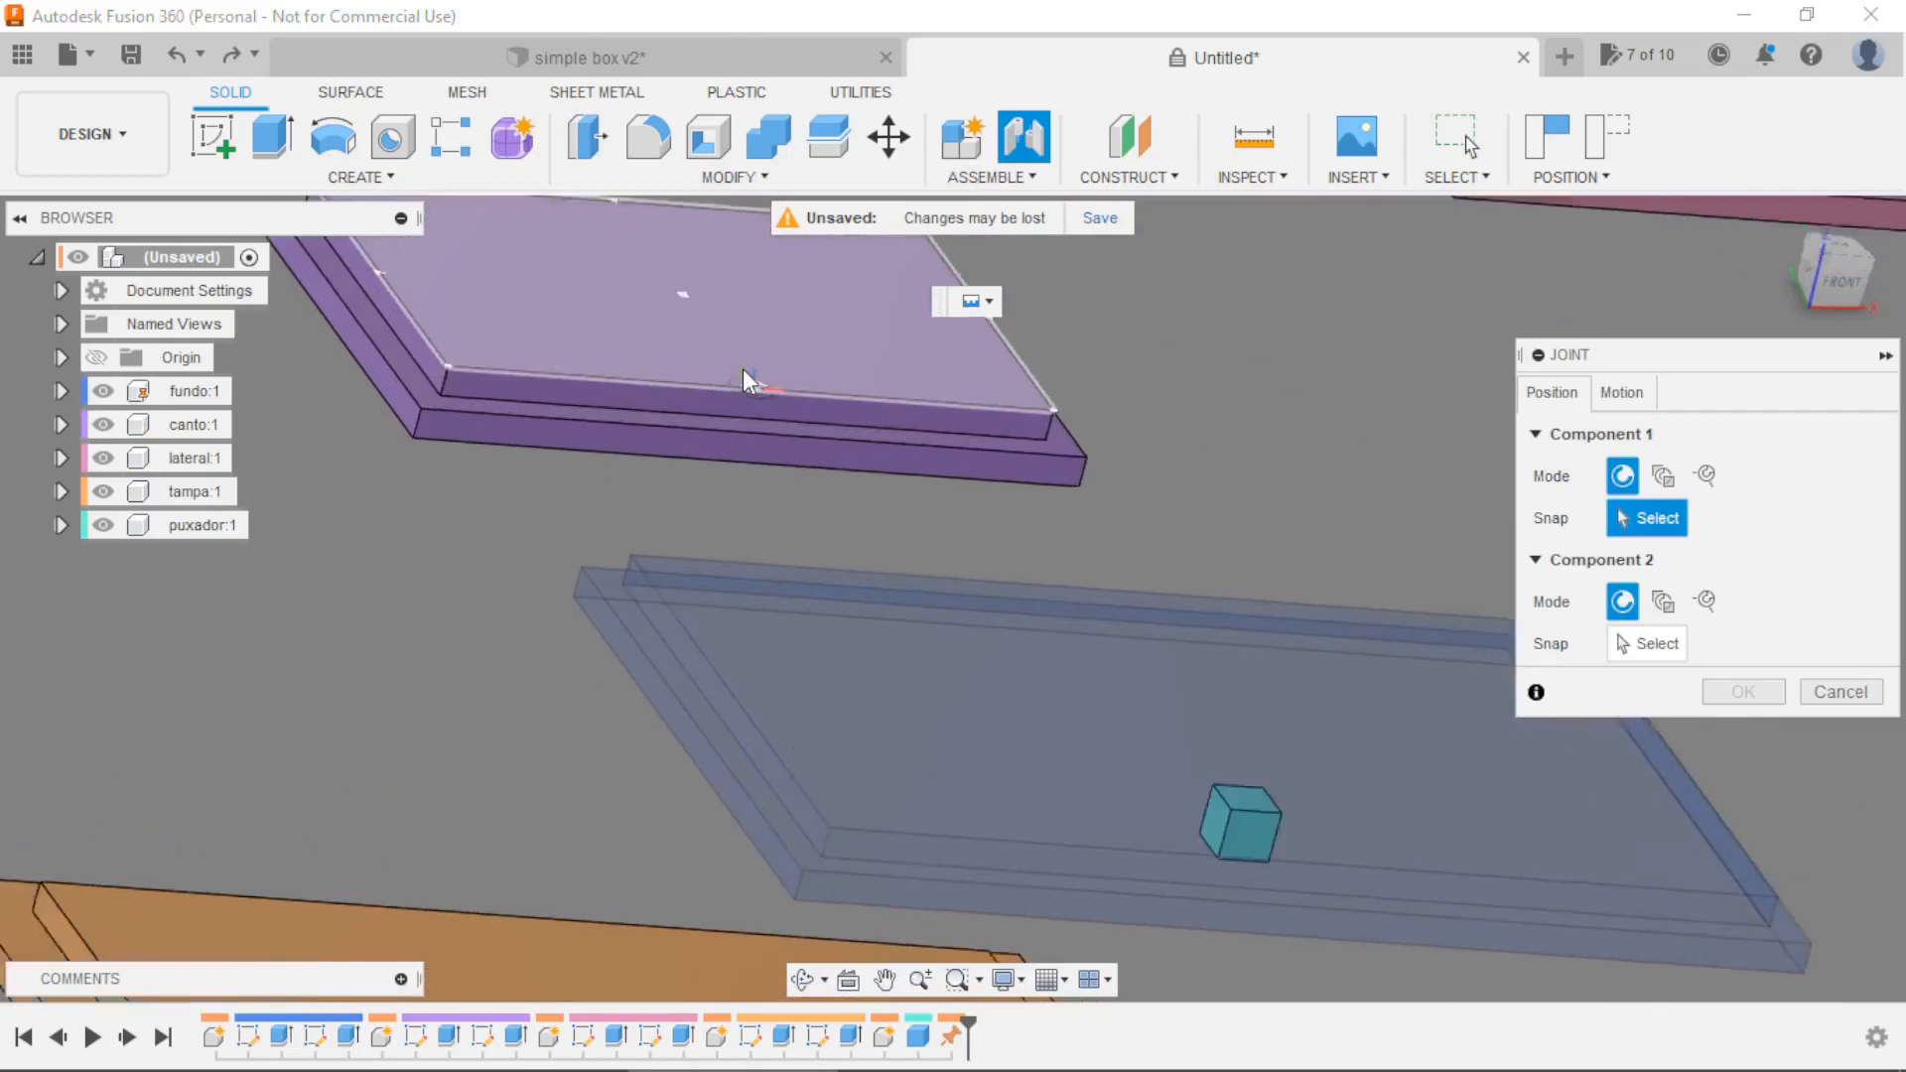
pyautogui.scroll(1, 734, 409)
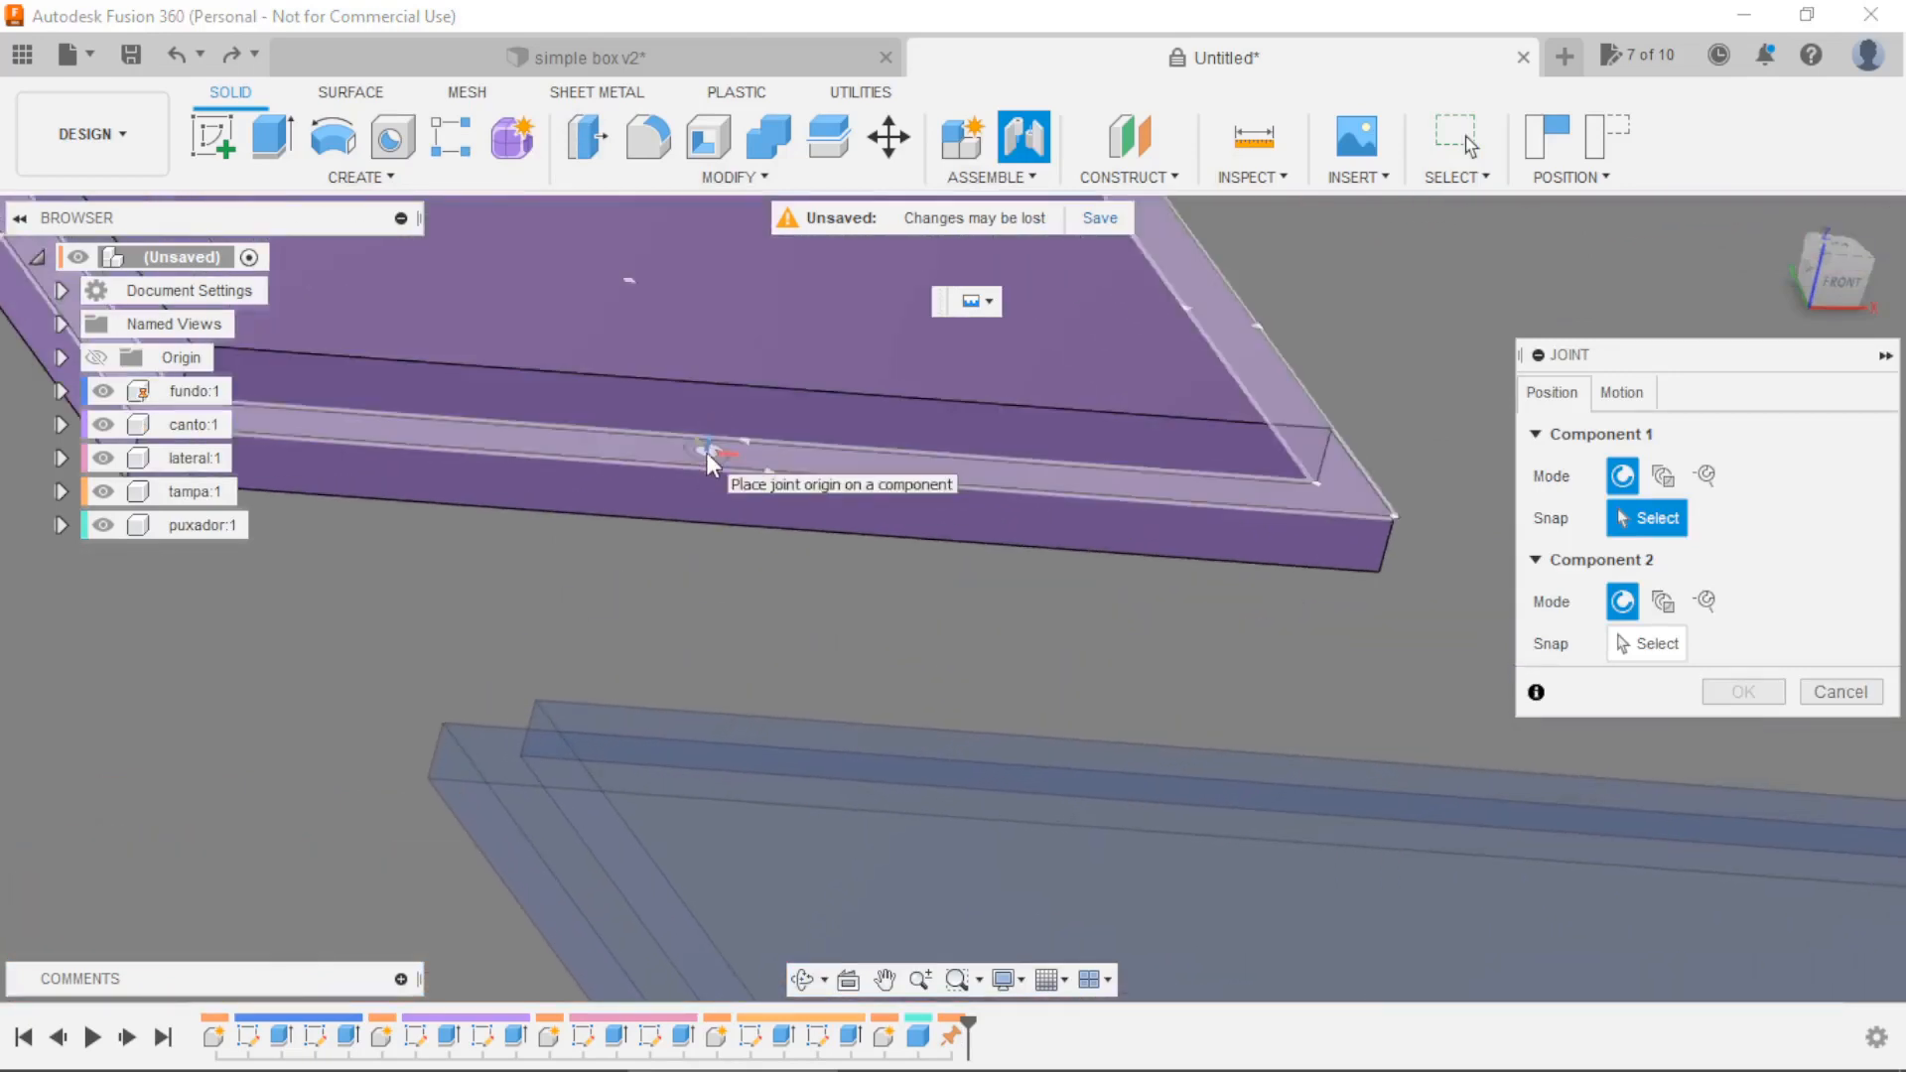
pyautogui.click(757, 468)
# Join the canto to the bottom edge midpoint of the fundo's short outer side, with a joint angle of -180 deg.
pyautogui.scroll(-4, 750, 470)
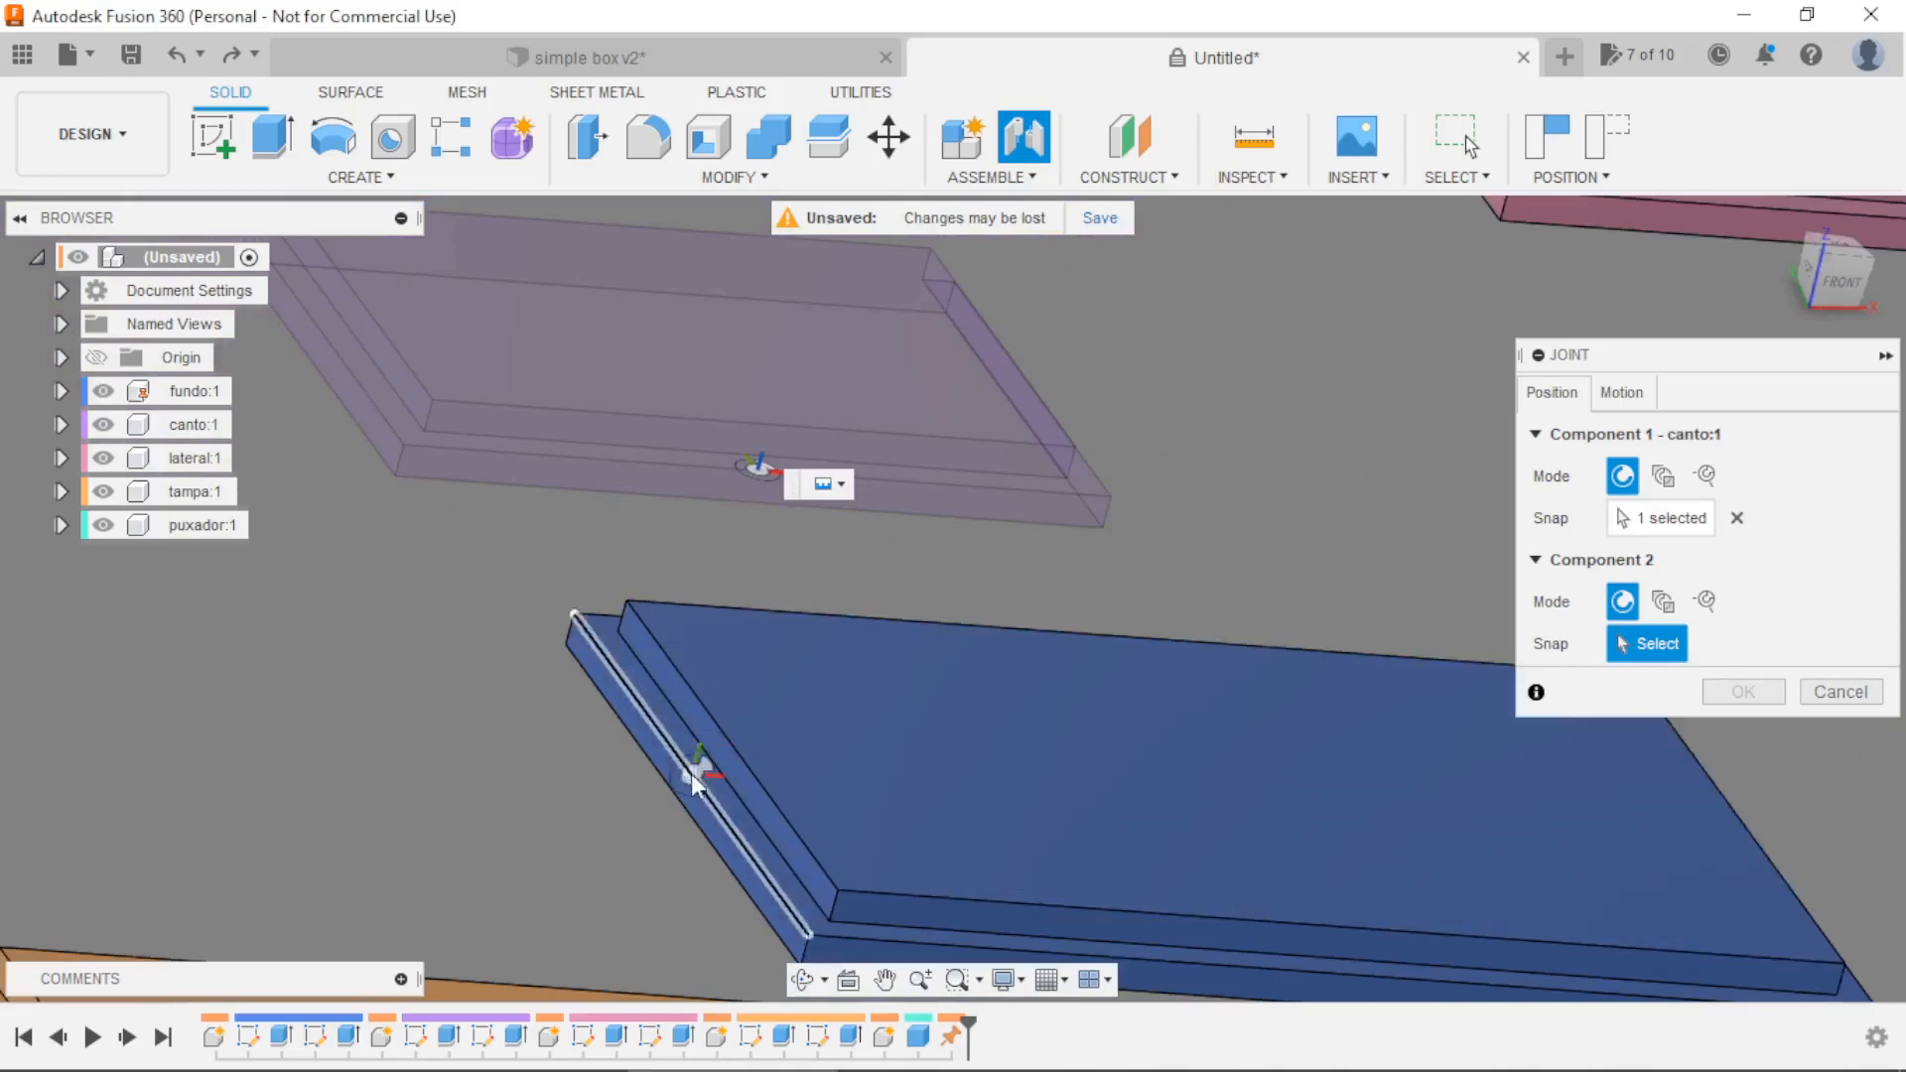
pyautogui.scroll(5, 636, 824)
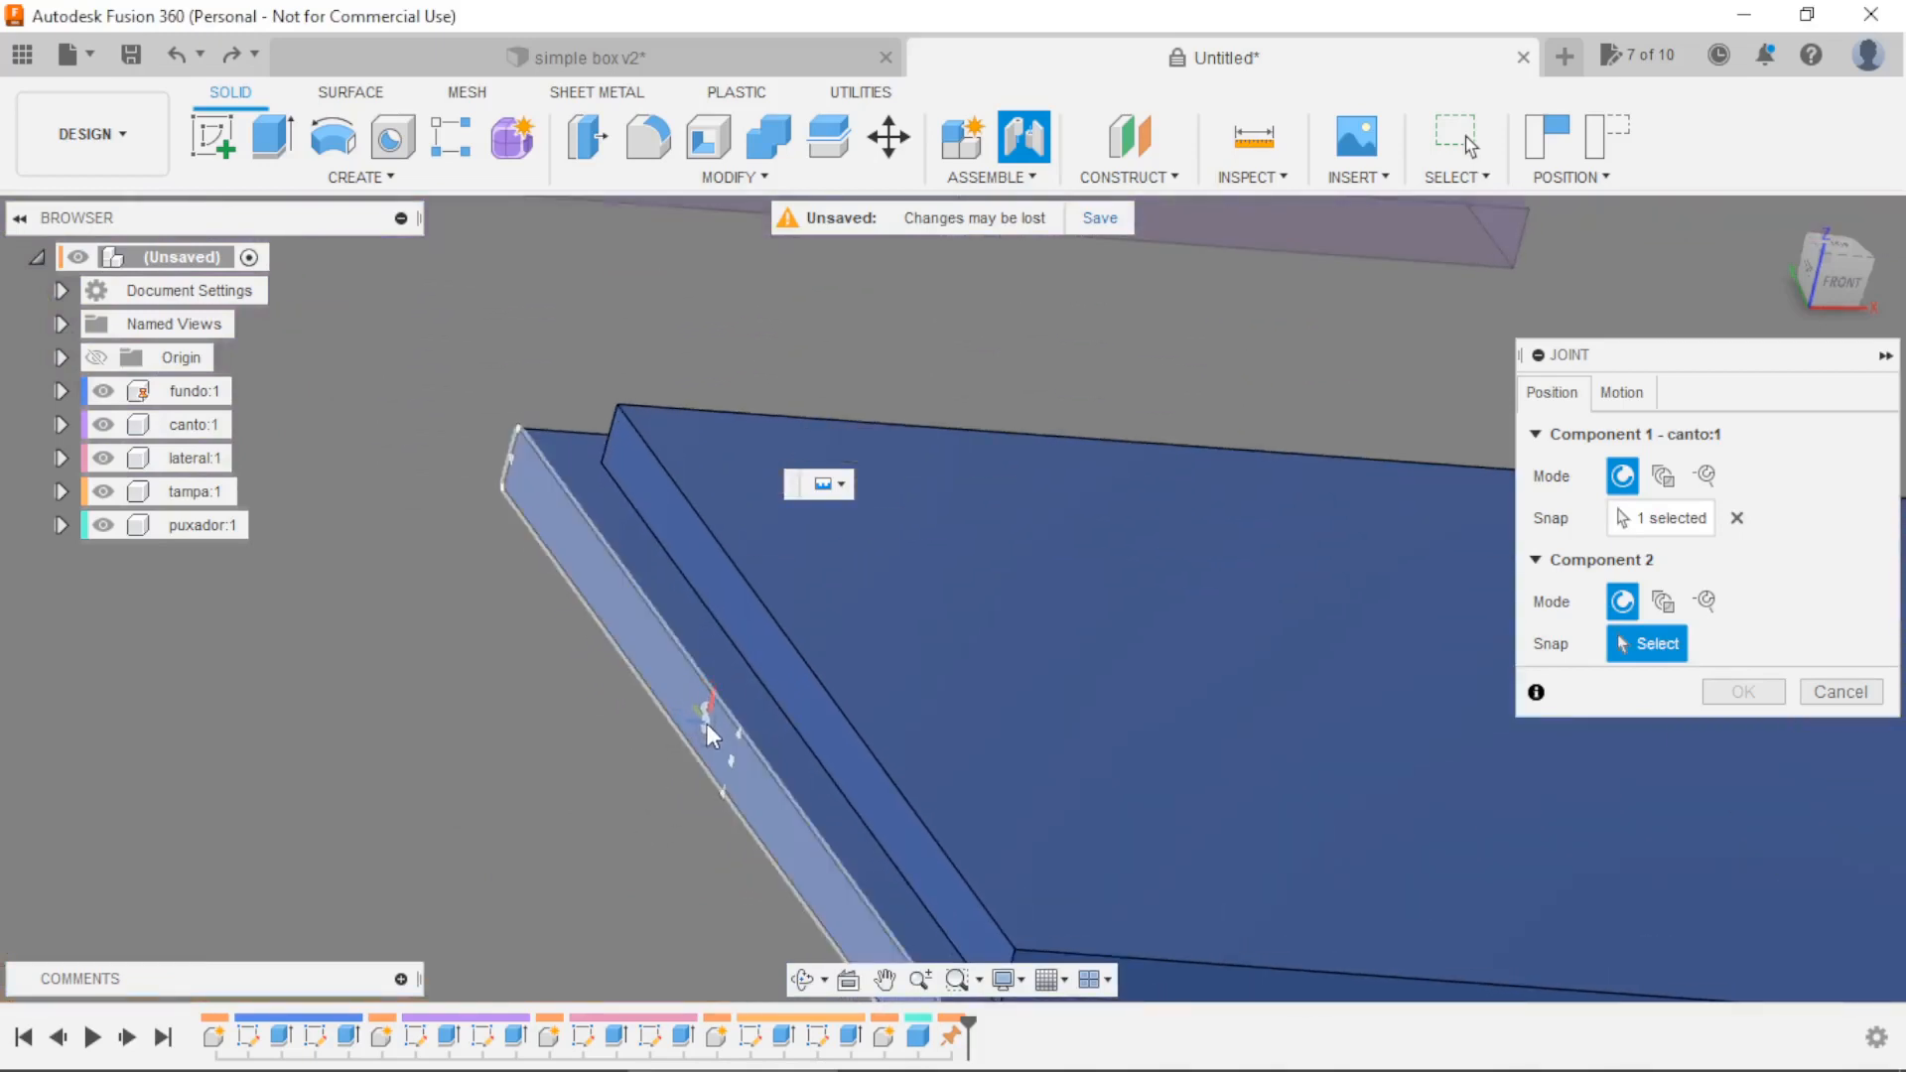
pyautogui.click(718, 778)
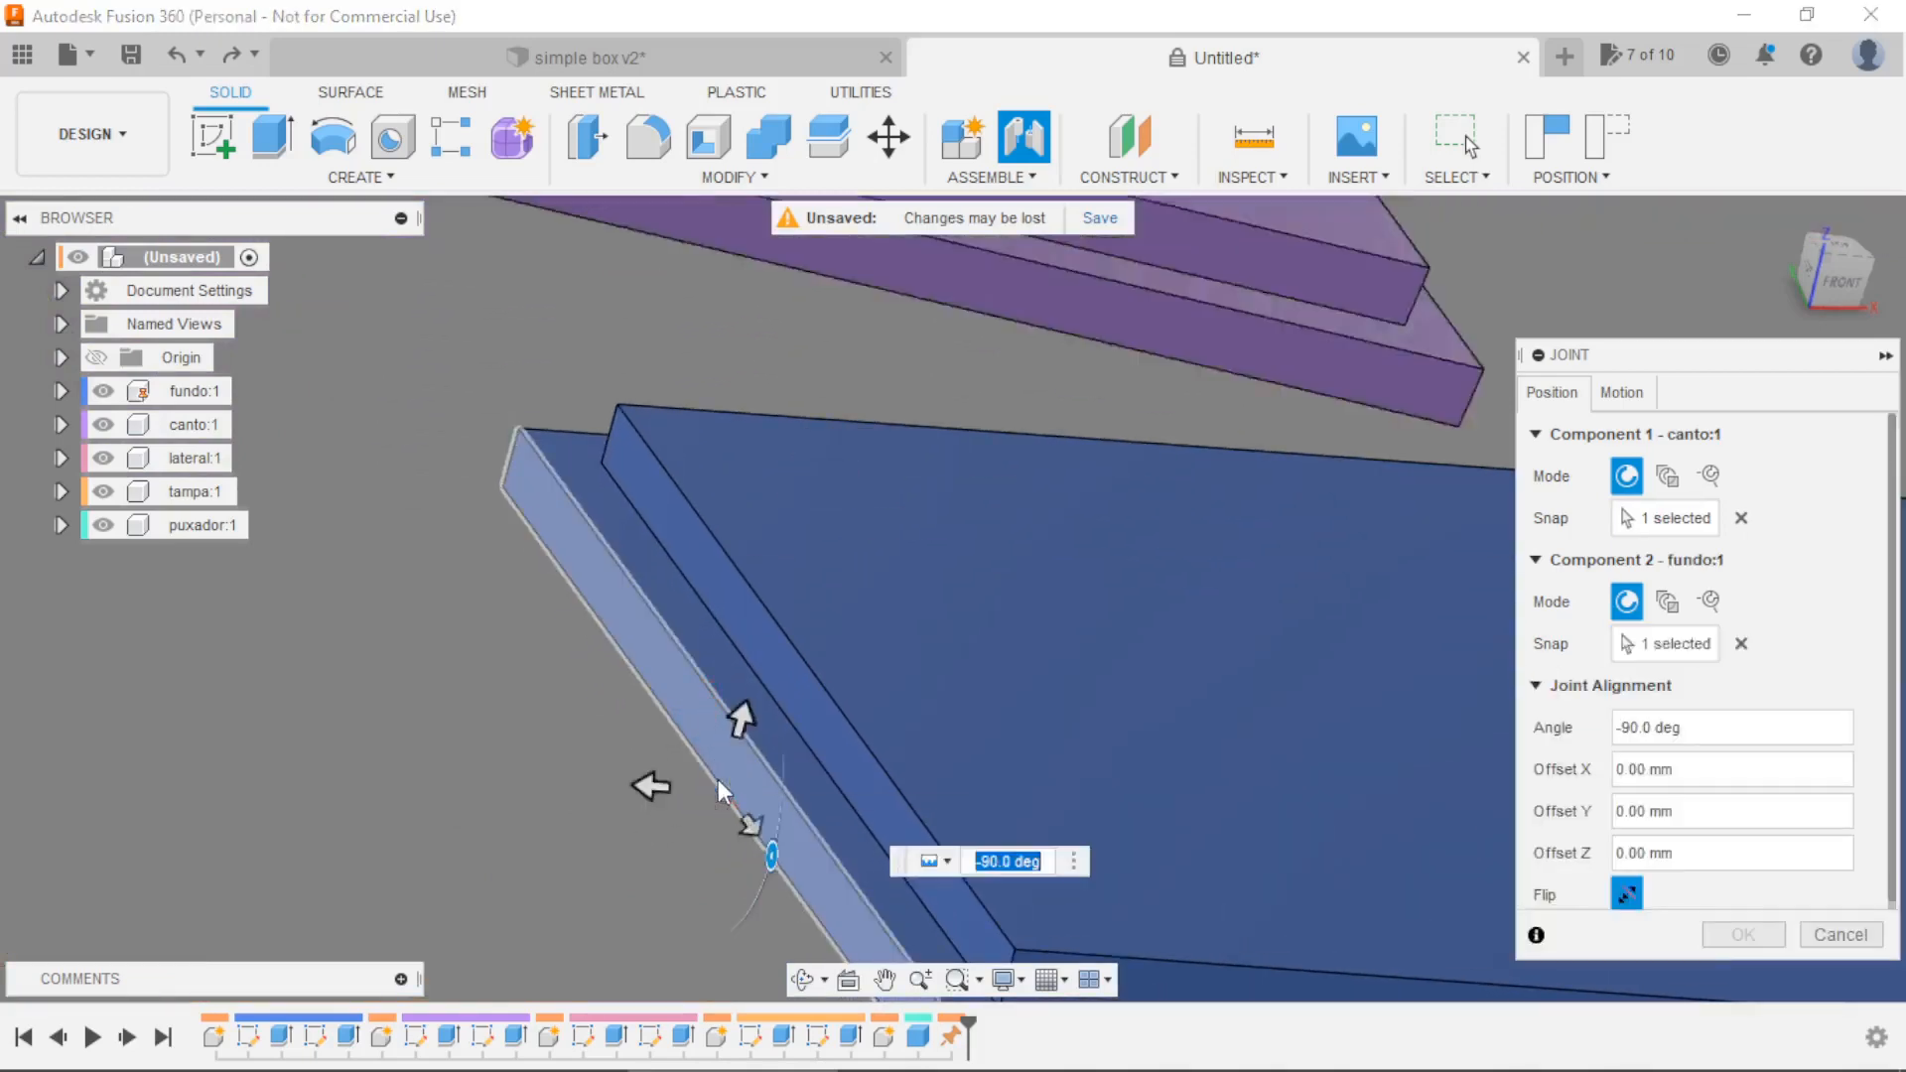
pyautogui.scroll(-3, 605, 671)
pyautogui.moveTo(729, 813); pyautogui.dragTo(680, 827)
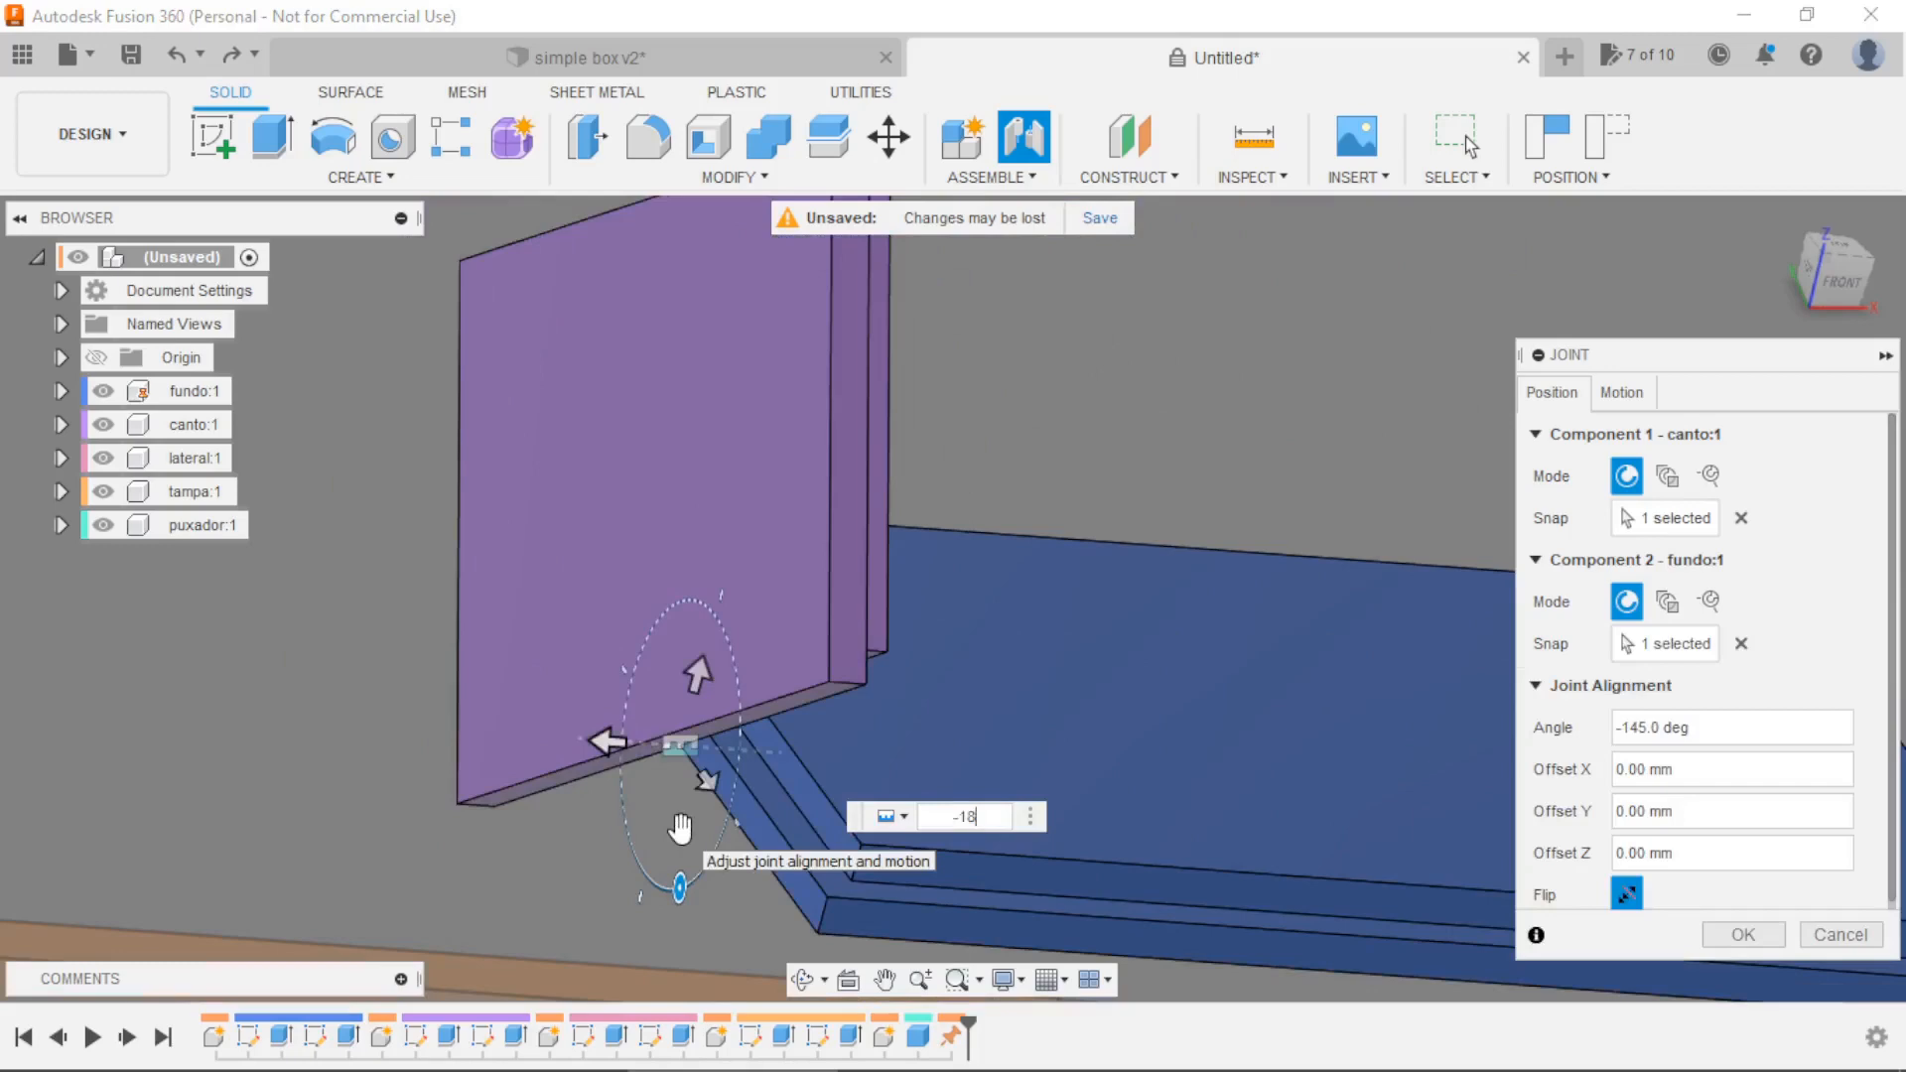
pyautogui.press('Return')
# Start a joint on the lateral panel, snapping to the outer edge midpoint of its long rebate ledge.
pyautogui.scroll(-3, 681, 830)
pyautogui.keyDown('shift'); pyautogui.moveTo(864, 769); pyautogui.dragTo(1179, 611, button='middle'); pyautogui.keyUp('shift')
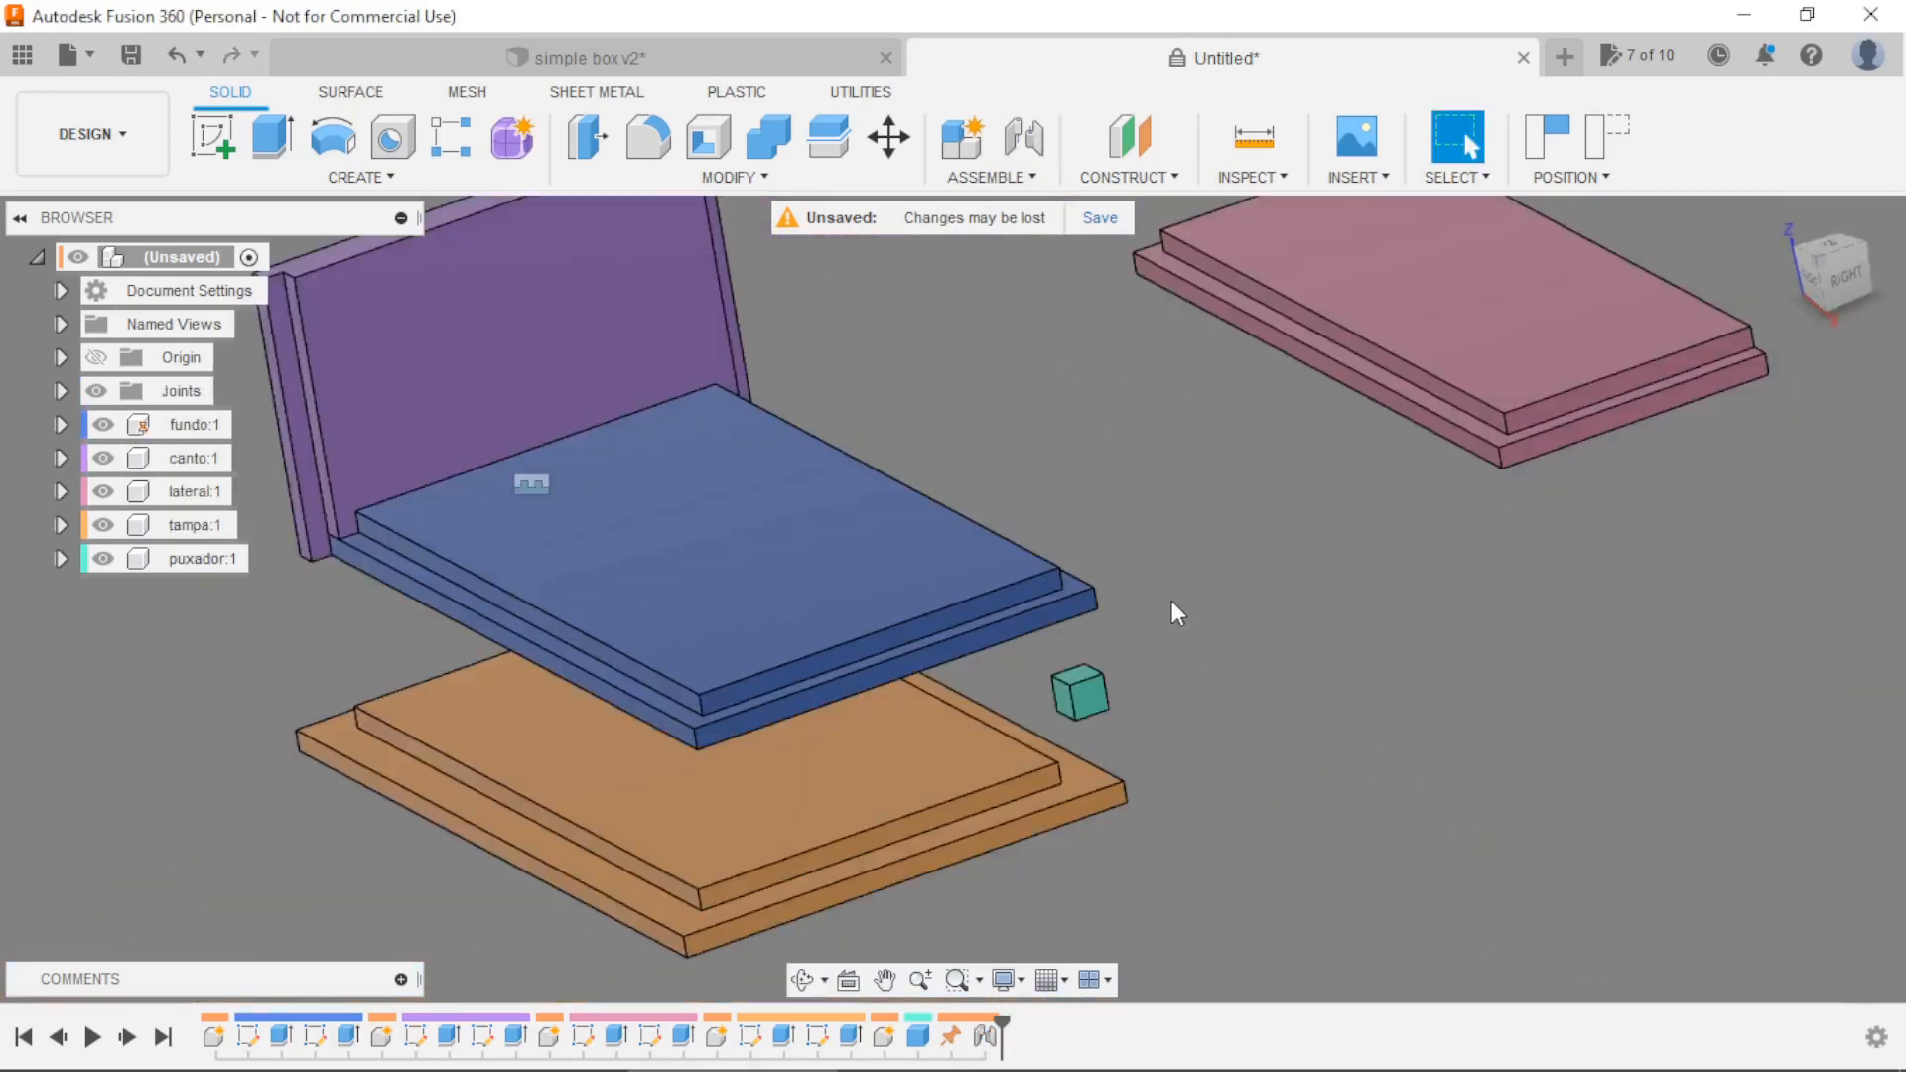
pyautogui.click(1024, 136)
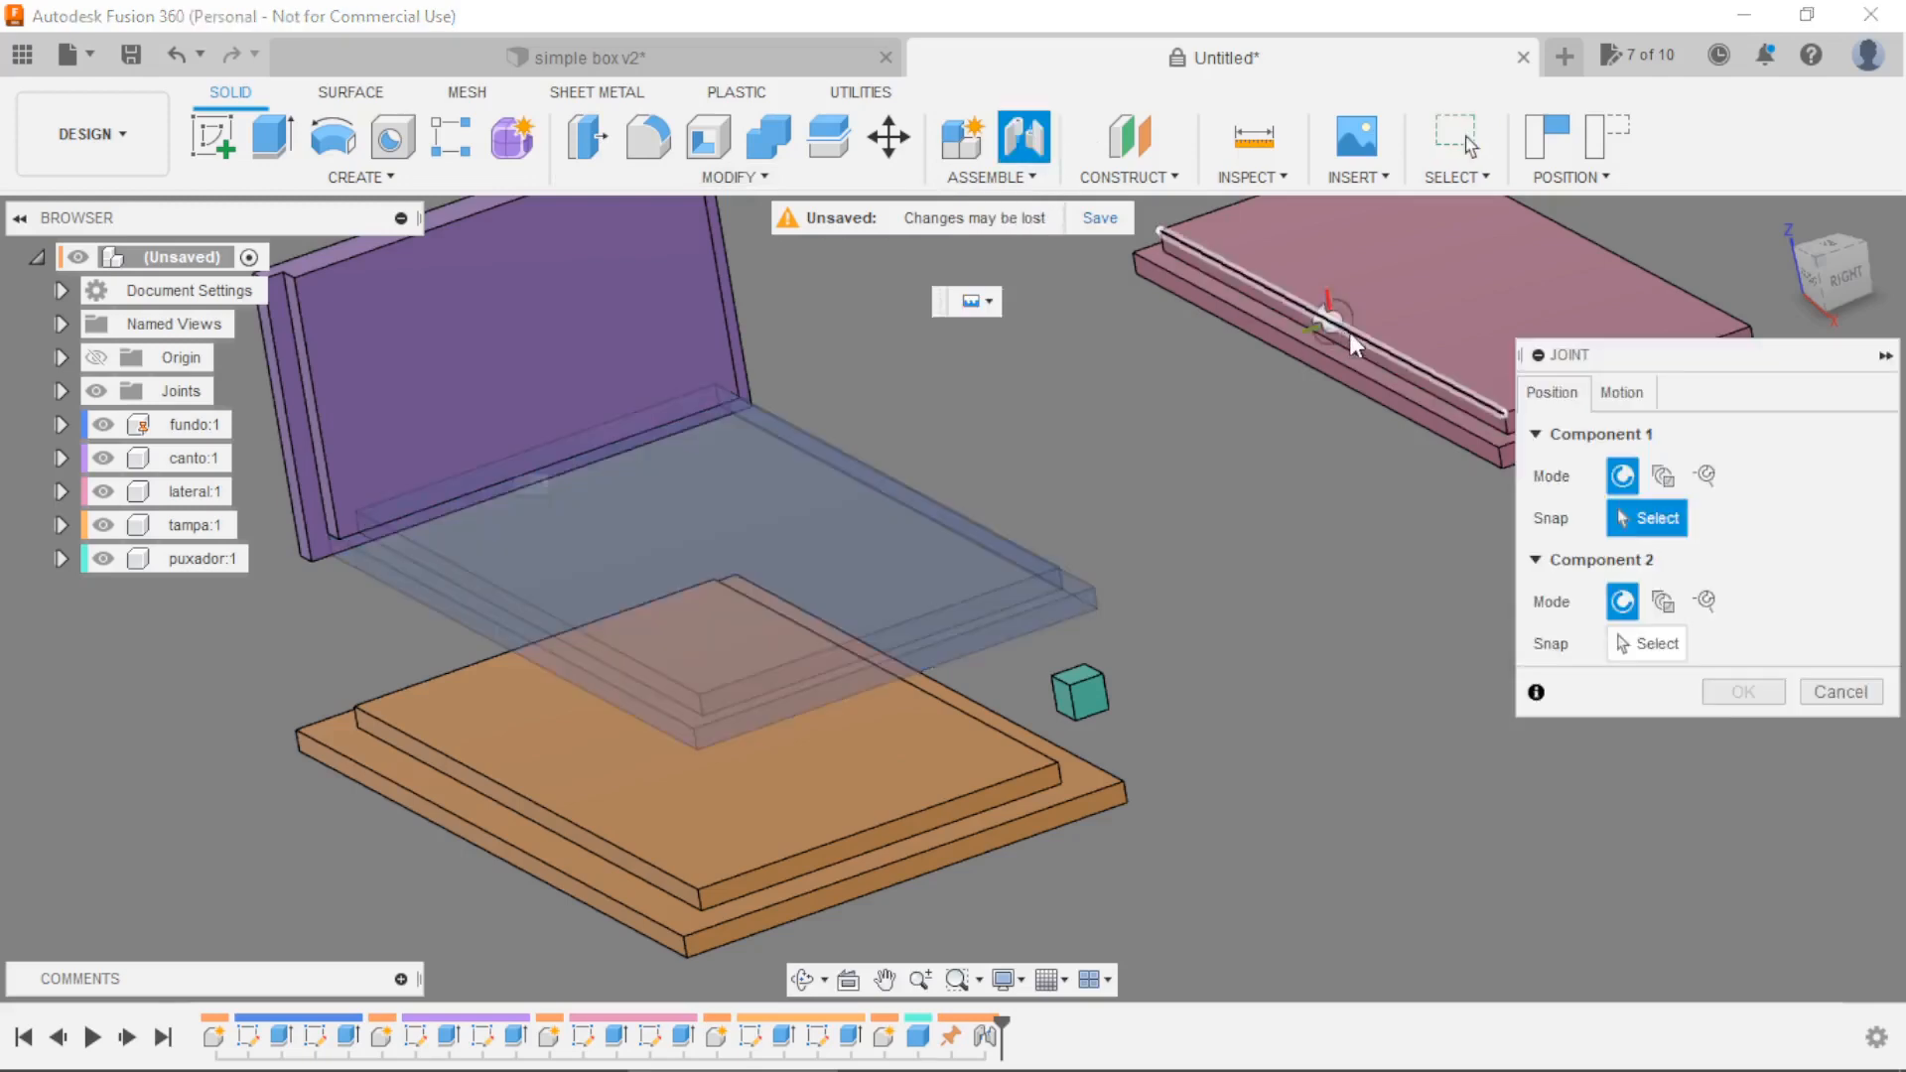
pyautogui.scroll(5, 1349, 332)
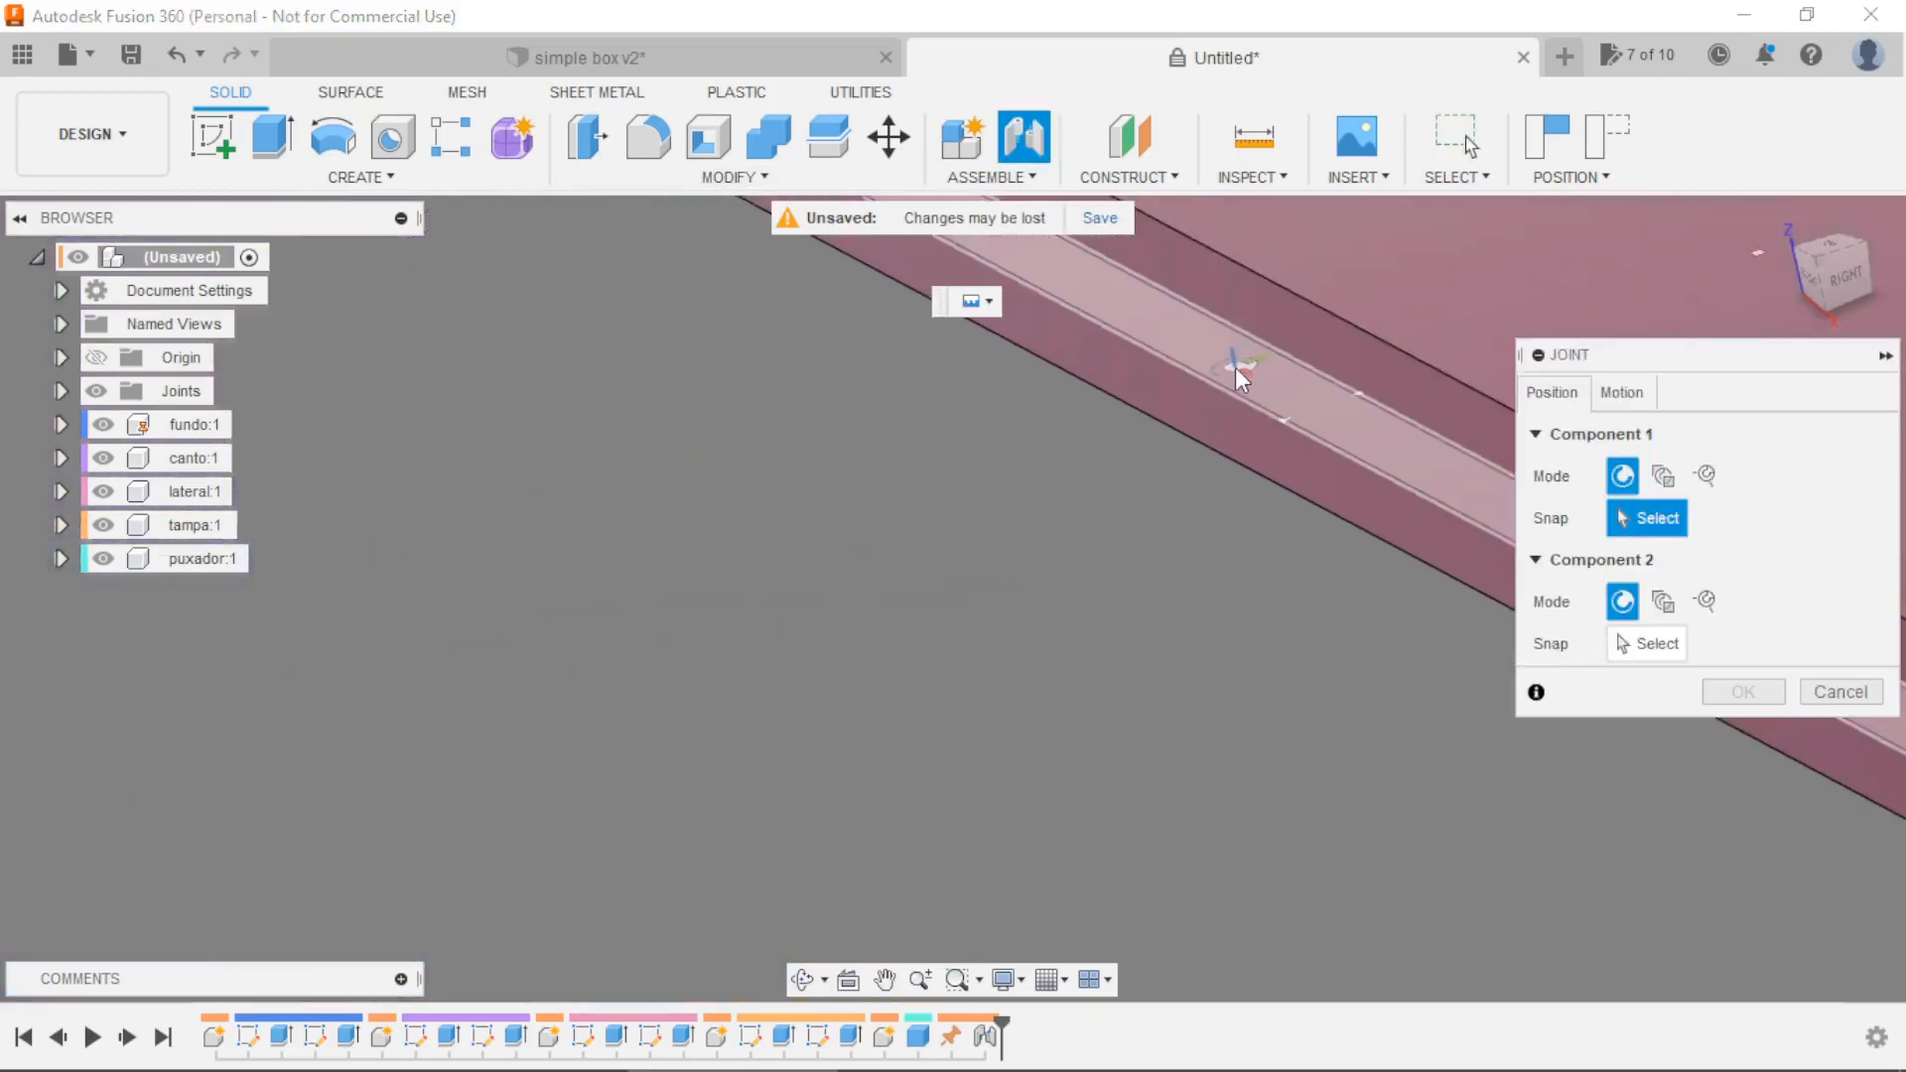
pyautogui.scroll(2, 1284, 415)
pyautogui.click(1282, 419)
# Join the lateral to the bottom edge midpoint of the fundo's long outer side, keeping the default alignment.
pyautogui.scroll(-10, 1160, 502)
pyautogui.keyDown('shift'); pyautogui.moveTo(1023, 574); pyautogui.dragTo(870, 689, button='middle'); pyautogui.keyUp('shift')
pyautogui.scroll(3, 1390, 515)
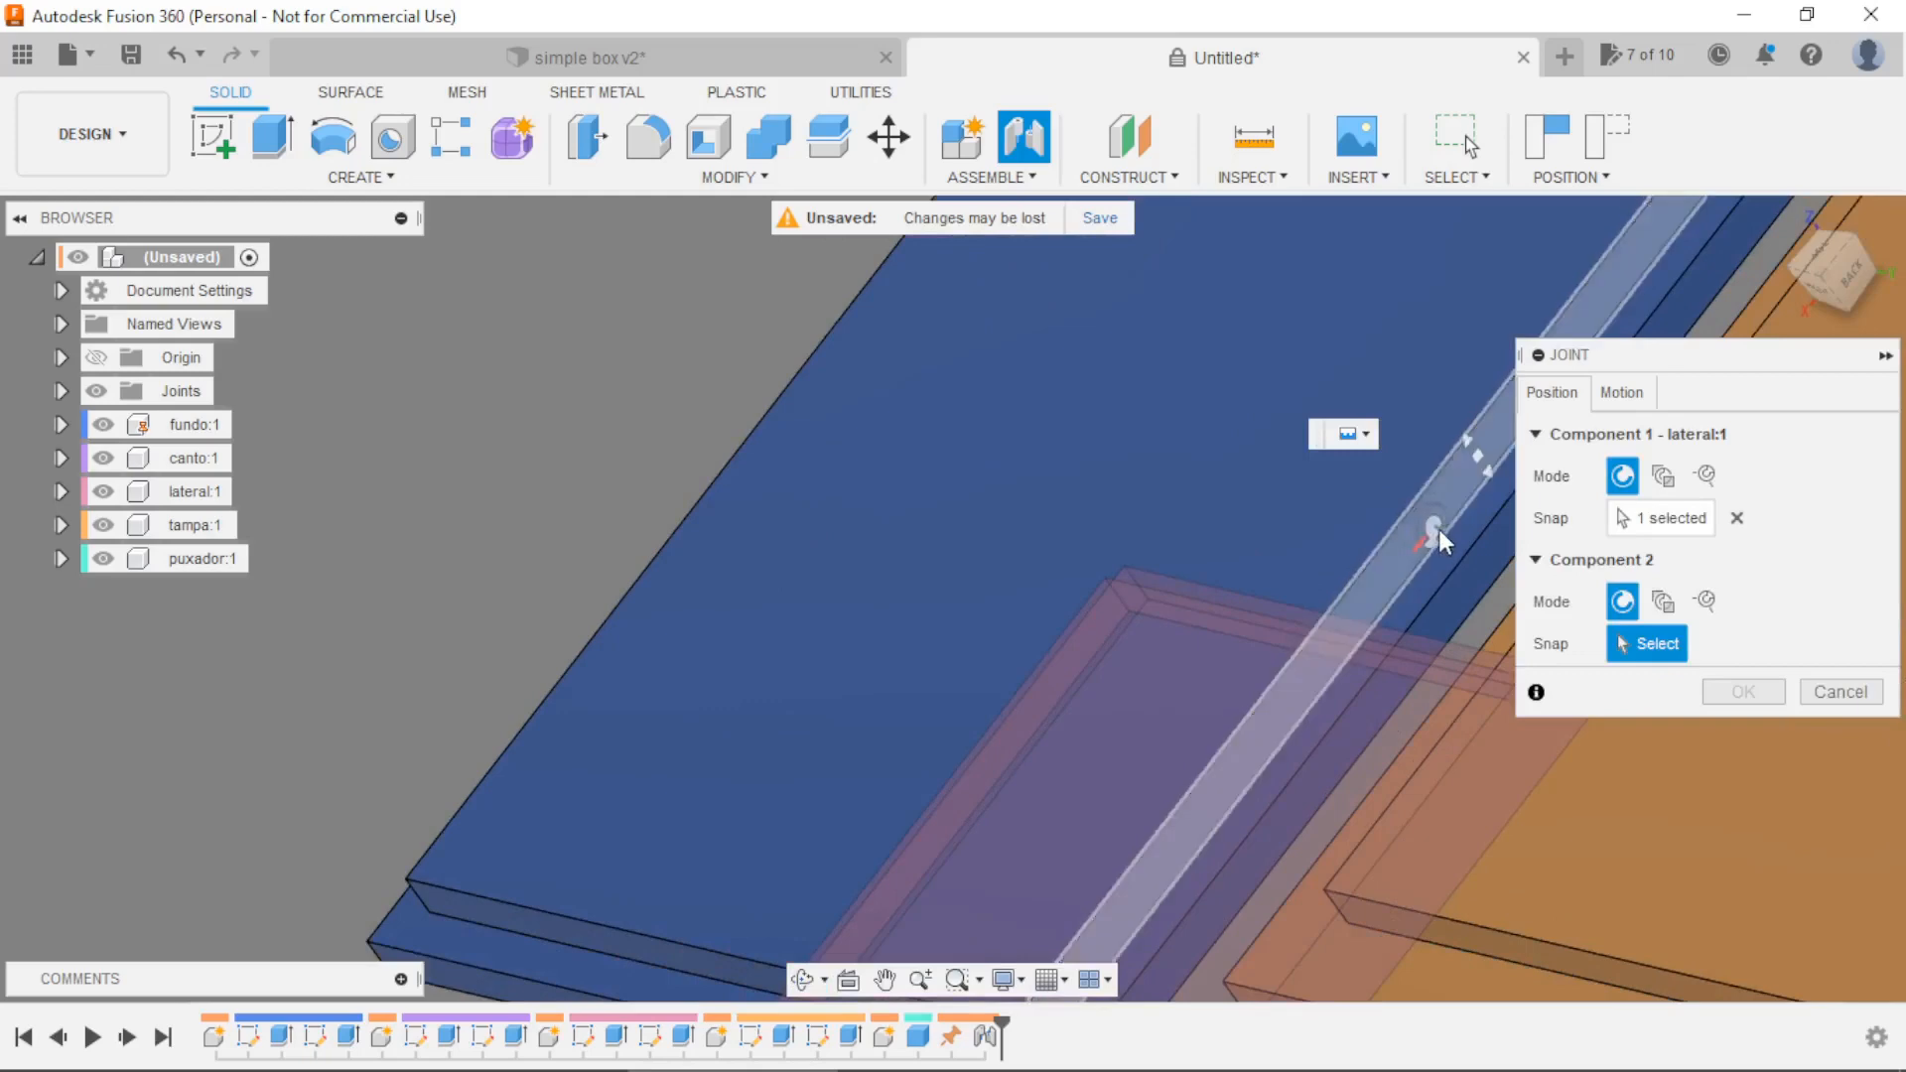
pyautogui.scroll(-5, 1235, 538)
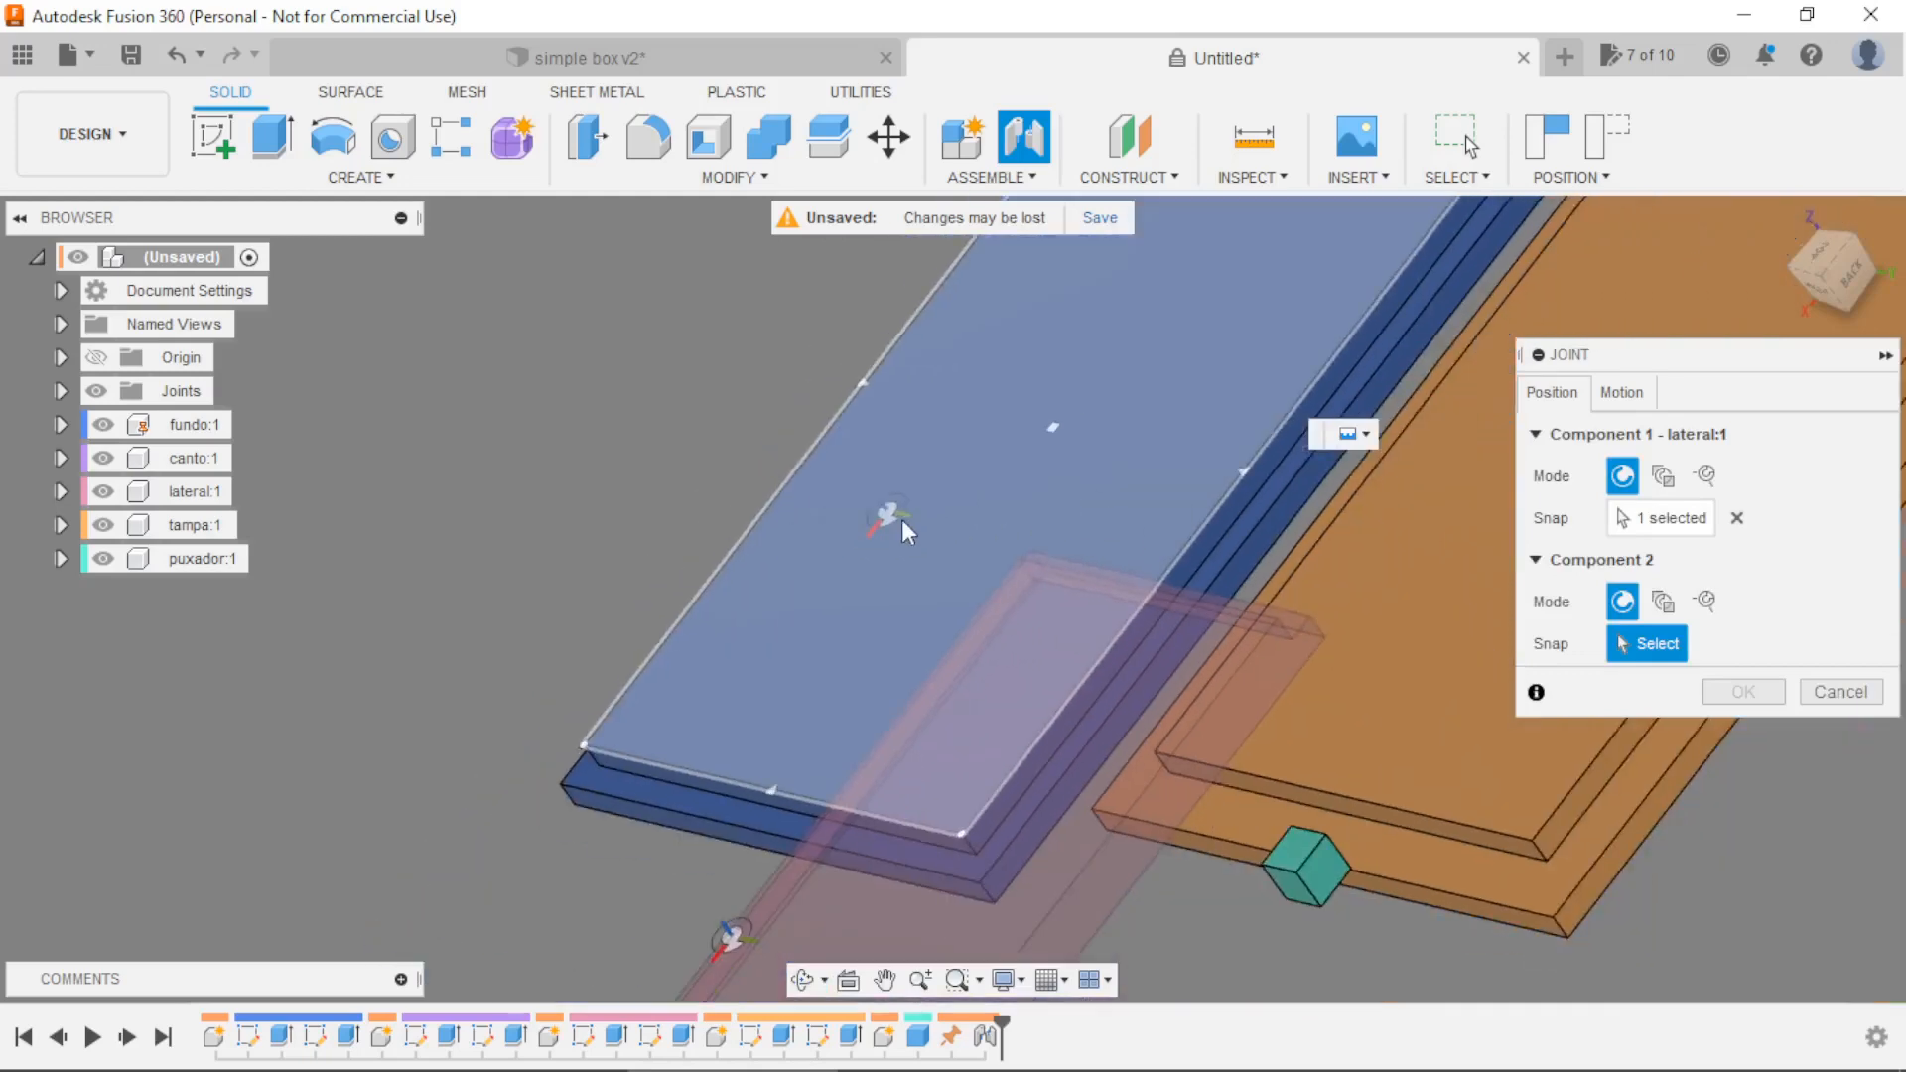
pyautogui.scroll(8, 1264, 403)
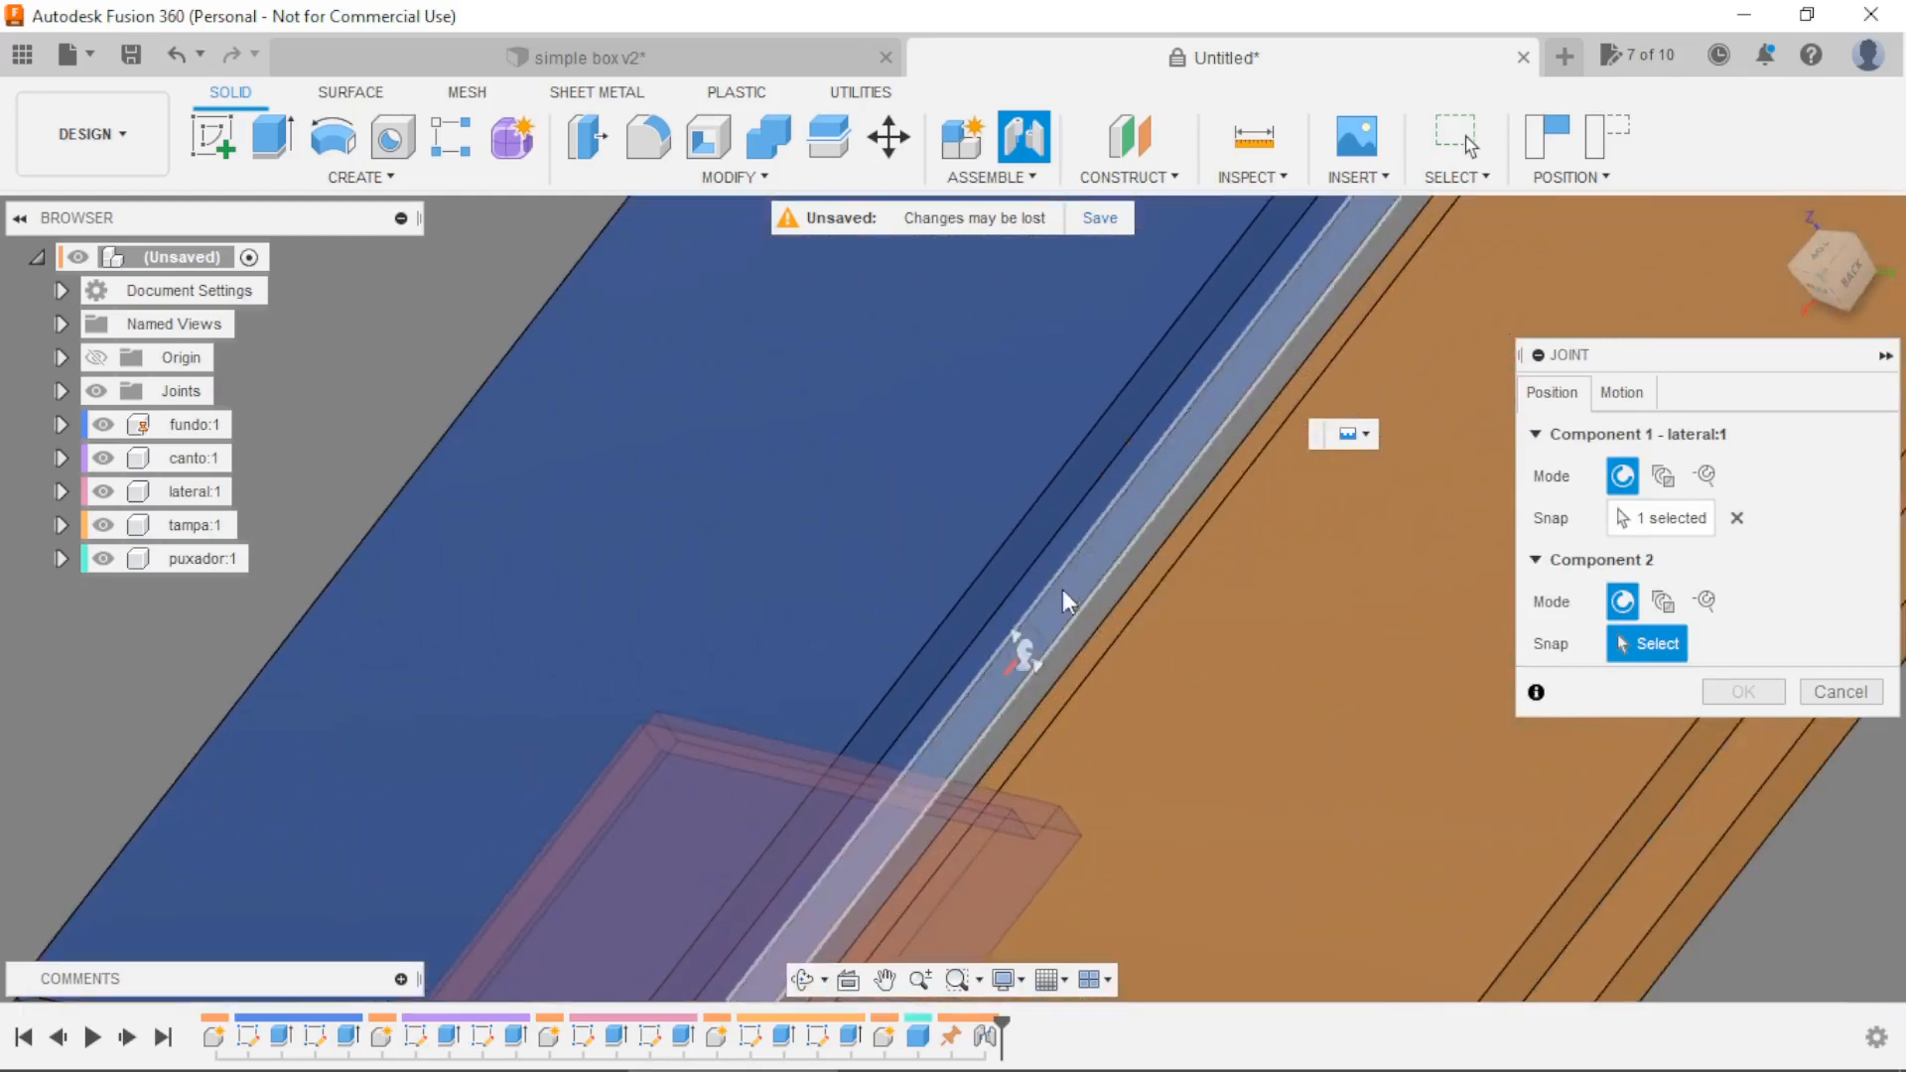
pyautogui.click(1038, 666)
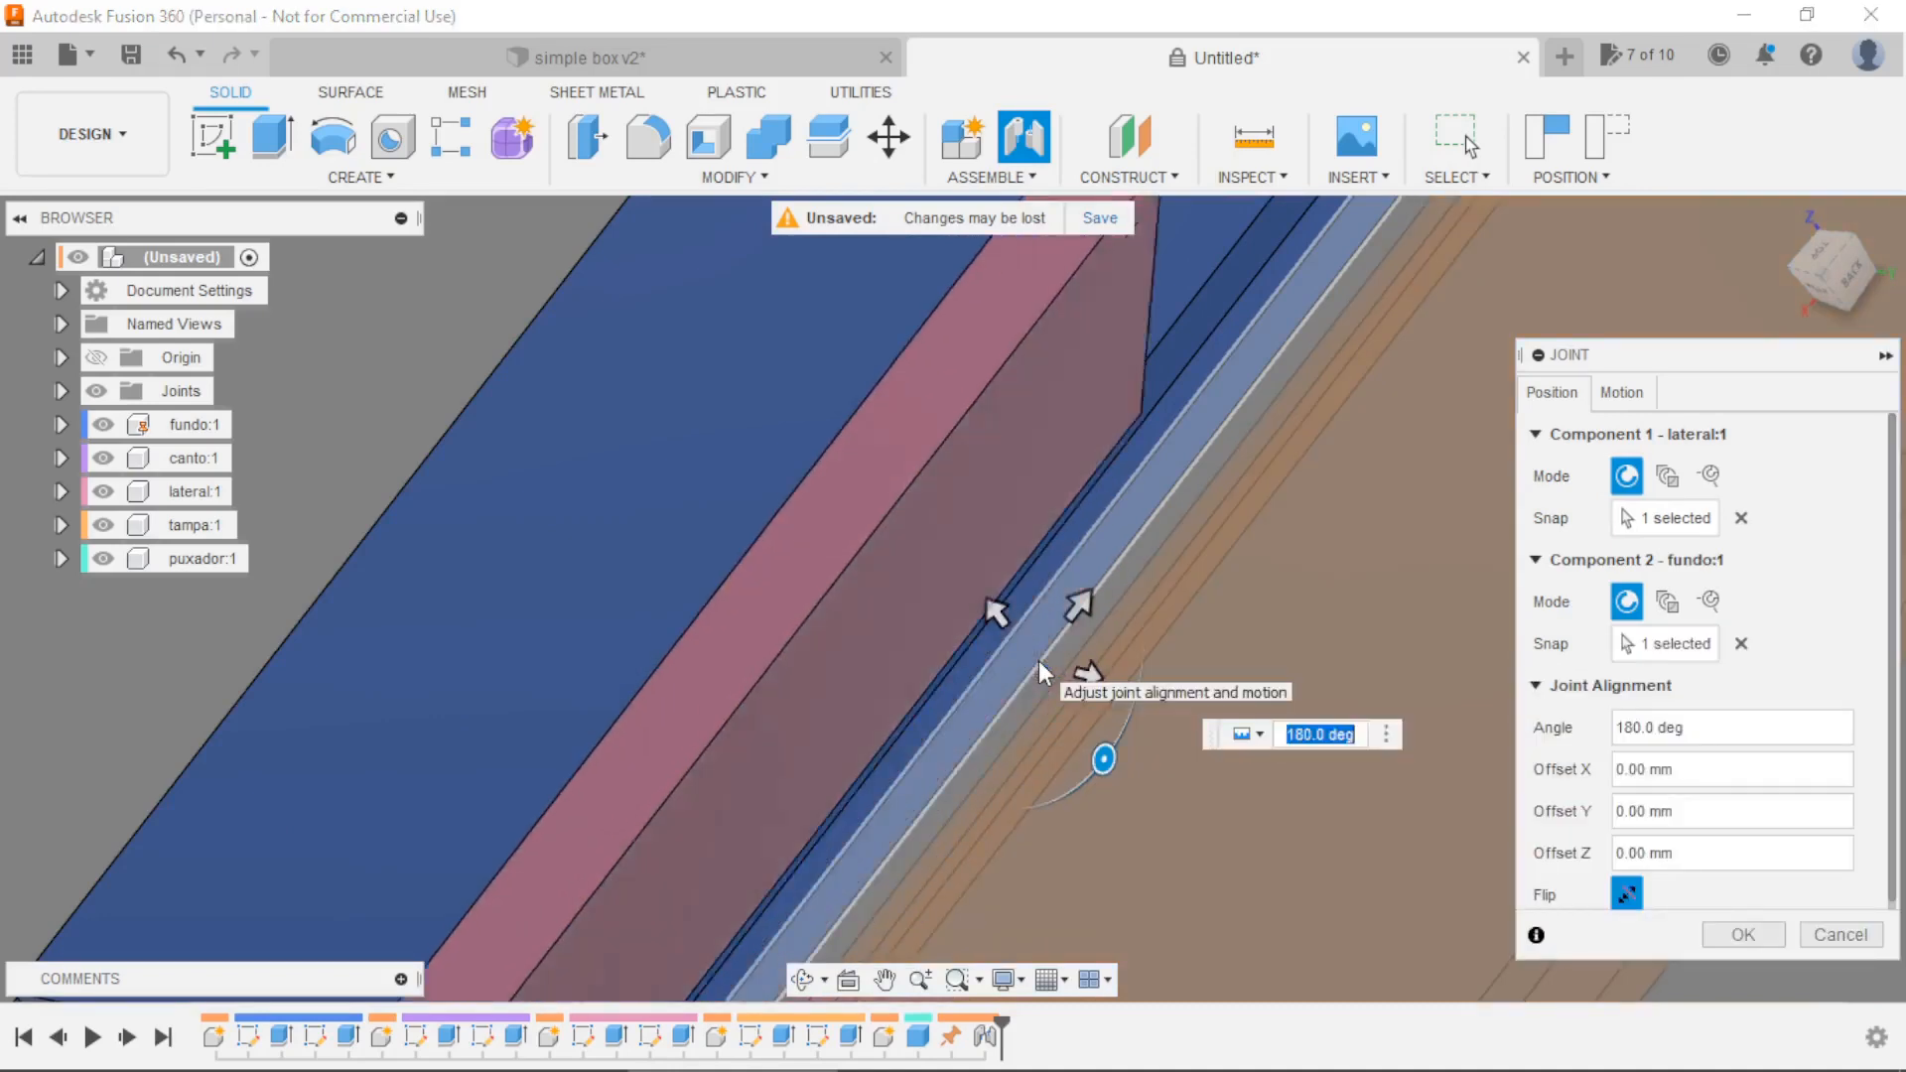
pyautogui.scroll(-5, 1105, 530)
pyautogui.keyDown('shift'); pyautogui.moveTo(1176, 613); pyautogui.dragTo(1395, 556, button='middle'); pyautogui.keyUp('shift')
pyautogui.click(1744, 935)
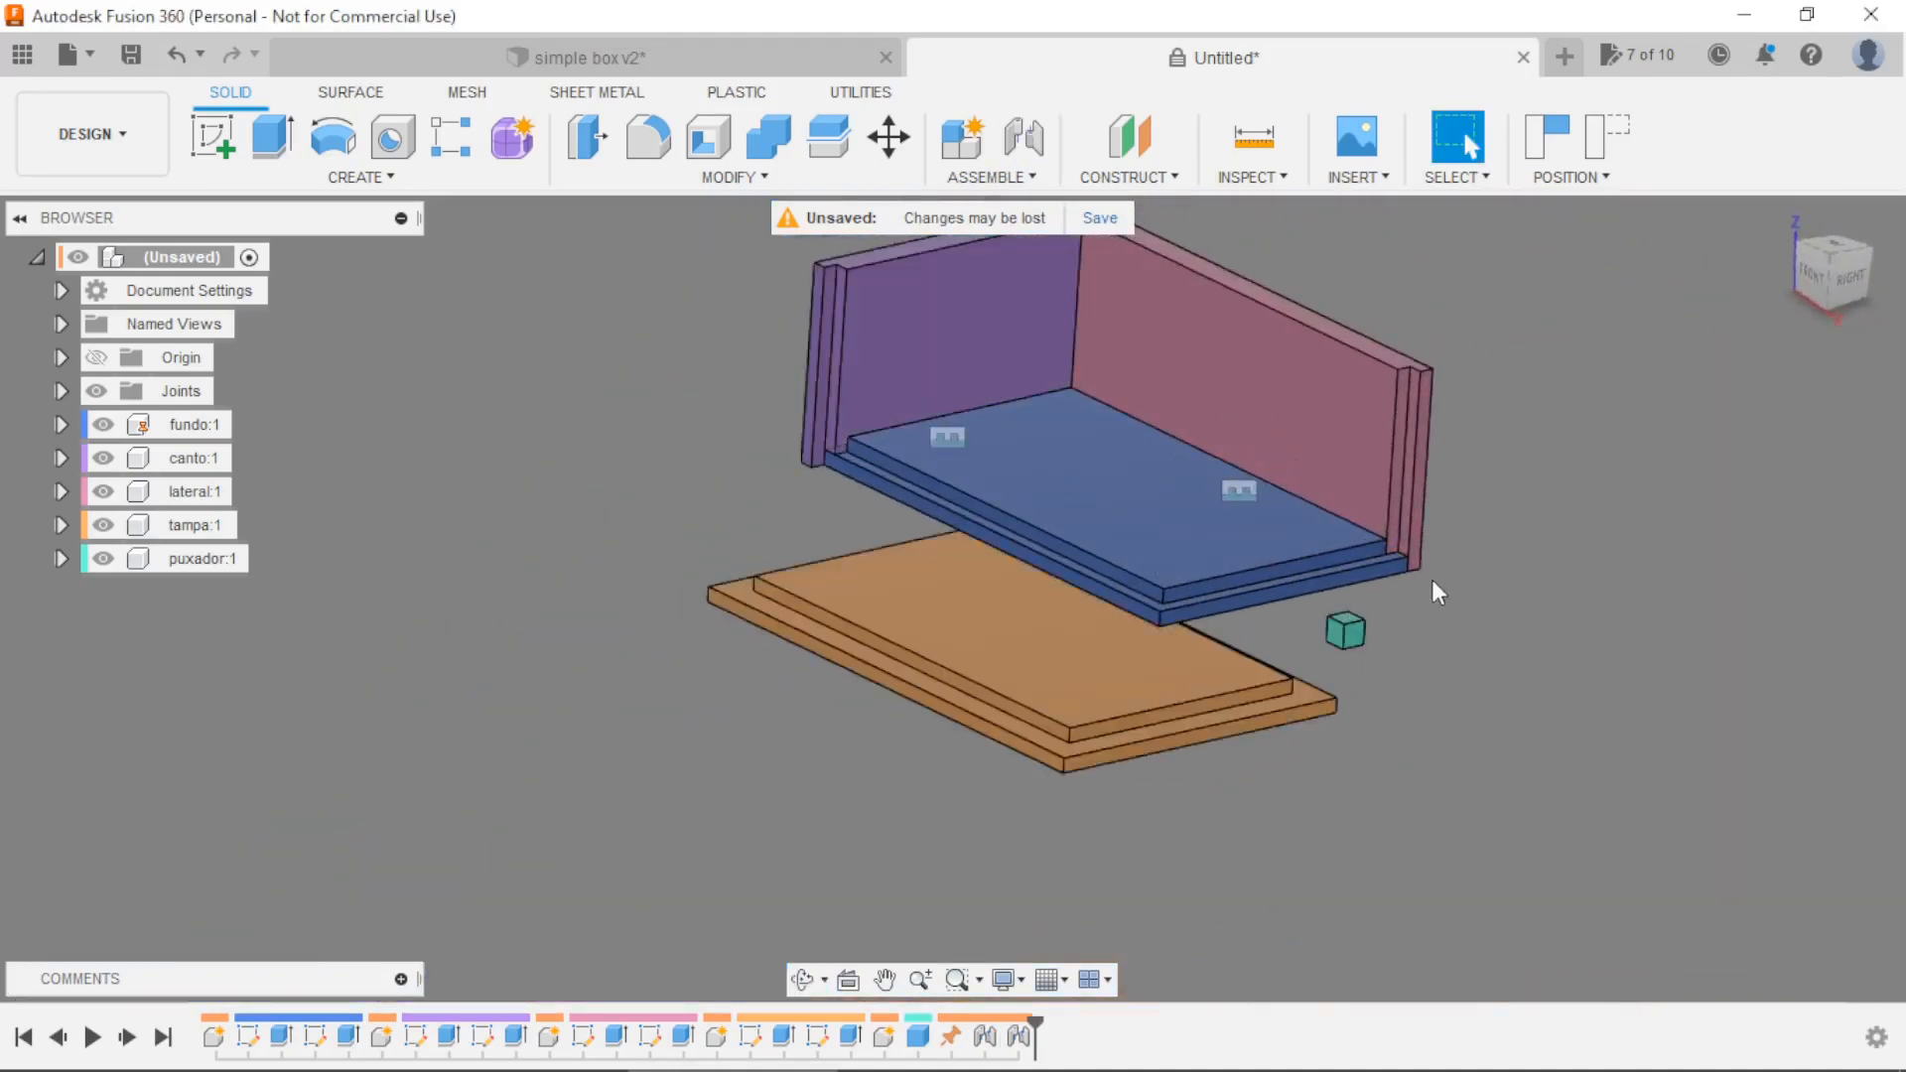
# Set the selection priority to Select Body Priority.
pyautogui.scroll(-2, 1434, 592)
pyautogui.keyDown('shift'); pyautogui.moveTo(1413, 568); pyautogui.dragTo(1154, 353, button='middle'); pyautogui.keyUp('shift')
pyautogui.scroll(2, 1183, 342)
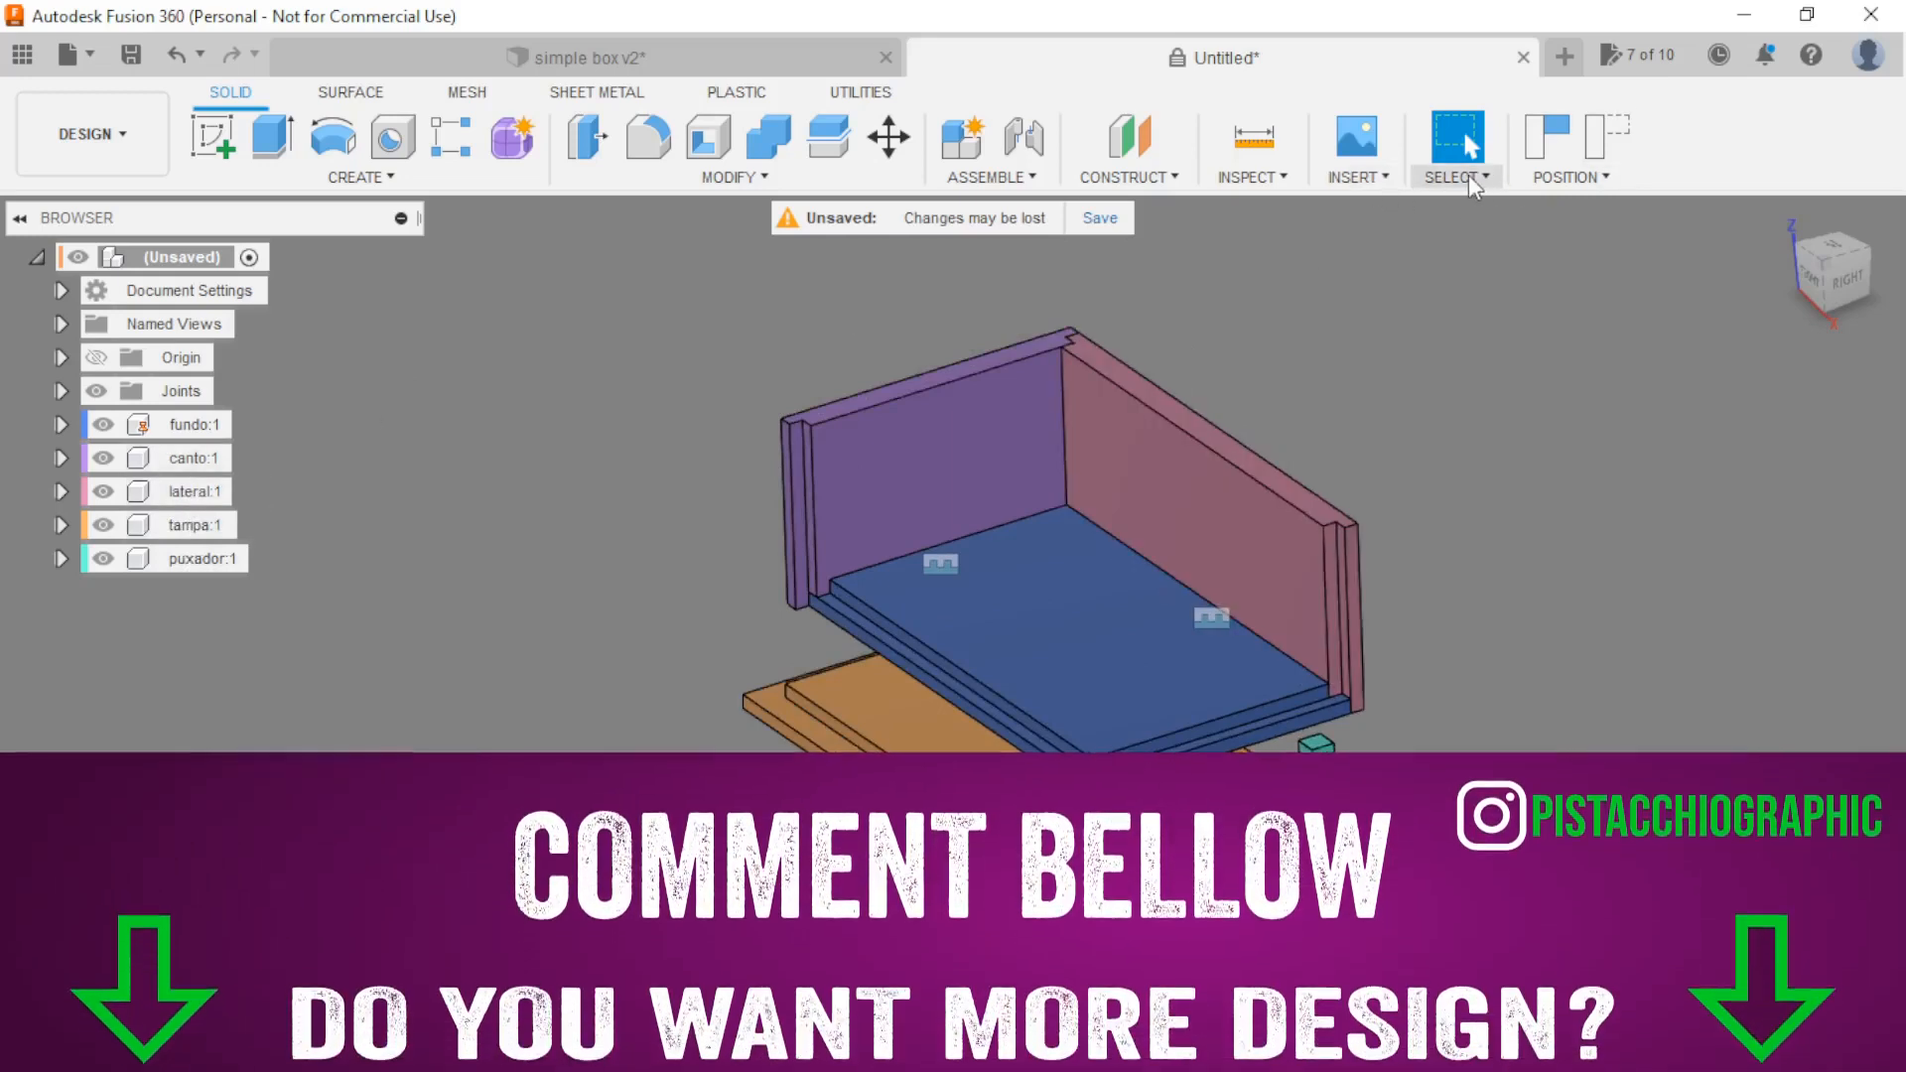
pyautogui.click(1468, 177)
pyautogui.moveTo(1522, 391)
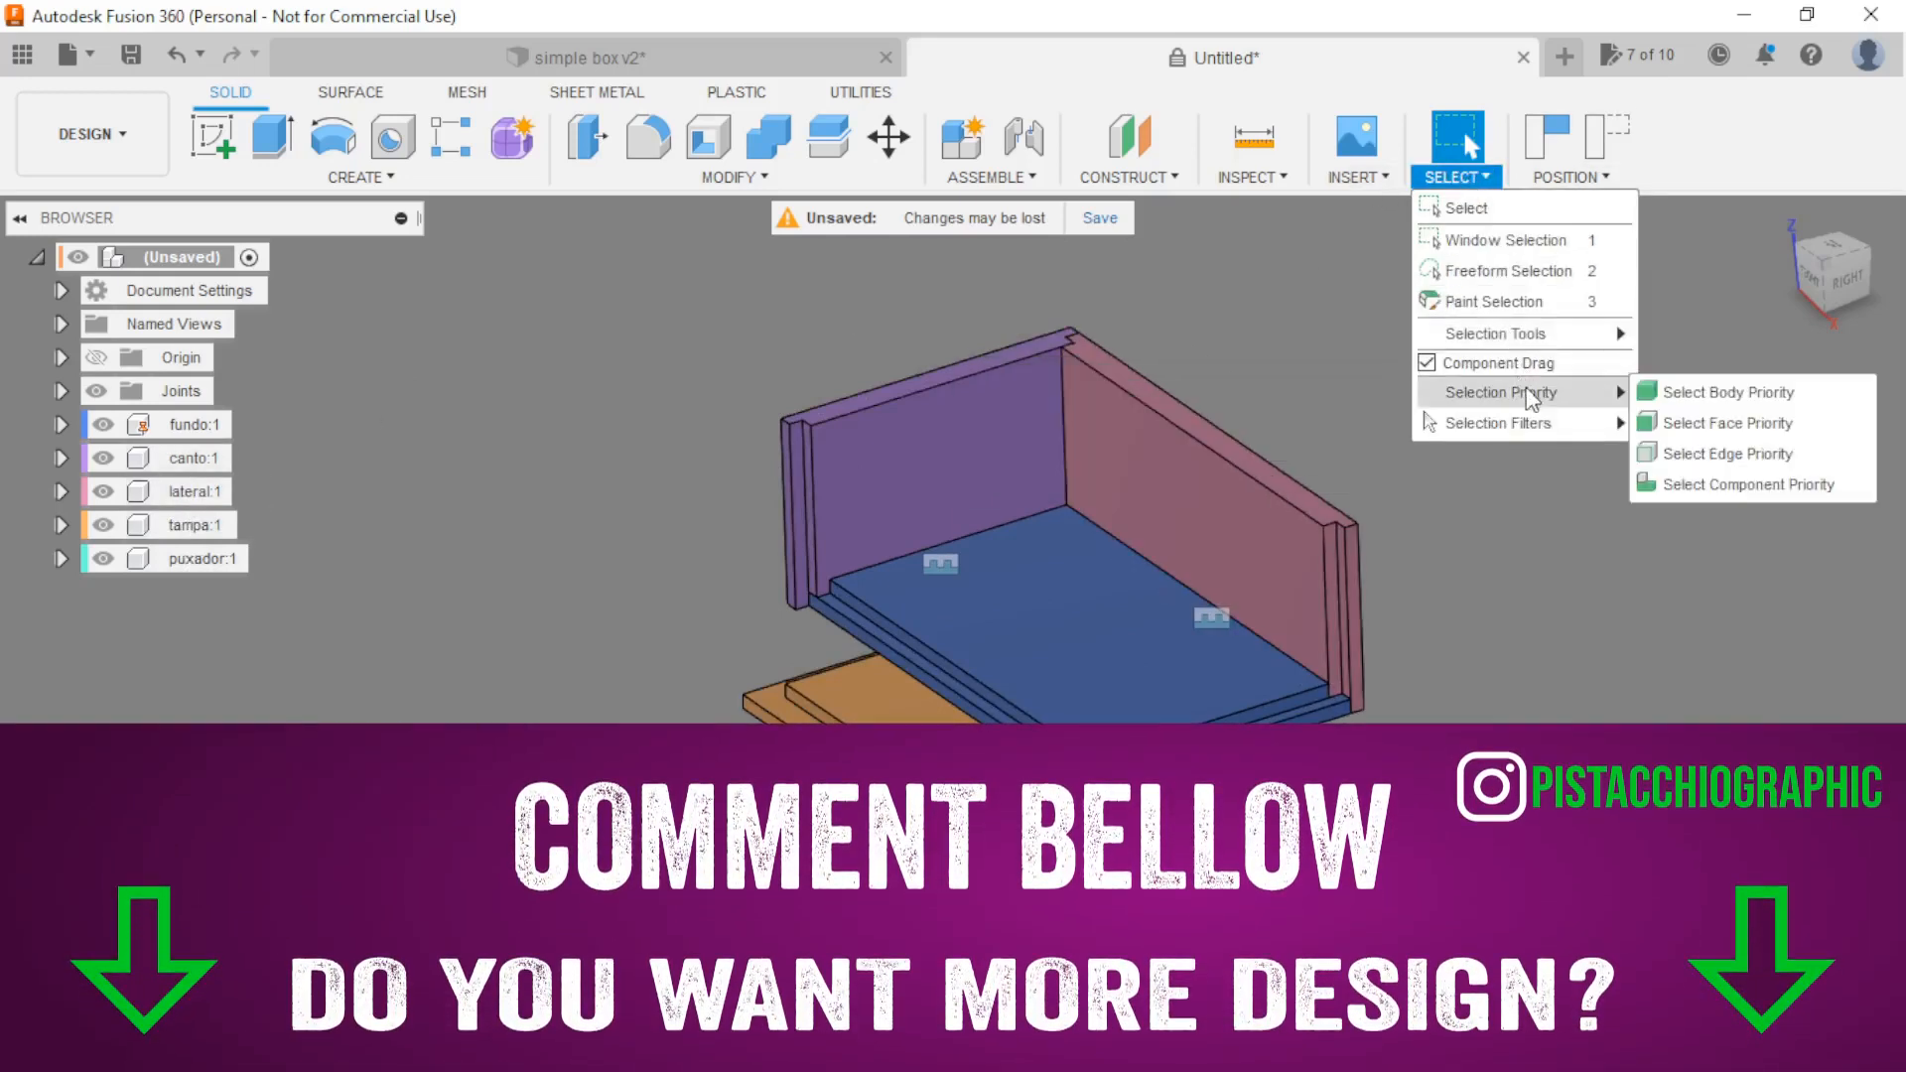
pyautogui.click(1732, 393)
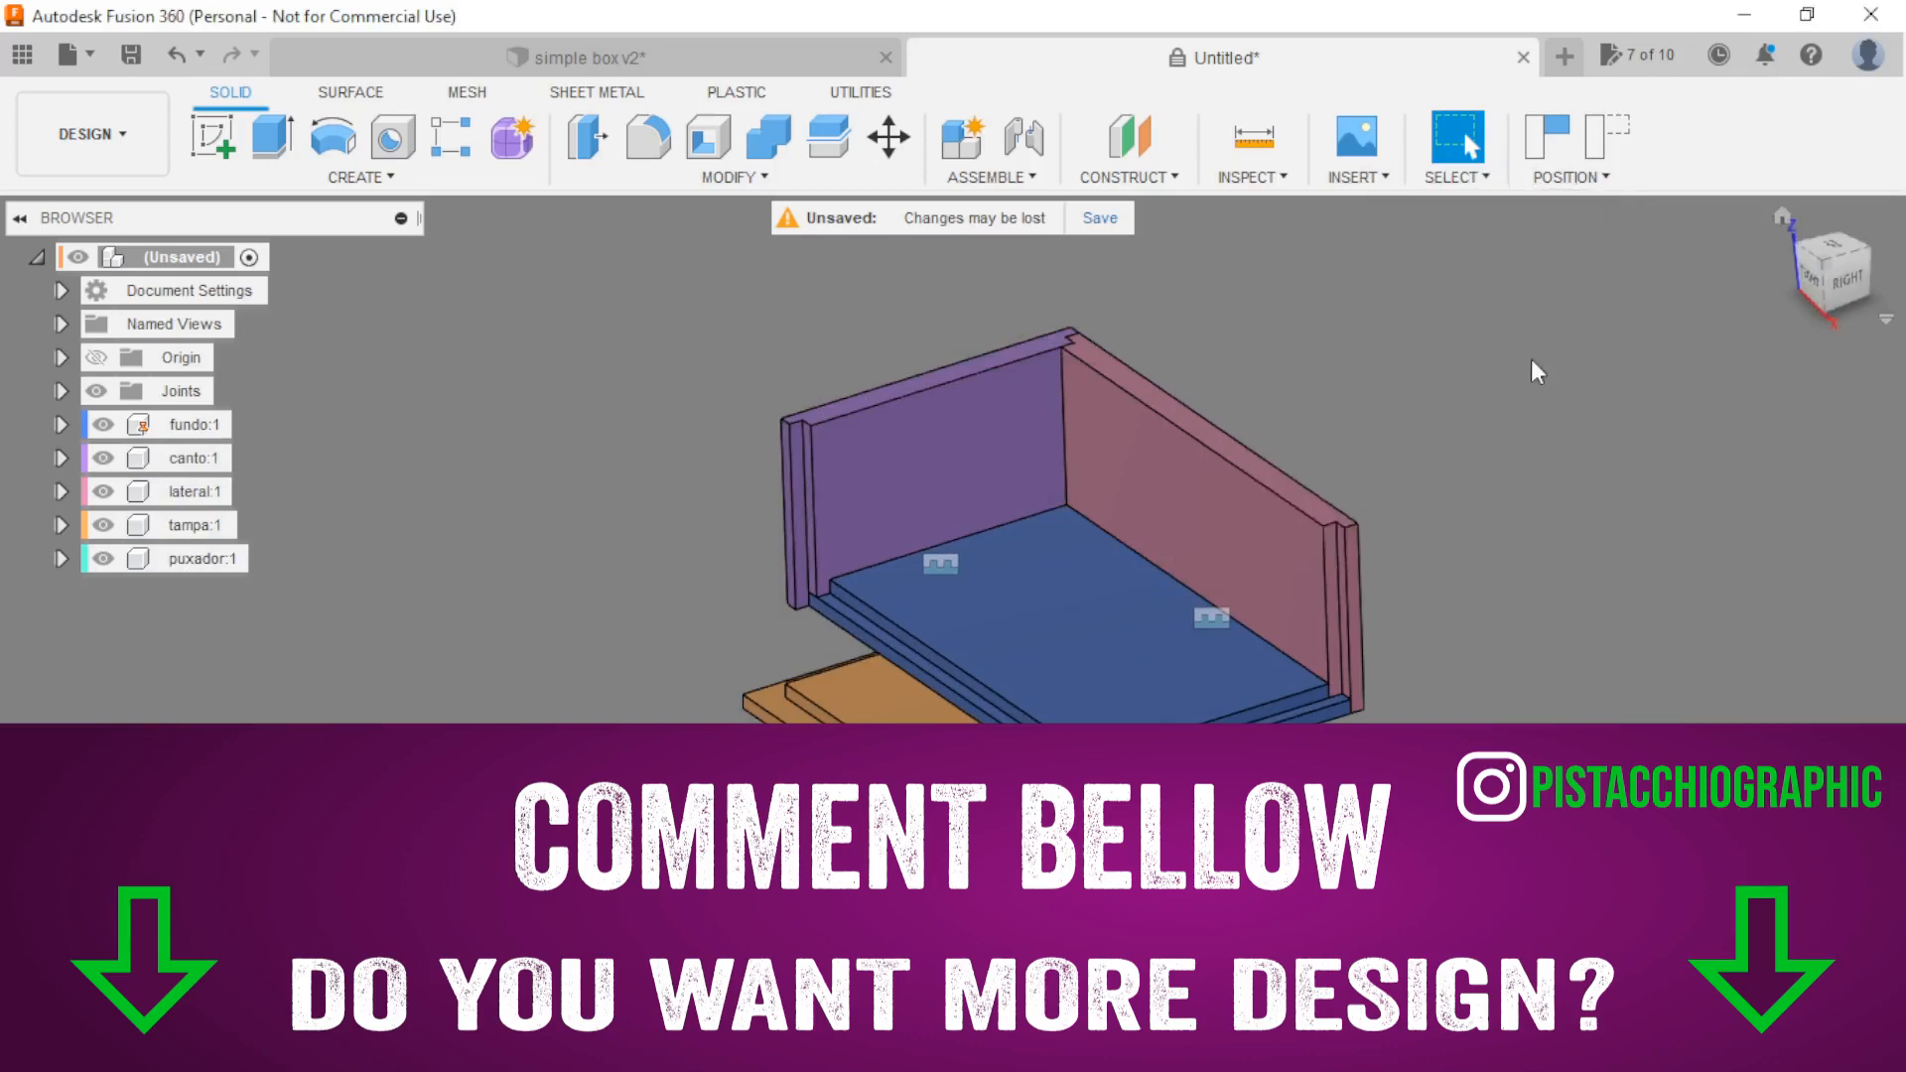
# Copy and paste the canto component, placing the copy clear of the box with a Y angle of 180 deg.
pyautogui.click(908, 422)
pyautogui.click(202, 461)
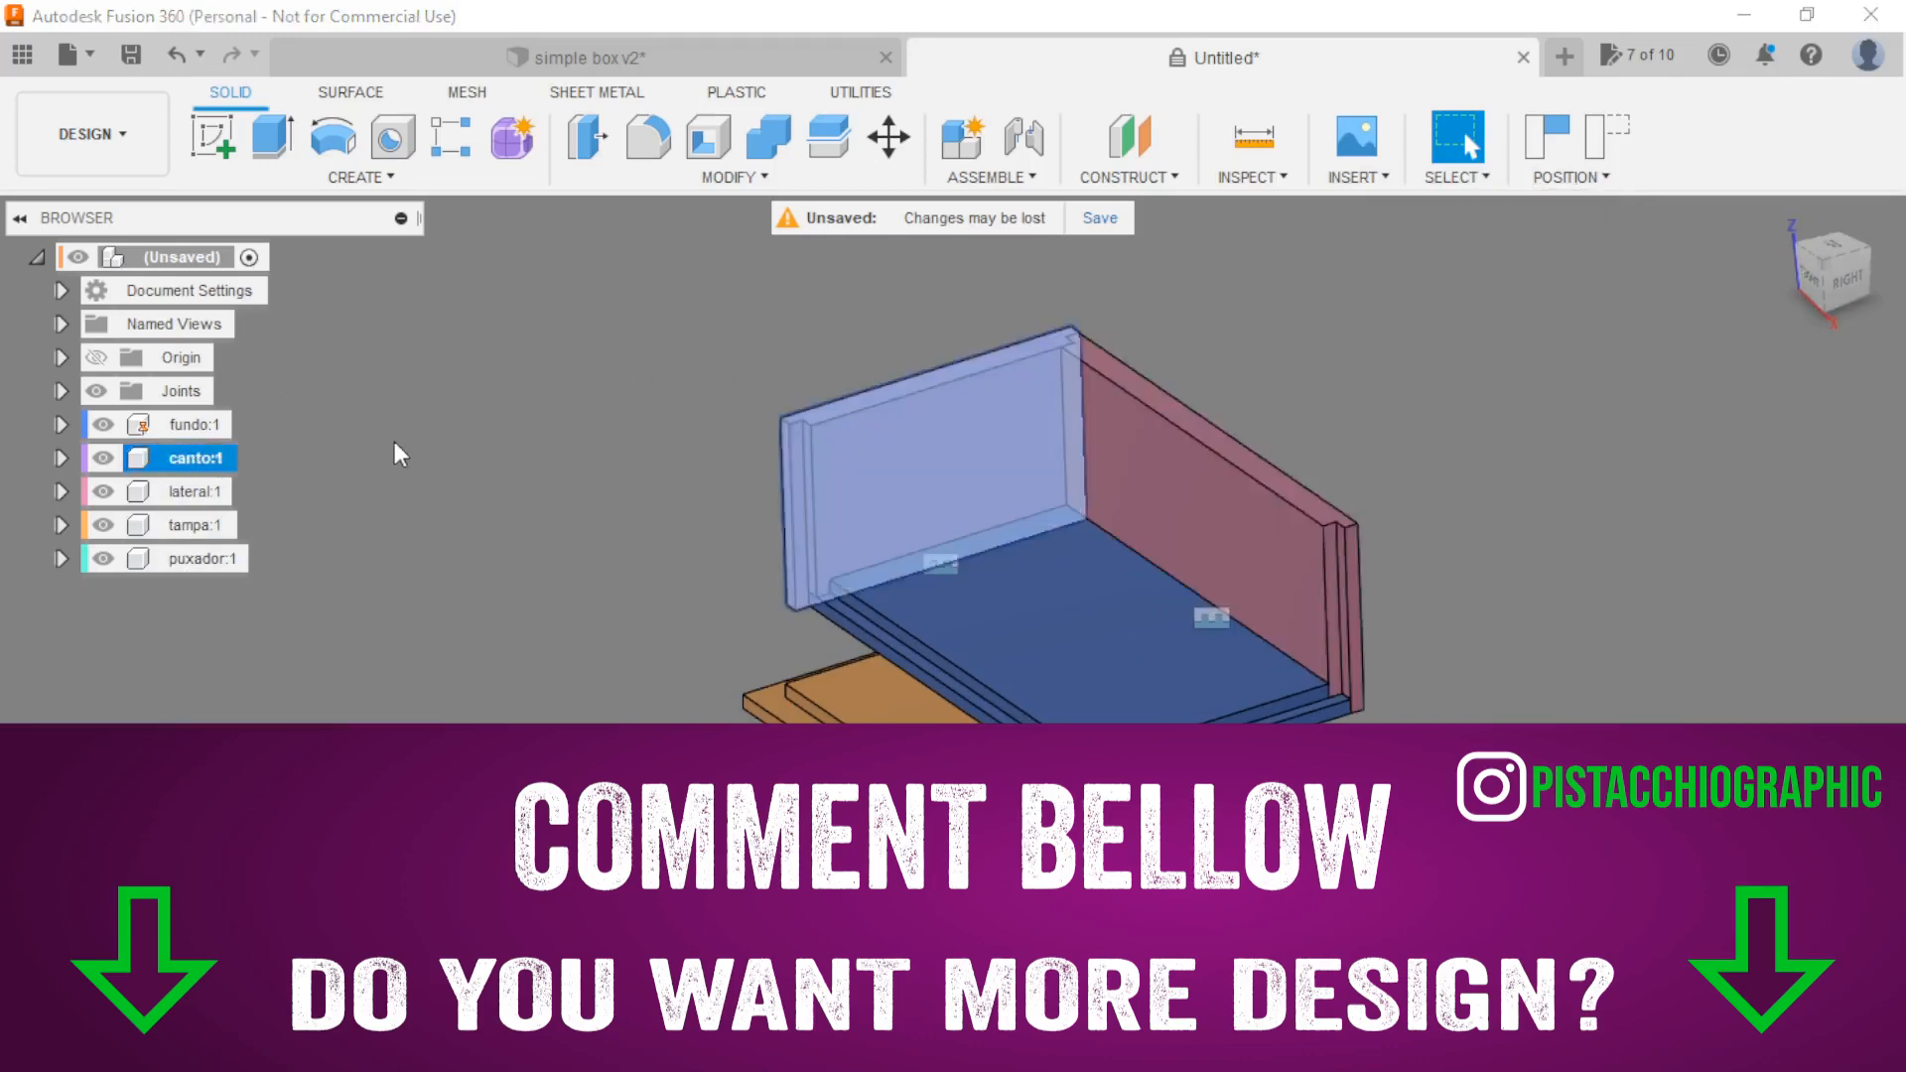
pyautogui.hotkey('ctrl', 'c')
pyautogui.hotkey('ctrl', 'v')
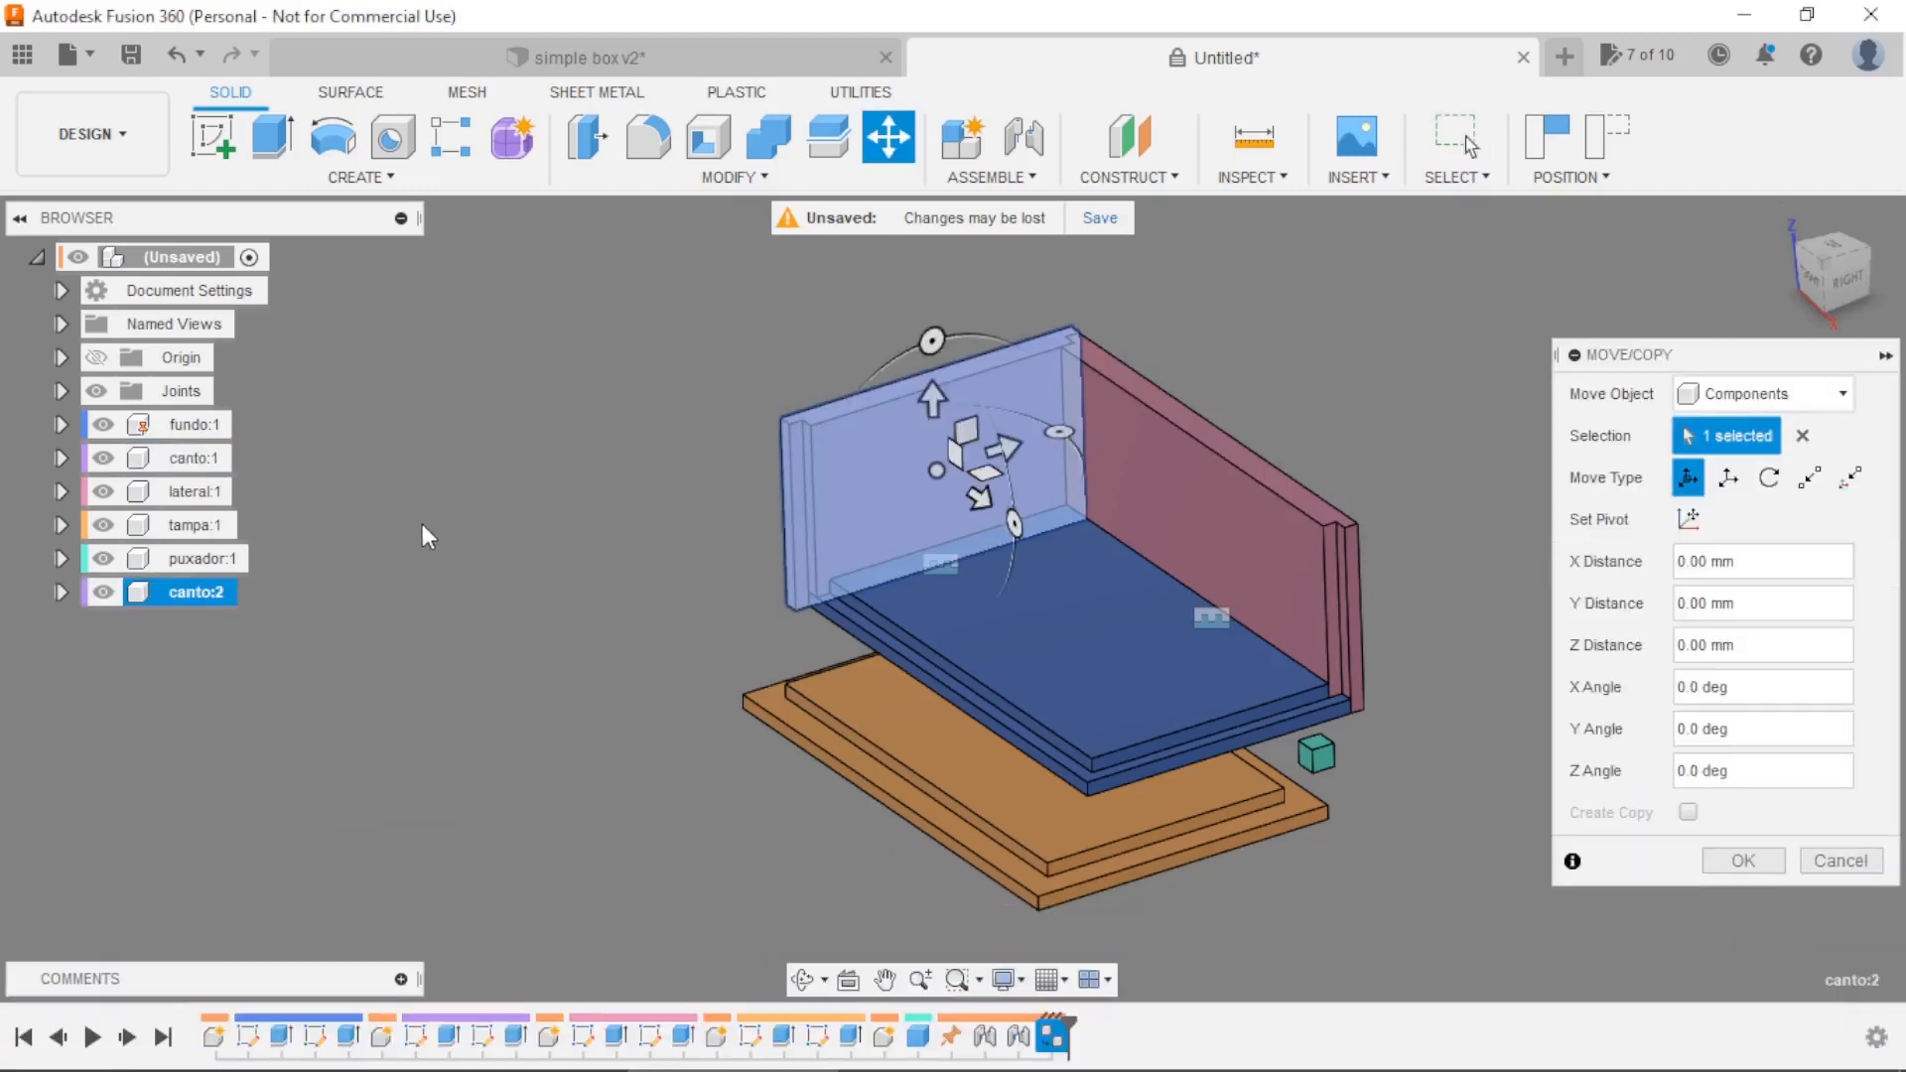
pyautogui.moveTo(993, 449); pyautogui.dragTo(475, 610)
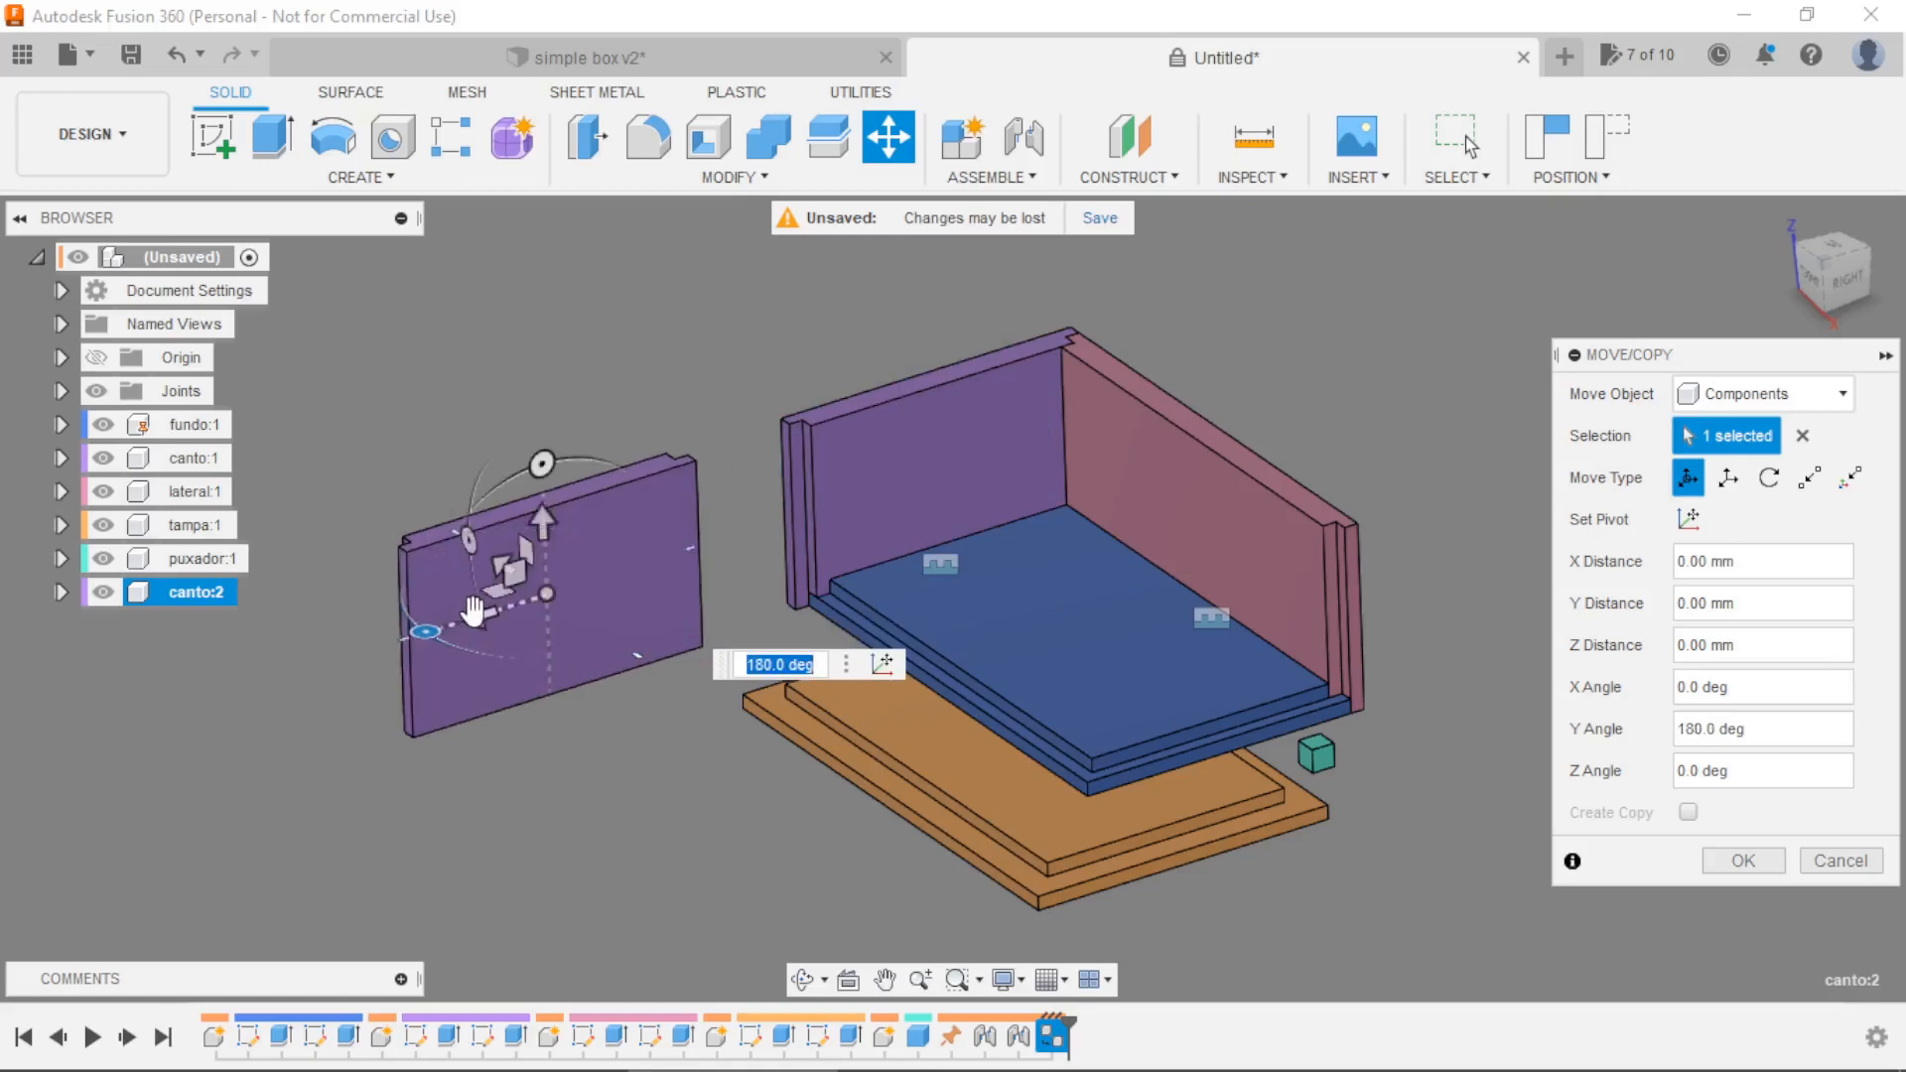
pyautogui.press('Return')
# Join the ledge's outer edge midpoint on the canto copy to the bottom edge midpoint of the fundo's free short side.
pyautogui.keyDown('shift'); pyautogui.moveTo(762, 529); pyautogui.dragTo(1001, 538, button='middle'); pyautogui.keyUp('shift')
pyautogui.scroll(8, 992, 516)
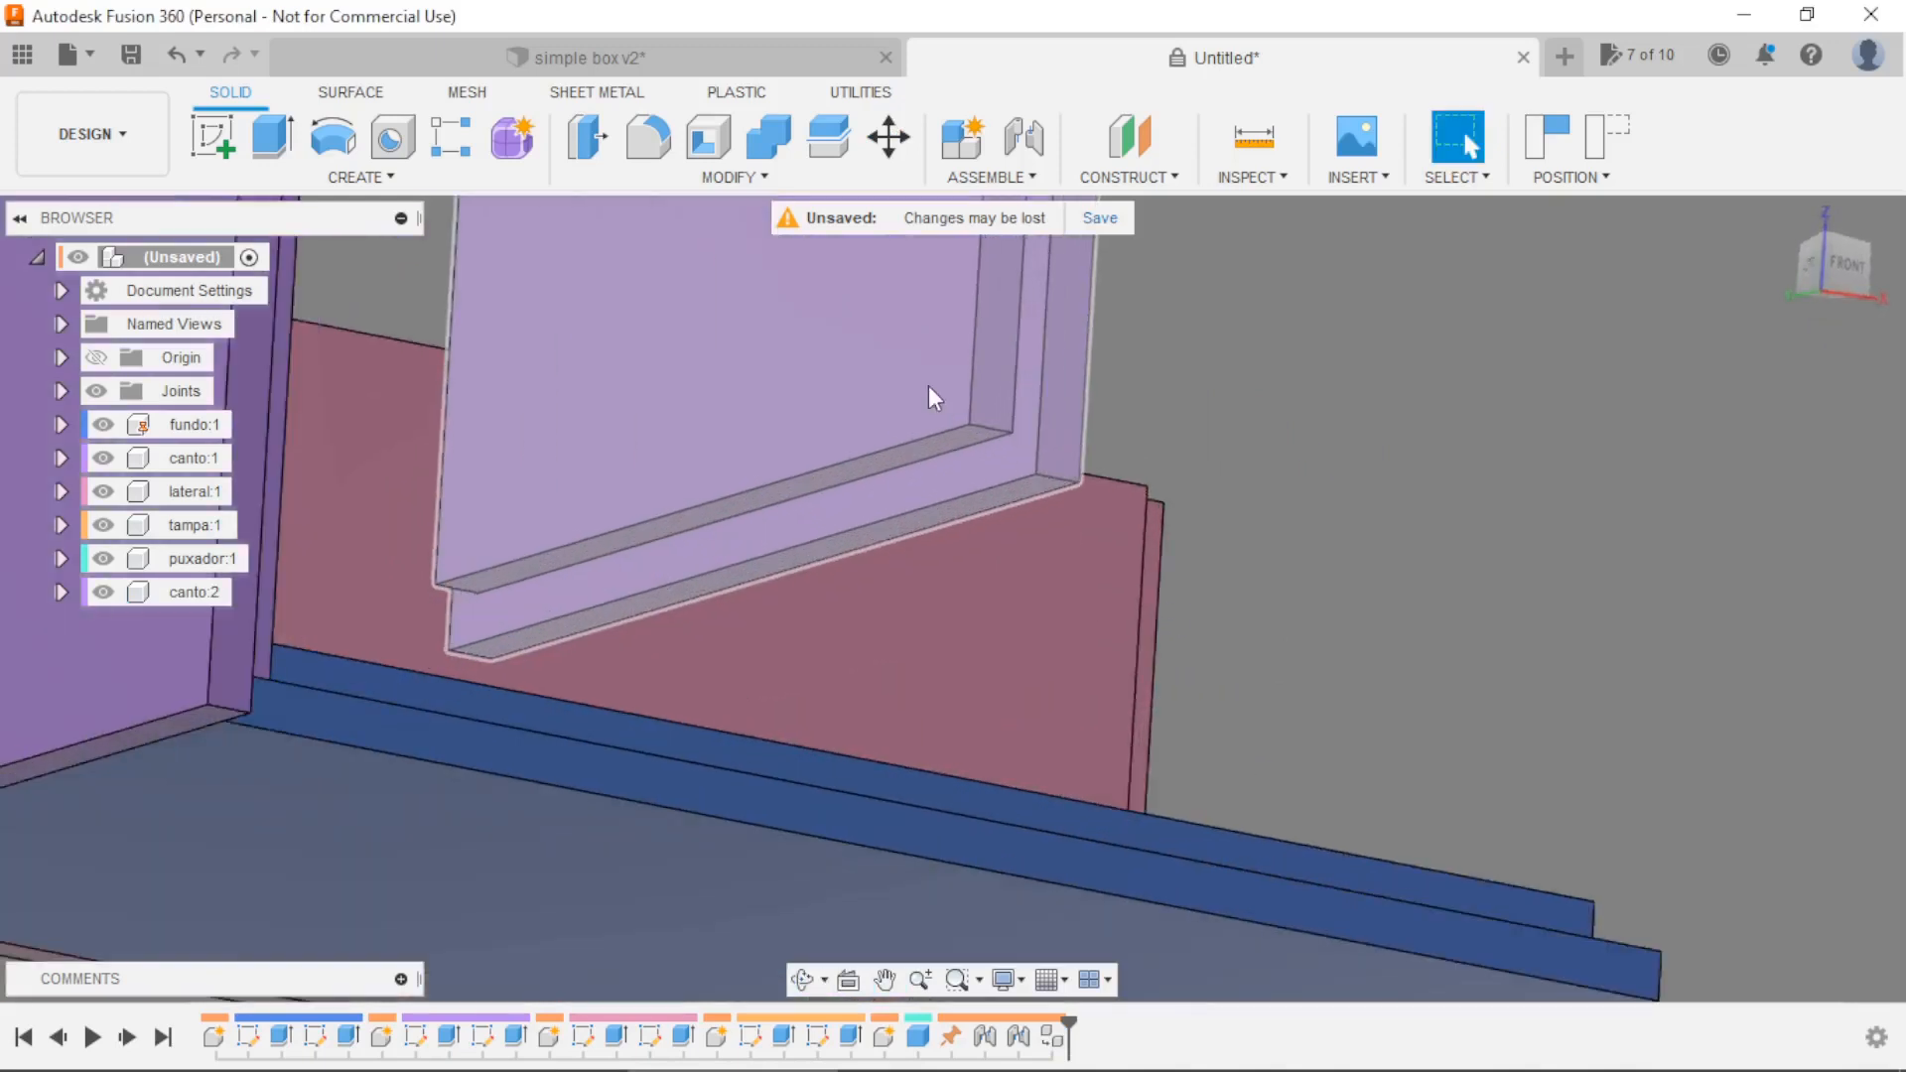
pyautogui.press('j')
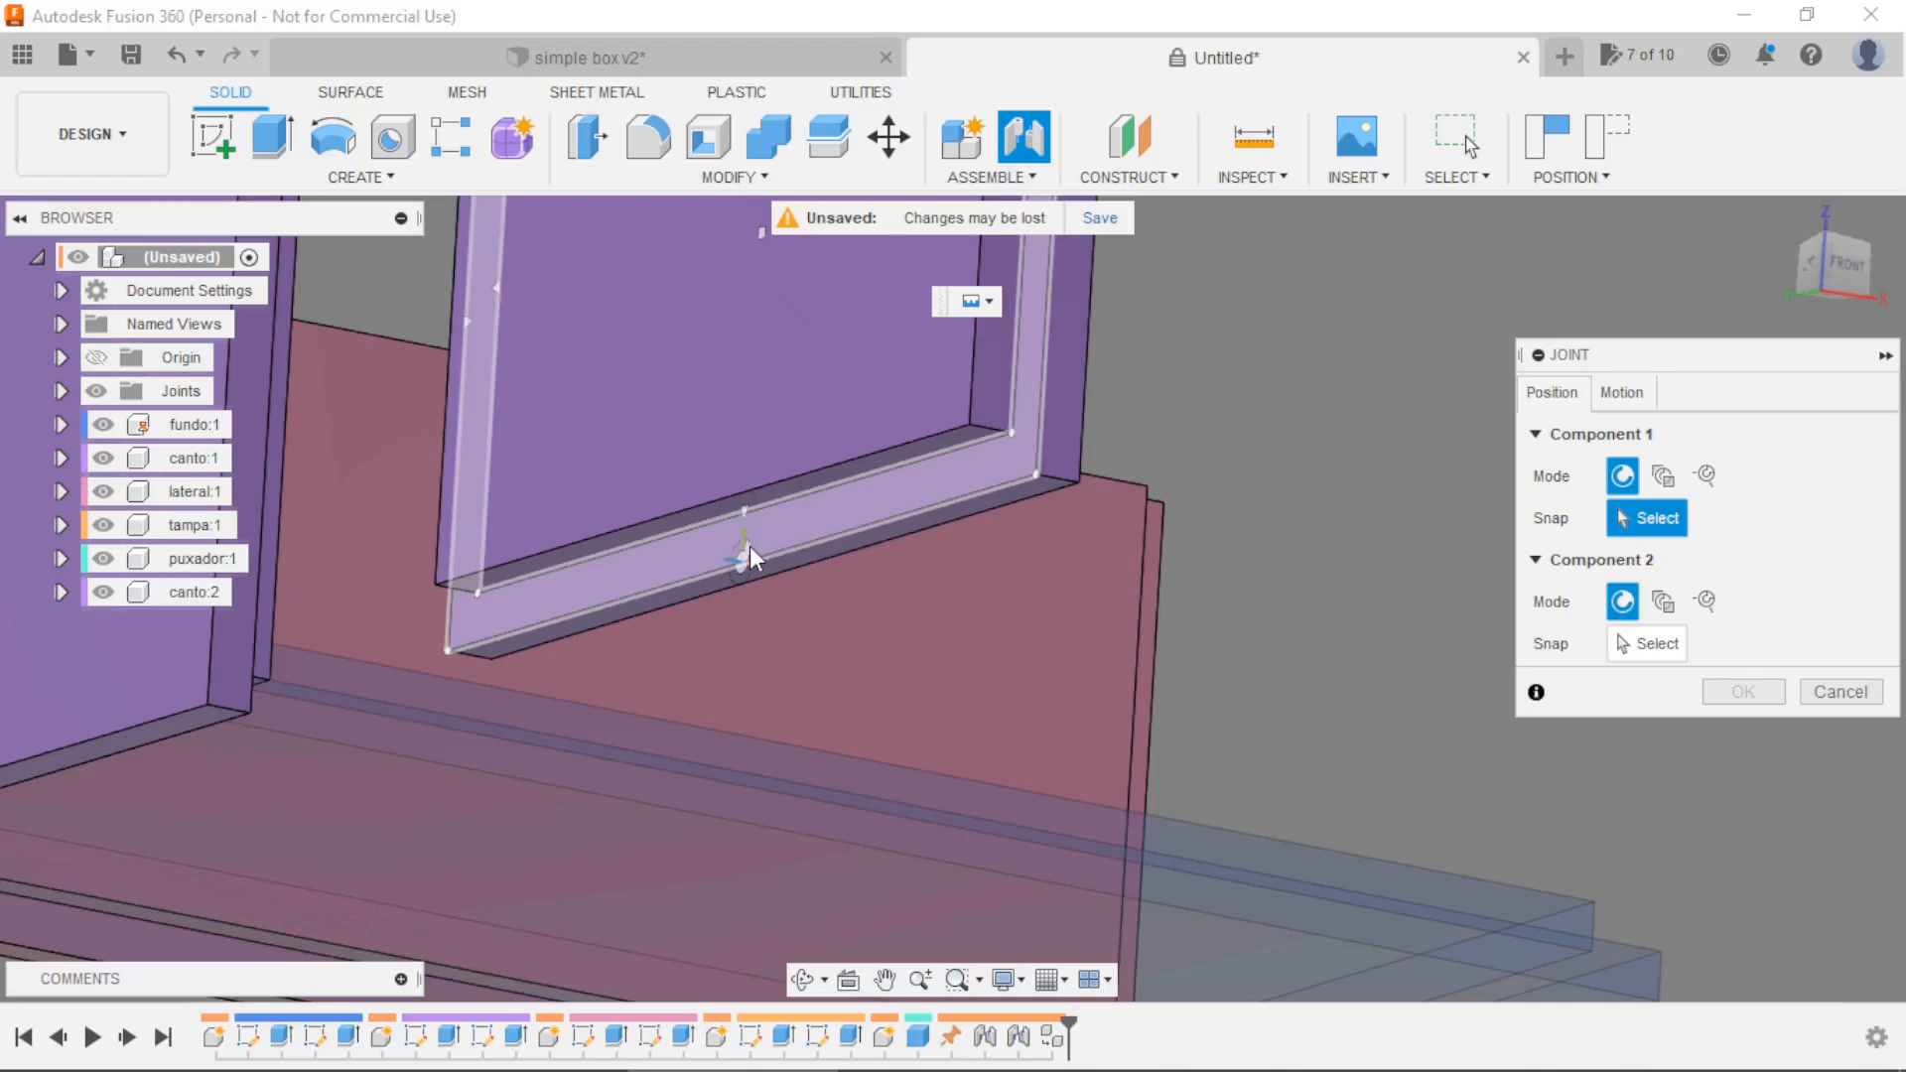
pyautogui.click(748, 546)
pyautogui.scroll(-6, 749, 548)
pyautogui.keyDown('shift'); pyautogui.moveTo(1072, 650); pyautogui.dragTo(943, 785, button='middle'); pyautogui.keyUp('shift')
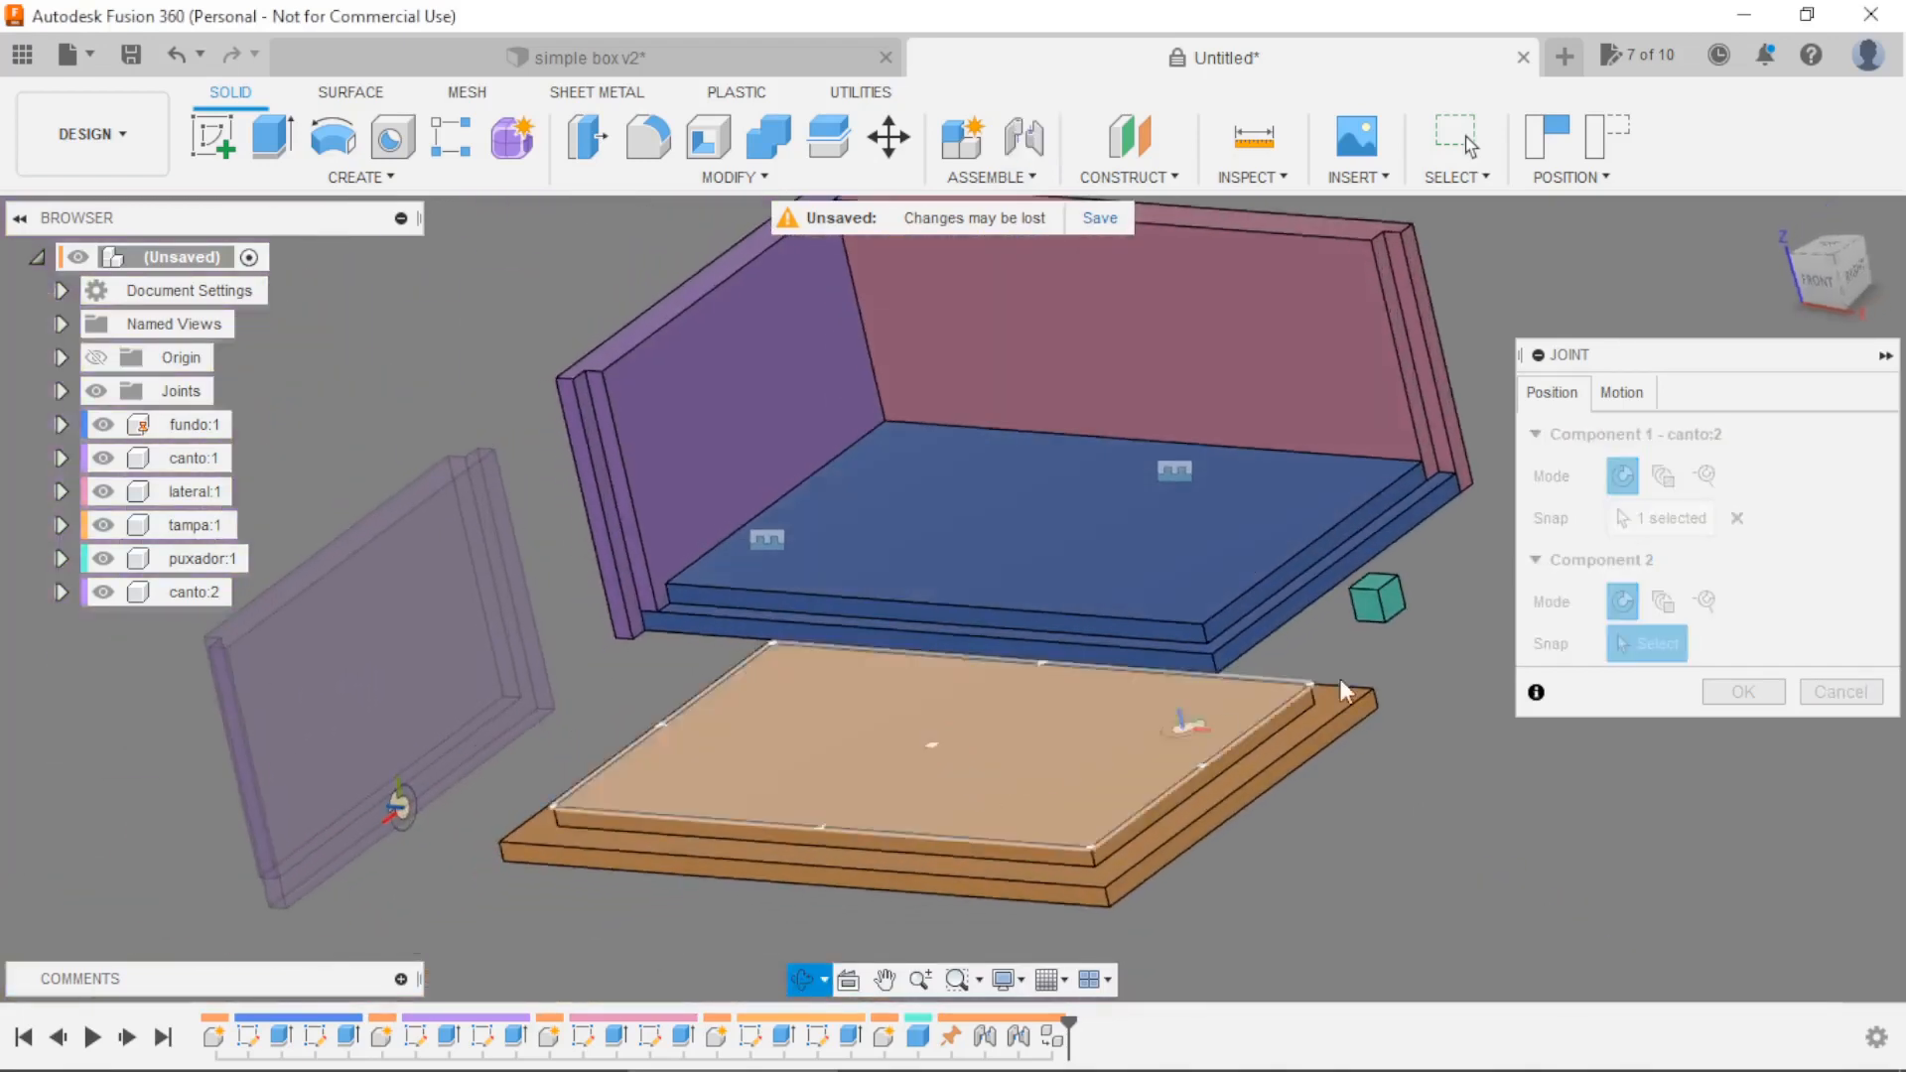
pyautogui.scroll(5, 1409, 541)
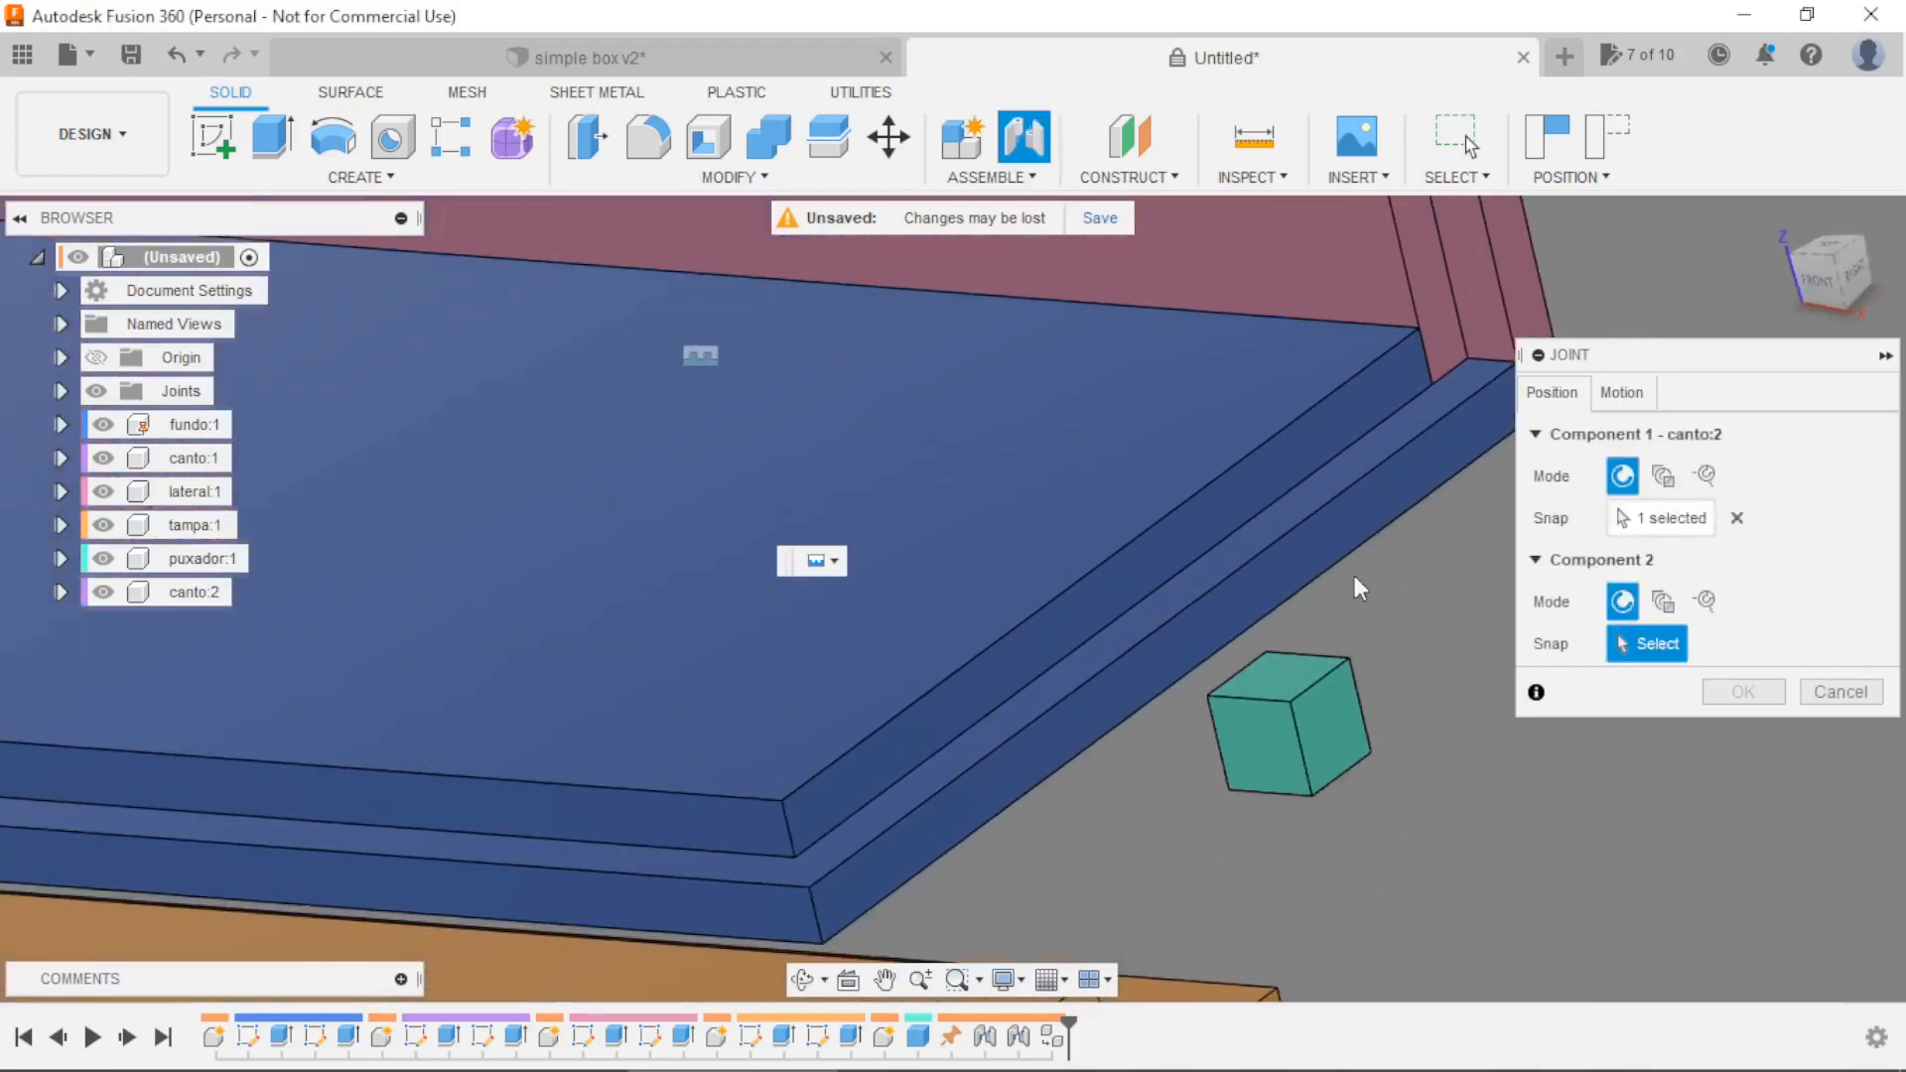
pyautogui.click(1183, 681)
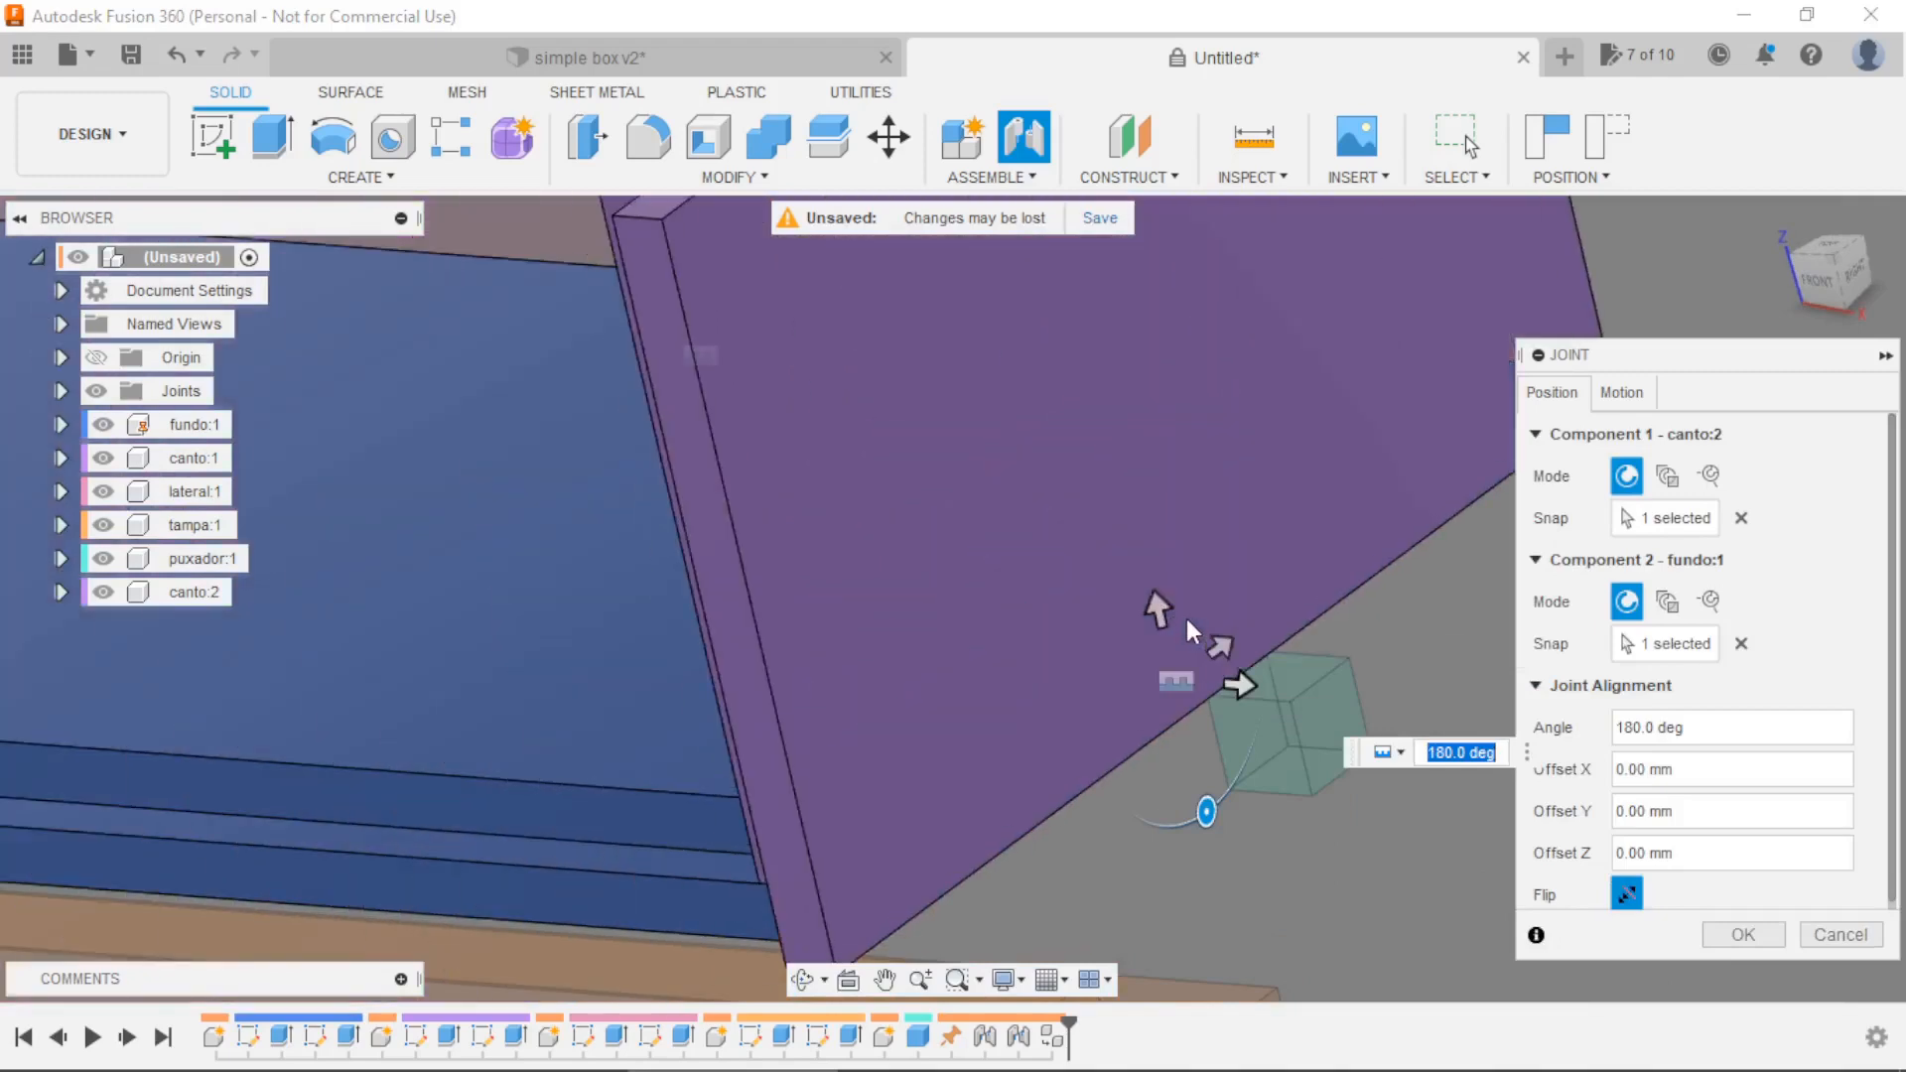
pyautogui.scroll(-2, 1147, 584)
pyautogui.click(1711, 932)
# Copy and paste the lateral component, placing the copy outside the box's open long side with a Y angle of 180 deg.
pyautogui.keyDown('shift'); pyautogui.moveTo(1410, 676); pyautogui.dragTo(1396, 566, button='middle'); pyautogui.keyUp('shift')
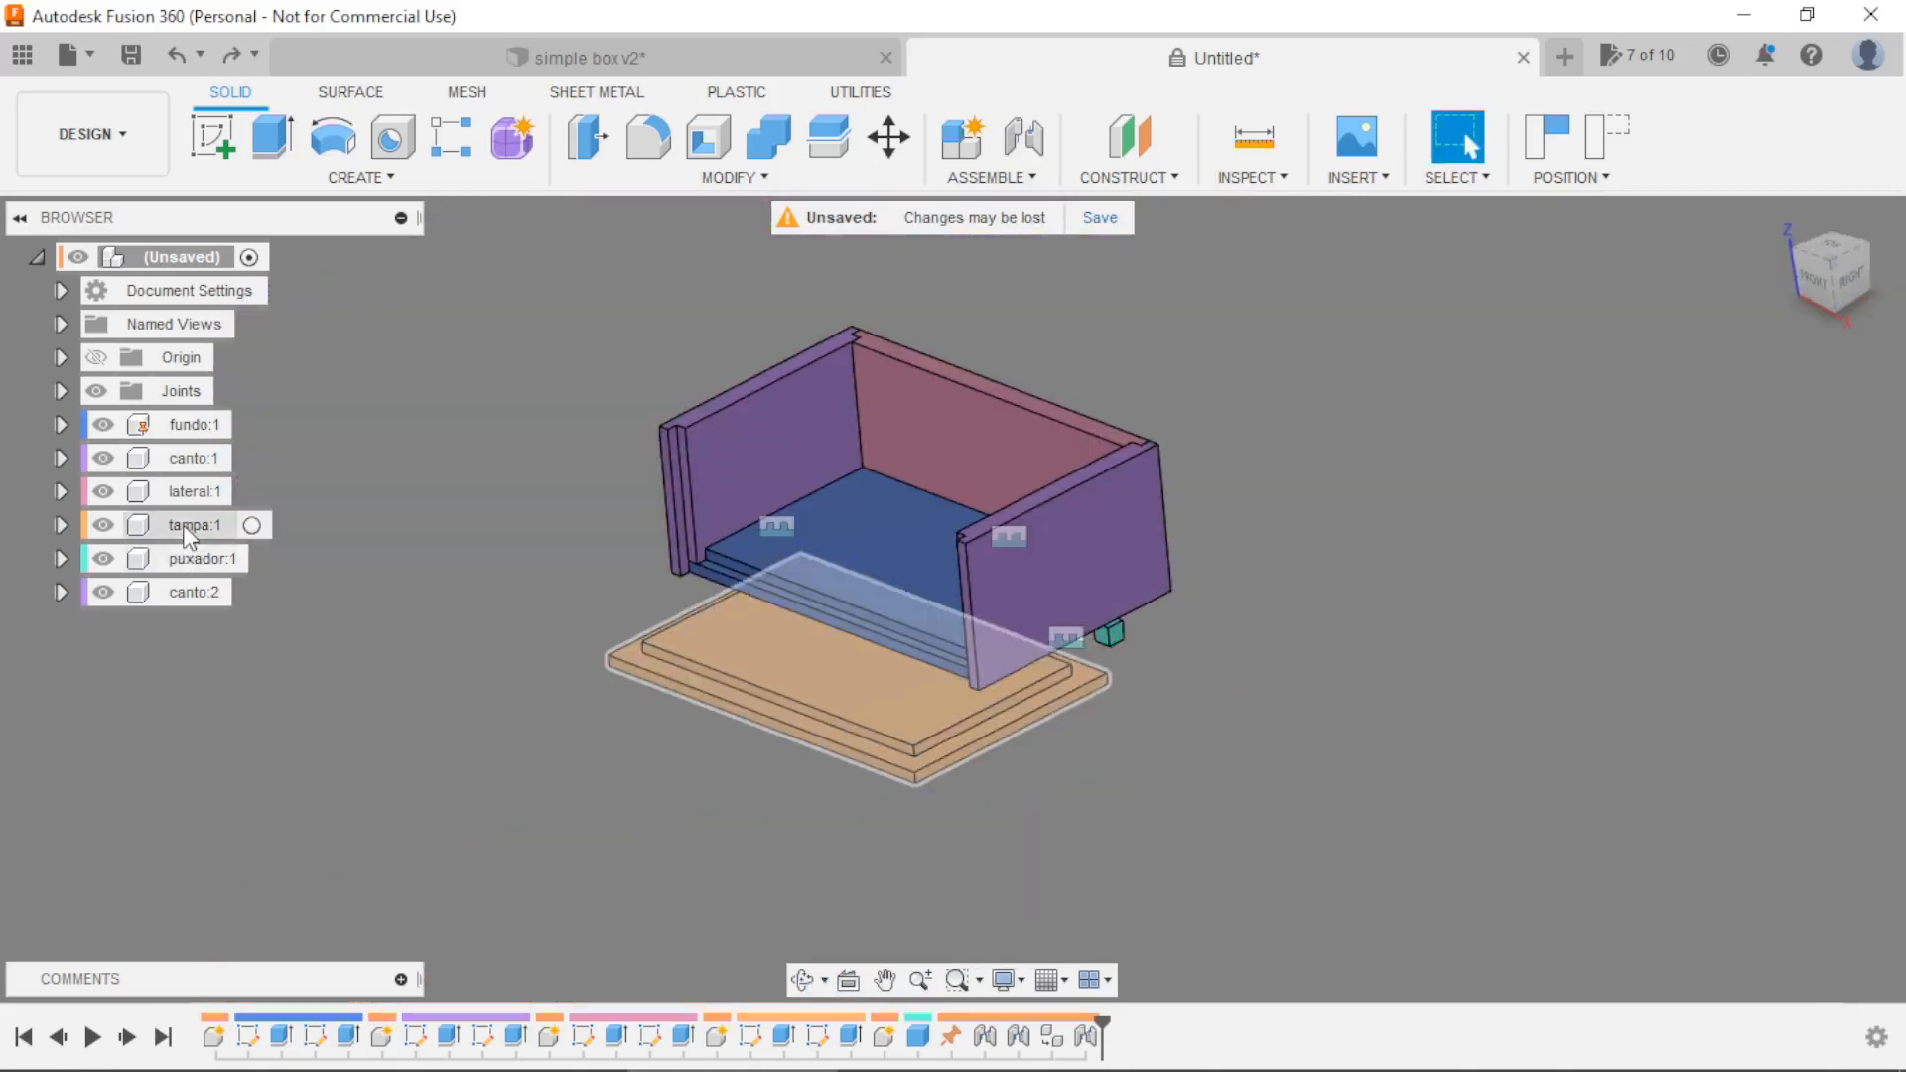
pyautogui.click(189, 492)
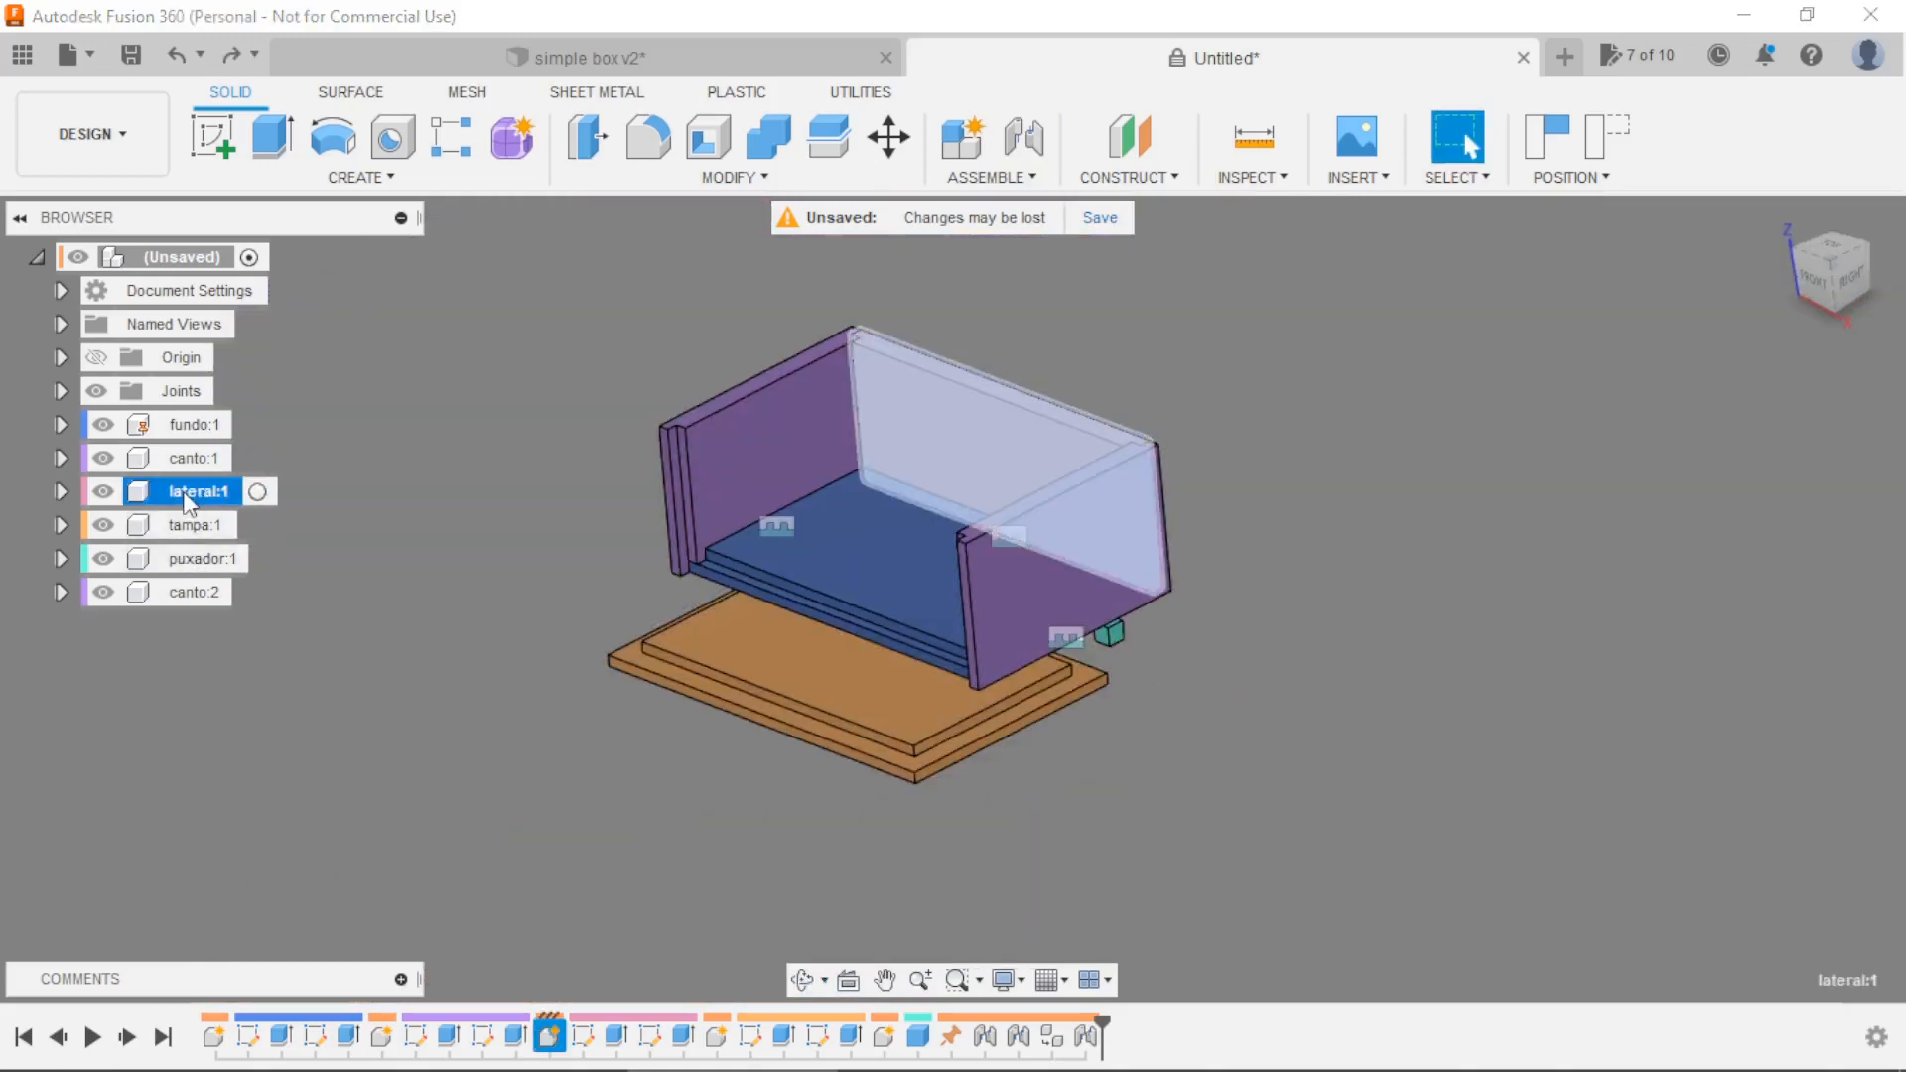
pyautogui.hotkey('ctrl', 'c')
pyautogui.hotkey('ctrl', 'v')
pyautogui.moveTo(970, 508); pyautogui.dragTo(662, 561)
pyautogui.click(762, 680)
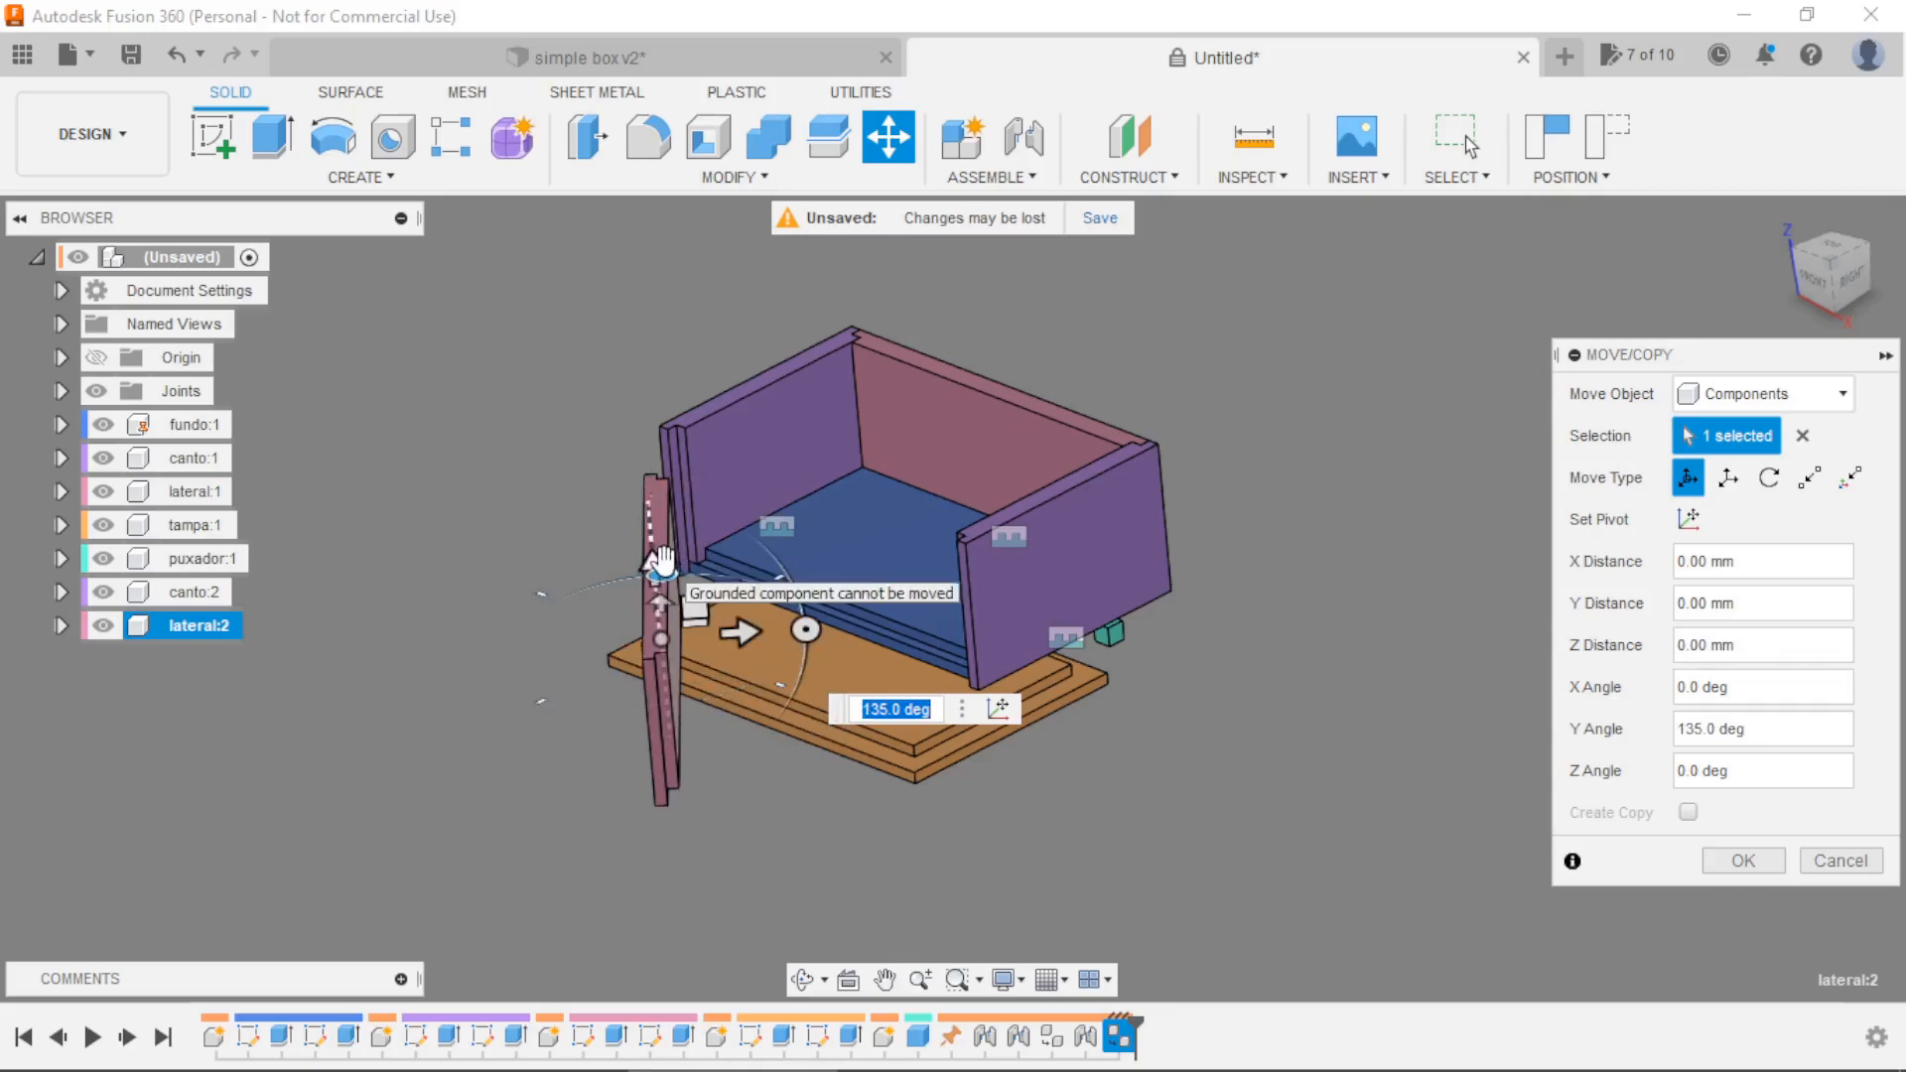
pyautogui.write('180')
pyautogui.press('Return')
pyautogui.press('Return')
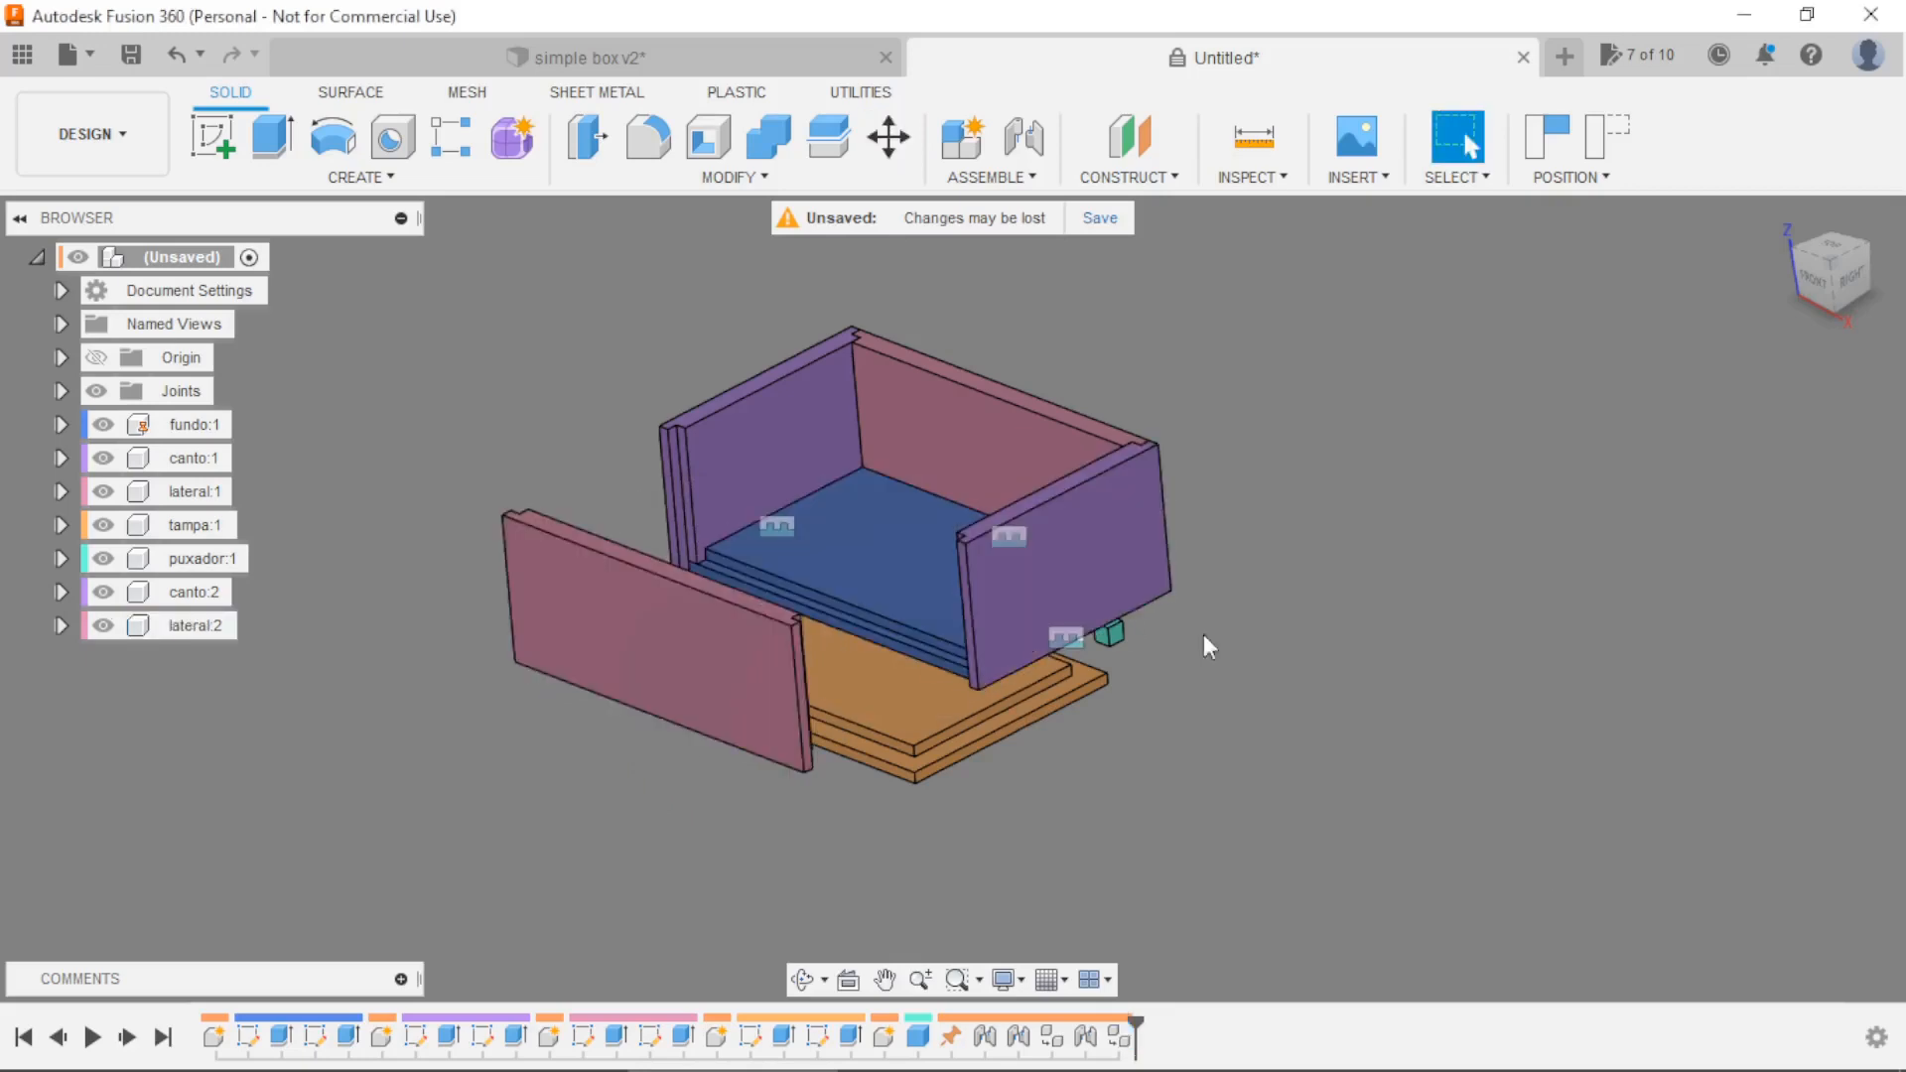
# Join the ledge's outer edge midpoint on the lateral copy to the bottom edge midpoint of the fundo's open long side.
pyautogui.click(1024, 140)
pyautogui.keyDown('shift'); pyautogui.moveTo(897, 617); pyautogui.dragTo(636, 622, button='middle'); pyautogui.keyUp('shift')
pyautogui.scroll(10, 636, 623)
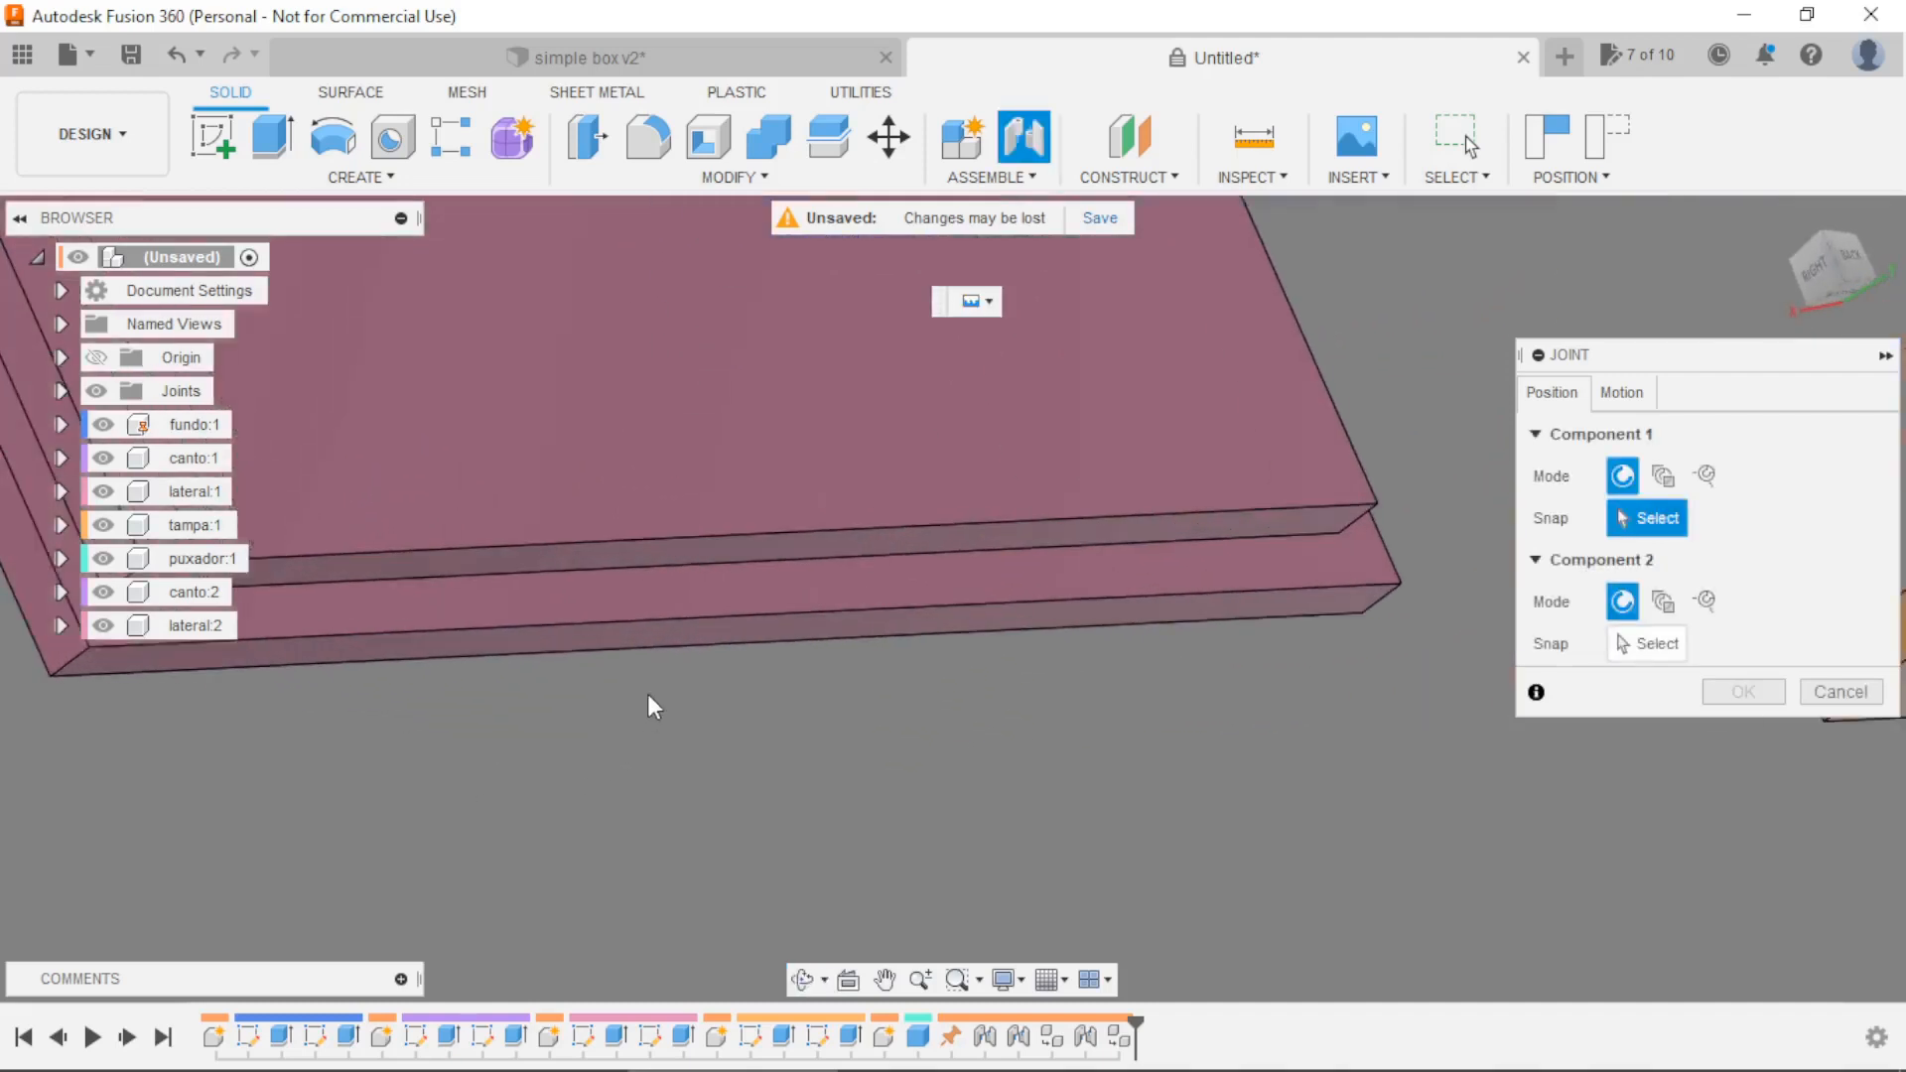
pyautogui.click(732, 613)
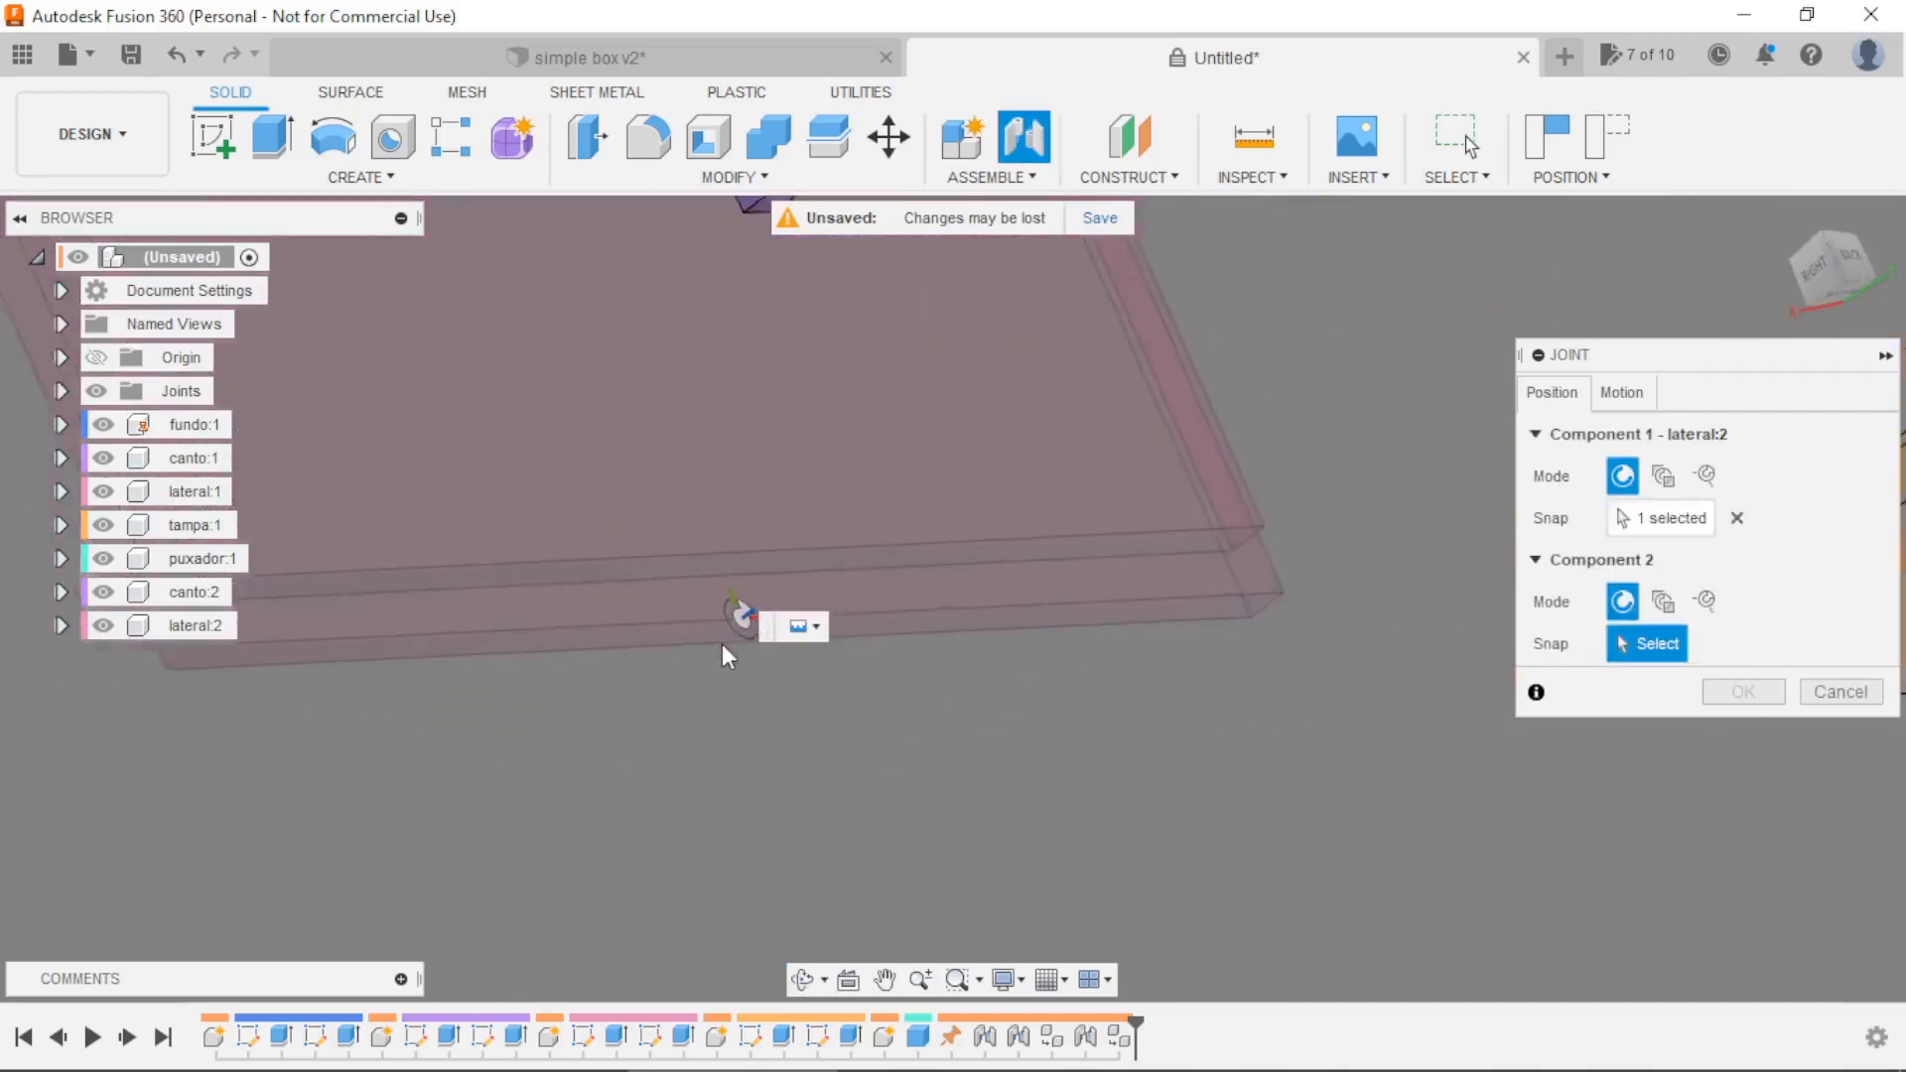
pyautogui.scroll(-8, 722, 638)
pyautogui.keyDown('shift'); pyautogui.moveTo(800, 687); pyautogui.dragTo(1114, 528, button='middle'); pyautogui.keyUp('shift')
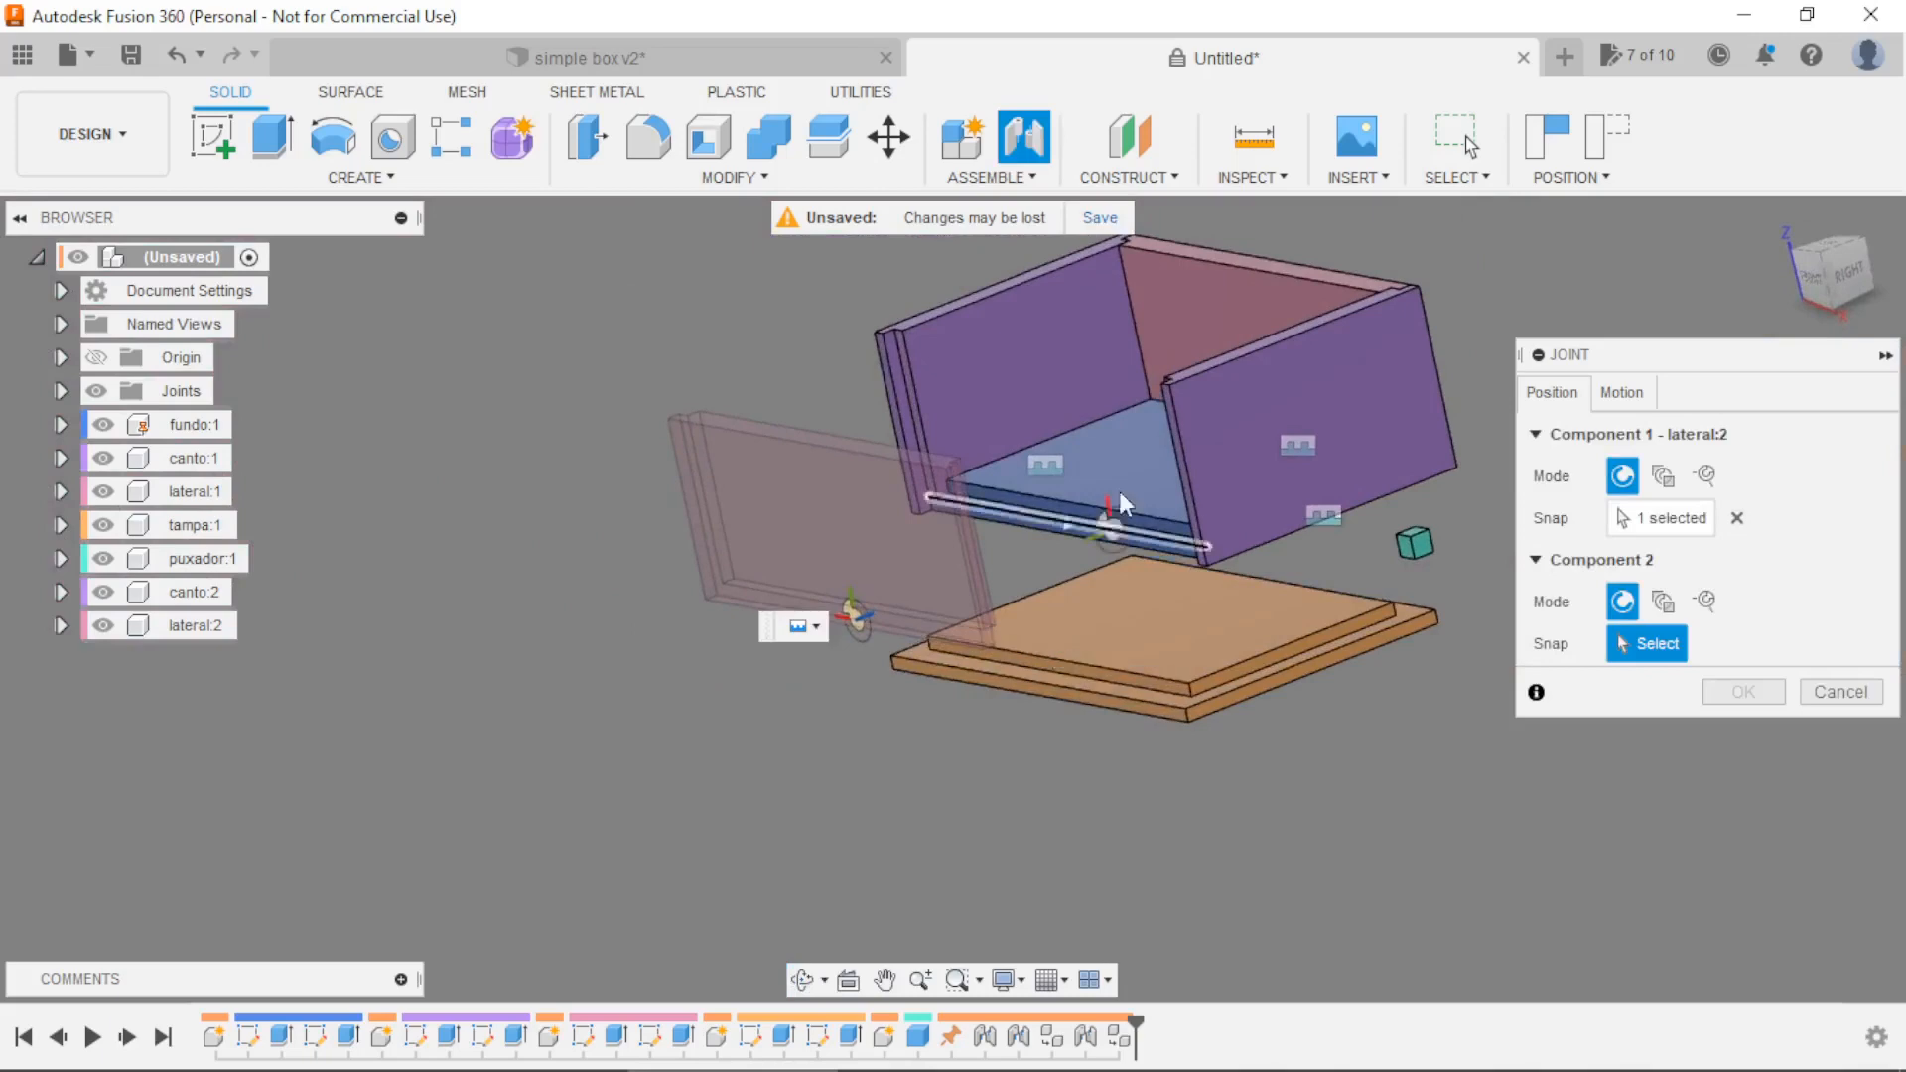
pyautogui.scroll(8, 1106, 534)
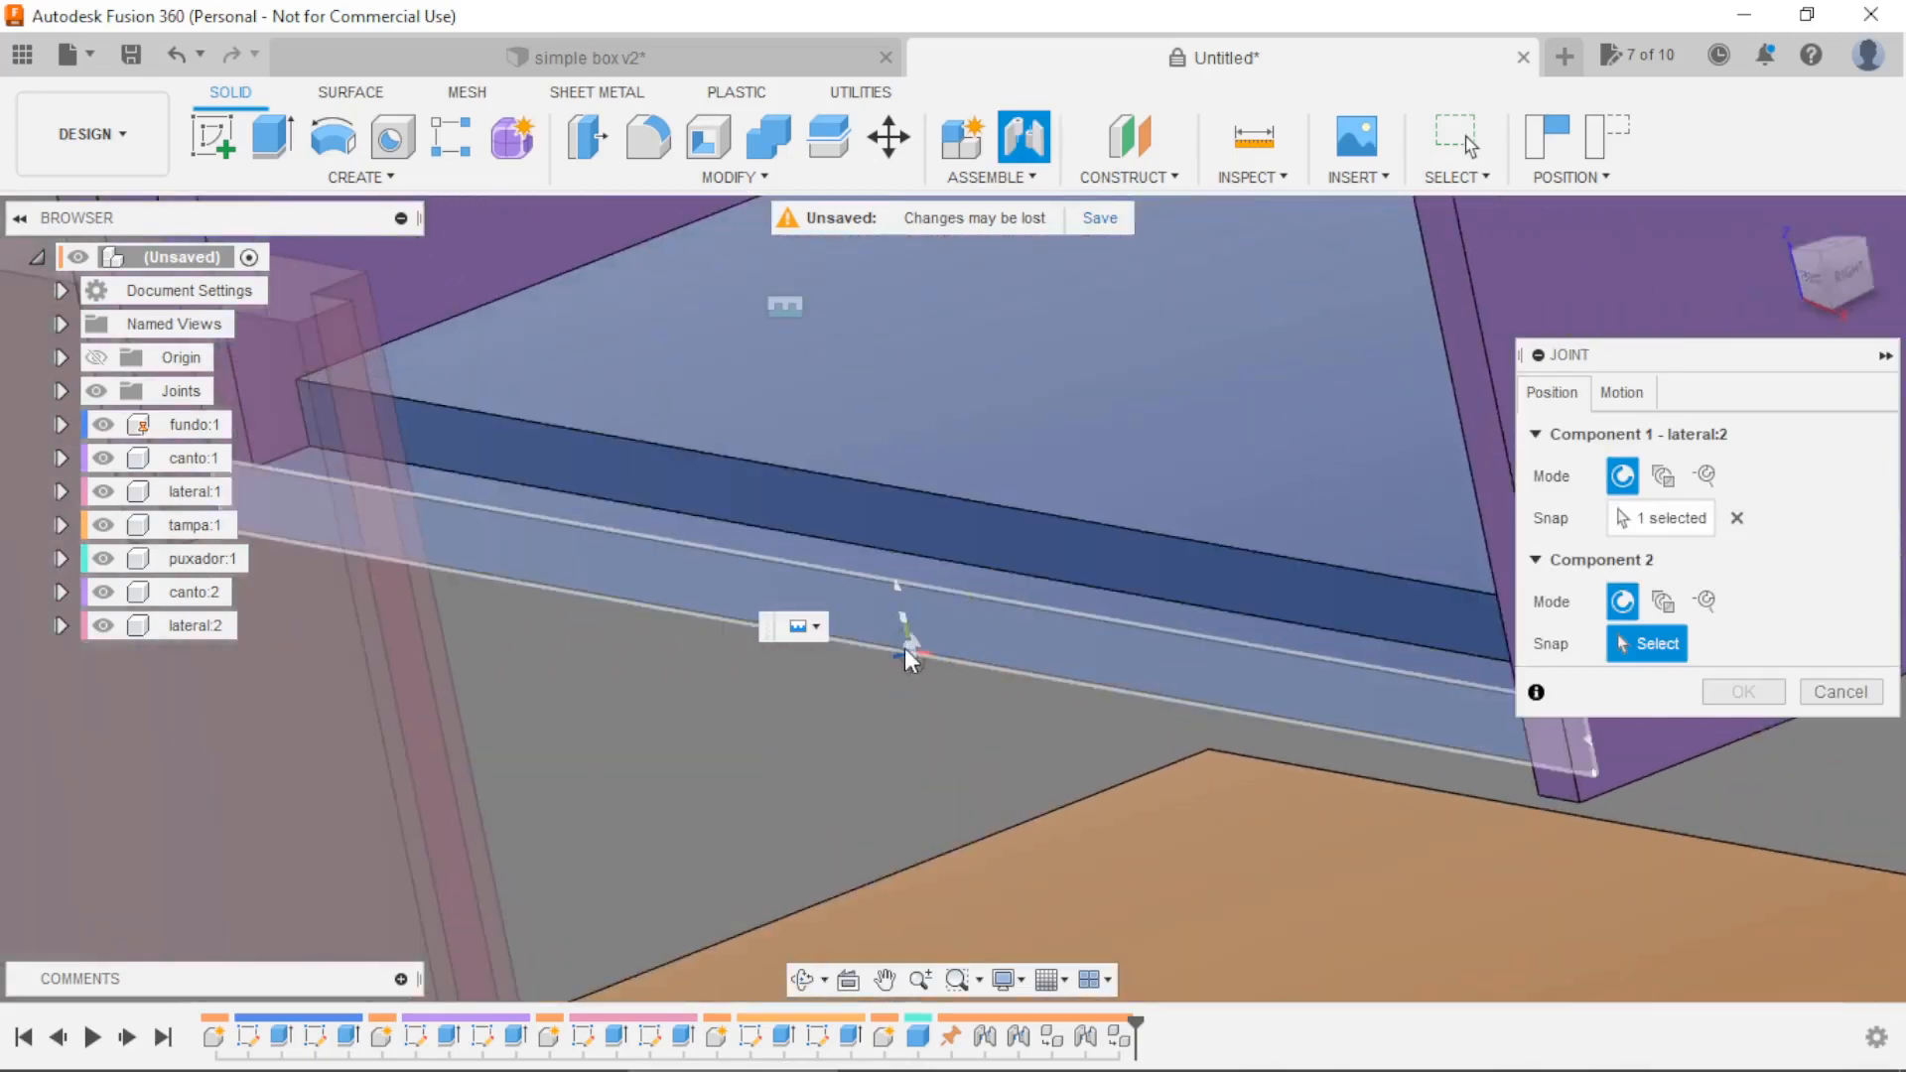
pyautogui.click(911, 648)
pyautogui.scroll(-8, 725, 687)
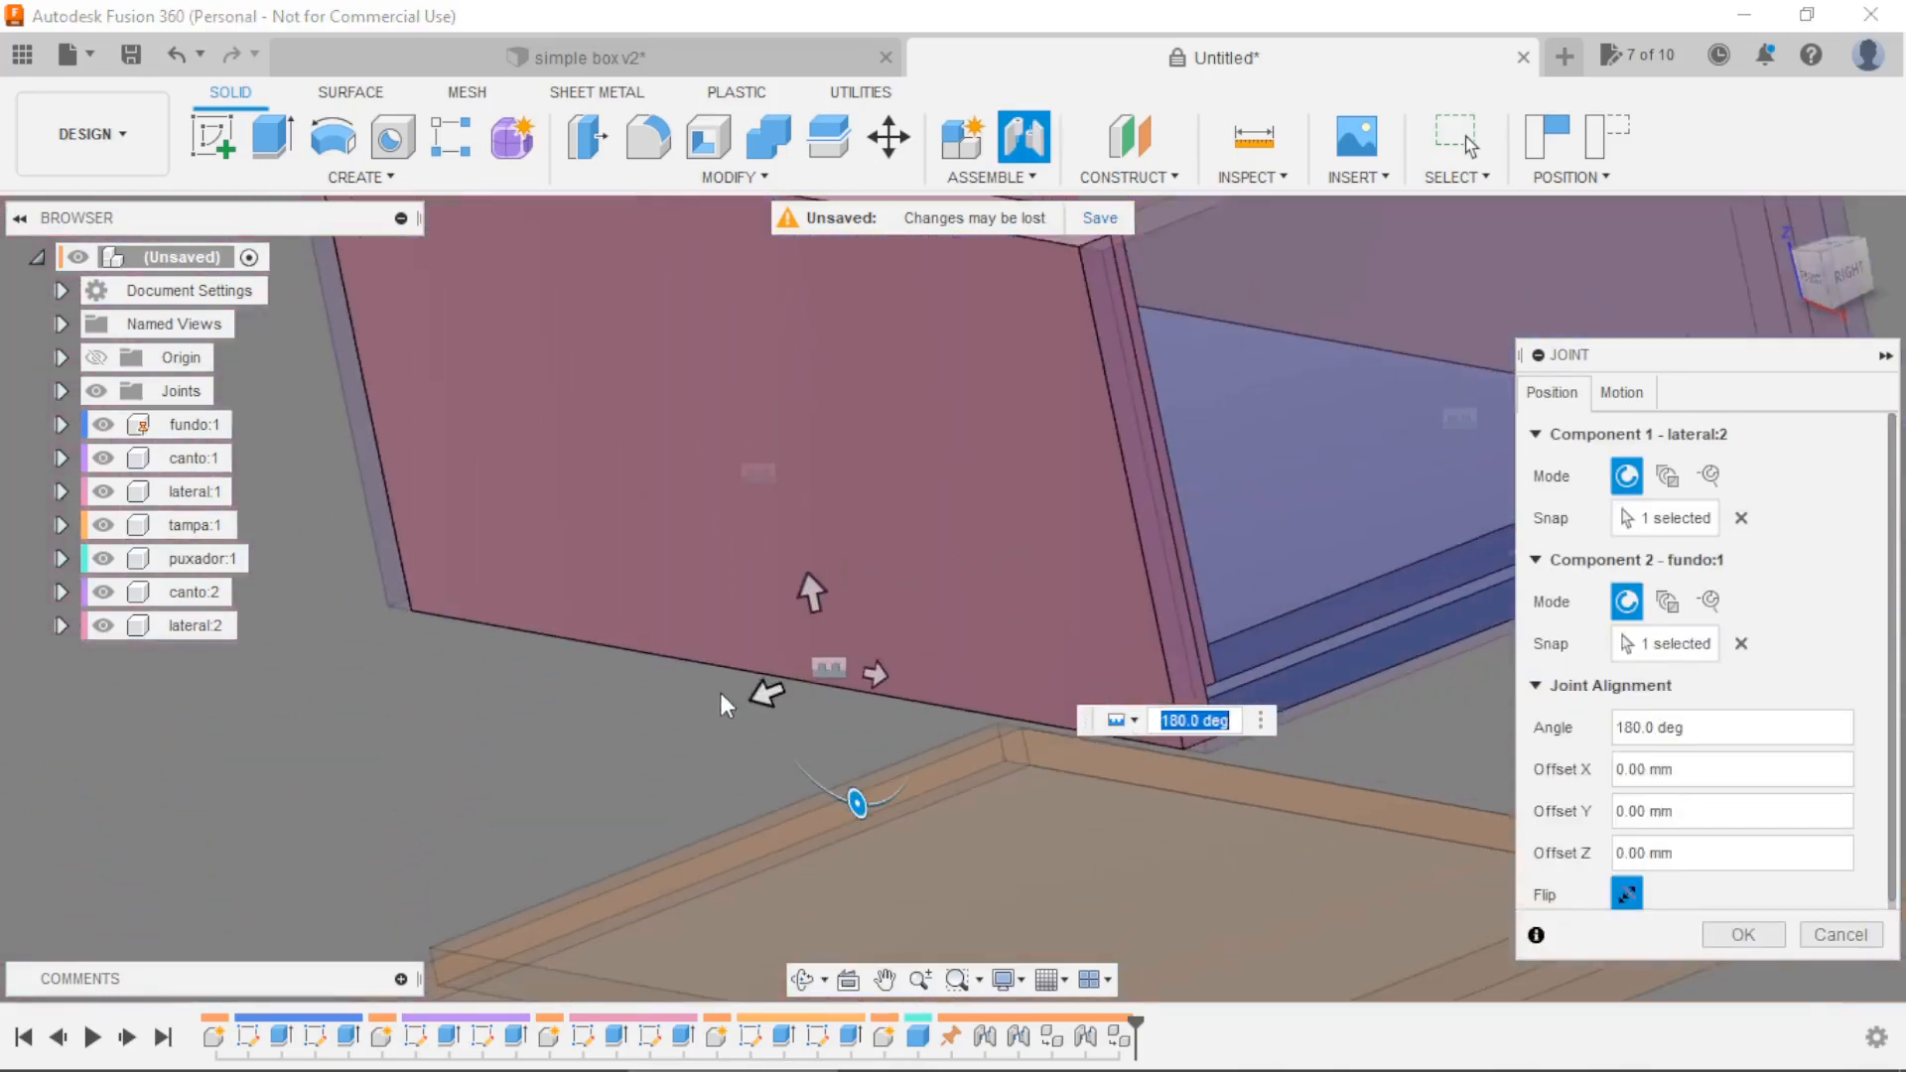
pyautogui.click(1721, 948)
pyautogui.keyDown('shift'); pyautogui.moveTo(1221, 695); pyautogui.dragTo(1228, 797, button='middle'); pyautogui.keyUp('shift')
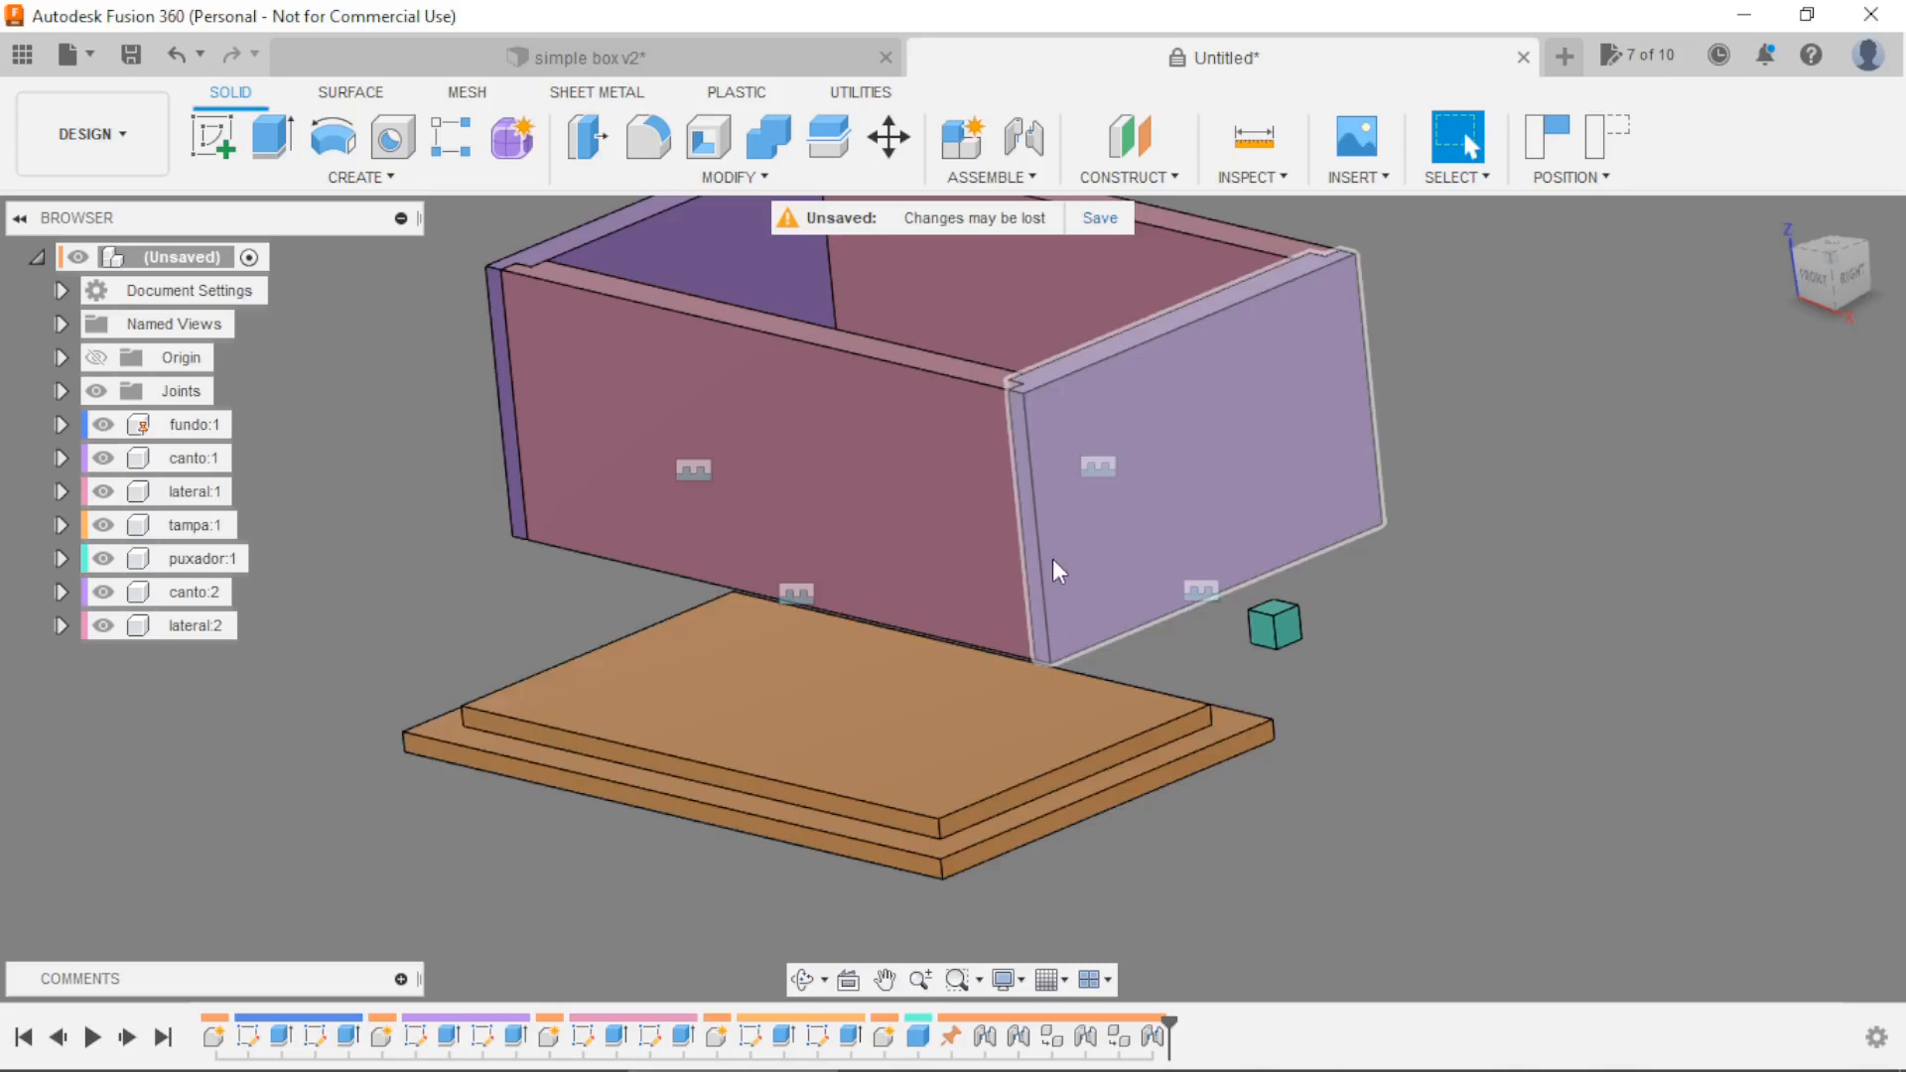
# Join the midpoint of the tampa ledge's long outer edge to the outer top edge midpoint of the lateral copy, flipped, with an angle of -180 deg.
pyautogui.scroll(3, 532, 842)
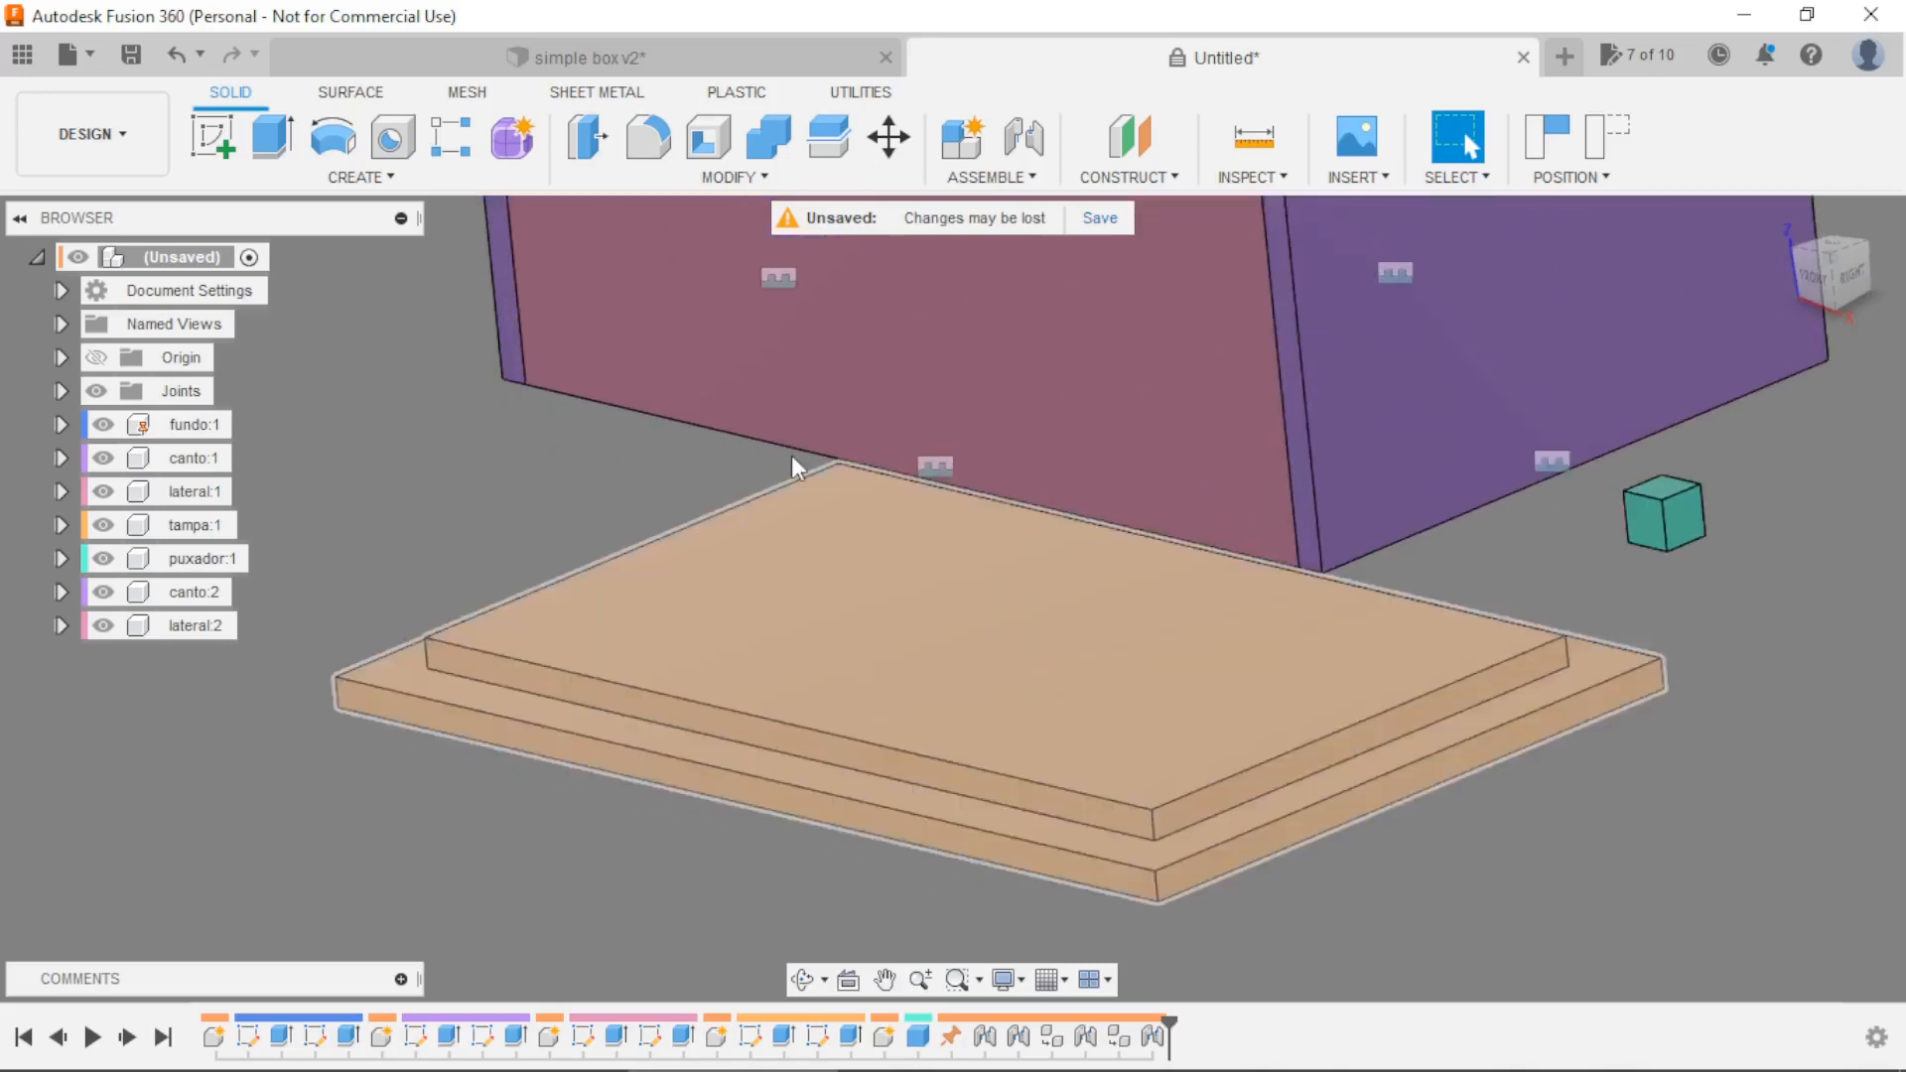
pyautogui.click(1023, 136)
pyautogui.scroll(5, 695, 775)
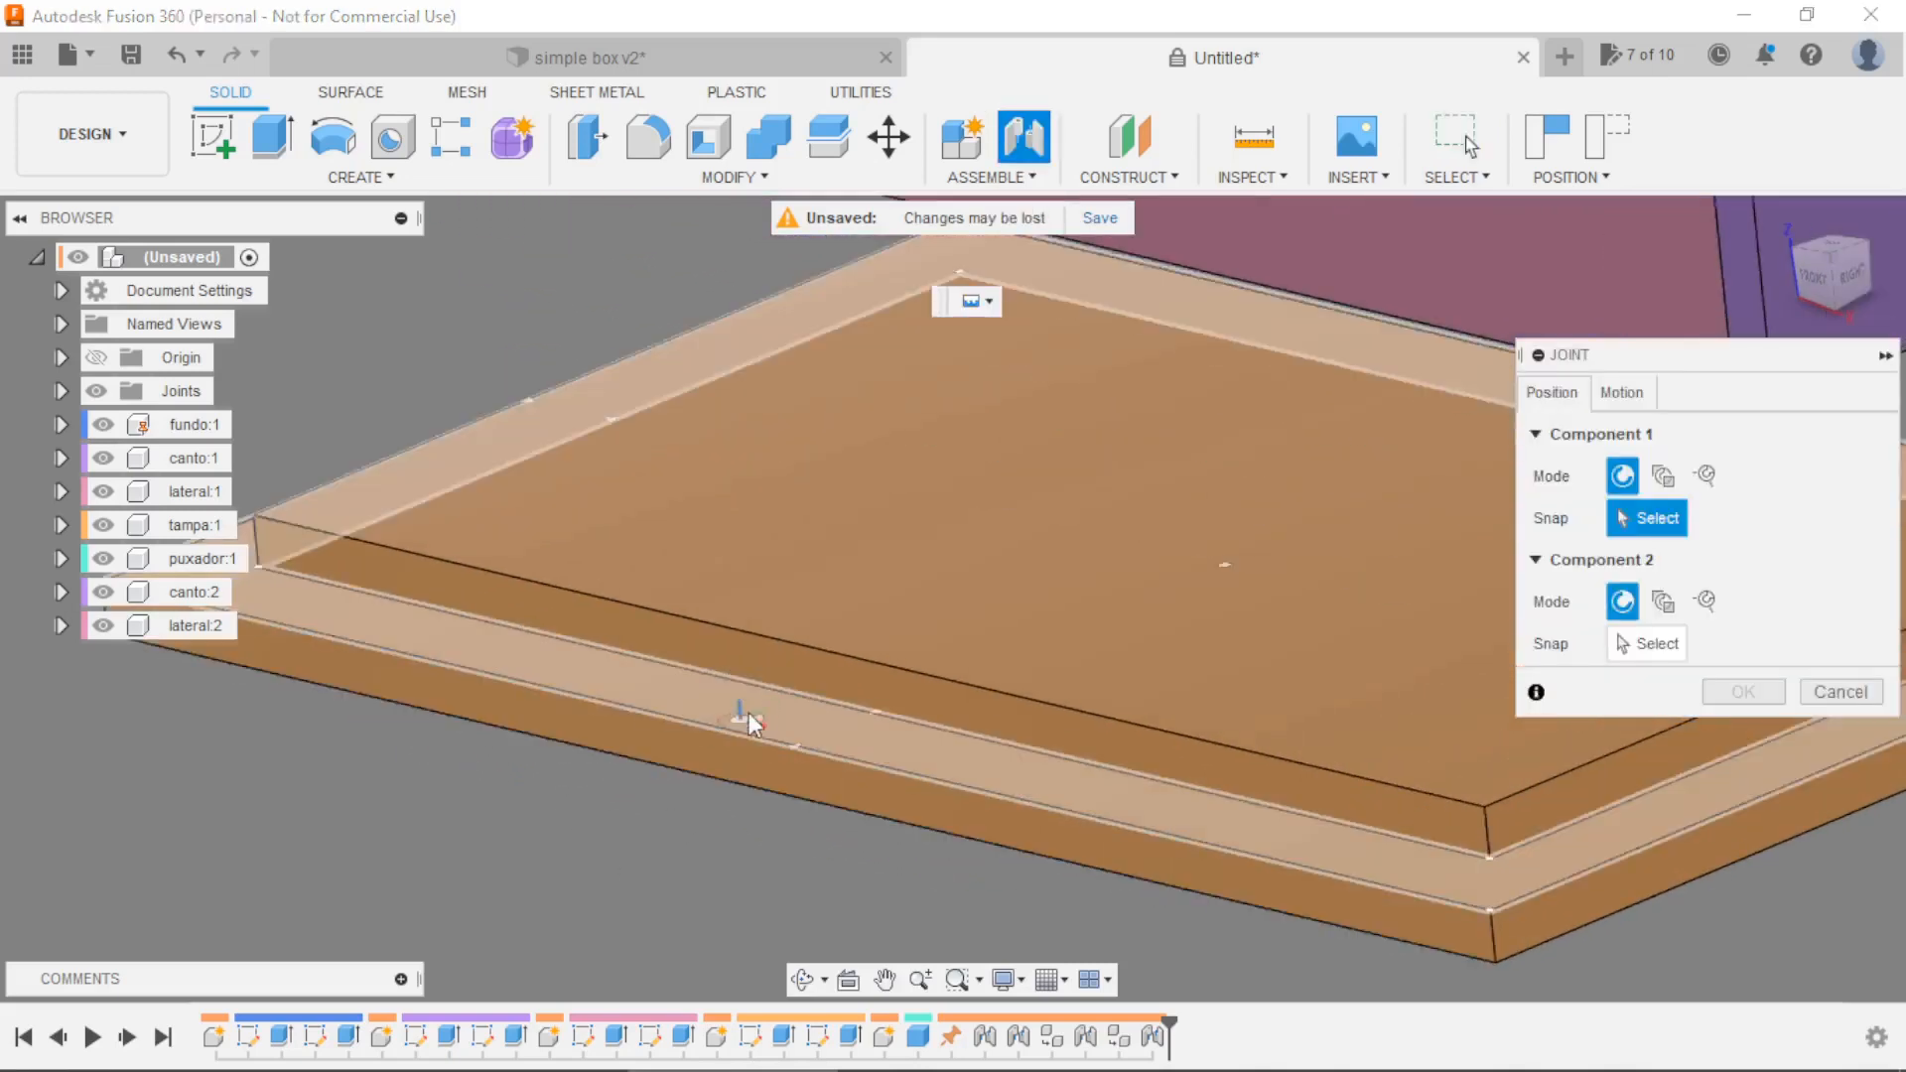
pyautogui.click(806, 739)
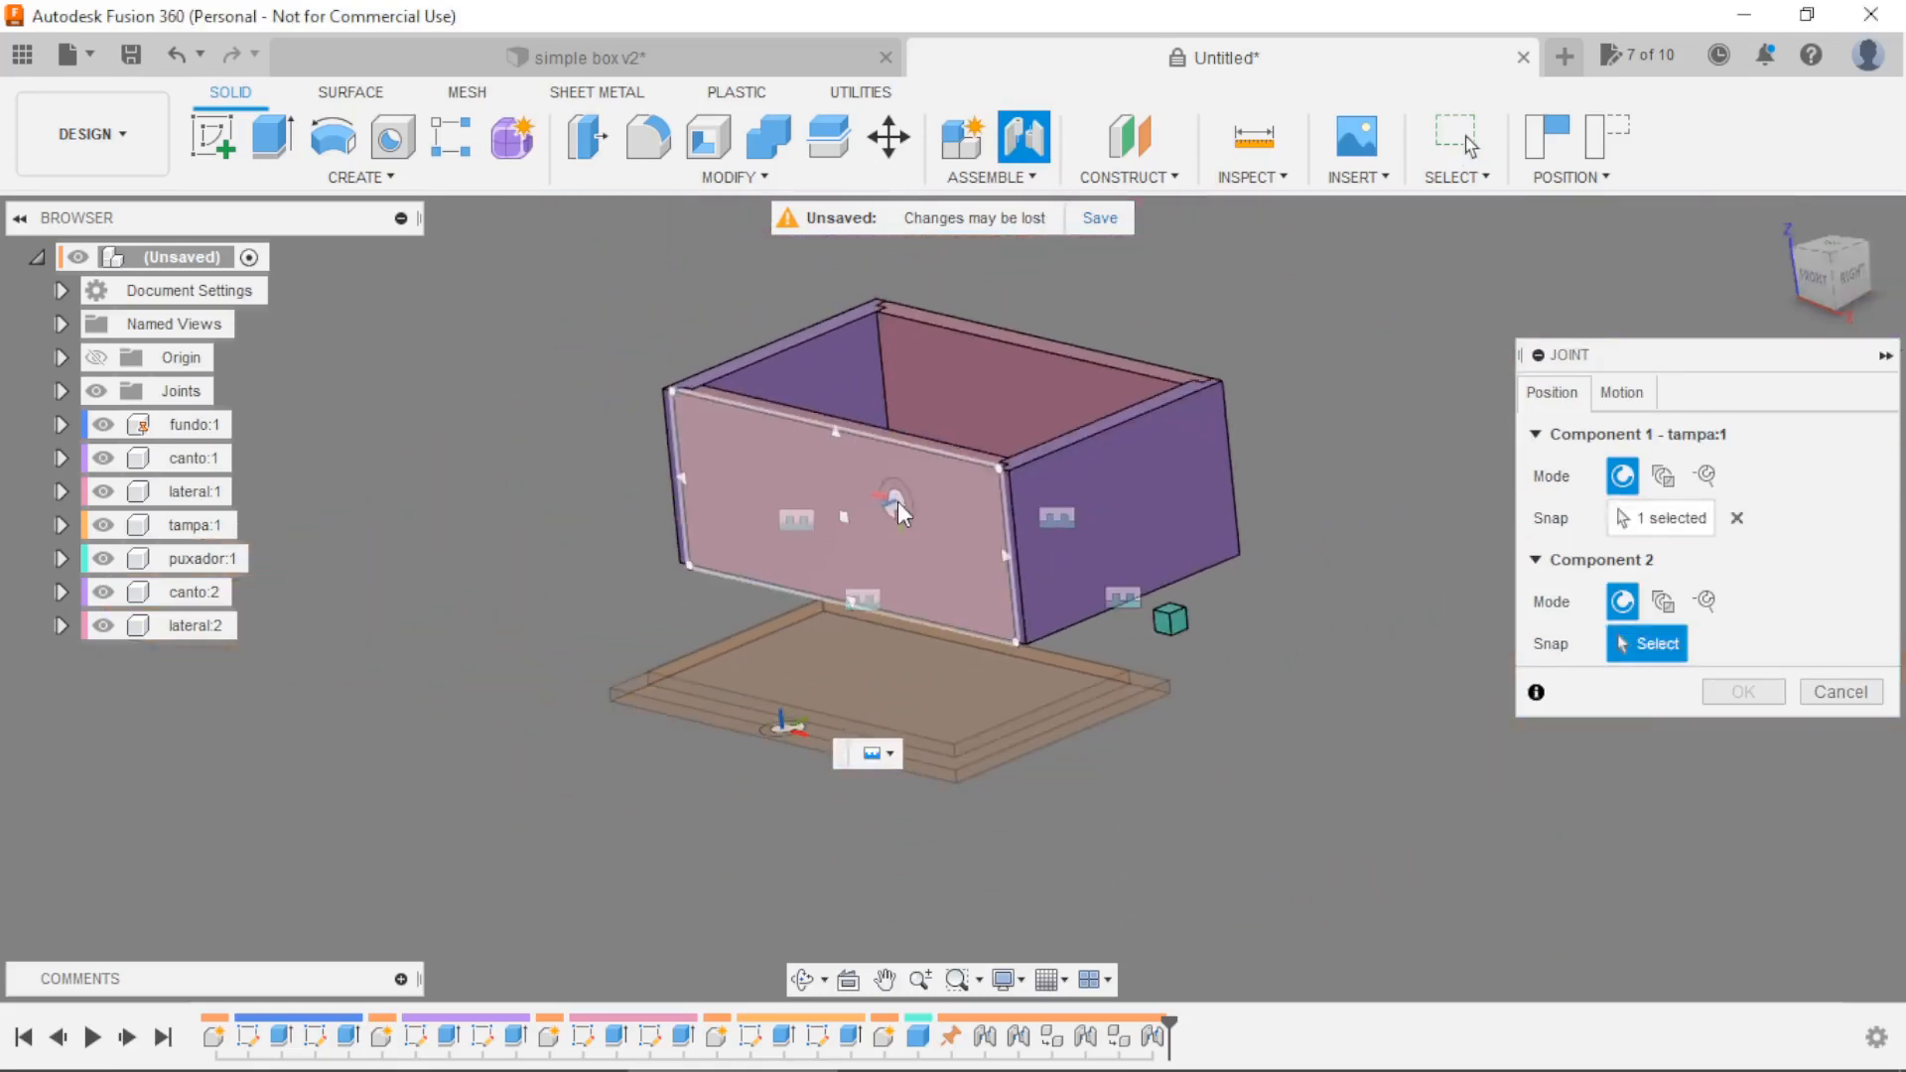
pyautogui.scroll(10, 897, 501)
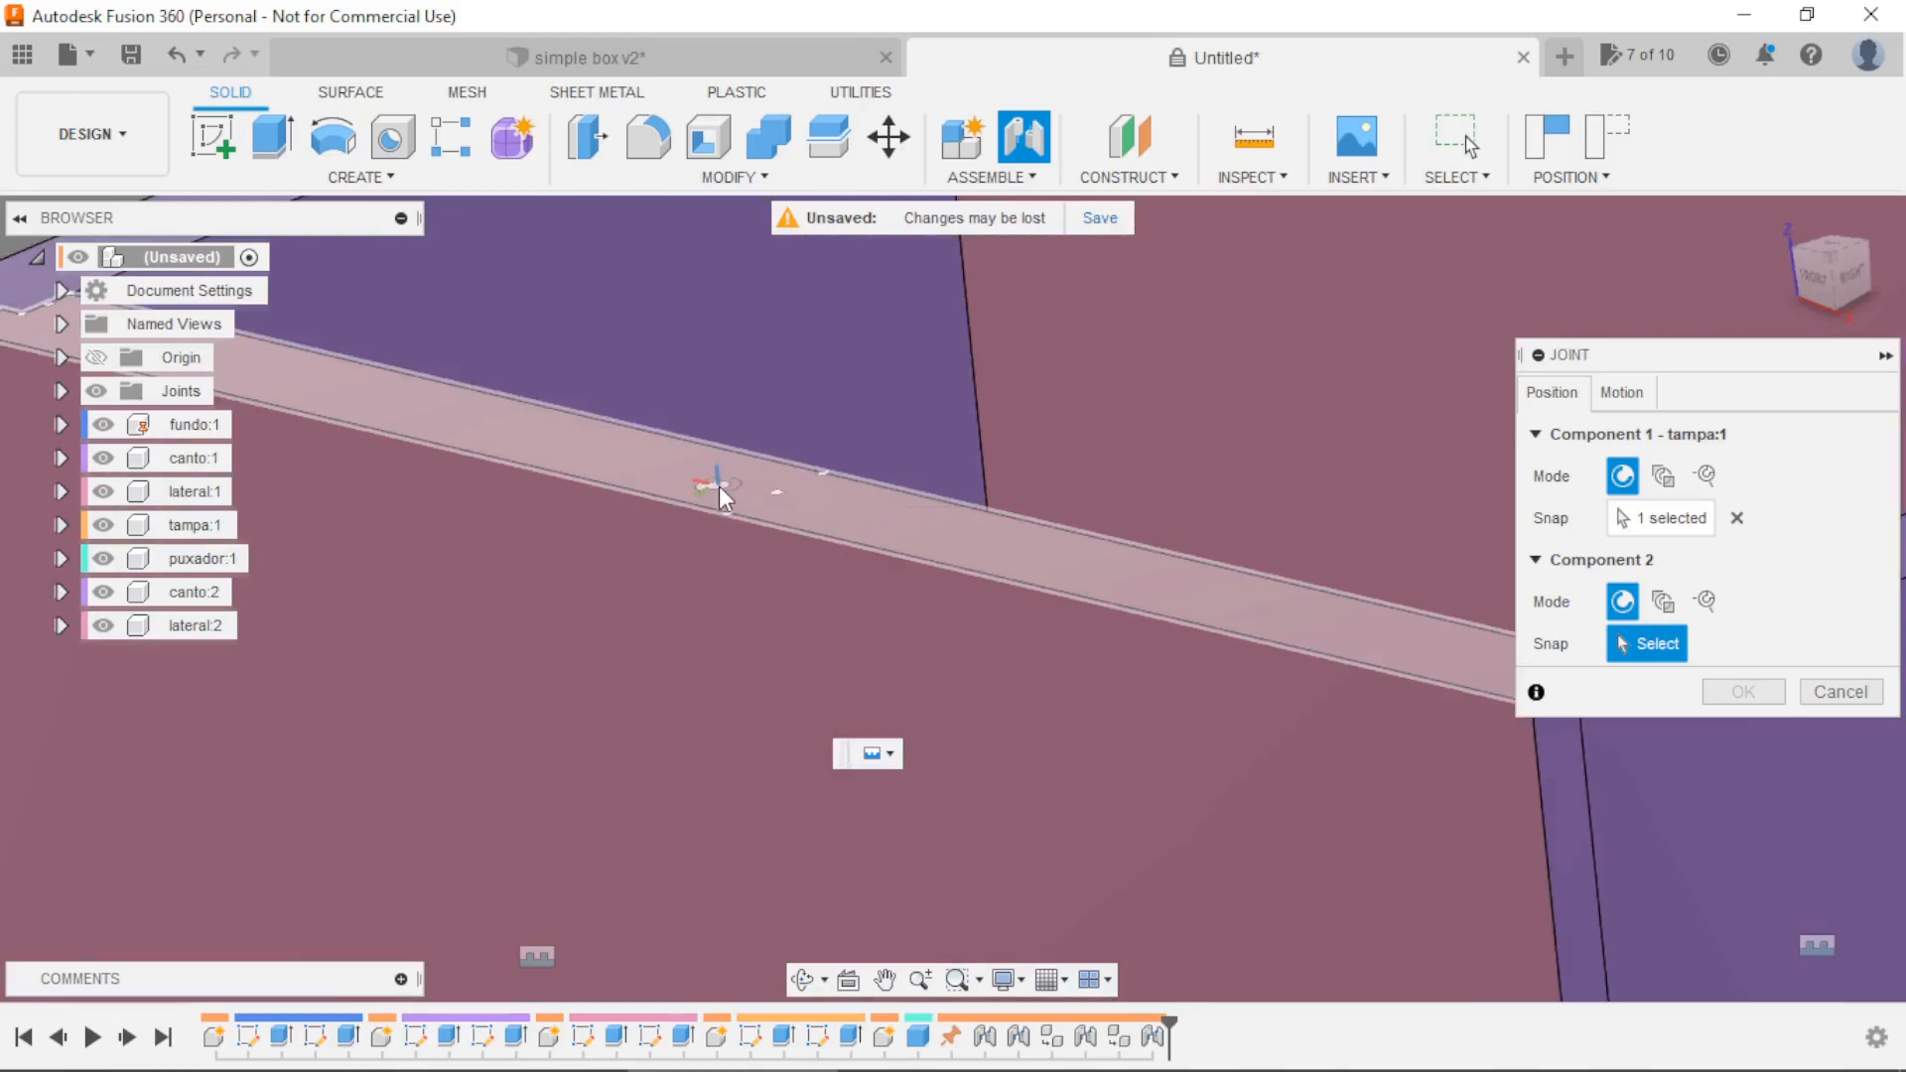
pyautogui.click(732, 504)
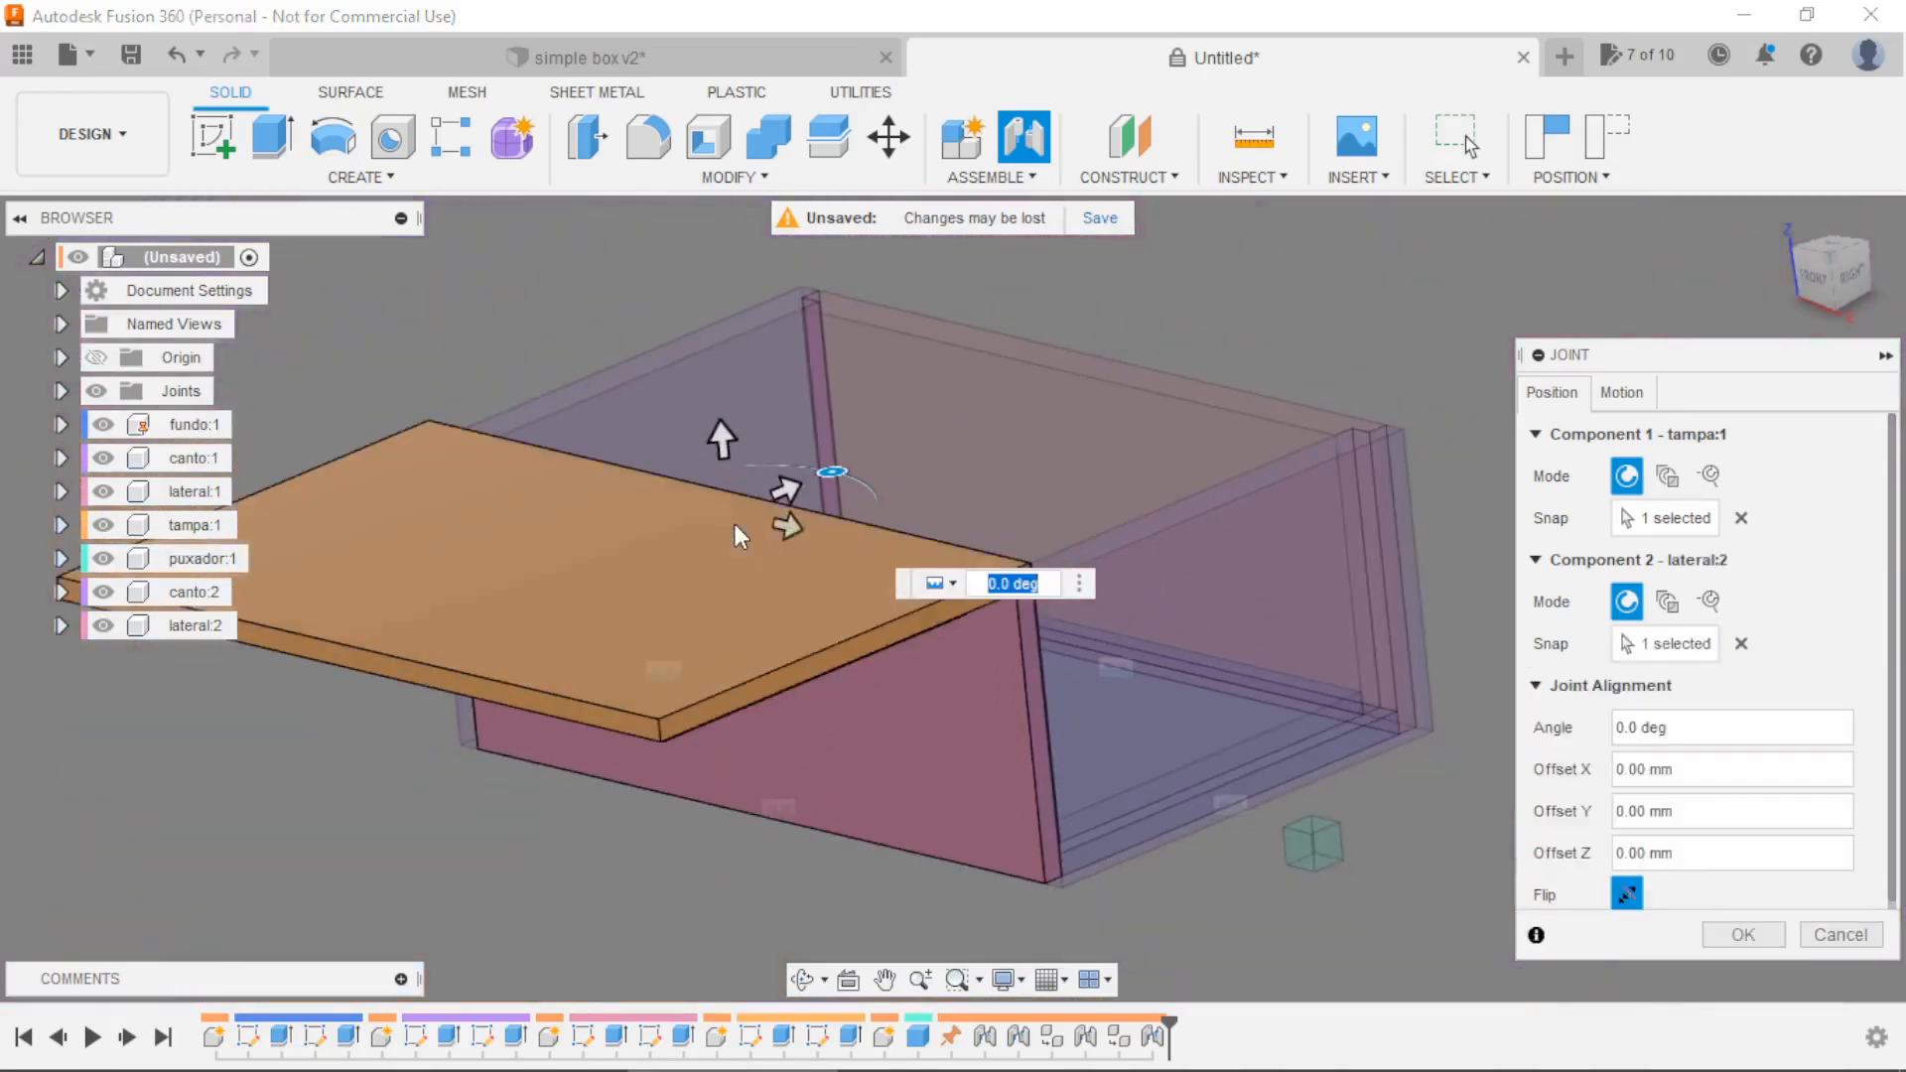
pyautogui.click(1628, 896)
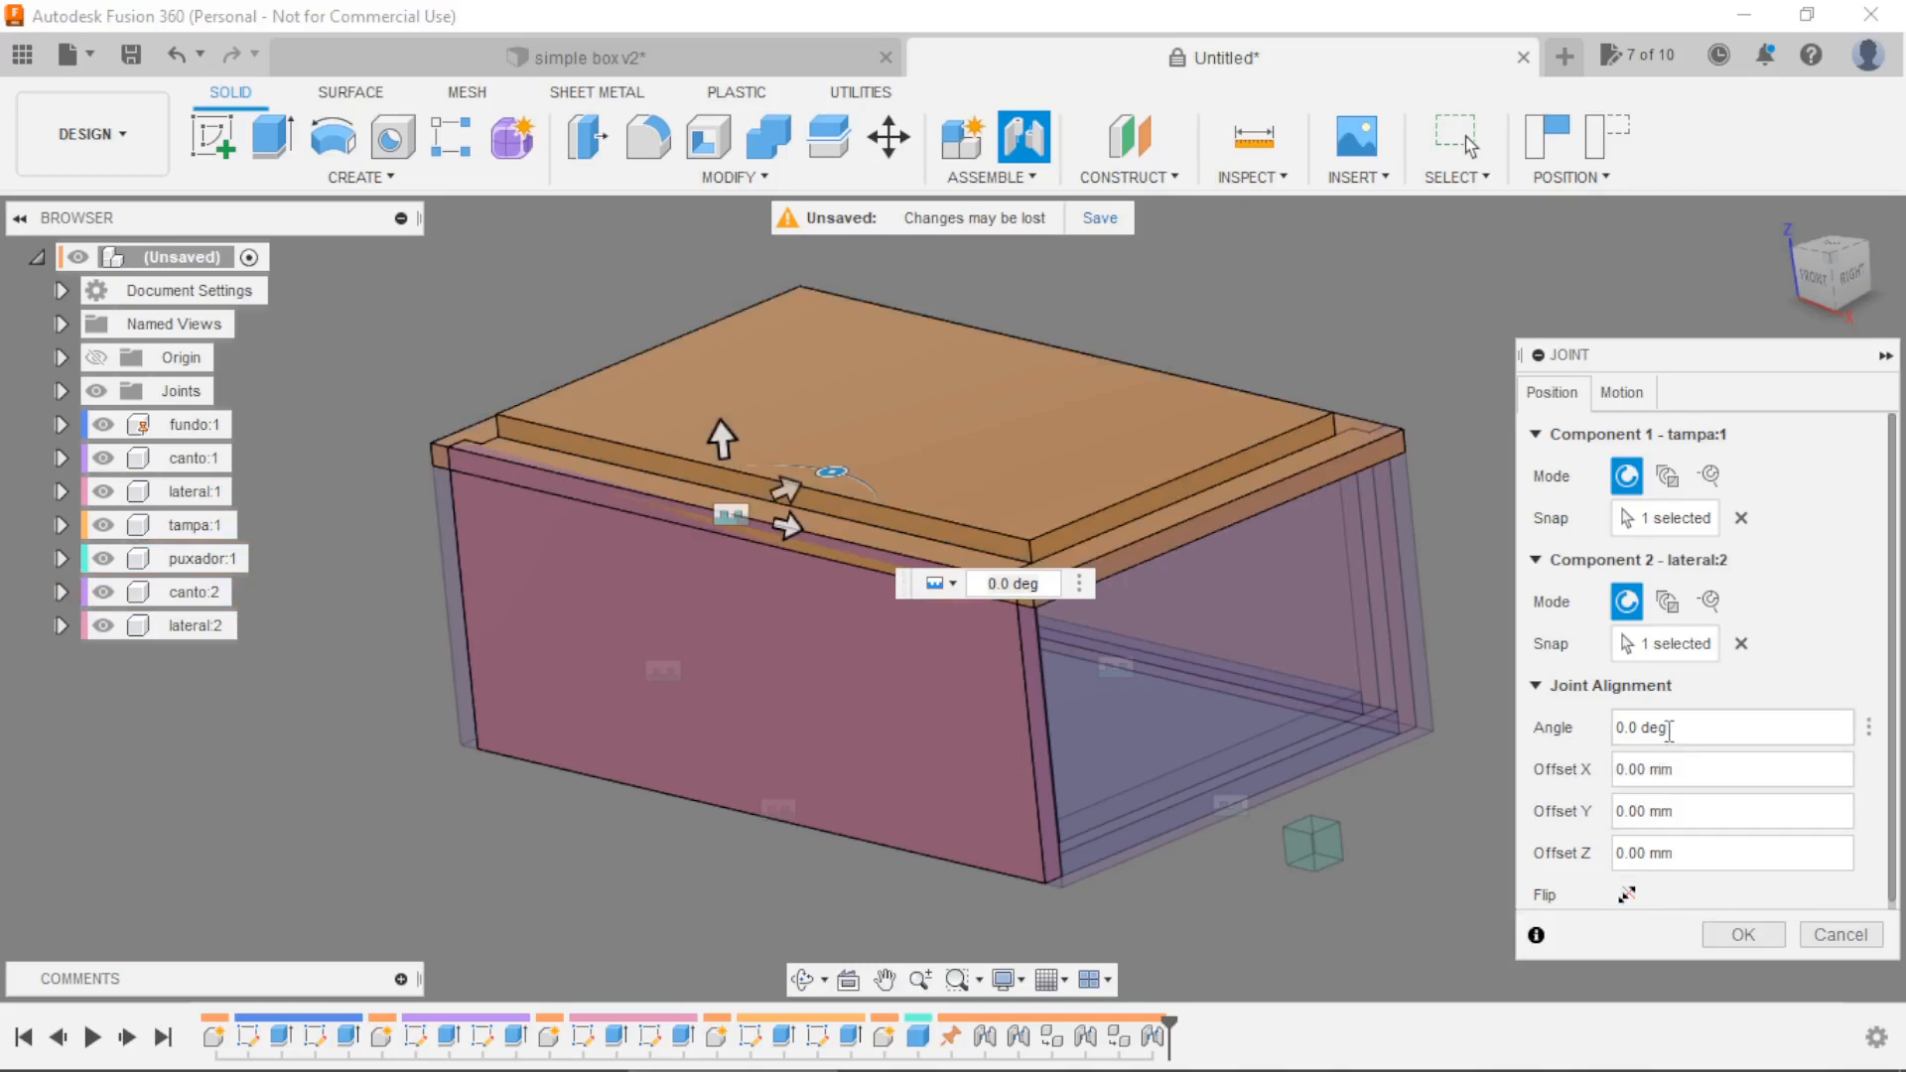
pyautogui.click(1628, 896)
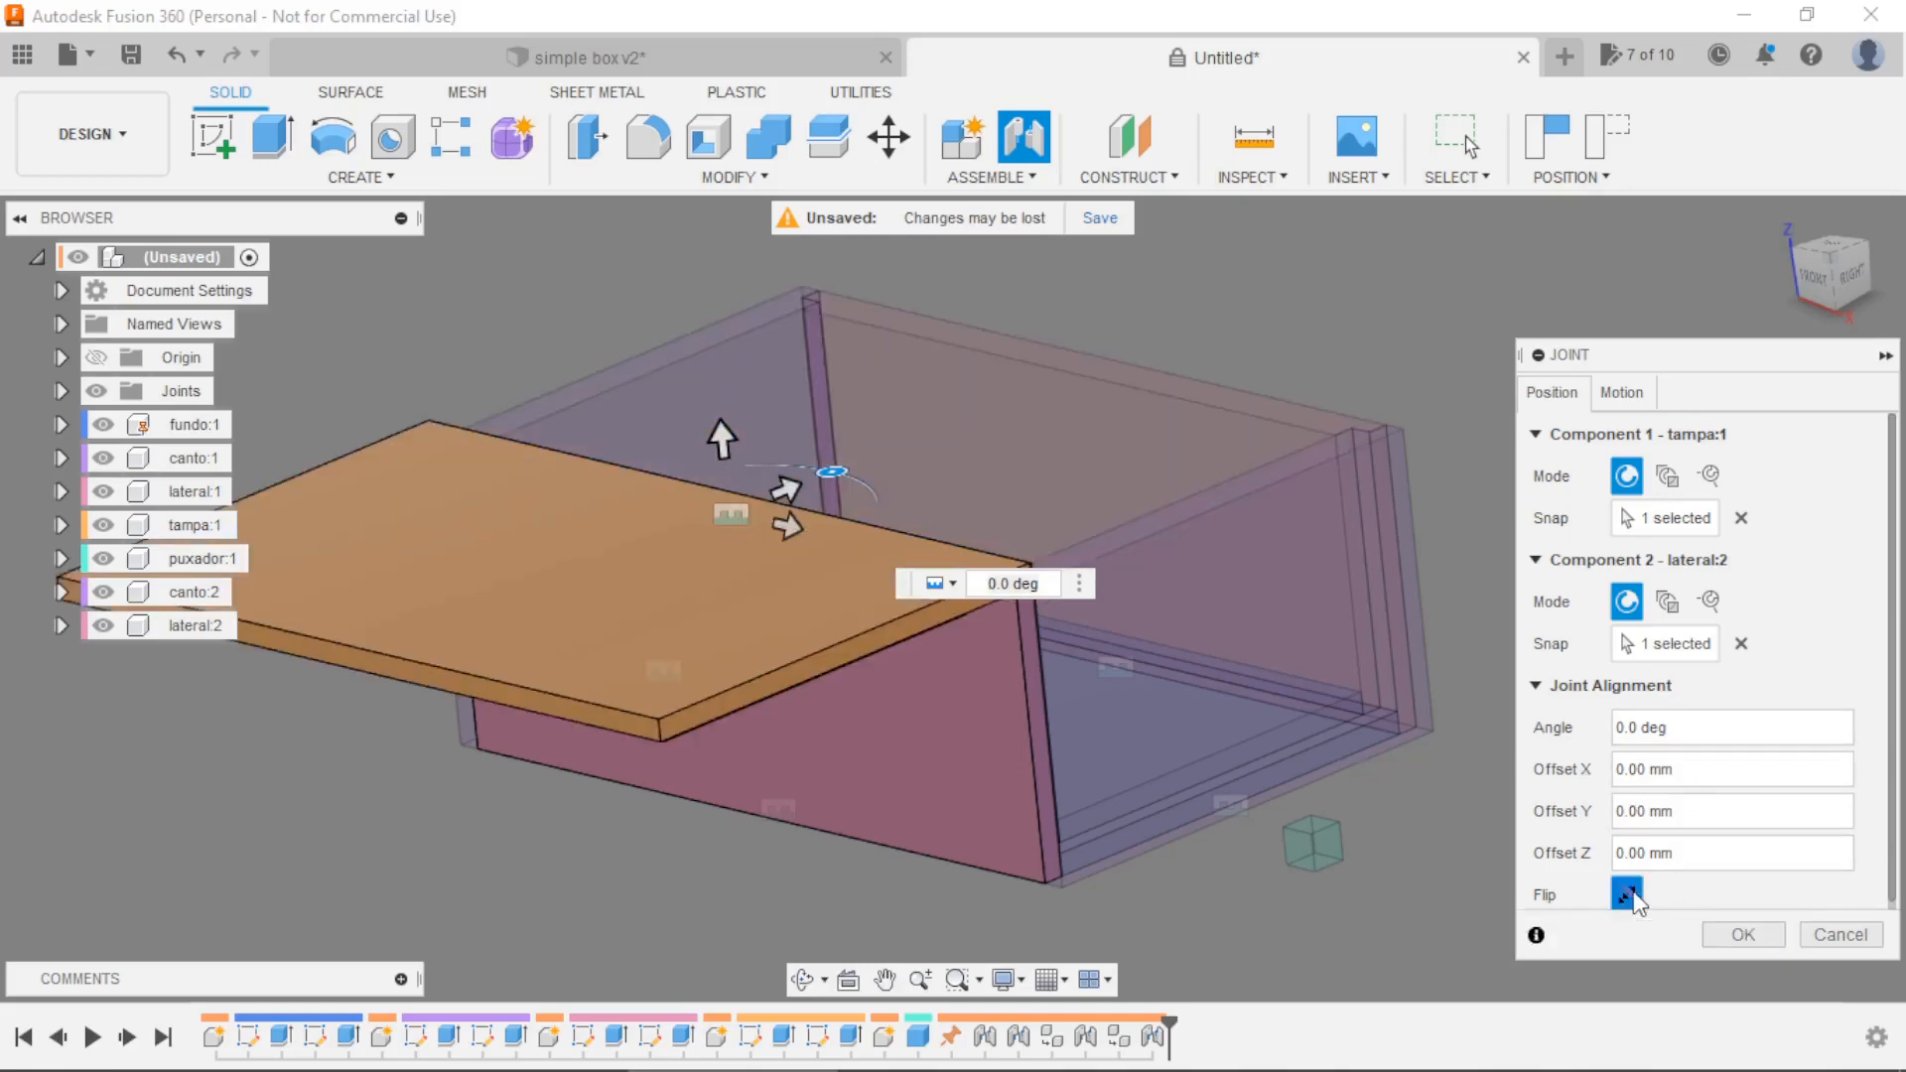
pyautogui.scroll(-2, 1002, 505)
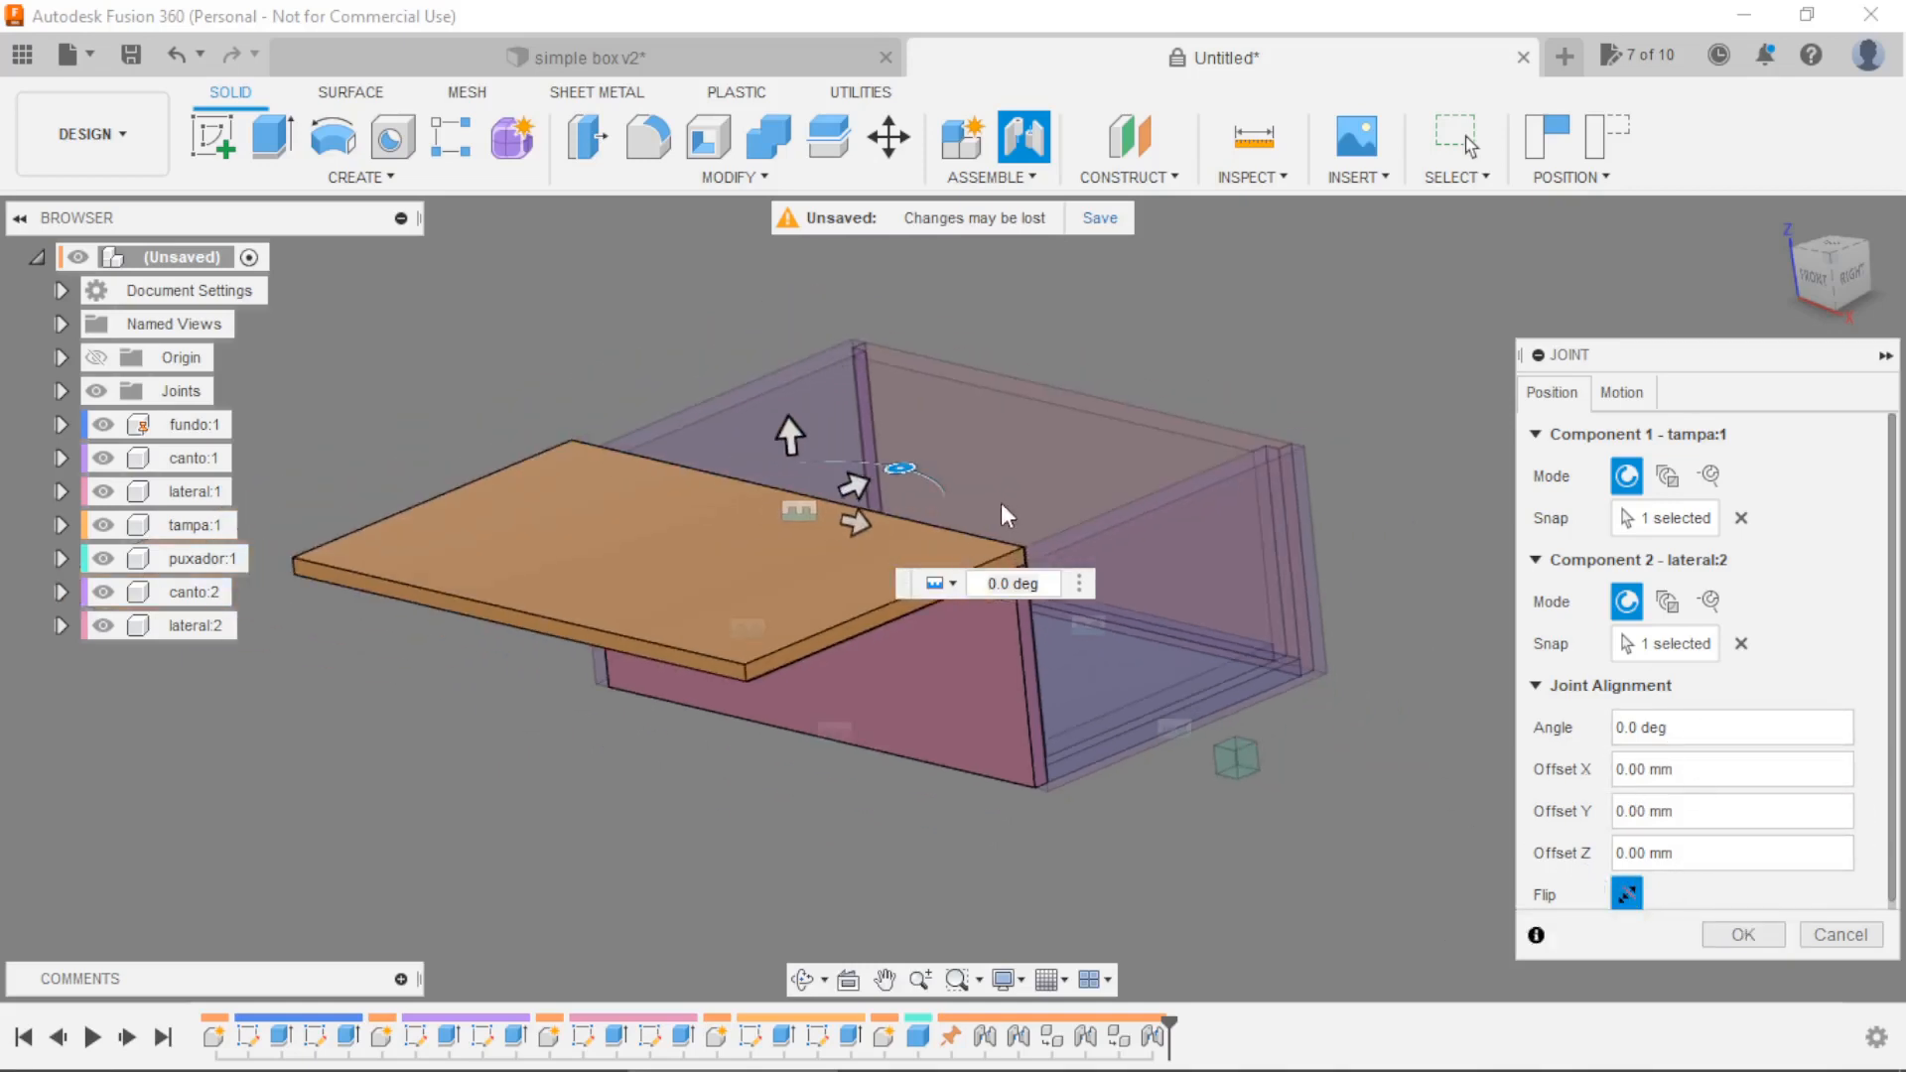
pyautogui.moveTo(893, 467); pyautogui.dragTo(858, 625)
pyautogui.write('-180')
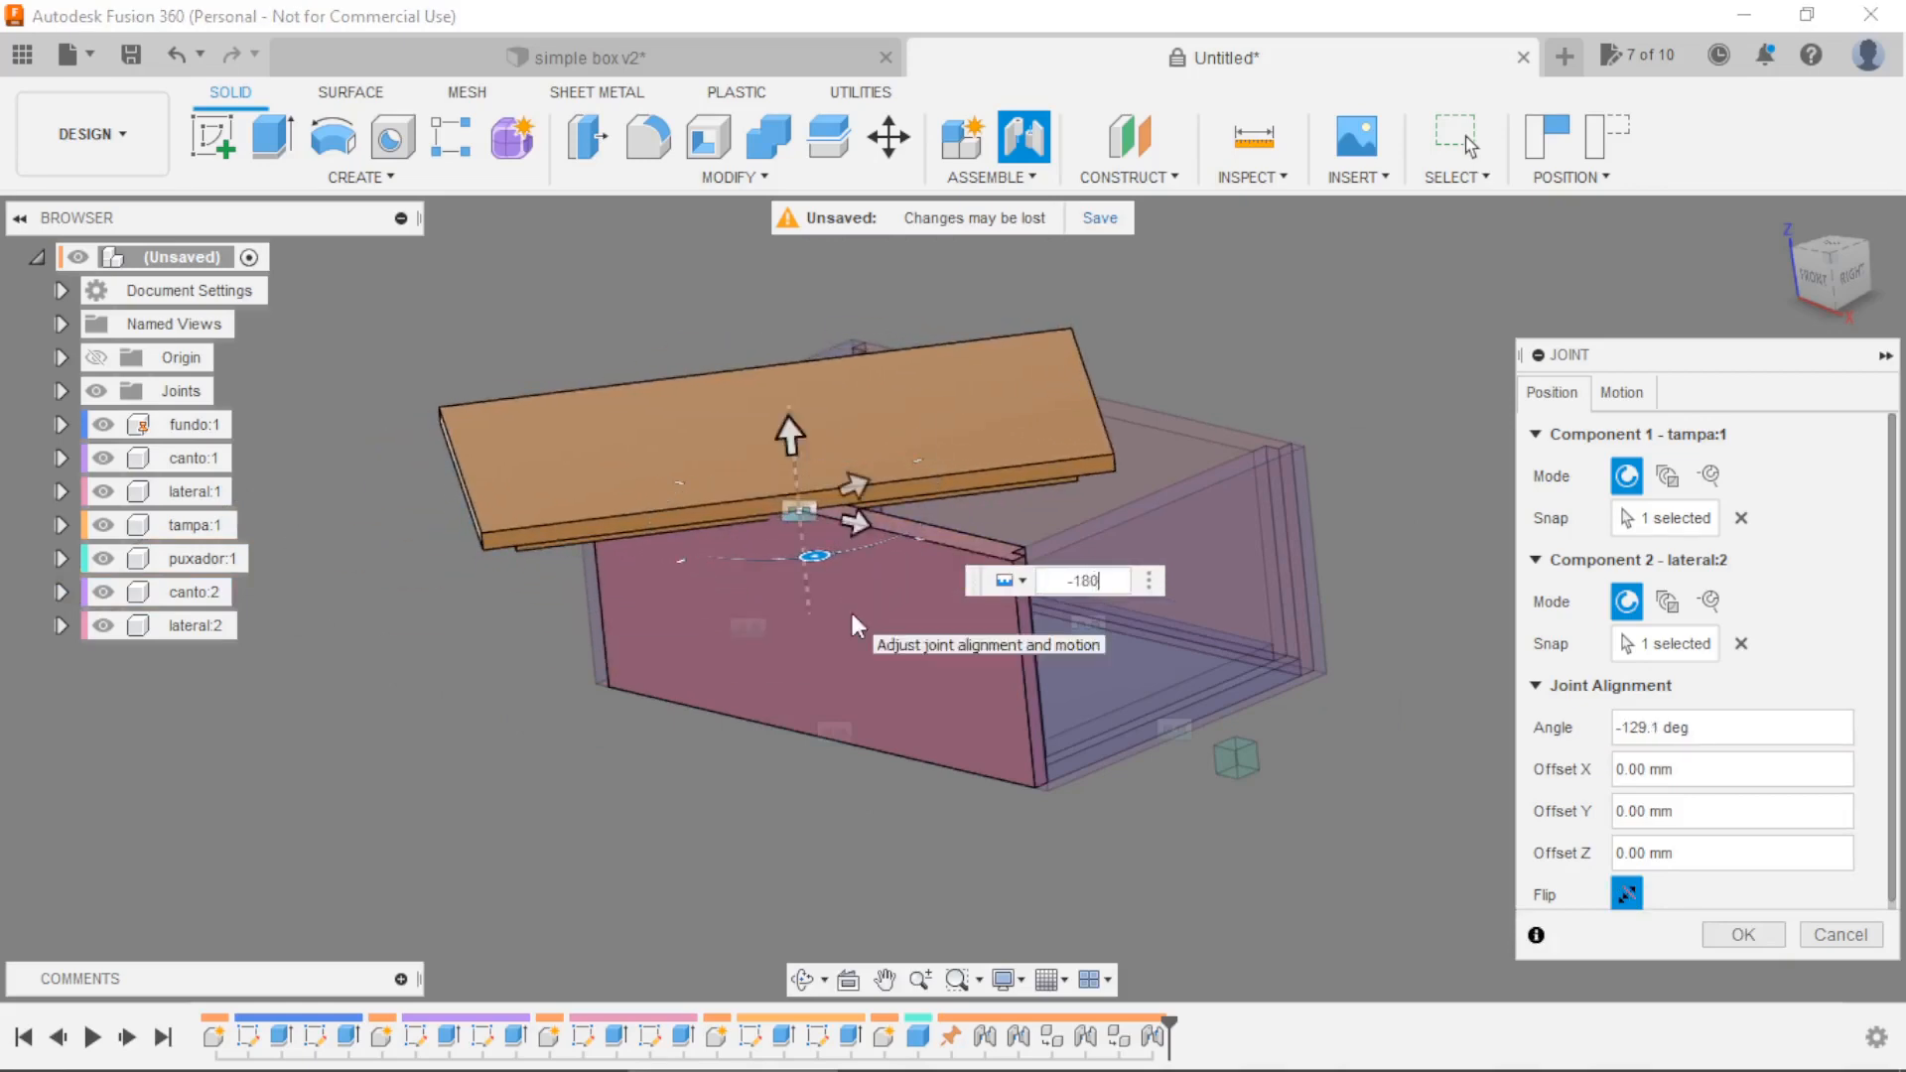
pyautogui.press('Return')
# Join the centre of the puxador's underside to the centre of the tampa's top face with a rigid joint.
pyautogui.scroll(-2, 1345, 655)
pyautogui.keyDown('shift'); pyautogui.moveTo(1344, 655); pyautogui.dragTo(1385, 684, button='middle'); pyautogui.keyUp('shift')
pyautogui.scroll(3, 1215, 635)
pyautogui.scroll(3, 1194, 721)
pyautogui.keyDown('shift'); pyautogui.moveTo(1193, 723); pyautogui.dragTo(1173, 687, button='middle'); pyautogui.keyUp('shift')
pyautogui.scroll(4, 1191, 735)
pyautogui.scroll(2, 1152, 711)
pyautogui.press('j')
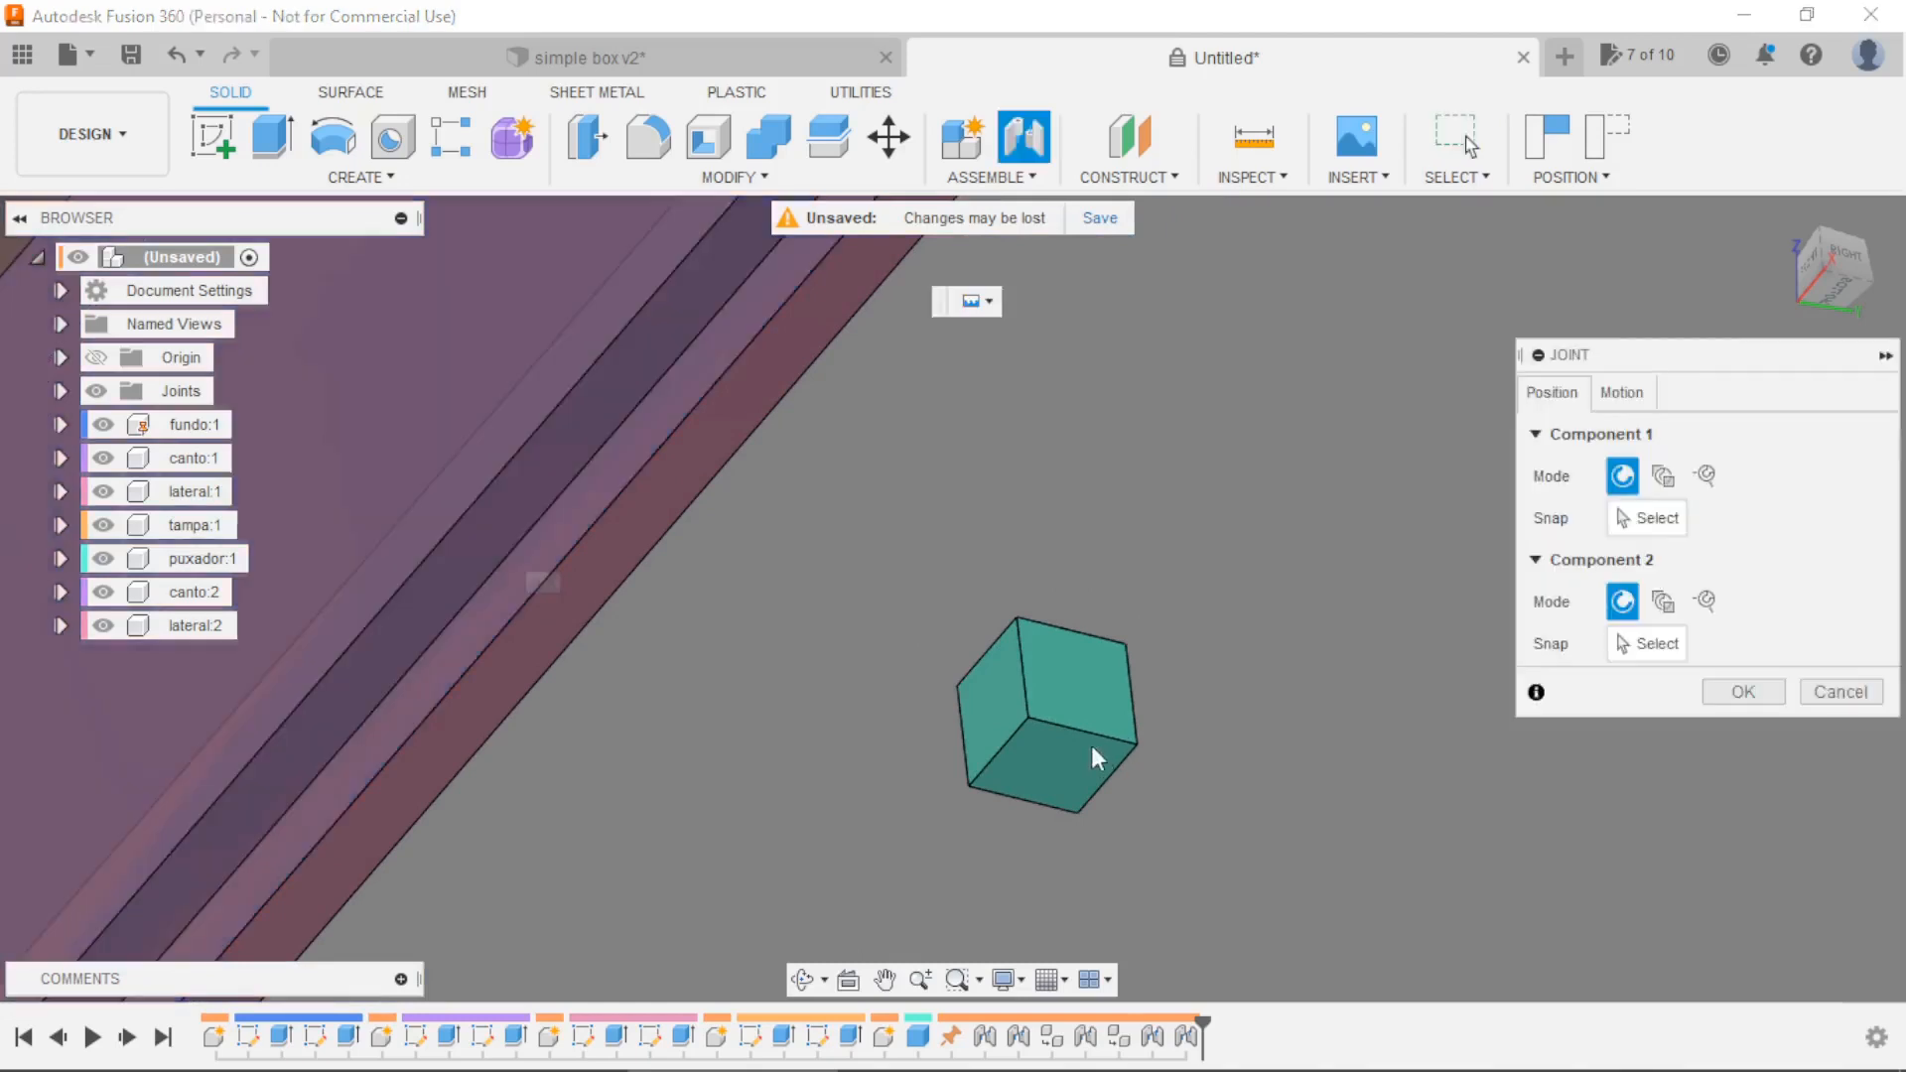
pyautogui.click(1075, 761)
pyautogui.keyDown('shift'); pyautogui.moveTo(1069, 764); pyautogui.dragTo(1004, 697, button='middle'); pyautogui.keyUp('shift')
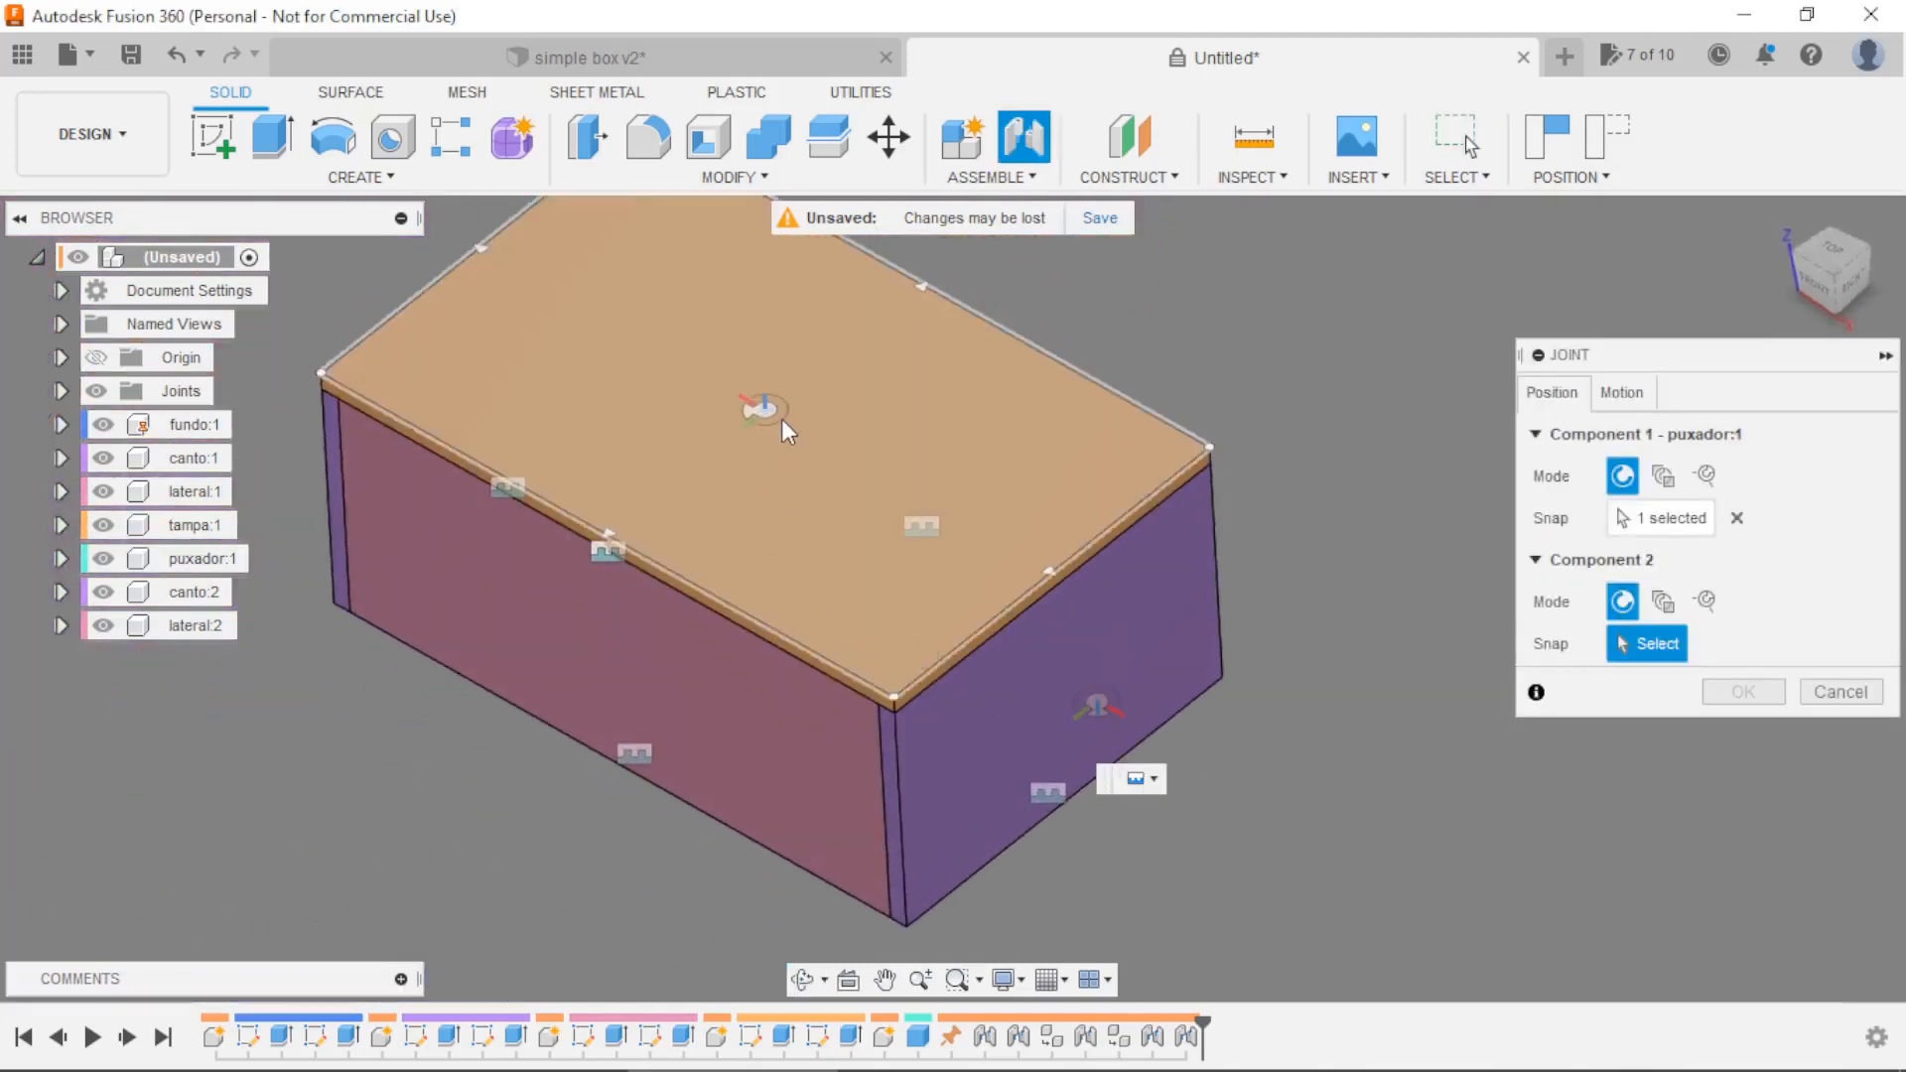
pyautogui.click(782, 419)
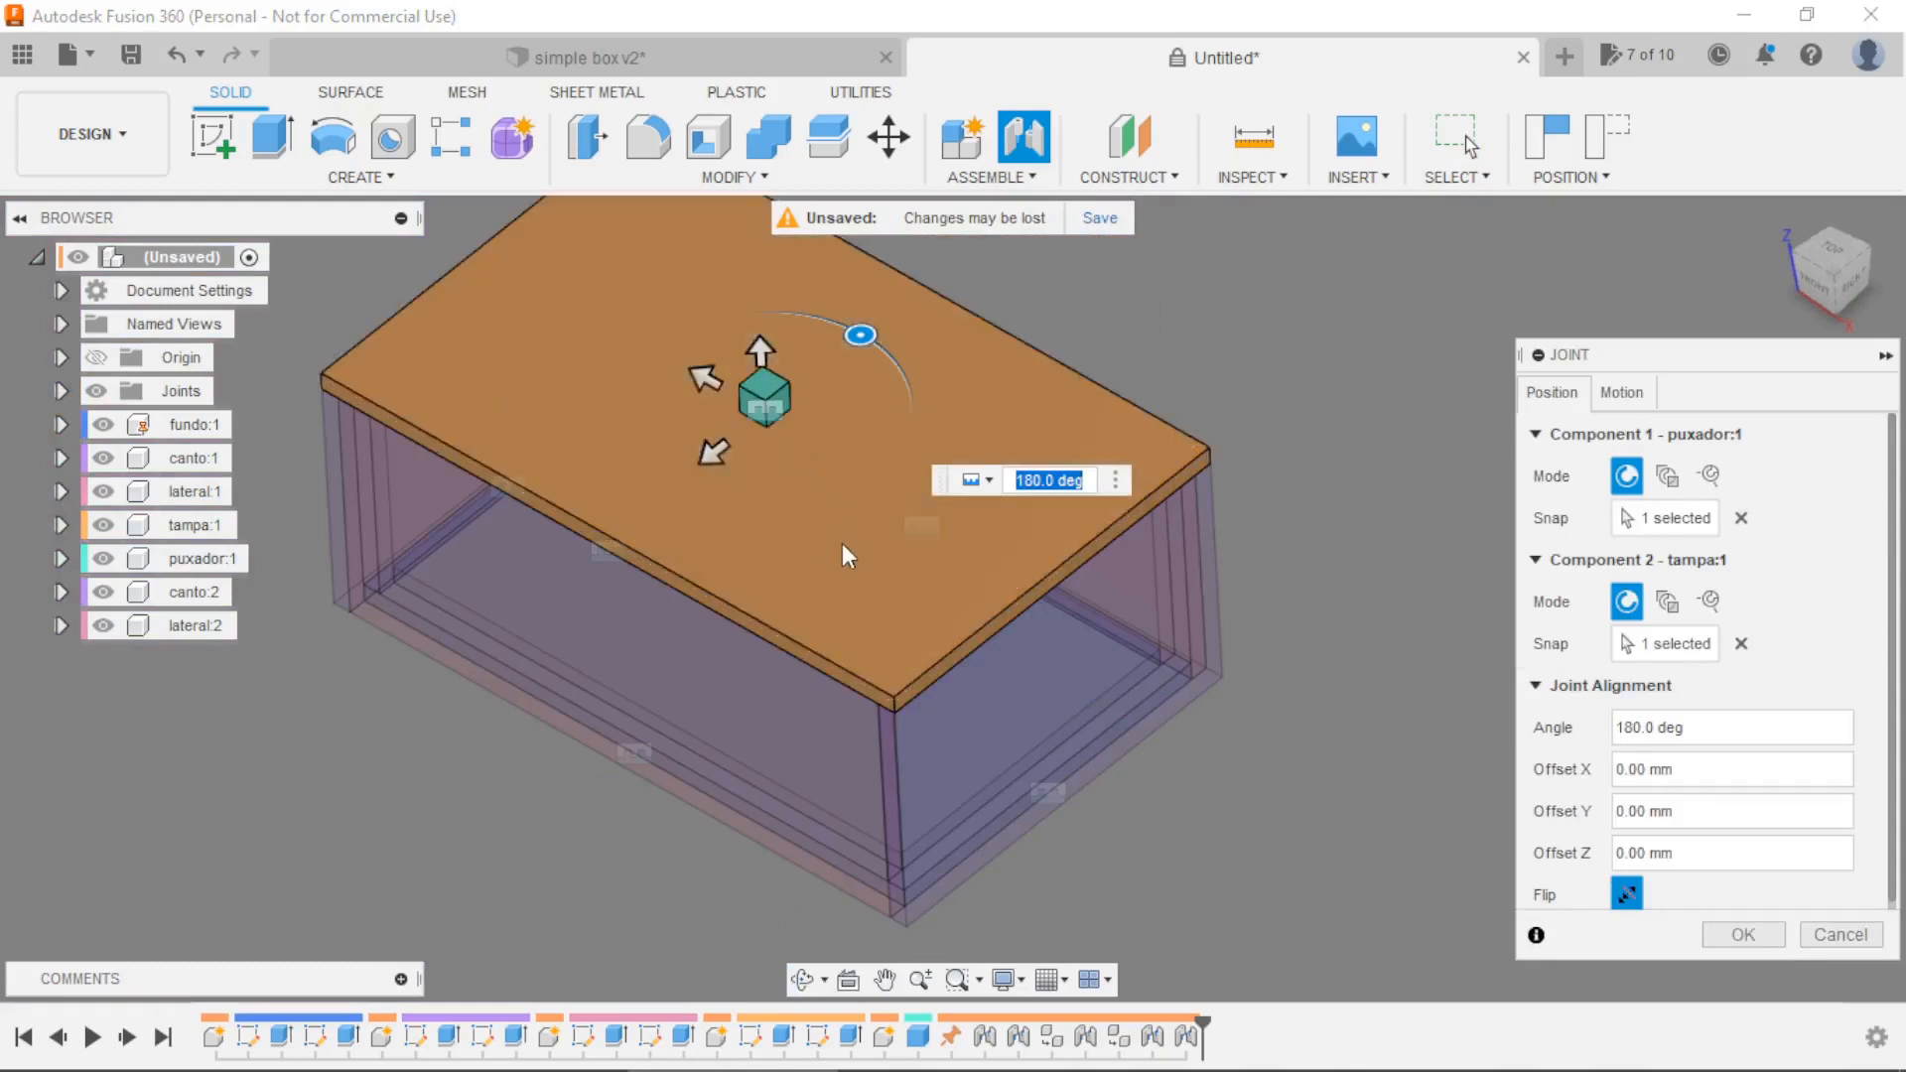
pyautogui.keyDown('shift'); pyautogui.moveTo(842, 544); pyautogui.dragTo(838, 509, button='middle'); pyautogui.keyUp('shift')
pyautogui.click(1752, 935)
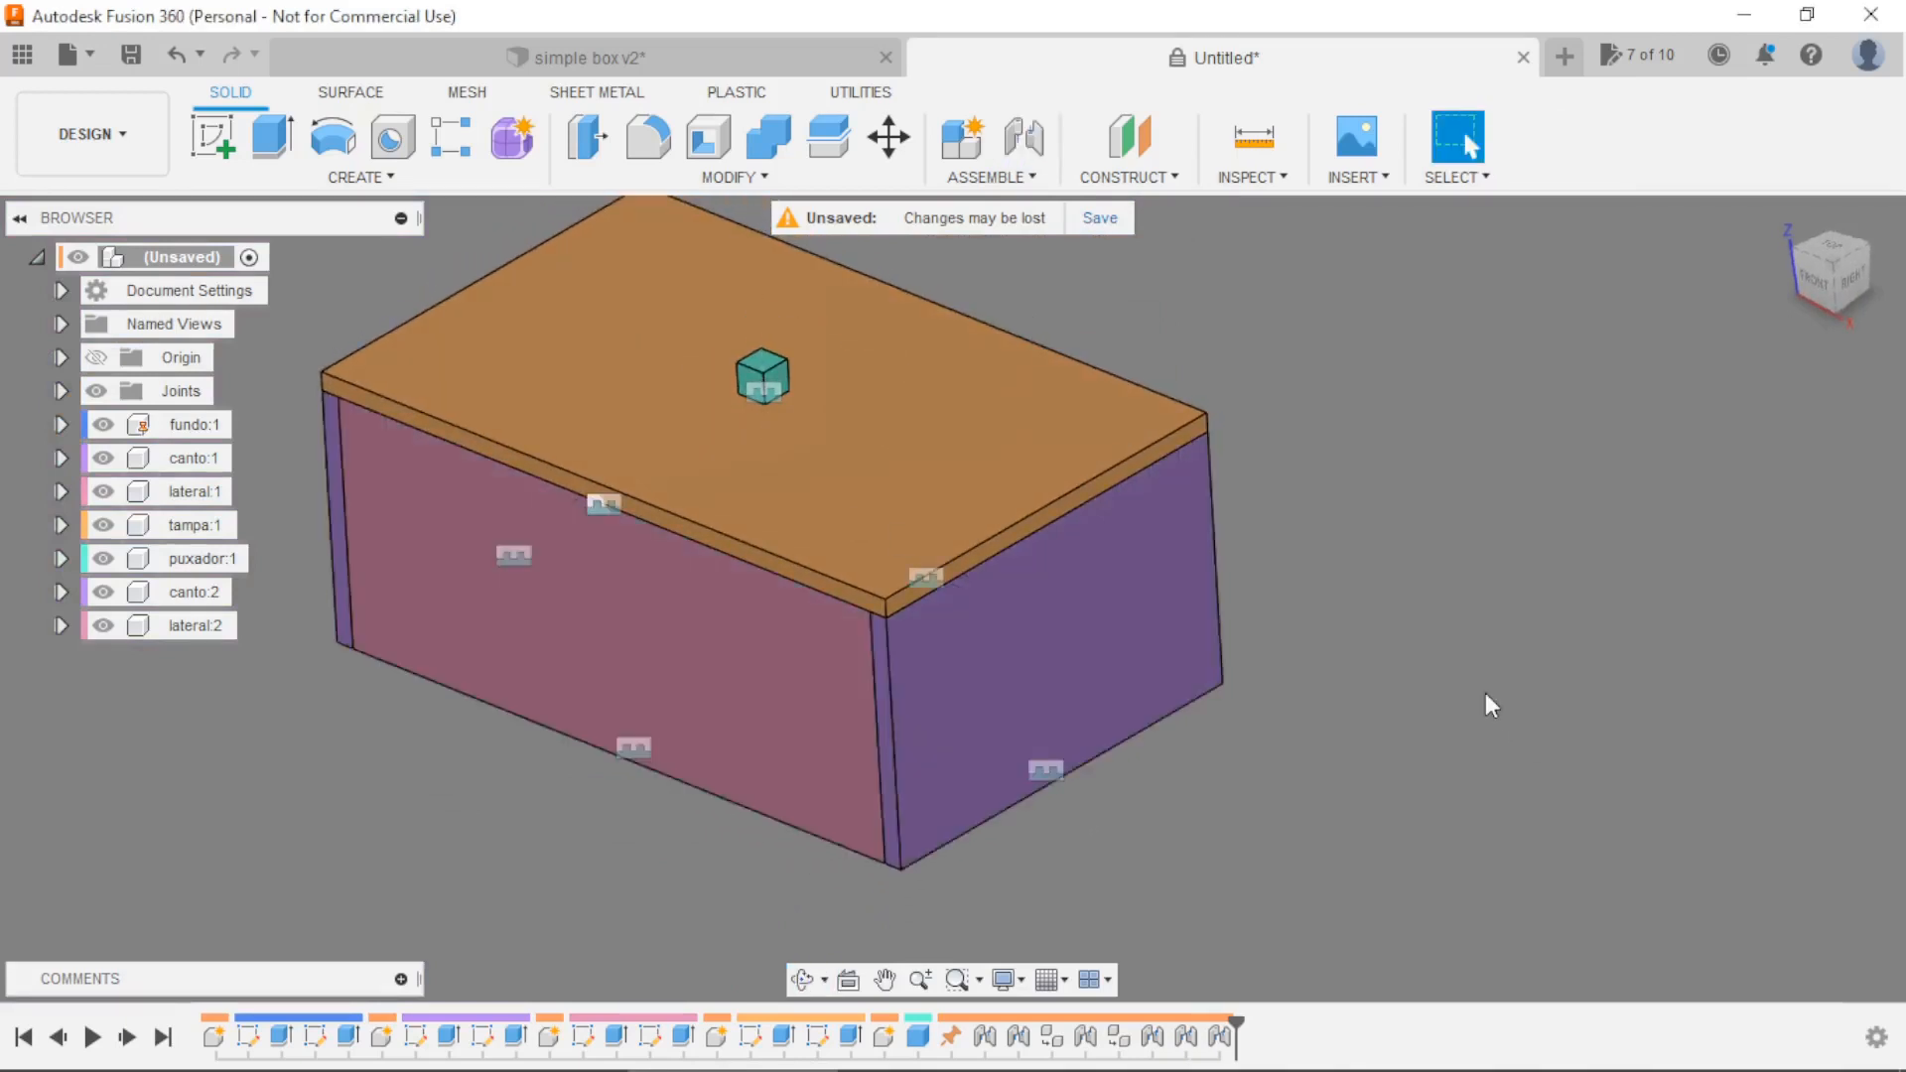
# Hide all joint markers on the assembled box.
pyautogui.scroll(-3, 1489, 715)
pyautogui.keyDown('shift'); pyautogui.moveTo(1504, 759); pyautogui.dragTo(1385, 733, button='middle'); pyautogui.keyUp('shift')
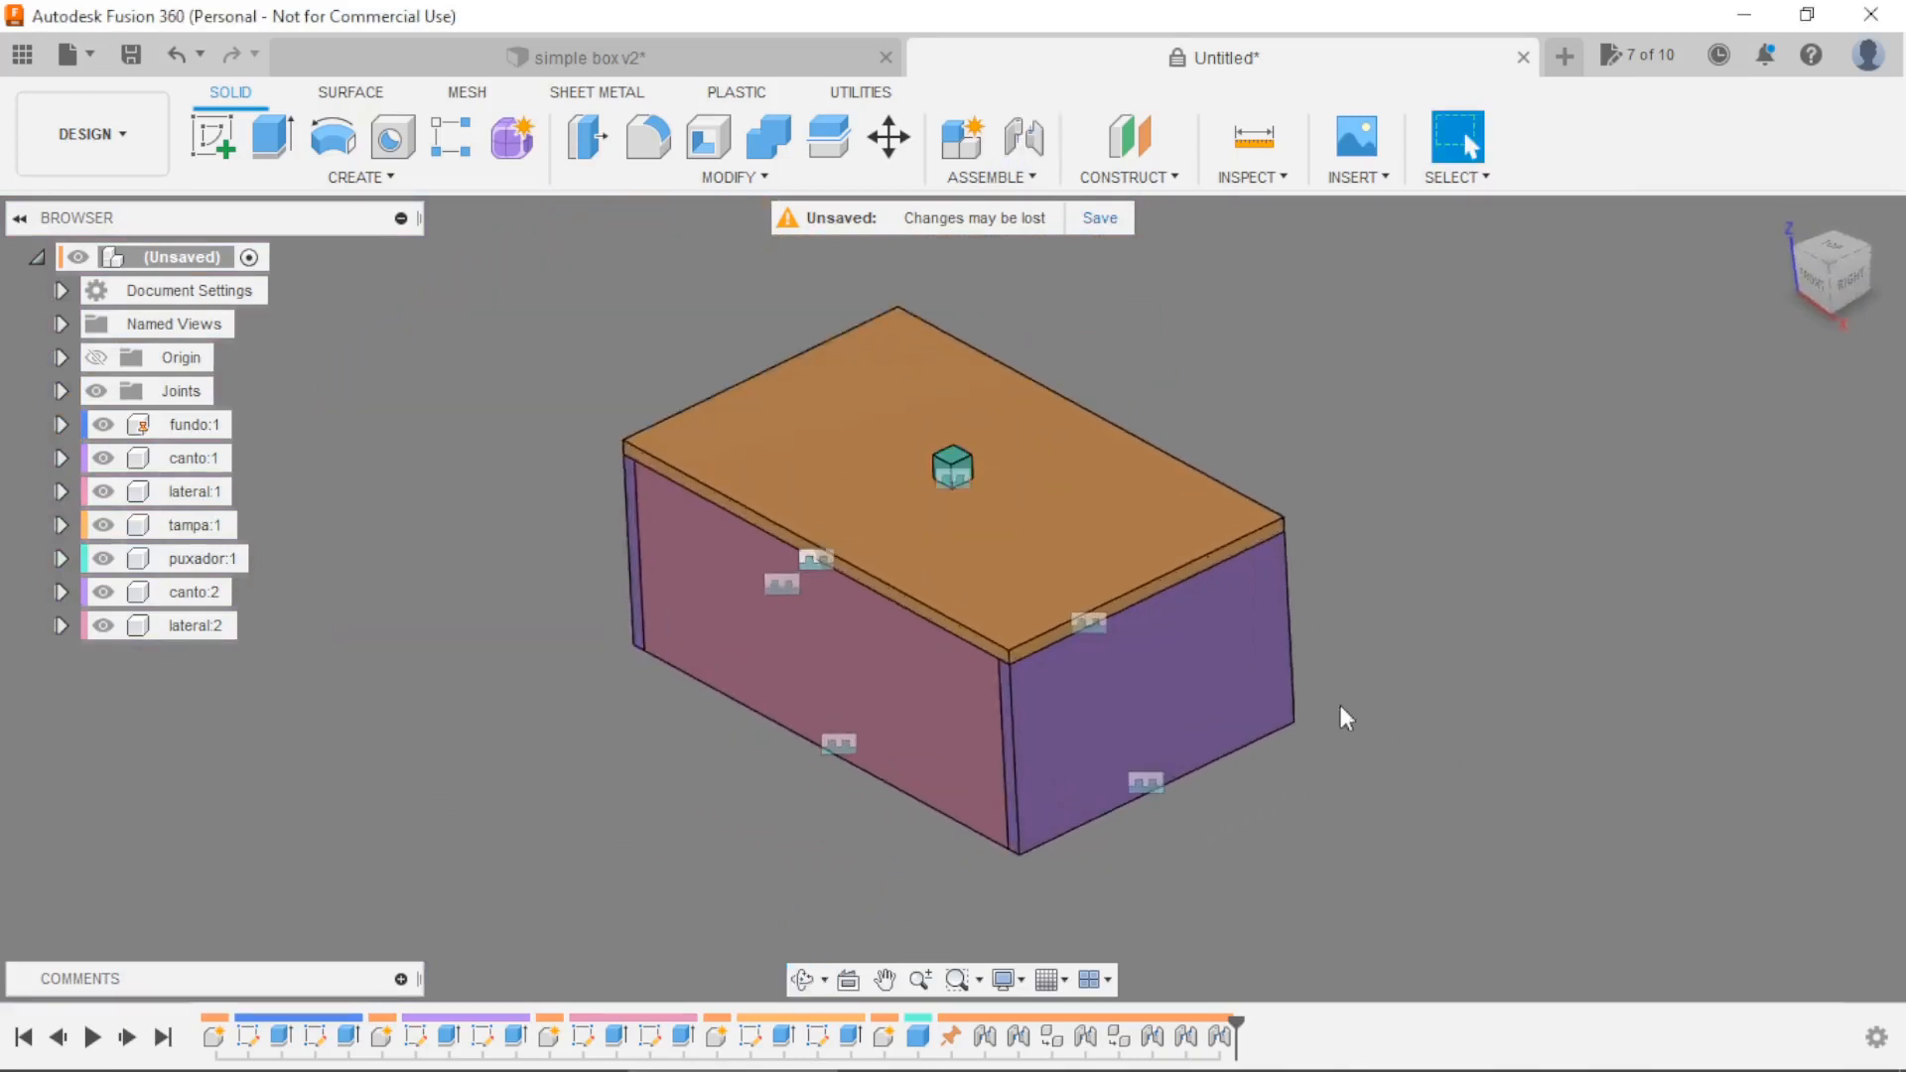
pyautogui.click(96, 392)
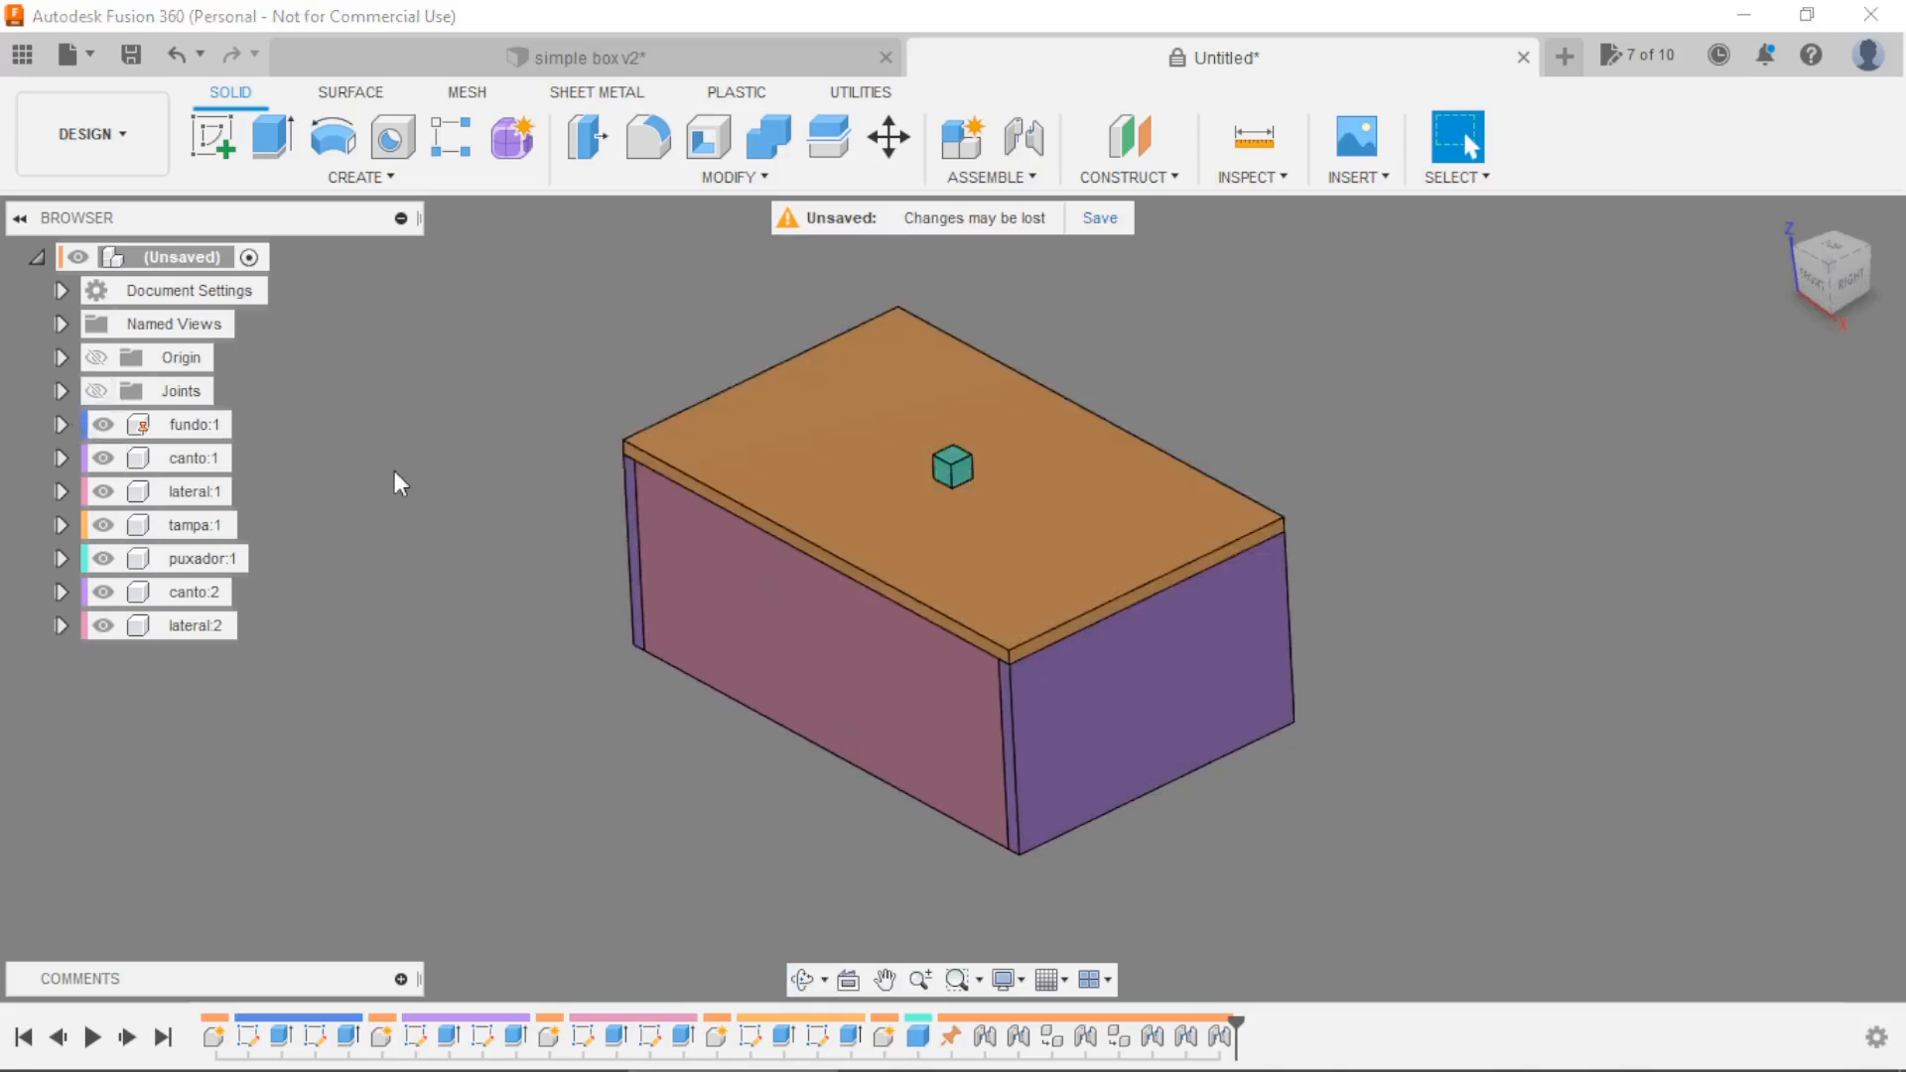
pyautogui.scroll(-2, 730, 626)
pyautogui.scroll(2, 1338, 566)
pyautogui.scroll(1, 1239, 497)
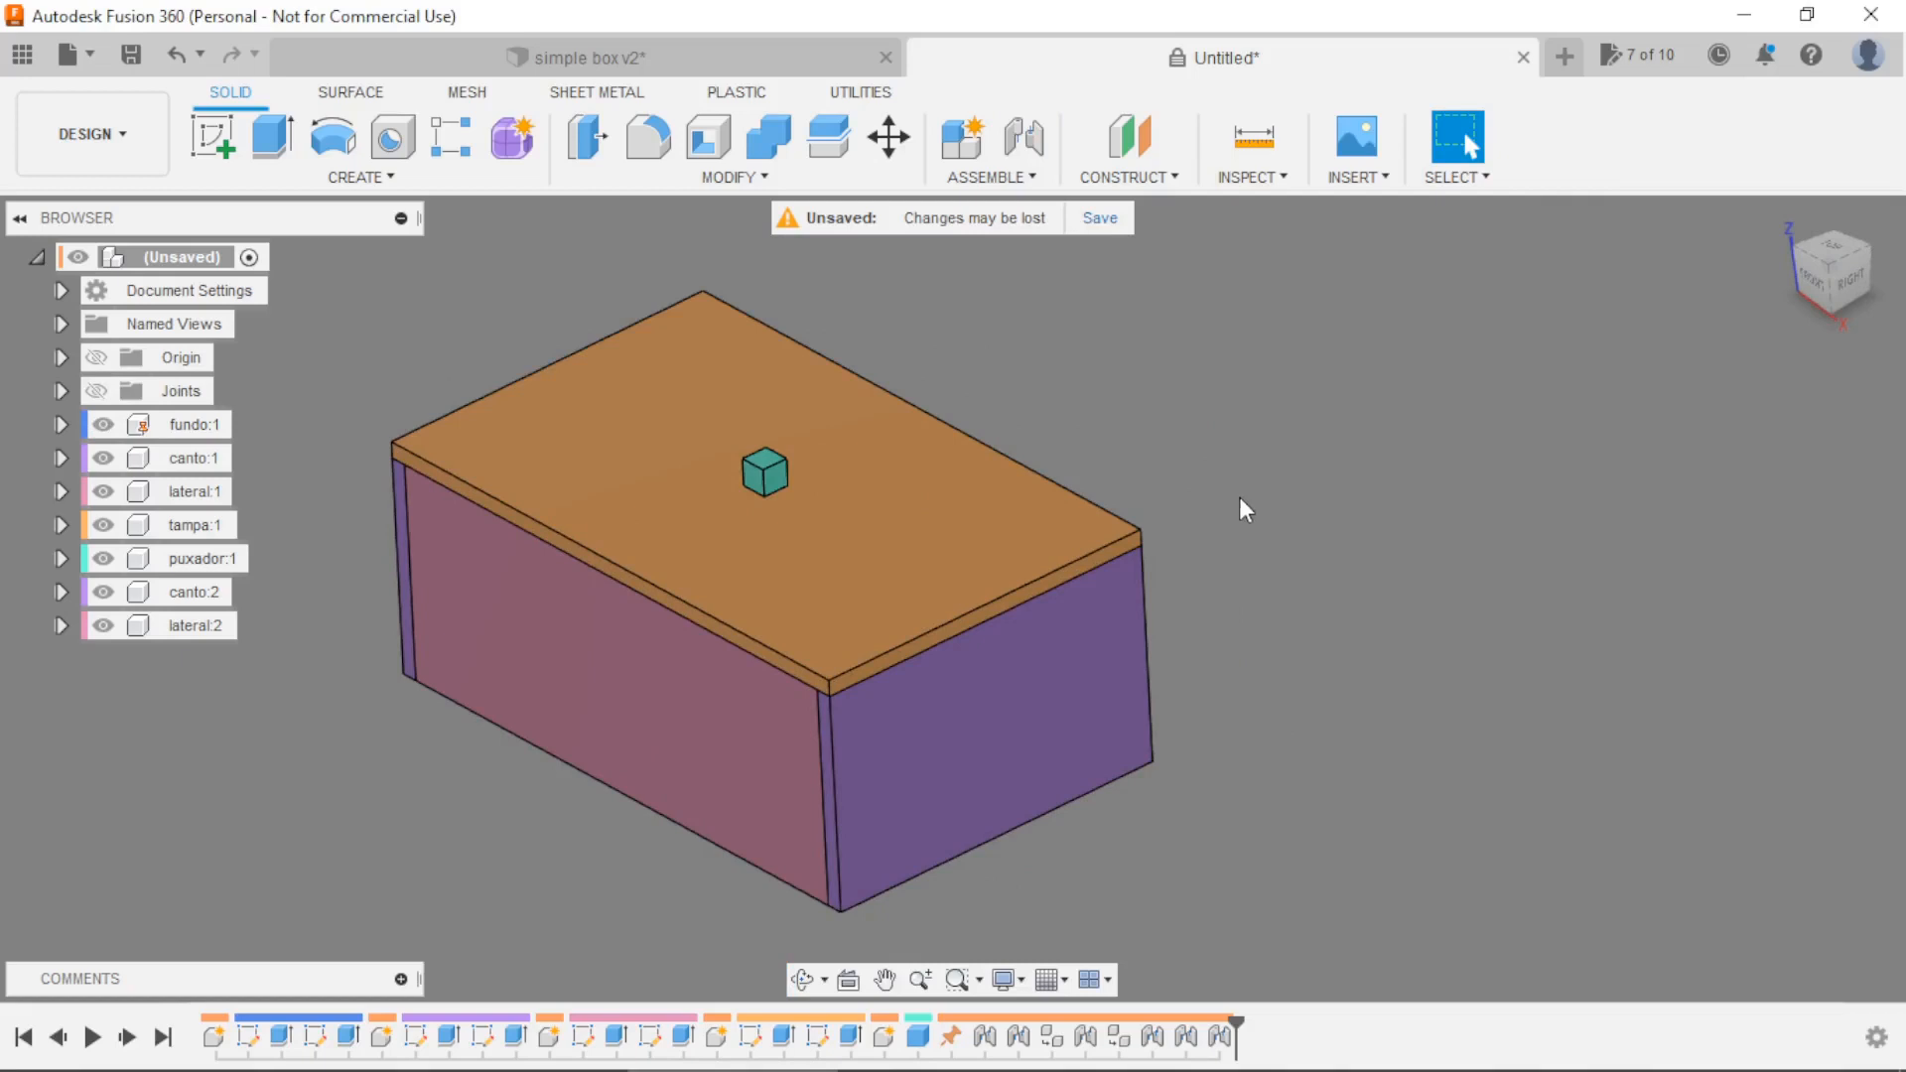
pyautogui.scroll(-1, 1387, 614)
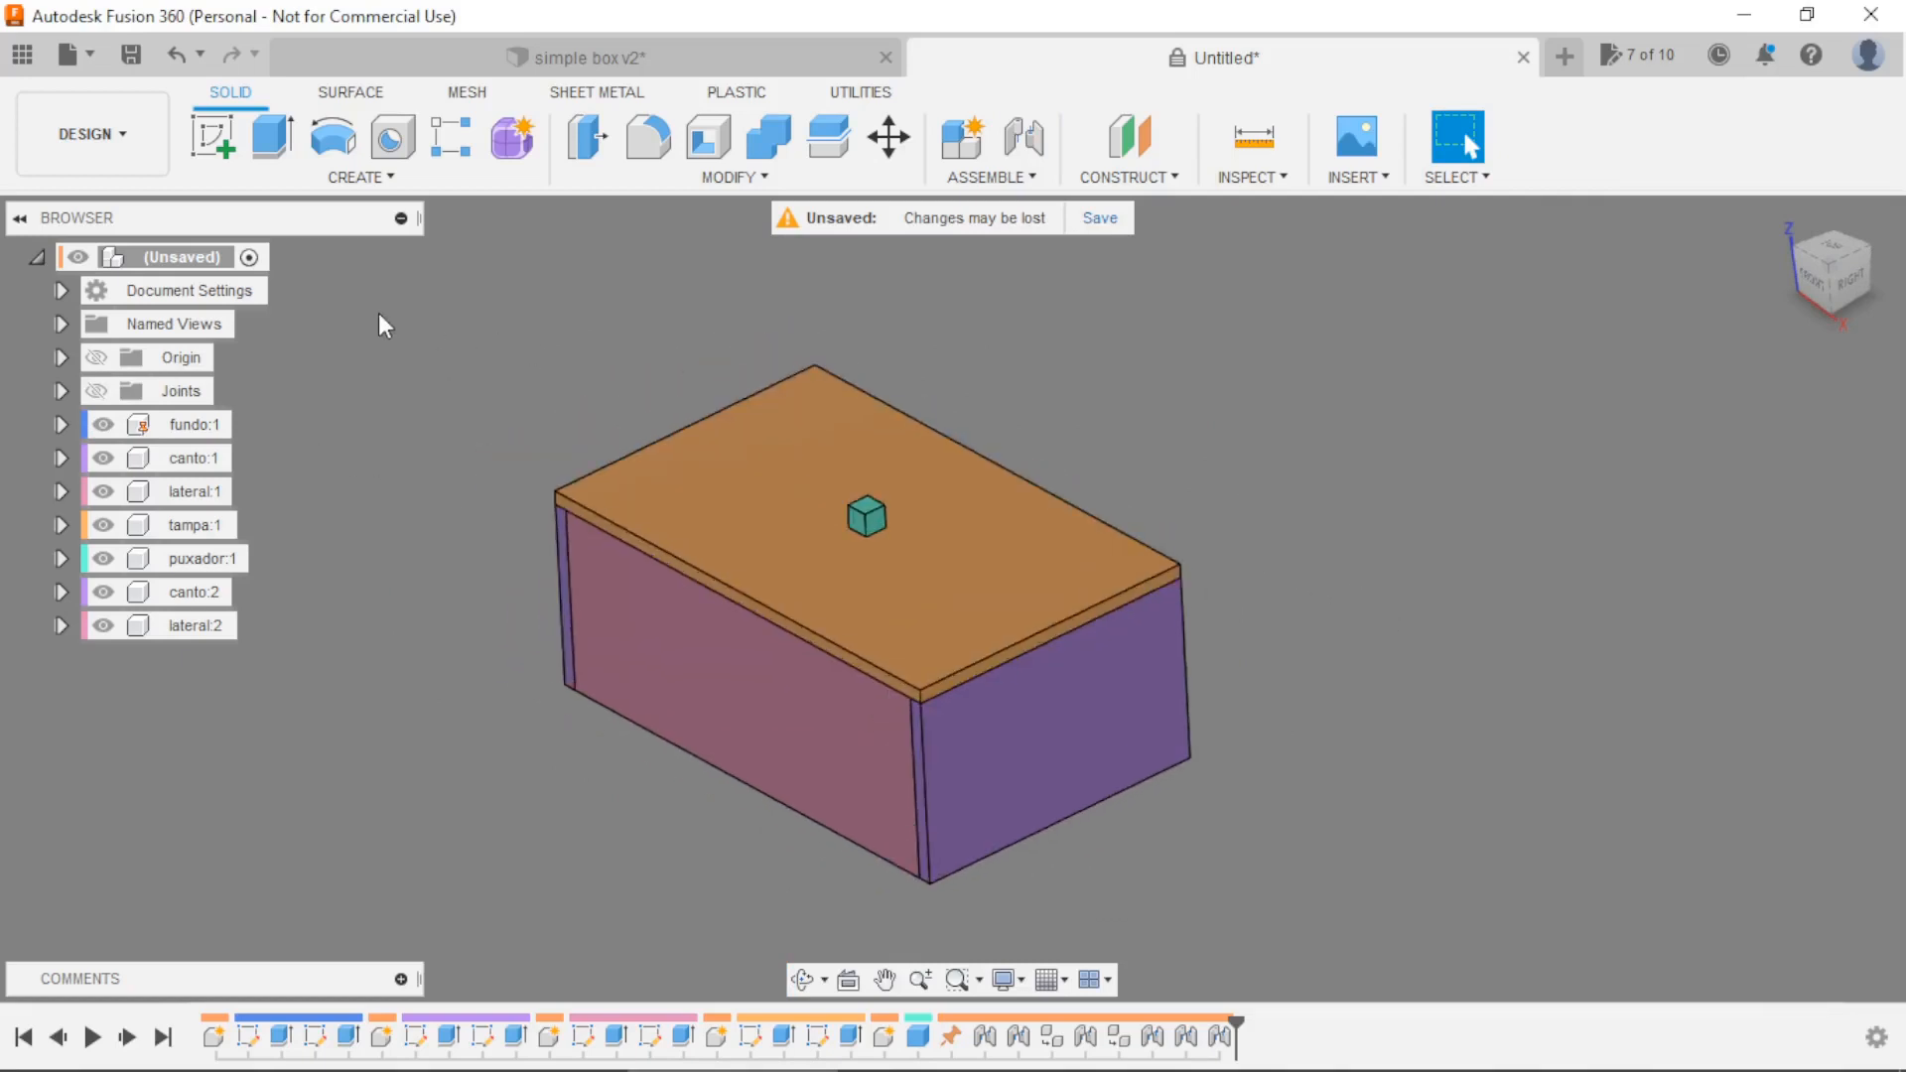
# Suppress the Rigid3, Rigid4 and Rigid5 joints that hold the canto copy, the lateral copy and the tampa.
pyautogui.click(61, 391)
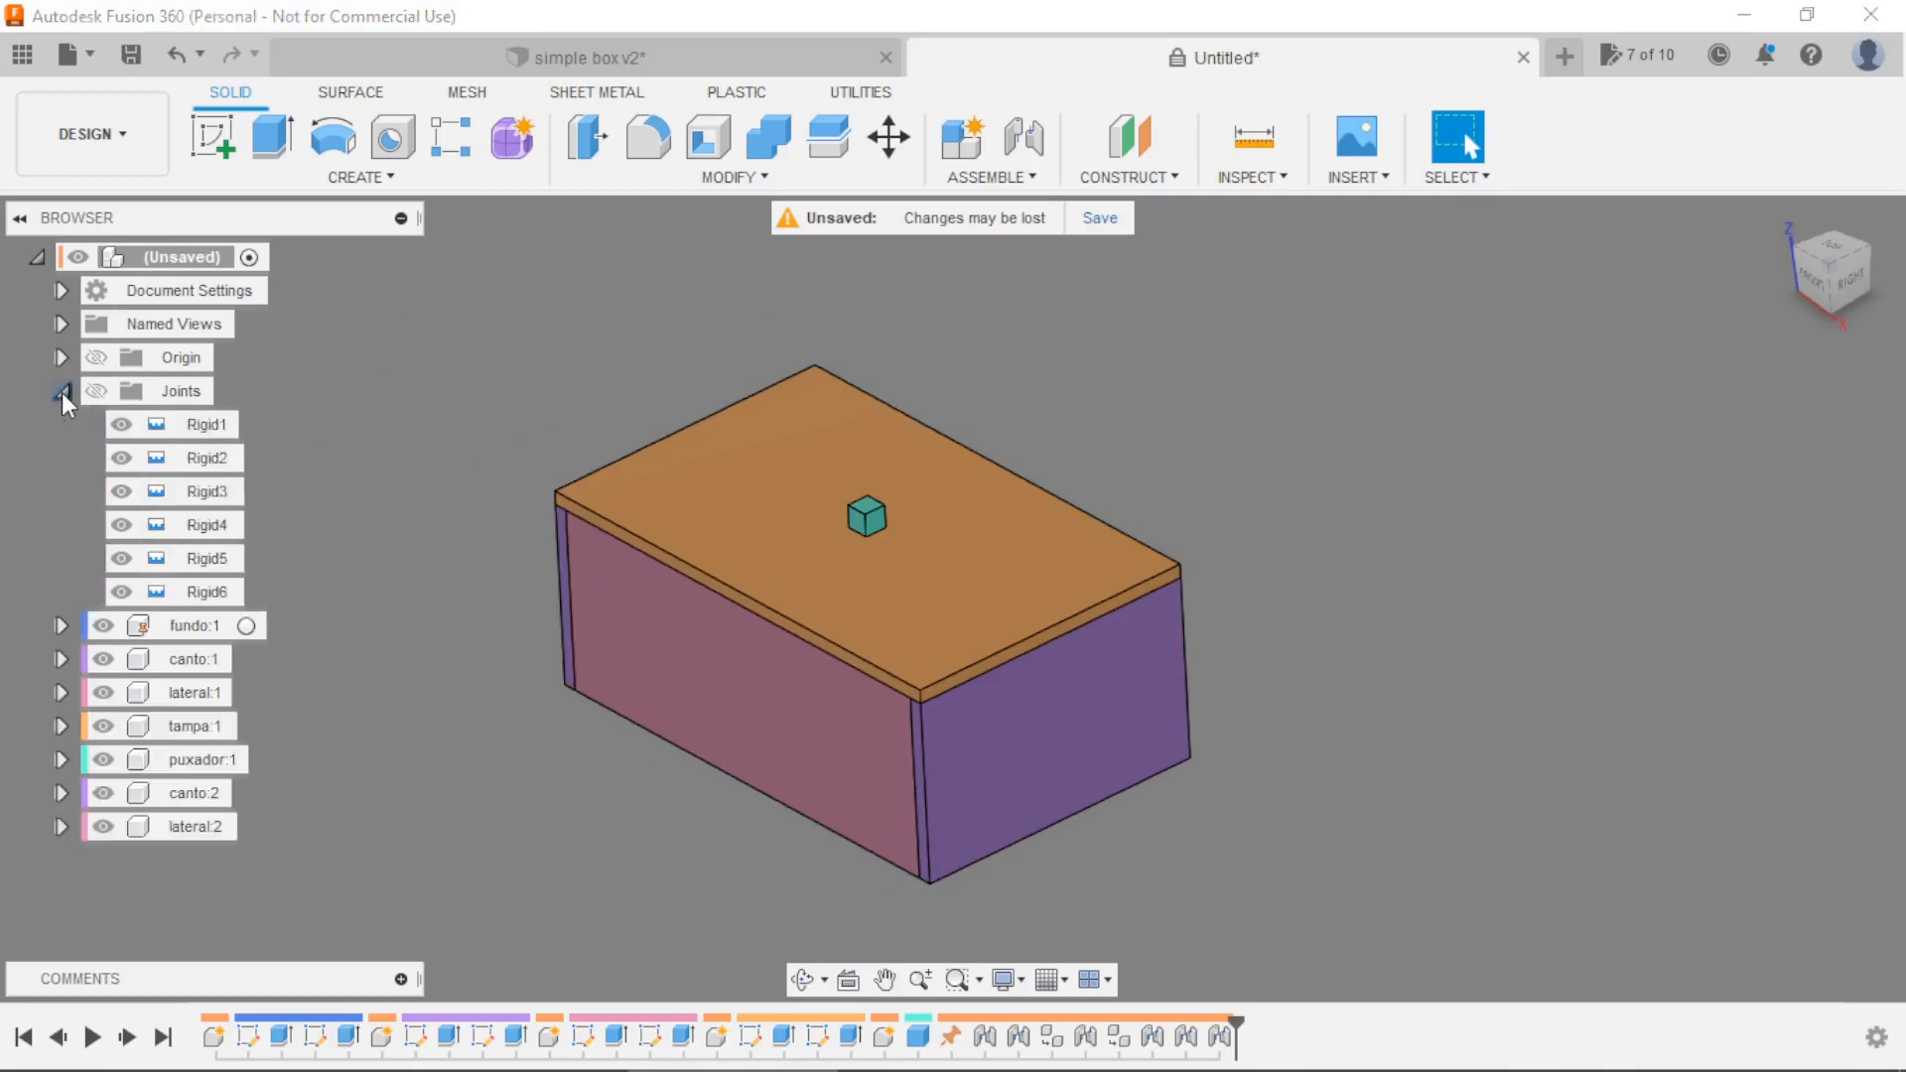
pyautogui.click(205, 493)
pyautogui.rightClick(205, 501)
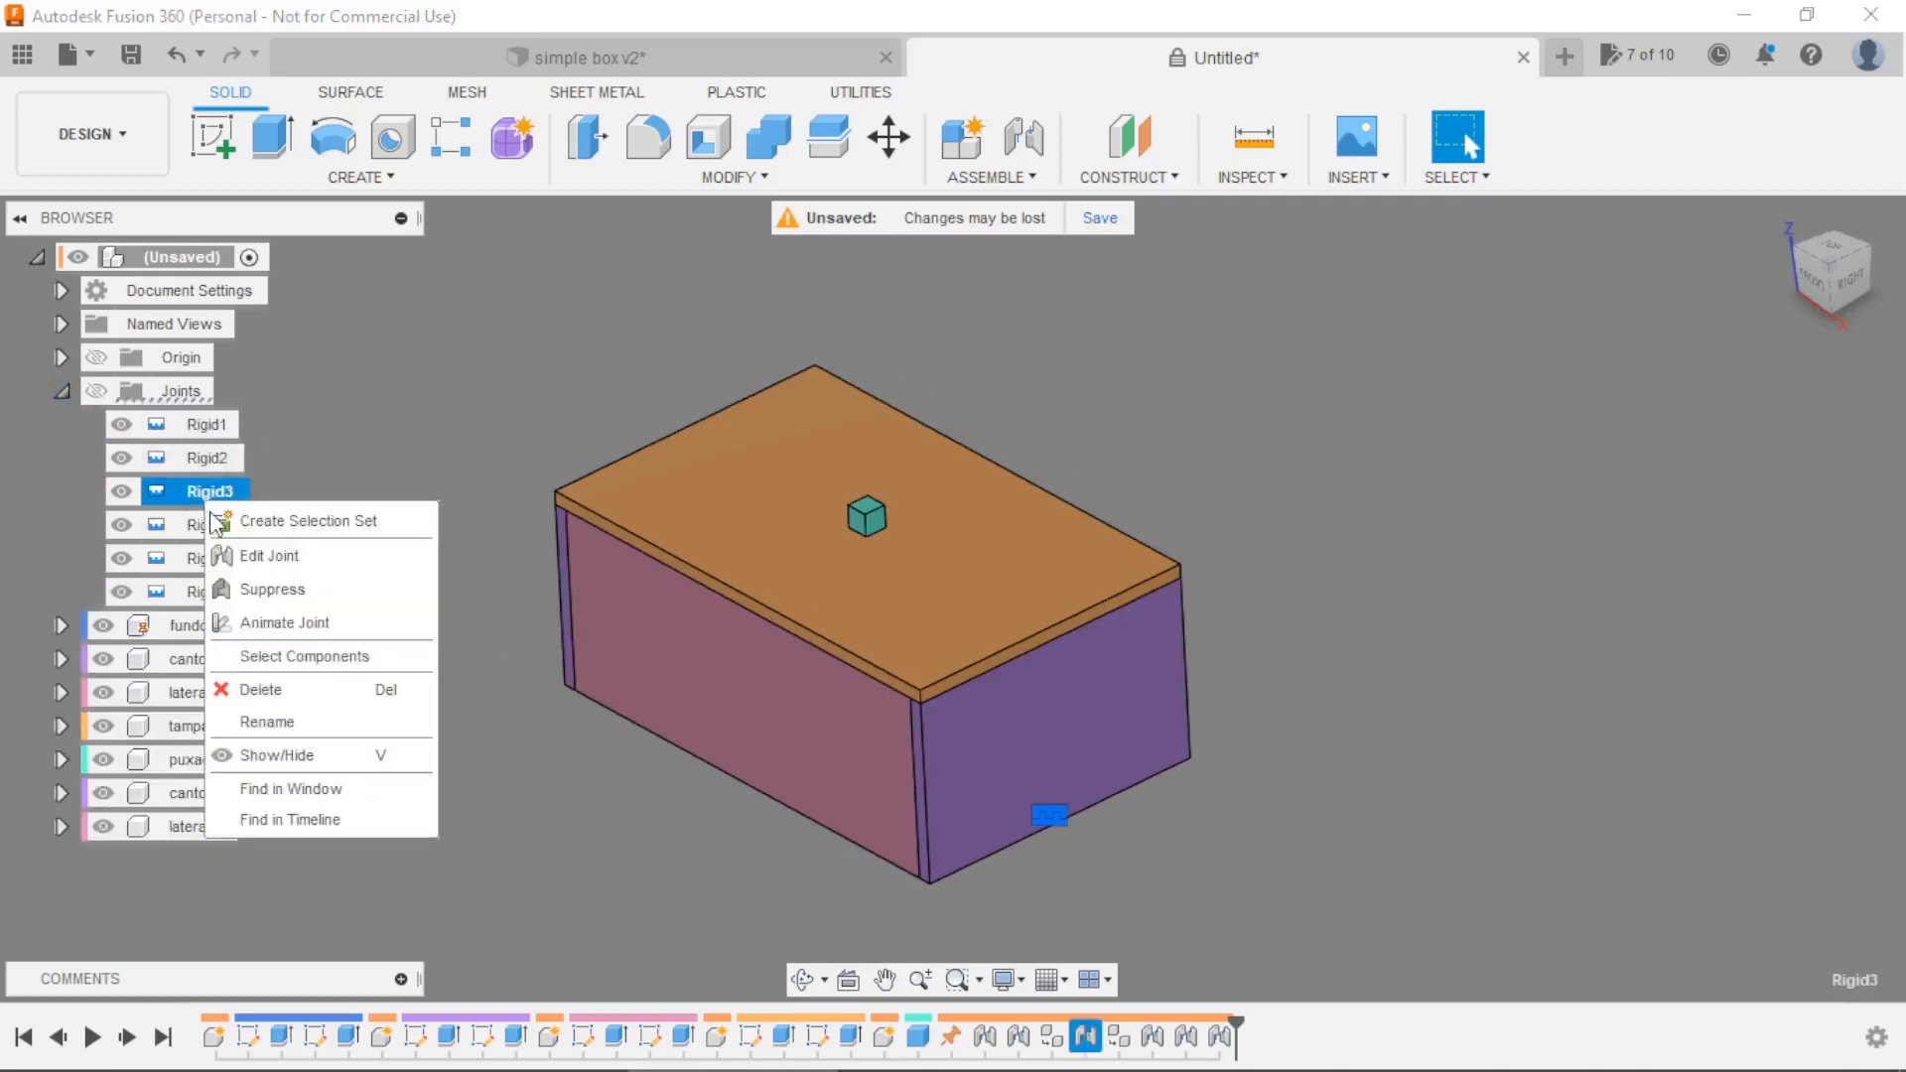
pyautogui.click(251, 601)
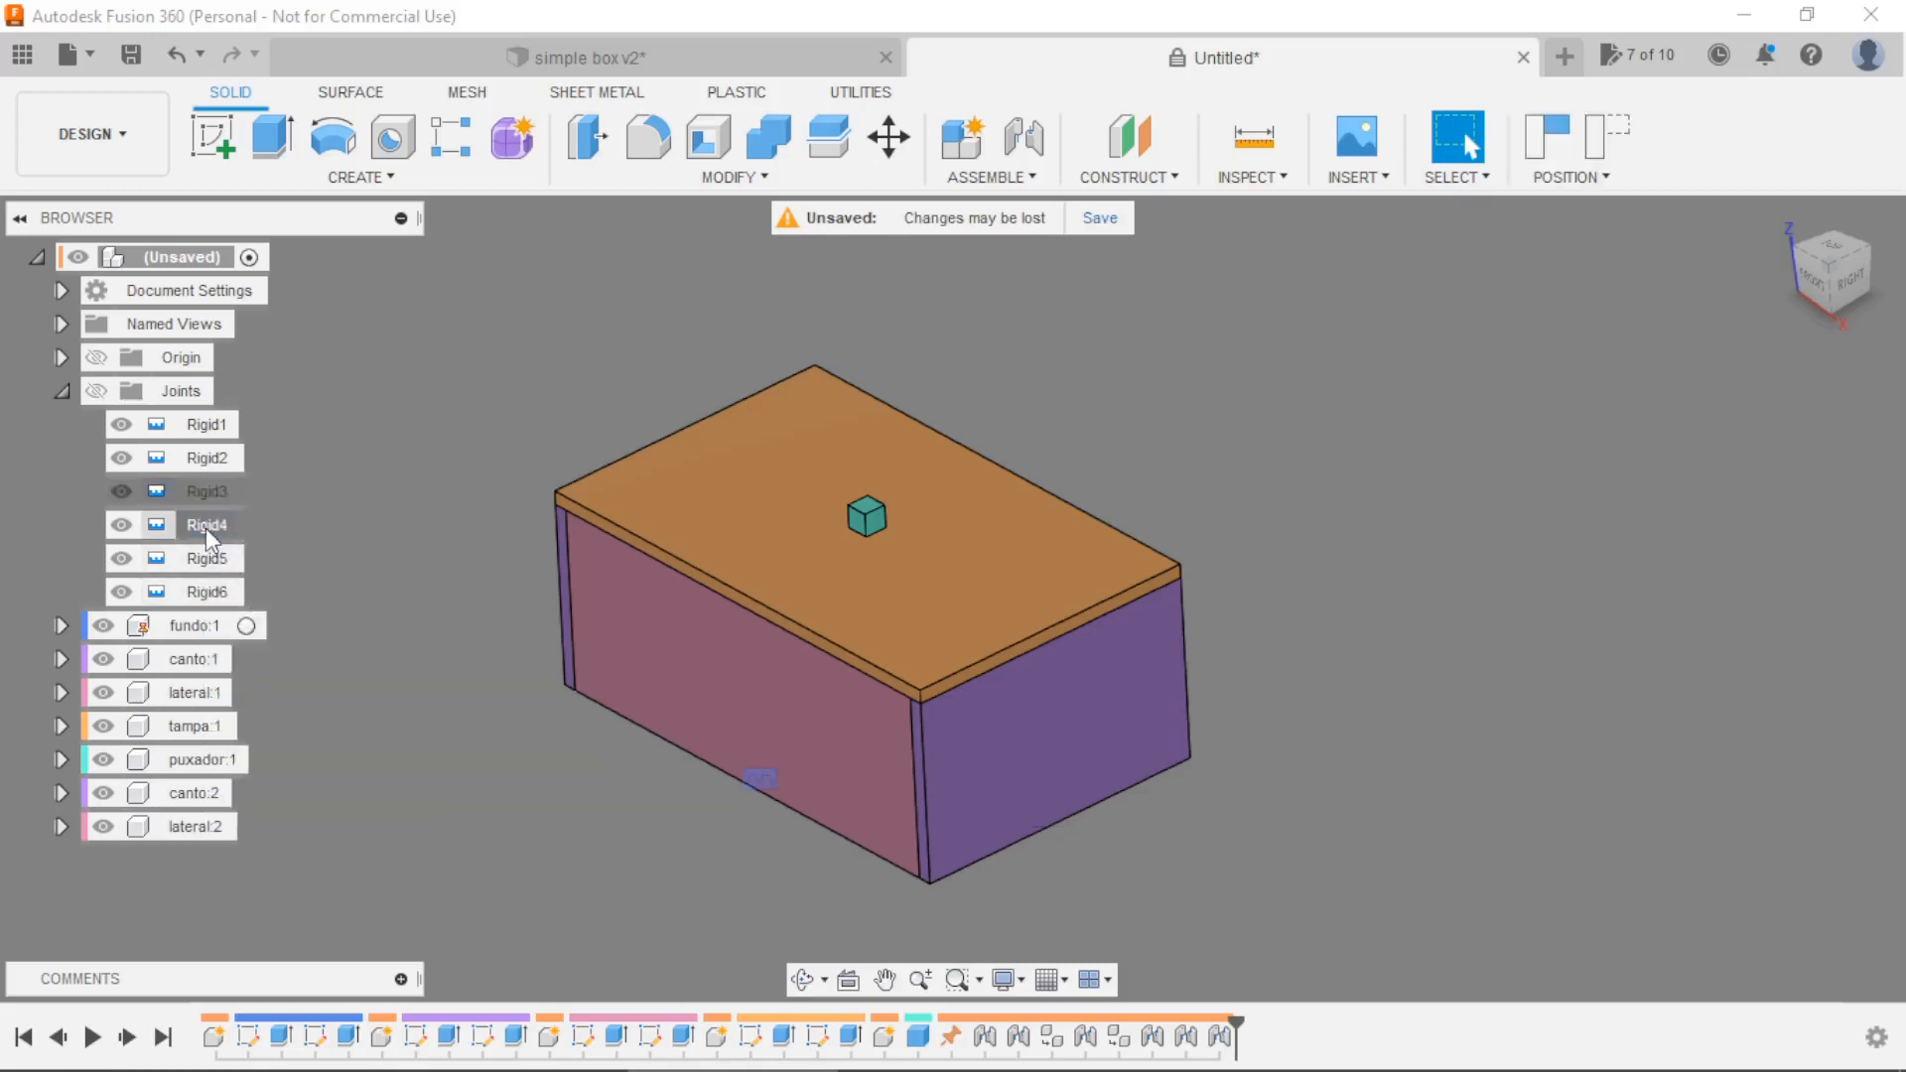
pyautogui.rightClick(205, 528)
pyautogui.click(242, 626)
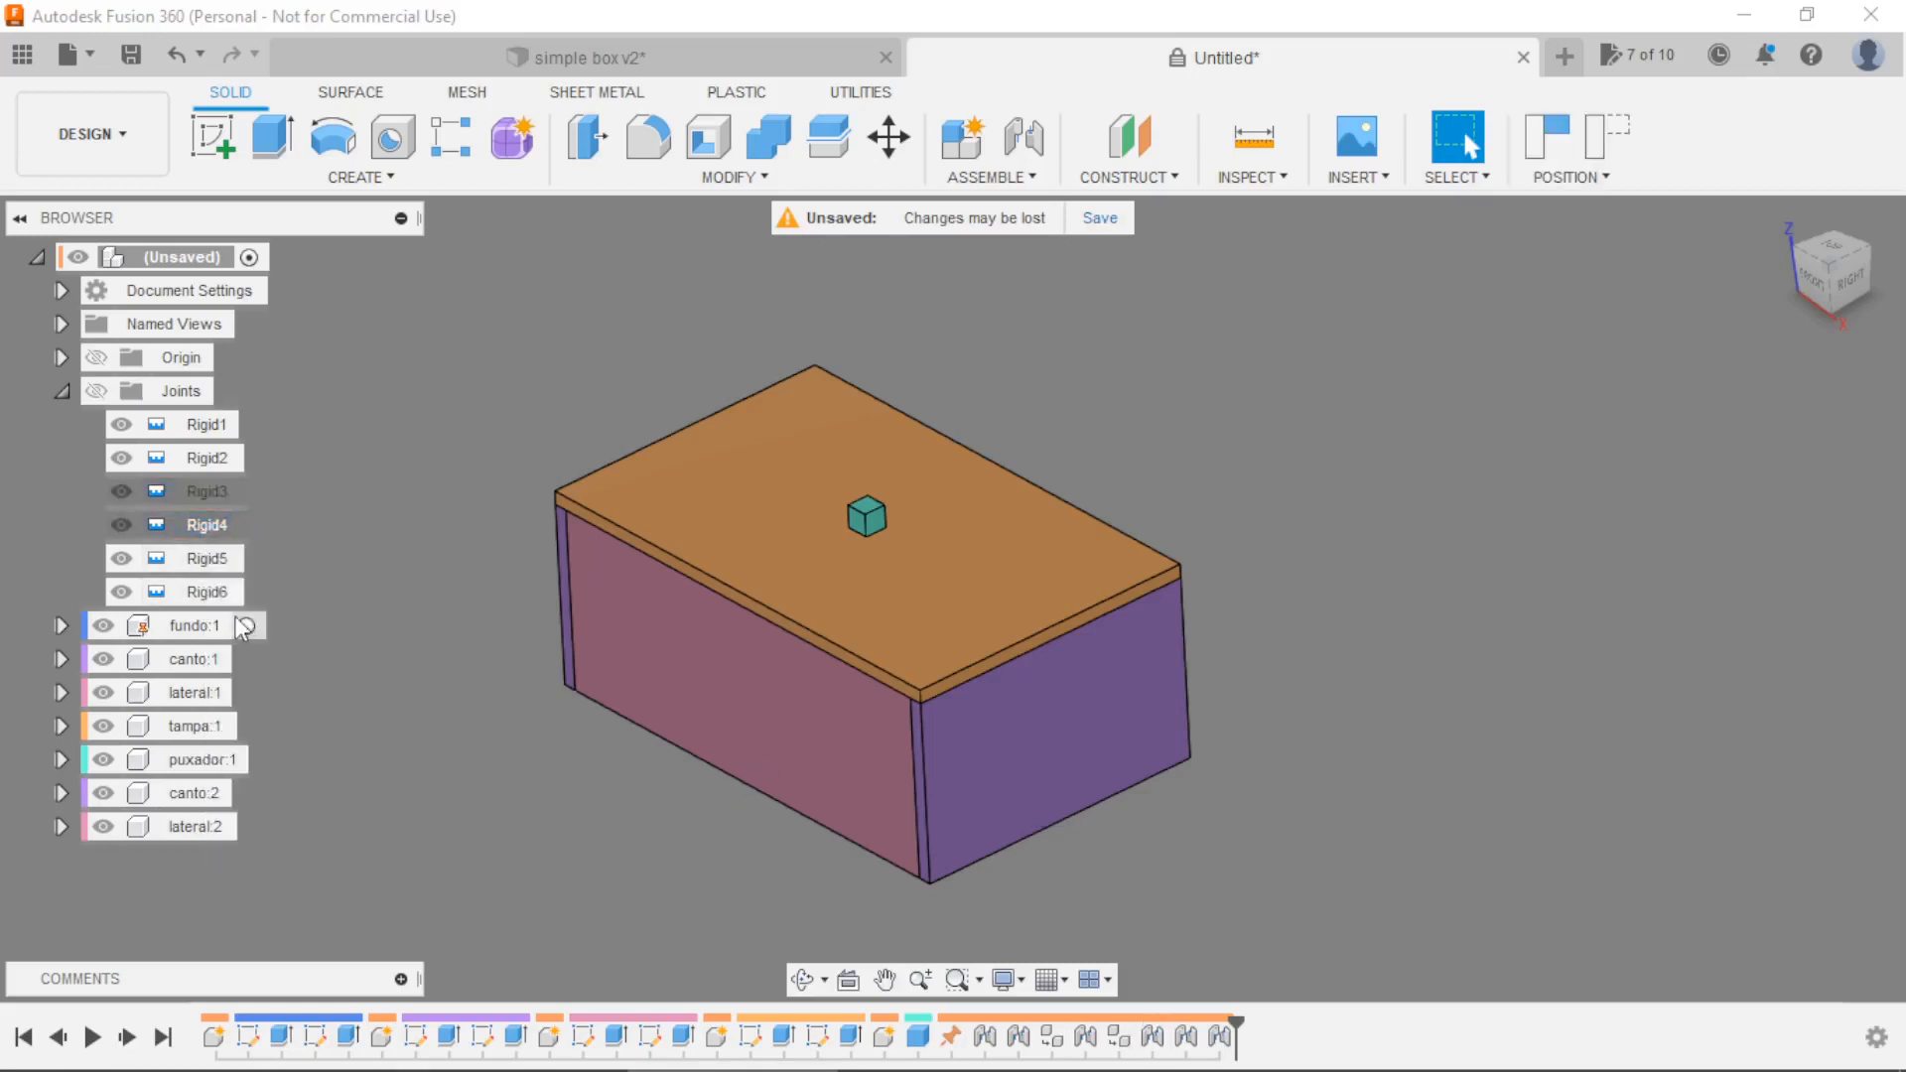
pyautogui.rightClick(196, 567)
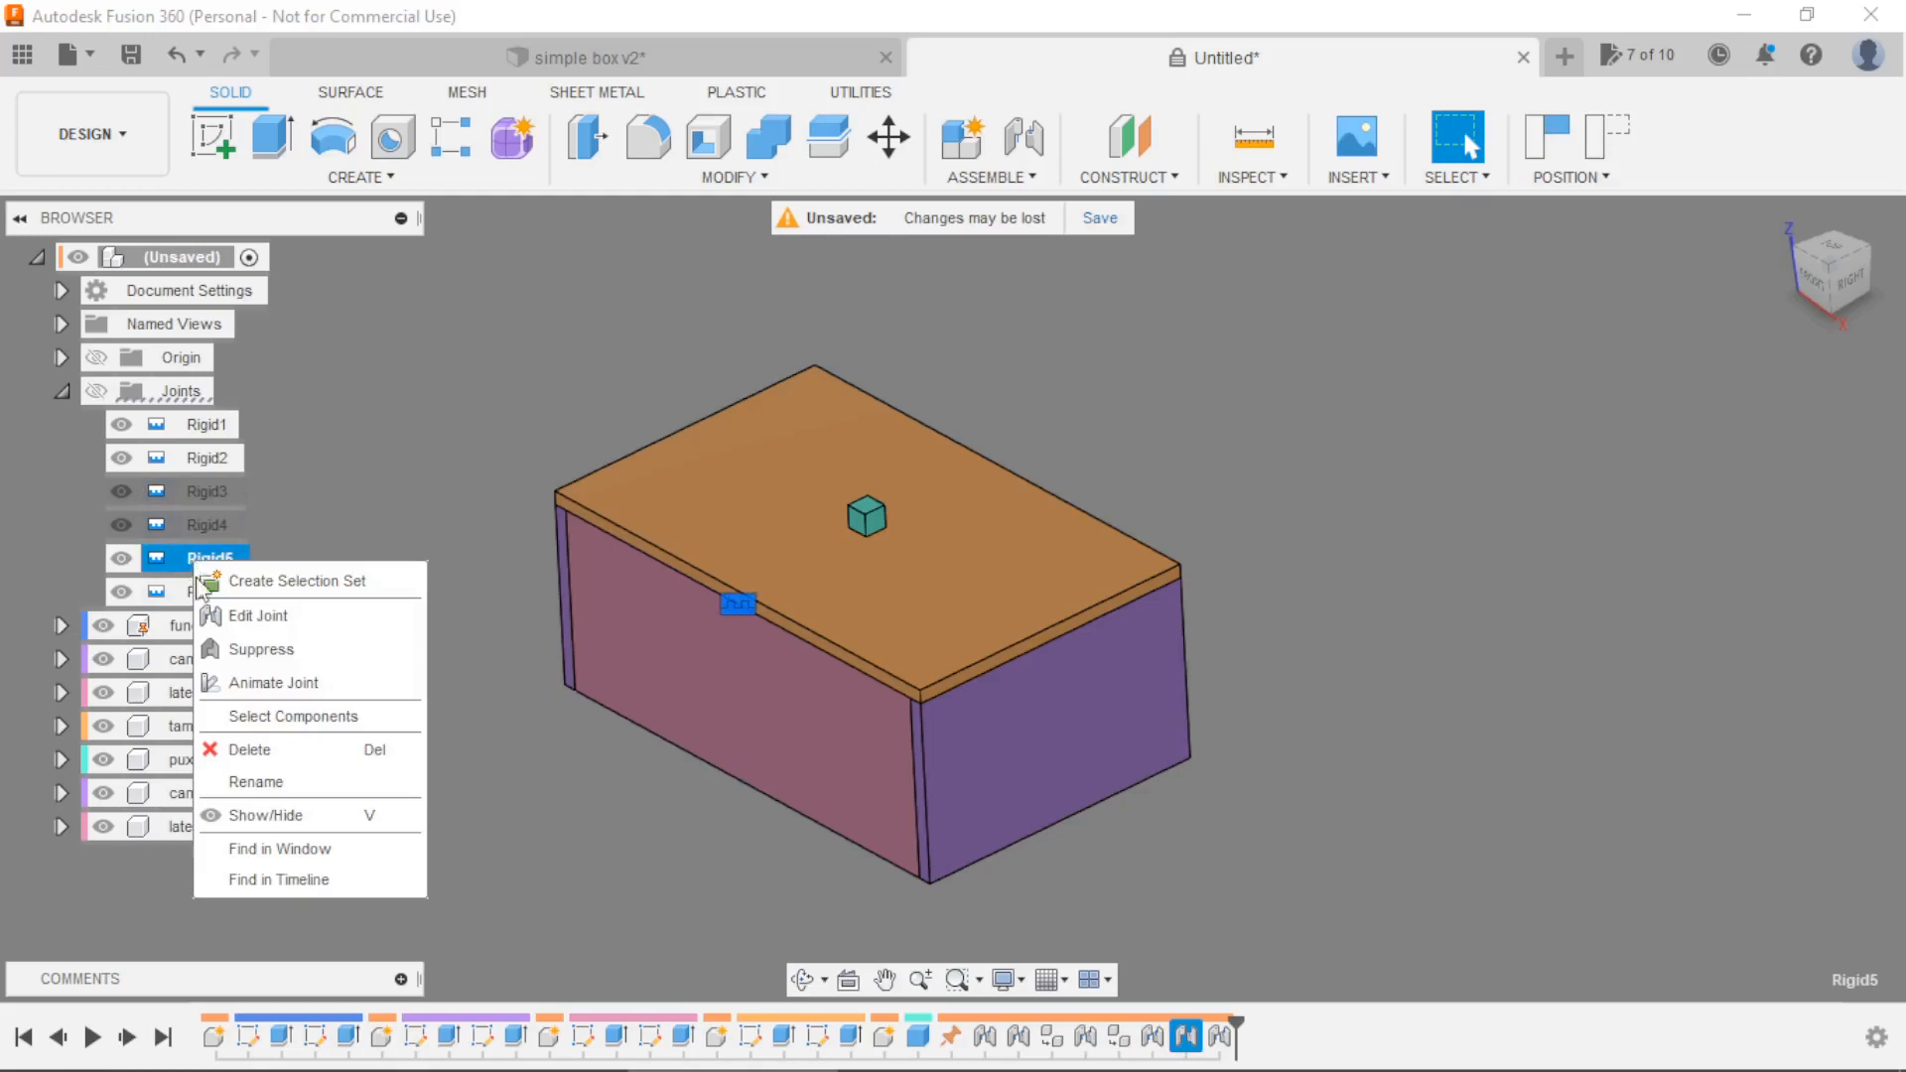
pyautogui.click(249, 655)
# Pull the lateral copy and canto copy outward from the fundo and lift the tampa with its puxador above the box.
pyautogui.moveTo(698, 680); pyautogui.dragTo(494, 796)
pyautogui.moveTo(1003, 790); pyautogui.dragTo(1221, 931)
pyautogui.moveTo(945, 628); pyautogui.dragTo(933, 467)
pyautogui.scroll(-1, 930, 518)
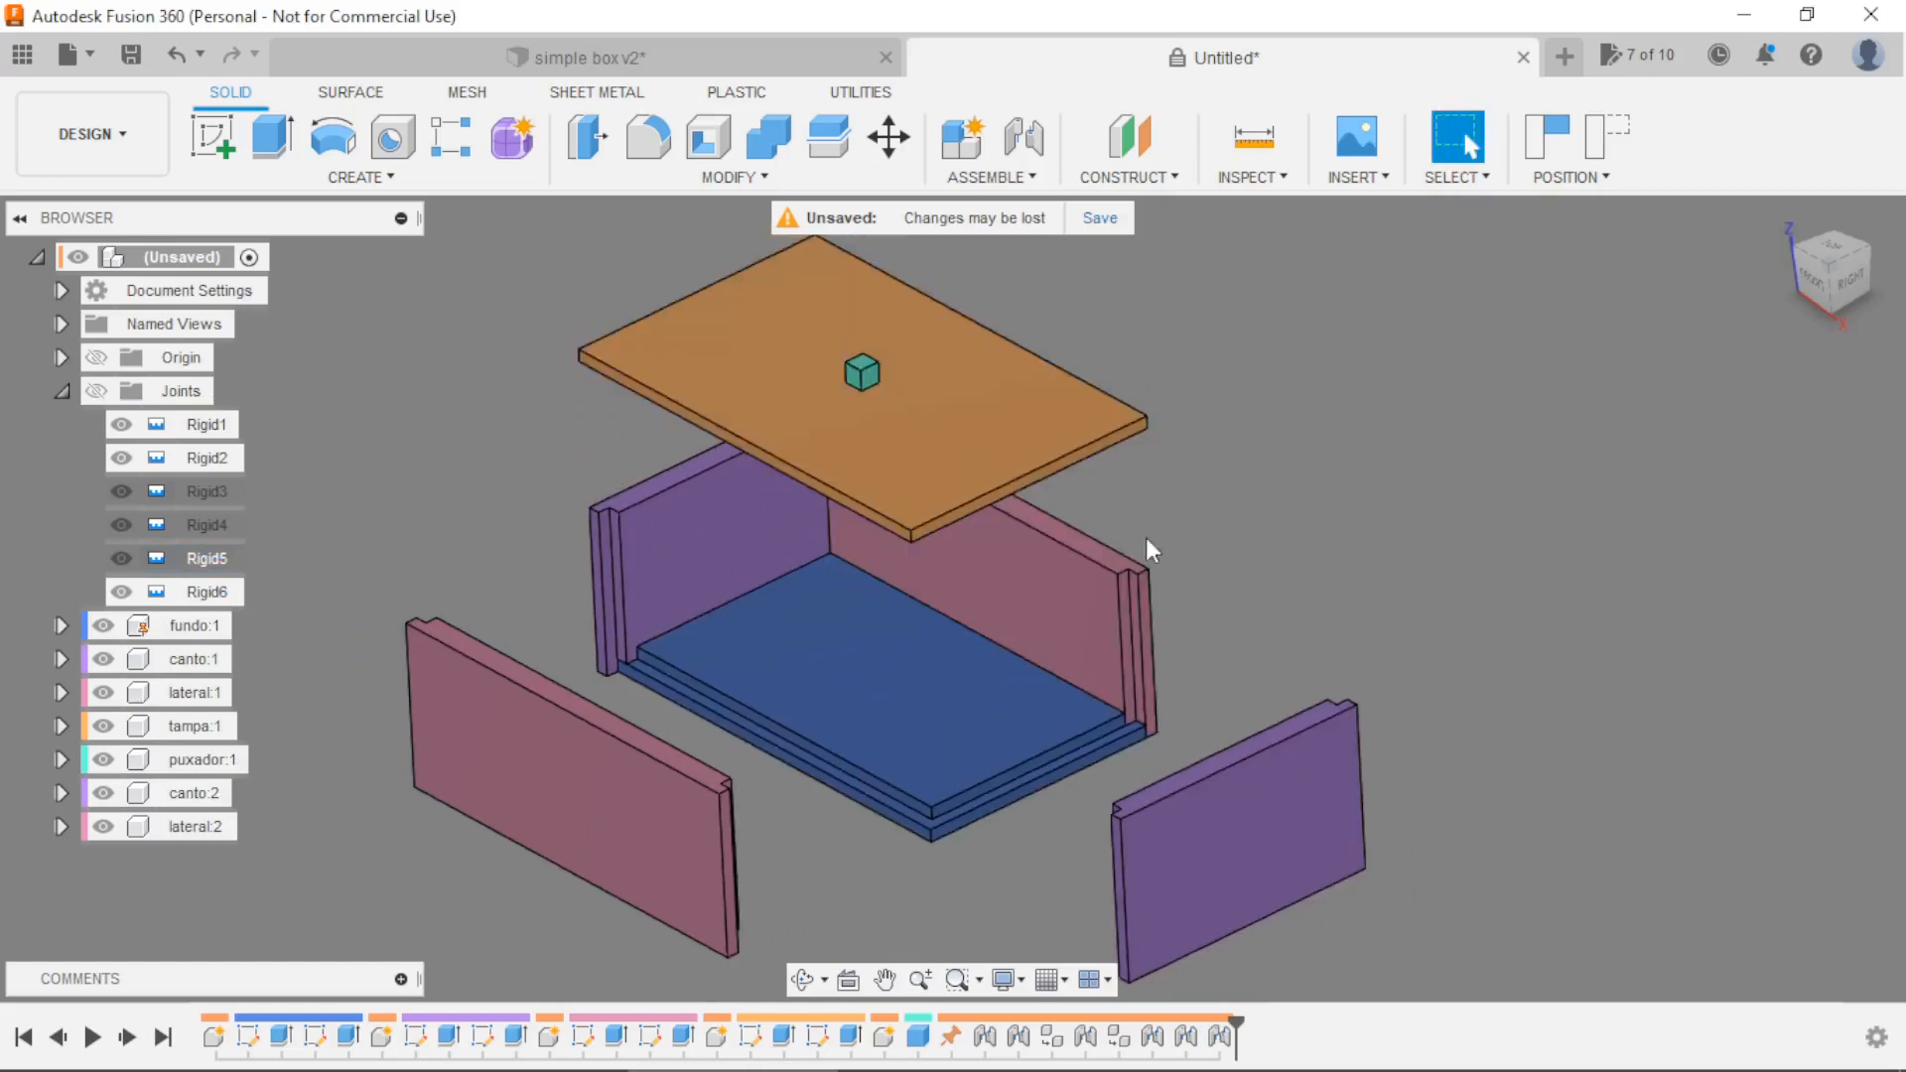
pyautogui.scroll(-1, 1326, 521)
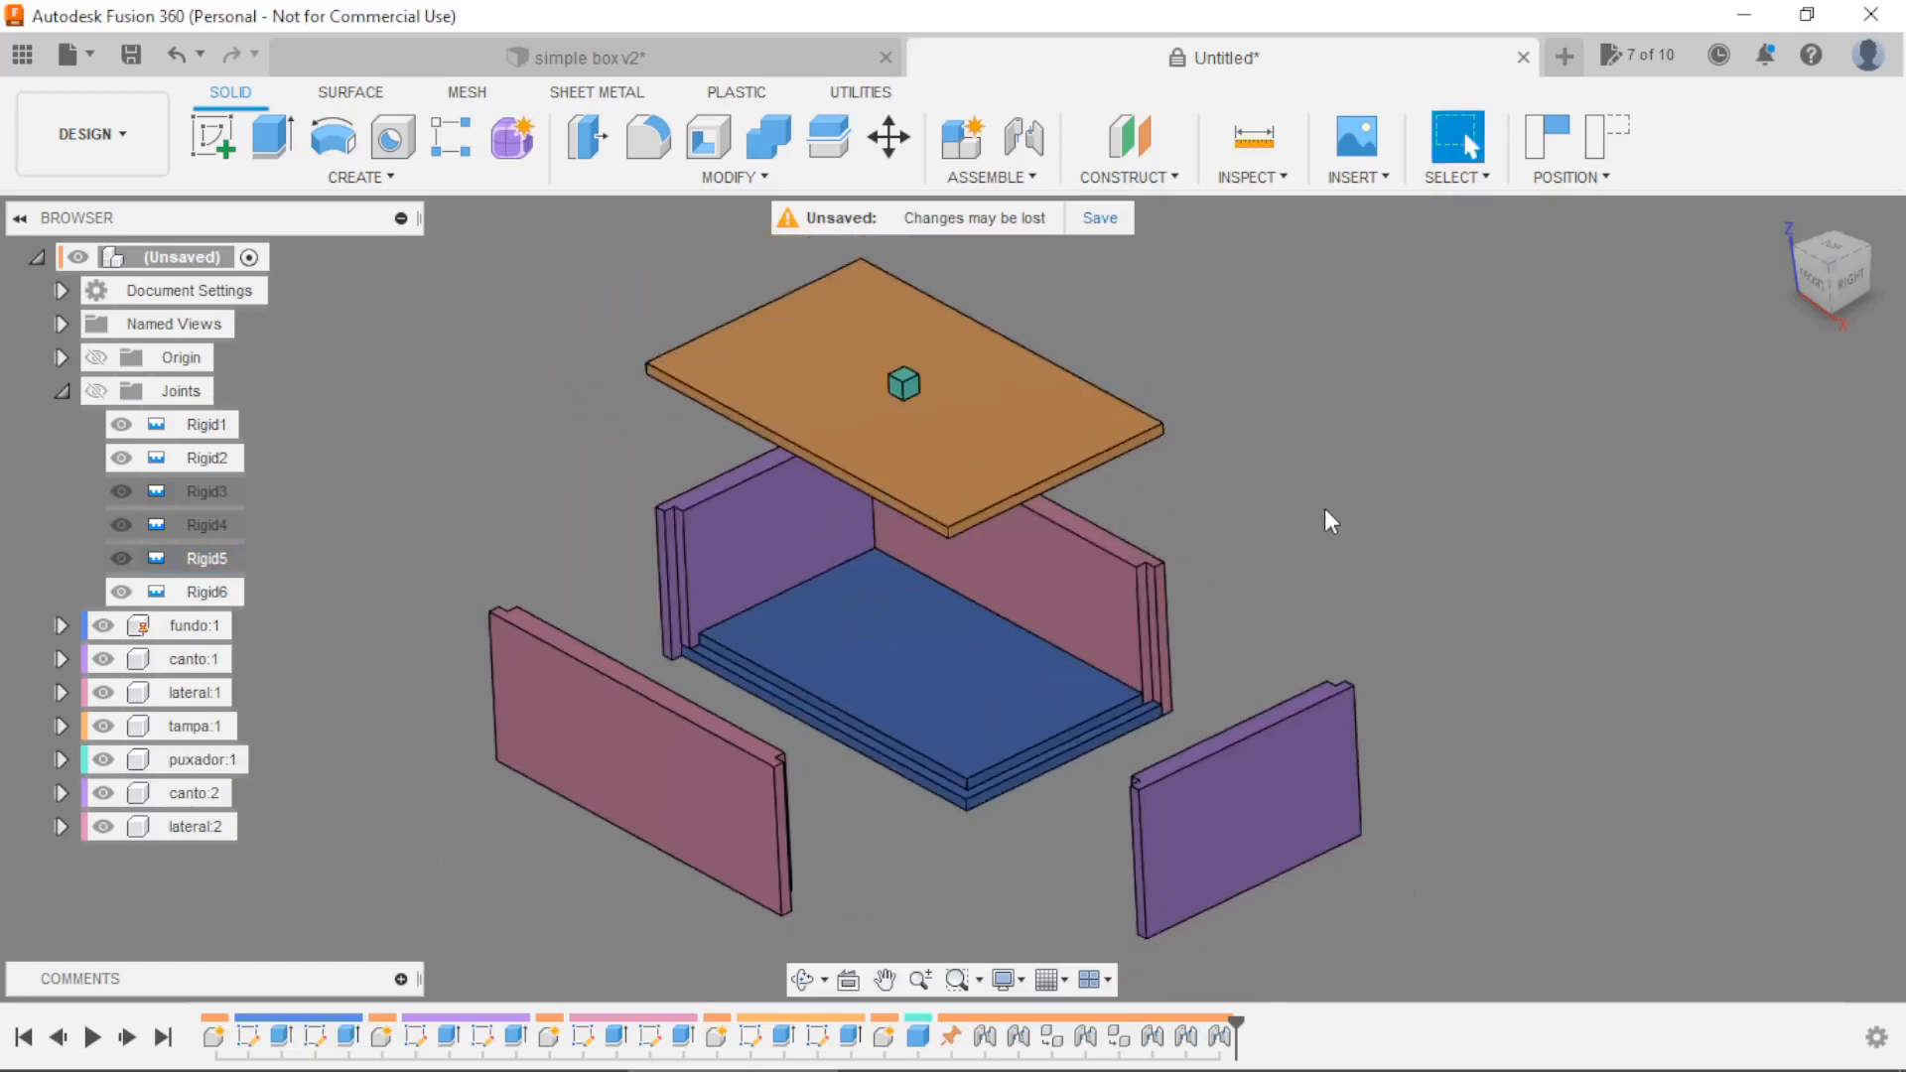